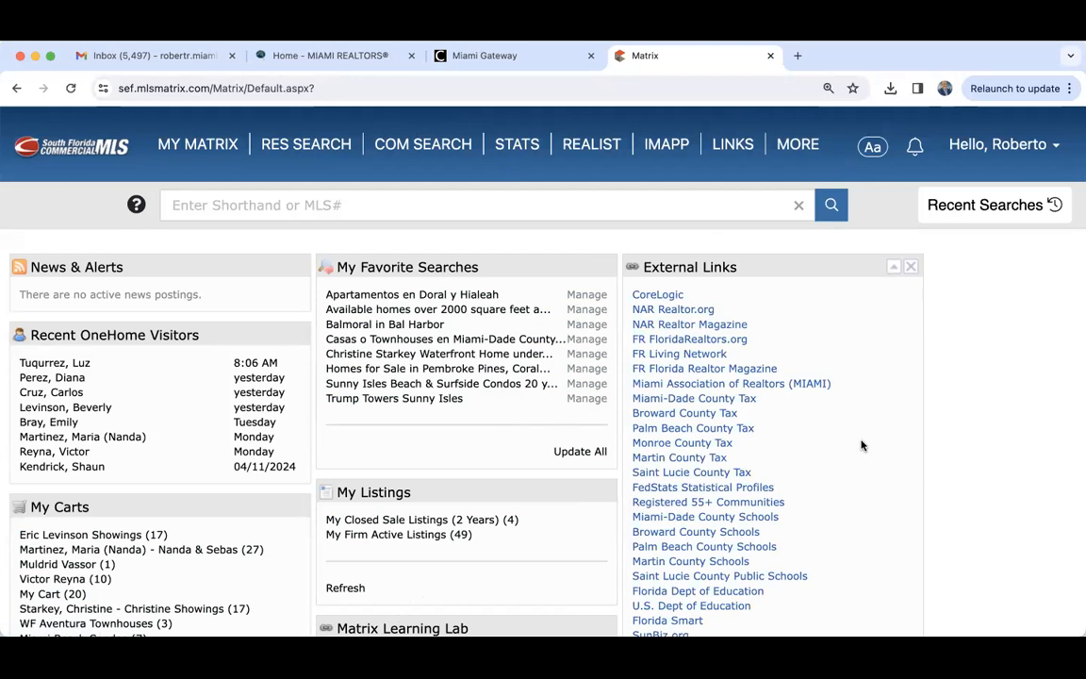
- Switch to the MIAMI REALTORS home page and look it over down to the MIAMI Gateway entry
left_click(52, 58)
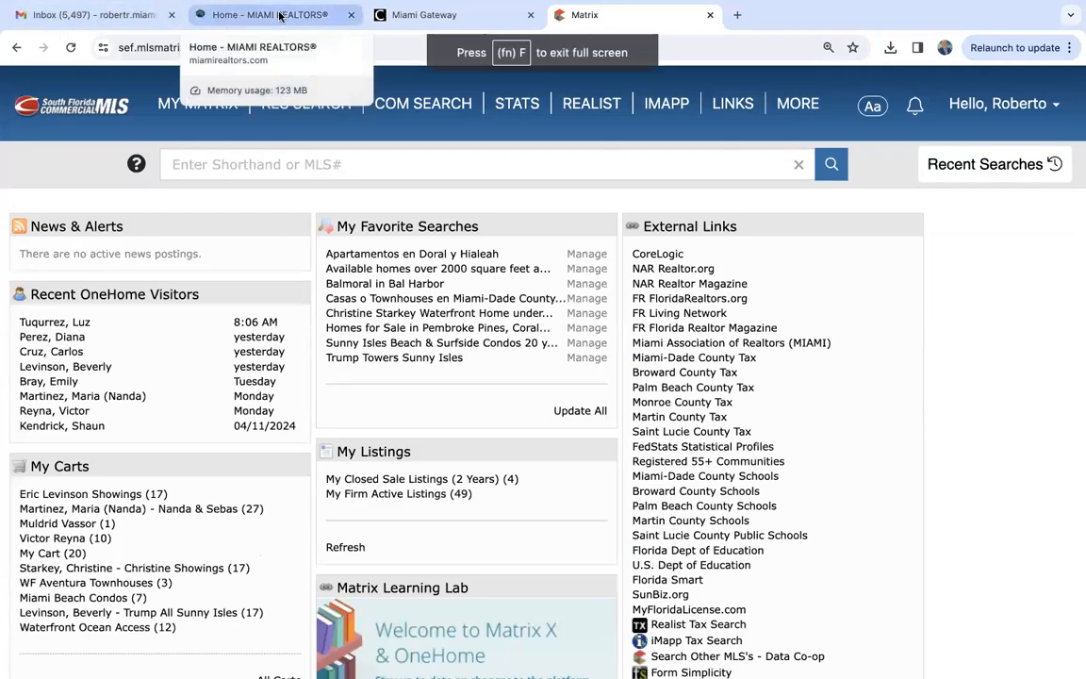
left_click(219, 23)
scroll(277, 306, "up", 4)
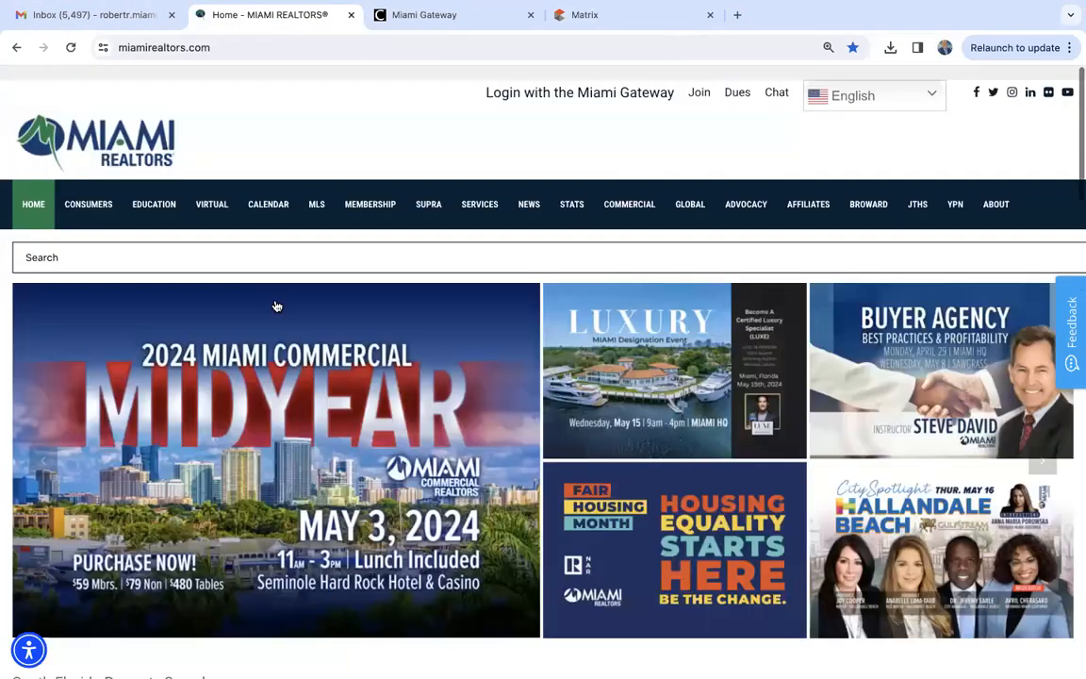
scroll(276, 305, "down", 1)
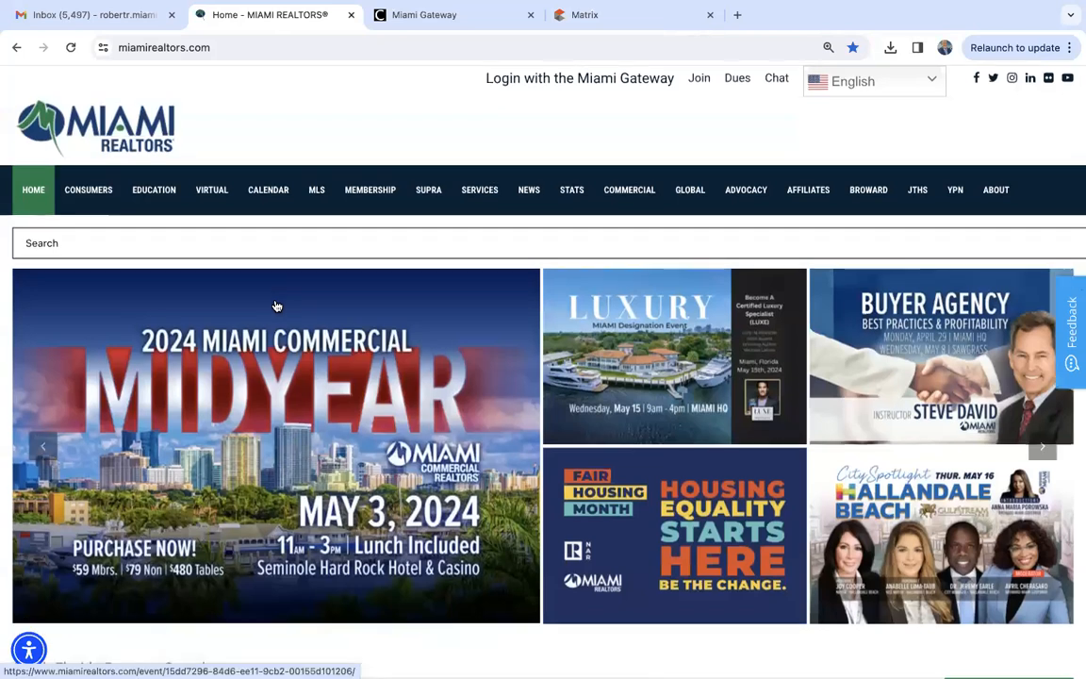
scroll(276, 305, "down", 5)
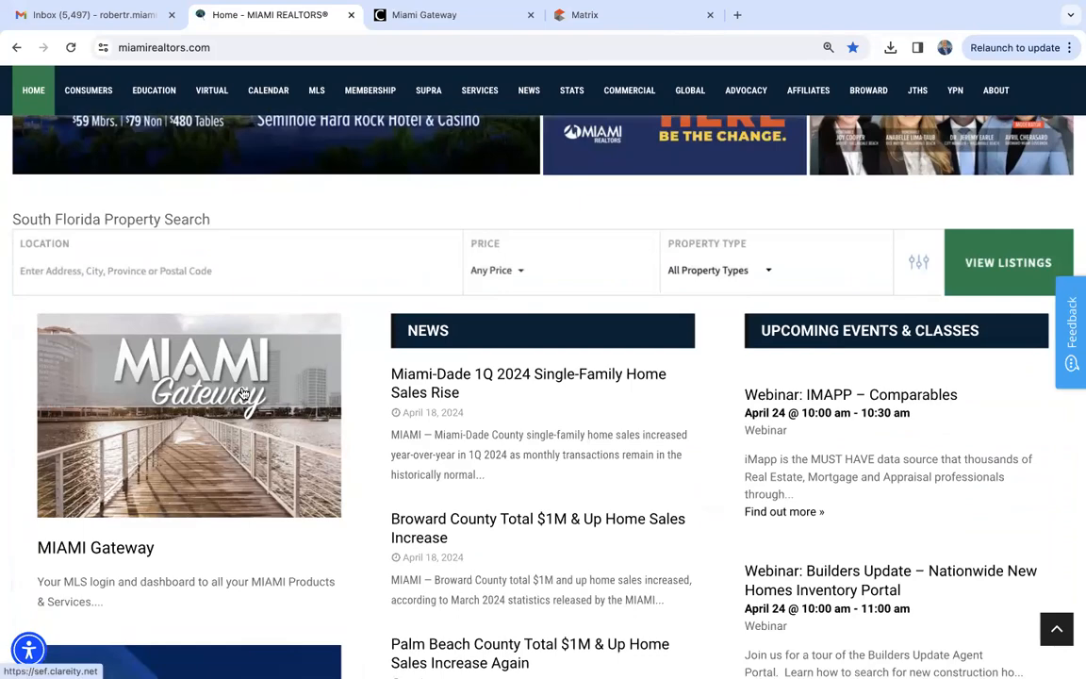
- Look through the single sign-on service links on the Miami Gateway dashboard
left_click(440, 19)
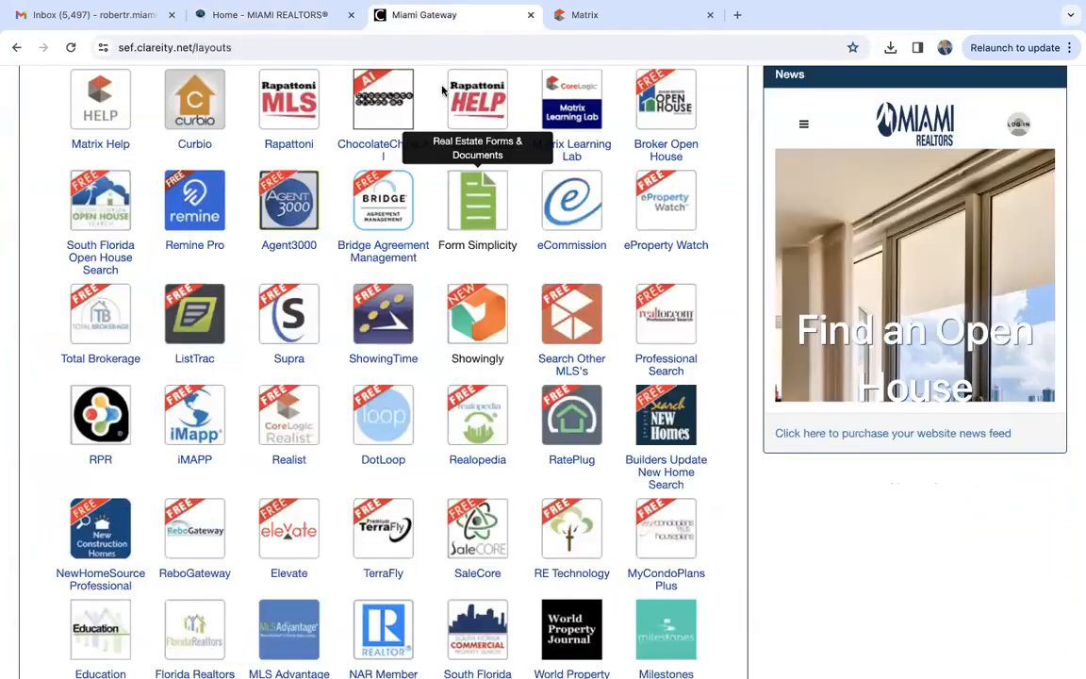
scroll(417, 332, "up", 6)
scroll(417, 328, "down", 3)
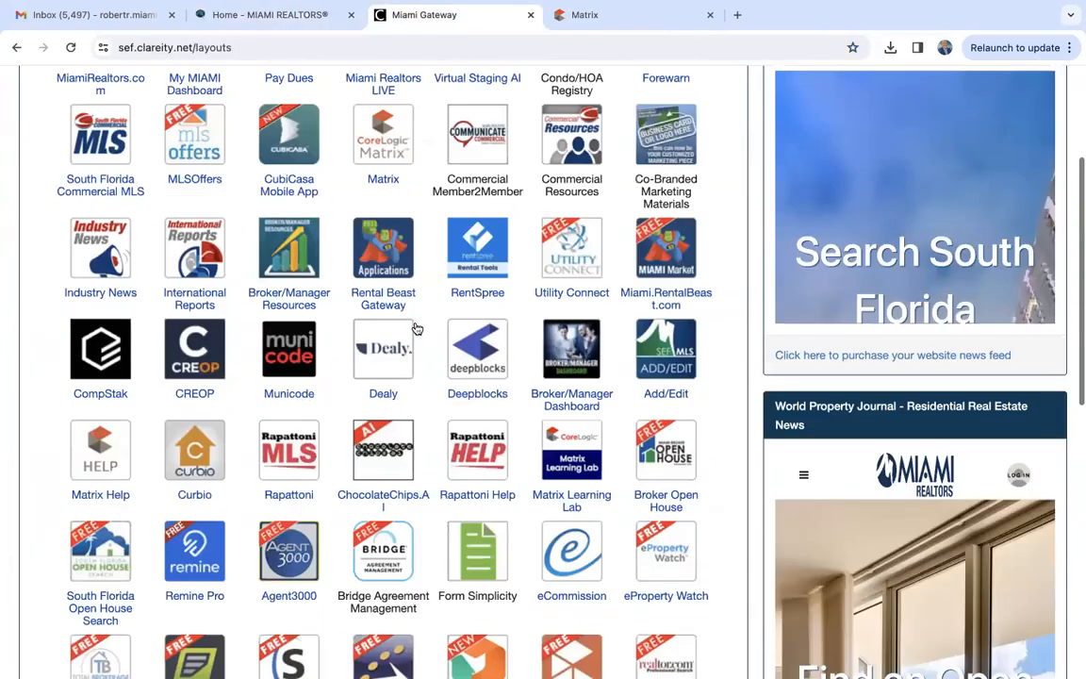
scroll(416, 329, "down", 2)
scroll(417, 330, "up", 3)
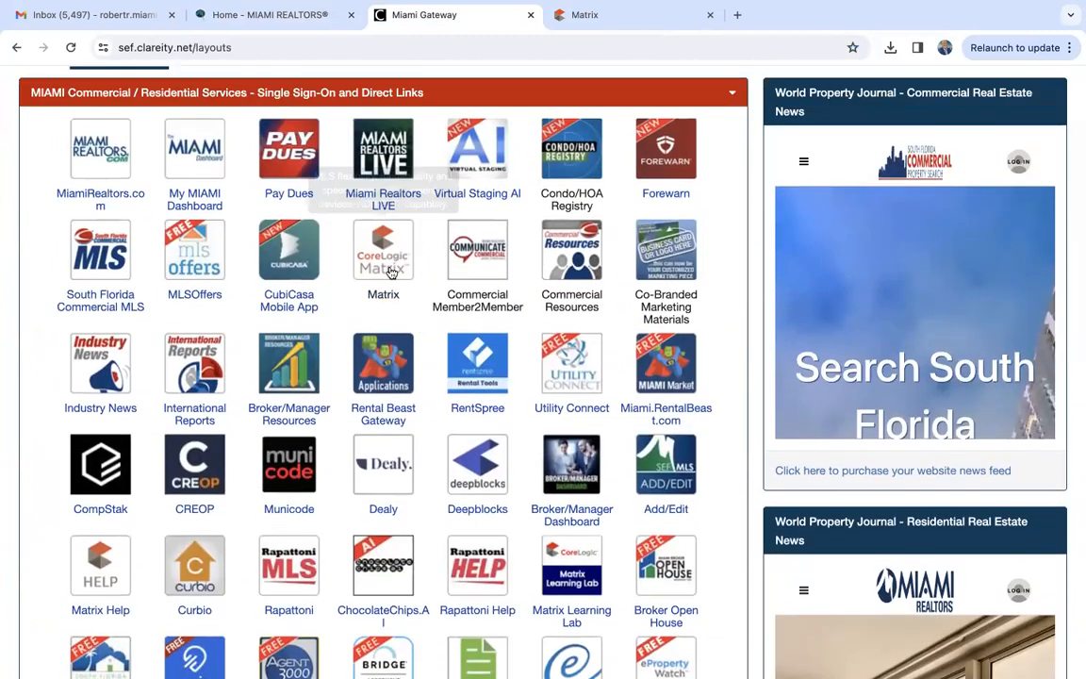
- Return to the Matrix home page and view the residential and commercial search options
left_click(617, 19)
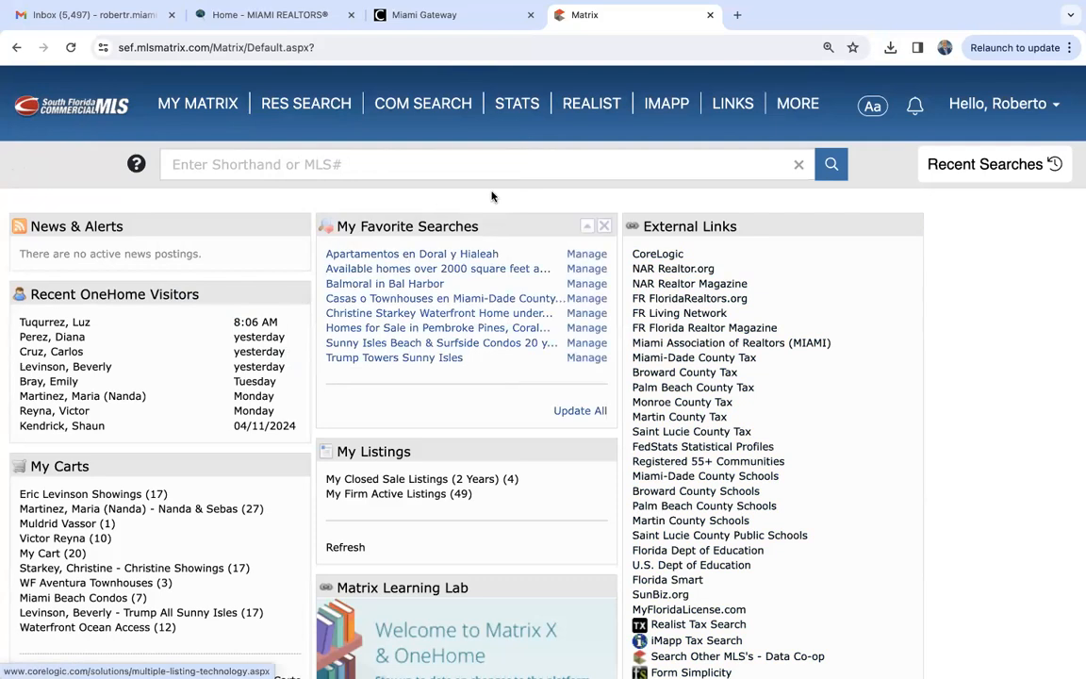
mouse_move(281, 107)
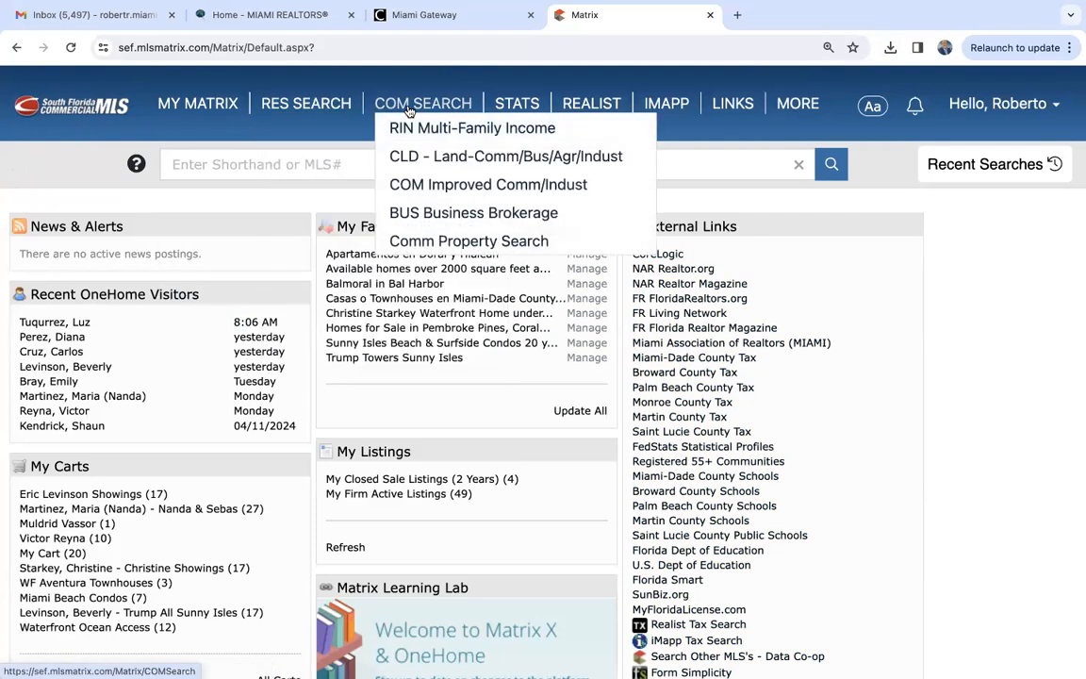
mouse_move(415, 105)
mouse_move(325, 105)
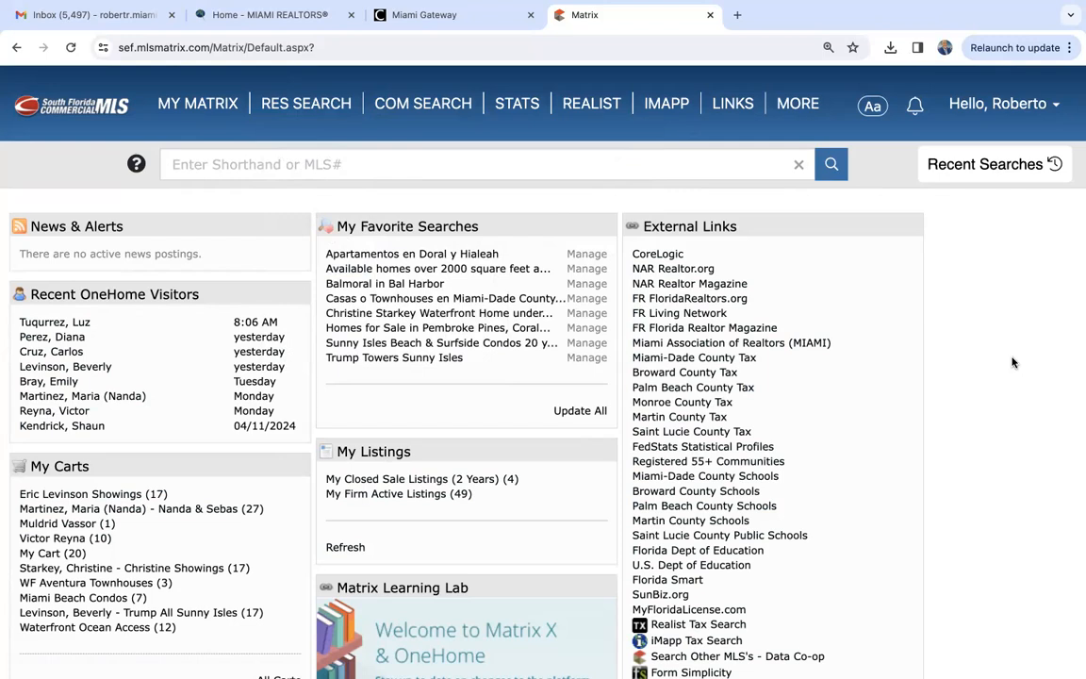
- Open the My Information page in the Matrix account settings
left_click(1032, 104)
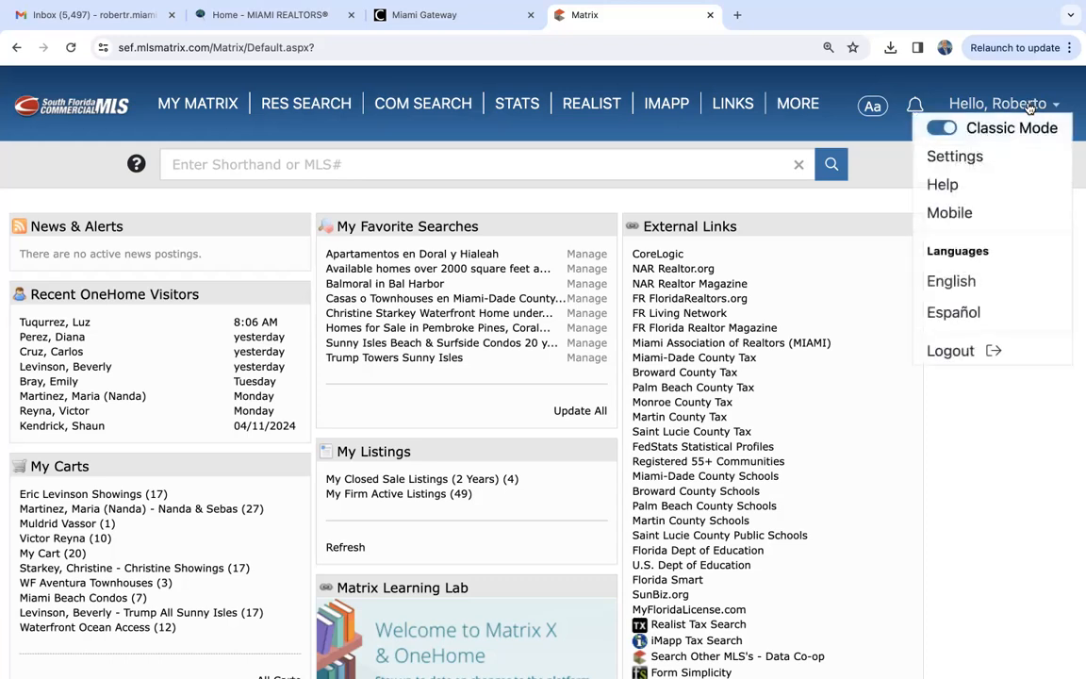
left_click(960, 158)
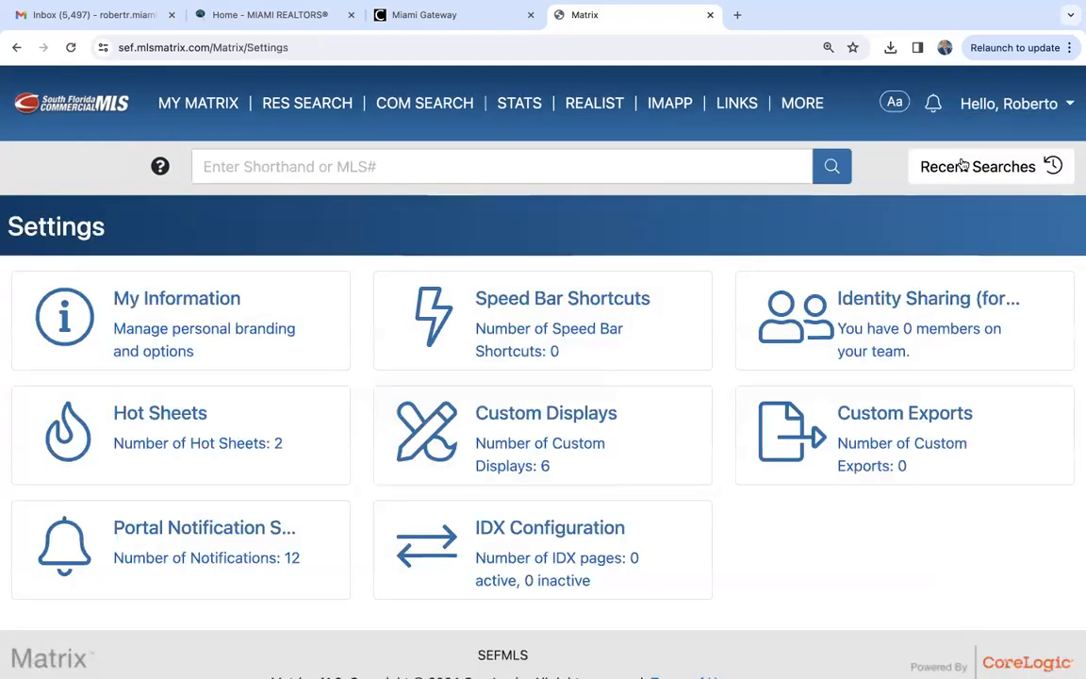
left_click(157, 302)
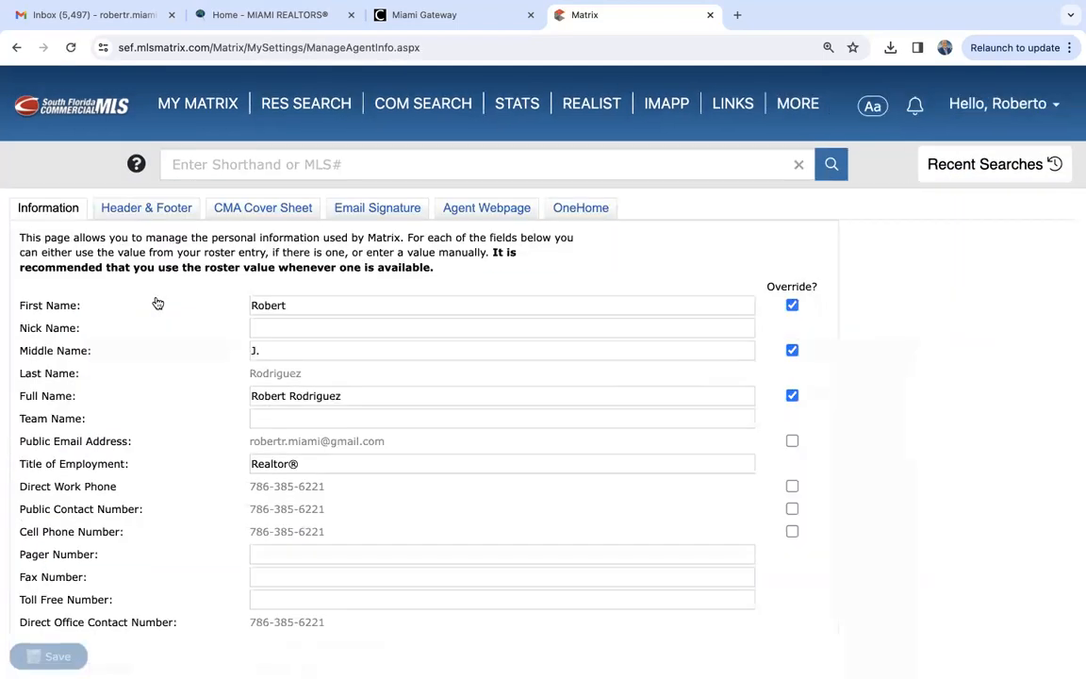
- Examine the agent's personal and office information, from the name fields down to the website address
scroll(157, 303, "down", 3)
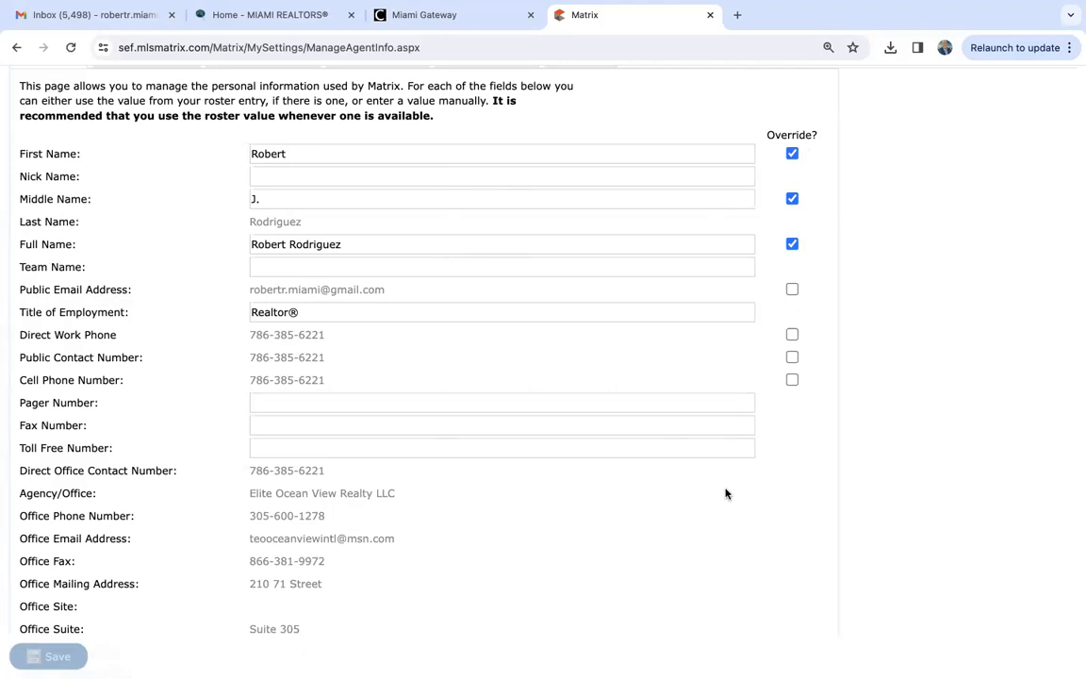
scroll(726, 493, "down", 1)
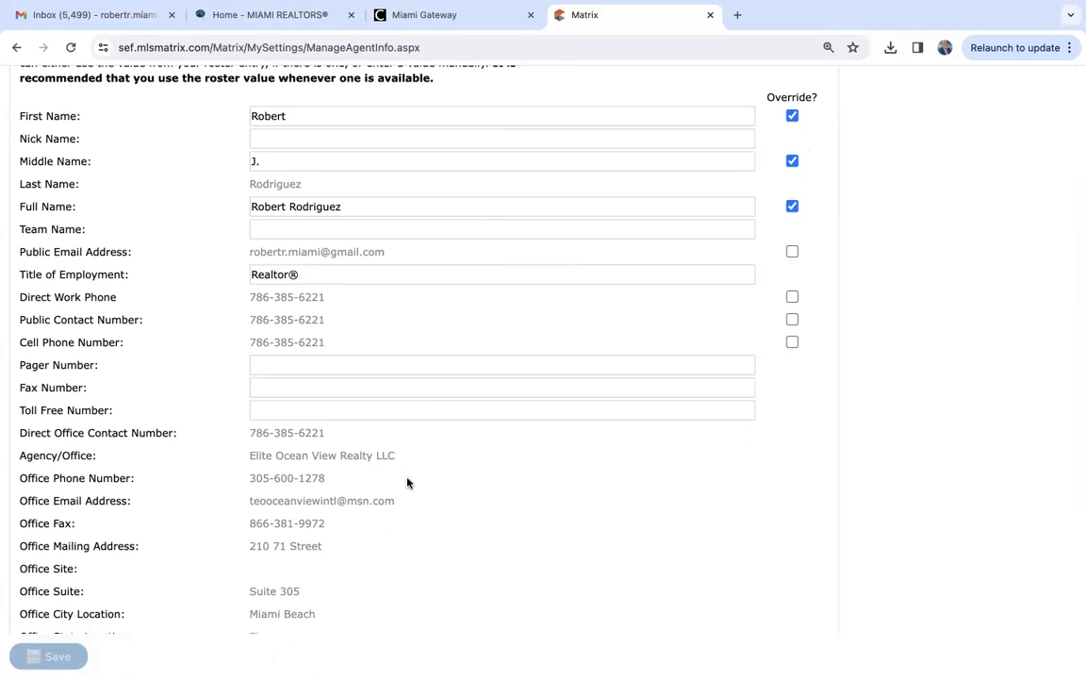
scroll(407, 482, "down", 5)
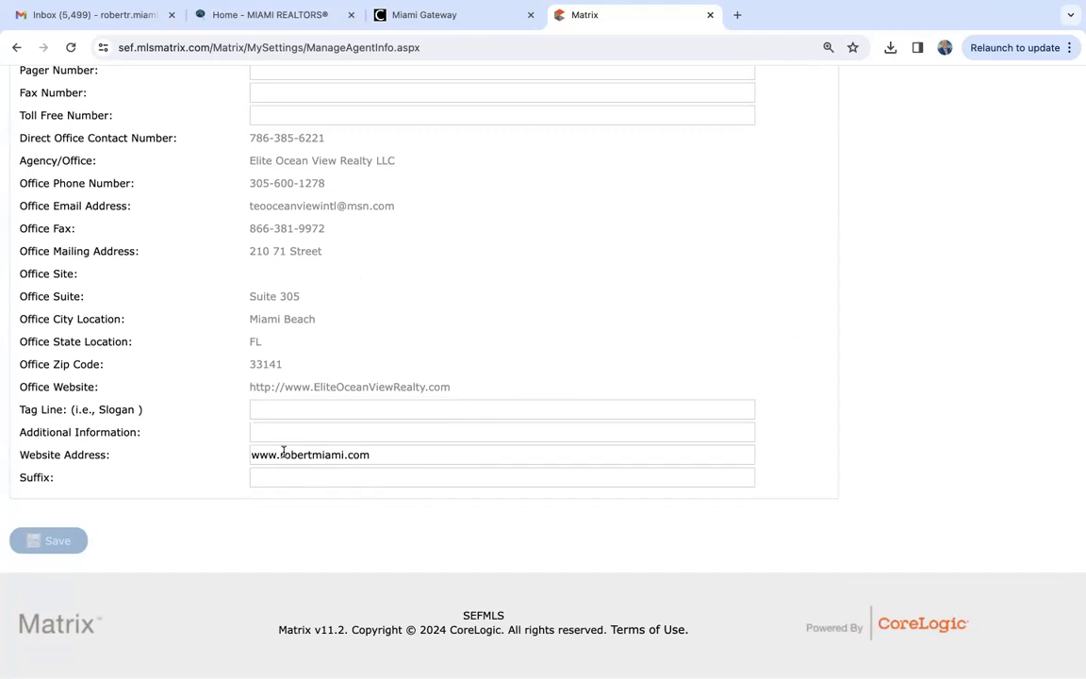
scroll(330, 528, "up", 3)
scroll(344, 566, "up", 3)
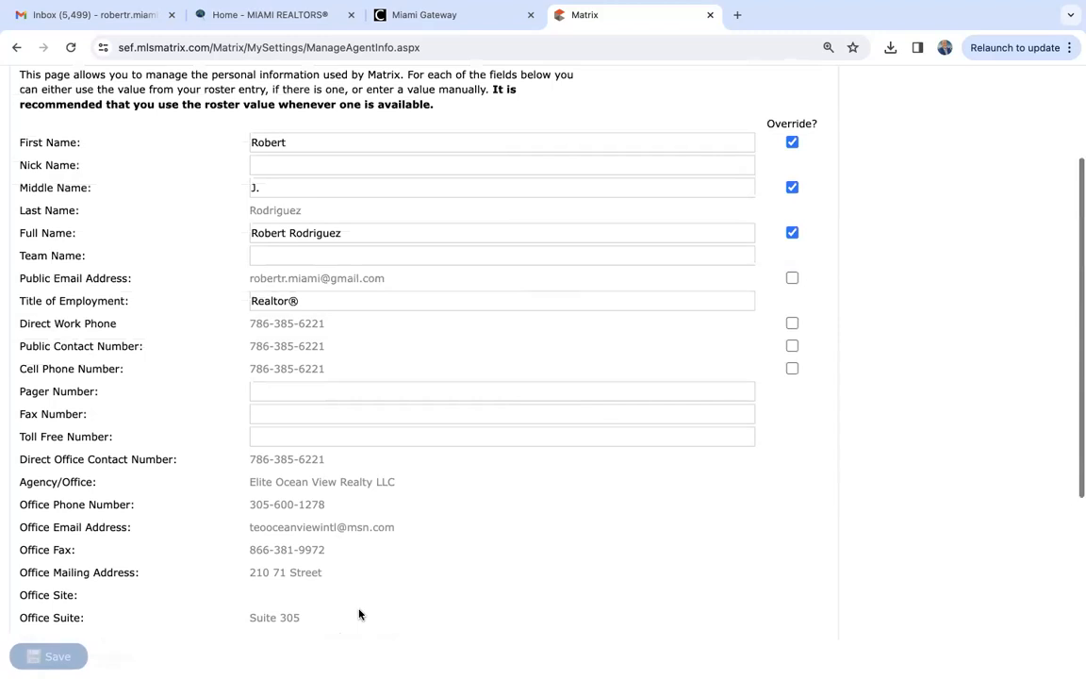
scroll(424, 542, "up", 1)
scroll(435, 526, "up", 2)
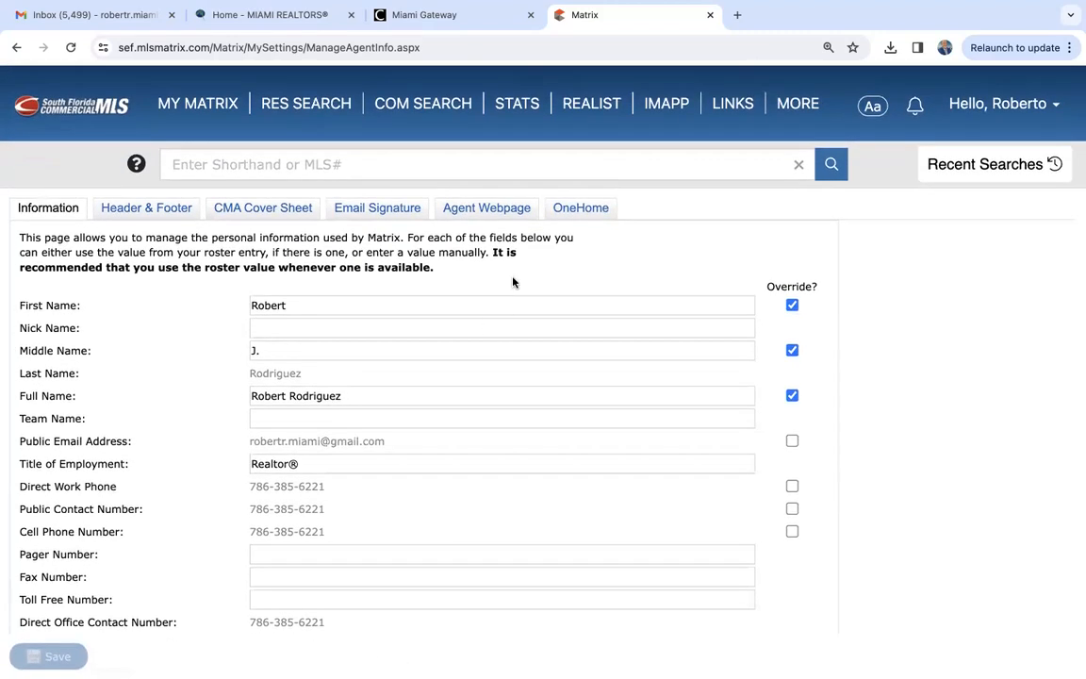
- Review the photo and contact information for the OneHome portal alongside the agent's general information page
left_click(583, 209)
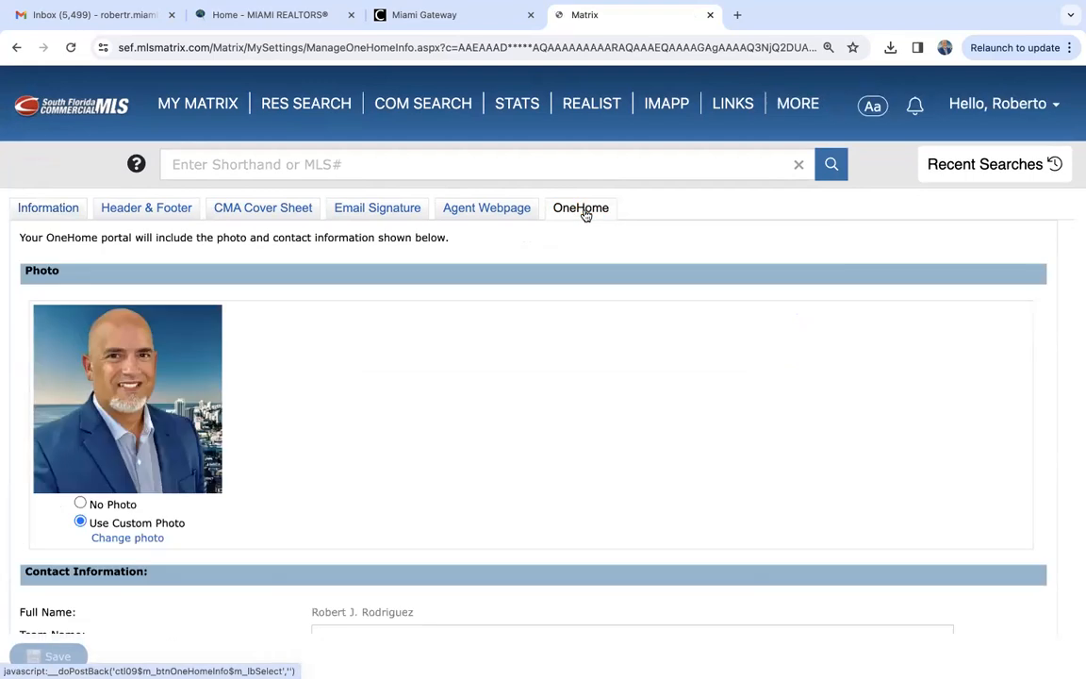
scroll(472, 443, "down", 2)
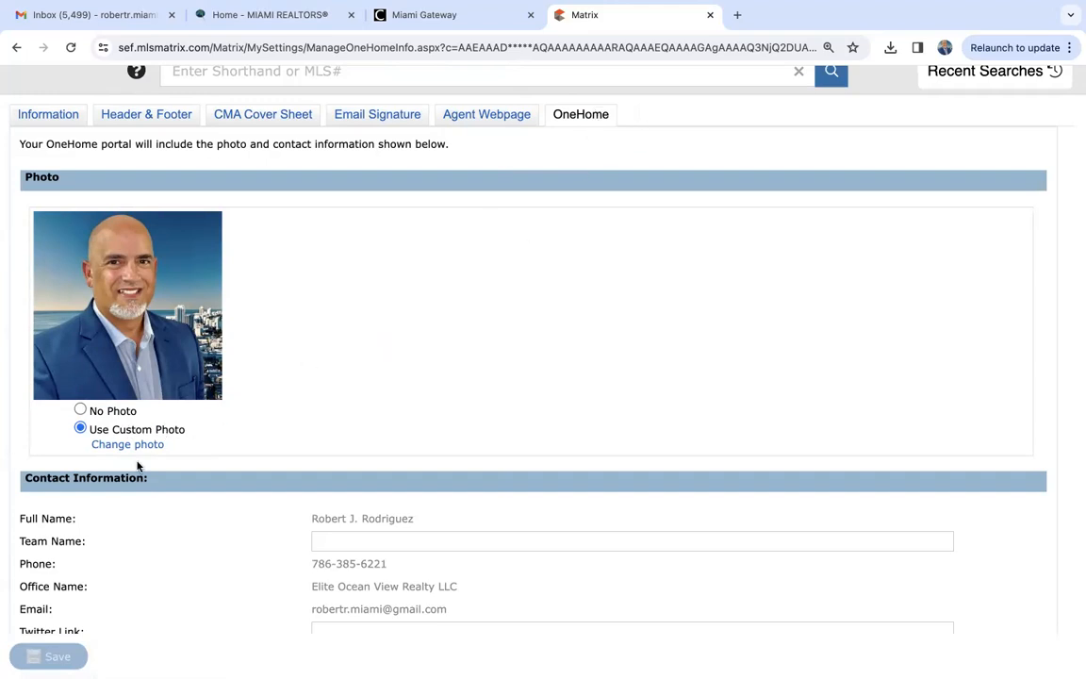
scroll(244, 449, "up", 2)
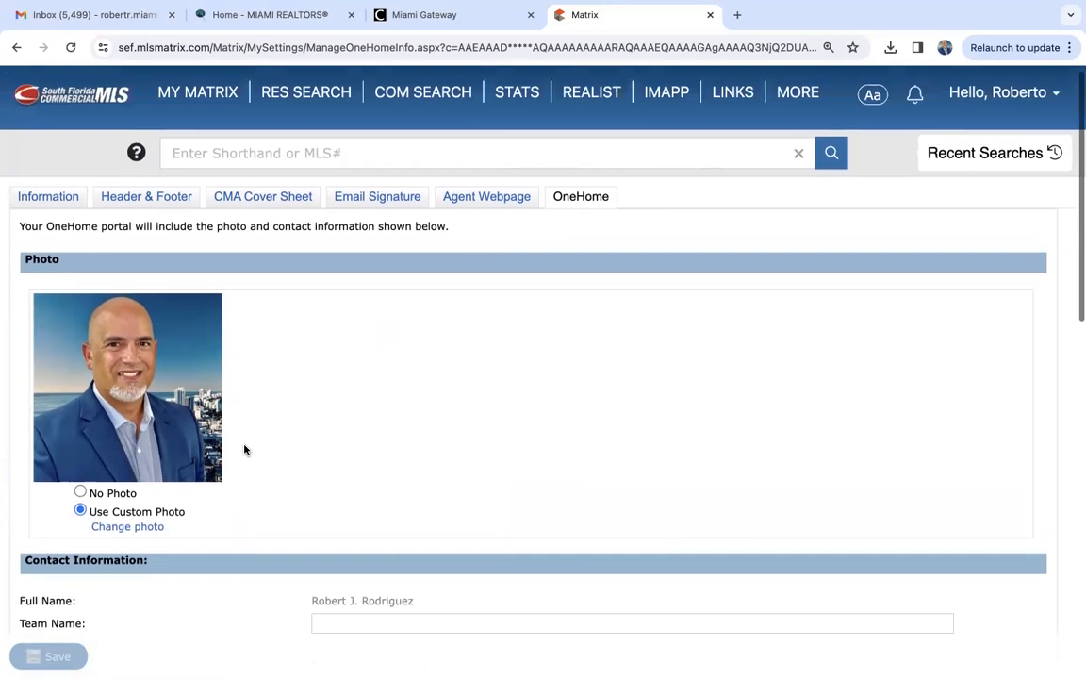
scroll(244, 449, "up", 1)
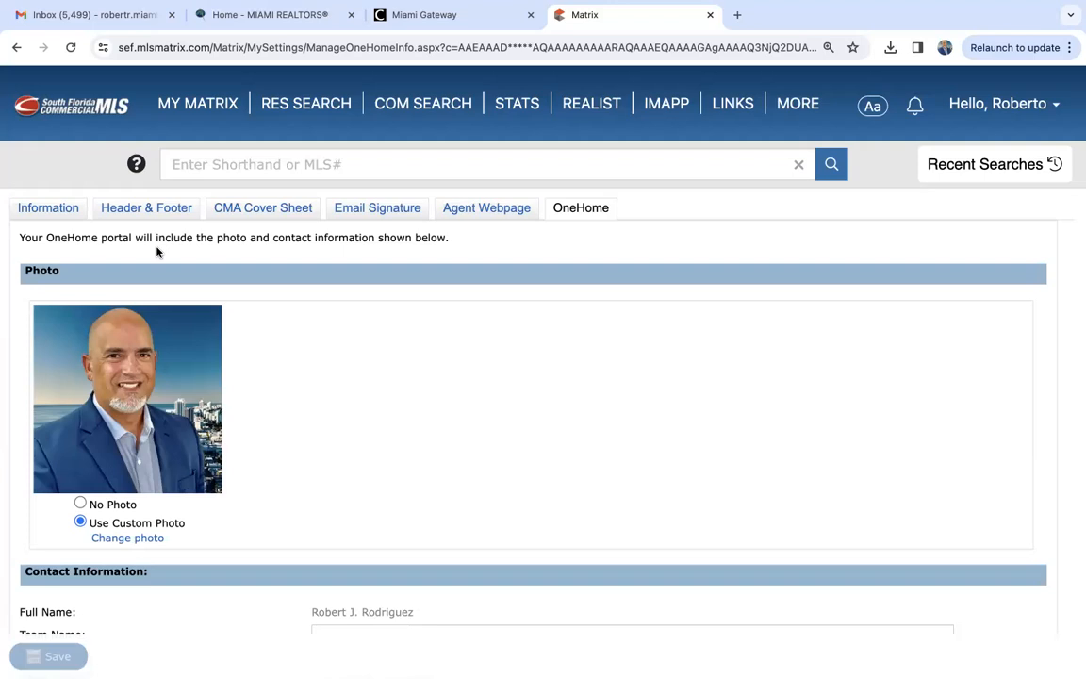
left_click(45, 209)
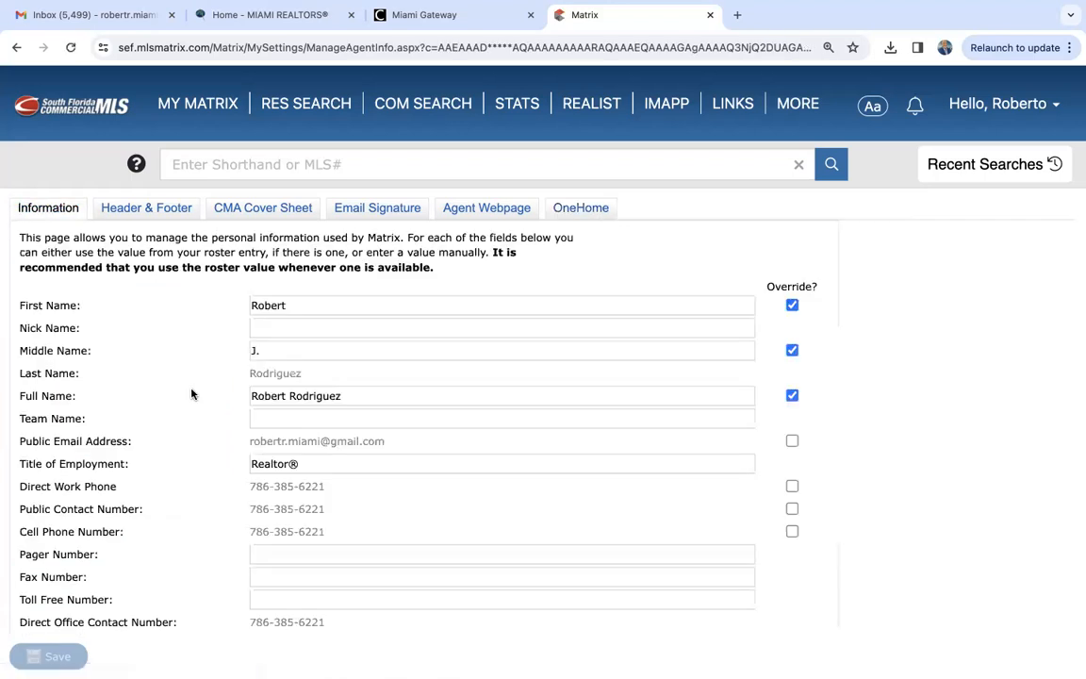
left_click(599, 214)
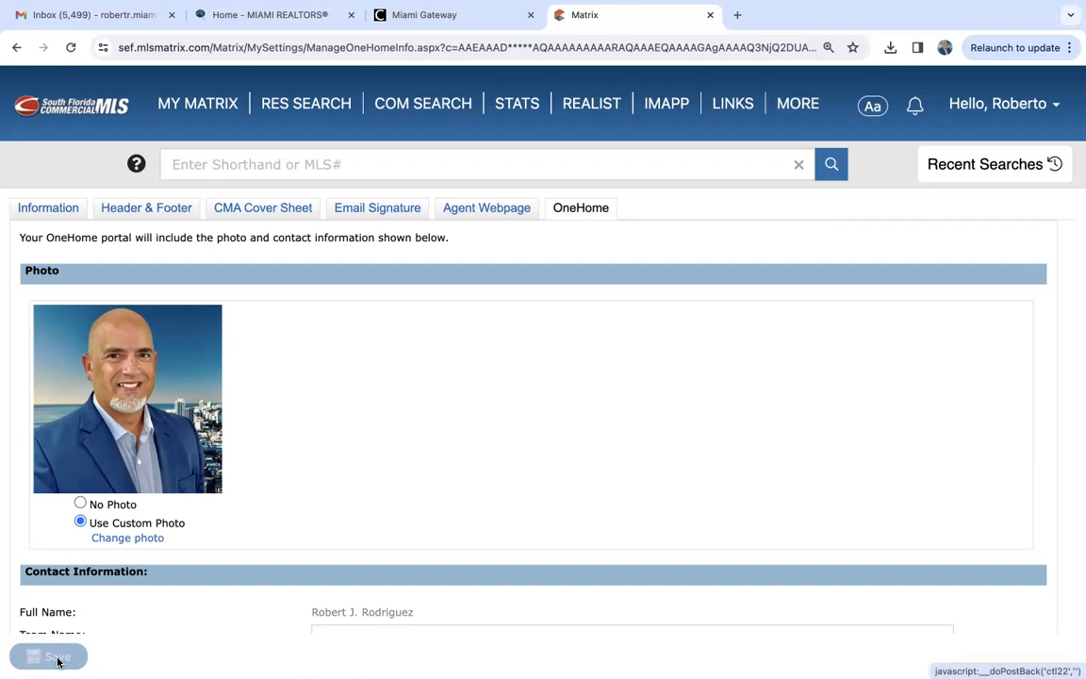
- Open the email signature settings and read through the existing signature
left_click(378, 209)
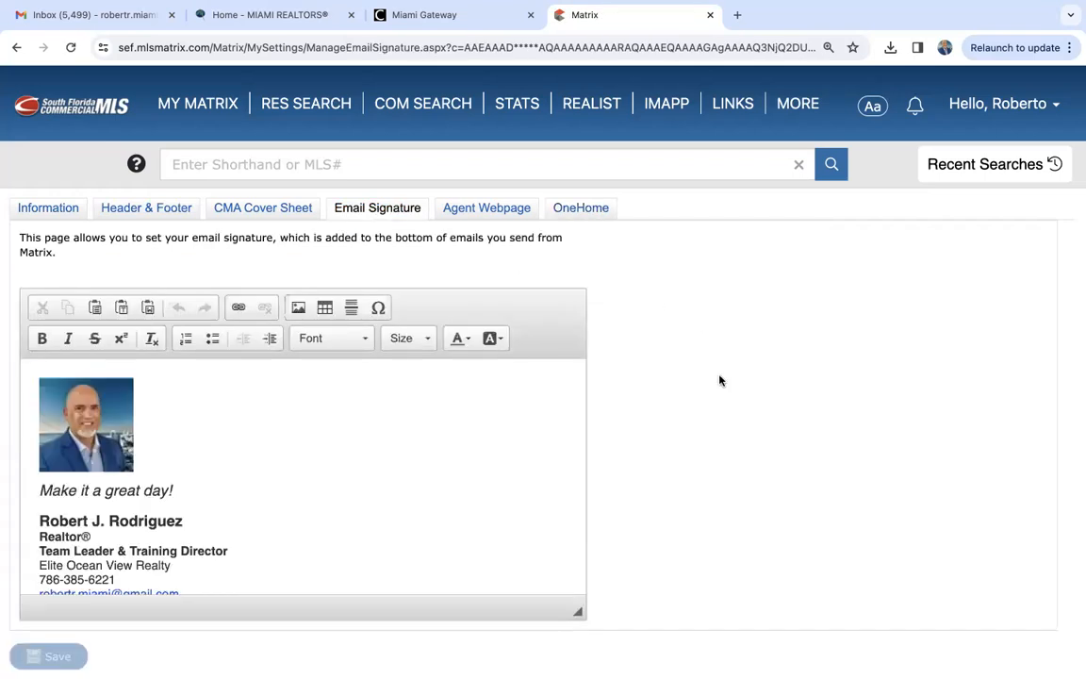
scroll(732, 460, "down", 1)
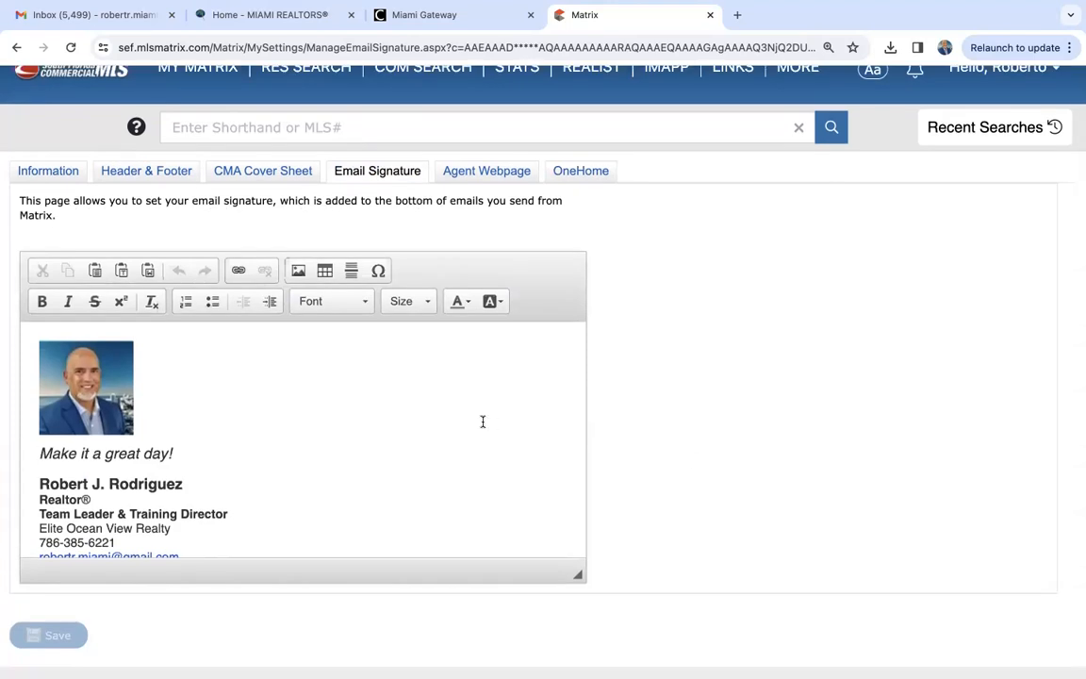
scroll(462, 431, "down", 2)
scroll(462, 431, "up", 2)
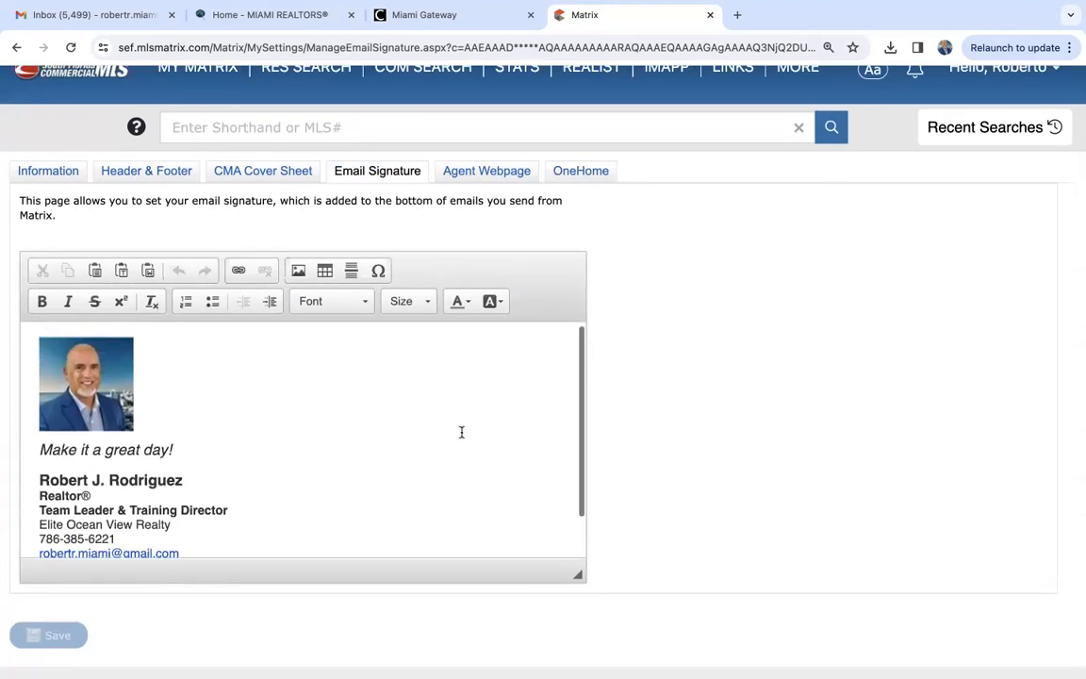
scroll(462, 432, "down", 2)
scroll(462, 431, "up", 1)
scroll(462, 432, "up", 1)
scroll(462, 432, "down", 2)
scroll(462, 431, "up", 2)
scroll(462, 431, "down", 2)
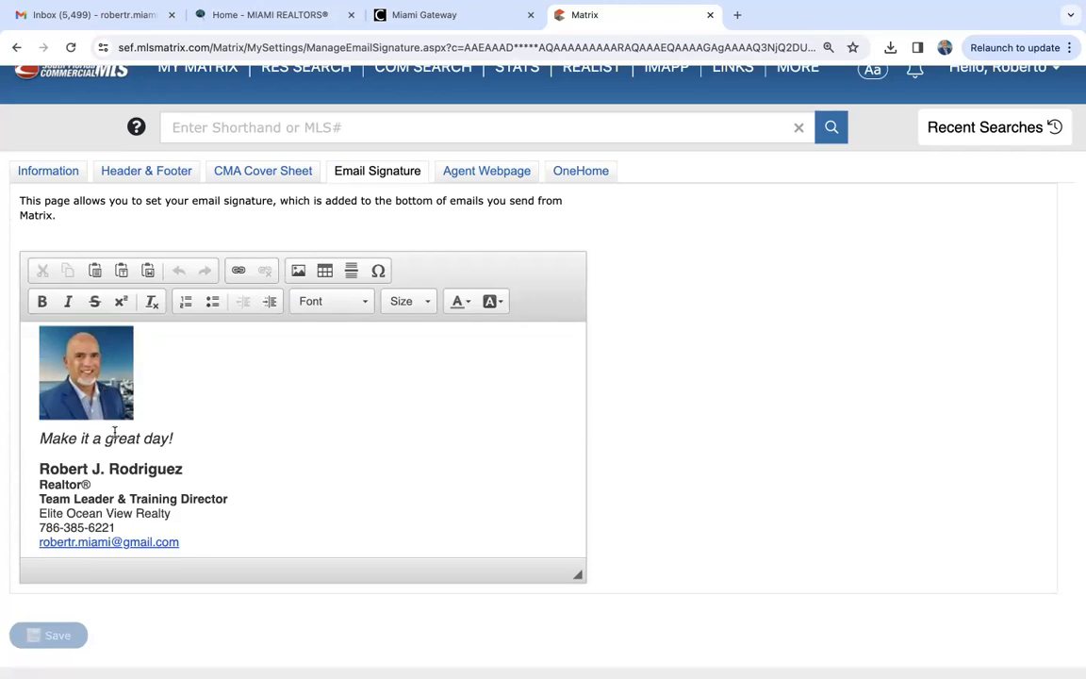
scroll(213, 464, "down", 2)
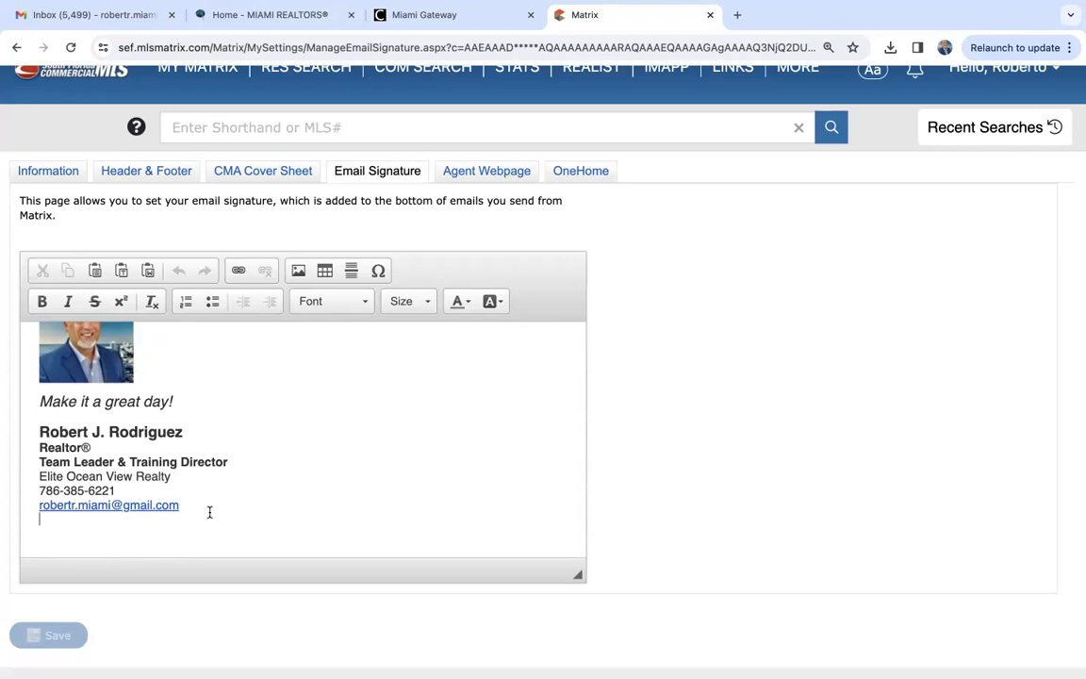
- Add the agent's website address on a new line below the email address in the signature
type("www.robertmiami.com")
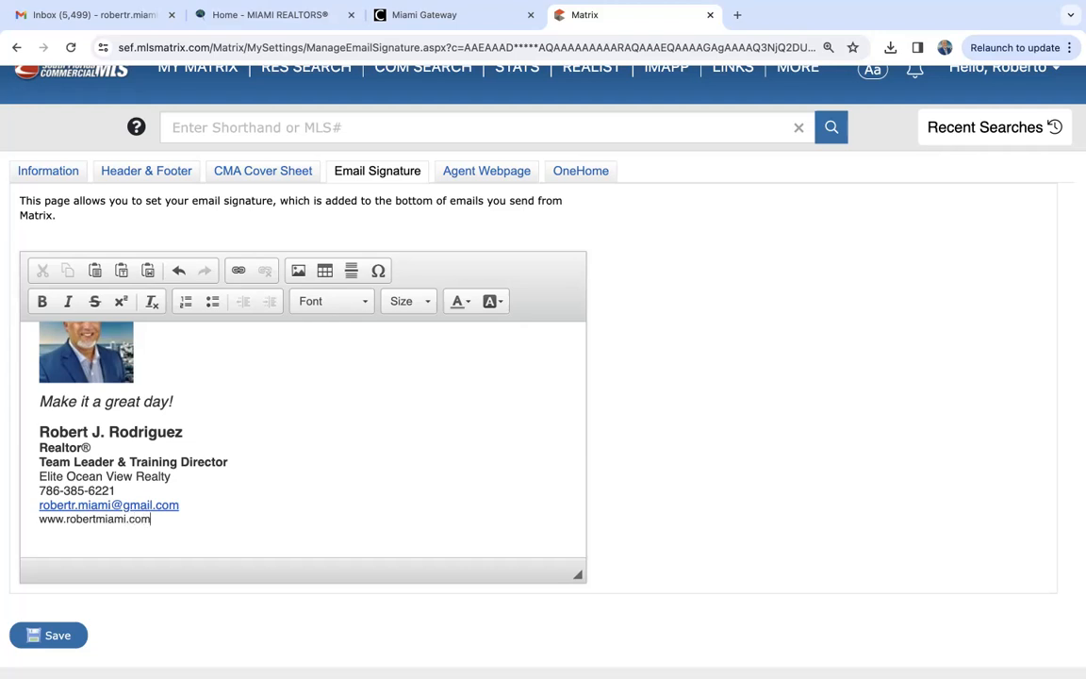
- Start a URL-type link on the website line of the signature and enter the agent's website address as its target
left_click_drag(151, 519, 34, 519)
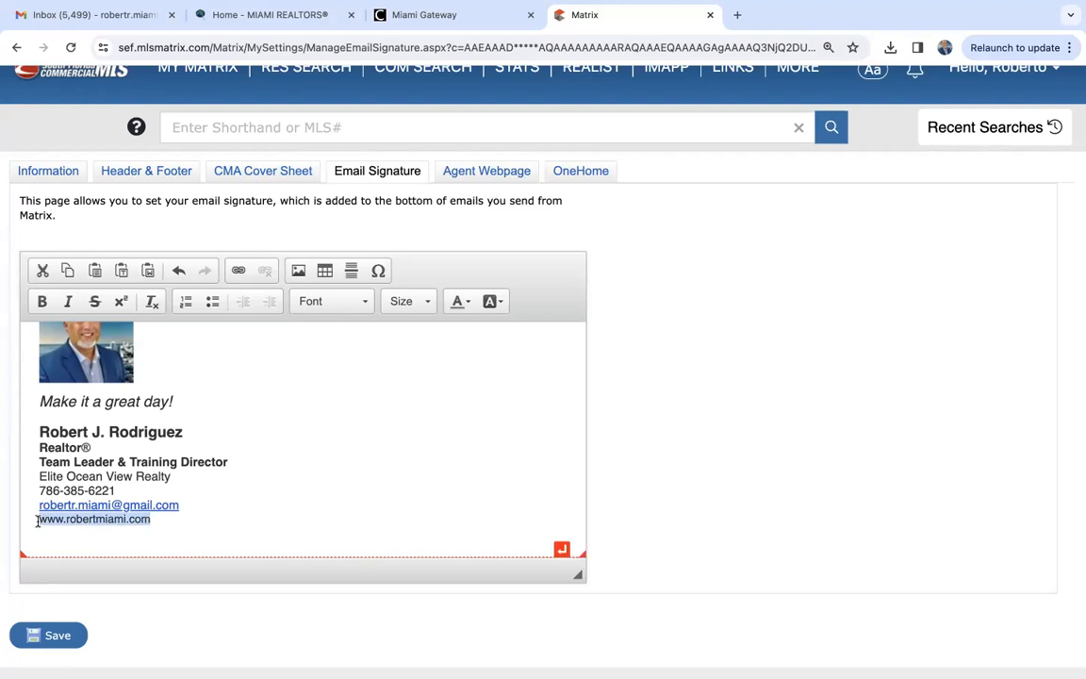
left_click(239, 272)
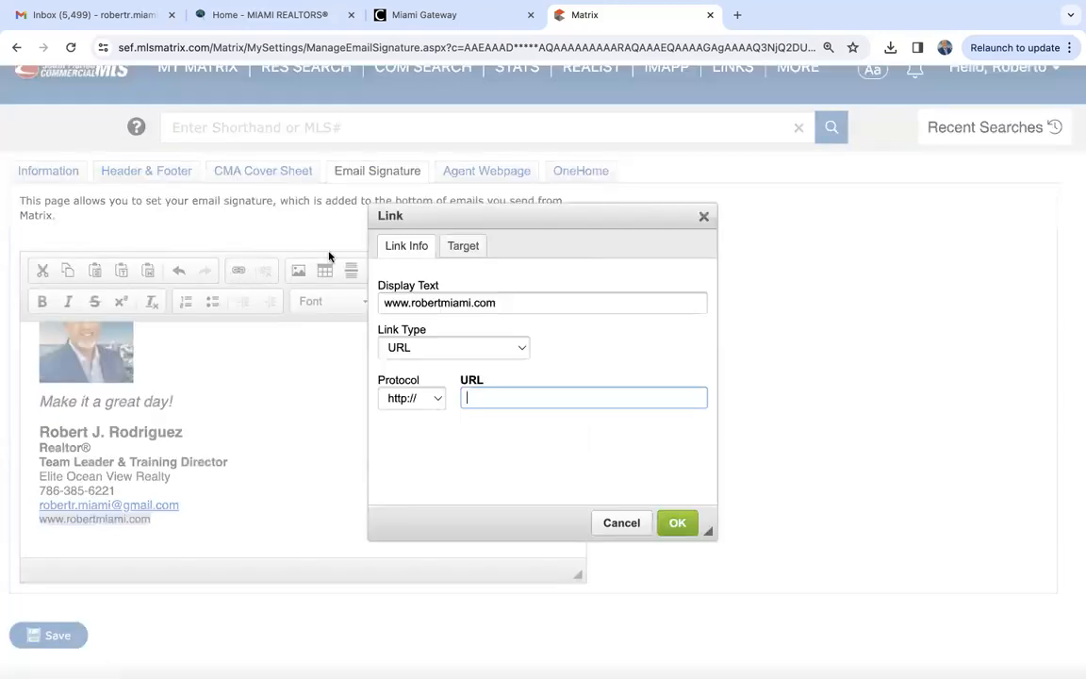
left_click(436, 349)
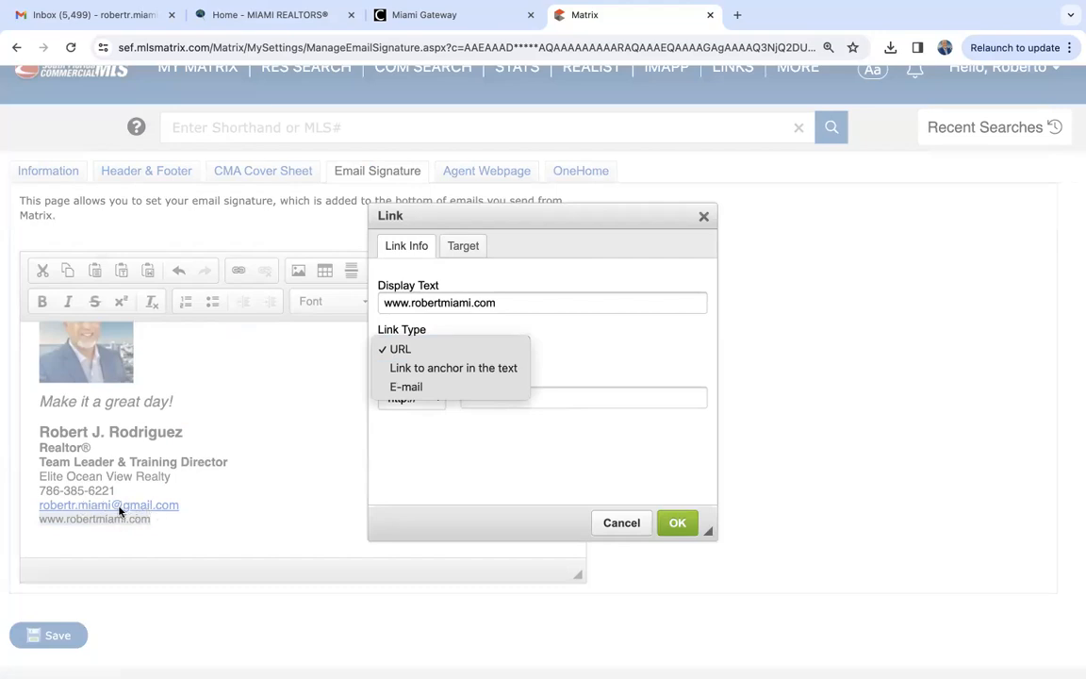
left_click(424, 356)
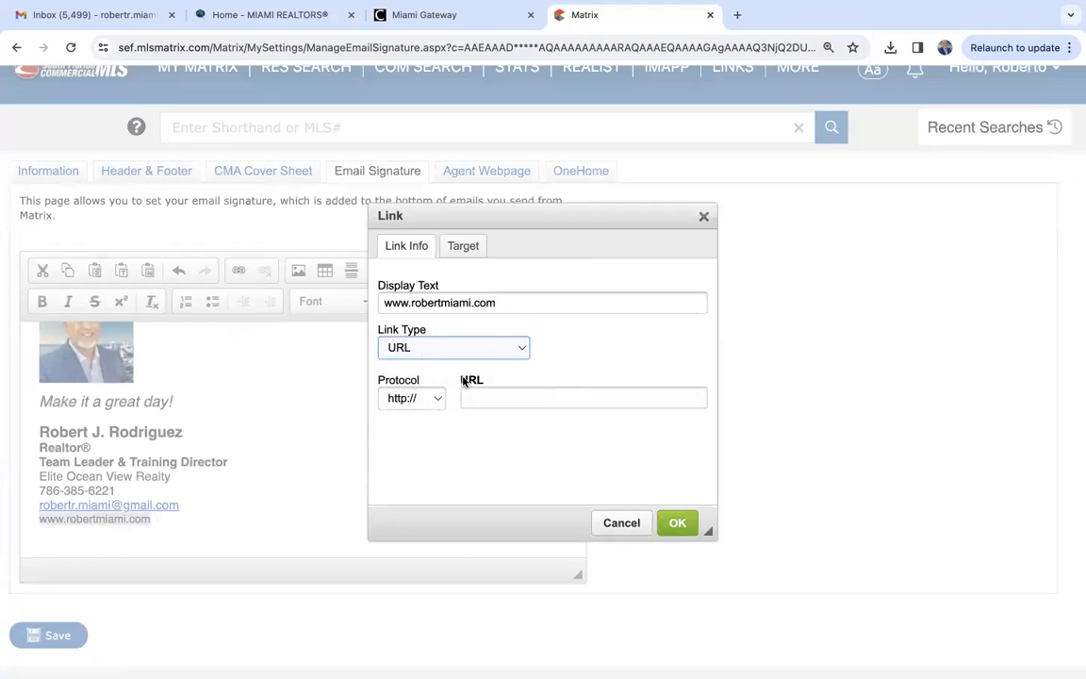
left_click(491, 397)
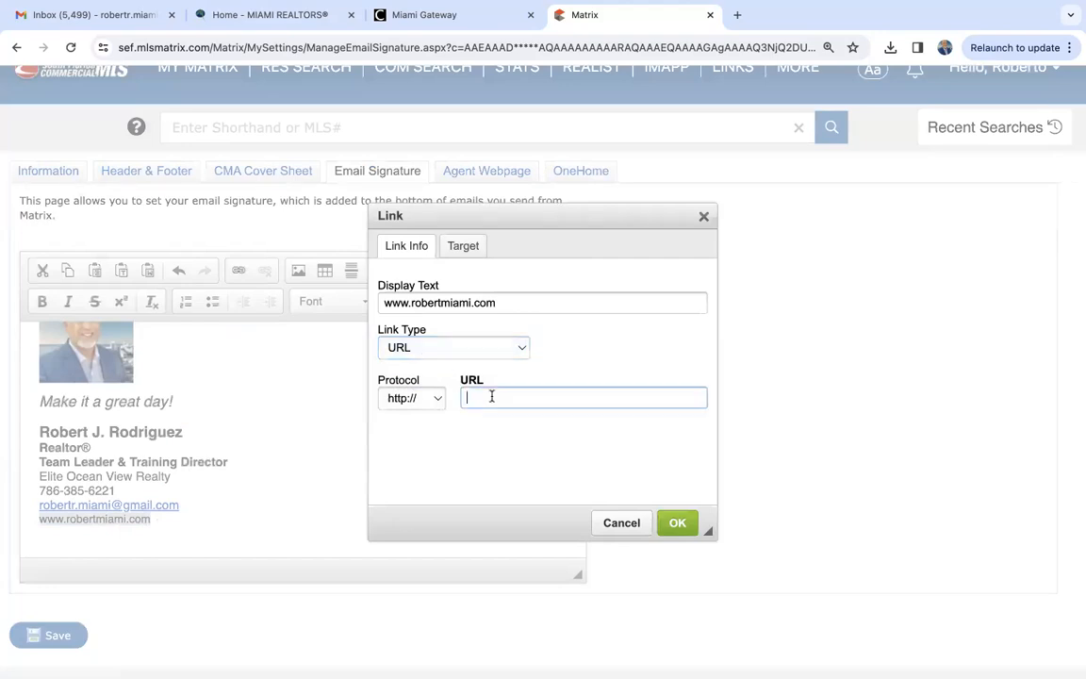
type("www.robertmiami.com")
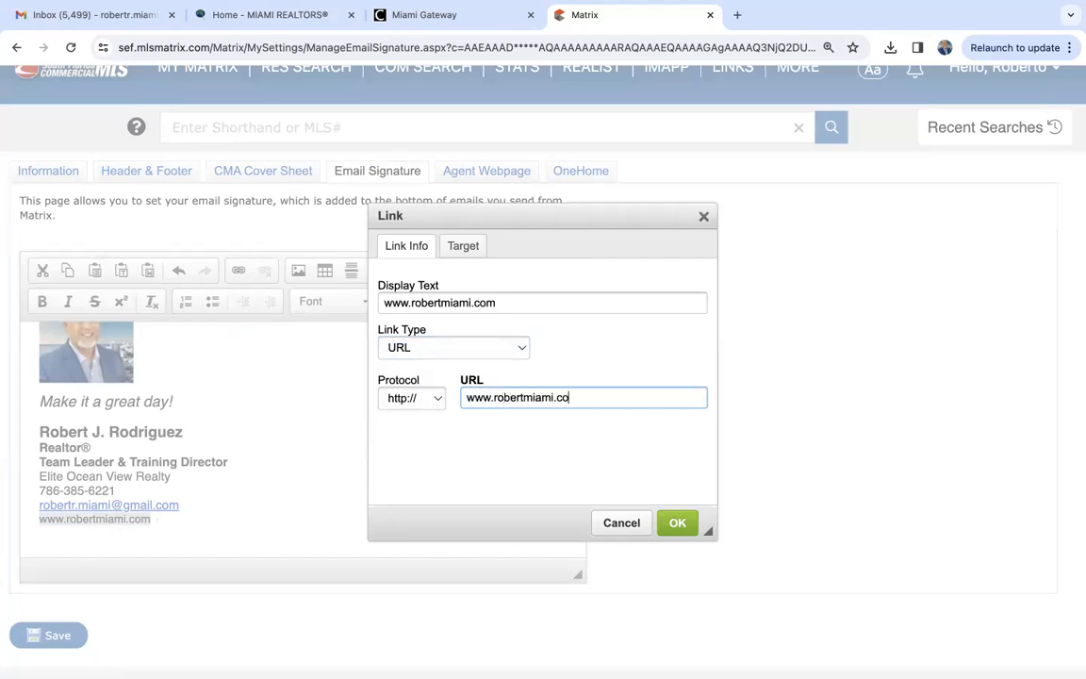
left_click(411, 398)
left_click(415, 420)
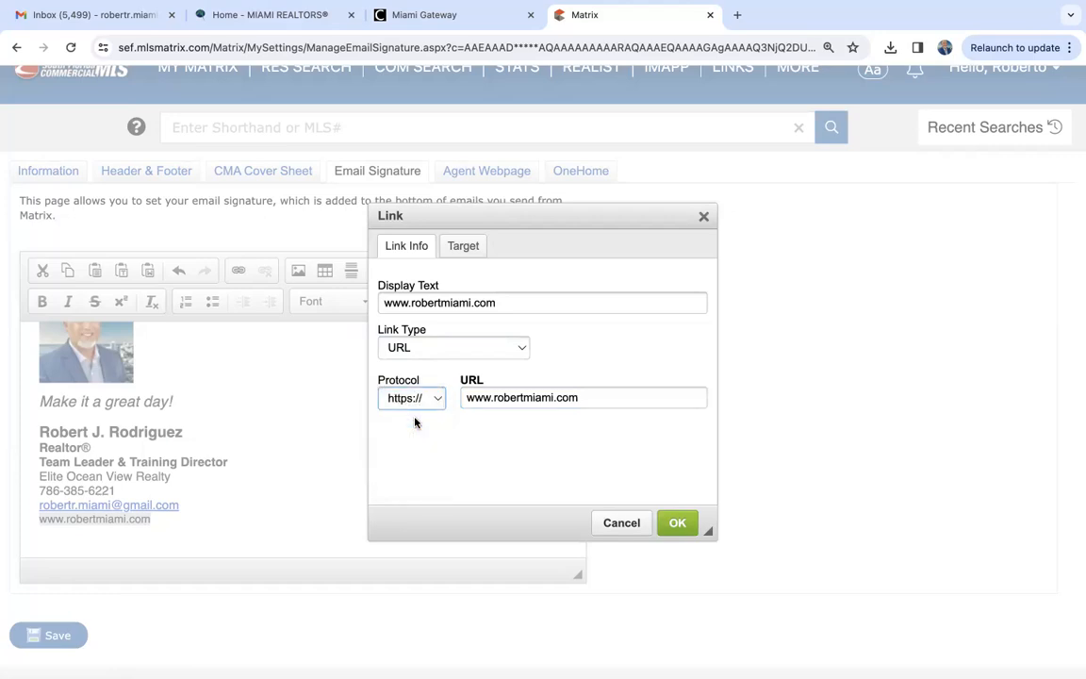
left_click(415, 405)
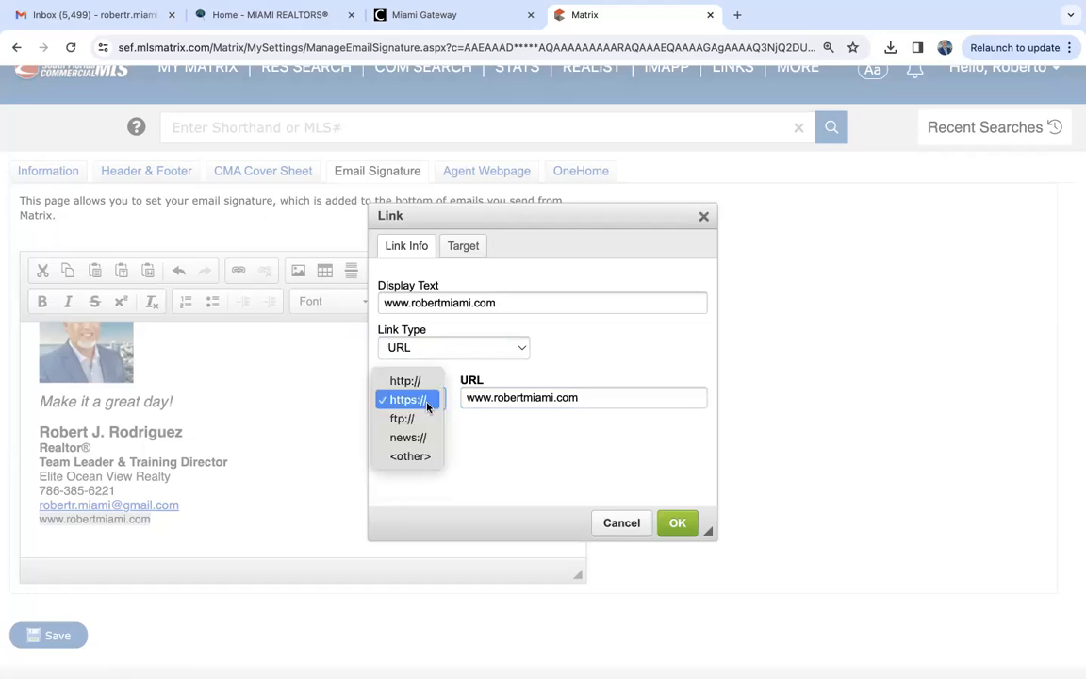
left_click(466, 432)
left_click(677, 522)
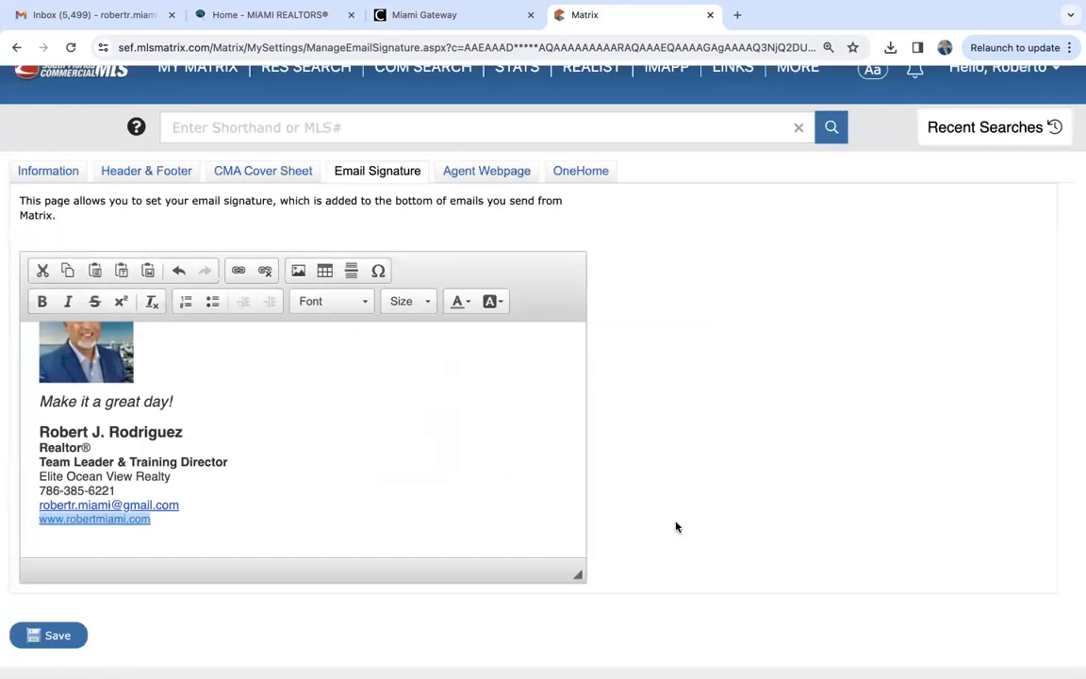
left_click(424, 489)
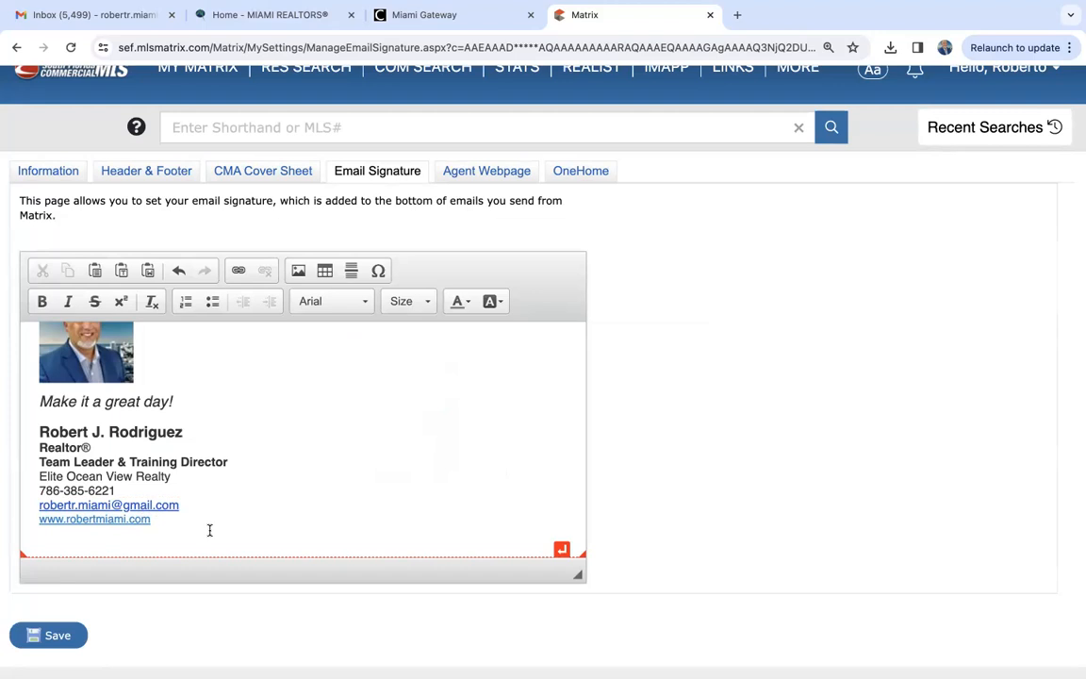
- Check the whole email signature from the photo to the website link and save it
scroll(209, 530, "up", 2)
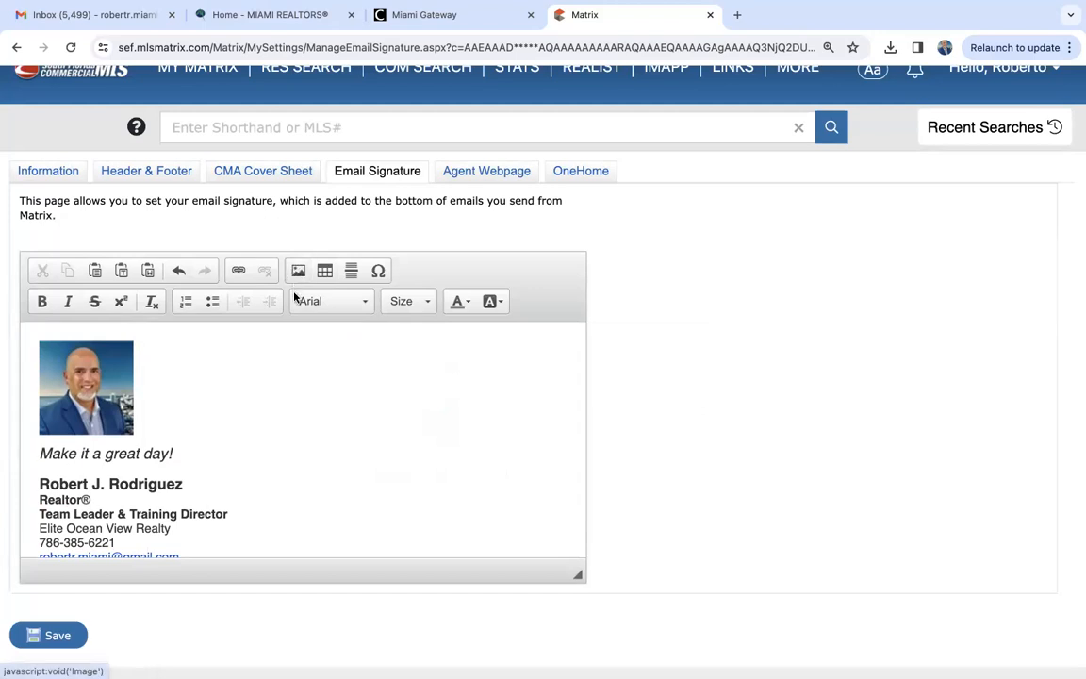
scroll(189, 457, "down", 2)
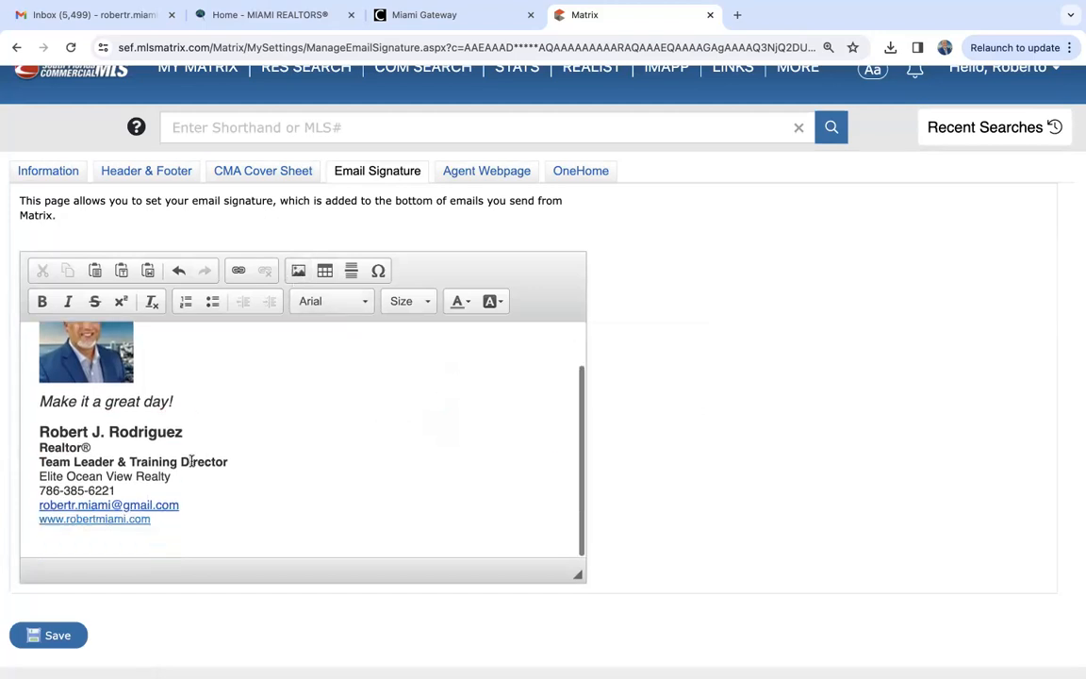
left_click(62, 635)
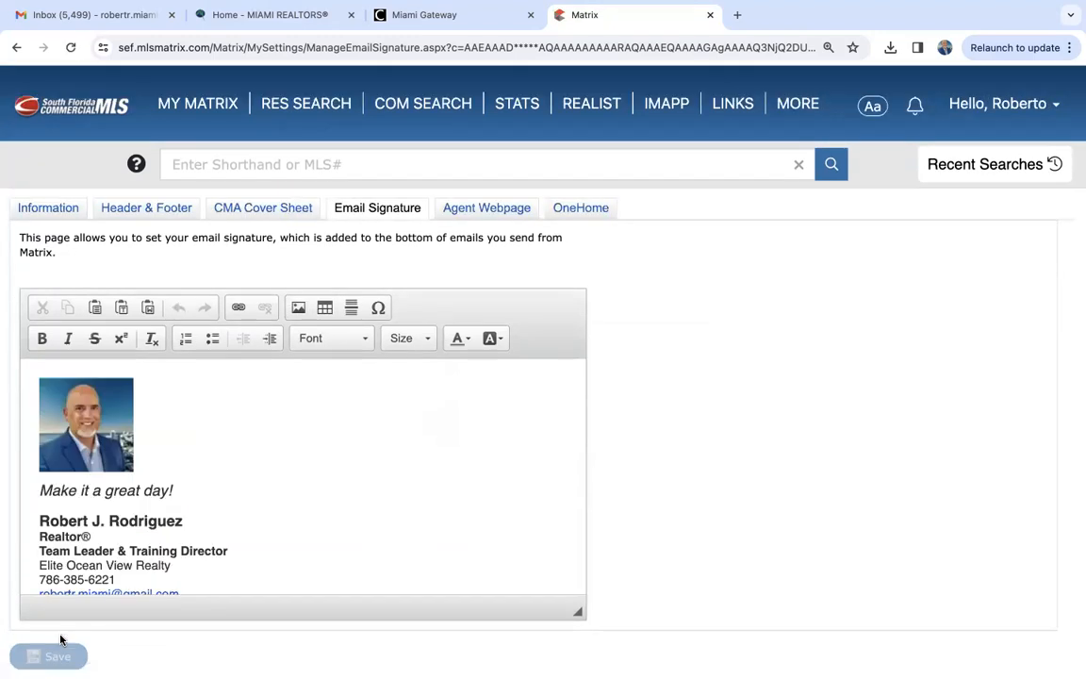
scroll(280, 519, "down", 2)
scroll(280, 519, "up", 2)
scroll(280, 520, "up", 2)
- Open the header and footer settings and review the print header's banner, photo, branding and color options
left_click(149, 209)
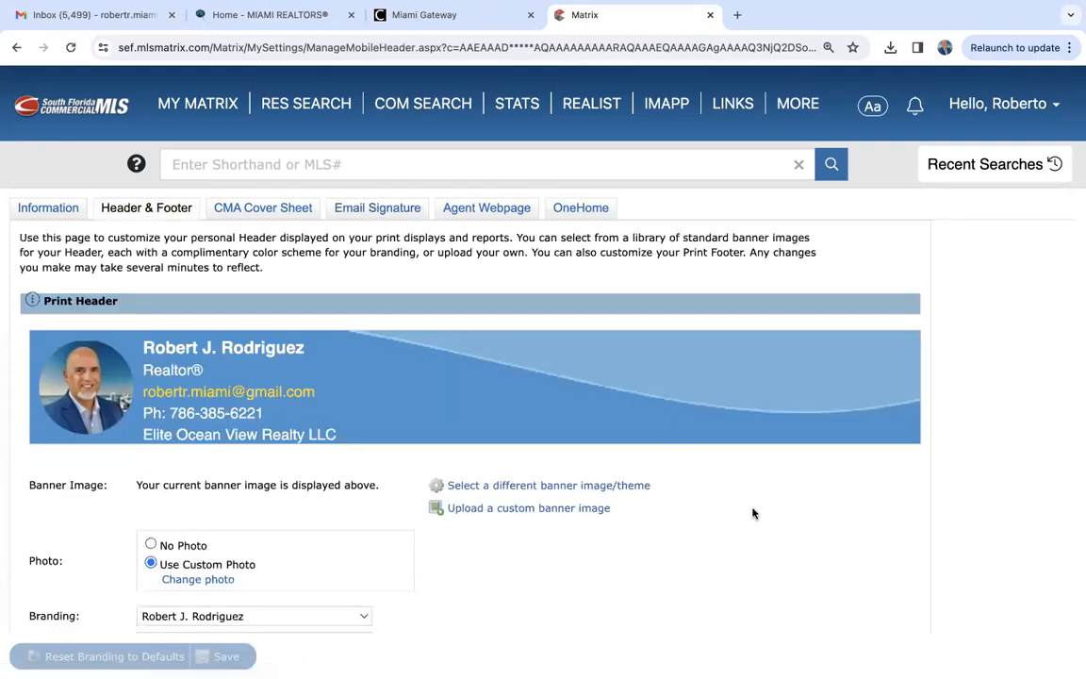
scroll(754, 513, "down", 2)
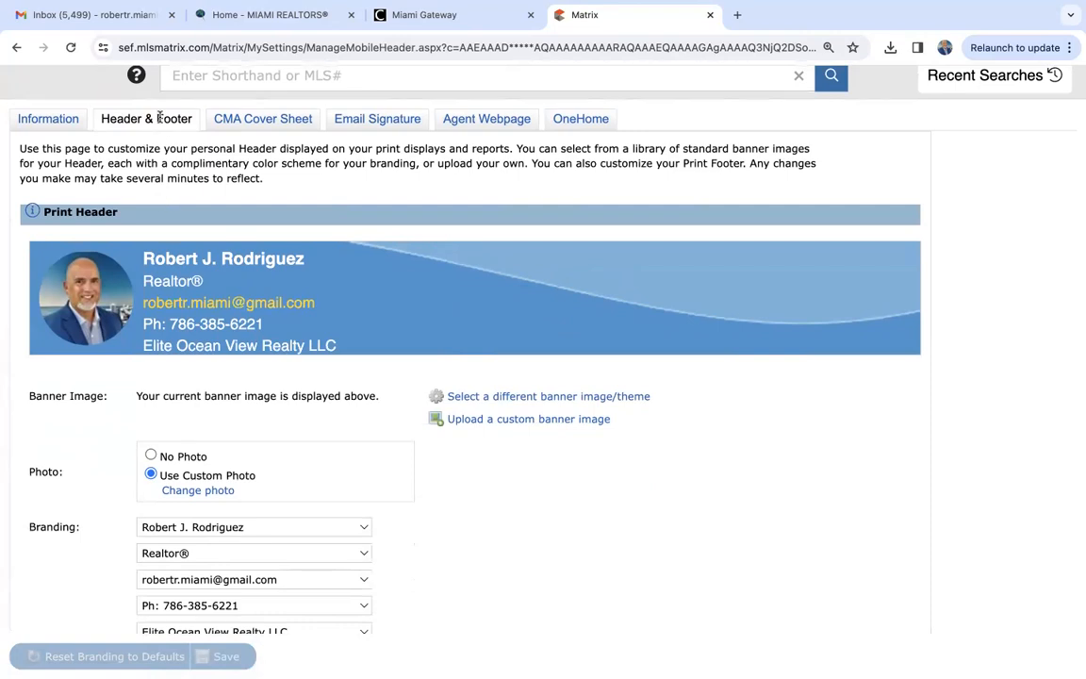
scroll(236, 375, "down", 1)
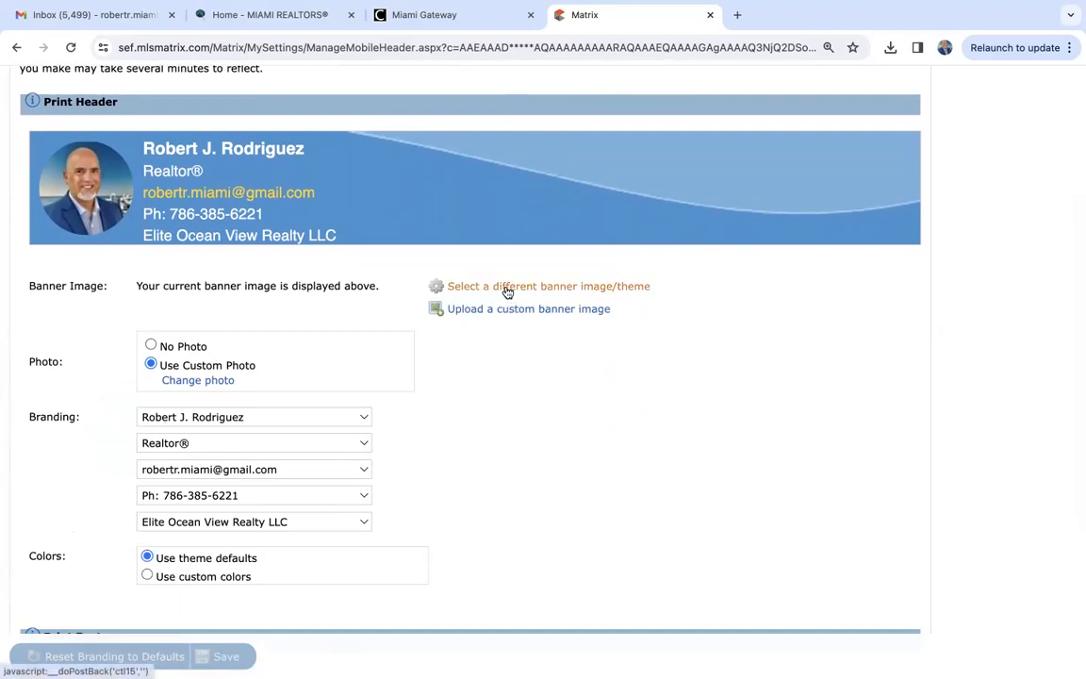
- Browse the library of banner themes down to Sofa & Tulips and return without choosing one
left_click(596, 290)
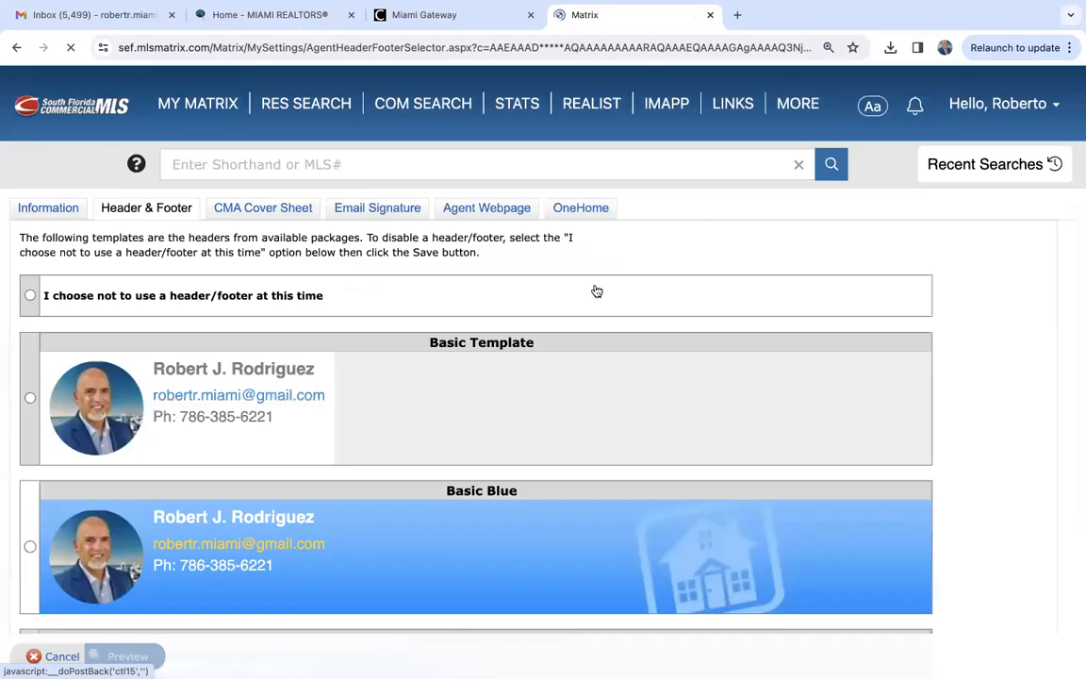
scroll(385, 510, "down", 1)
scroll(385, 510, "down", 11)
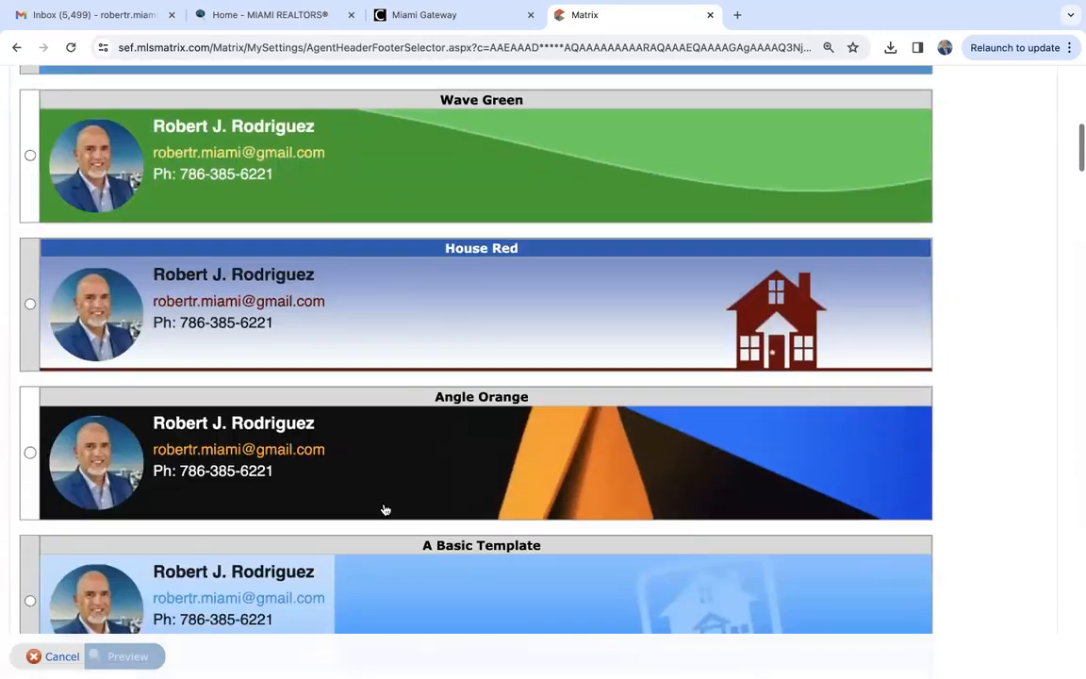
scroll(385, 509, "down", 13)
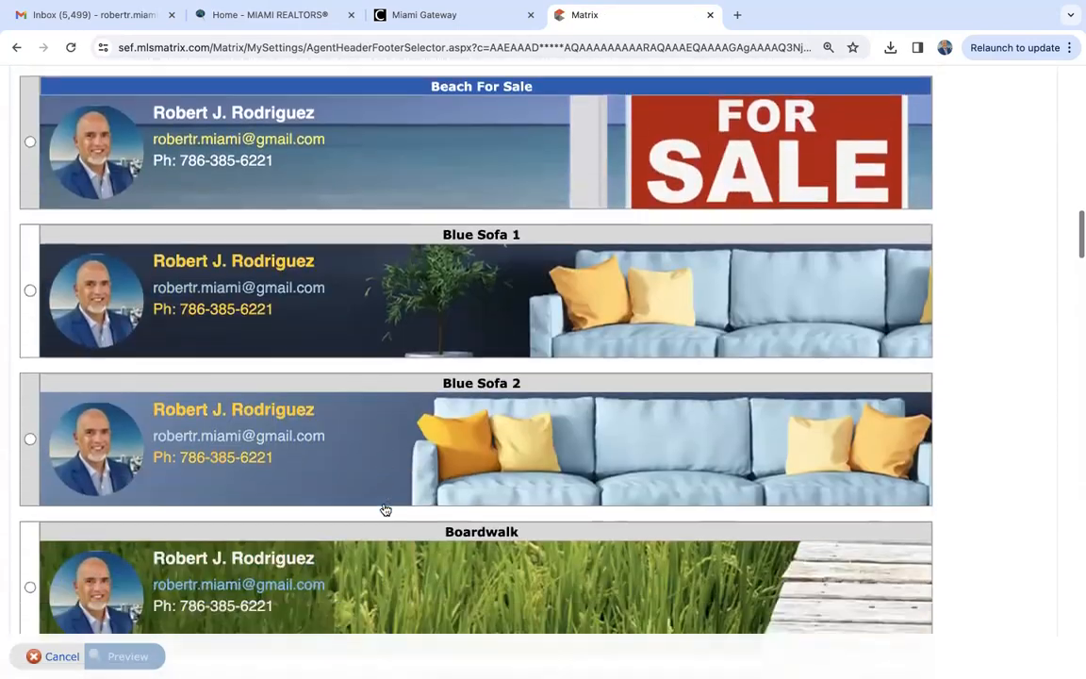
scroll(383, 509, "down", 15)
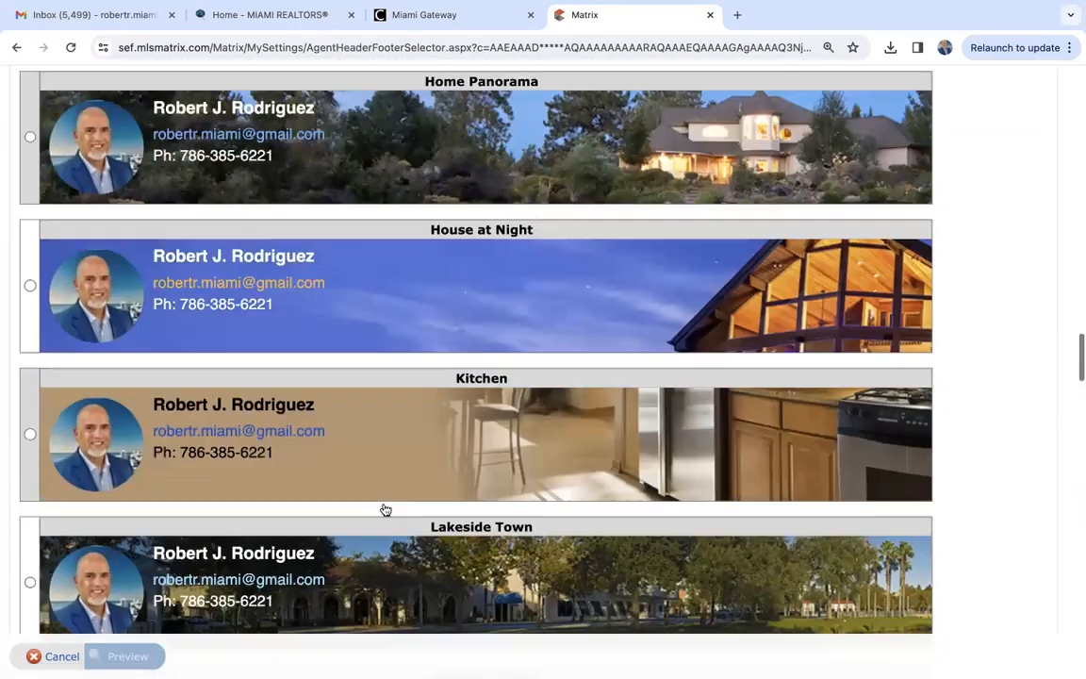
scroll(385, 510, "down", 15)
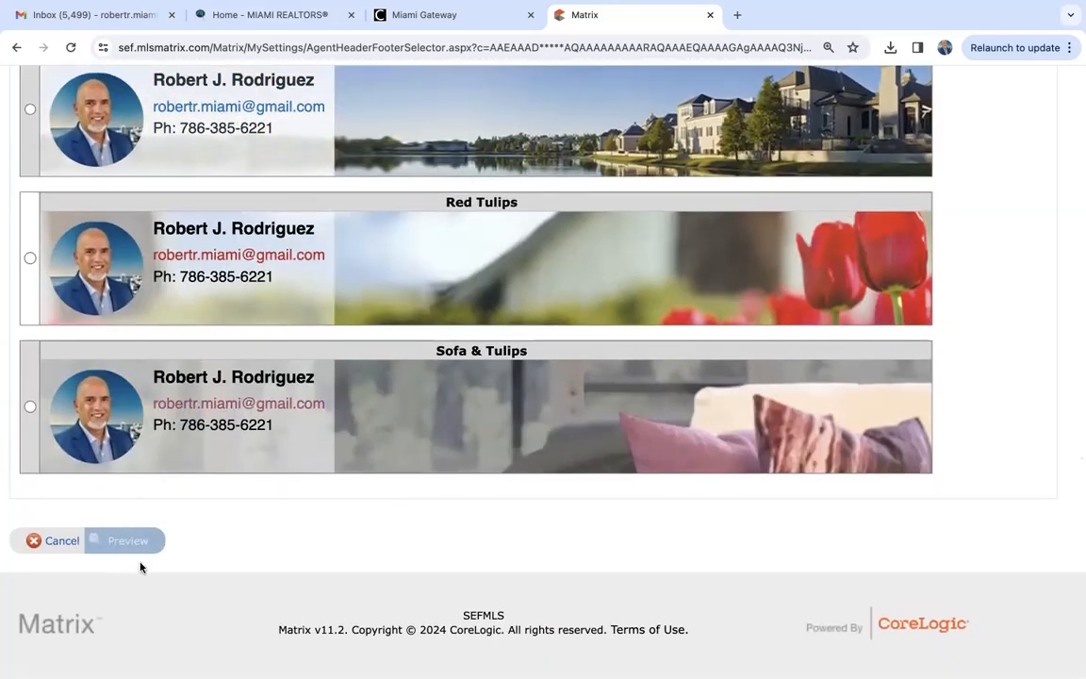
left_click(63, 539)
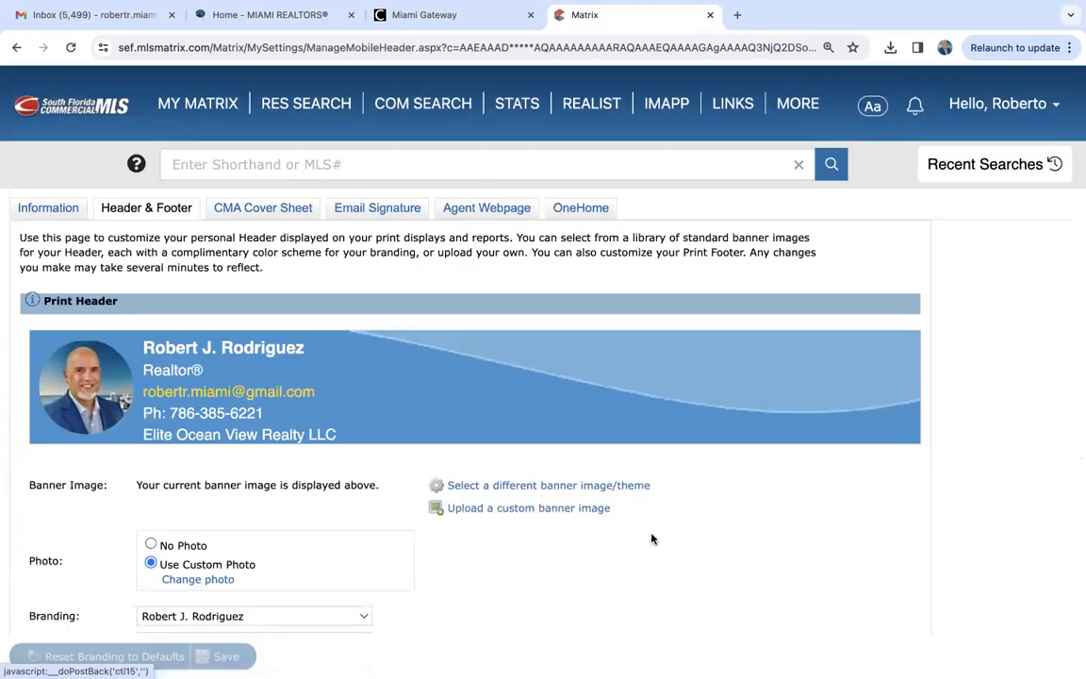
- Examine the choices for the print header's first two branding lines, the color options and the print footer setting
scroll(662, 551, "down", 3)
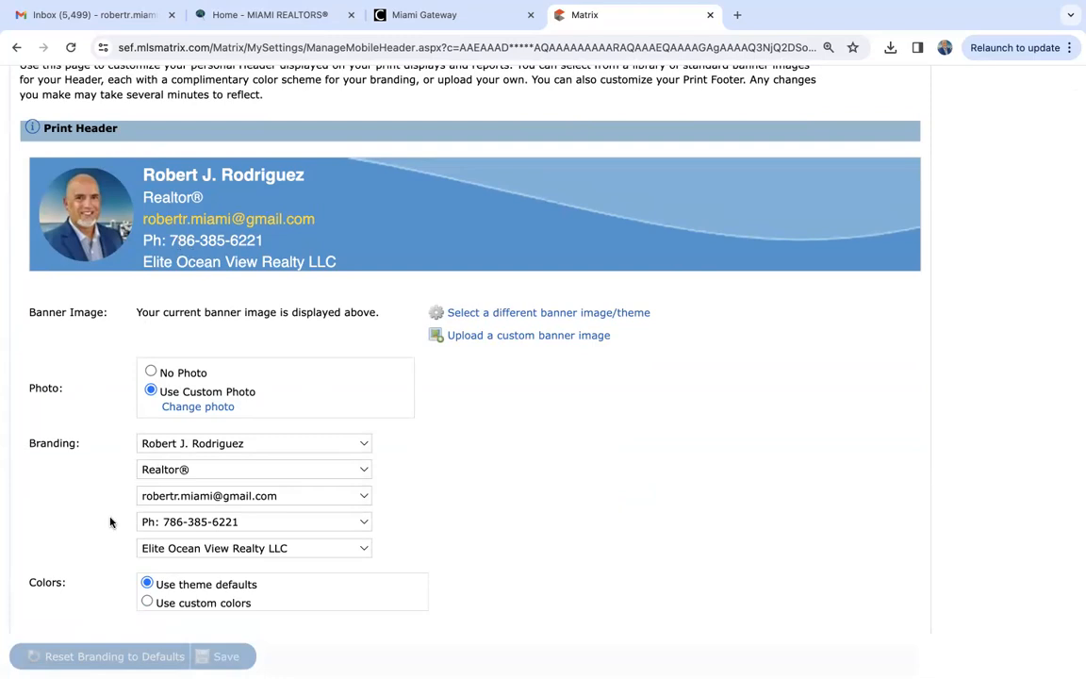
scroll(109, 518, "down", 2)
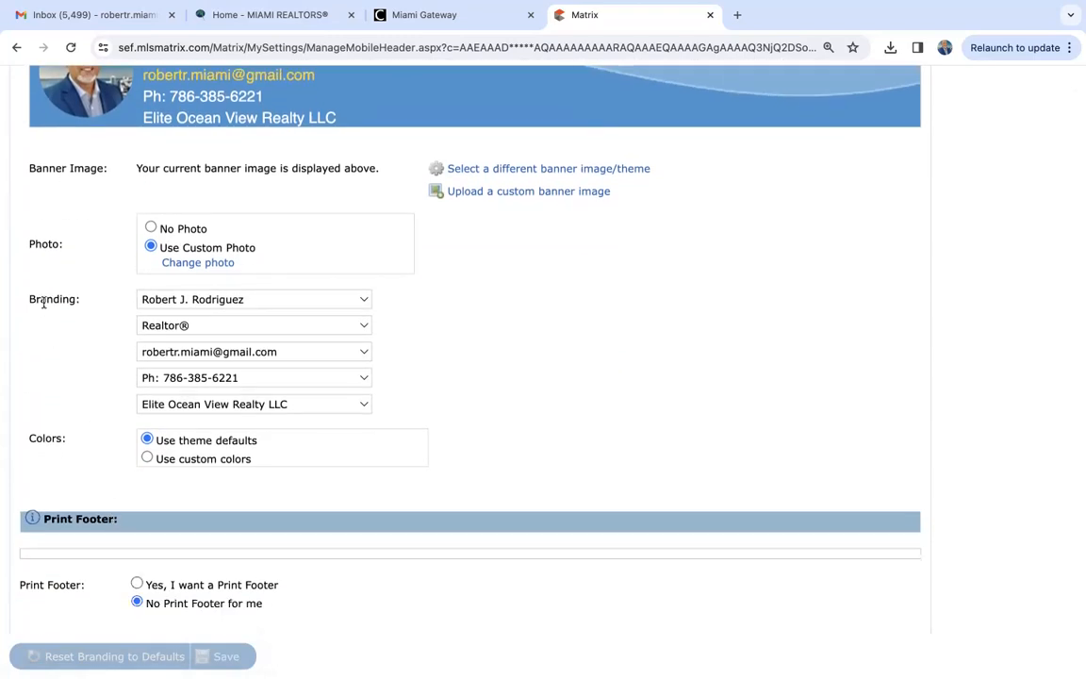
left_click(179, 300)
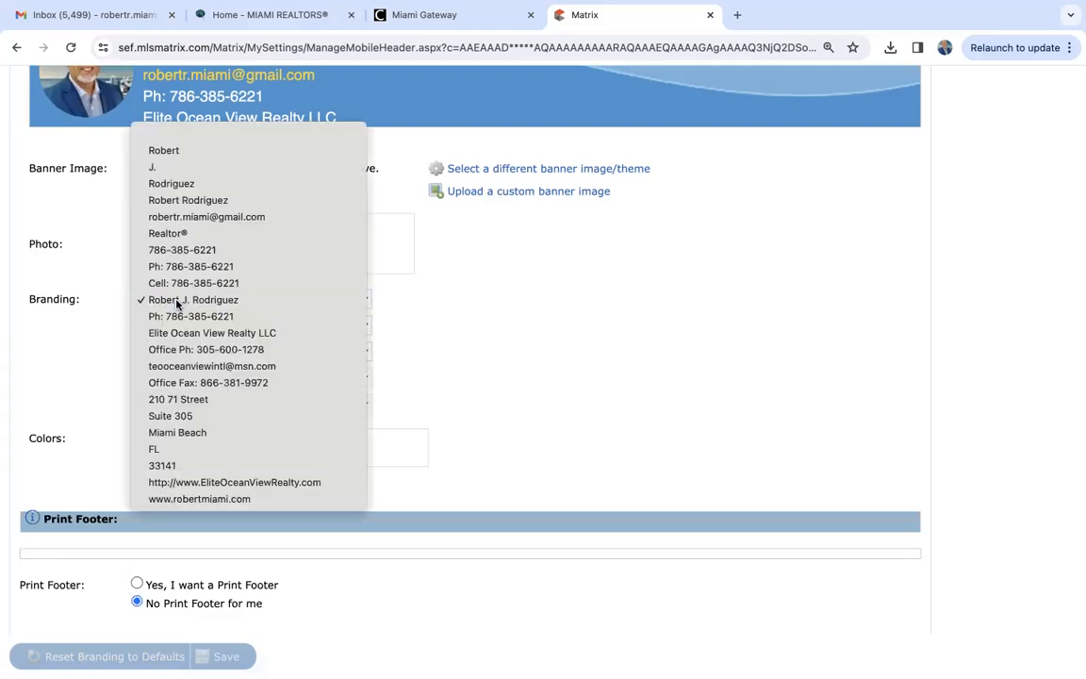
left_click(176, 300)
left_click(170, 326)
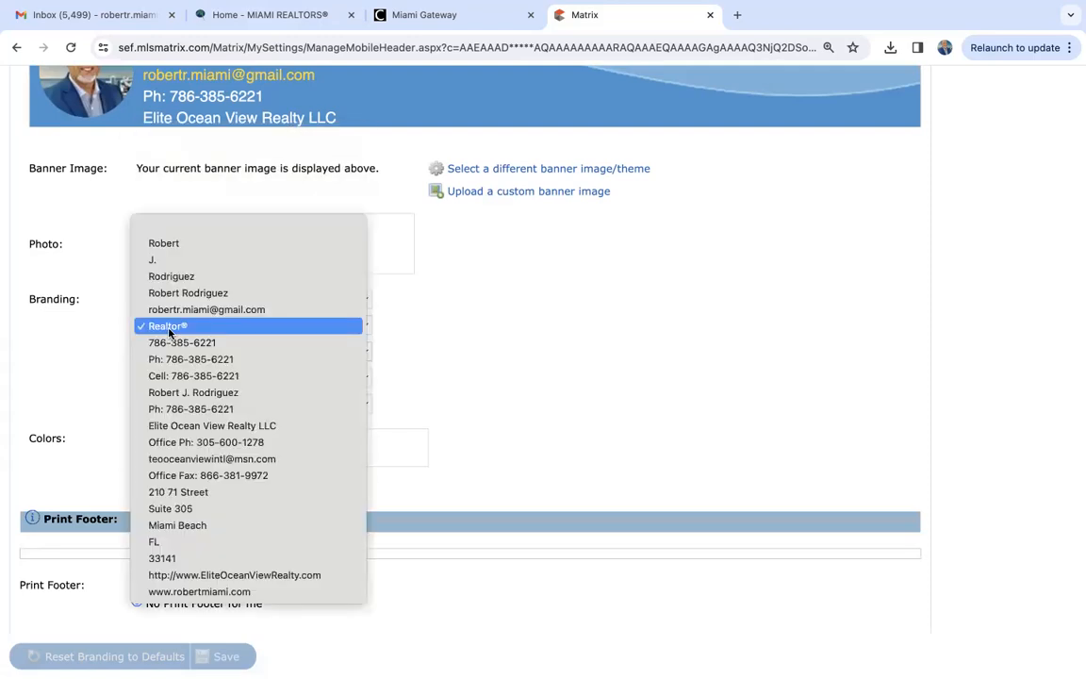
left_click(89, 311)
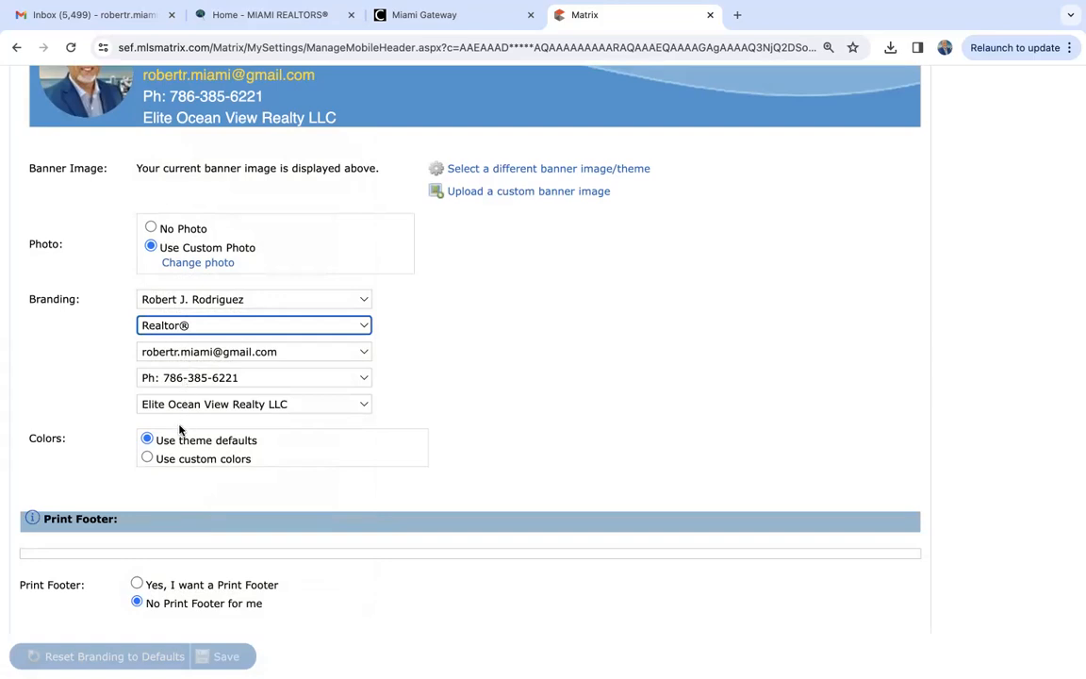
scroll(181, 430, "down", 3)
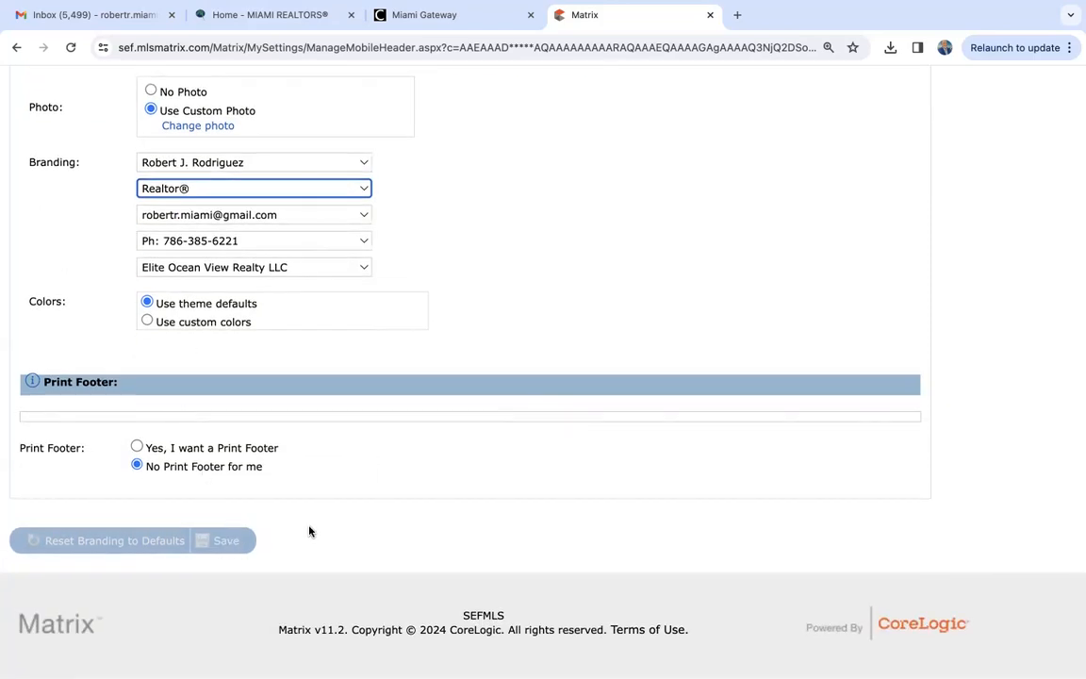
scroll(309, 530, "up", 5)
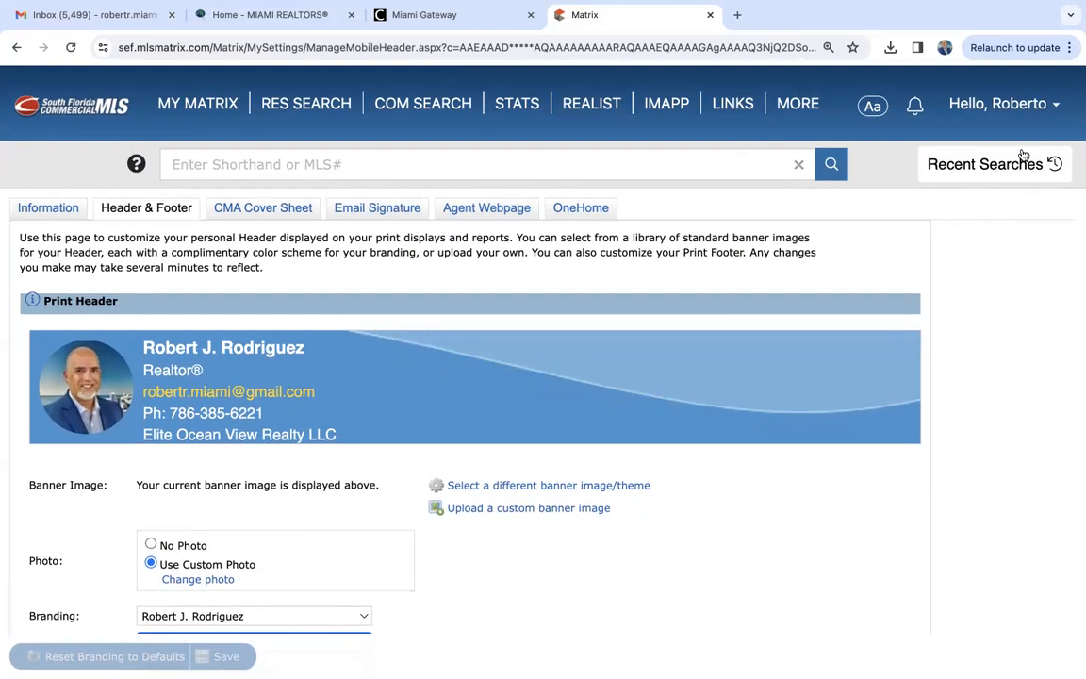
- Open the account settings overview and go into My Information
left_click(1007, 103)
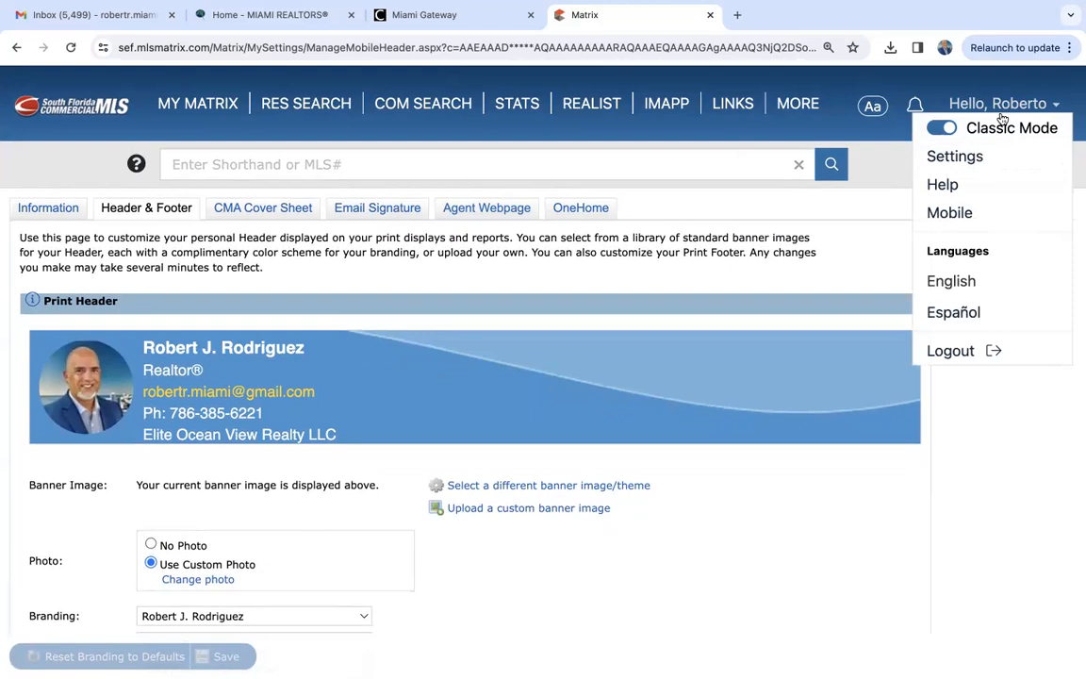
left_click(948, 155)
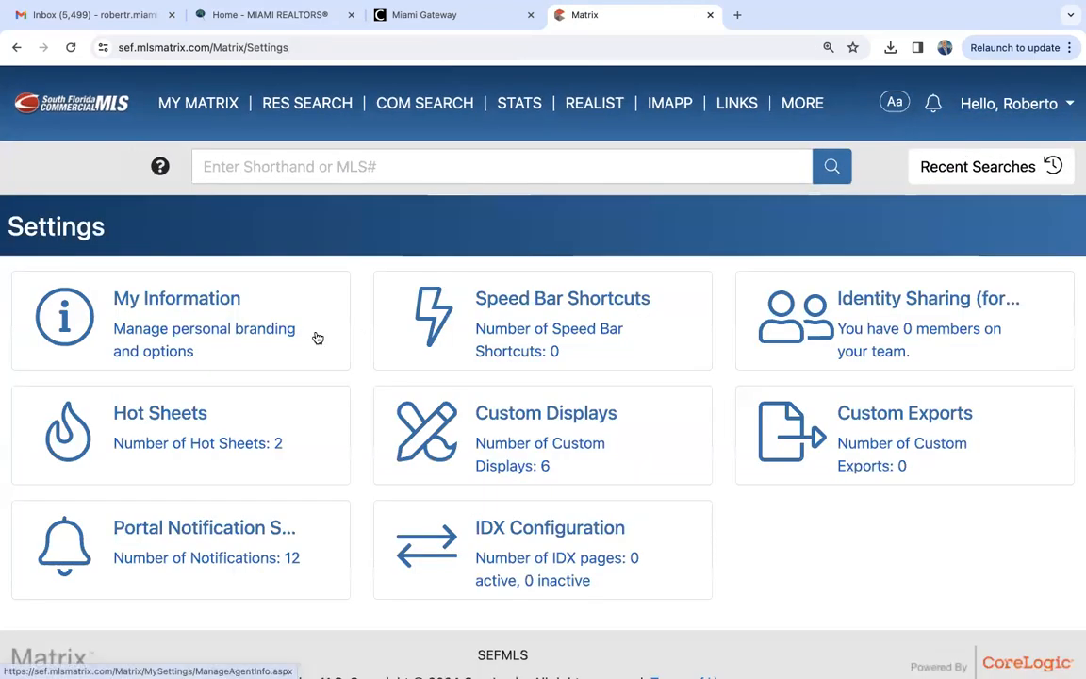
left_click(175, 318)
- Return to the settings overview and open the My Matrix home page
mouse_move(215, 108)
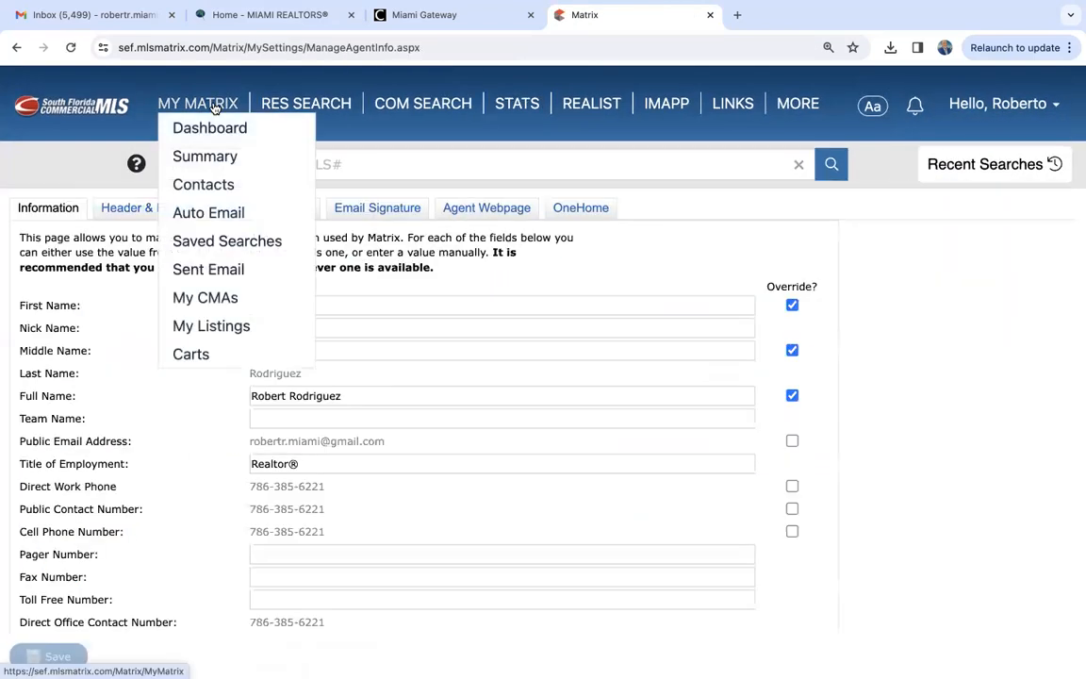
left_click(16, 47)
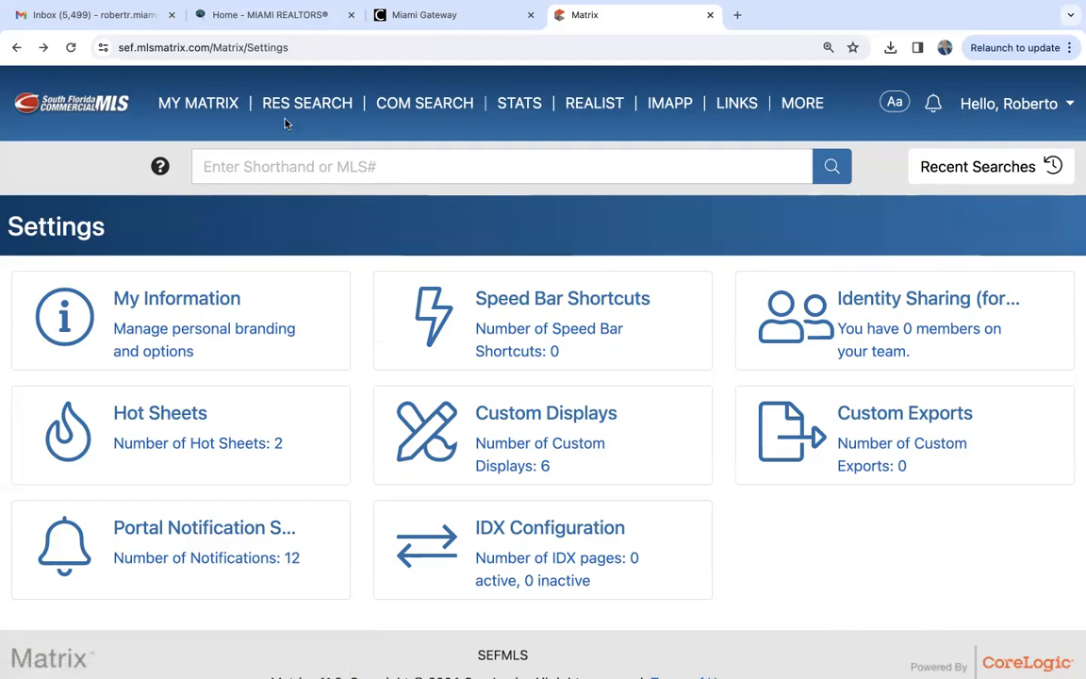
left_click(184, 98)
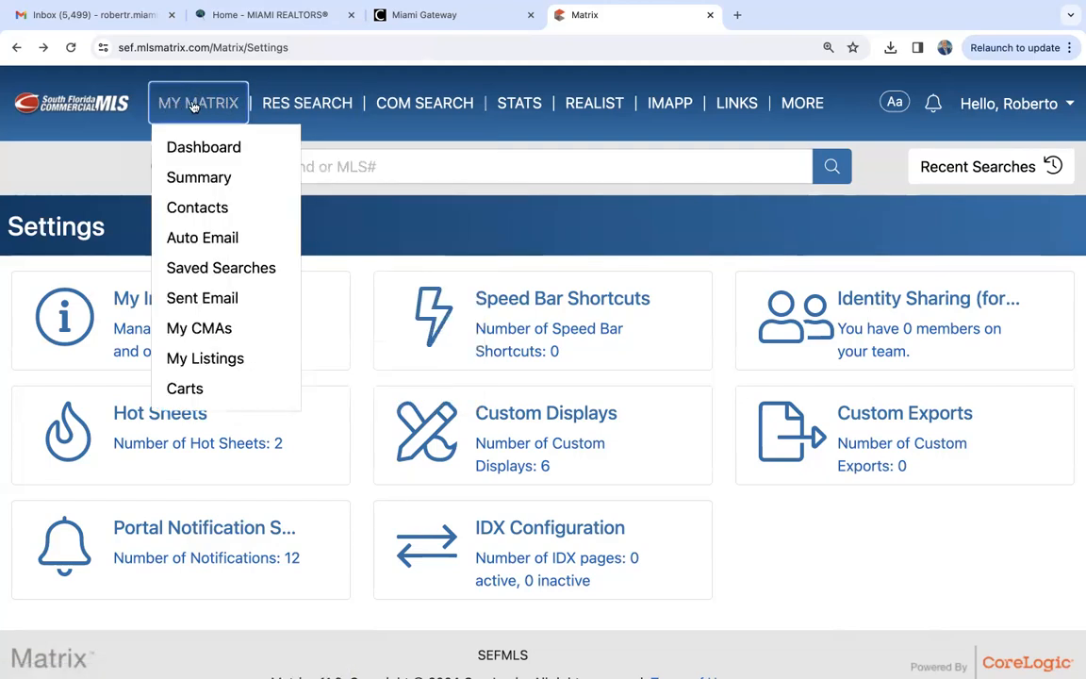
left_click(193, 106)
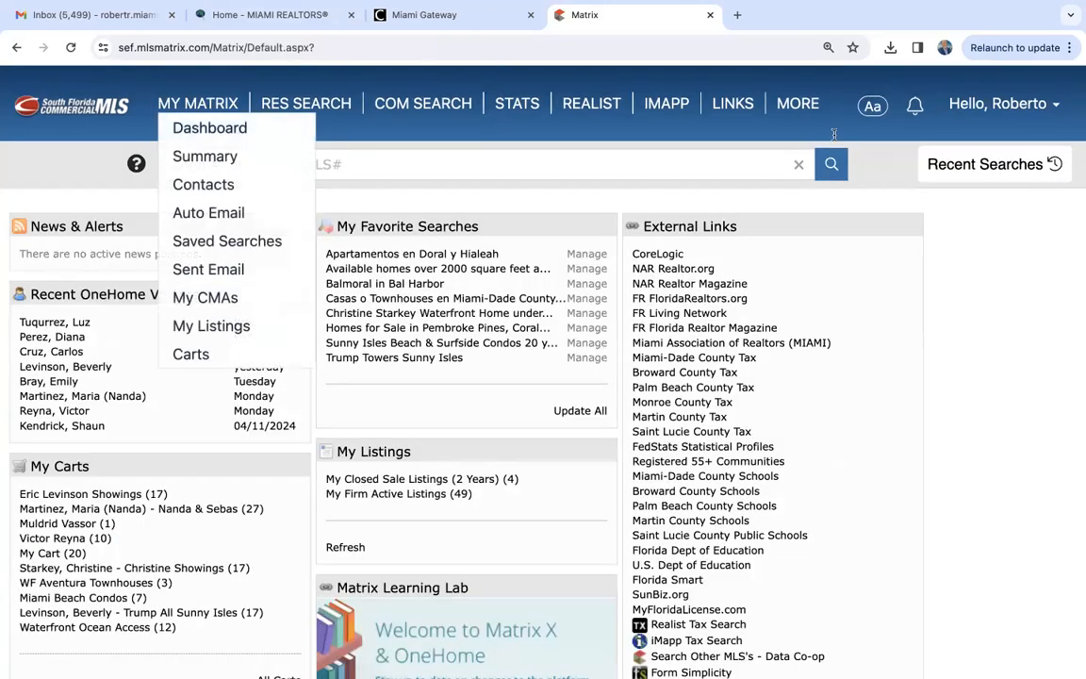
- Open the system Help page to view its topic index, and return to the My Matrix home page
left_click(1002, 106)
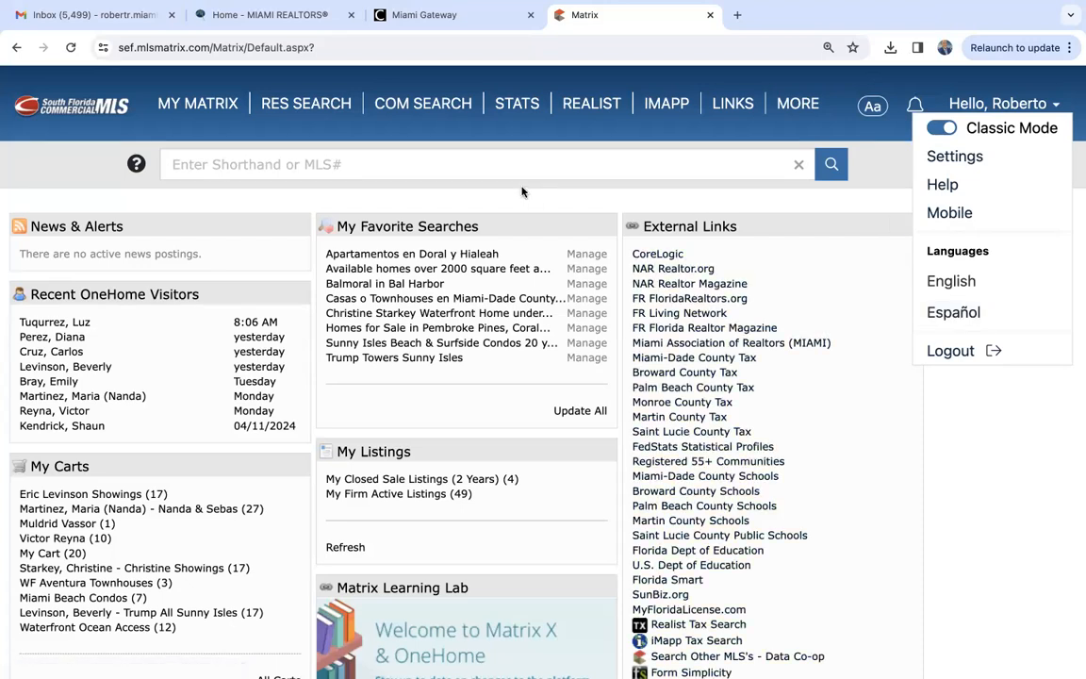
left_click(943, 185)
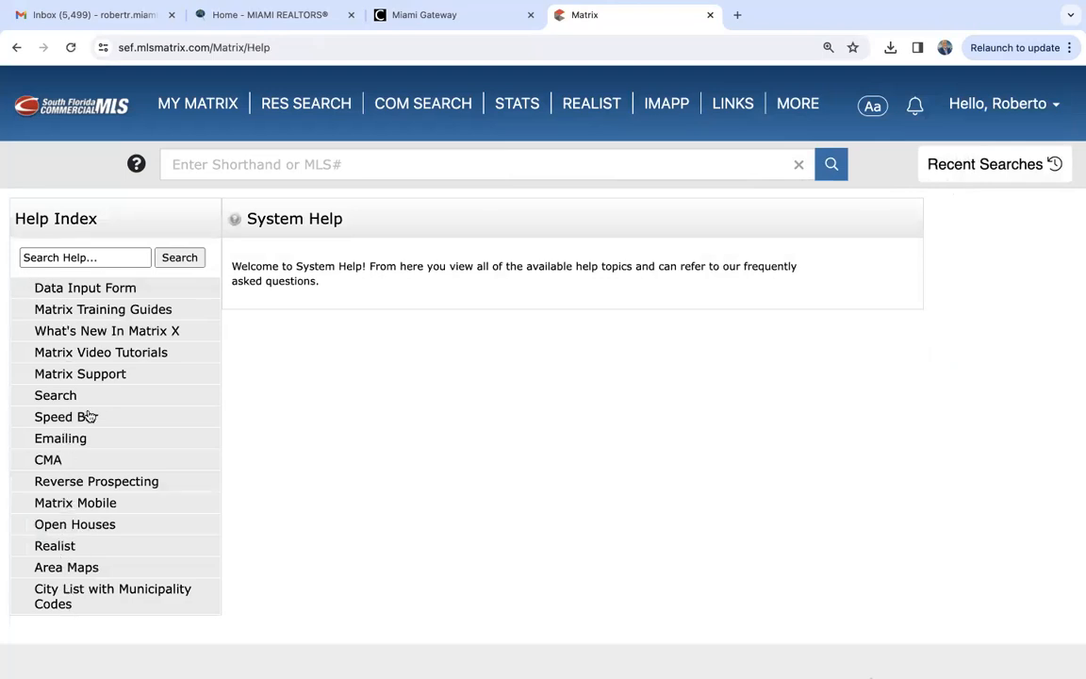
mouse_move(198, 104)
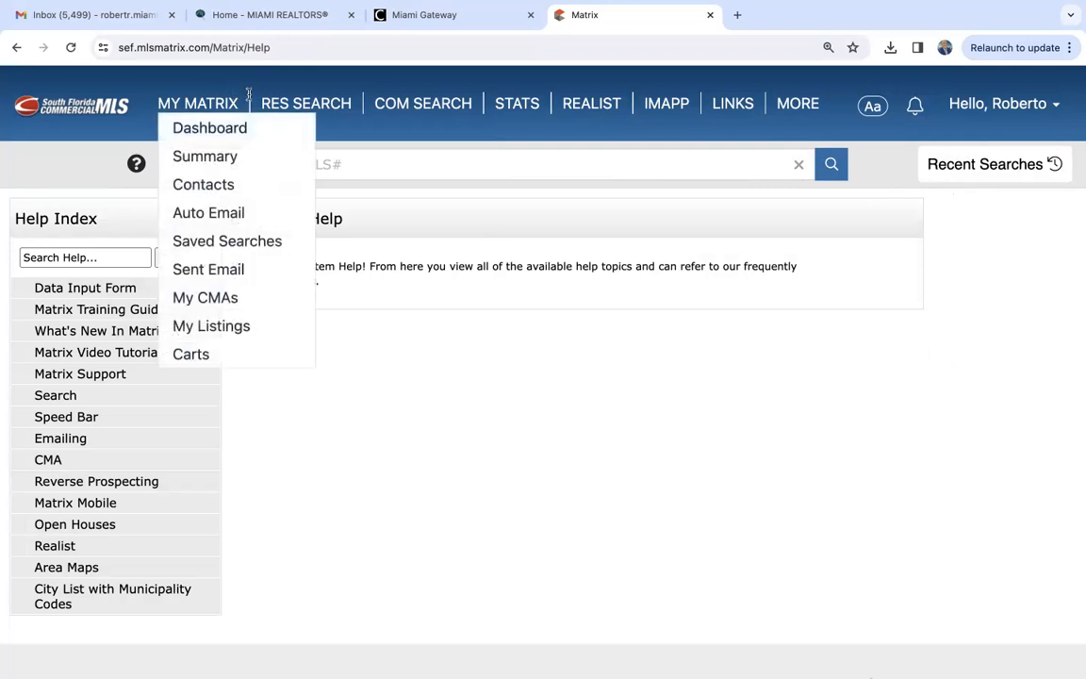
left_click(211, 104)
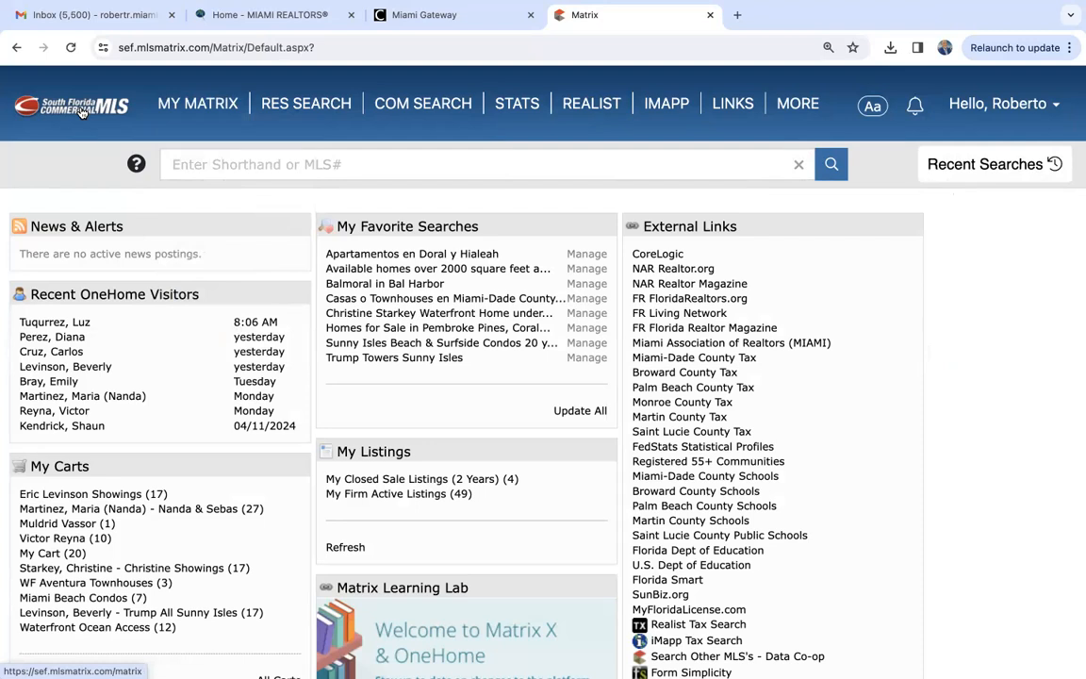
- Open the My Matrix contacts and look through the first page of the active contact list down to its paging options
mouse_move(183, 103)
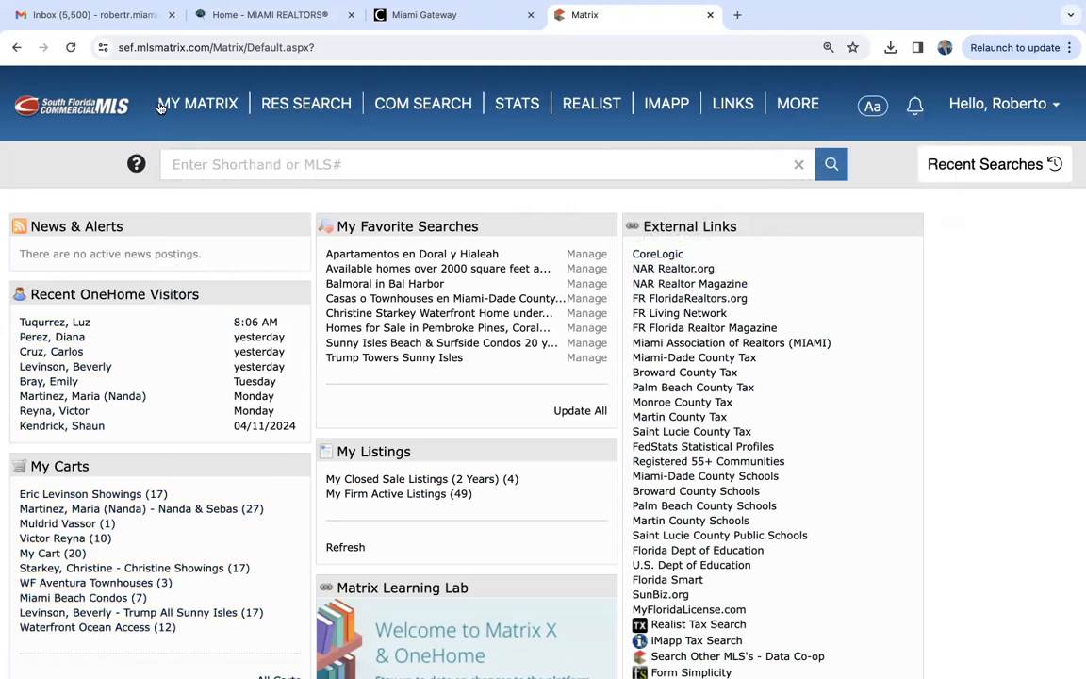
mouse_move(162, 106)
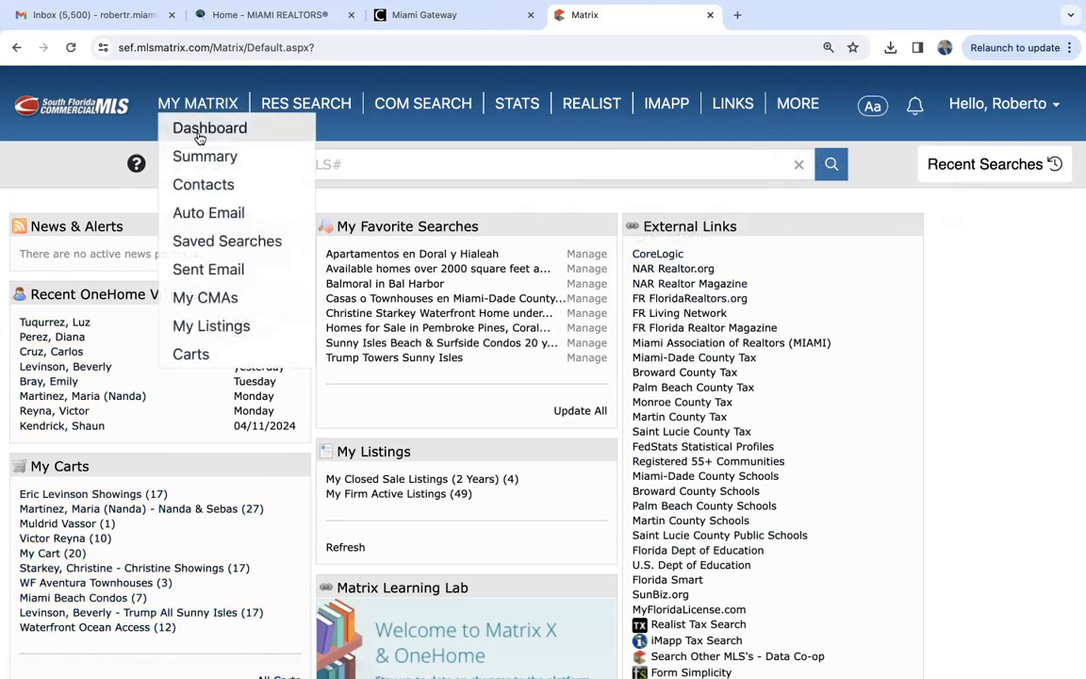
left_click(215, 185)
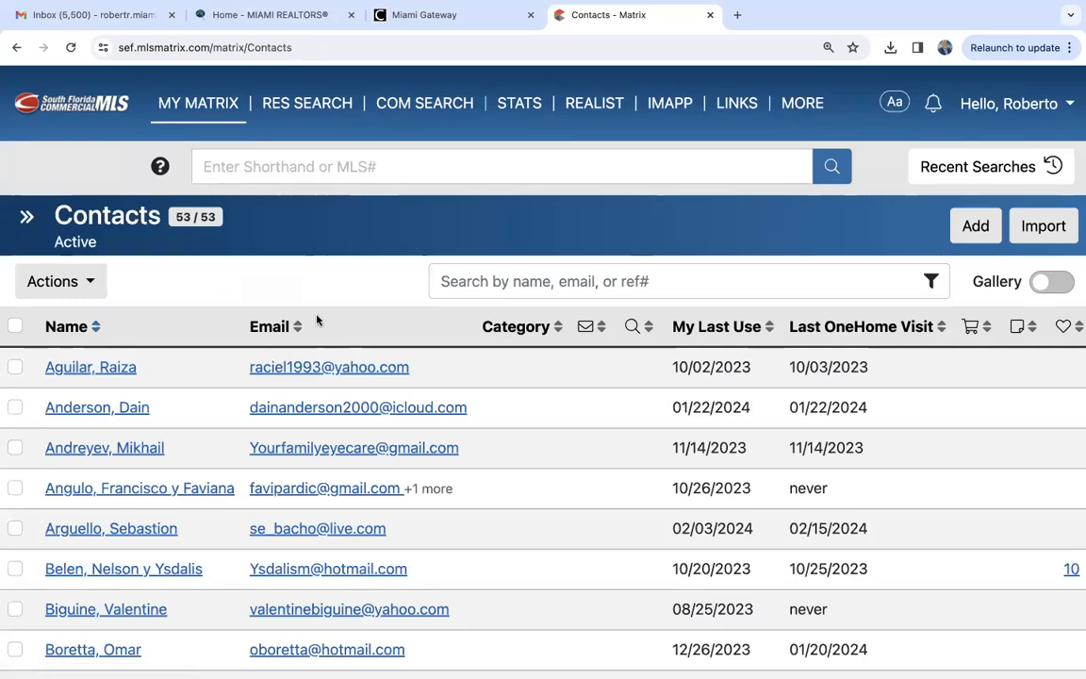
scroll(366, 514, "down", 20)
scroll(368, 514, "up", 20)
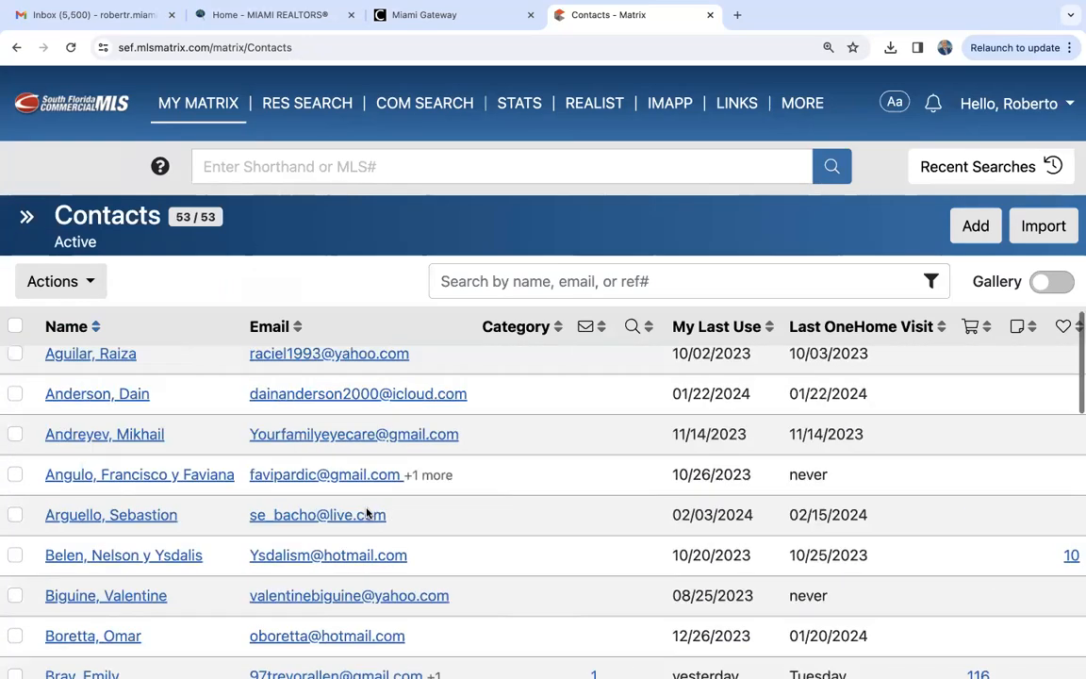
scroll(368, 514, "down", 10)
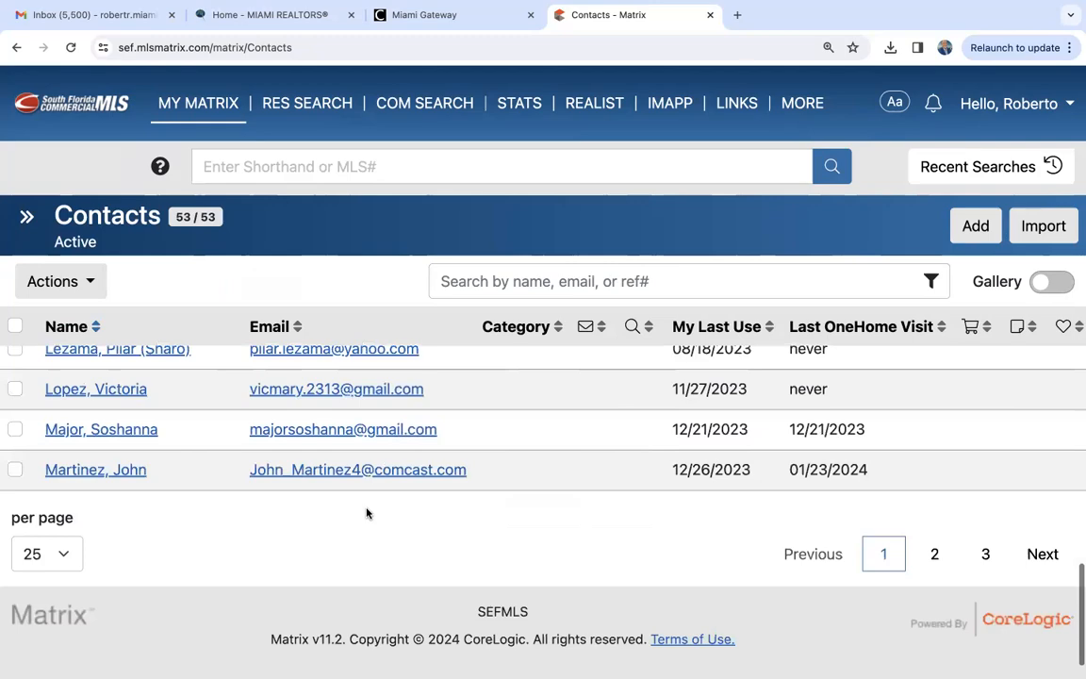
scroll(366, 513, "up", 10)
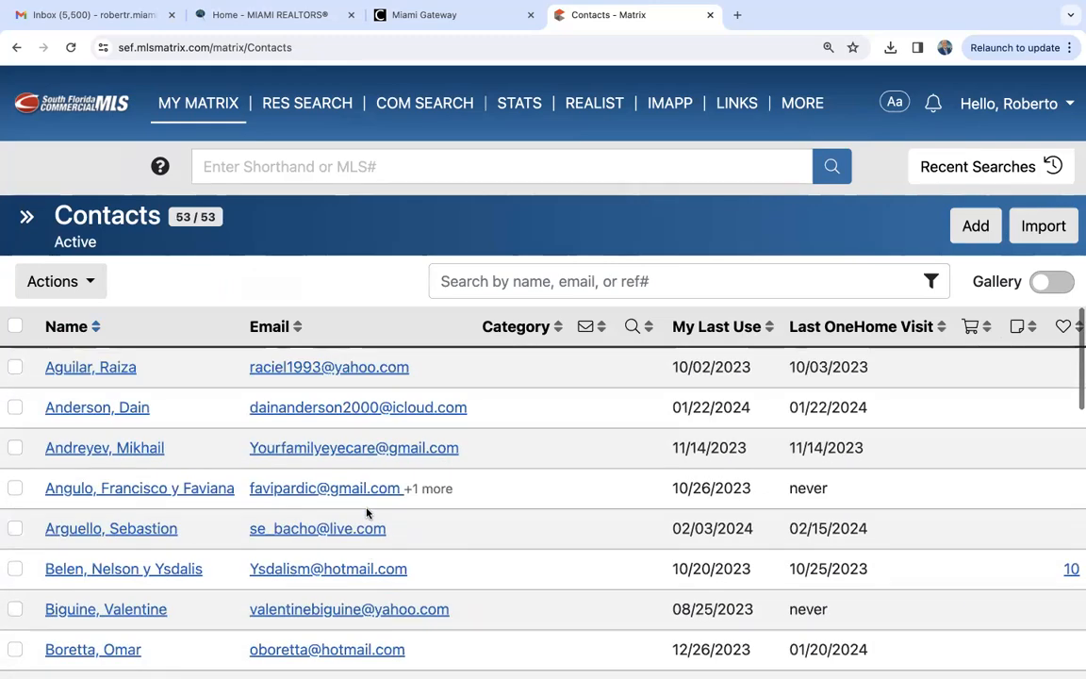
scroll(367, 513, "down", 10)
scroll(367, 513, "up", 10)
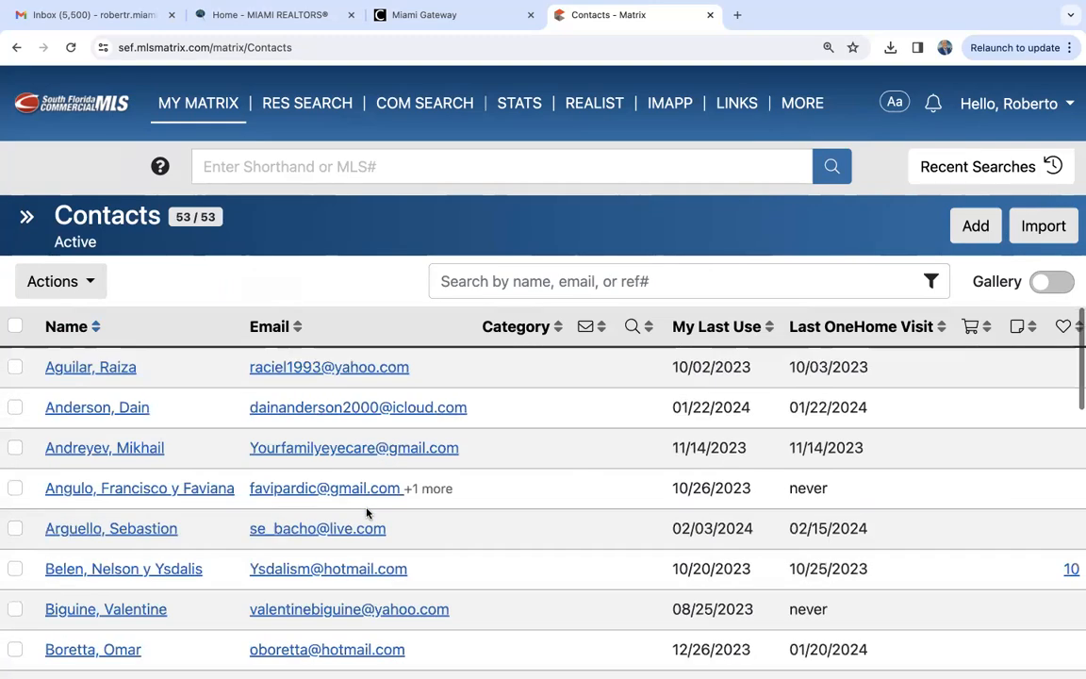
scroll(367, 513, "down", 10)
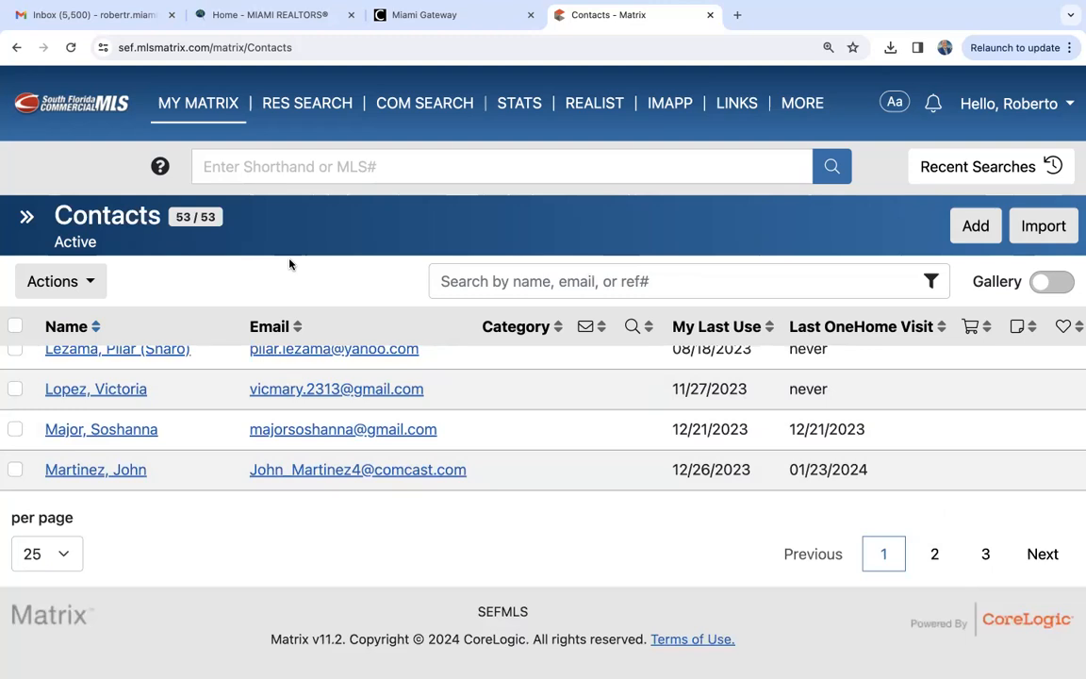
- Set the contact list to show 100 contacts per page and look through the full list
left_click(56, 555)
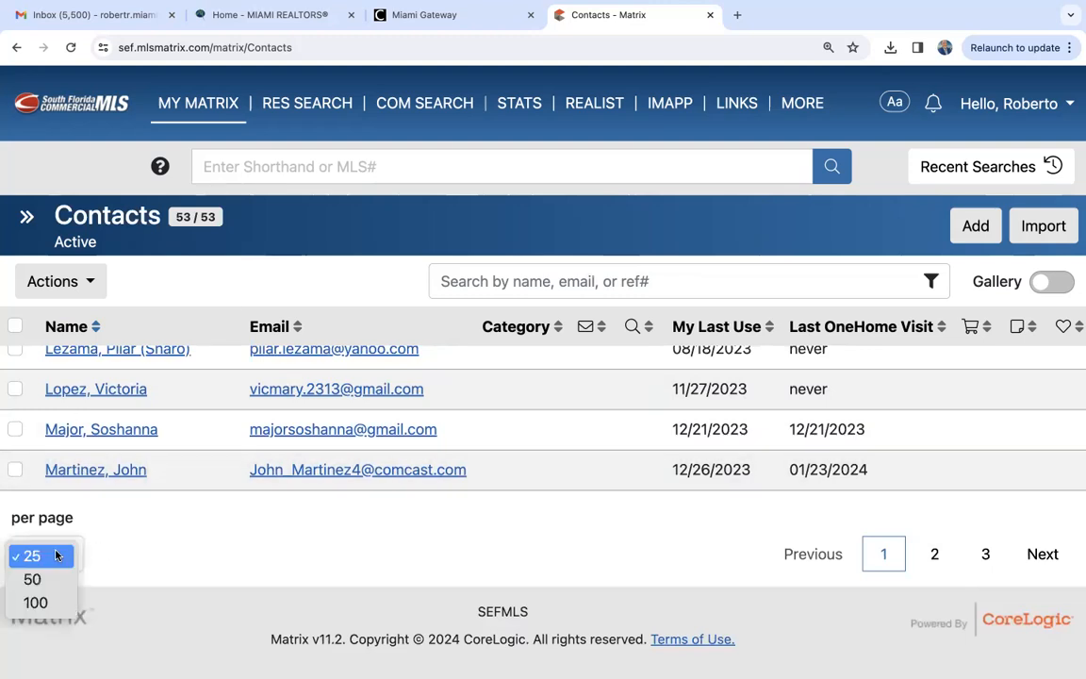
left_click(24, 601)
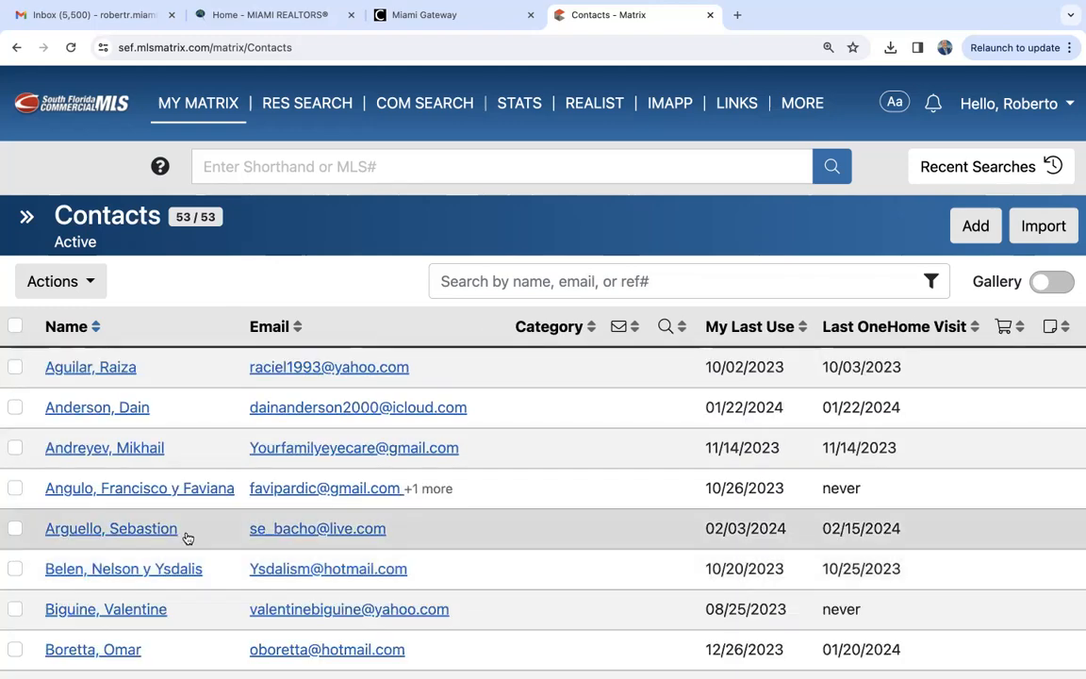
scroll(193, 539, "down", 15)
scroll(194, 539, "down", 10)
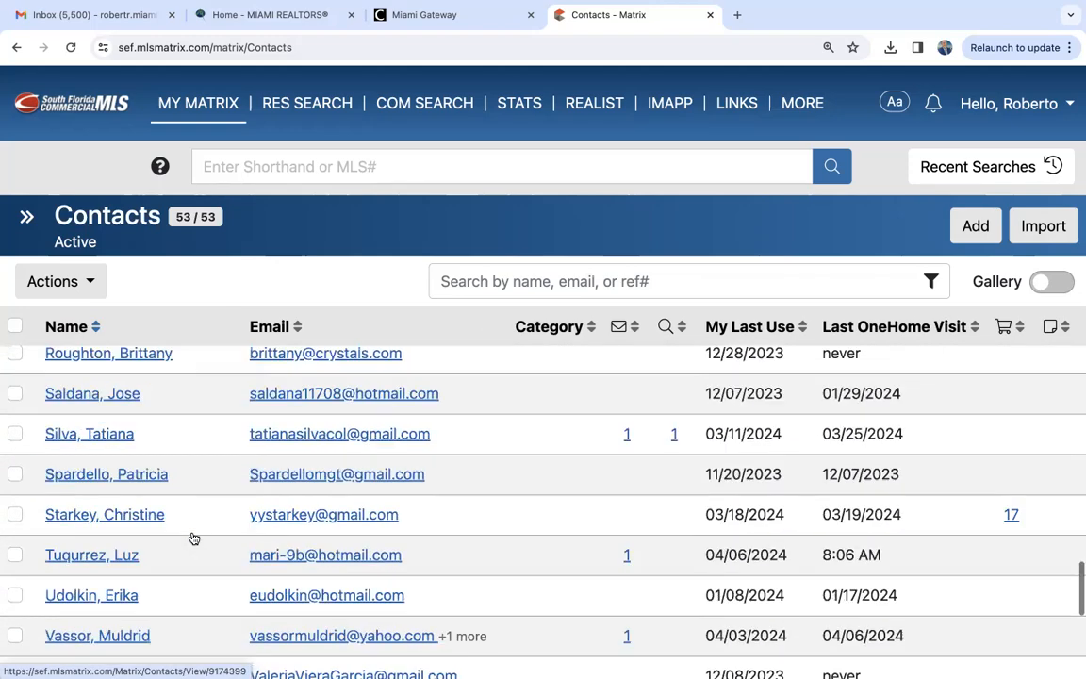
scroll(194, 538, "up", 20)
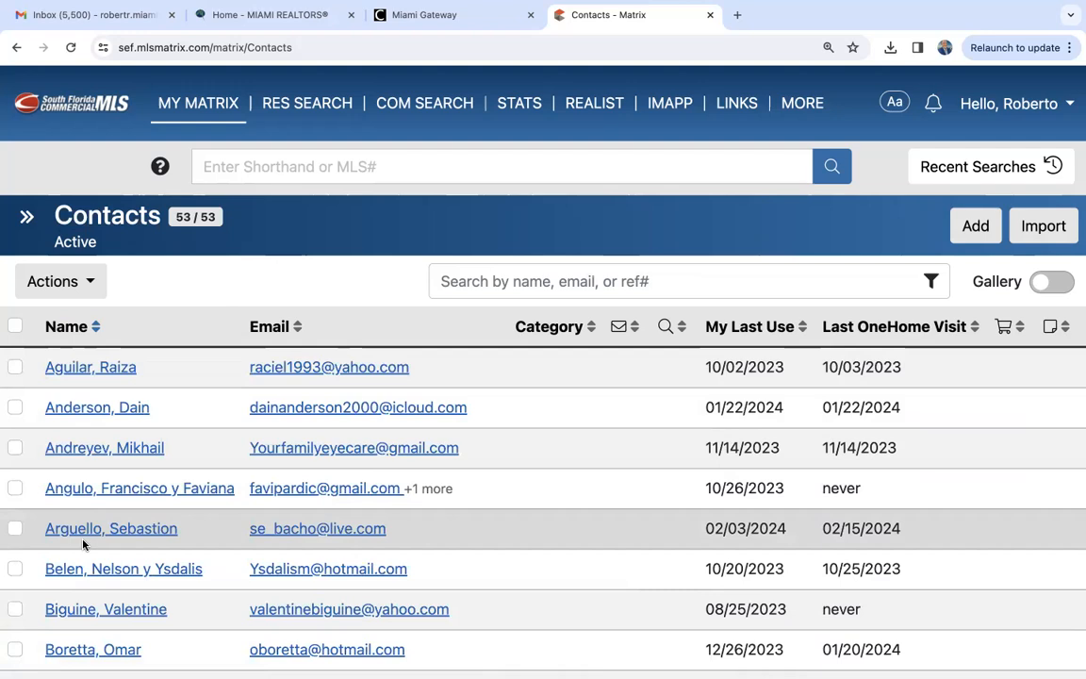
- Open a blank new contact form, review its contact, home and additional fields, and cancel without saving
left_click(973, 226)
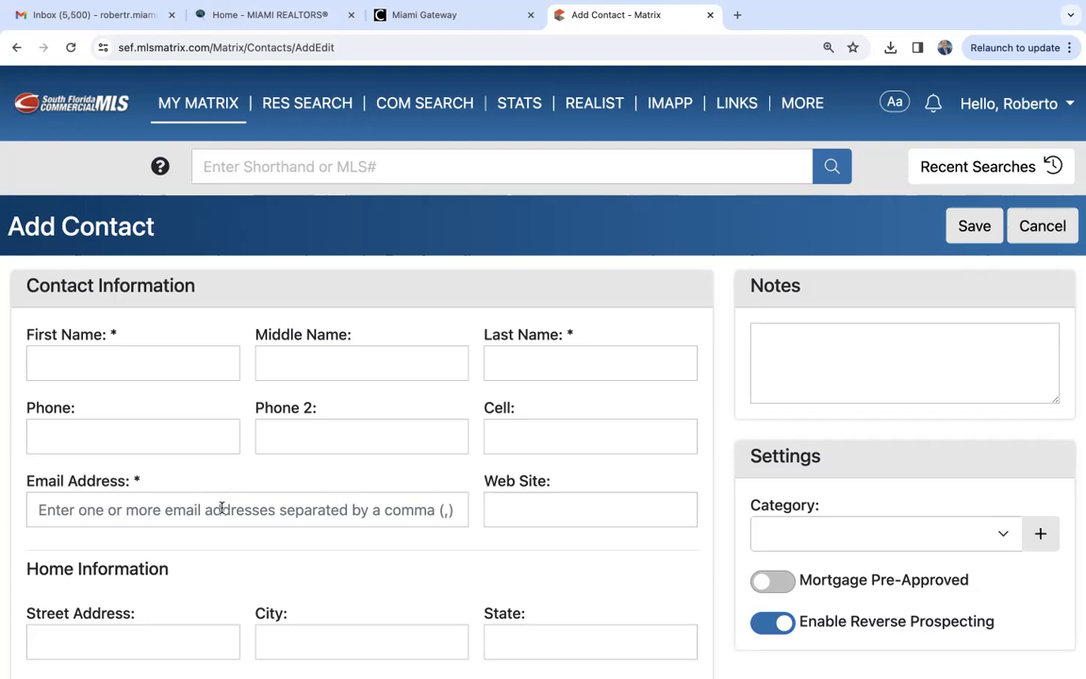
scroll(222, 509, "down", 3)
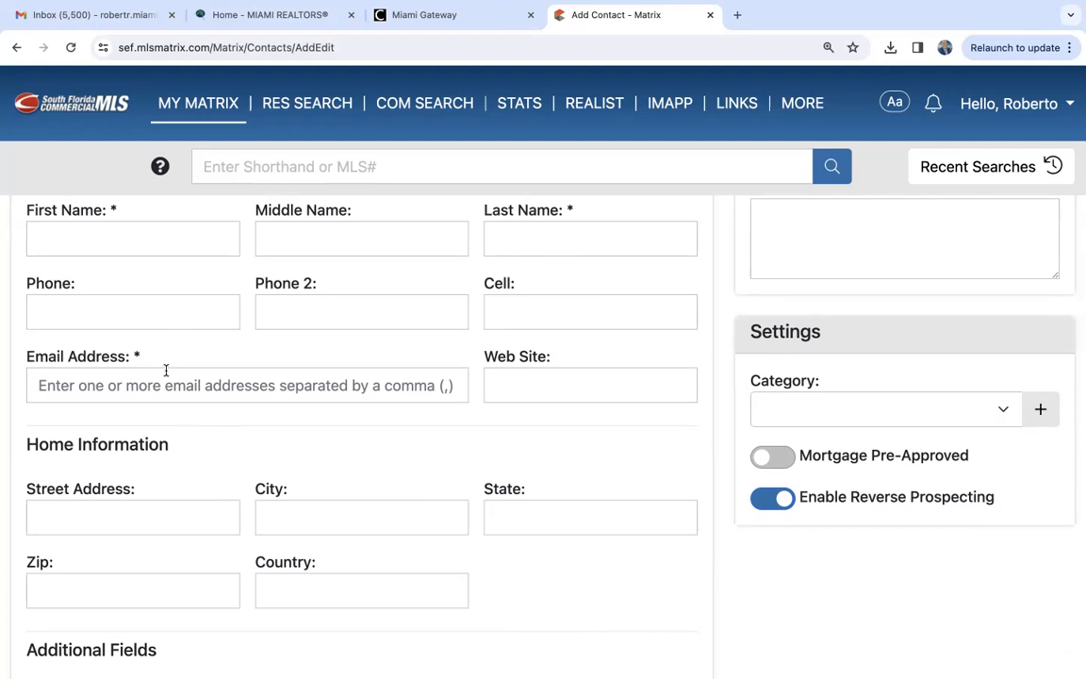
left_click(102, 385)
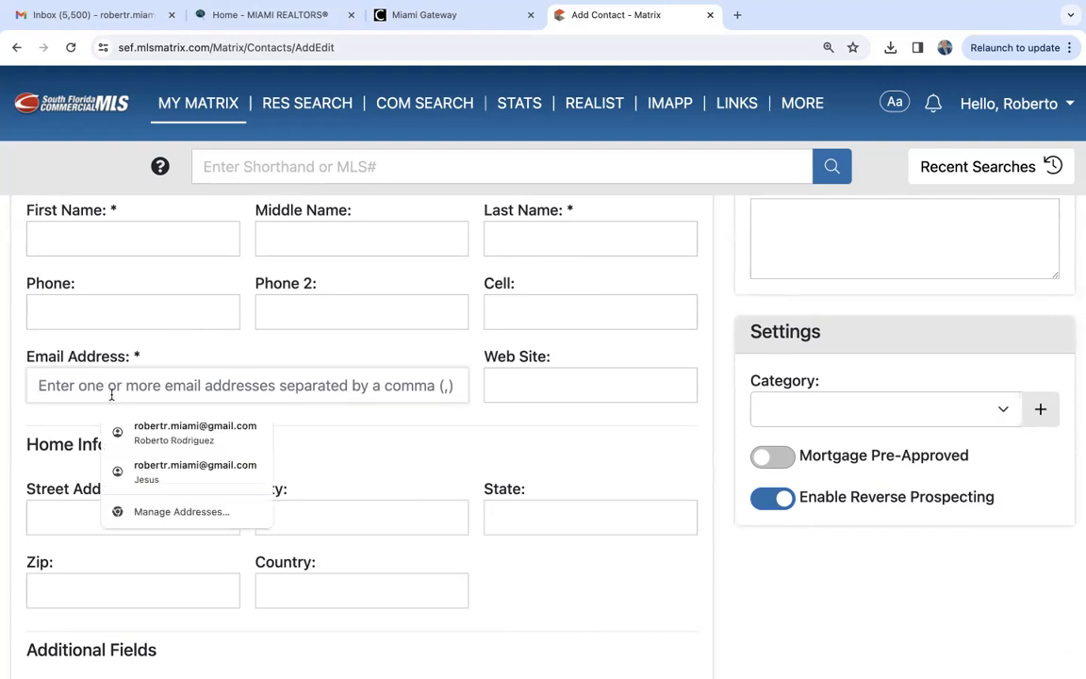
left_click(202, 355)
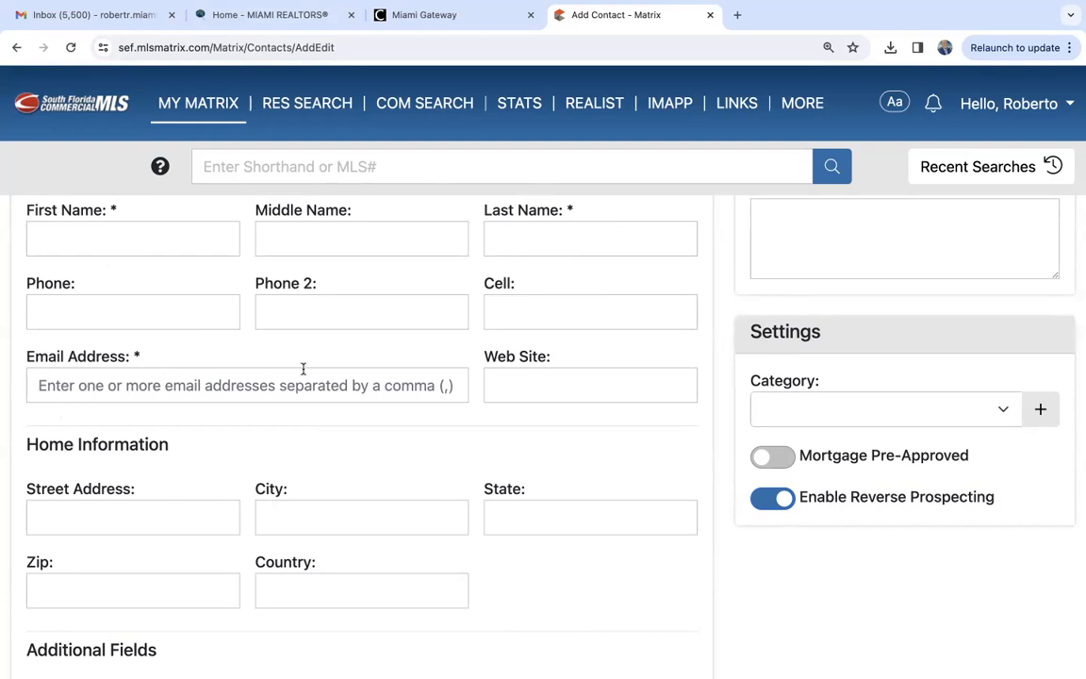
scroll(482, 452, "down", 7)
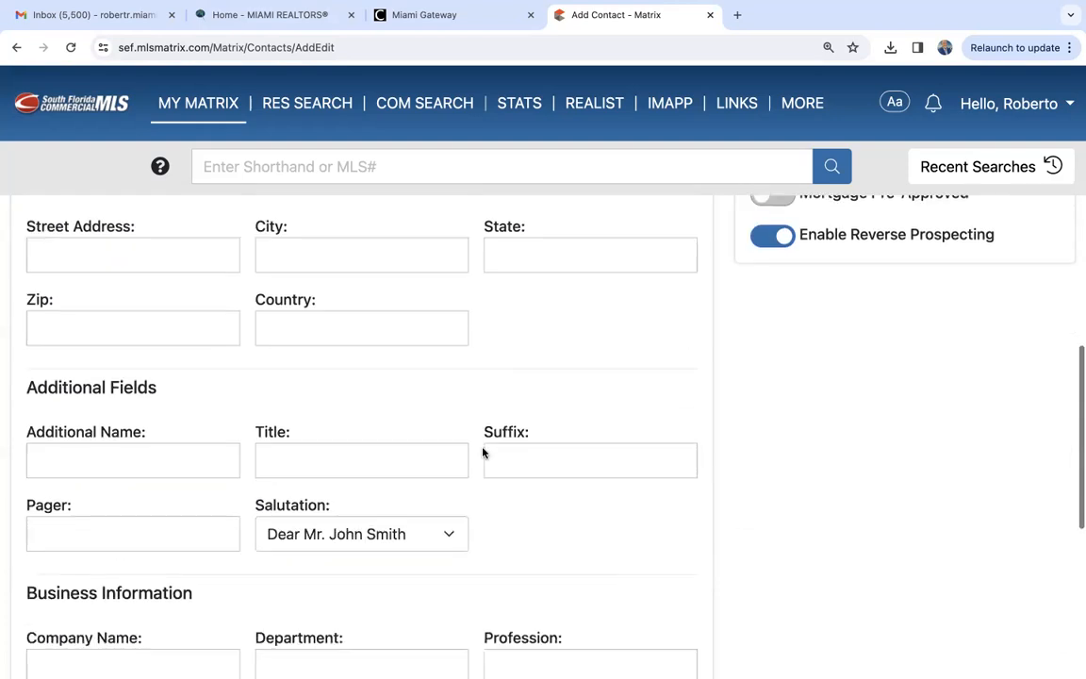
scroll(483, 453, "up", 5)
scroll(483, 453, "up", 4)
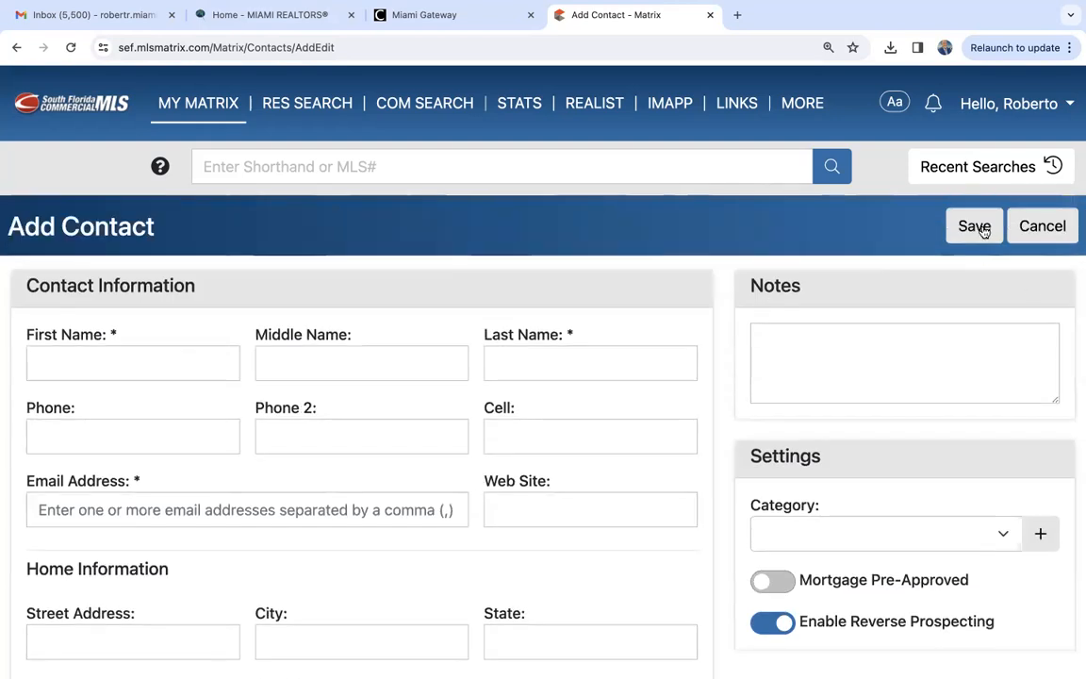
left_click(1047, 226)
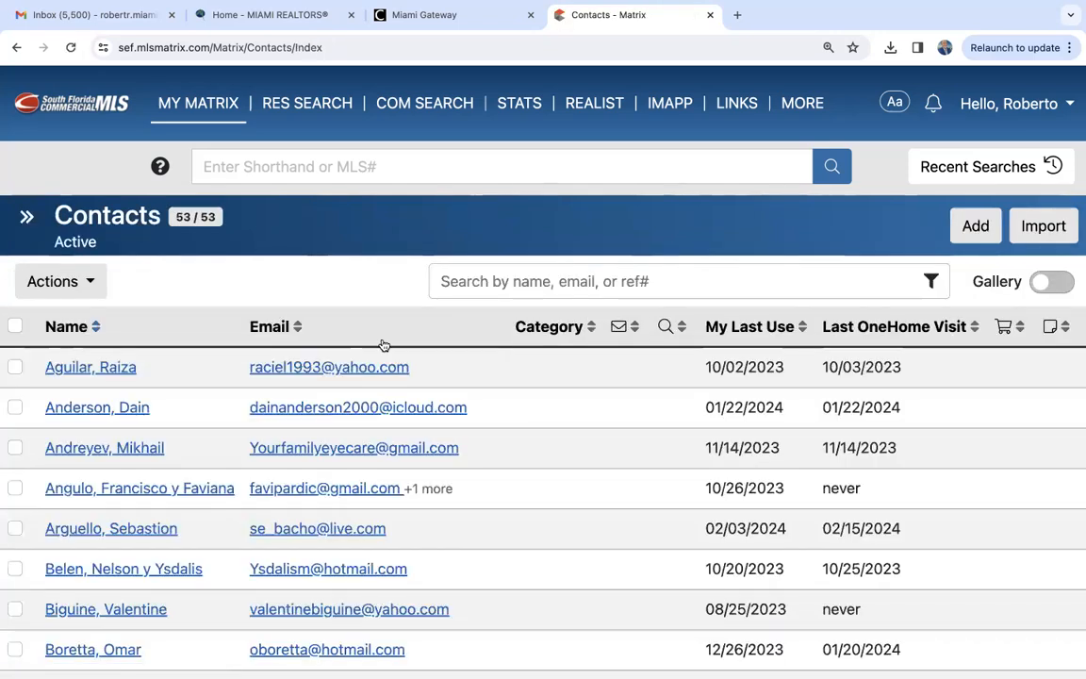
- Open the contact import page, review the file selection and .csv template requirements, and return to the contact list
left_click(1046, 227)
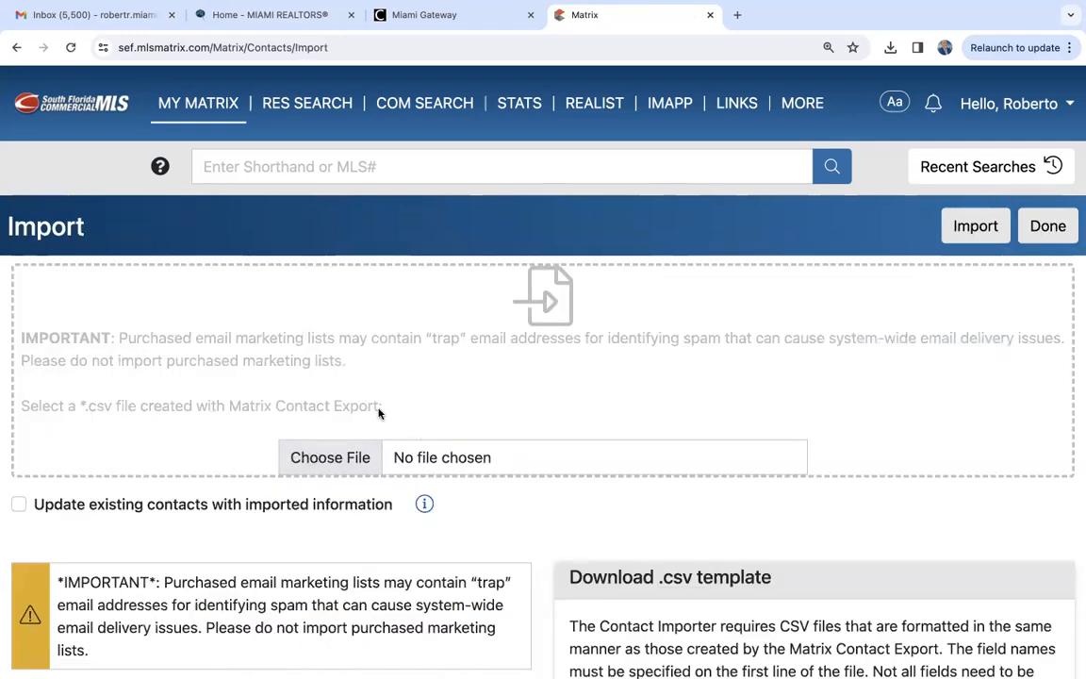
scroll(528, 420, "down", 1)
scroll(528, 419, "down", 2)
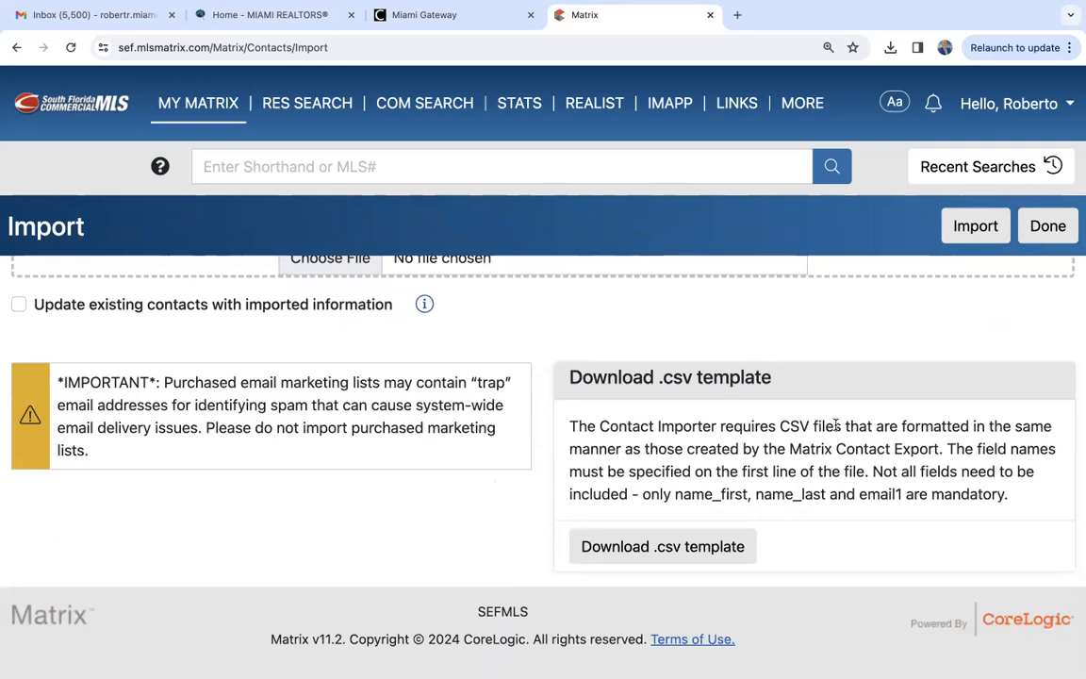
scroll(762, 443, "up", 1)
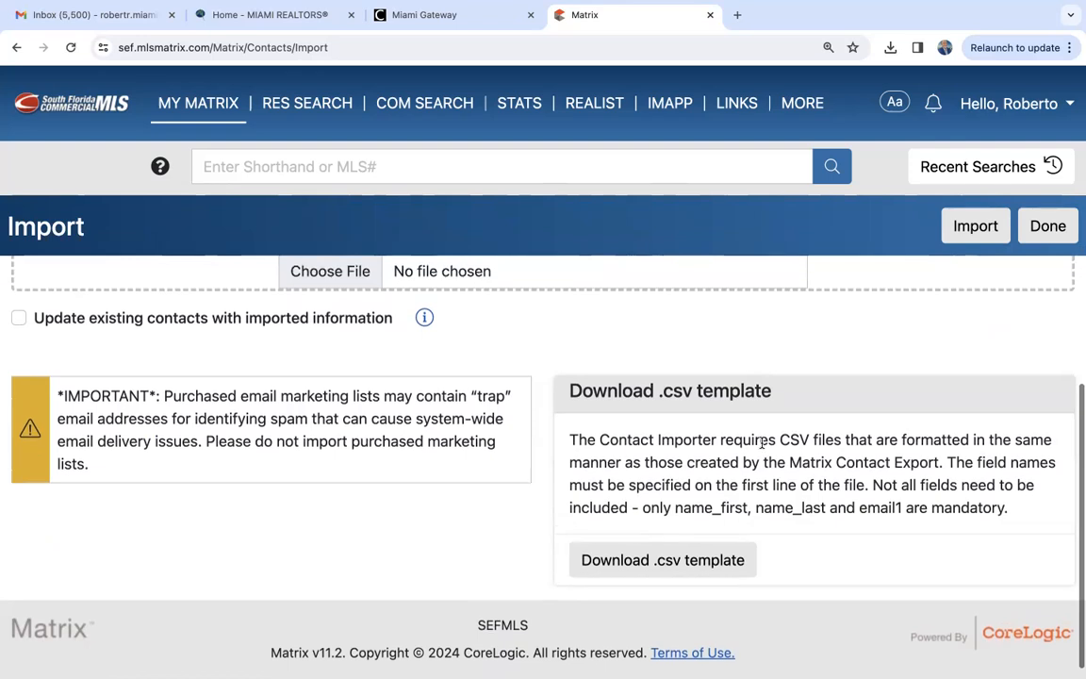
scroll(762, 443, "up", 3)
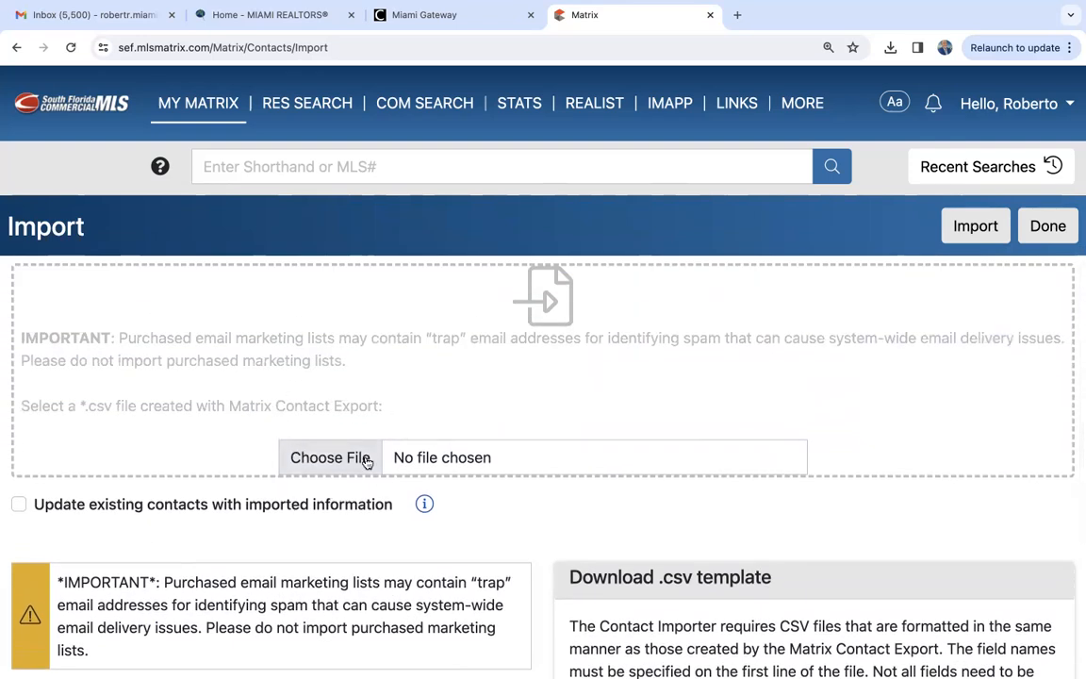
left_click(1027, 236)
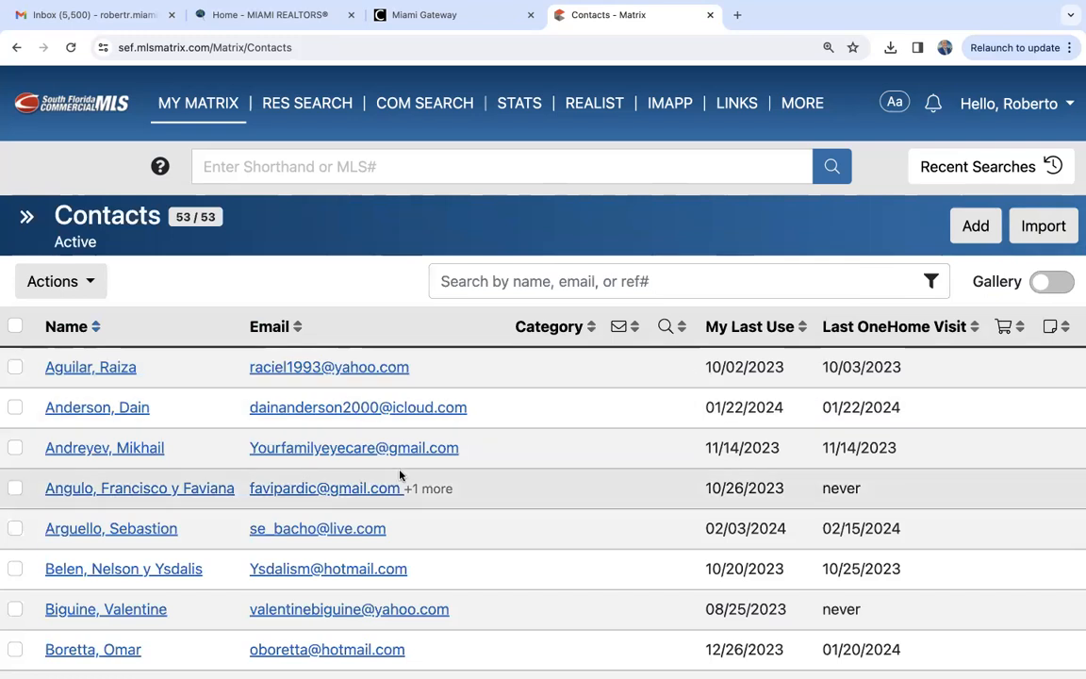
- Examine the actions available for contacts with the first contact selected and again with it deselected, without applying any
scroll(399, 474, "down", 1)
scroll(399, 475, "up", 1)
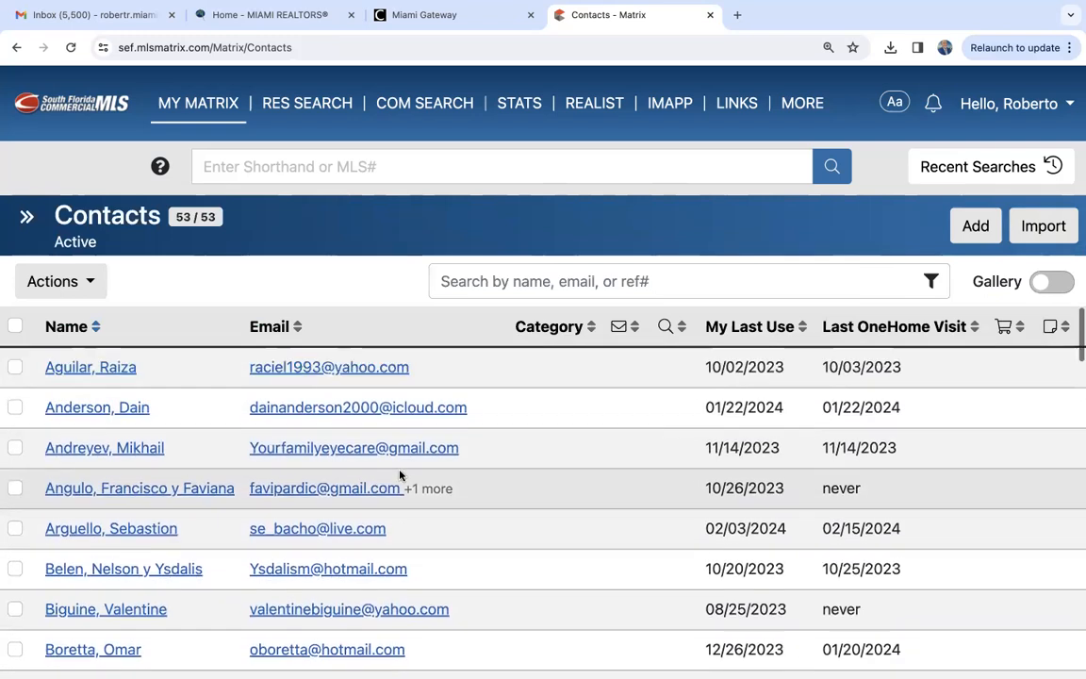
left_click(15, 367)
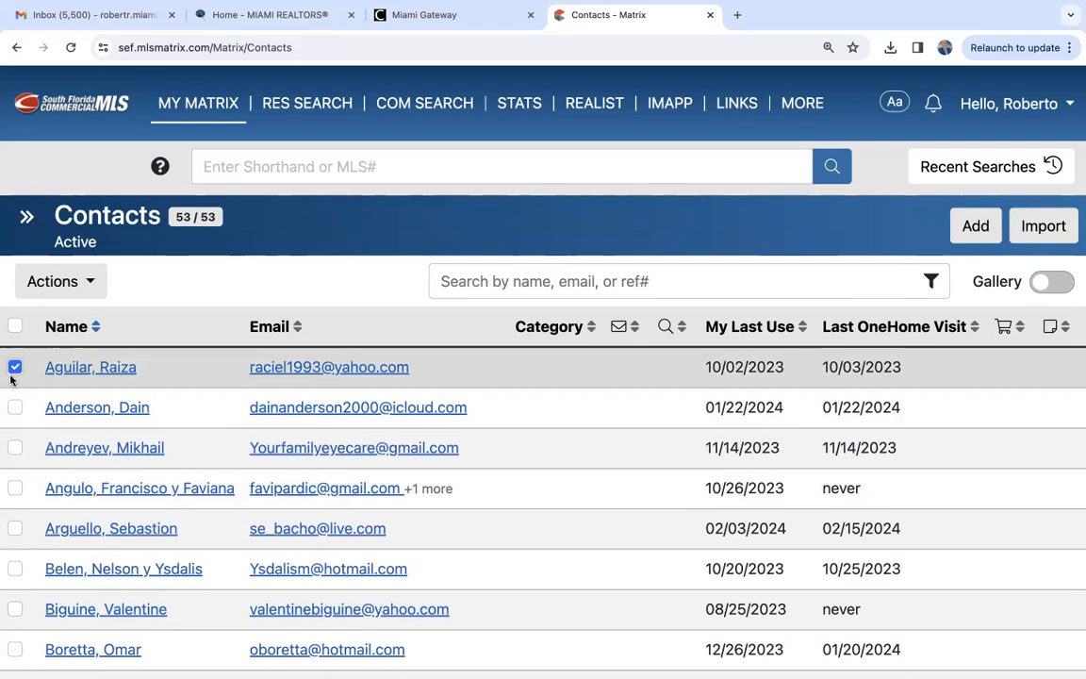
left_click(66, 281)
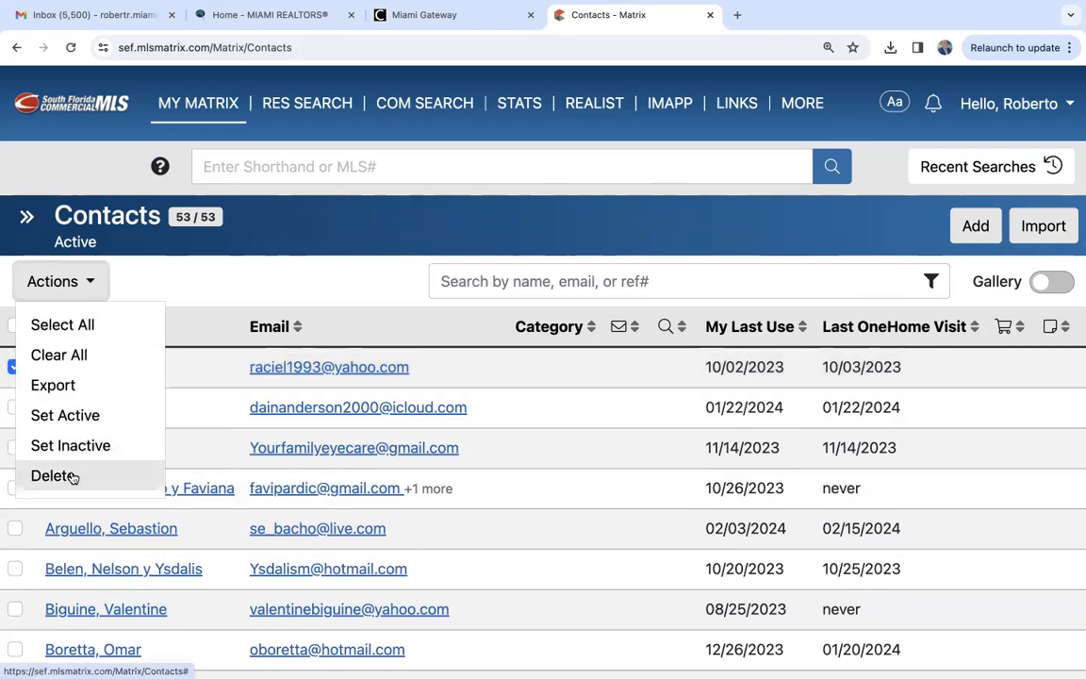
left_click(208, 285)
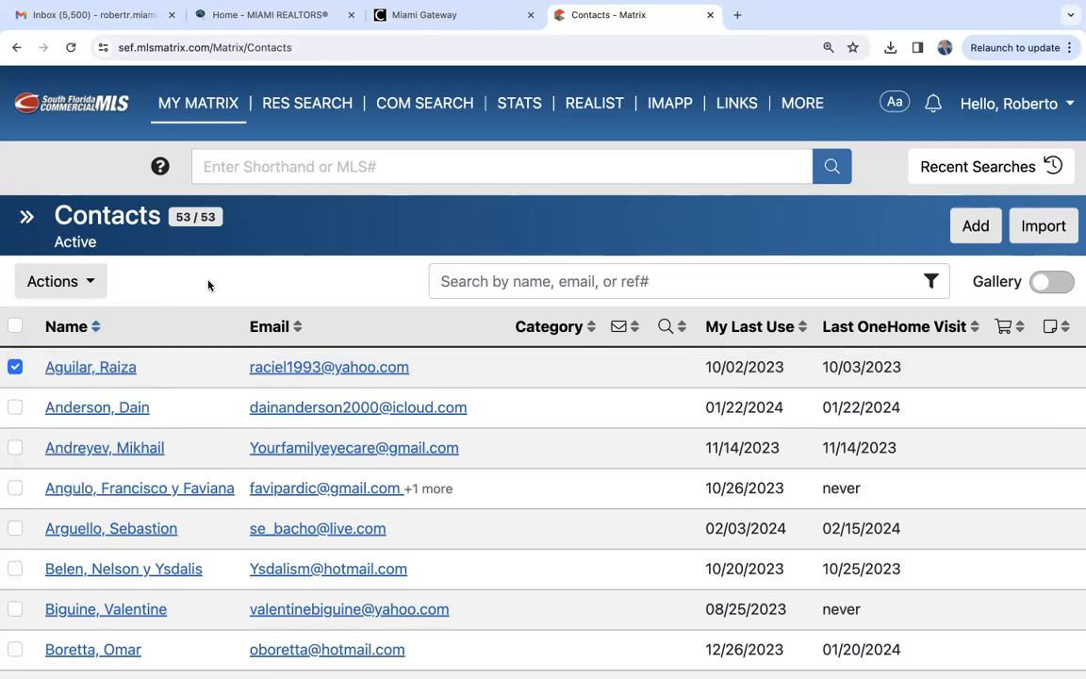
left_click(14, 367)
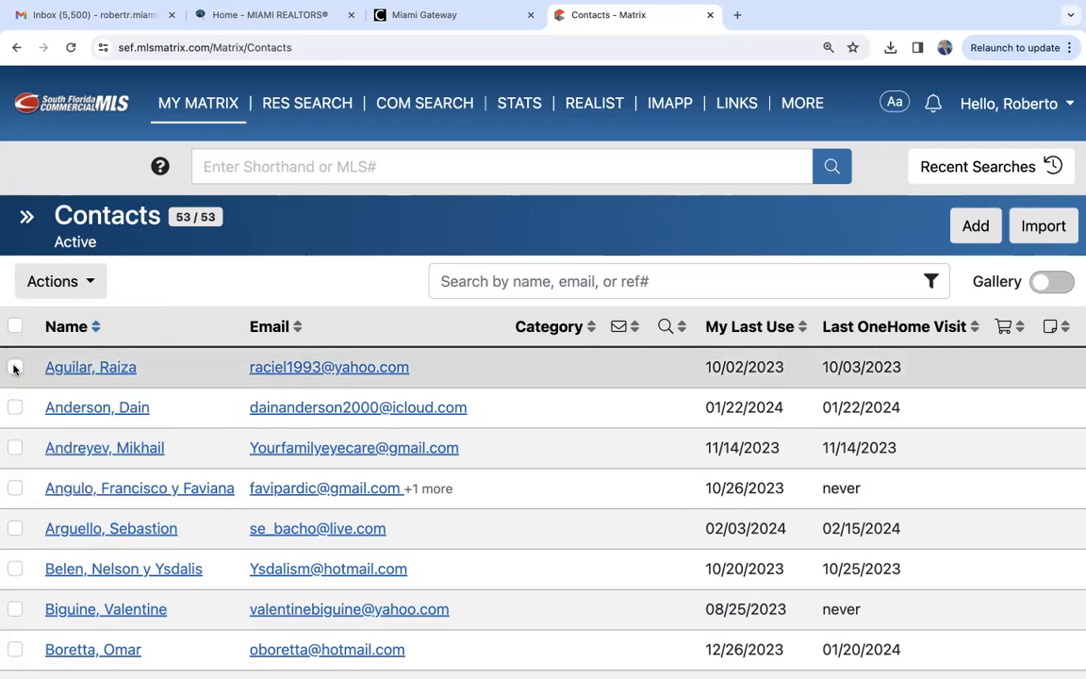
left_click(90, 284)
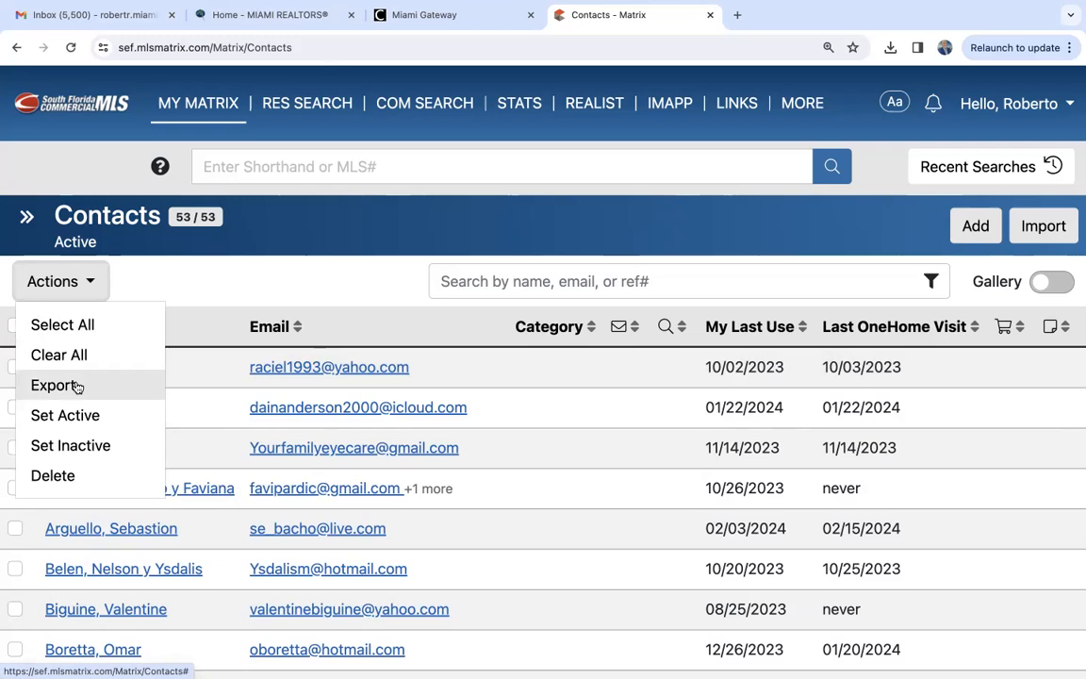
left_click(214, 276)
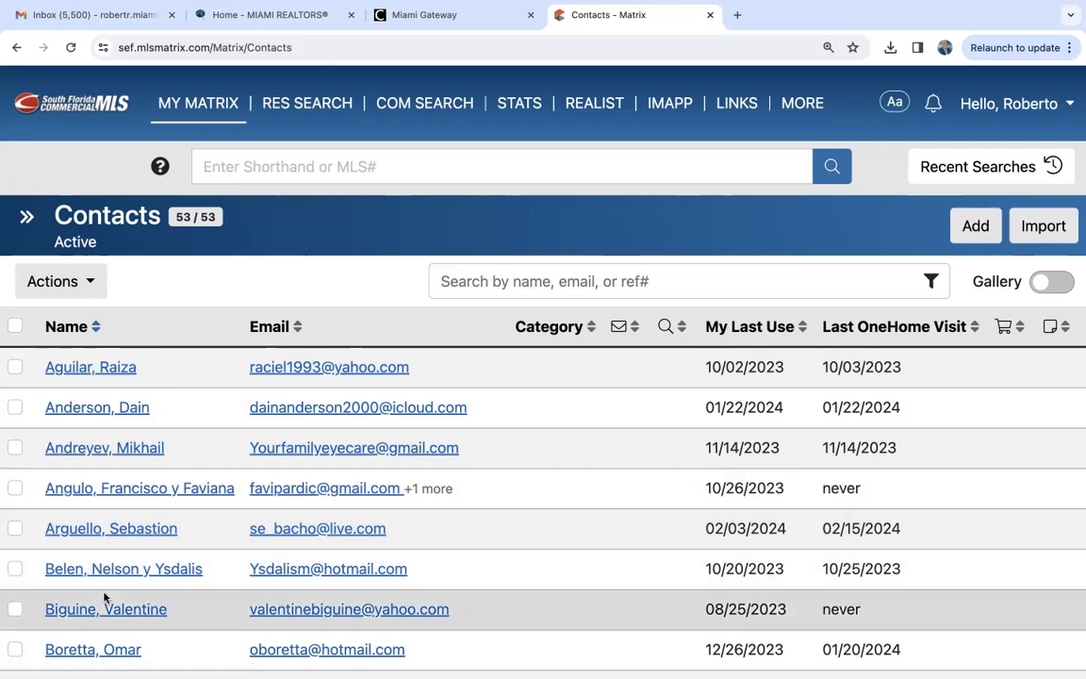
- Open the sent email history and look through the recipients, types, subjects, contents and viewed dates
scroll(104, 596, "down", 4)
scroll(104, 596, "up", 3)
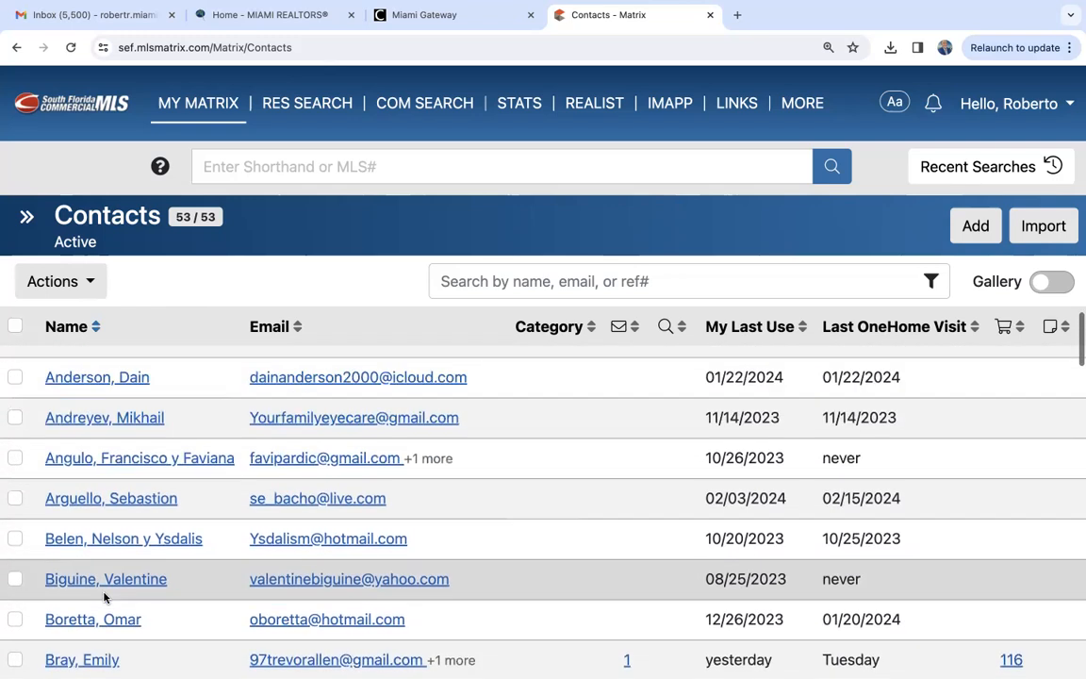
scroll(104, 595, "up", 1)
mouse_move(189, 104)
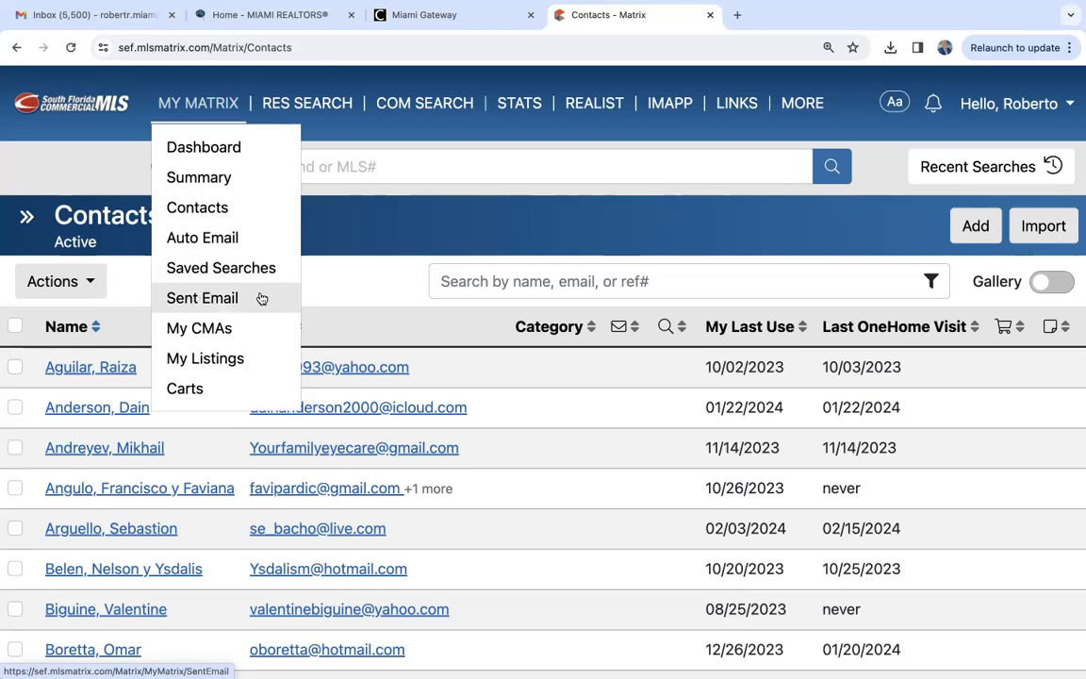
left_click(210, 299)
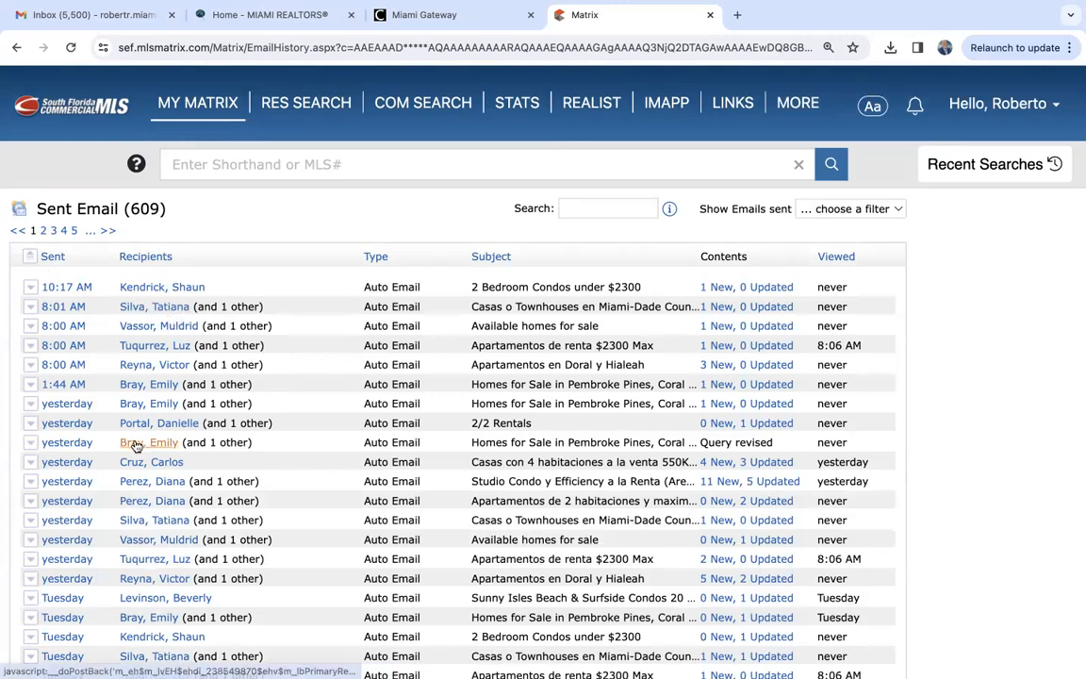
scroll(123, 471, "down", 5)
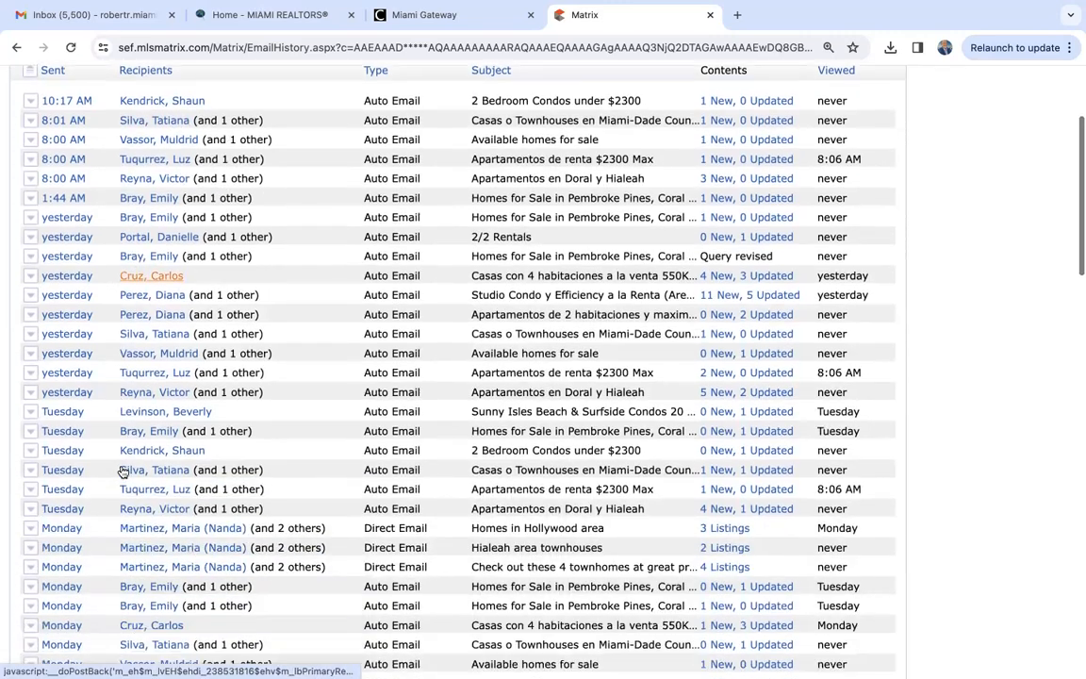
scroll(121, 469, "down", 3)
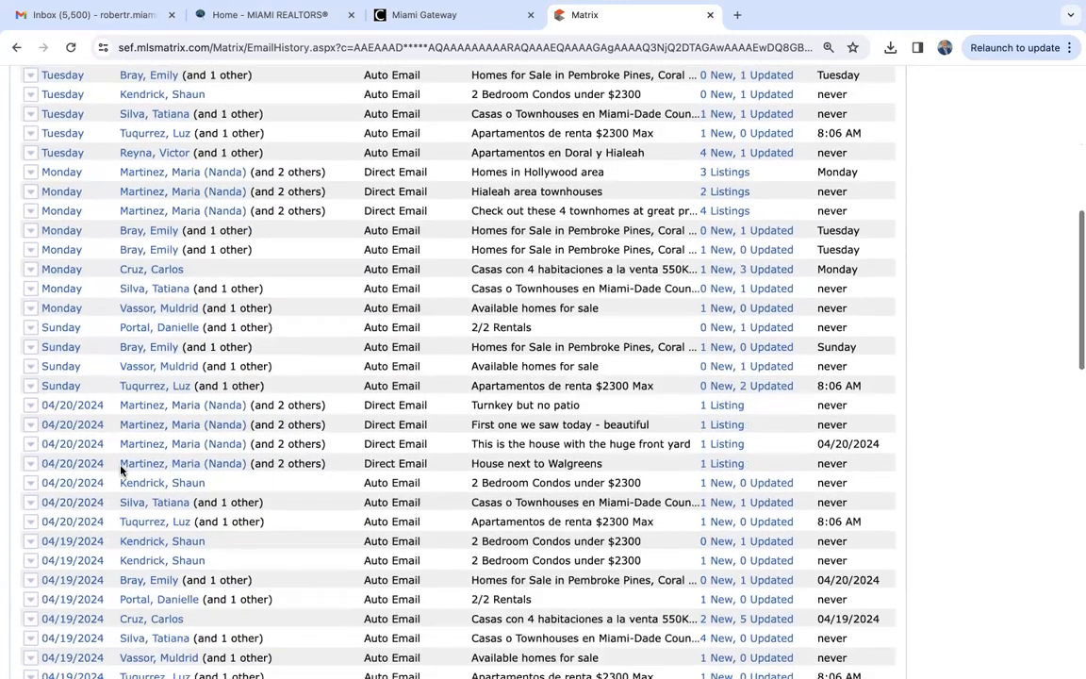
scroll(120, 468, "up", 8)
- Open My Listings, look through My Firm Active Listings, and examine the other listing filters without changing the selection
mouse_move(197, 102)
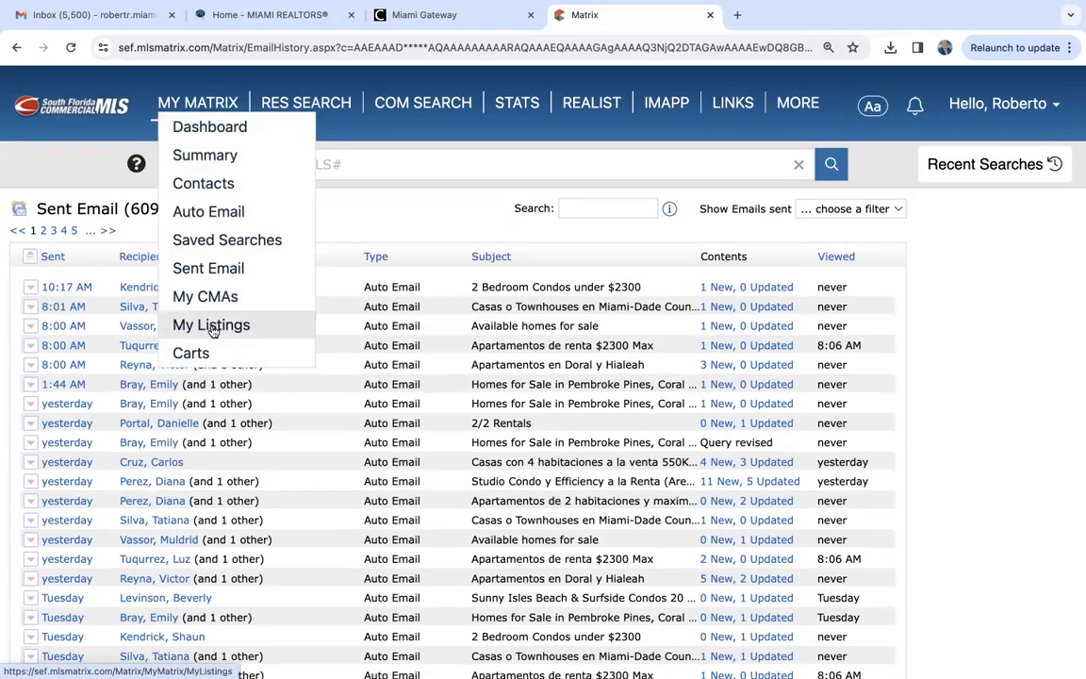
left_click(213, 325)
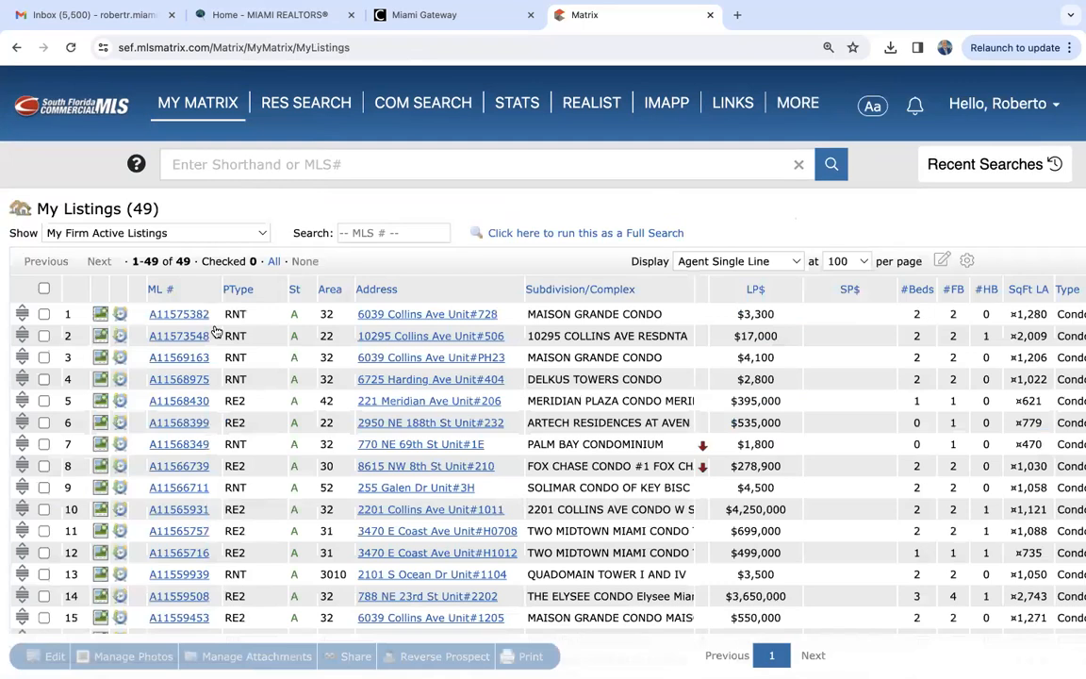
left_click(59, 233)
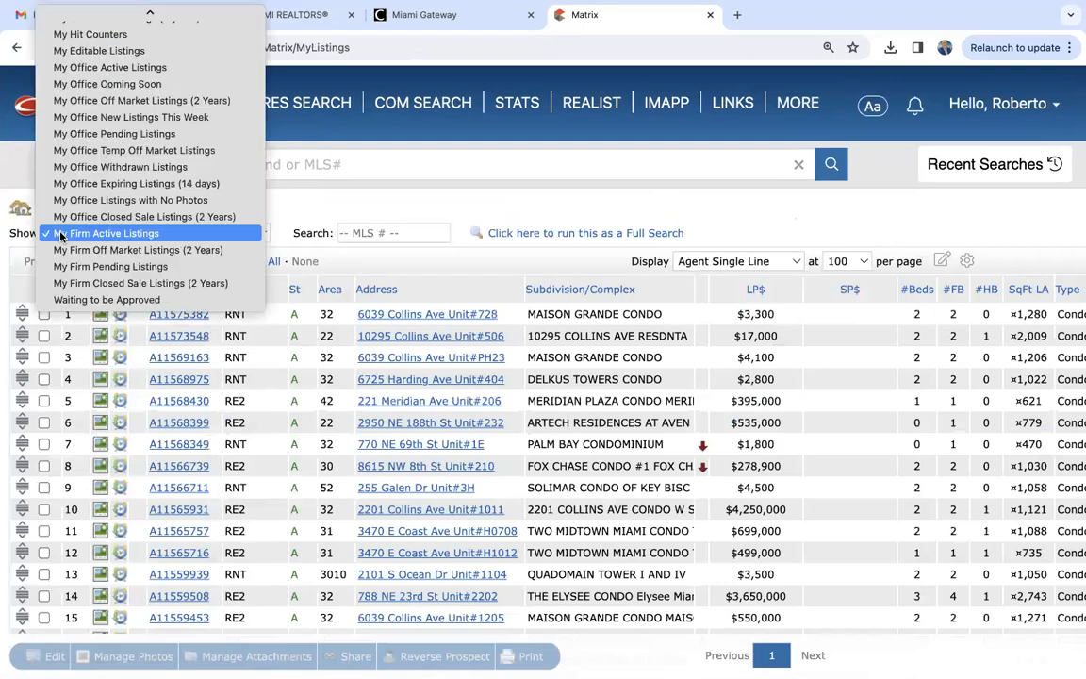
left_click(122, 233)
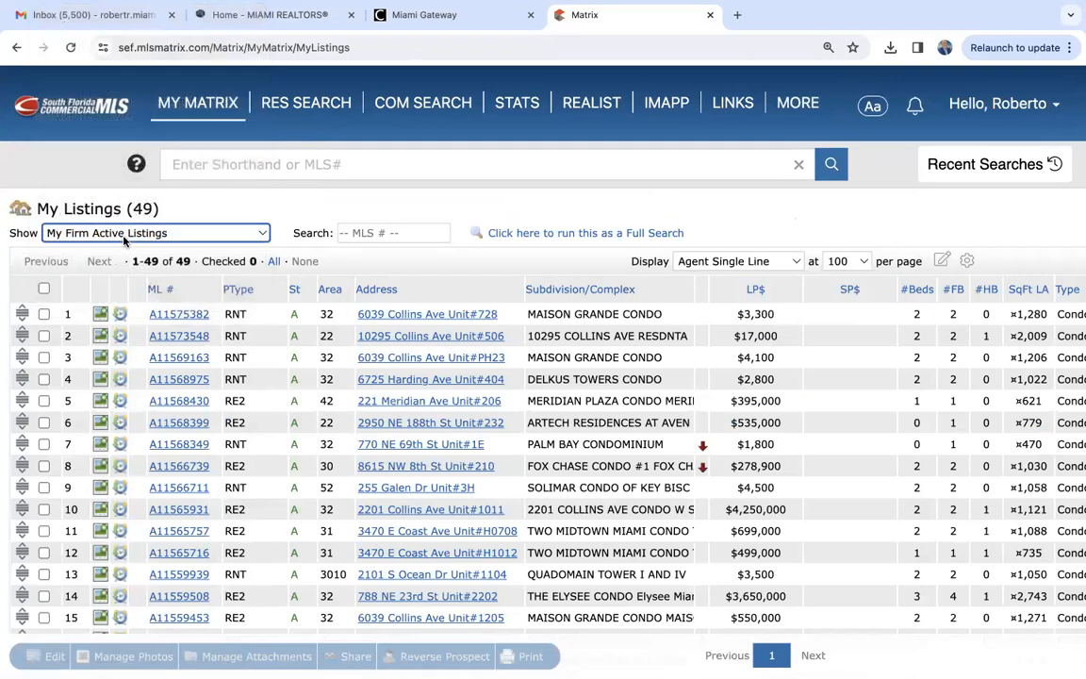
scroll(252, 449, "down", 3)
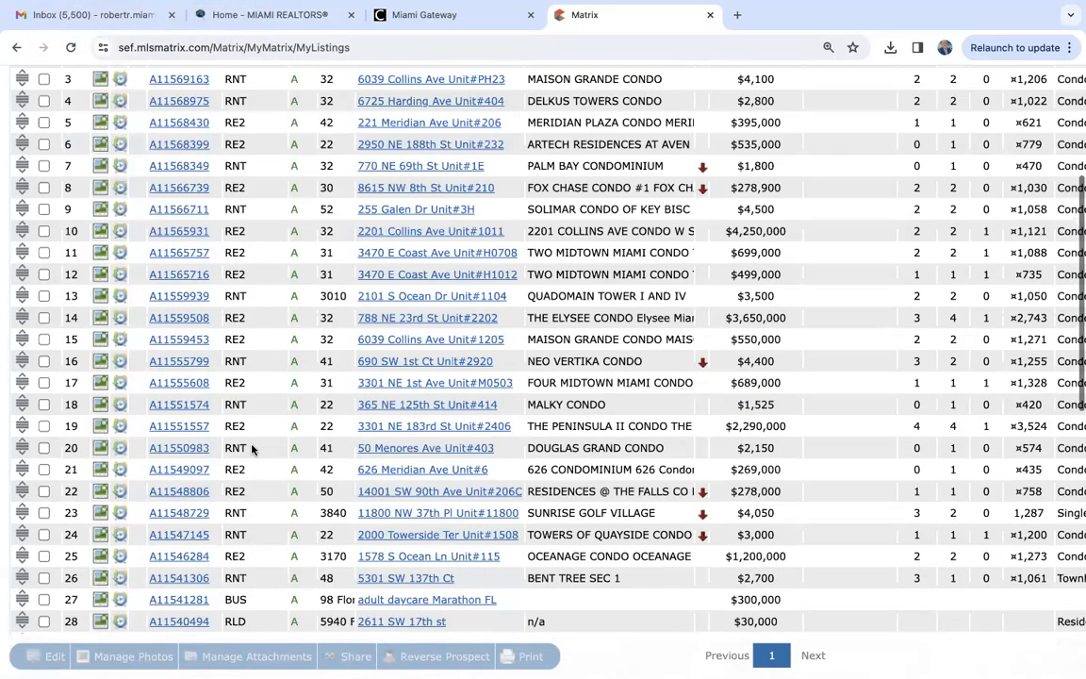
scroll(252, 449, "up", 3)
left_click(141, 233)
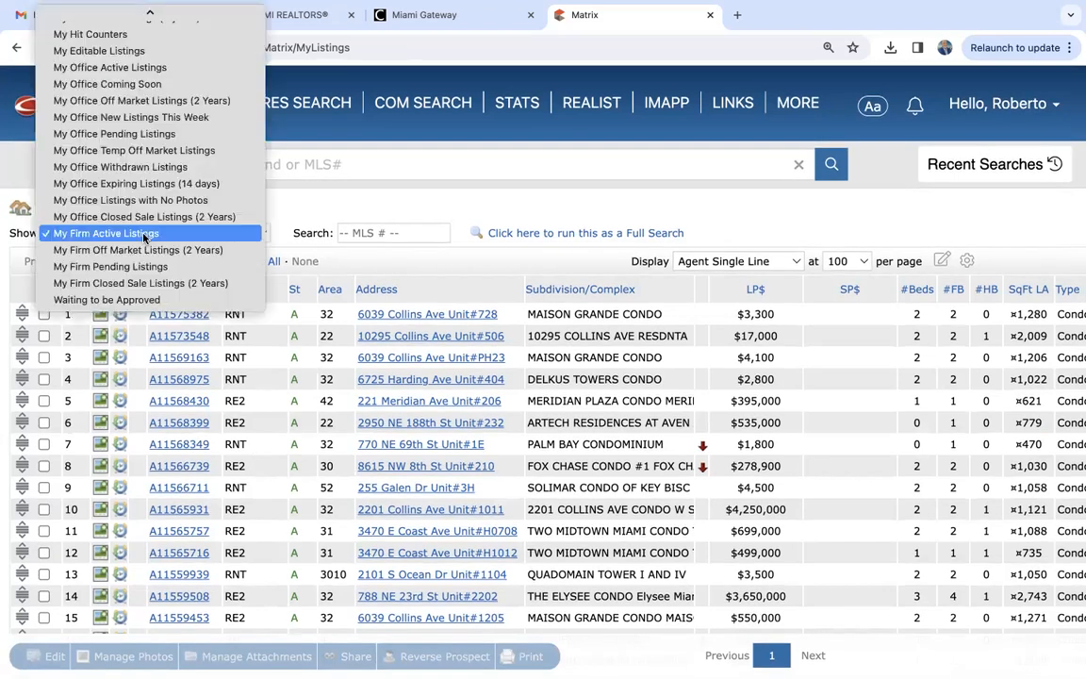
scroll(143, 236, "up", 3)
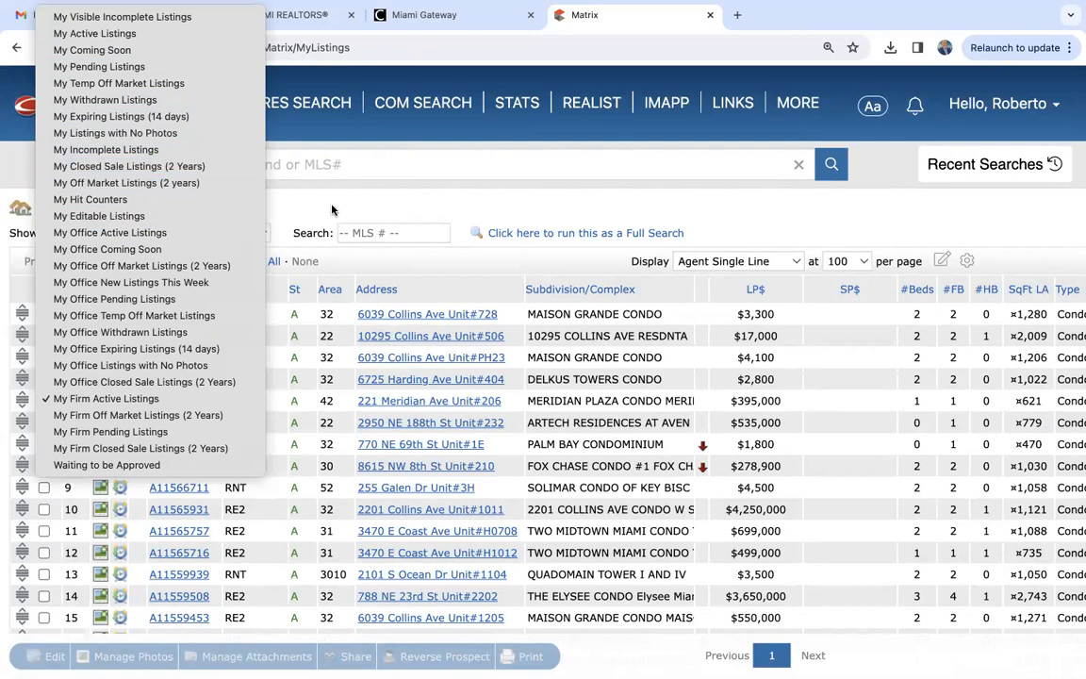
left_click(357, 204)
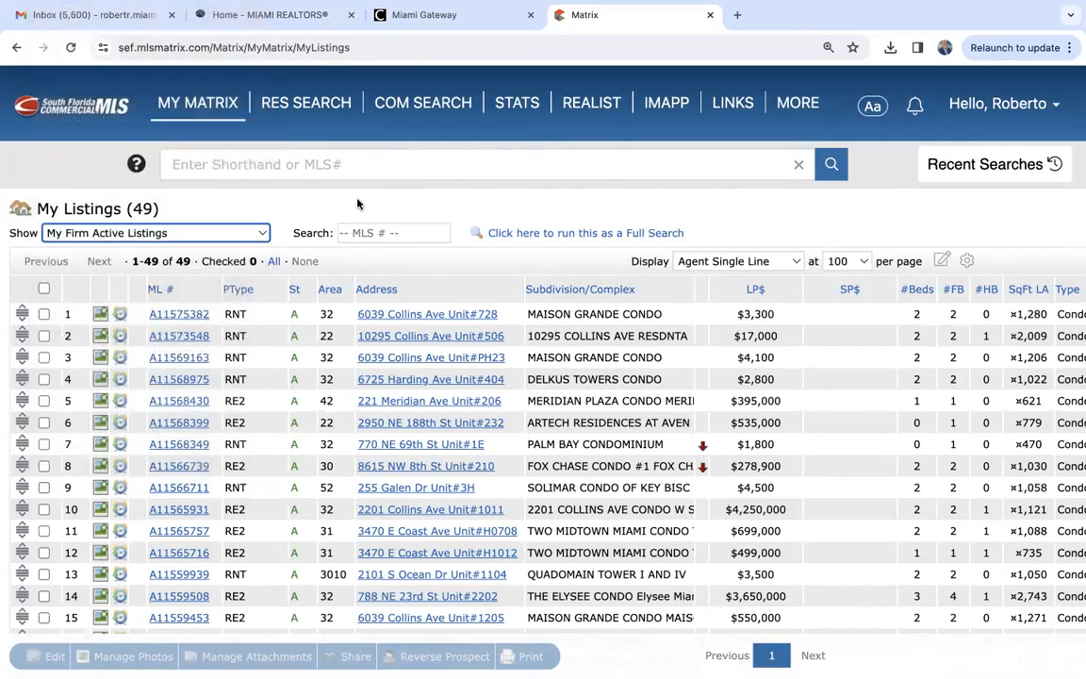
- Open the Matrix home page and look through its widgets, from carts and favorite searches to Market Watch and ePropertyWatch
left_click(188, 102)
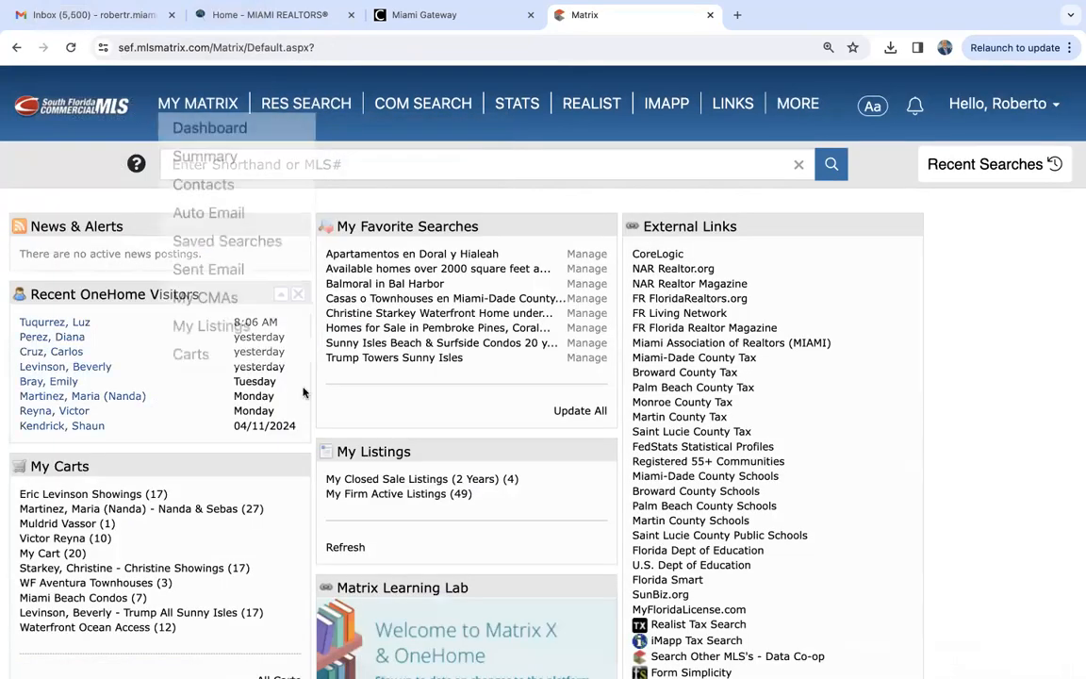
scroll(303, 392, "down", 15)
scroll(264, 526, "up", 15)
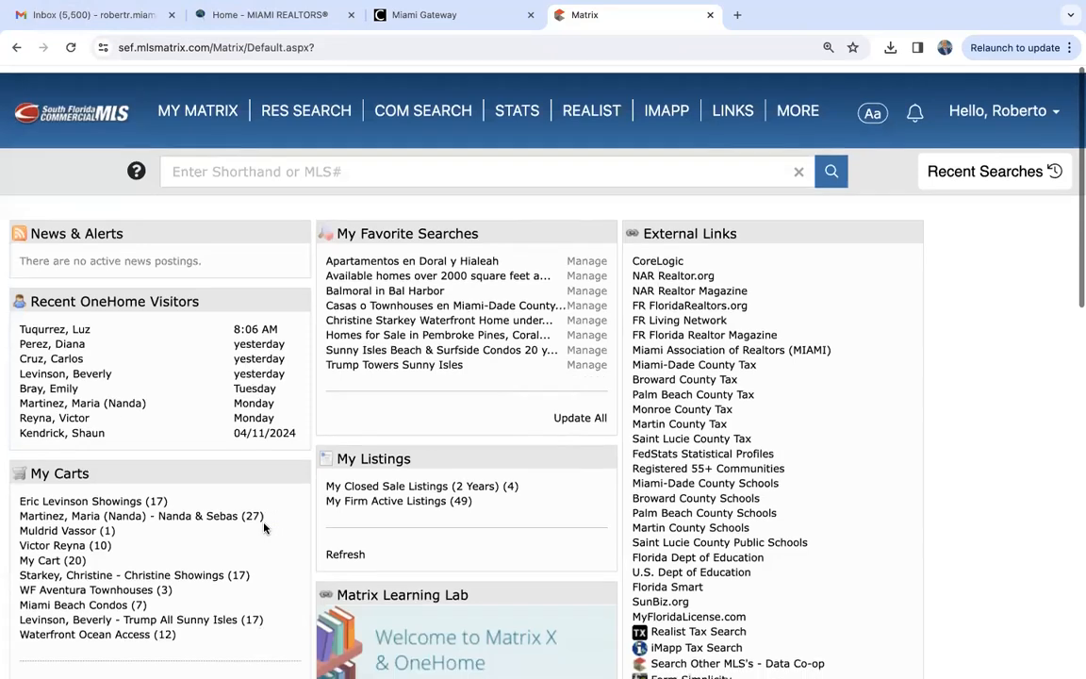
scroll(264, 528, "down", 7)
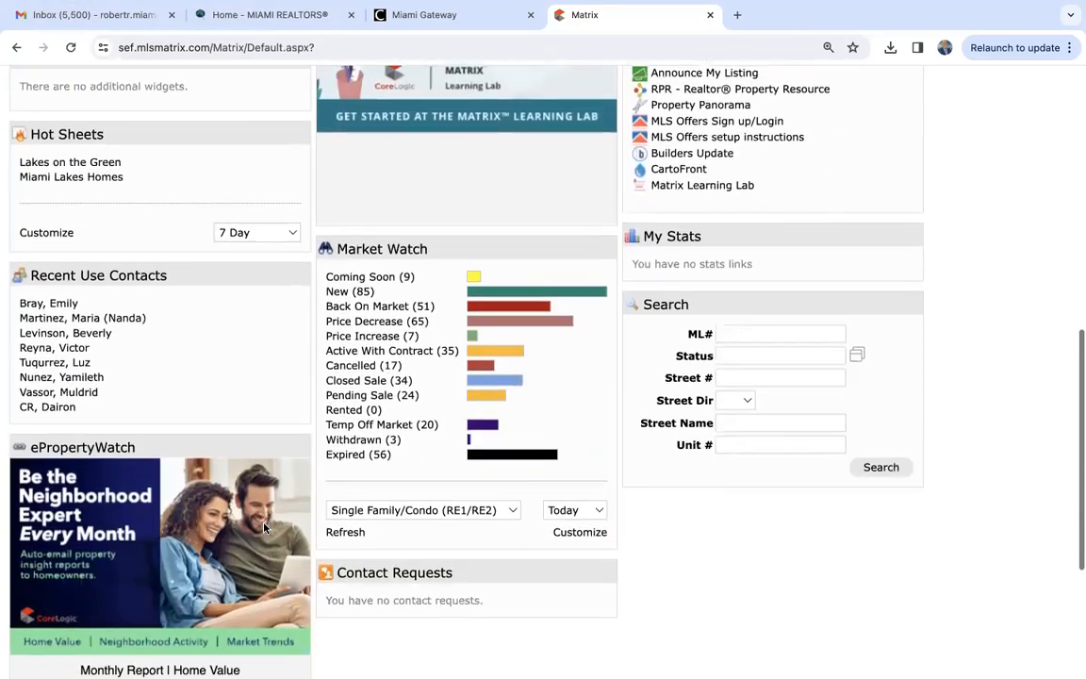
scroll(264, 528, "down", 1)
scroll(264, 528, "up", 2)
- Move the ePropertyWatch widget below the Search widget
scroll(266, 529, "down", 3)
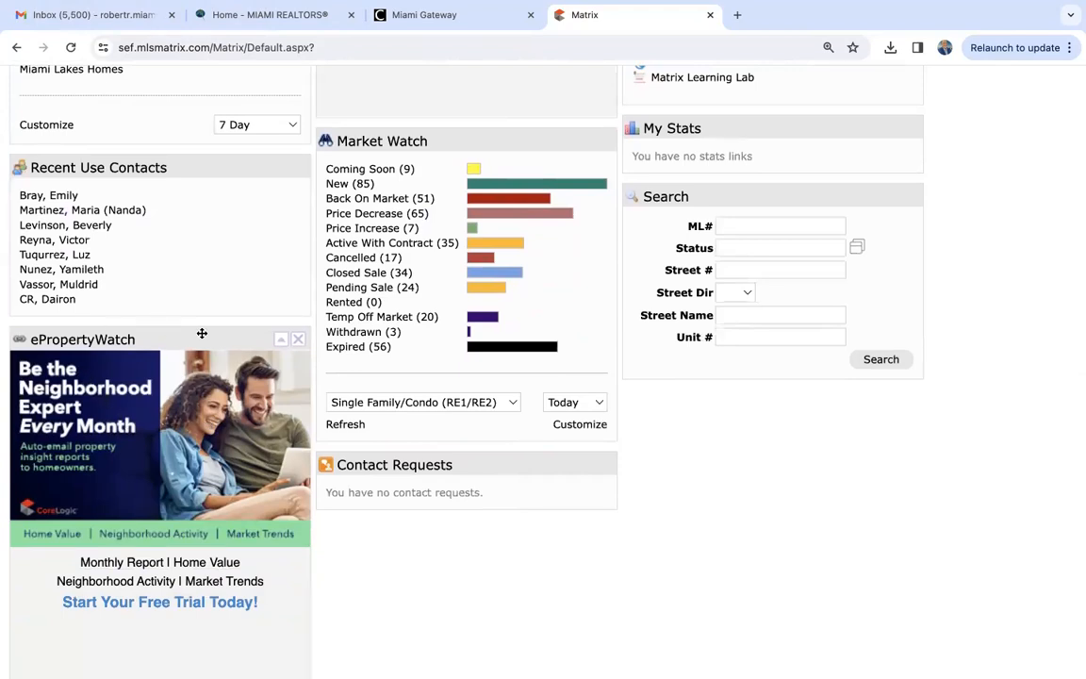
left_click_drag(202, 333, 849, 623)
scroll(952, 556, "down", 5)
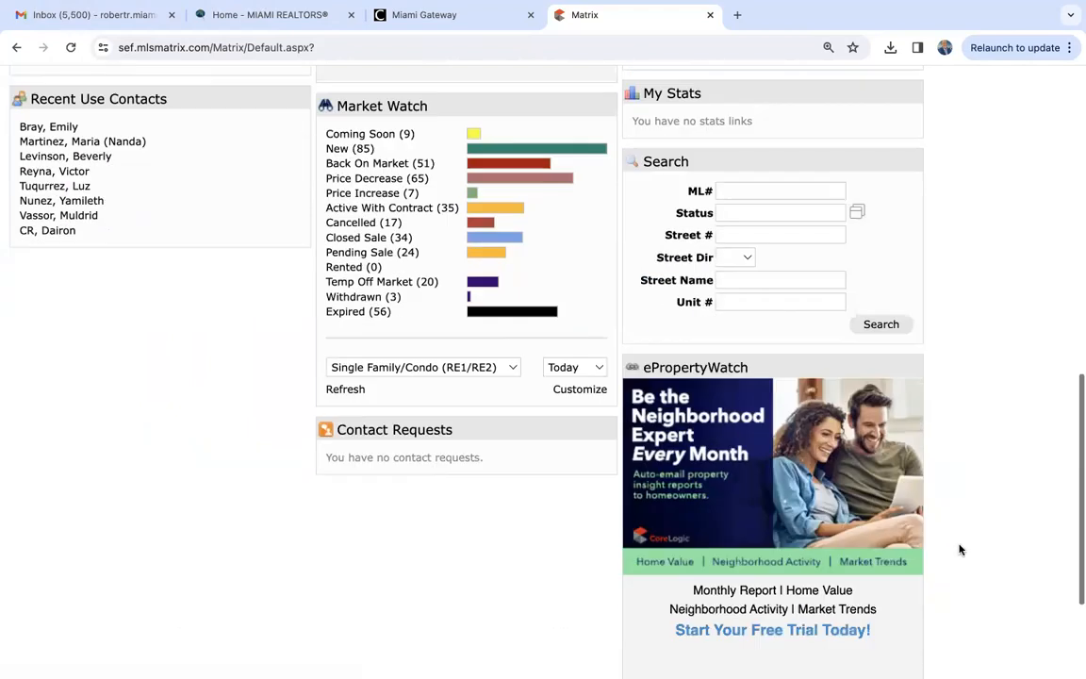
scroll(960, 549, "up", 4)
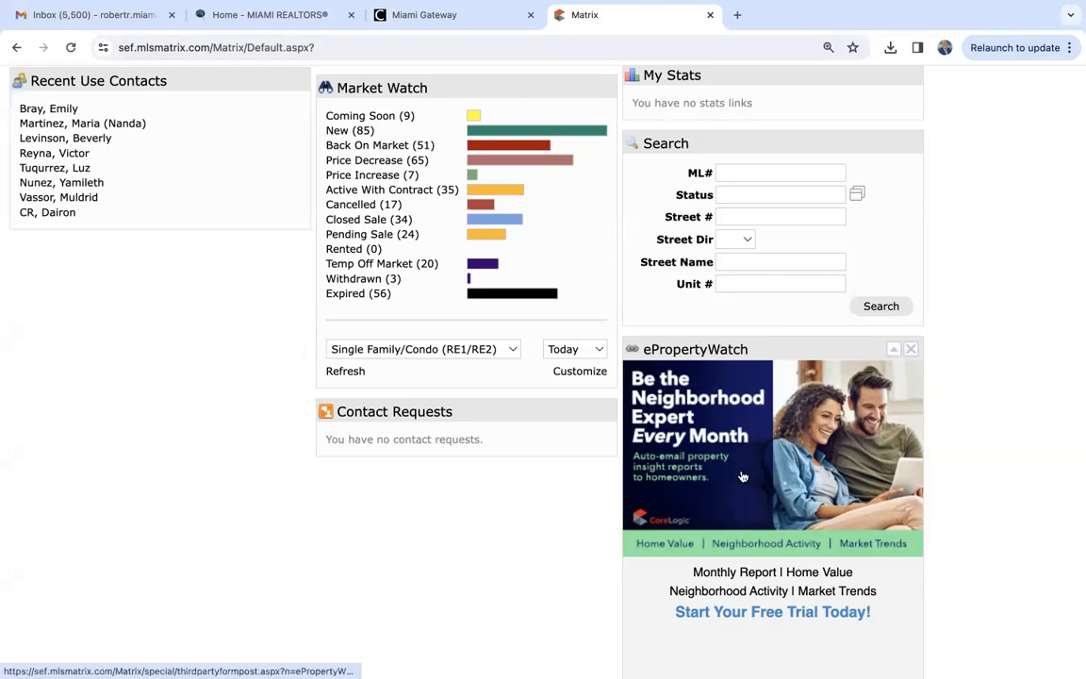
- Remove the ePropertyWatch widget from the home page layout and locate it in the Additional widgets list
left_click(911, 349)
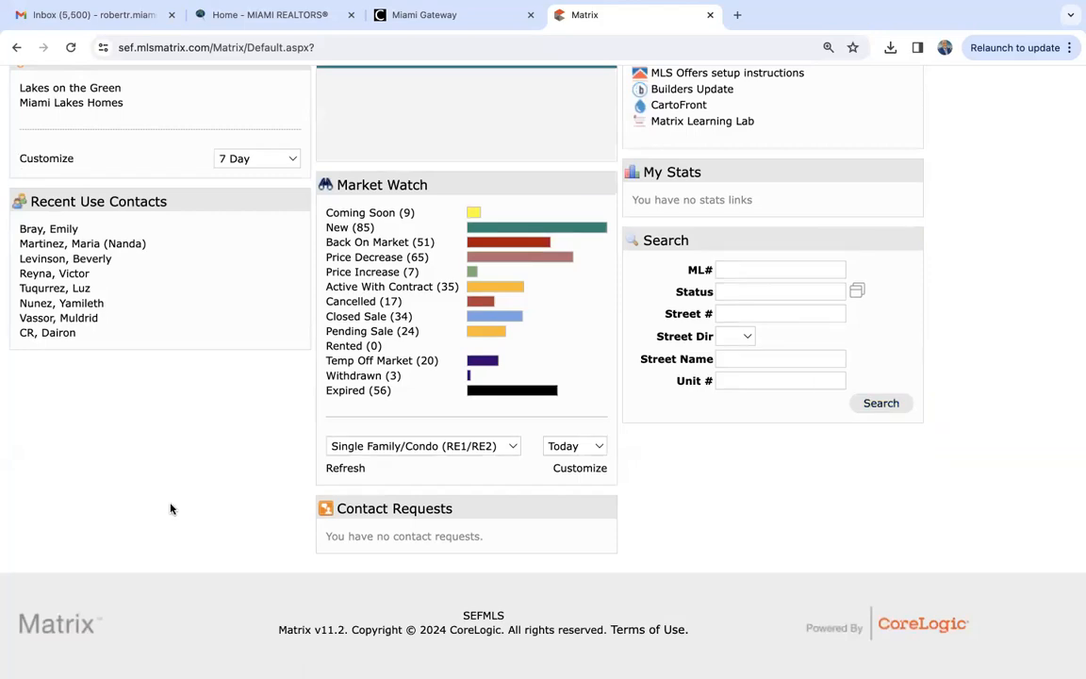
scroll(171, 509, "up", 10)
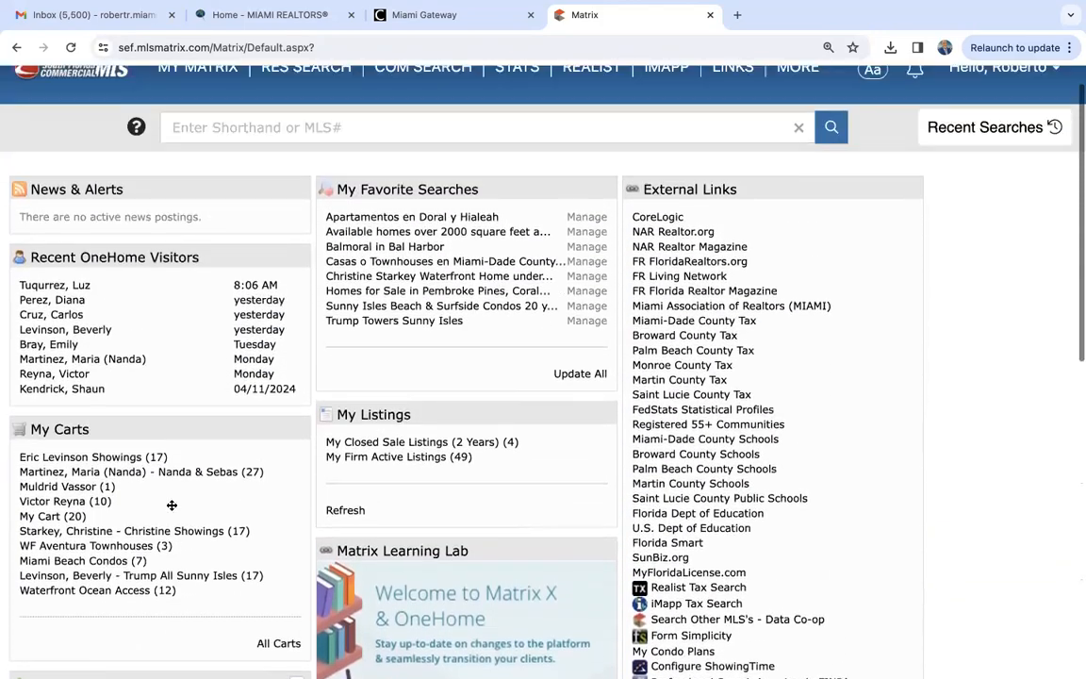
scroll(171, 509, "down", 10)
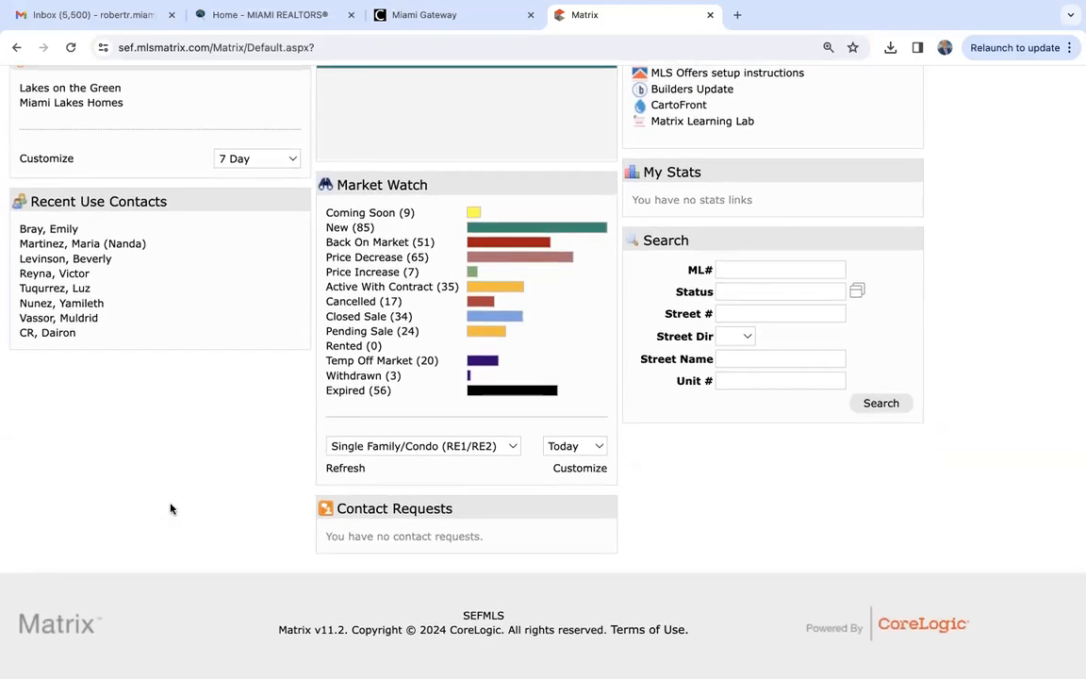
scroll(170, 509, "up", 10)
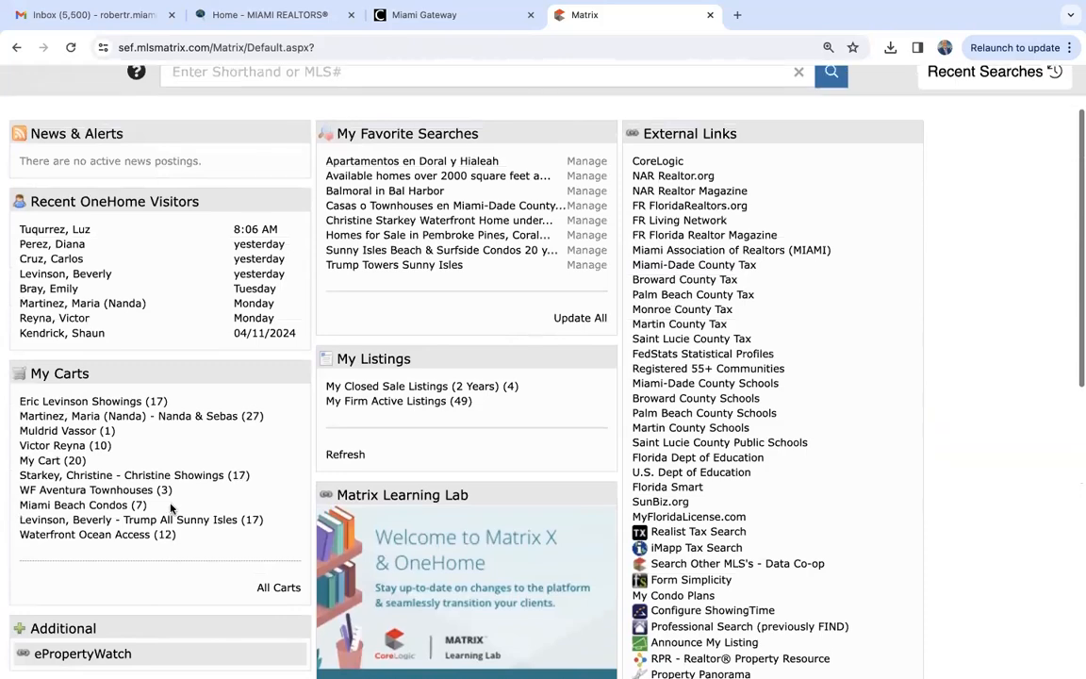
scroll(172, 510, "up", 2)
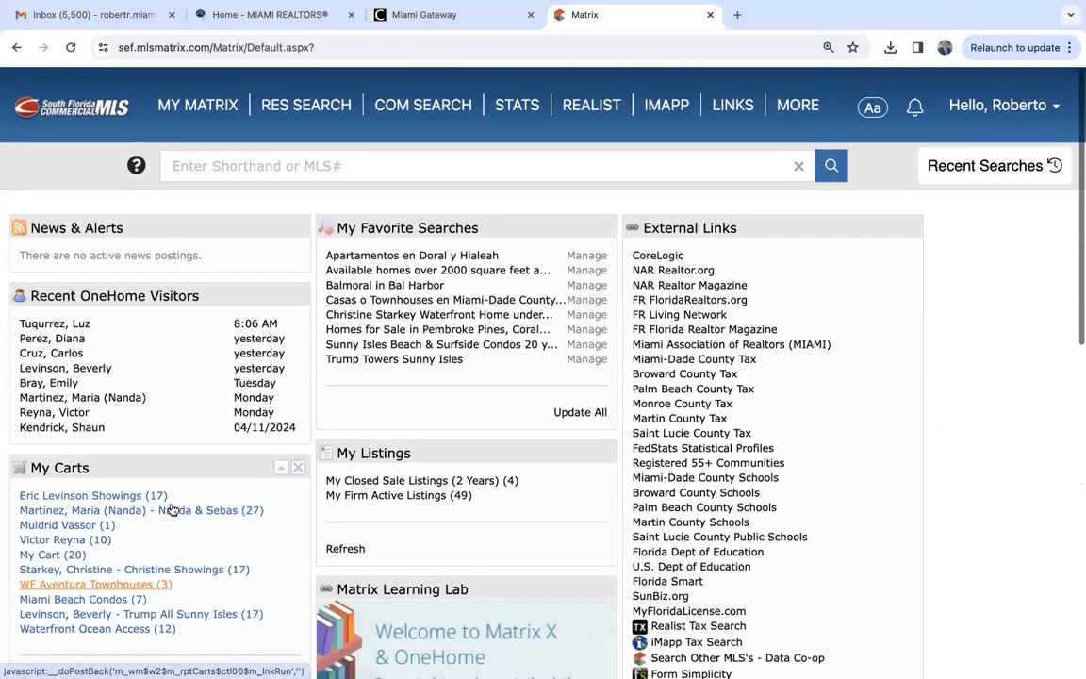
scroll(171, 509, "down", 5)
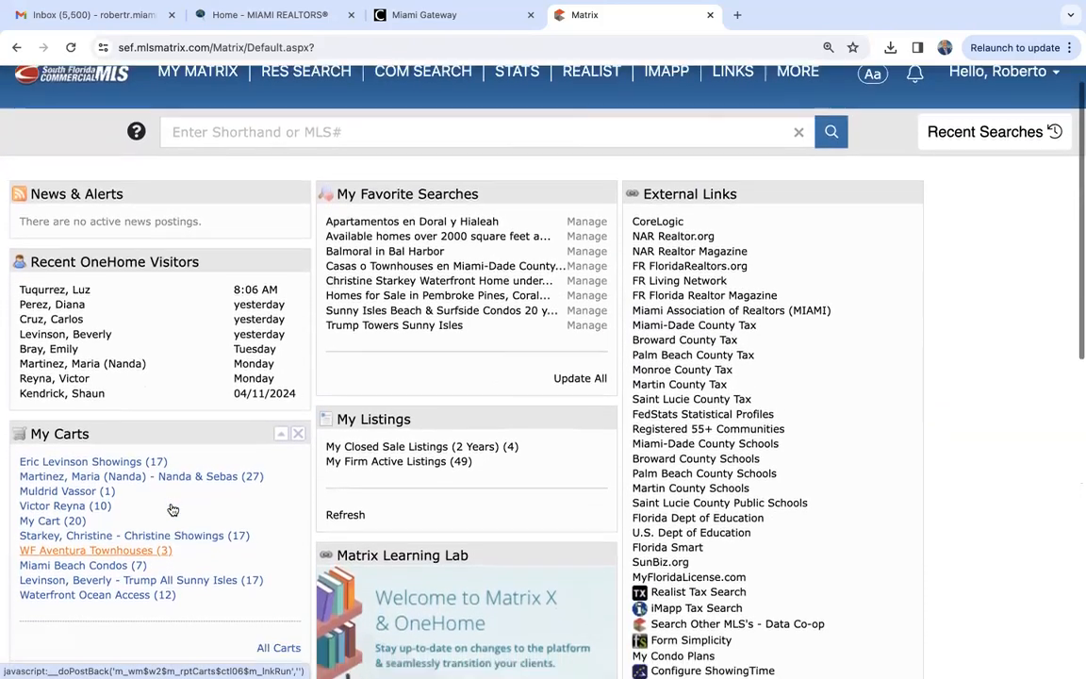
scroll(171, 509, "down", 3)
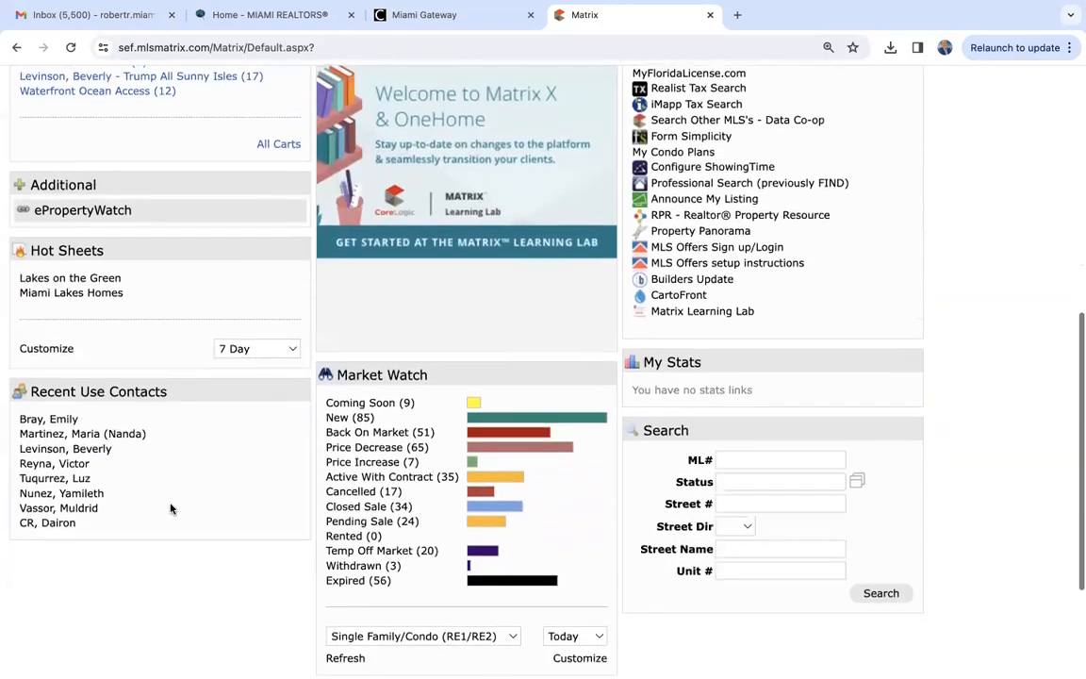
scroll(171, 509, "up", 2)
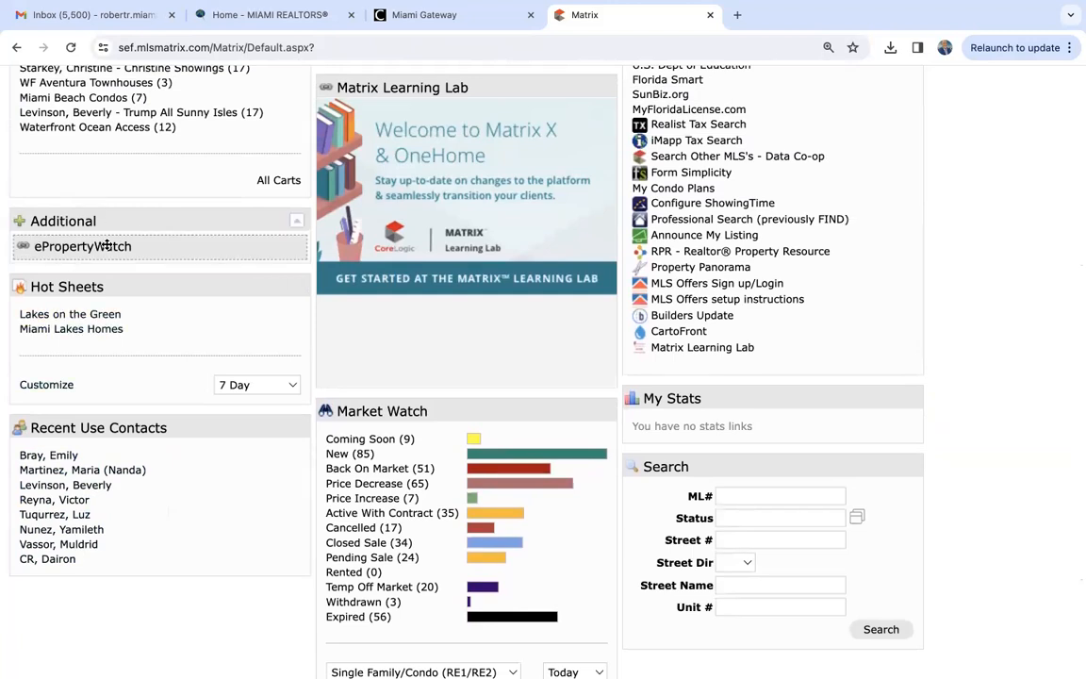
- Add ePropertyWatch back from the Additional widgets, placing it between Hot Sheets and Recent Use Contacts
left_click_drag(107, 245, 98, 395)
scroll(99, 394, "down", 5)
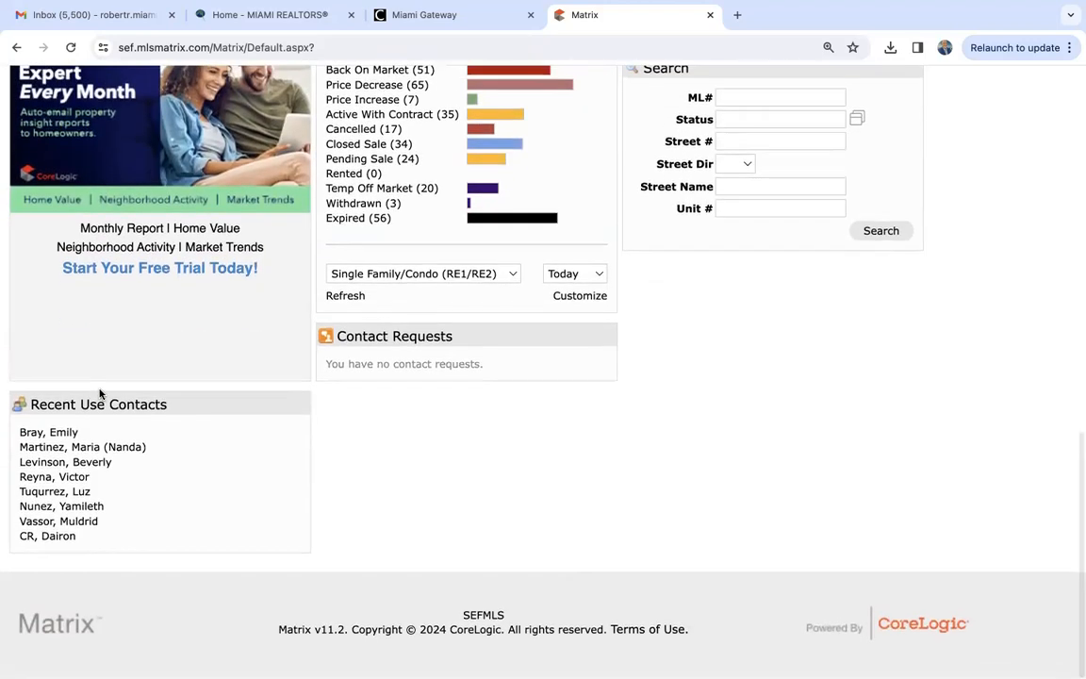
scroll(97, 388, "up", 3)
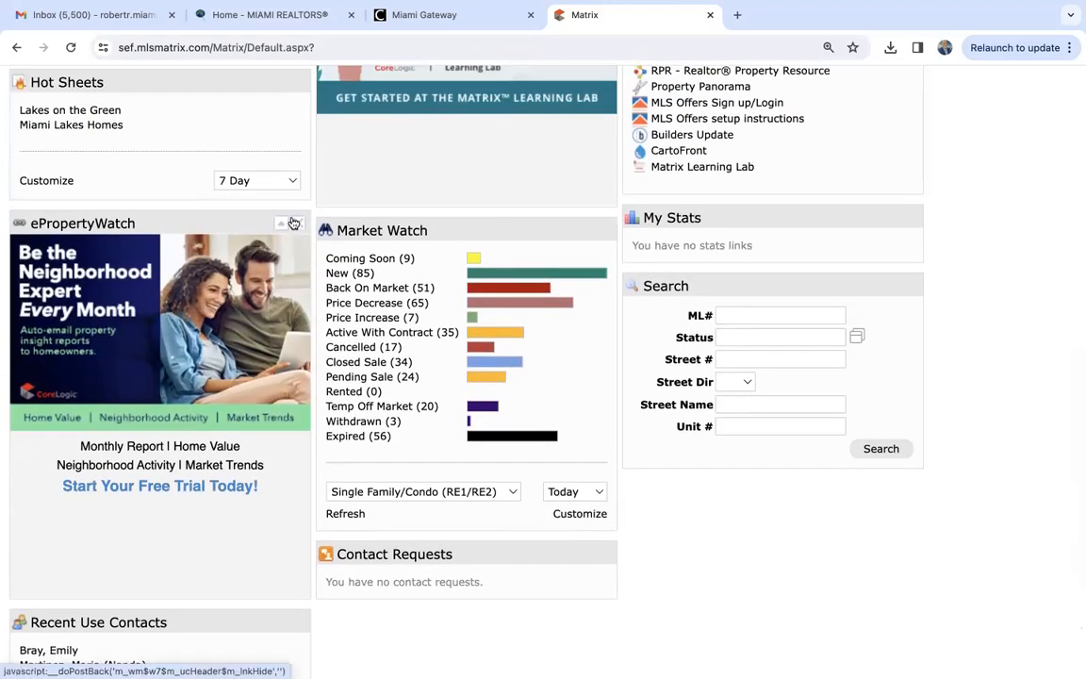
- Remove the ePropertyWatch and Contact Requests widgets from the home page
left_click(293, 223)
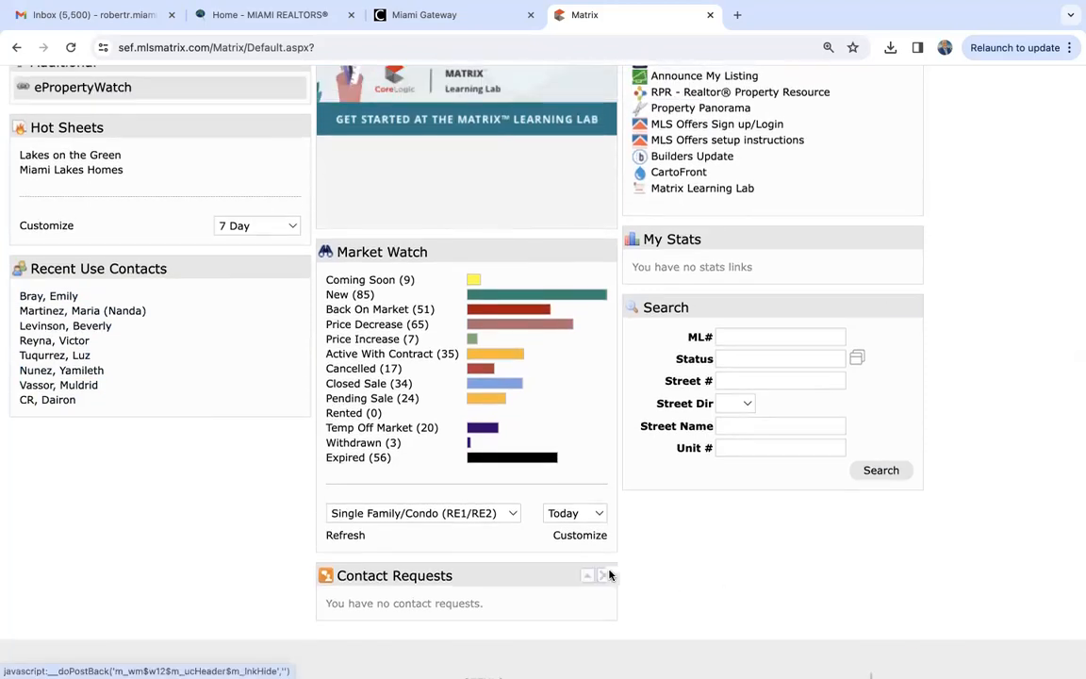
left_click(609, 575)
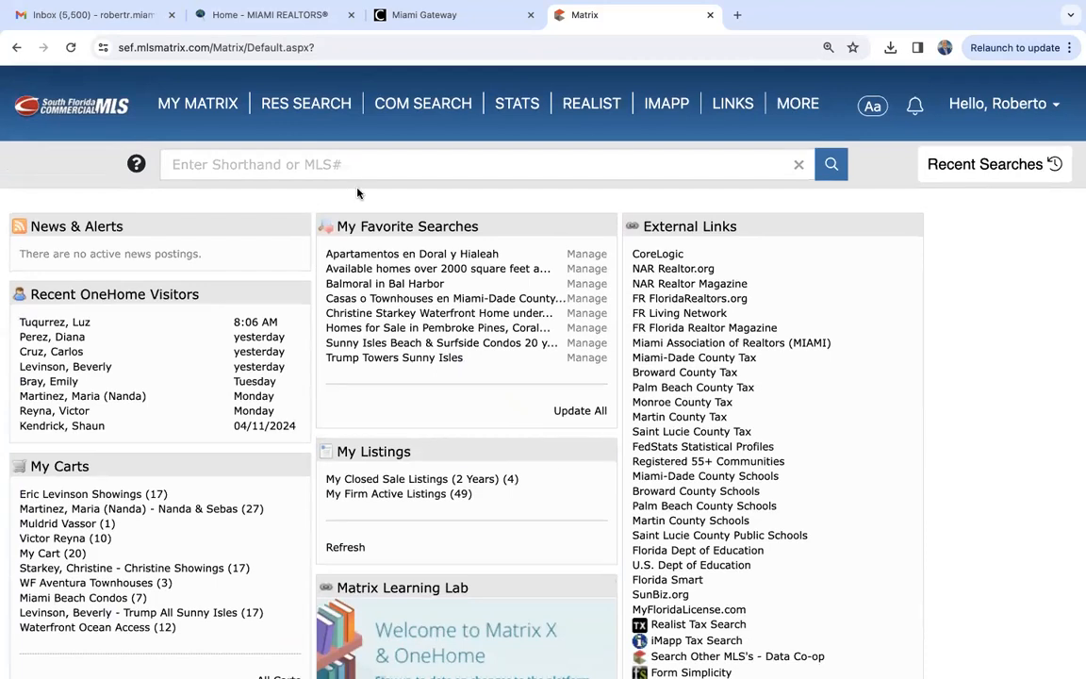
- Review the available residential search types and the commercial search types
mouse_move(287, 106)
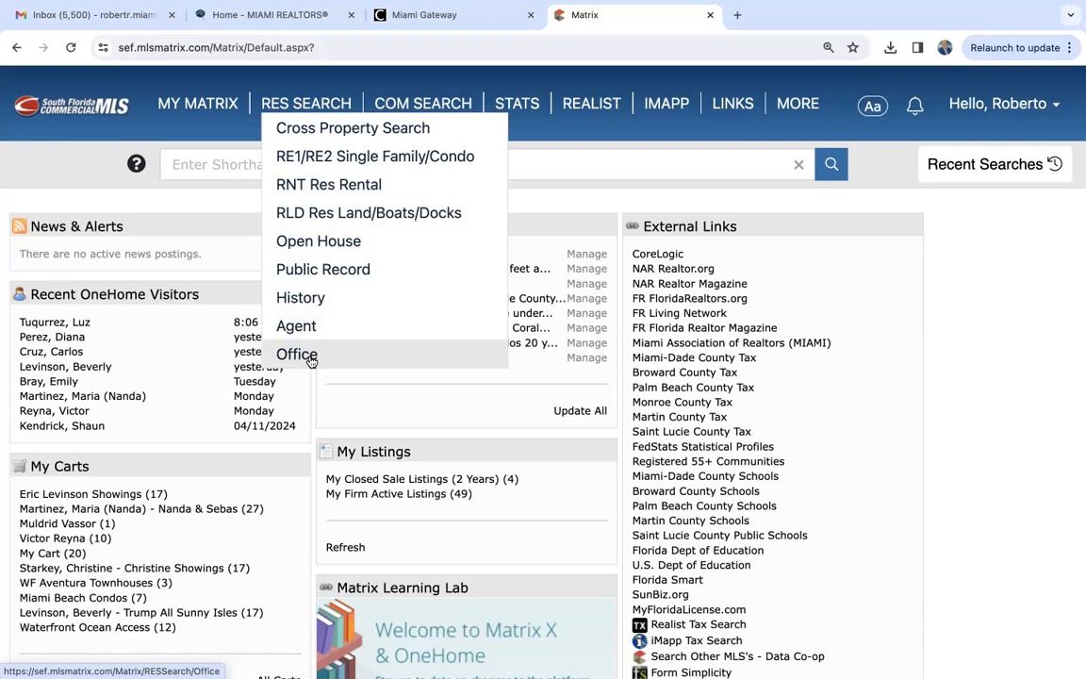
mouse_move(415, 104)
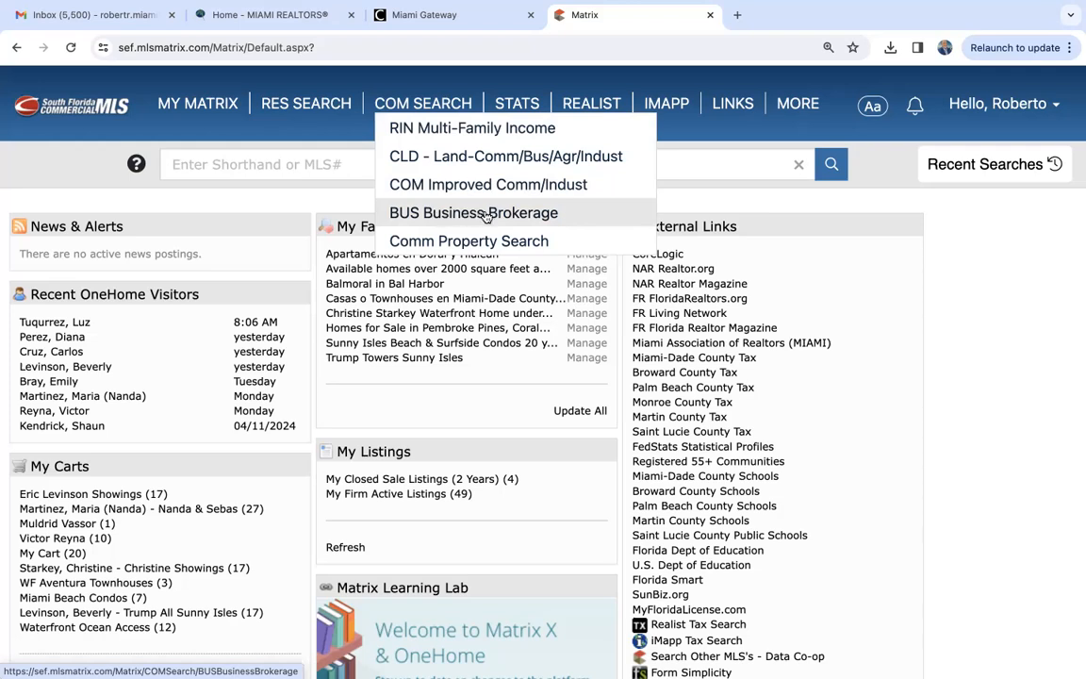
mouse_move(273, 99)
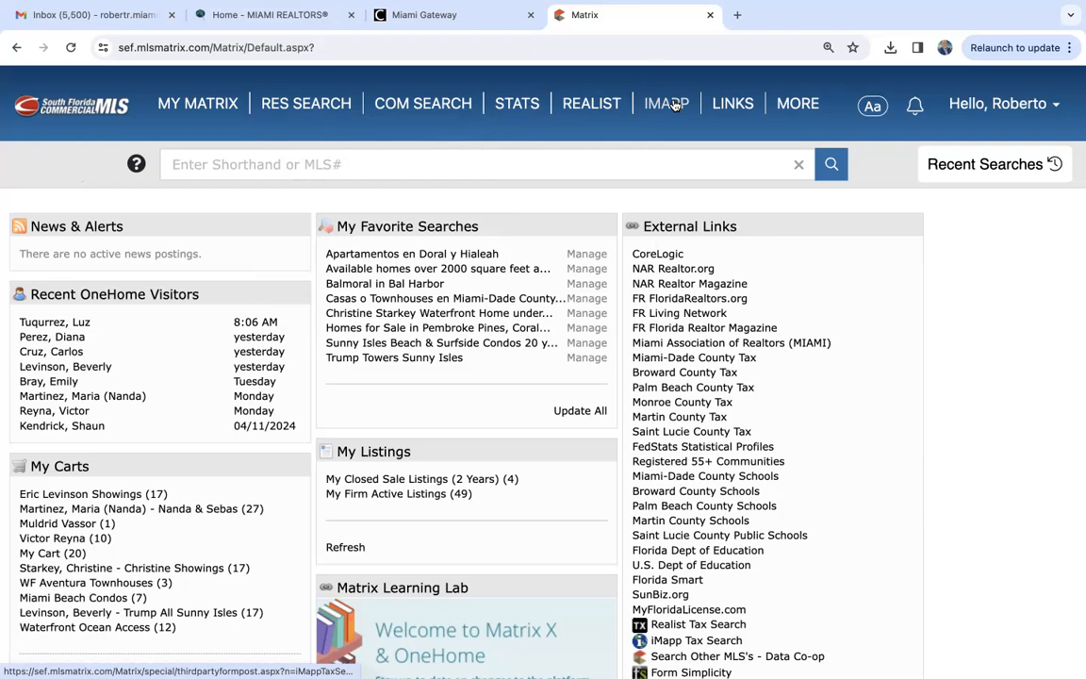
- Review the additional Finance, Add/Edit, Market Reports and IntraMatrix options
left_click(799, 104)
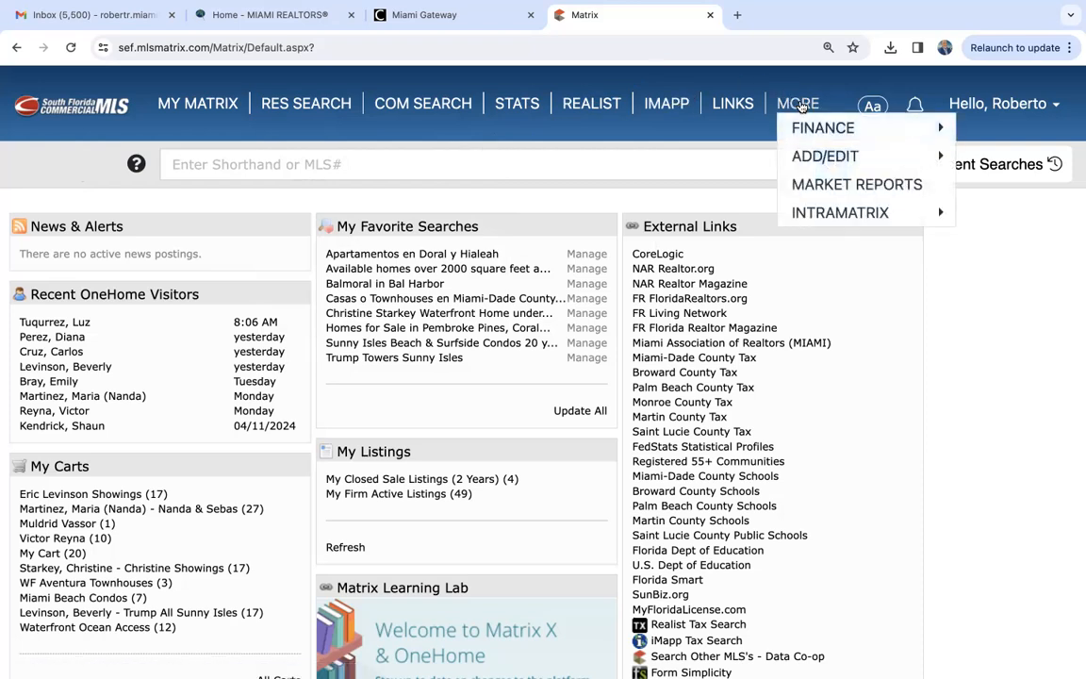
mouse_move(815, 134)
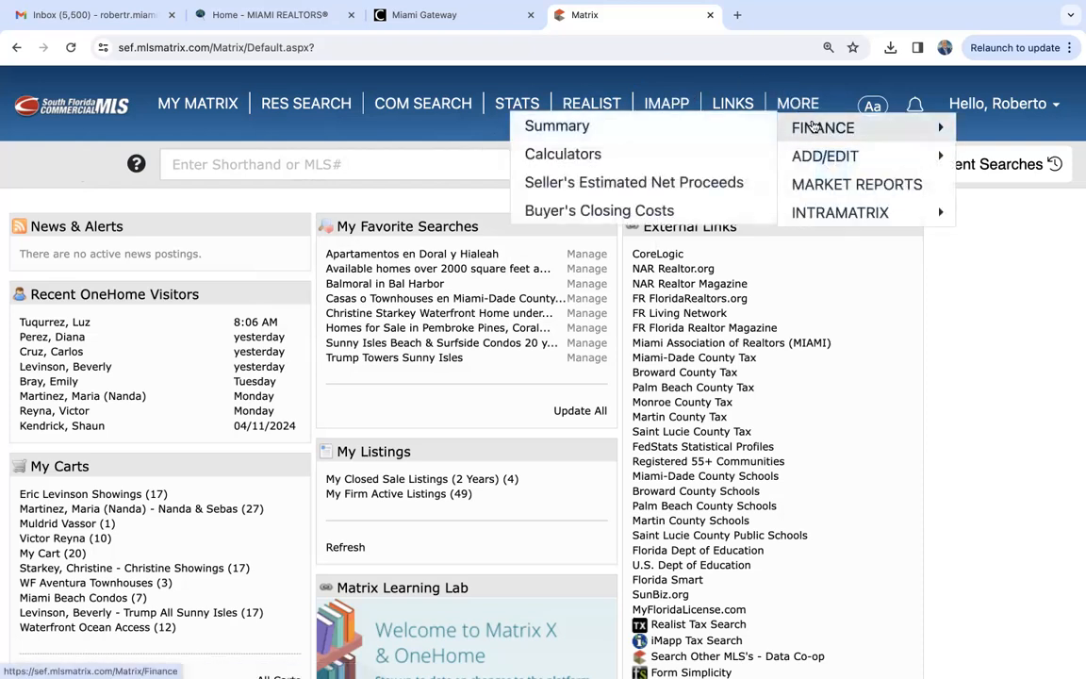
mouse_move(823, 158)
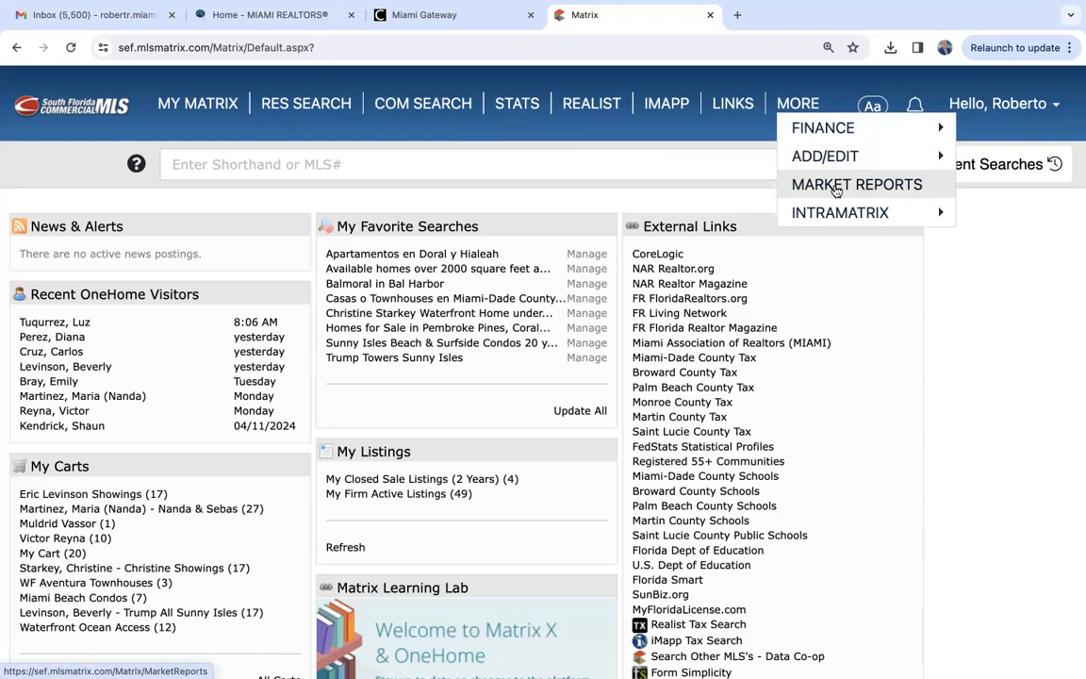
mouse_move(836, 213)
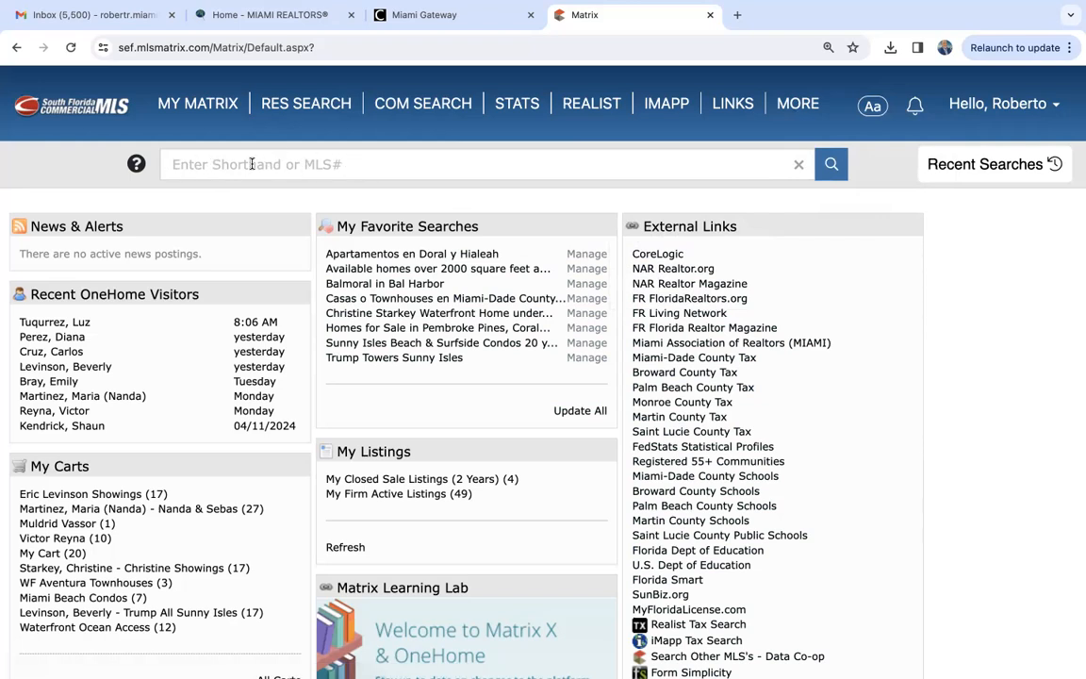
- Run a shorthand listing search using the previously entered street number and street name
left_click(383, 165)
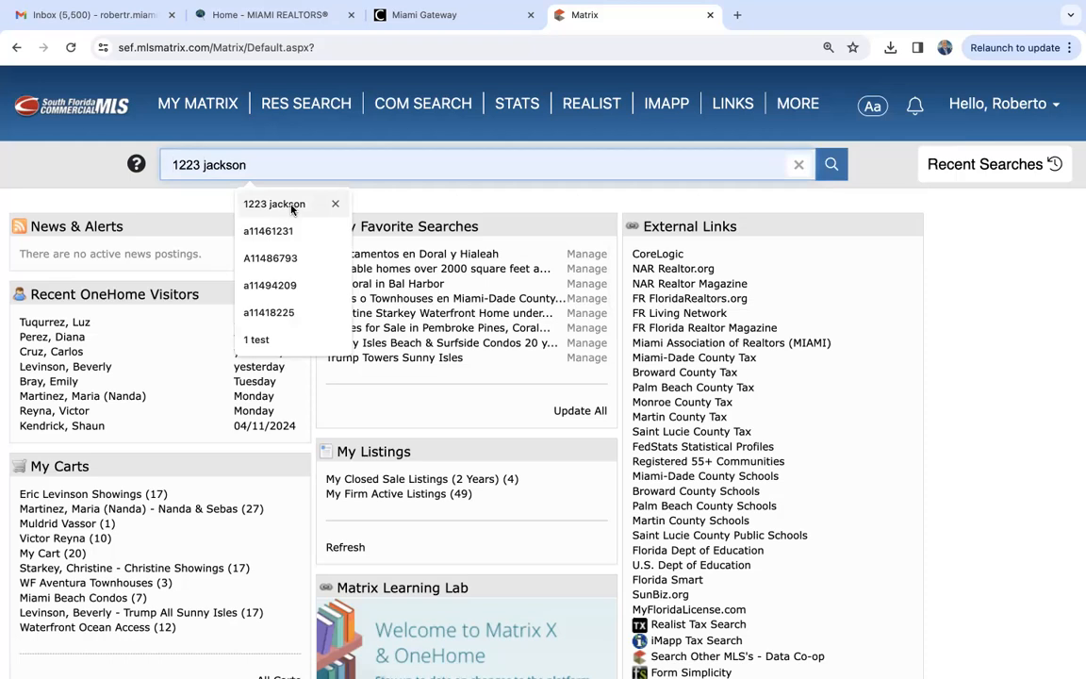
left_click(78, 161)
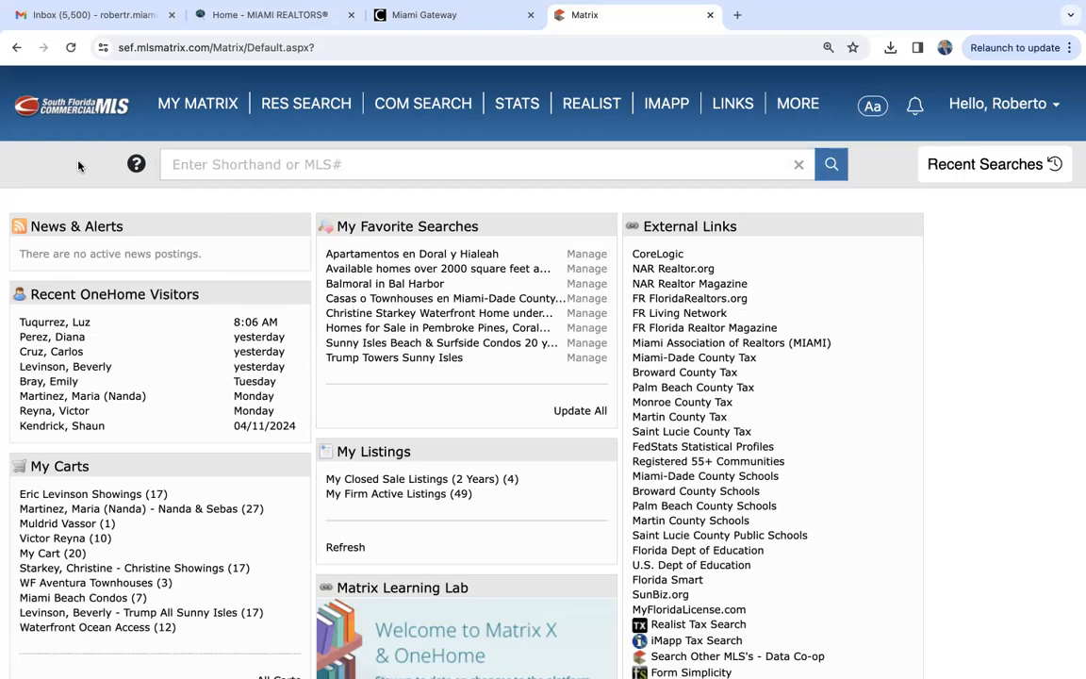
left_click(198, 164)
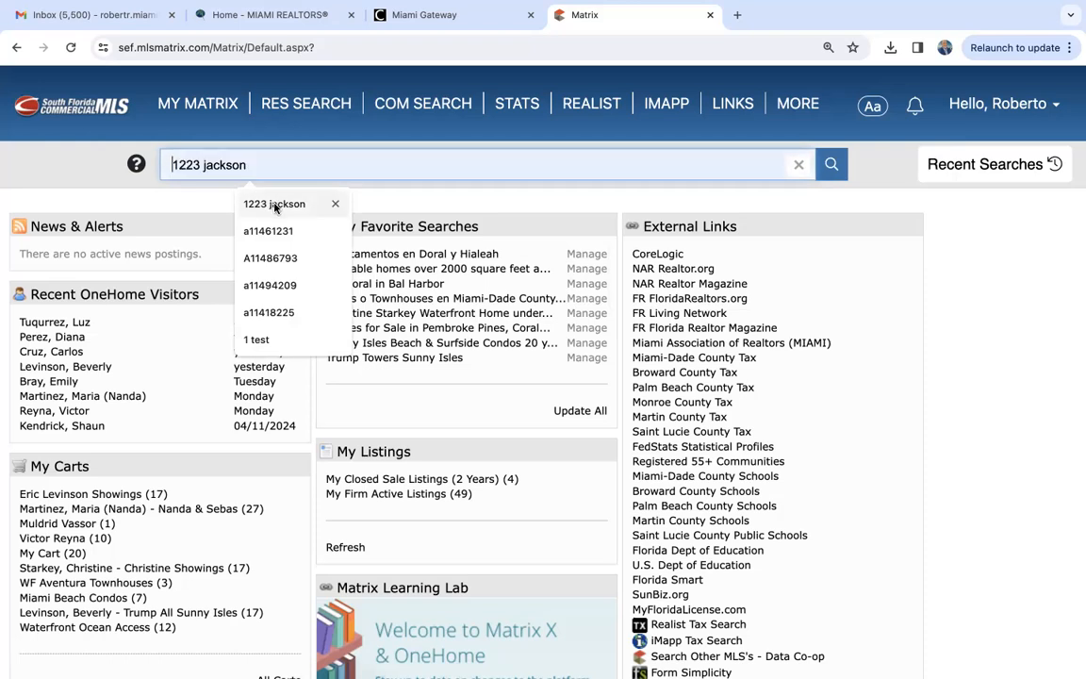
left_click(273, 204)
key("Return")
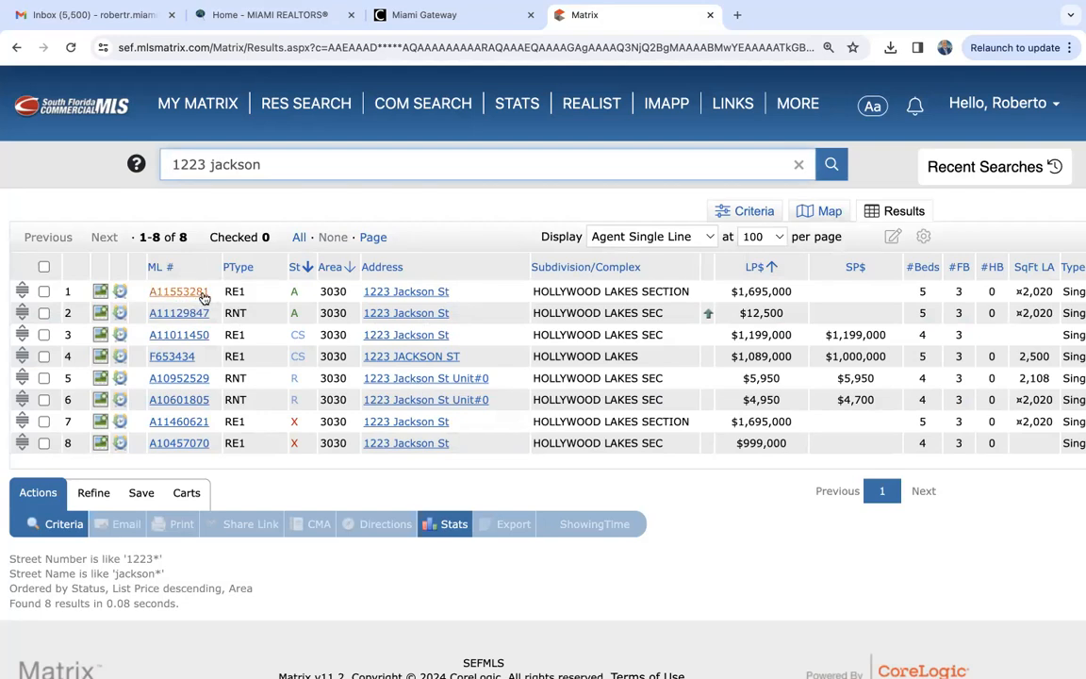
triple_click(289, 165)
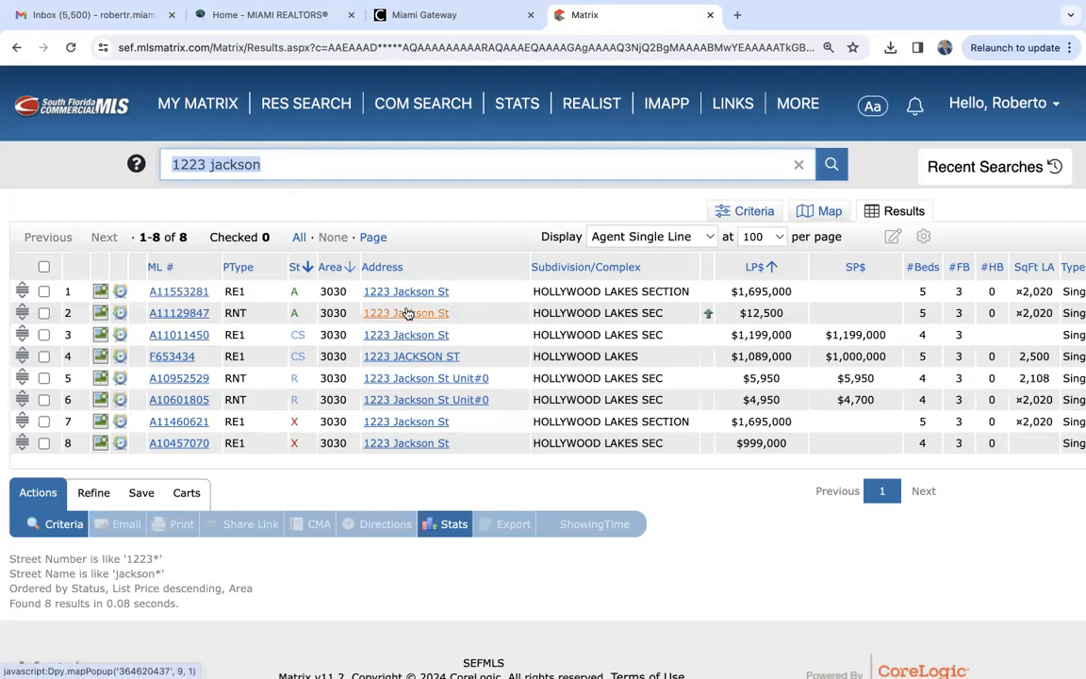
left_click(77, 188)
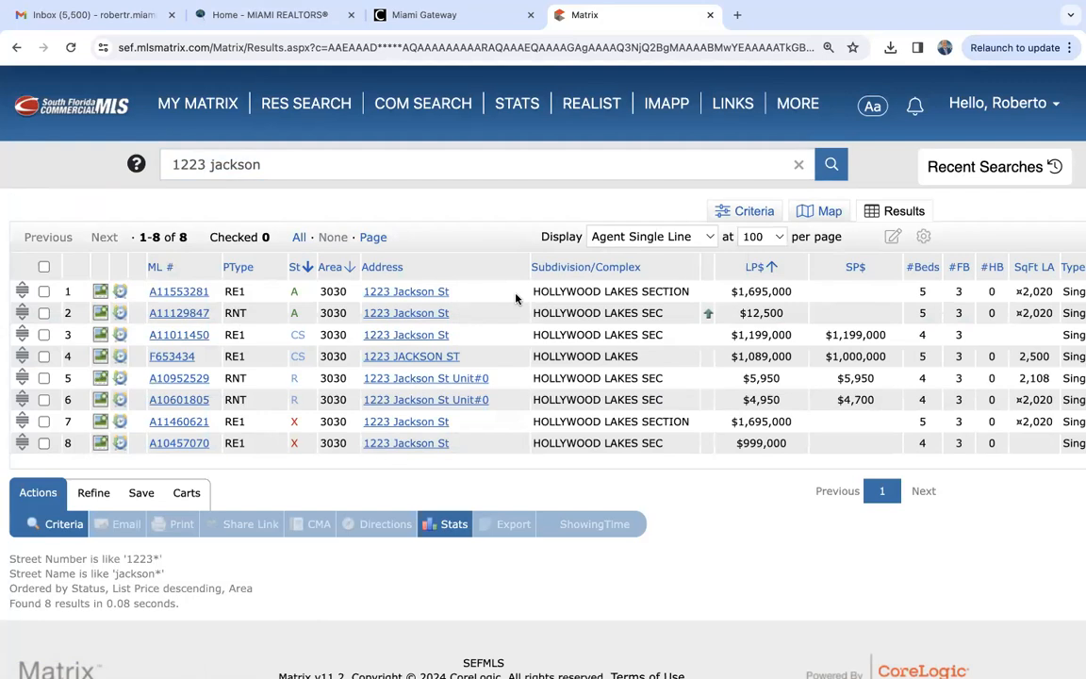
- Switch to the Miami Gateway and look through the services and direct links on its Commercial page
left_click(461, 18)
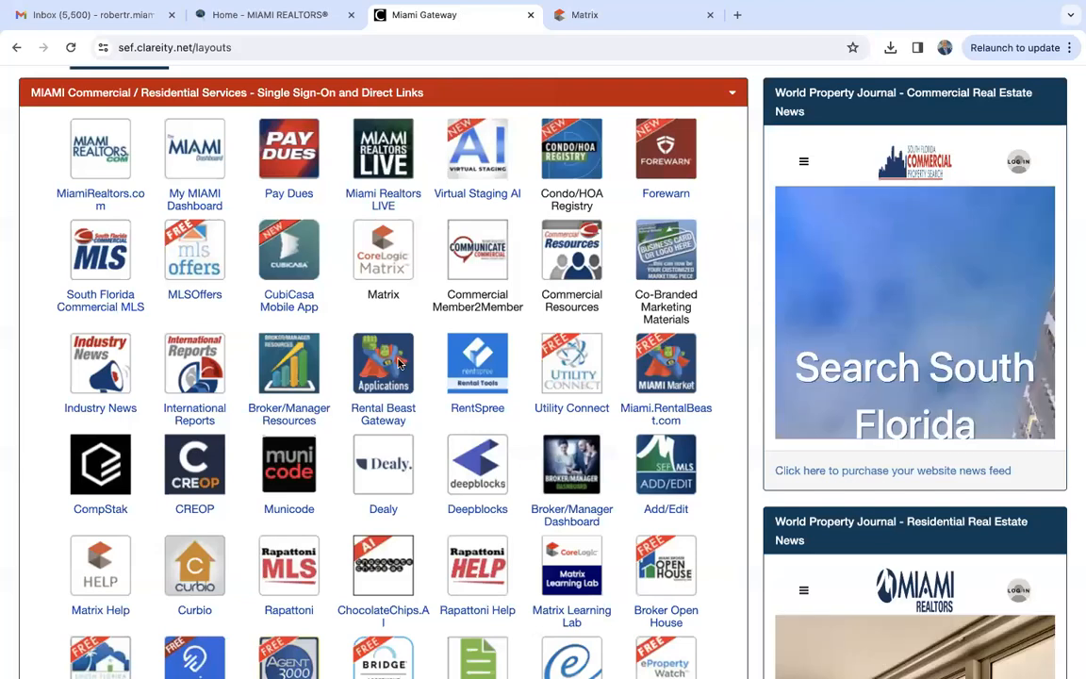
scroll(334, 430, "up", 2)
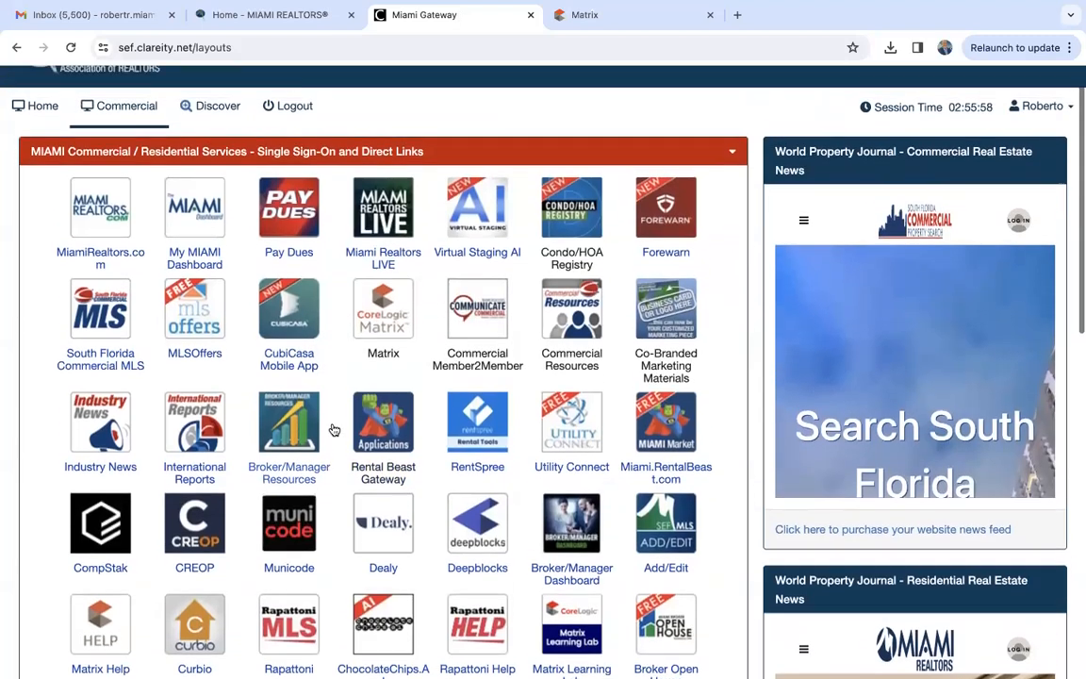
scroll(334, 430, "down", 5)
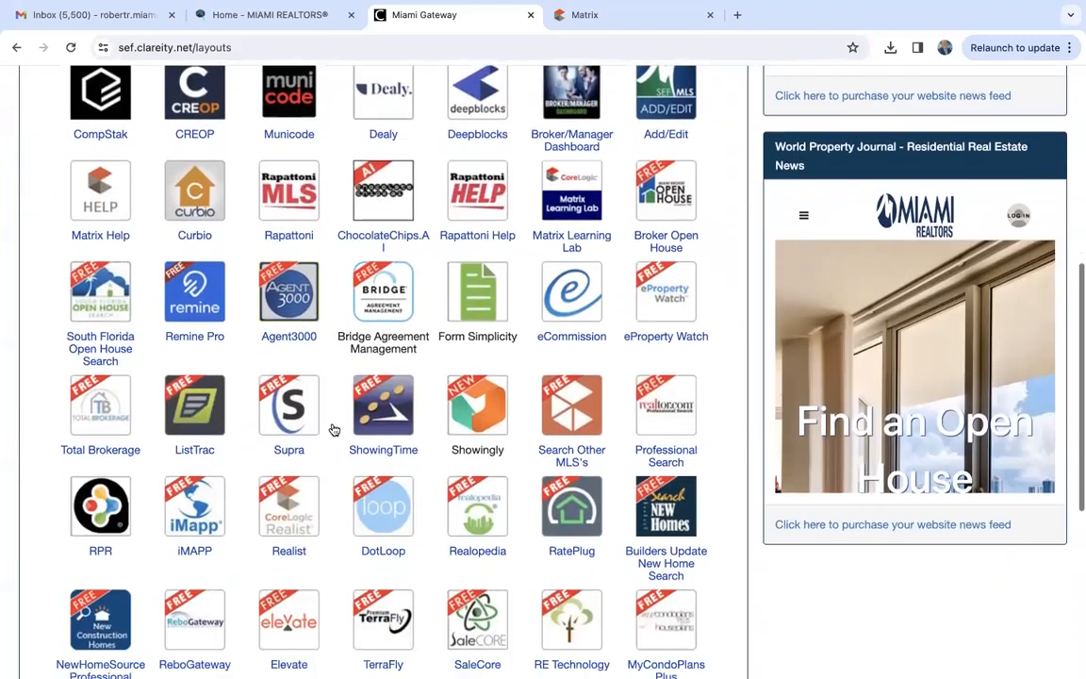
scroll(334, 430, "up", 1)
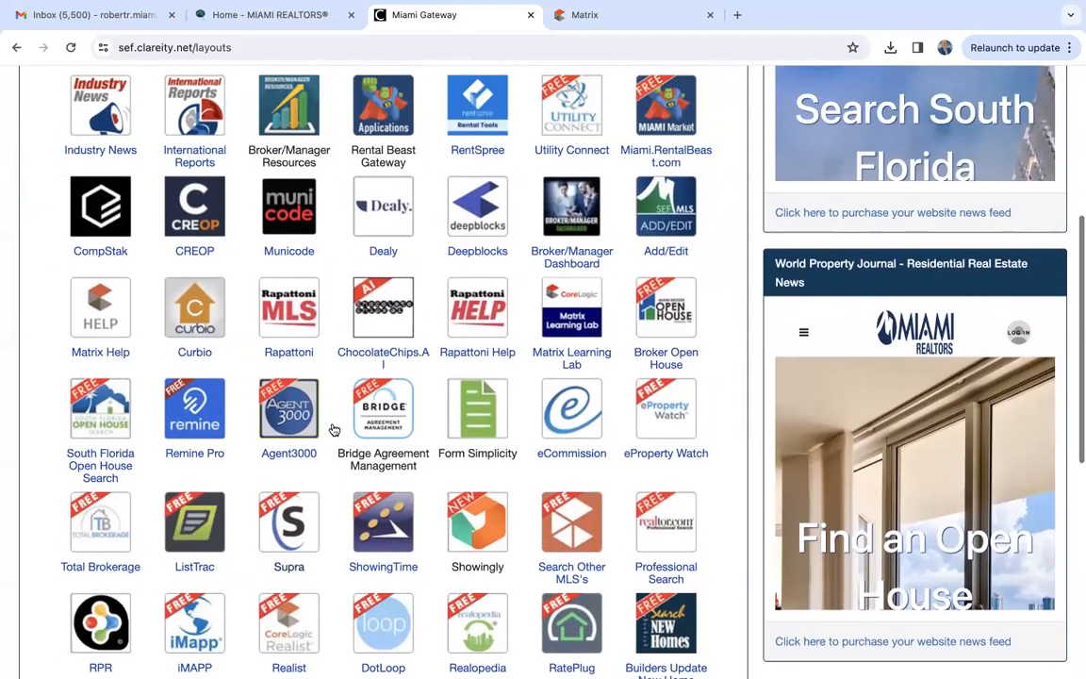
scroll(334, 430, "down", 3)
scroll(334, 430, "down", 1)
scroll(333, 430, "up", 2)
scroll(334, 430, "up", 5)
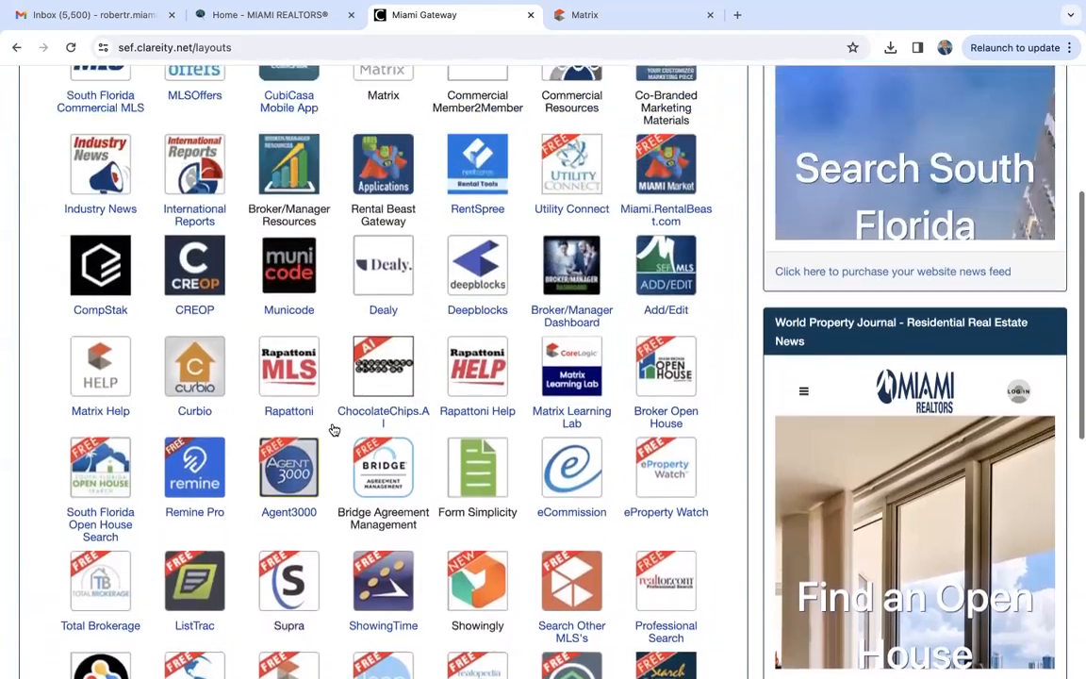
scroll(334, 430, "up", 1)
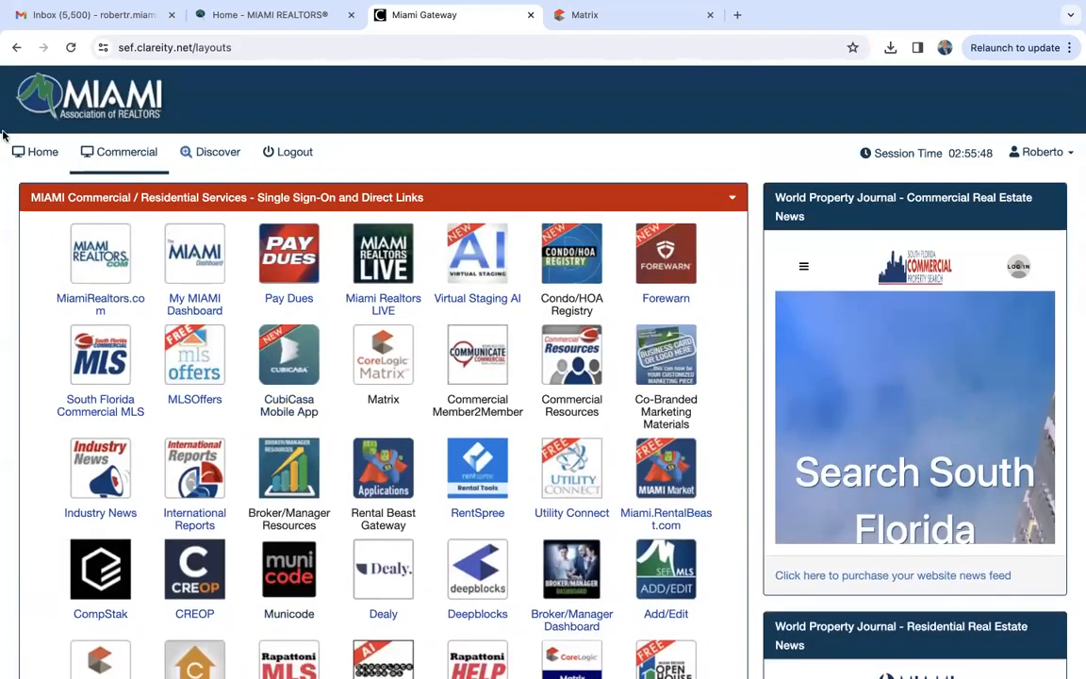
- Open the Miami Gateway Home page and look through the Miami Services single sign-on applications
left_click(113, 176)
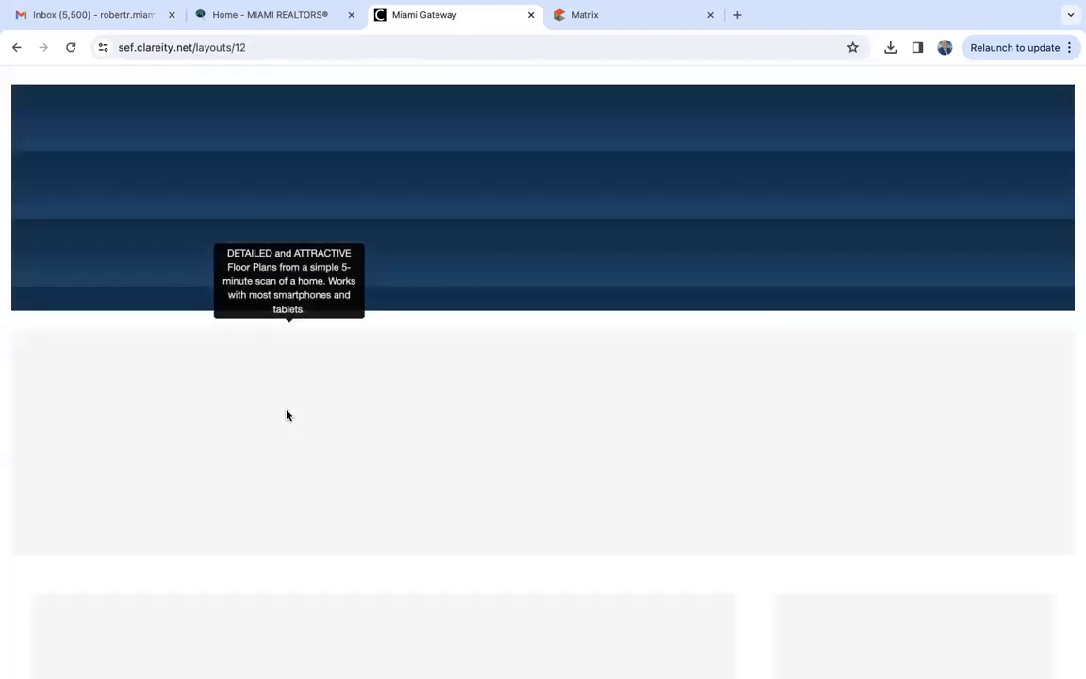
scroll(319, 487, "down", 3)
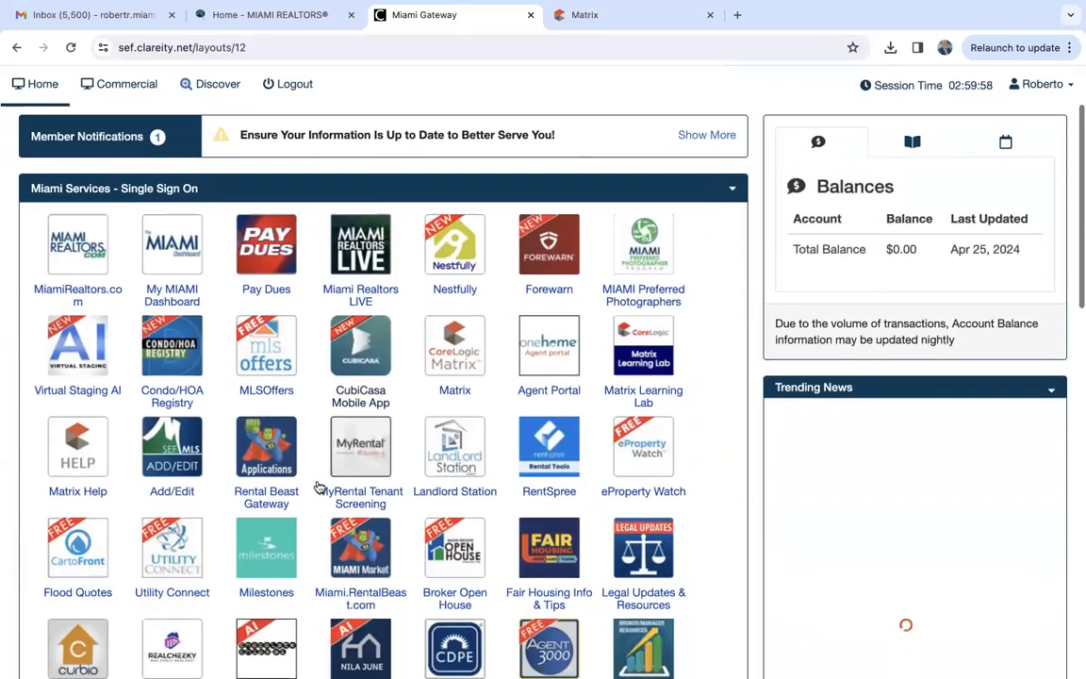
scroll(319, 487, "down", 3)
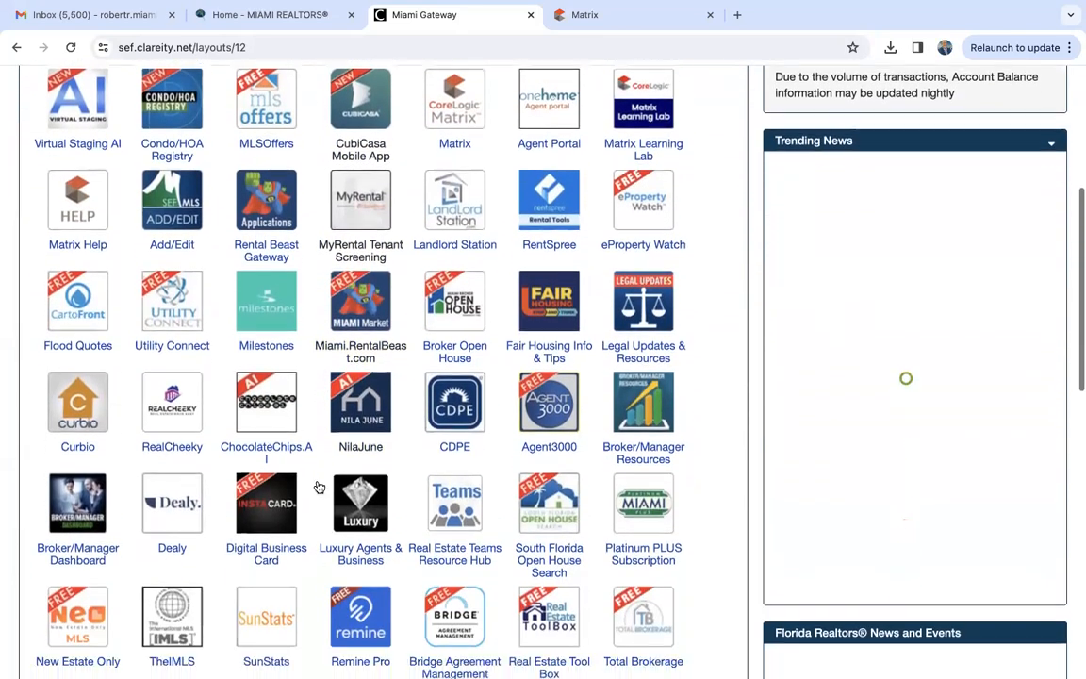
scroll(319, 487, "down", 3)
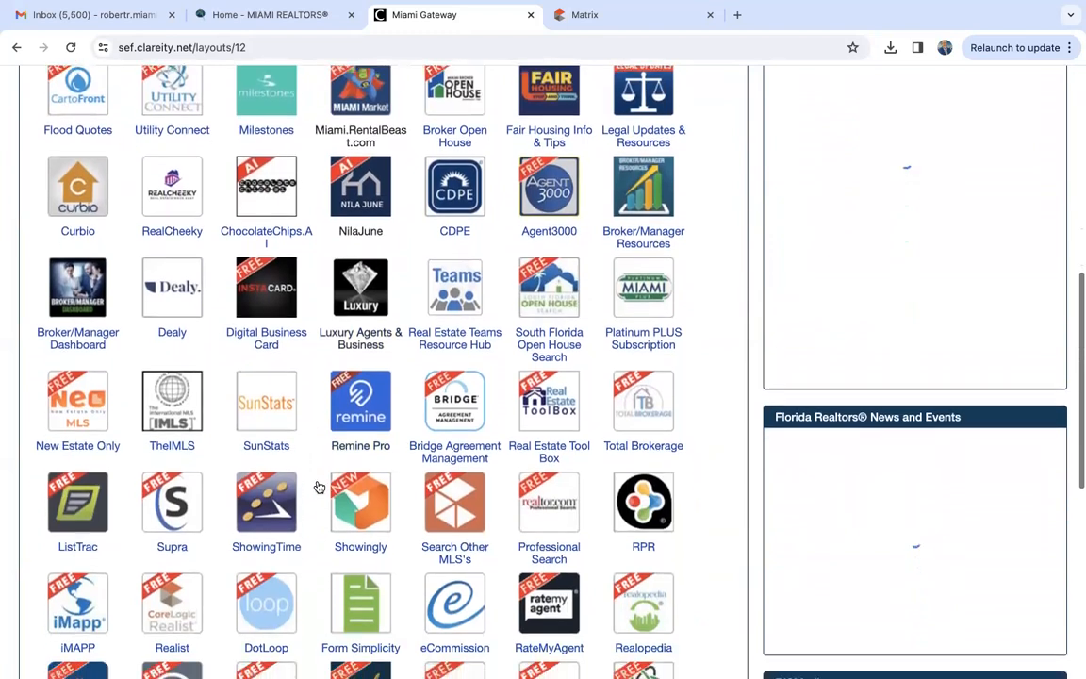
scroll(317, 487, "down", 2)
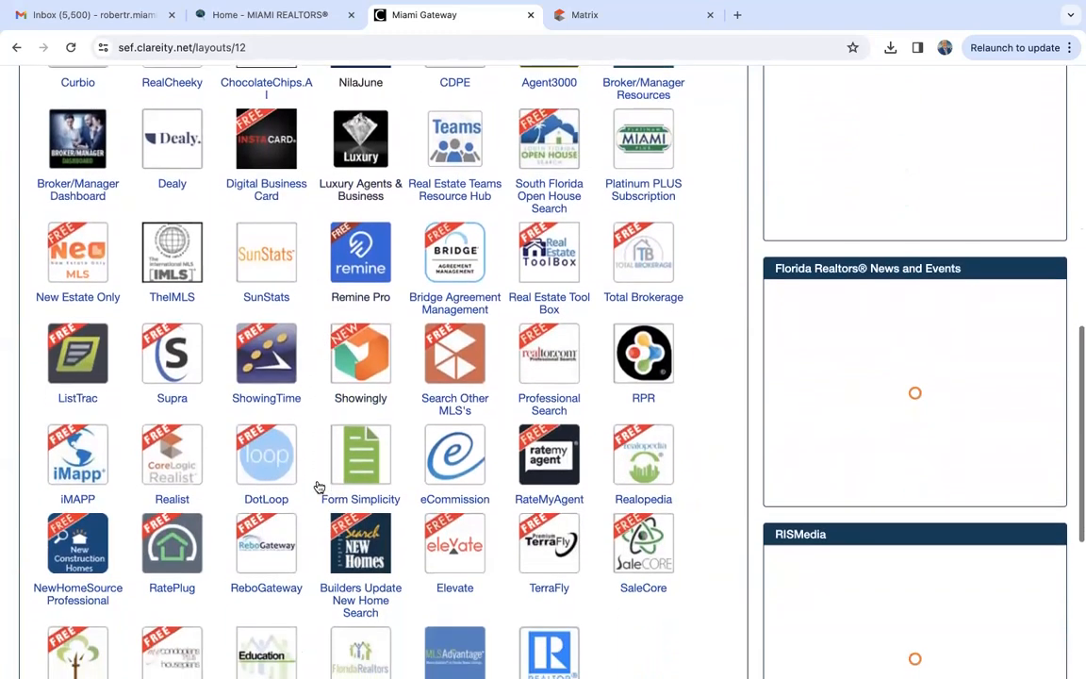
scroll(319, 487, "down", 1)
scroll(319, 486, "up", 1)
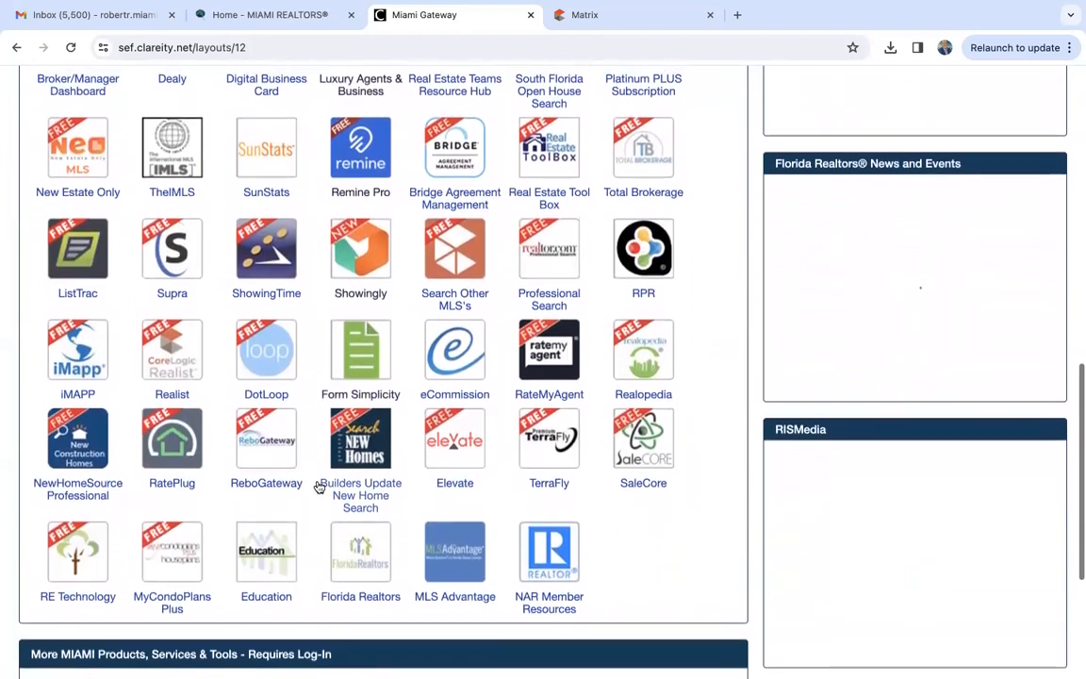
scroll(318, 486, "up", 8)
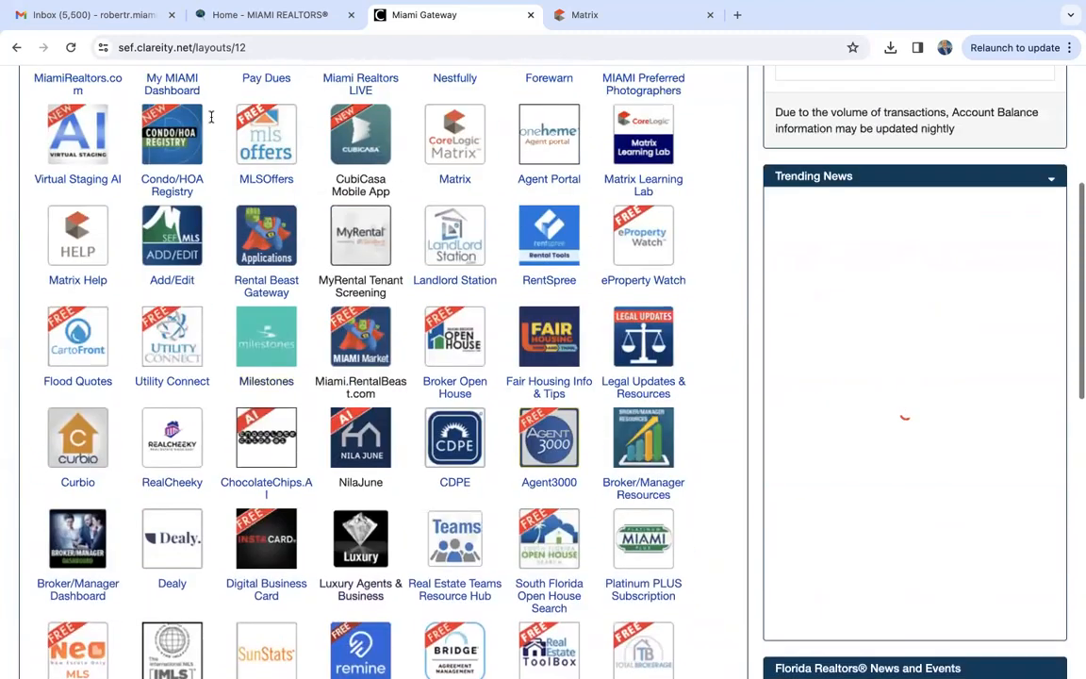
- Switch to the MIAMI REALTORS website and search it for "imls"
left_click(275, 17)
scroll(198, 271, "up", 5)
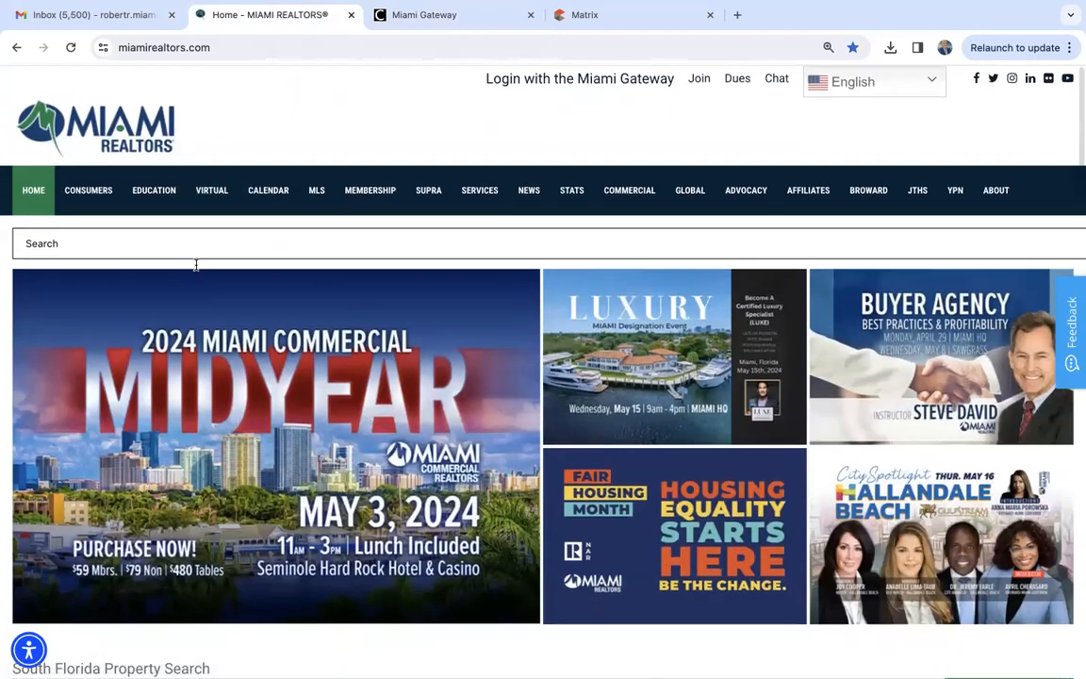
left_click(106, 244)
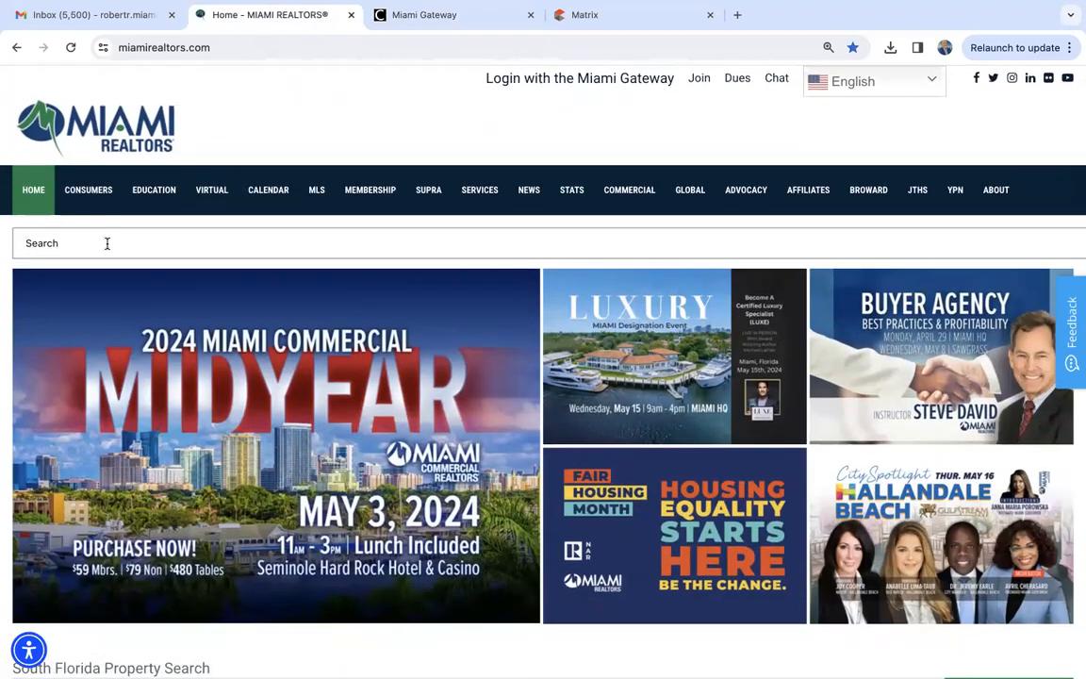
type("imls")
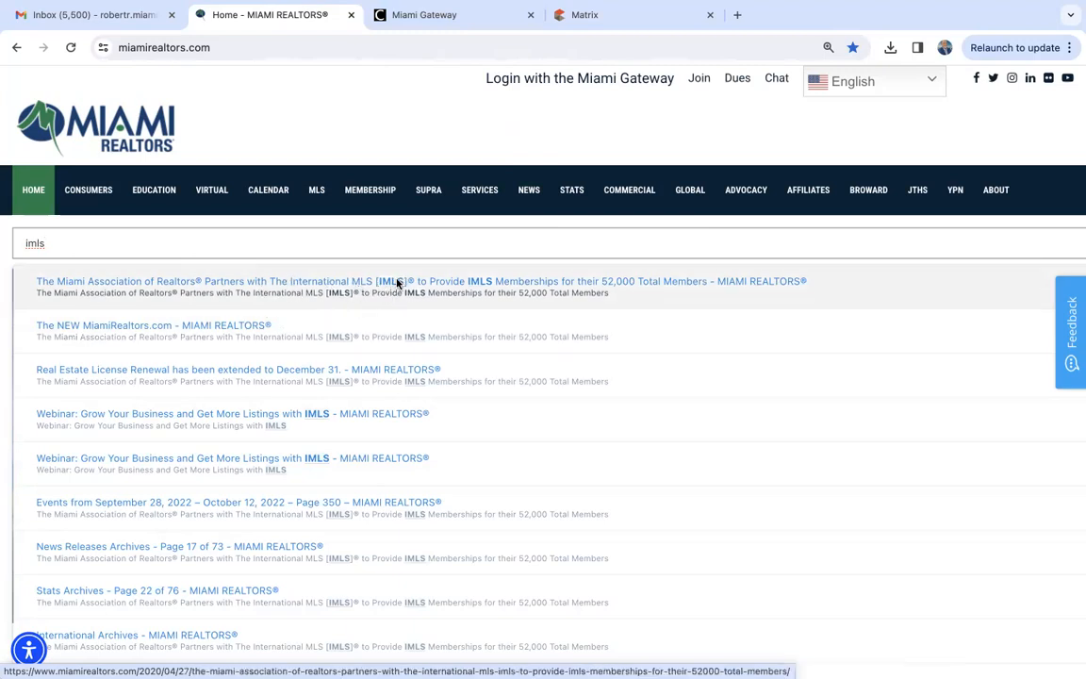
- Return to the Miami Gateway and locate the MLS Advantage application, checking its description
left_click(471, 16)
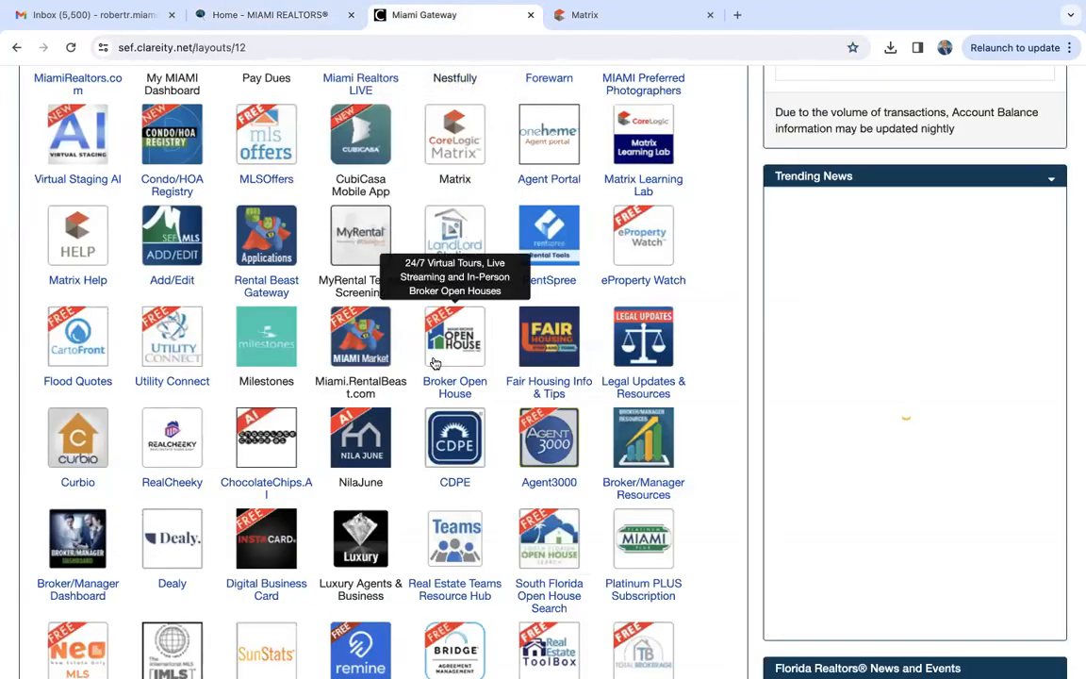
scroll(434, 363, "down", 6)
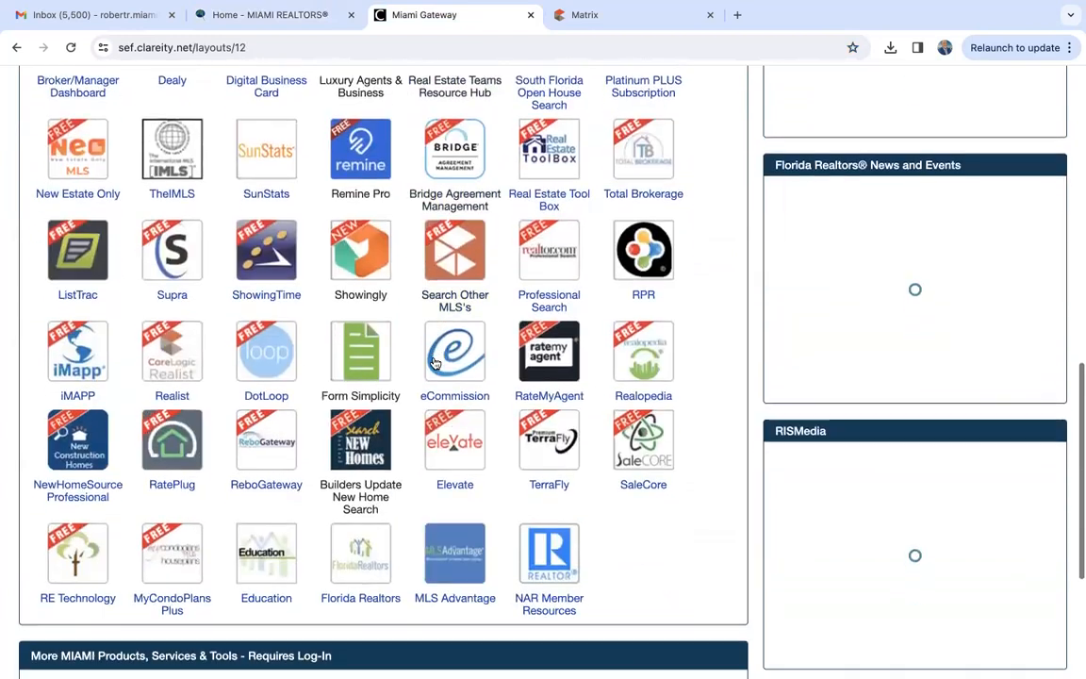
scroll(434, 363, "down", 2)
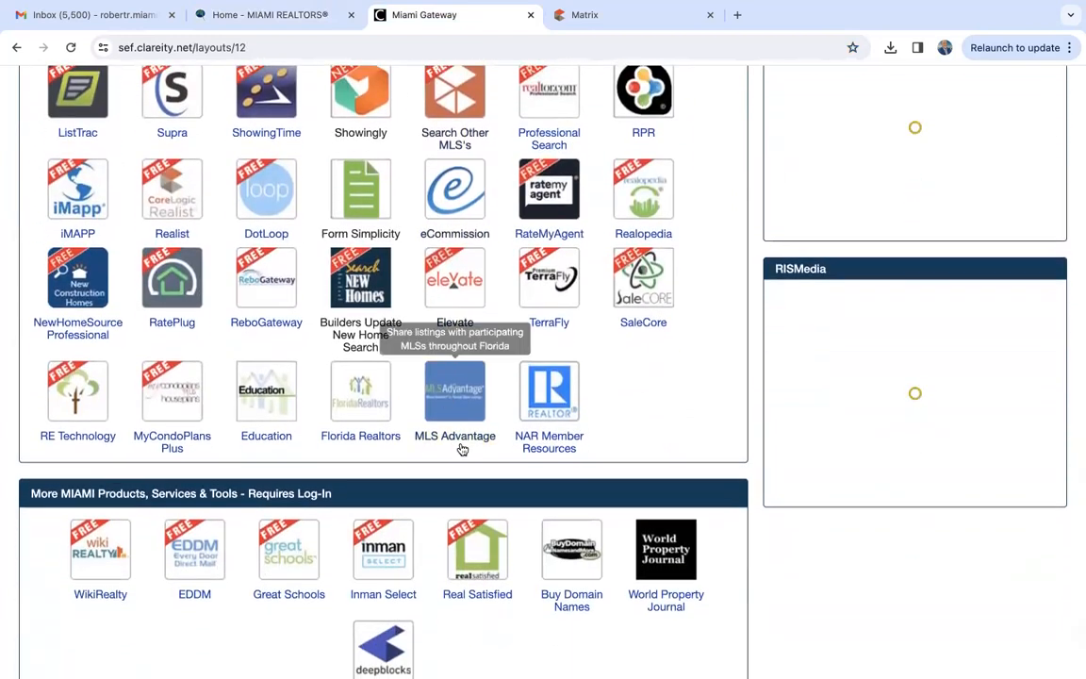
scroll(483, 359, "up", 7)
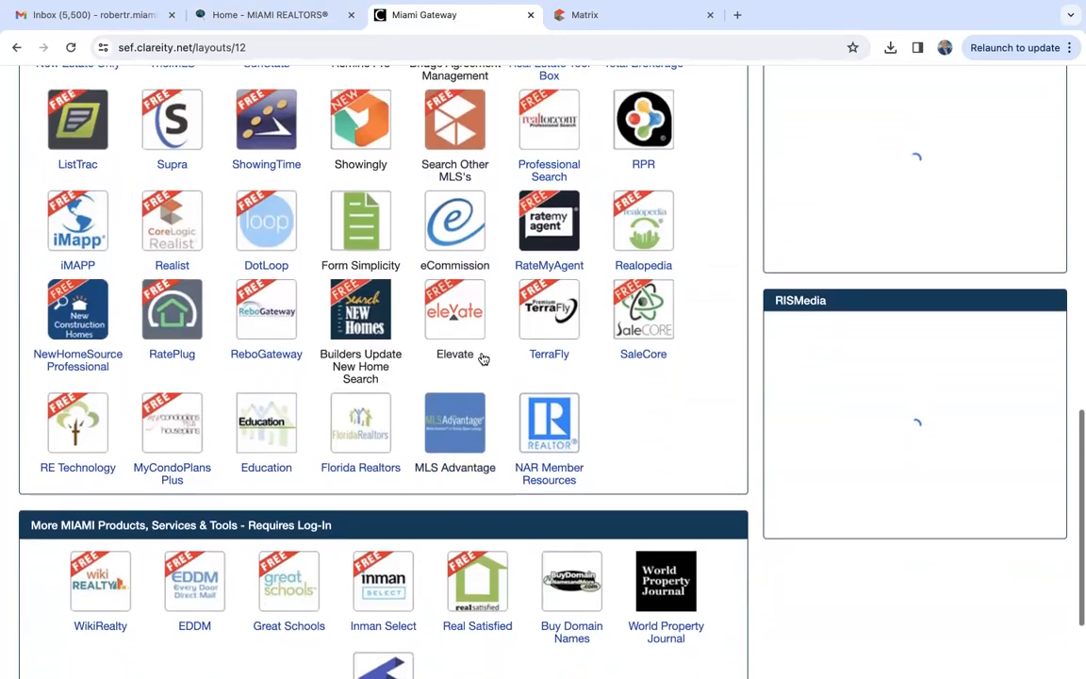
scroll(483, 359, "down", 10)
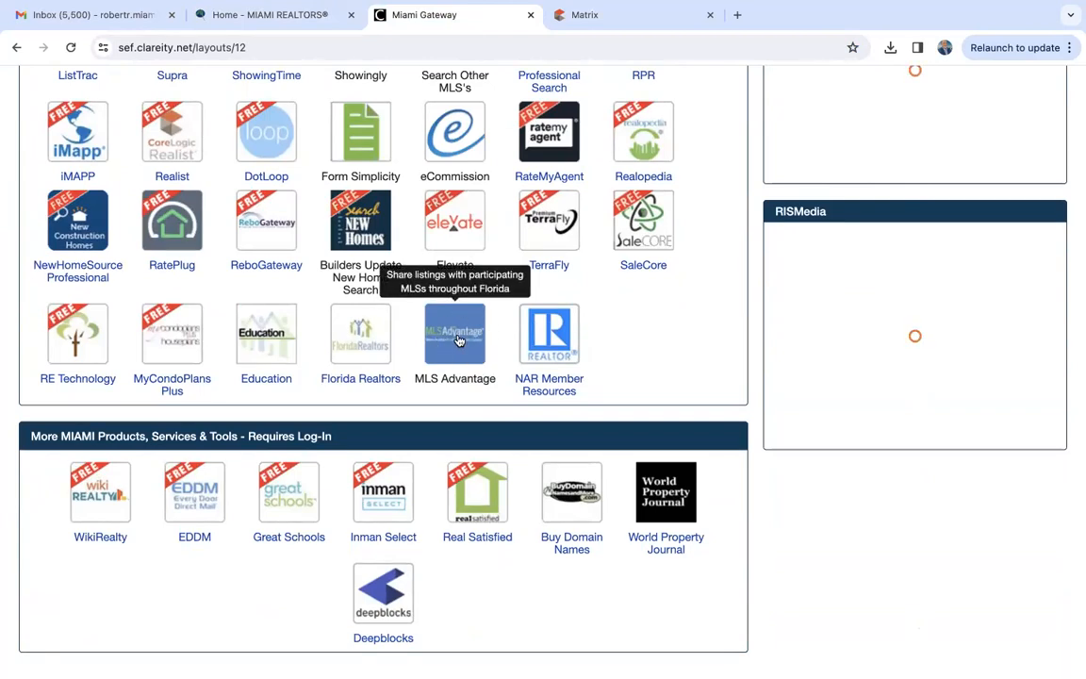
scroll(460, 341, "up", 3)
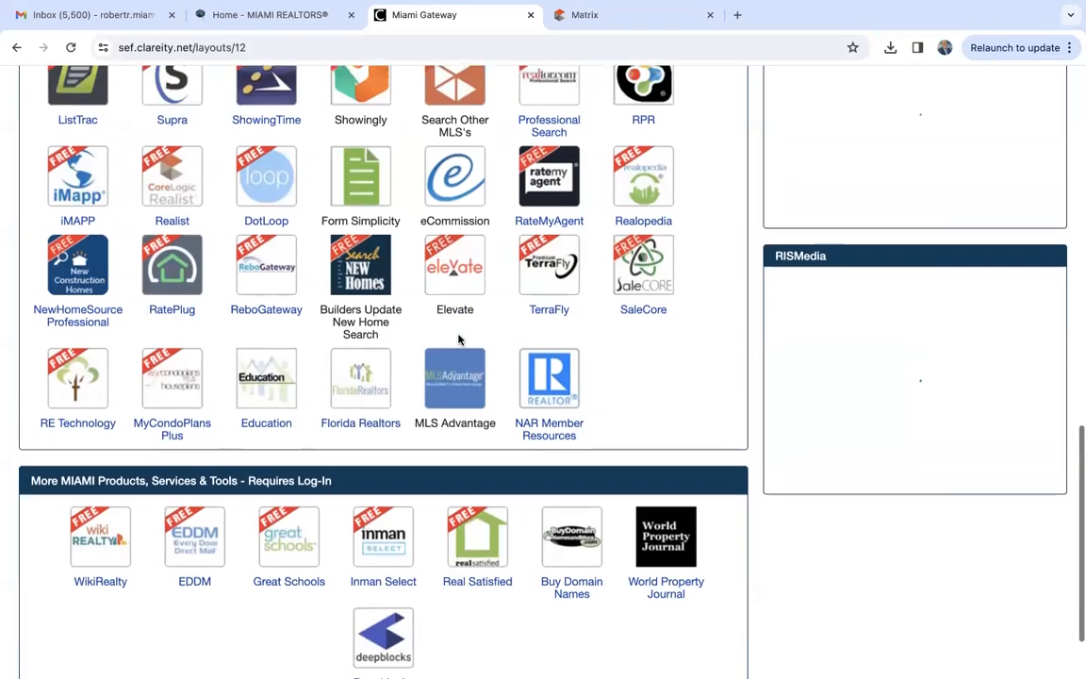
- Look through the Miami Services application icons on the Miami Gateway and check the description of TheIMLS
scroll(459, 341, "up", 3)
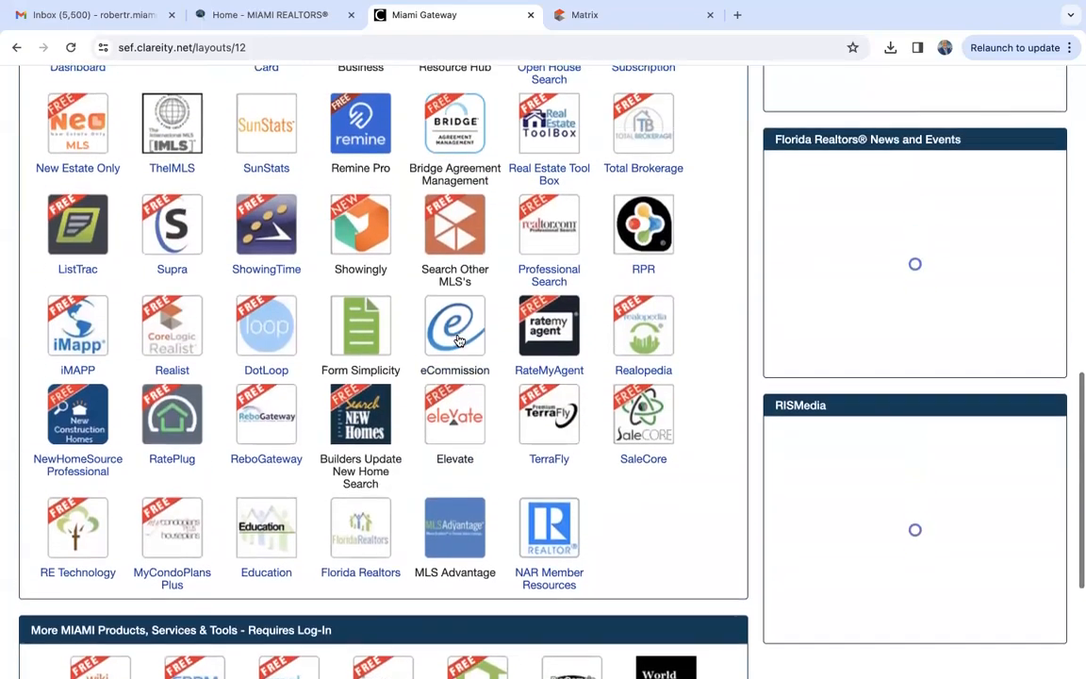
scroll(460, 341, "up", 1)
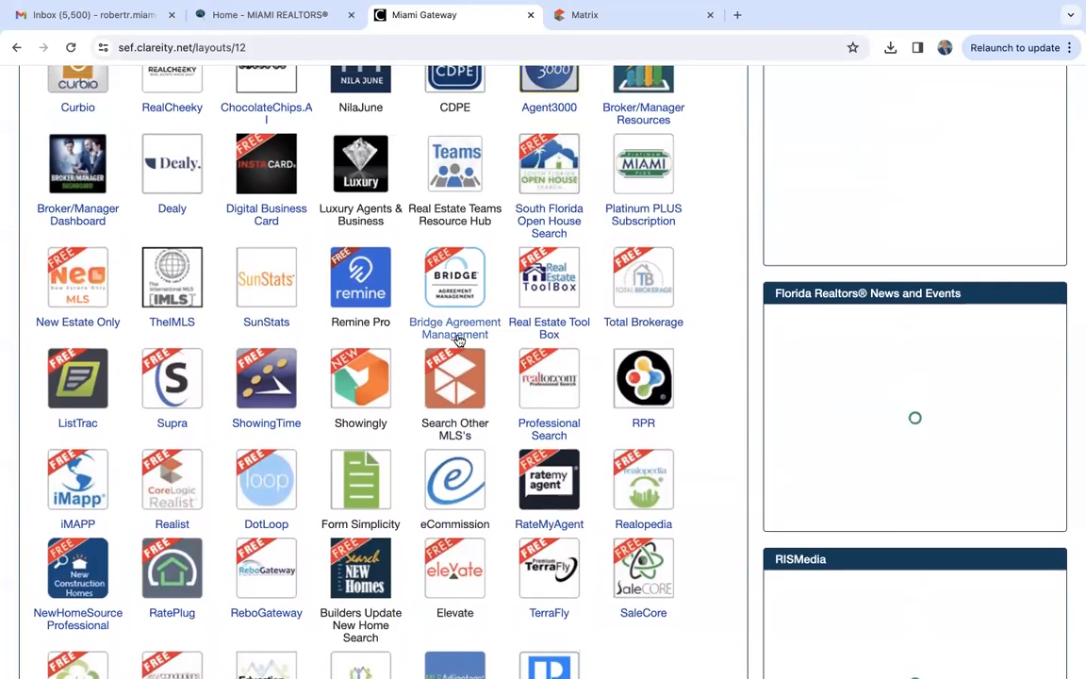
scroll(460, 341, "down", 3)
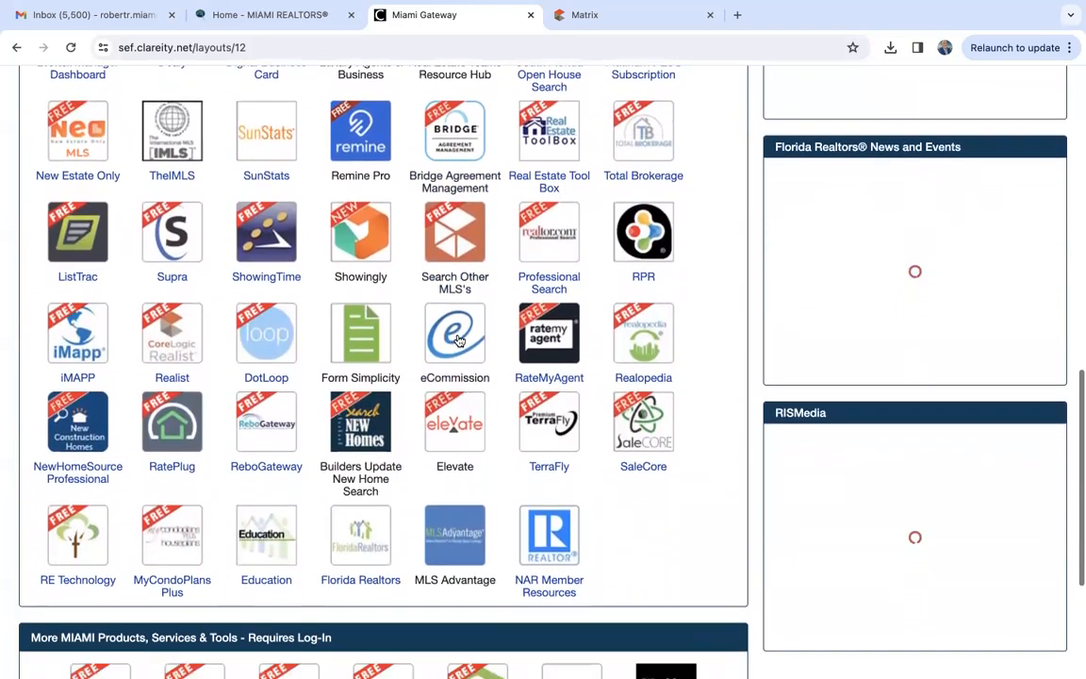
scroll(459, 341, "down", 2)
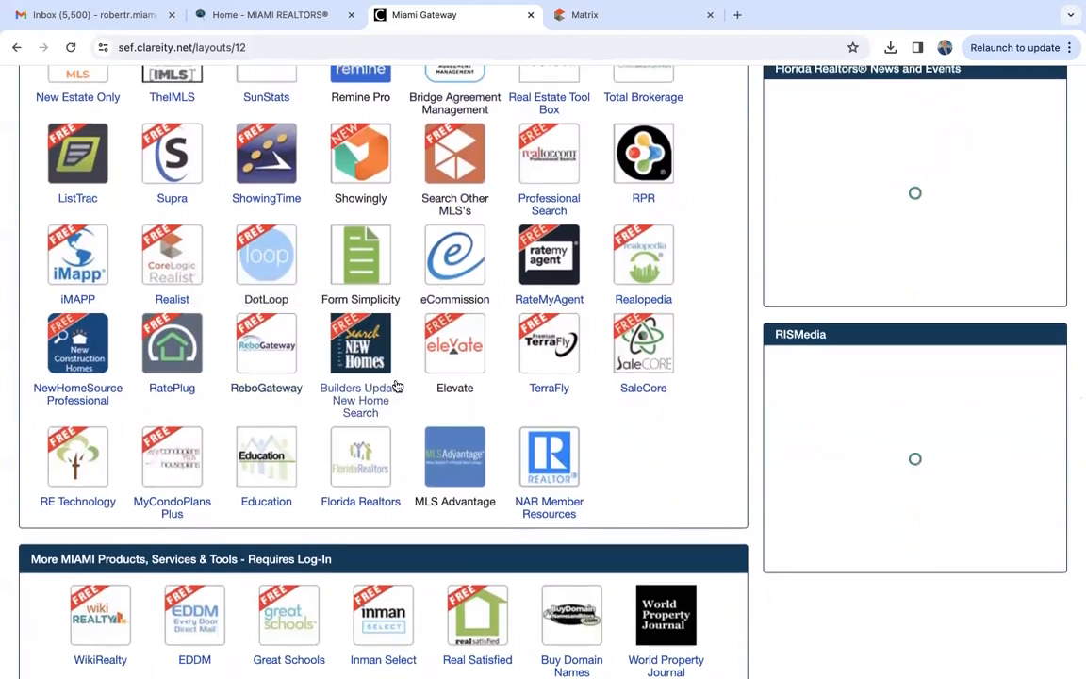
scroll(397, 386, "up", 2)
scroll(397, 386, "up", 2)
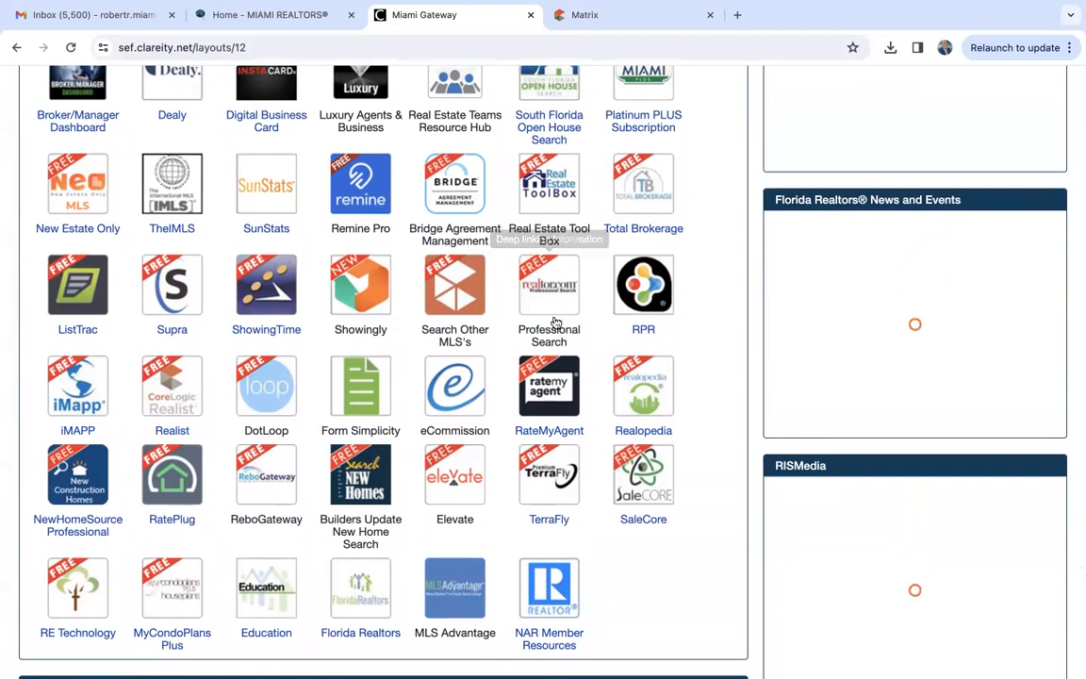
scroll(556, 323, "up", 1)
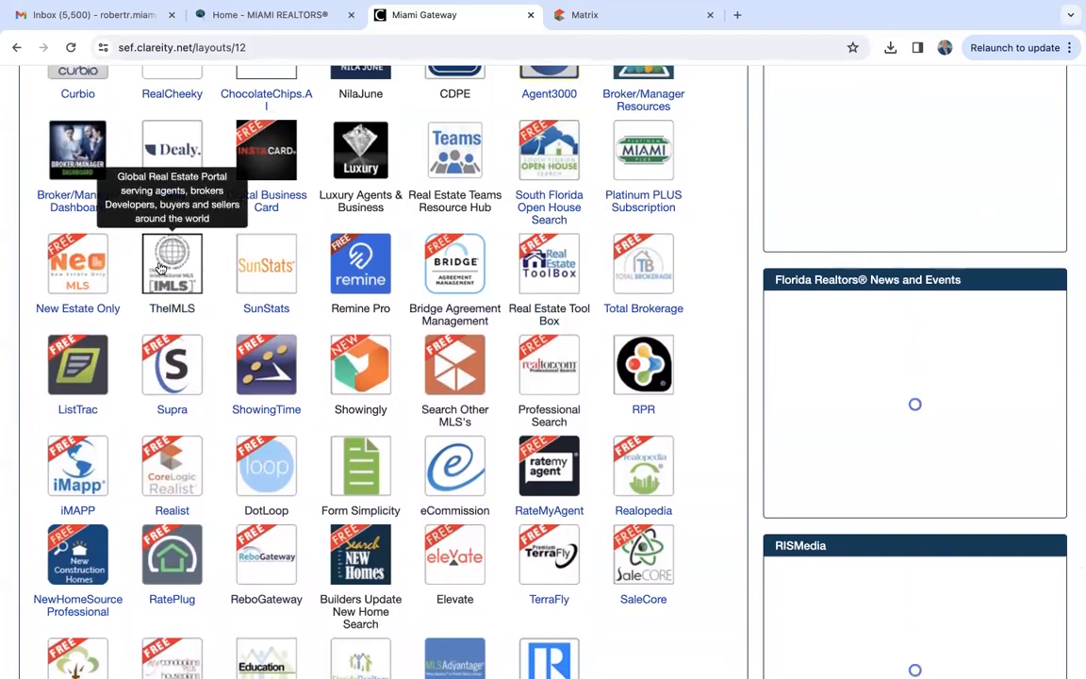
scroll(493, 228, "up", 4)
scroll(490, 229, "down", 3)
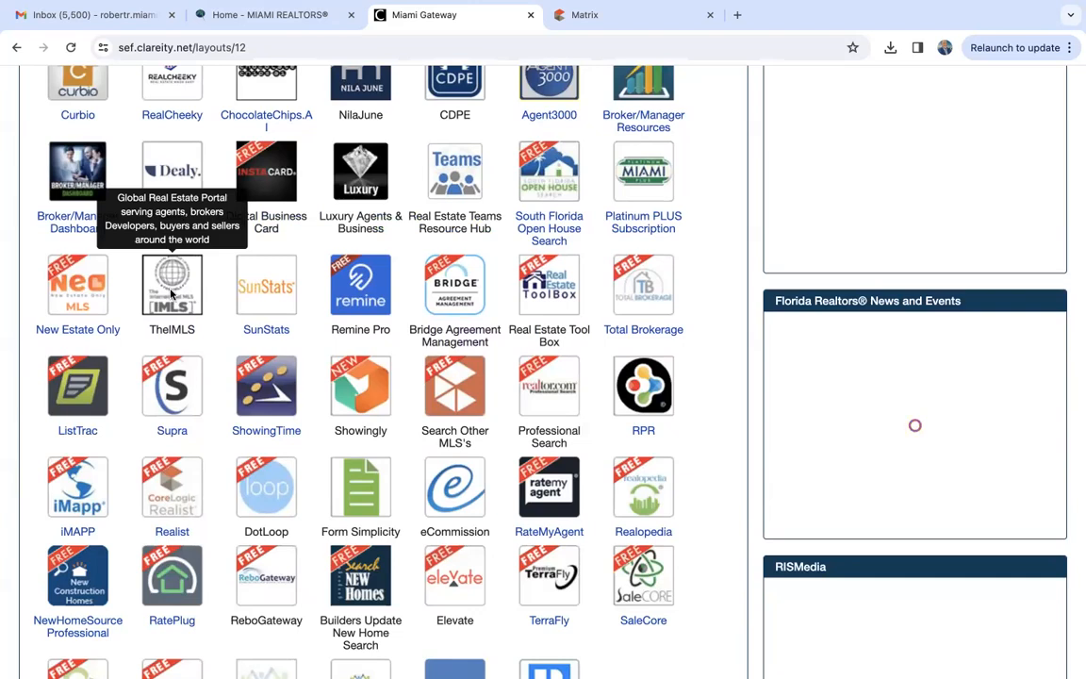
- Open TheIMLS from the gateway and look through its member welcome page
left_click(170, 294)
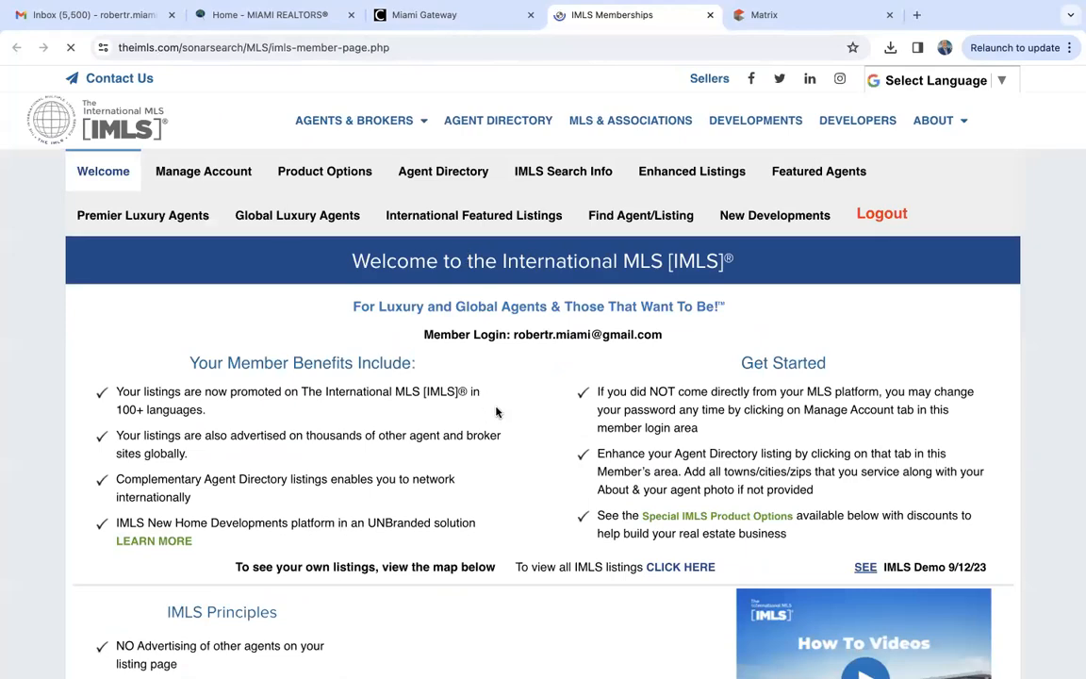
scroll(496, 412, "down", 5)
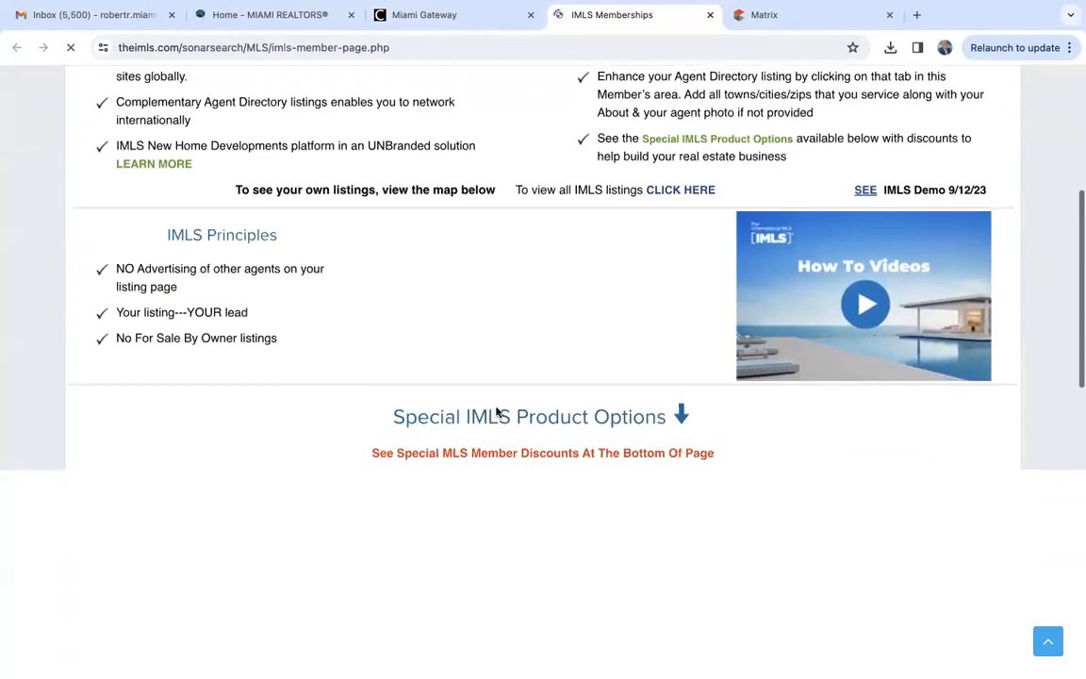
scroll(496, 413, "up", 5)
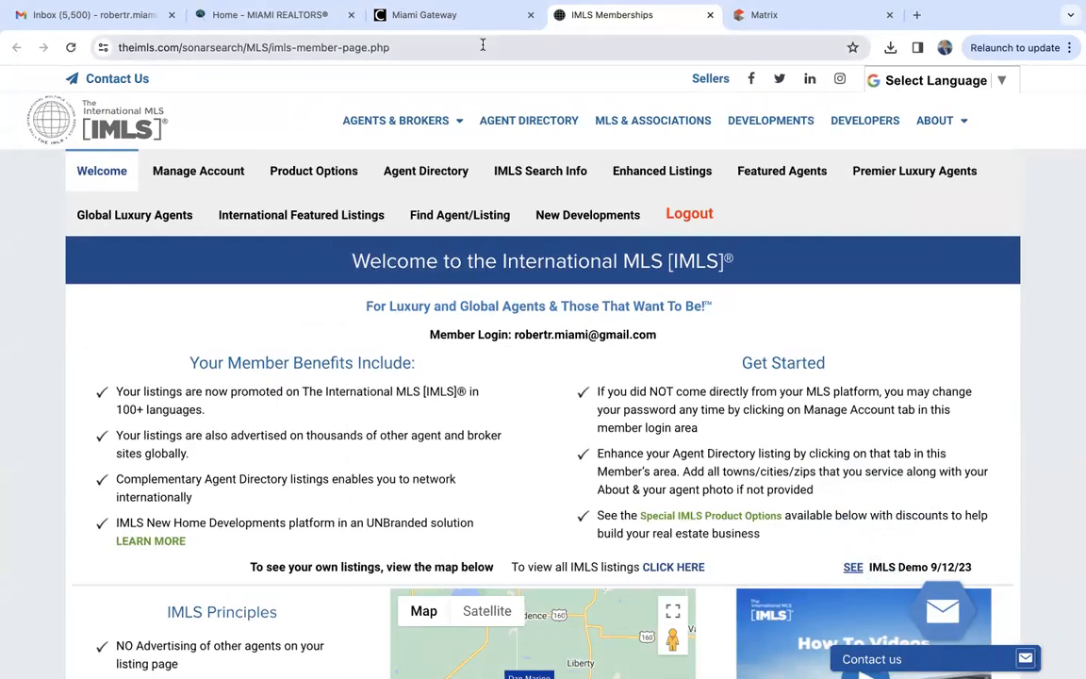
- Switch back to Matrix, open the RE1/RE2 Single Family/Condo residential search, and look over its criteria fields
left_click(786, 19)
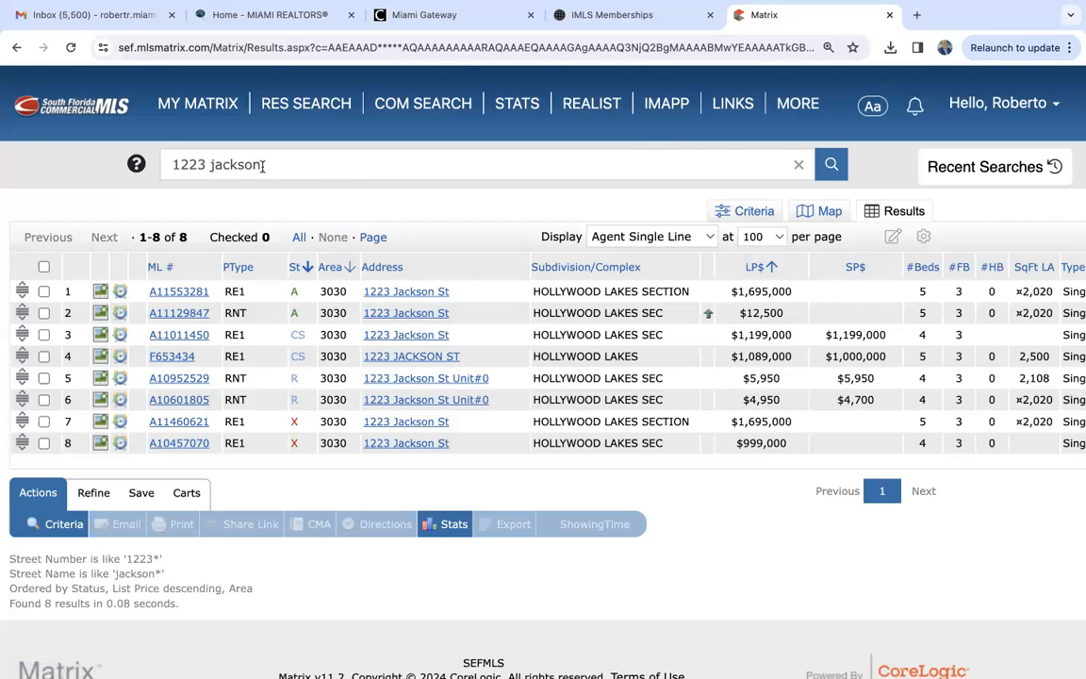
mouse_move(297, 110)
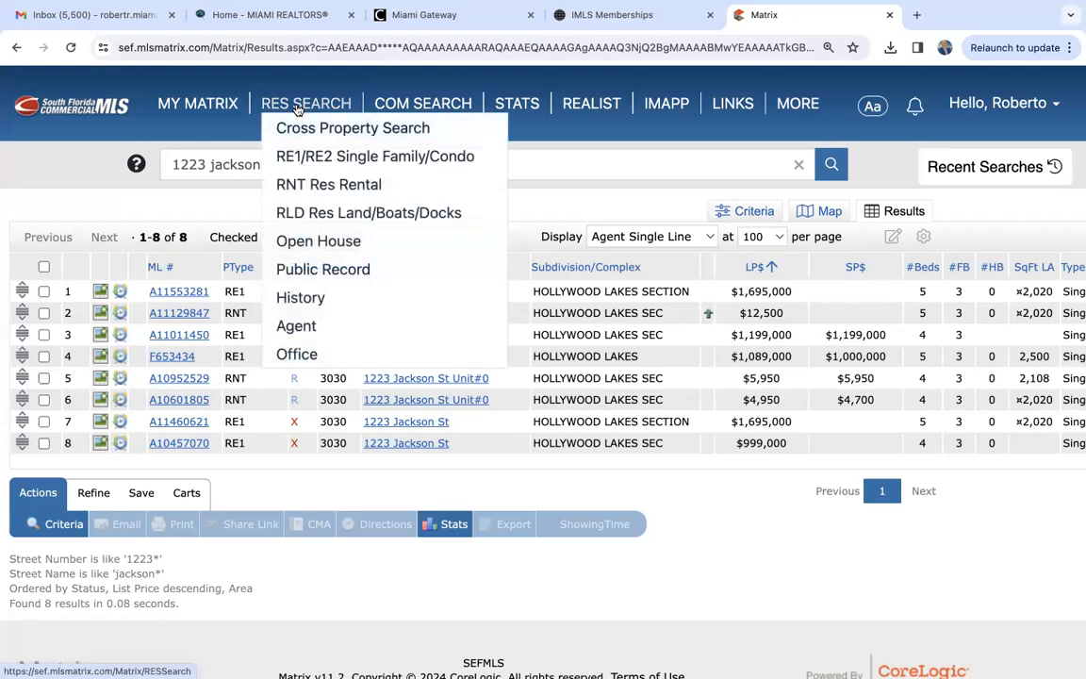
left_click(311, 160)
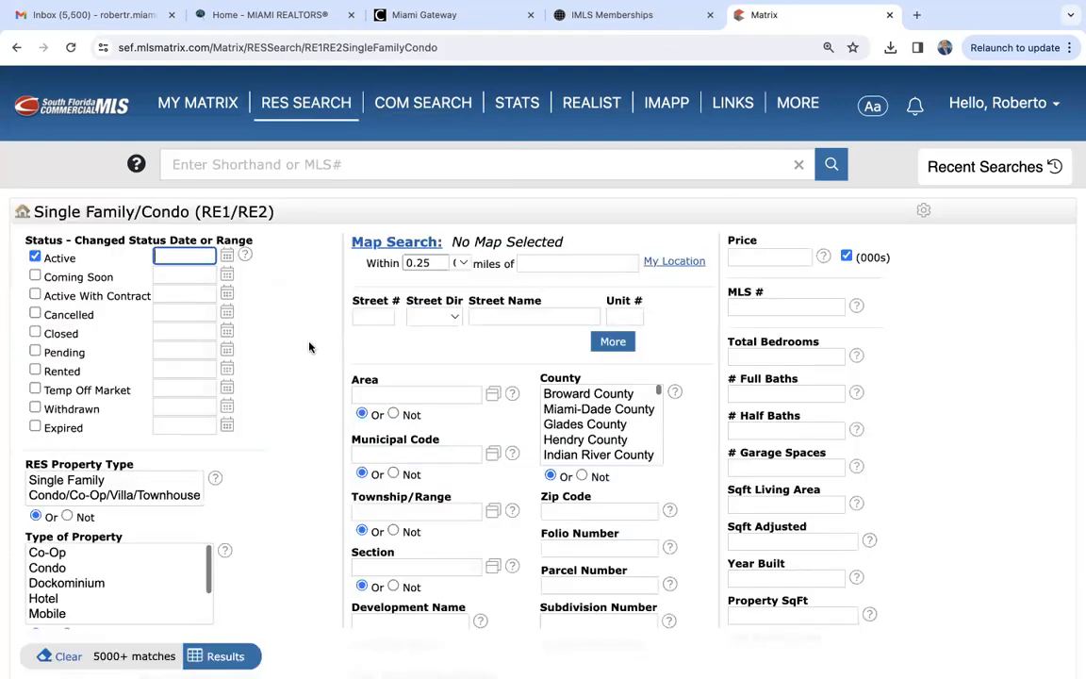
scroll(310, 348, "down", 2)
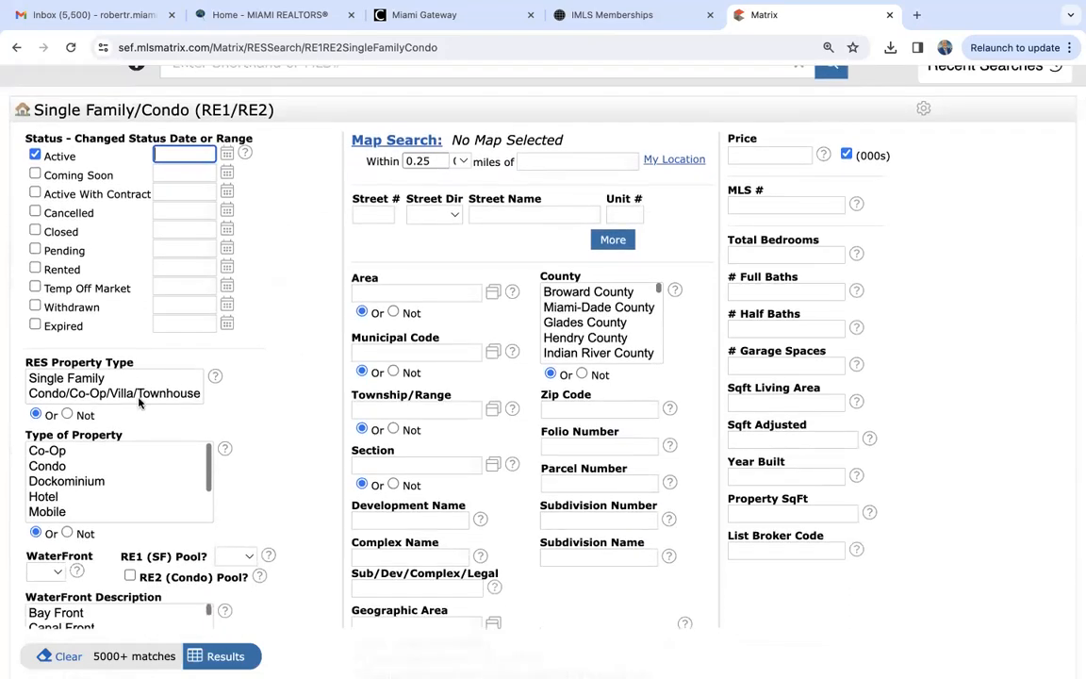
scroll(215, 408, "down", 1)
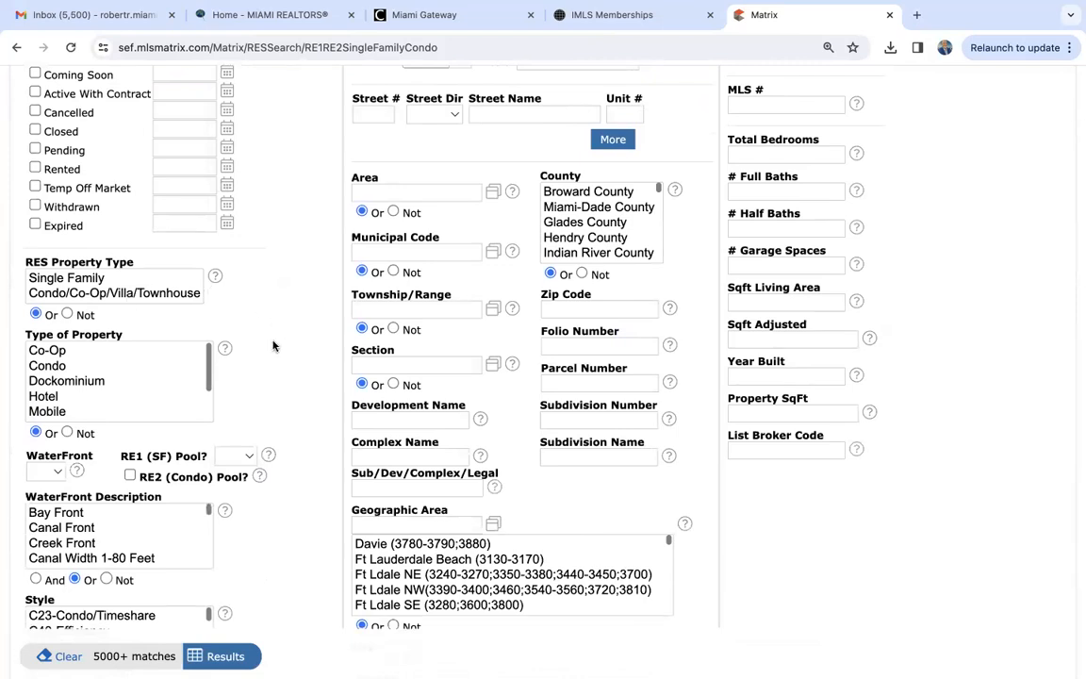
scroll(272, 346, "up", 5)
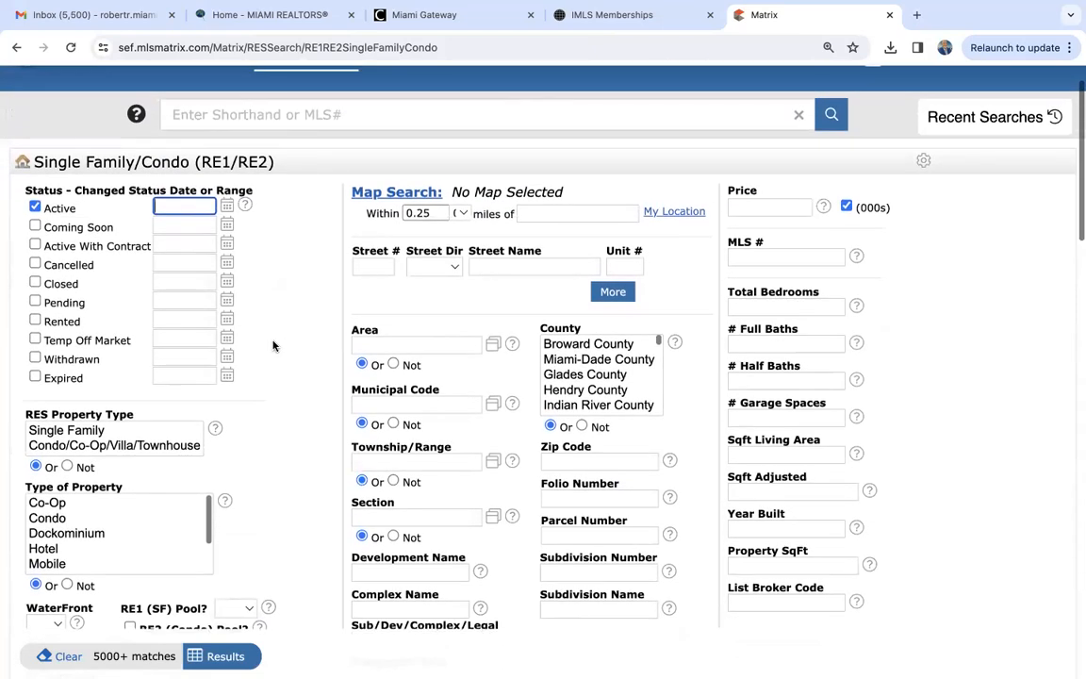
scroll(273, 346, "down", 5)
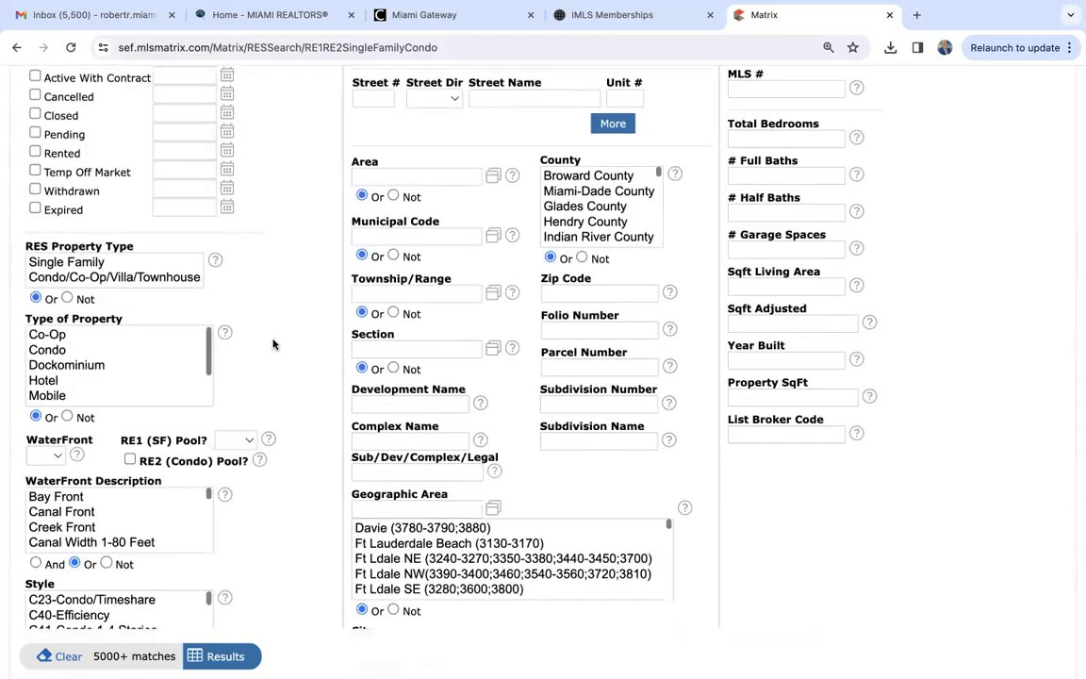
- Try selecting Single and Townhouse together as the type of property, and leave only Single selected
scroll(65, 356, "down", 2)
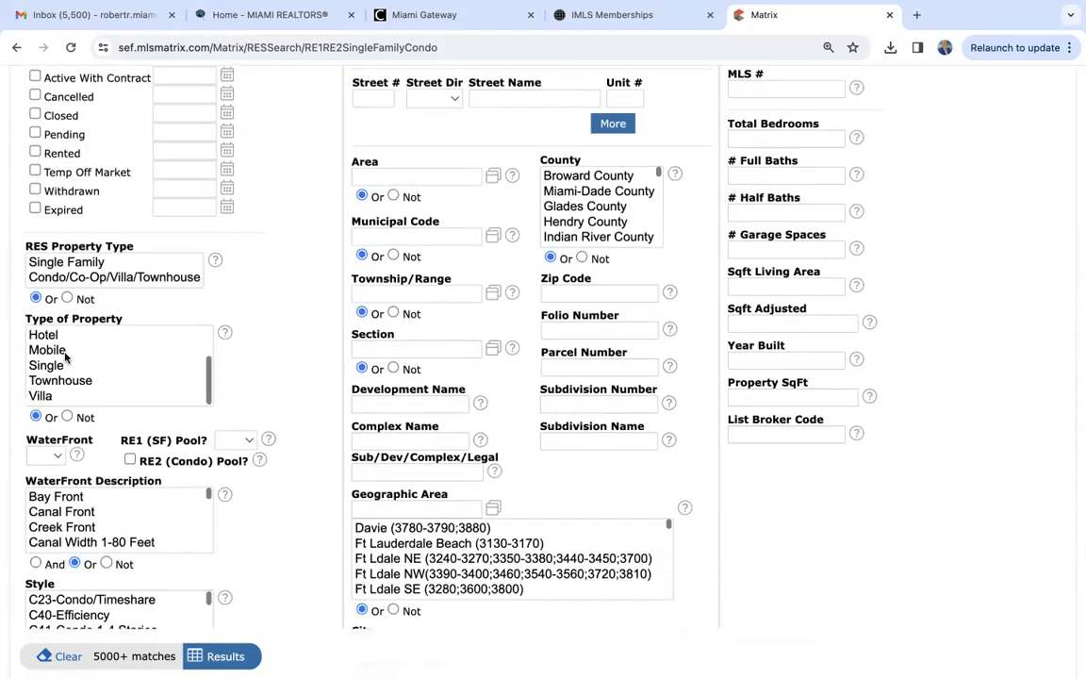
left_click(52, 365)
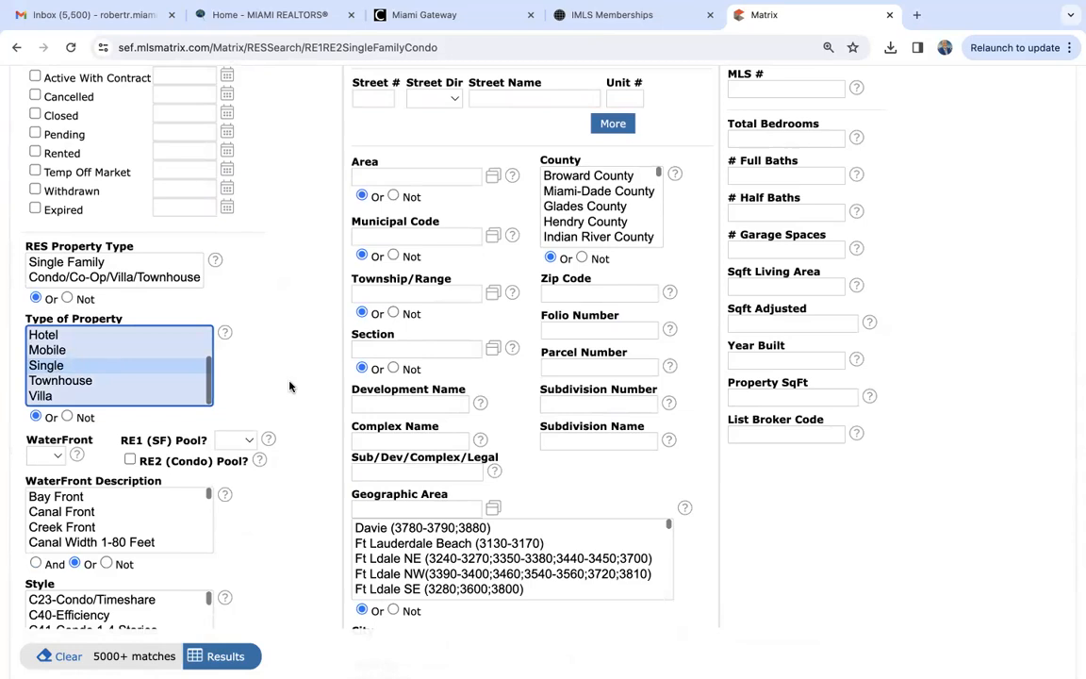
left_click(79, 382)
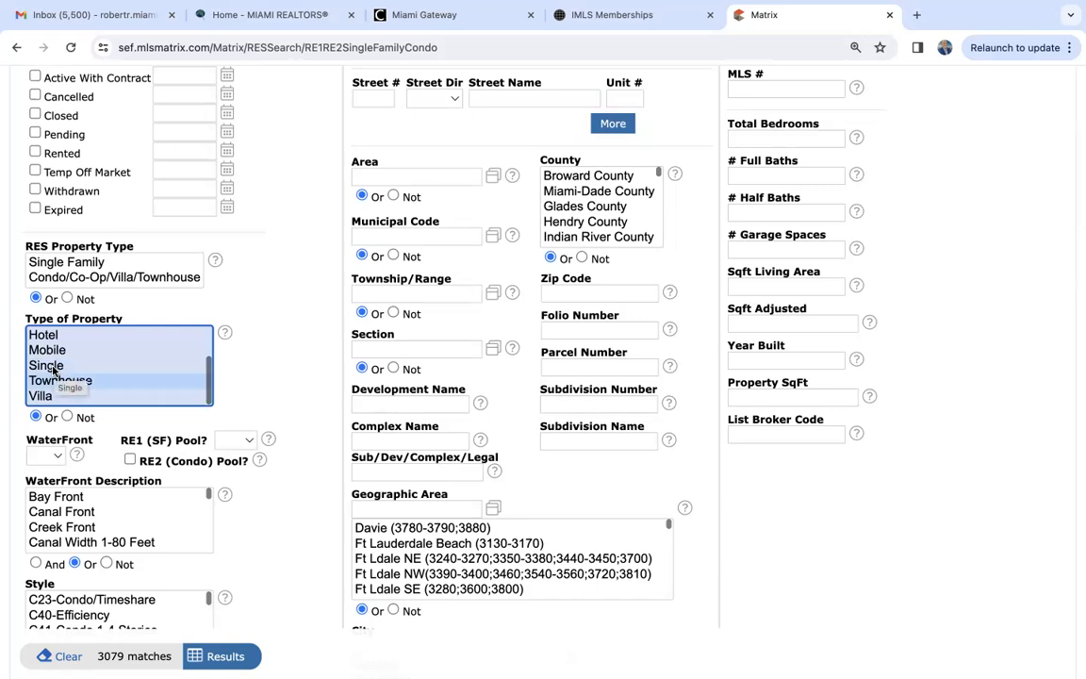
left_click(52, 368, "super")
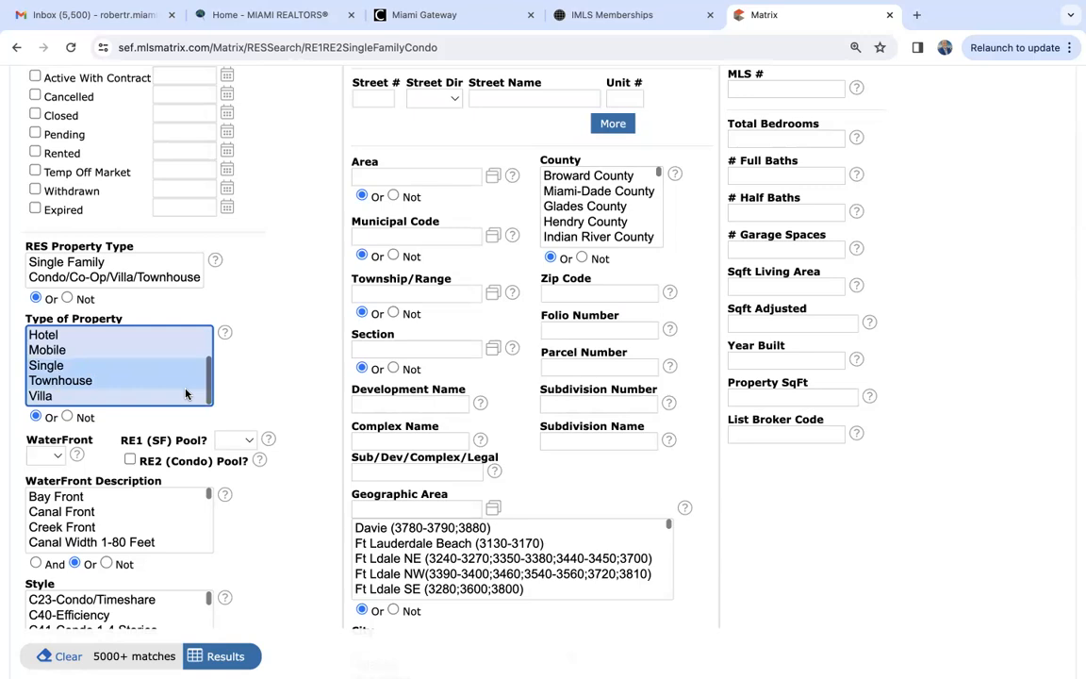
left_click(137, 379, "super")
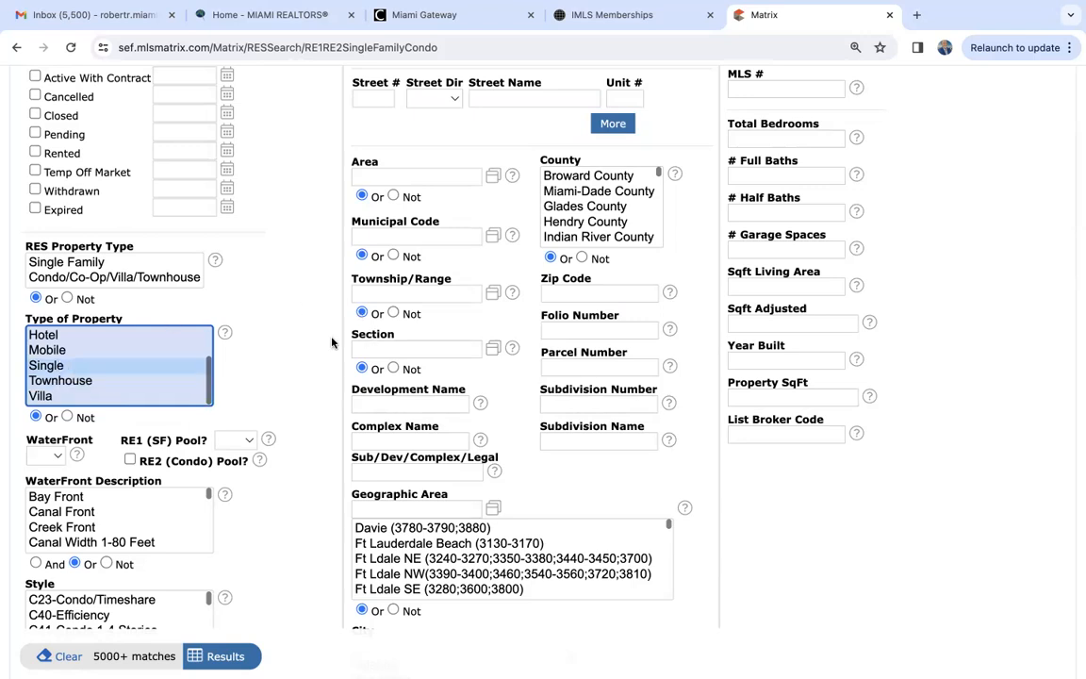
- View the available residential search types and return to the Single Family/Condo search form
scroll(301, 311, "up", 5)
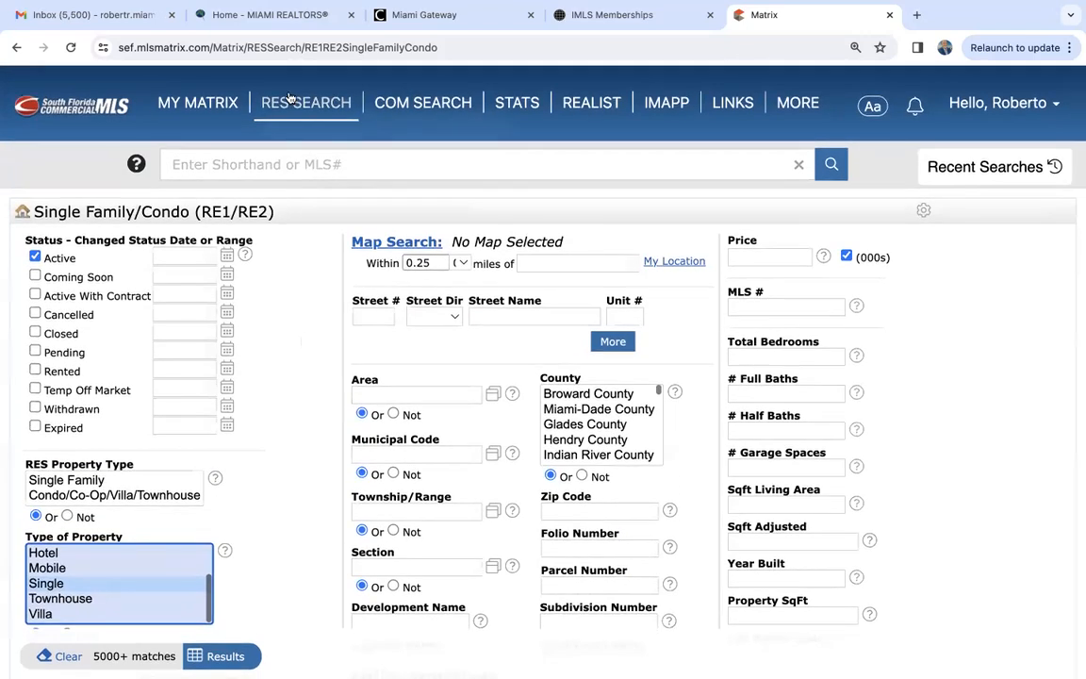
mouse_move(289, 97)
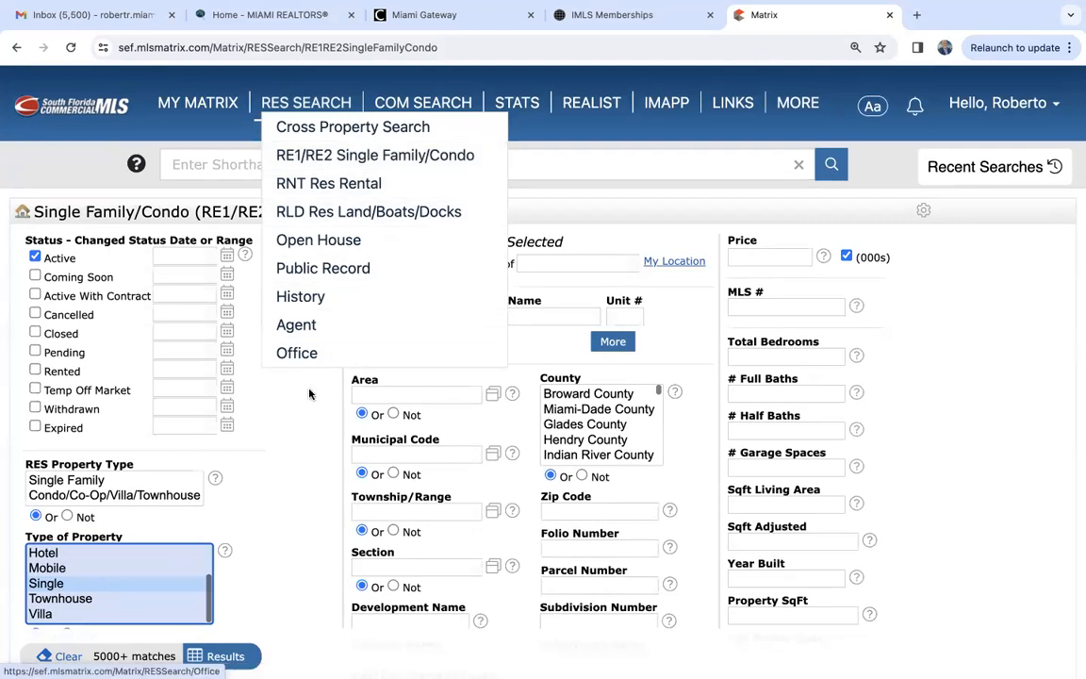
left_click(291, 429)
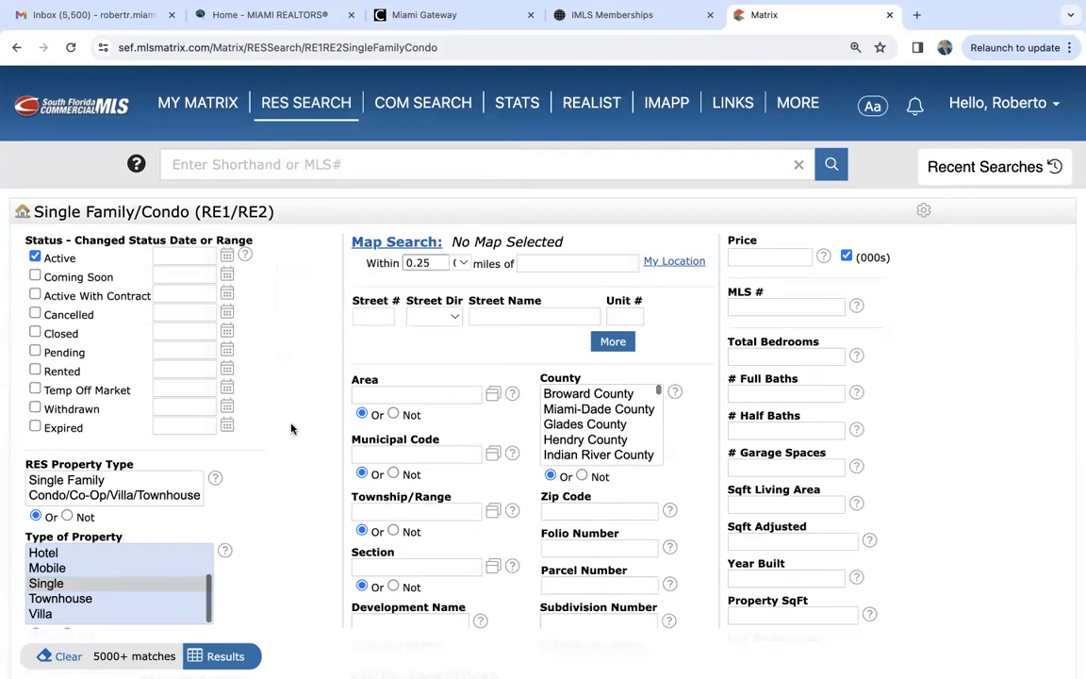
- Add the Coming Soon and Active With Contract statuses to the search and clear both again
scroll(290, 429, "down", 2)
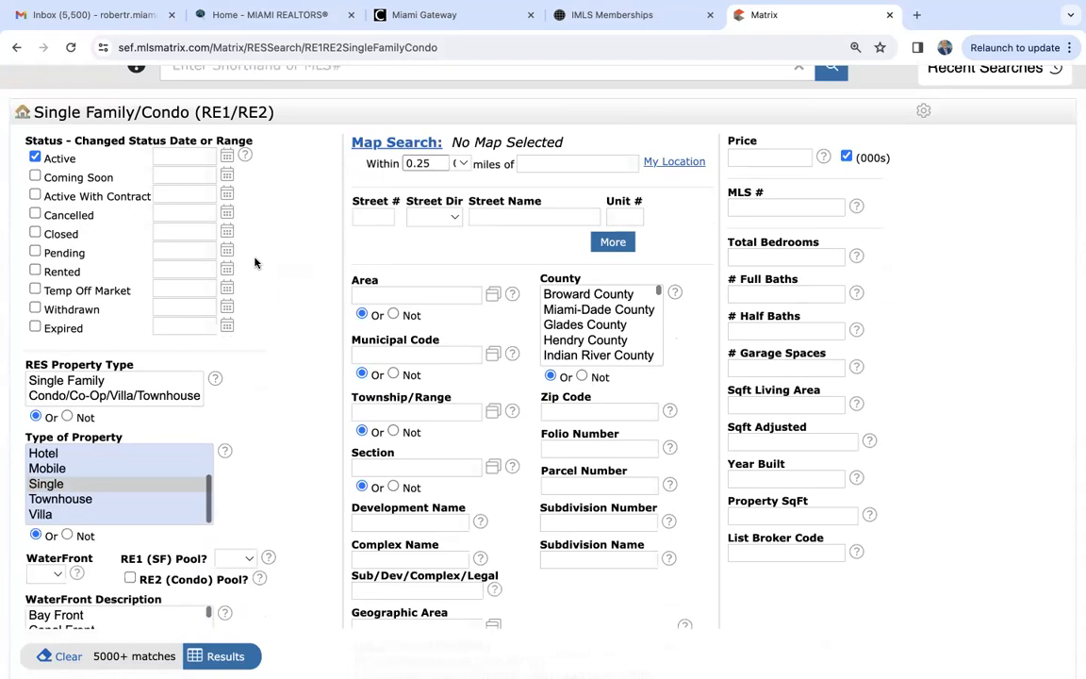
left_click(35, 178)
left_click(35, 195)
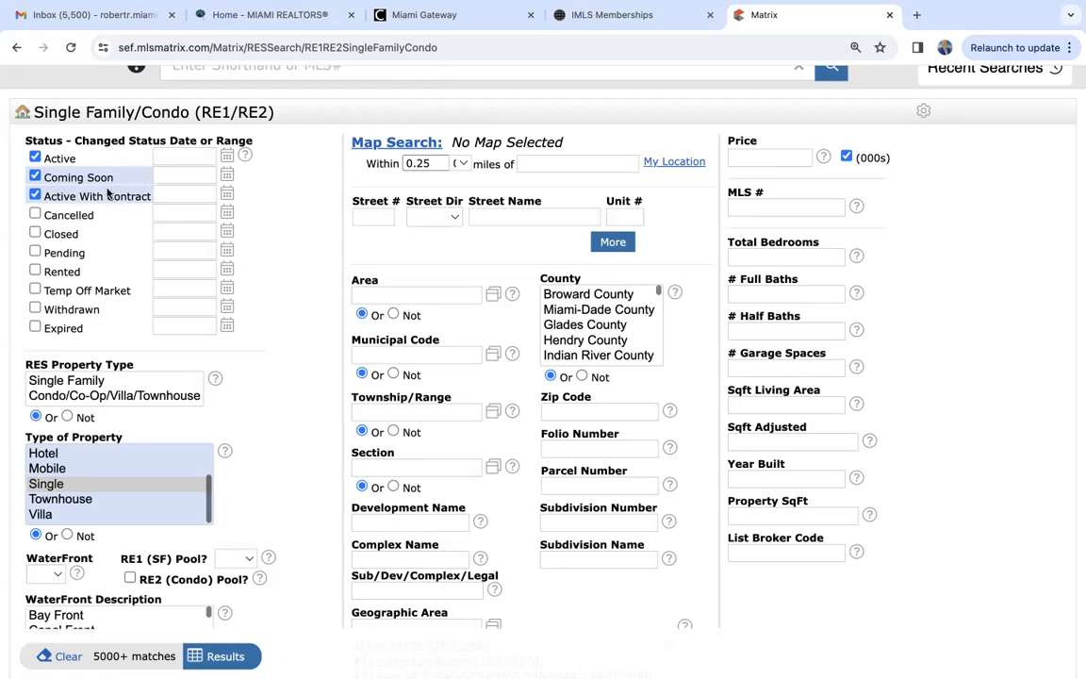
left_click(35, 178)
left_click(35, 195)
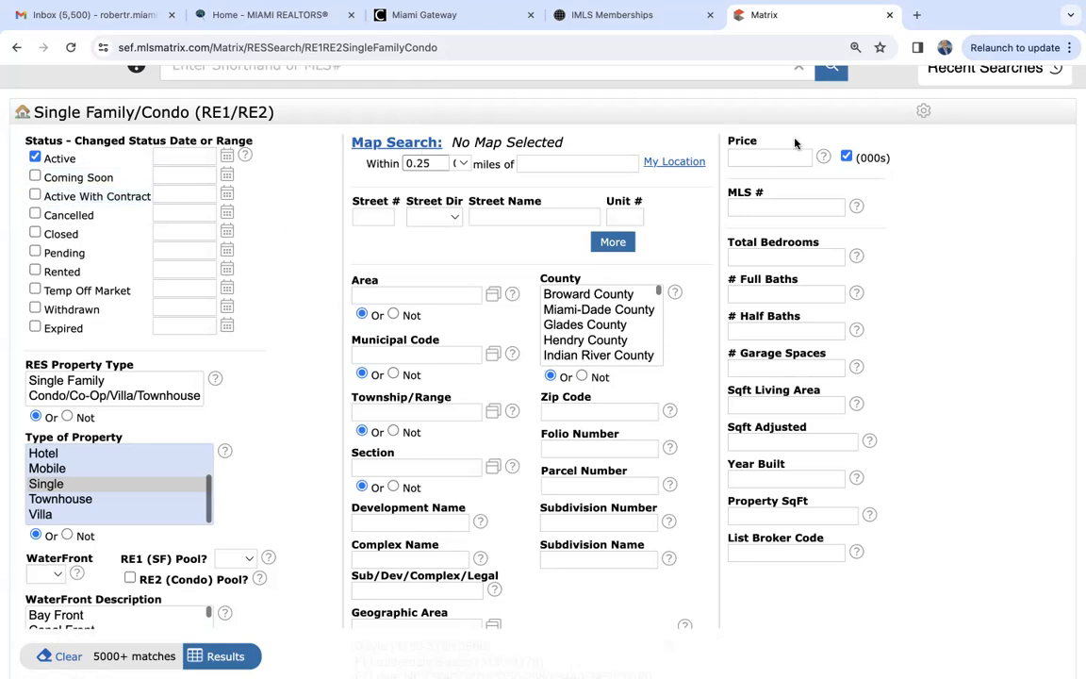
- Reopen the Single Family/Condo search form and reset it to the system search defaults
scroll(980, 209, "up", 2)
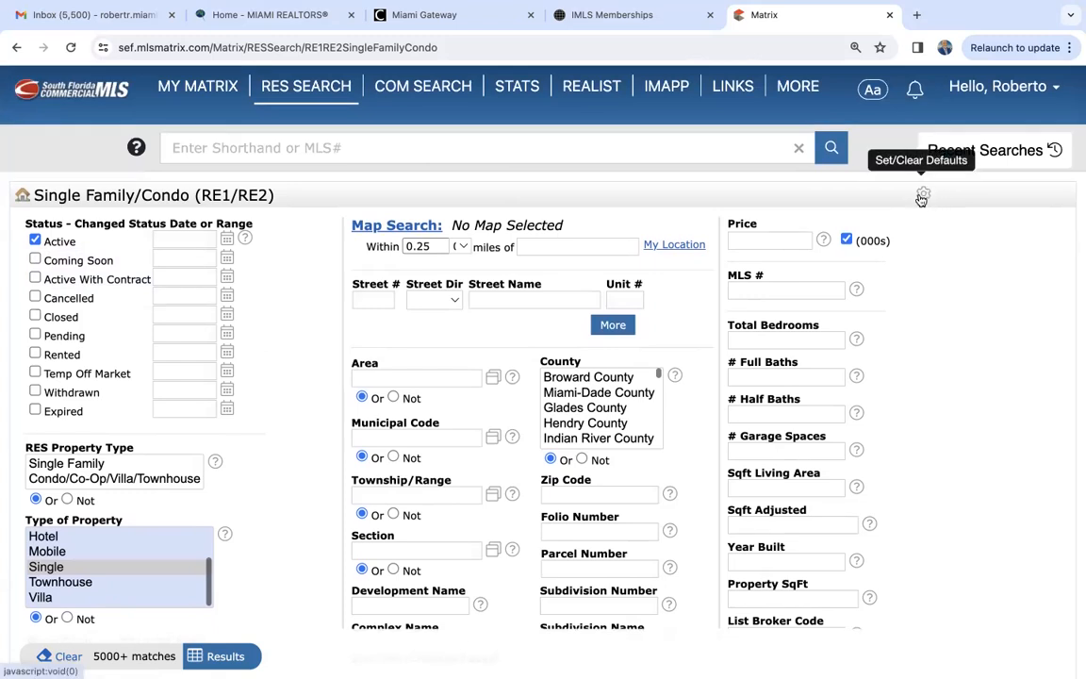
left_click(923, 198)
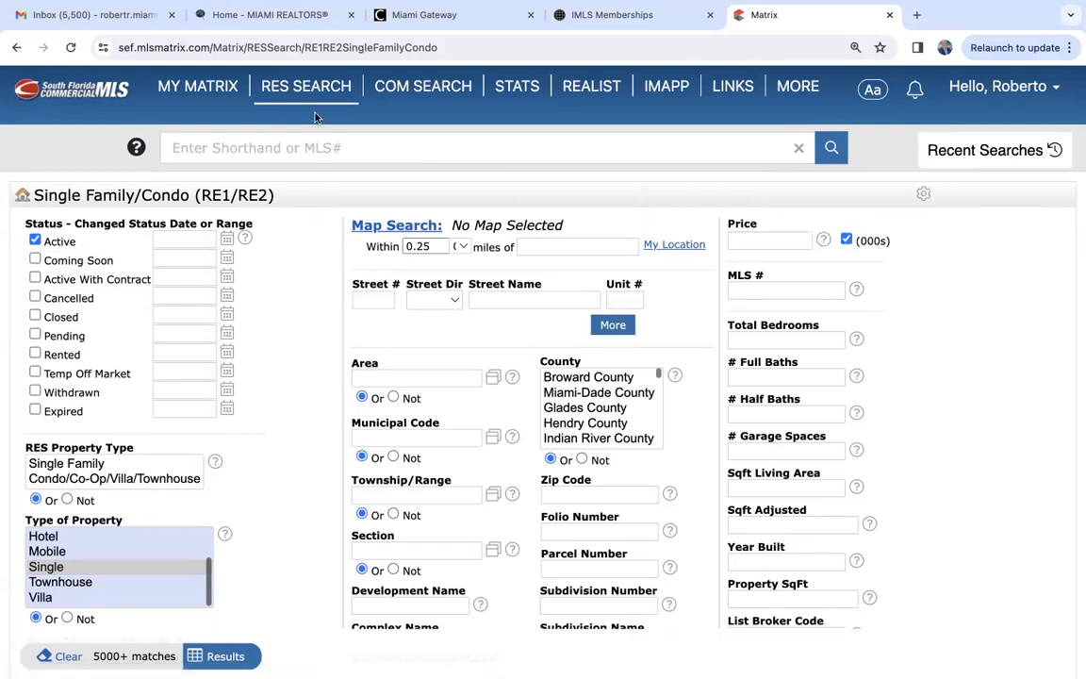
mouse_move(285, 94)
left_click(319, 140)
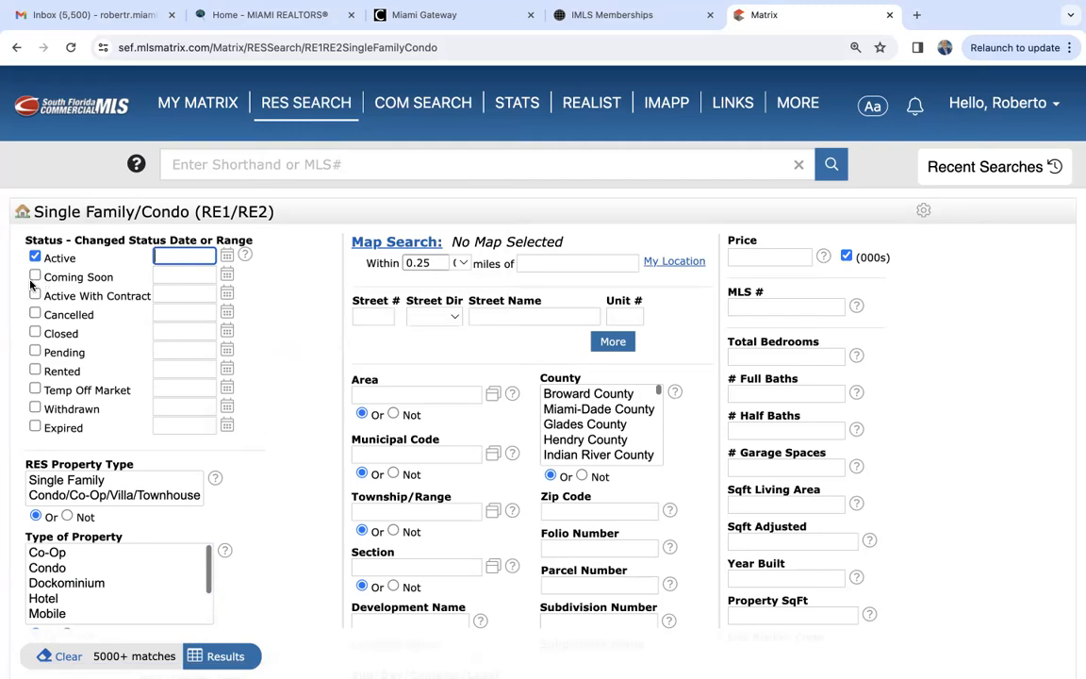
left_click(924, 213)
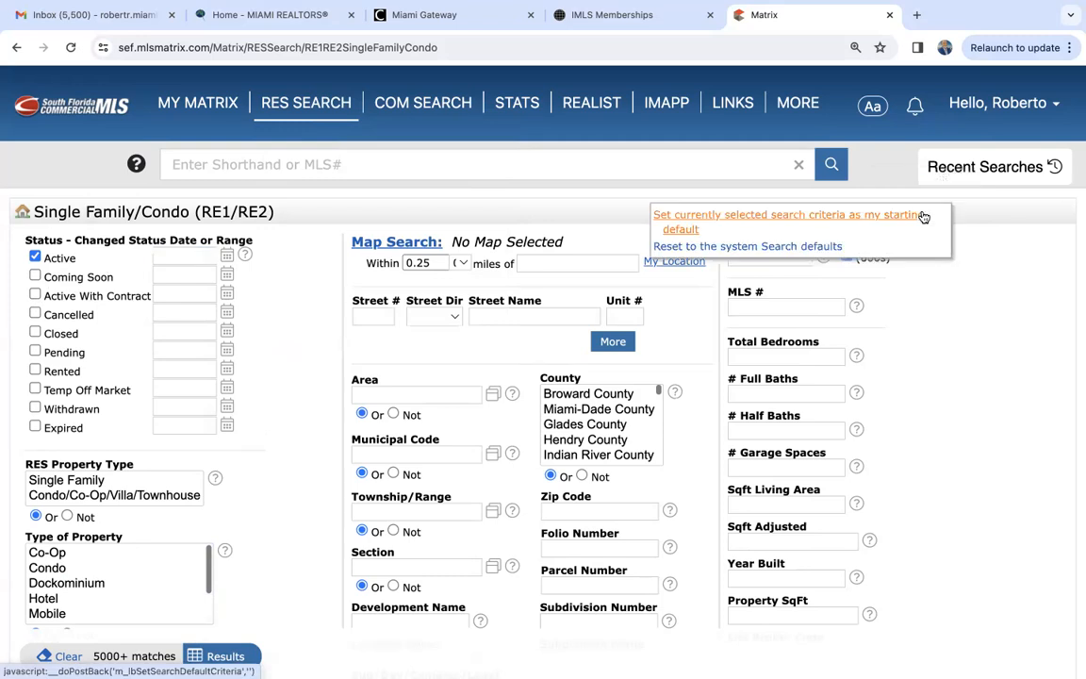
left_click(771, 247)
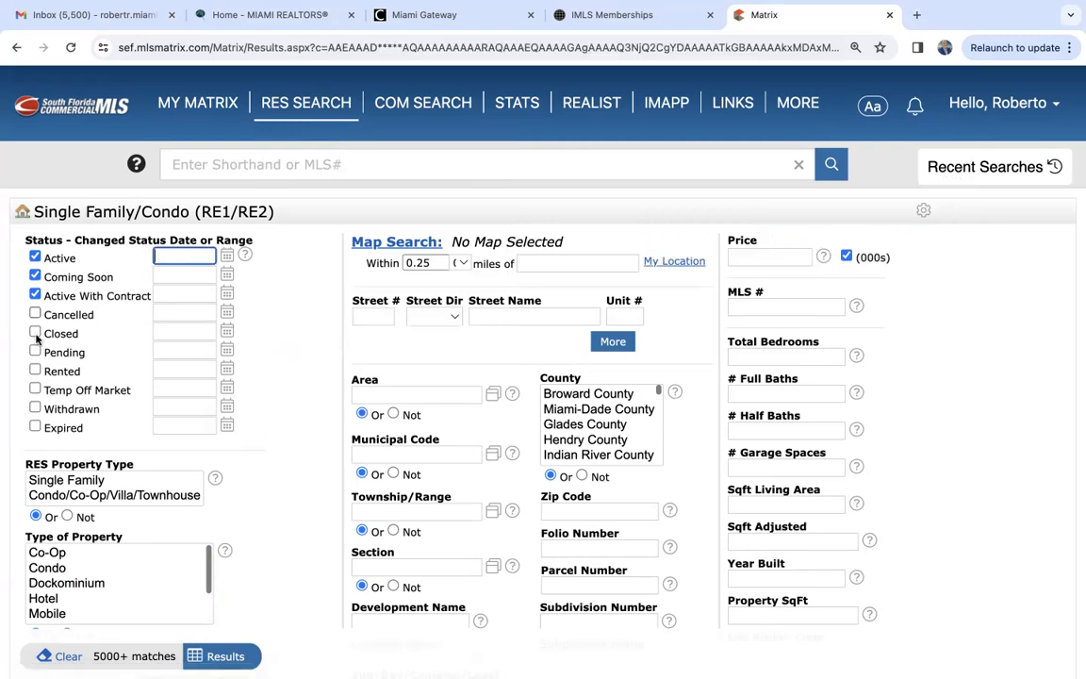
- Limit the listing status to Active only and save the current criteria as the starting search default
left_click(35, 274)
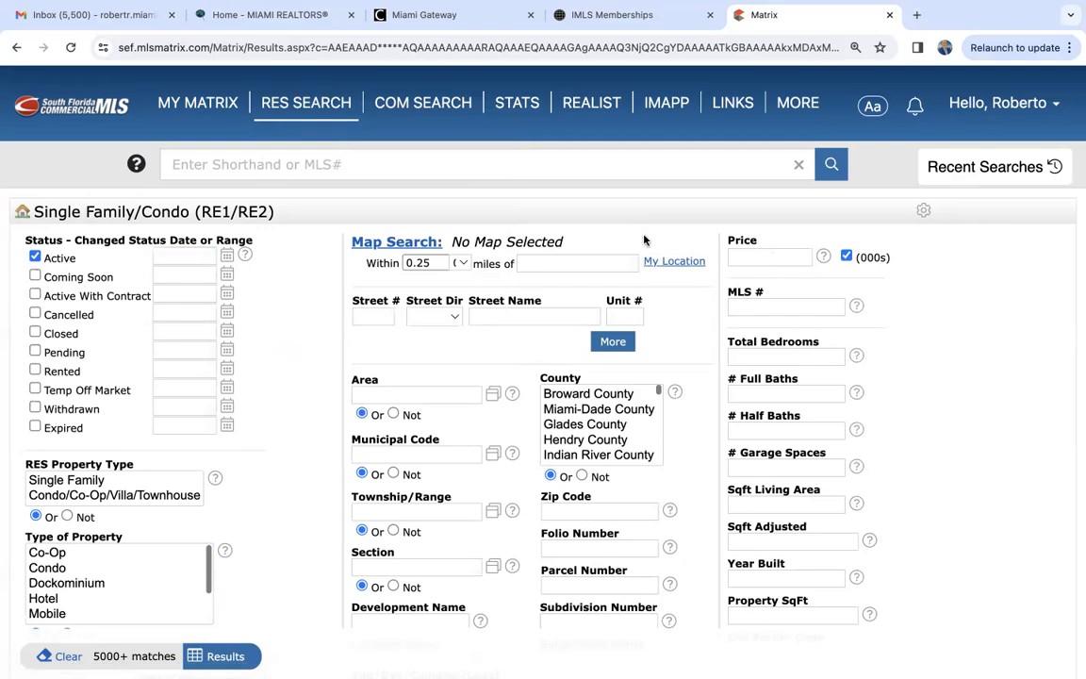
left_click(923, 212)
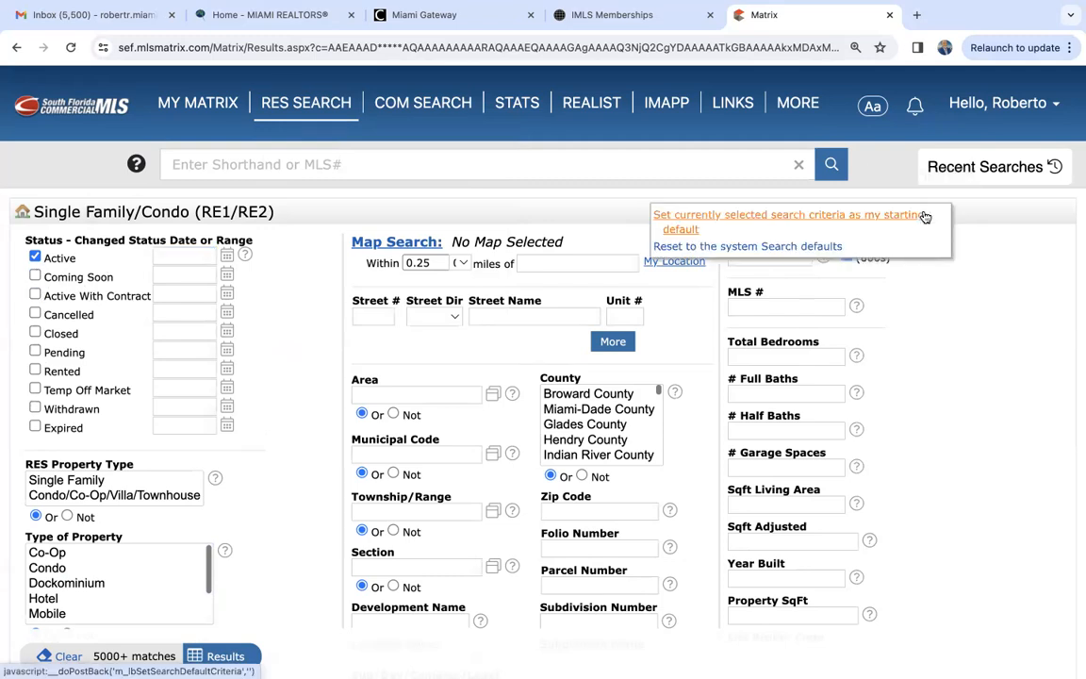
left_click(822, 218)
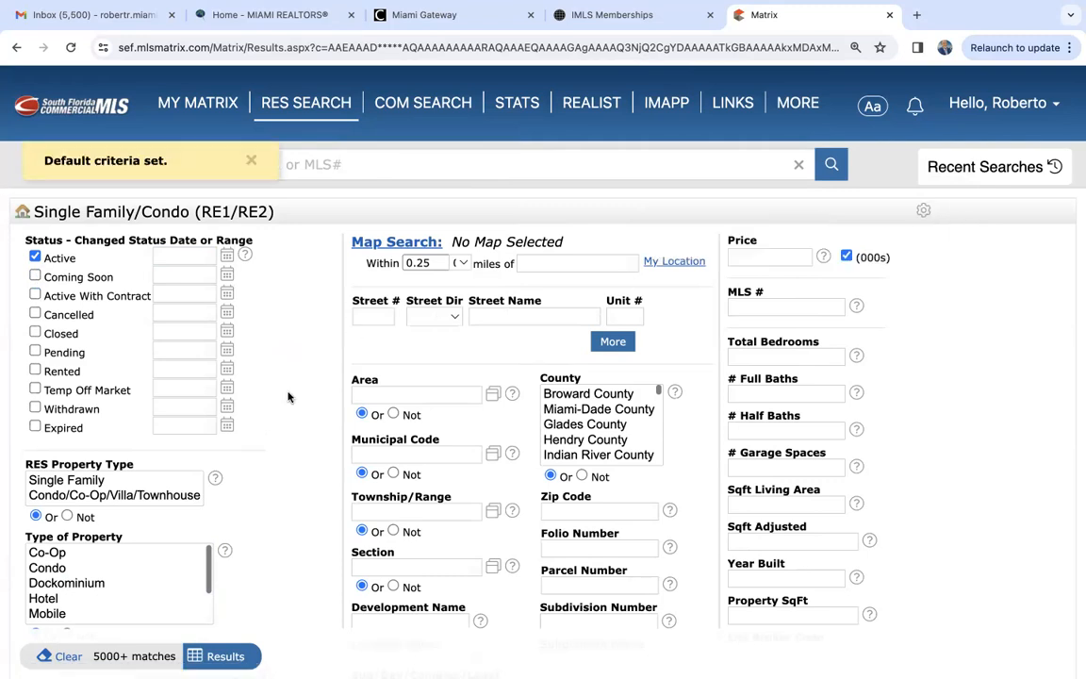
- Select Single as the type of property in the Single Family/Condo search
scroll(289, 397, "down", 5)
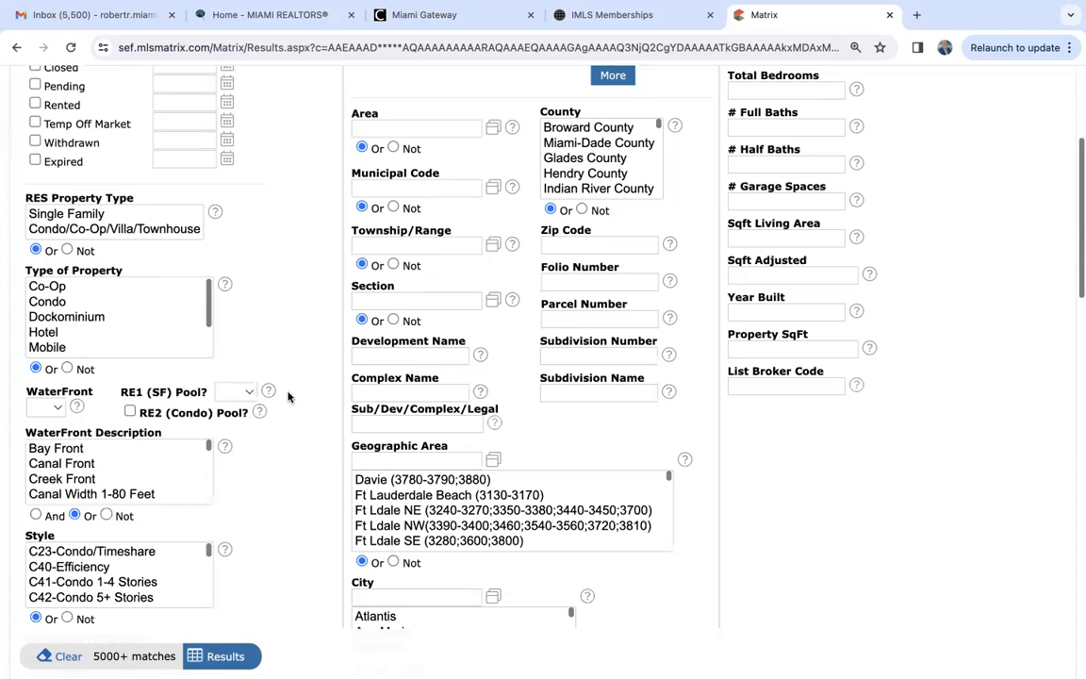
scroll(52, 315, "down", 3)
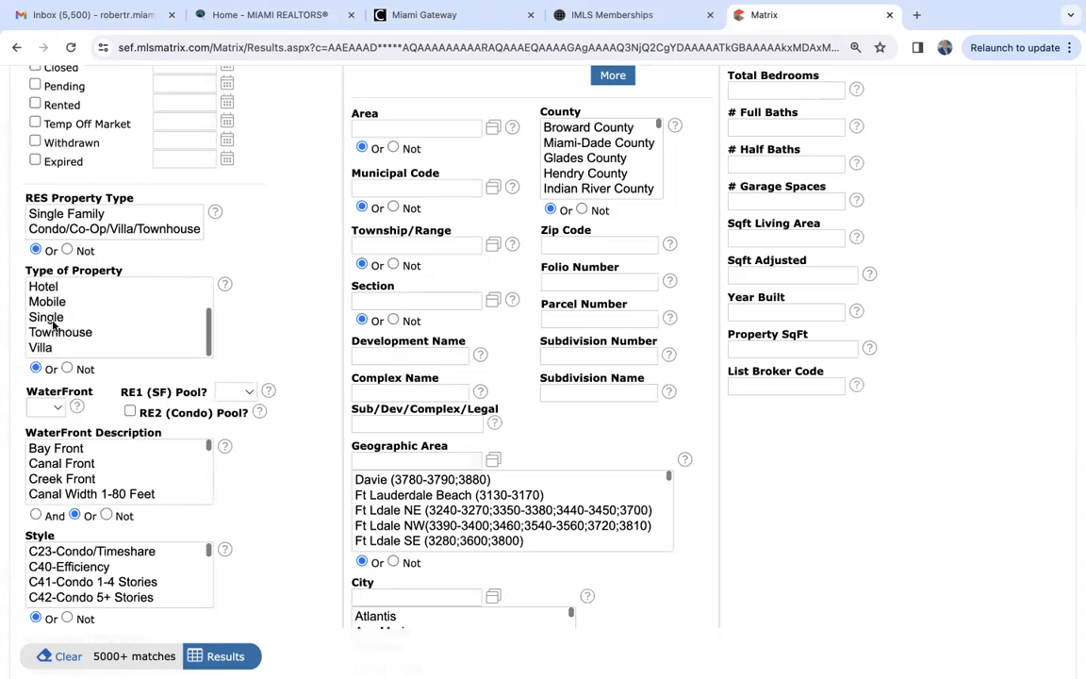
left_click(47, 316)
- View the available WaterFront and RE1 (SF) Pool choices and leave both fields blank
scroll(302, 339, "down", 3)
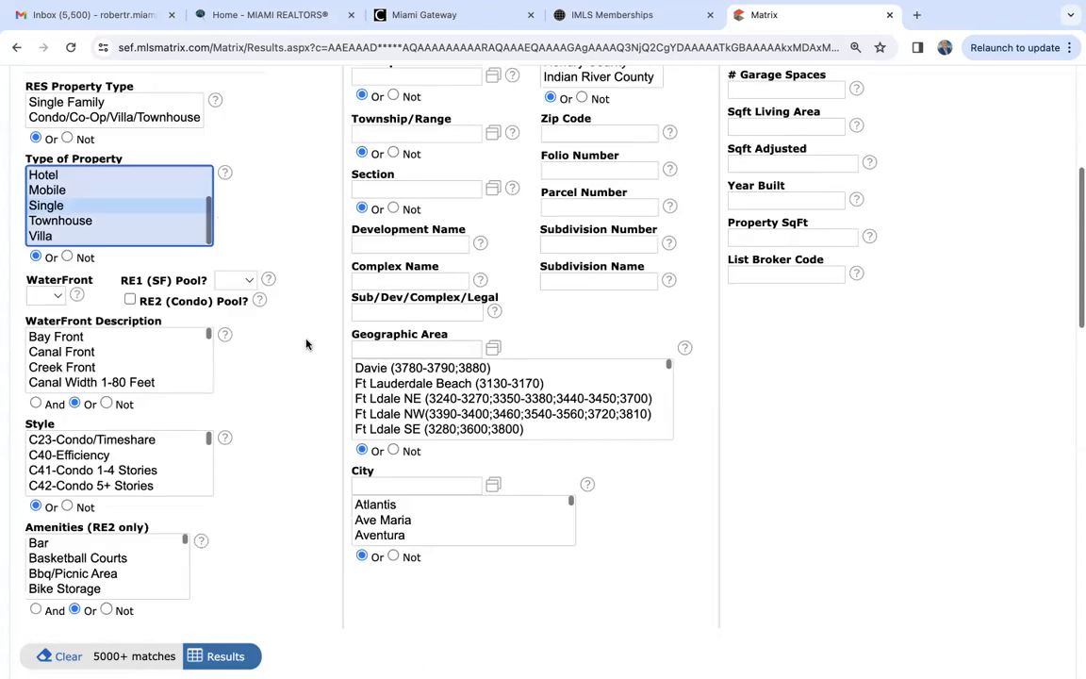
left_click(52, 234)
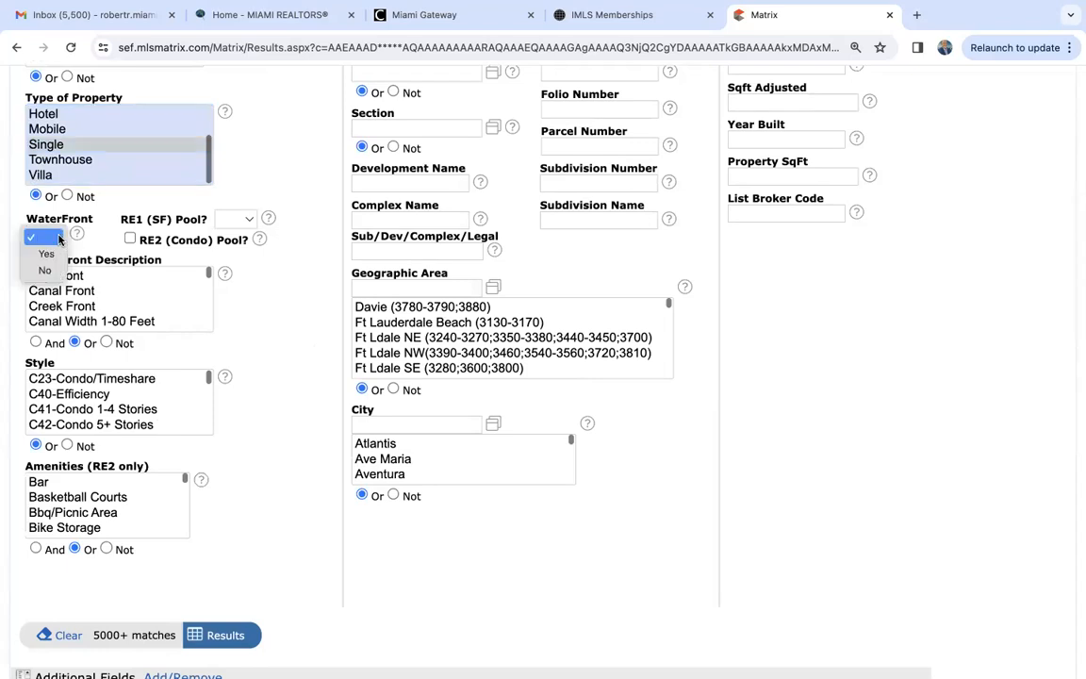
left_click(253, 219)
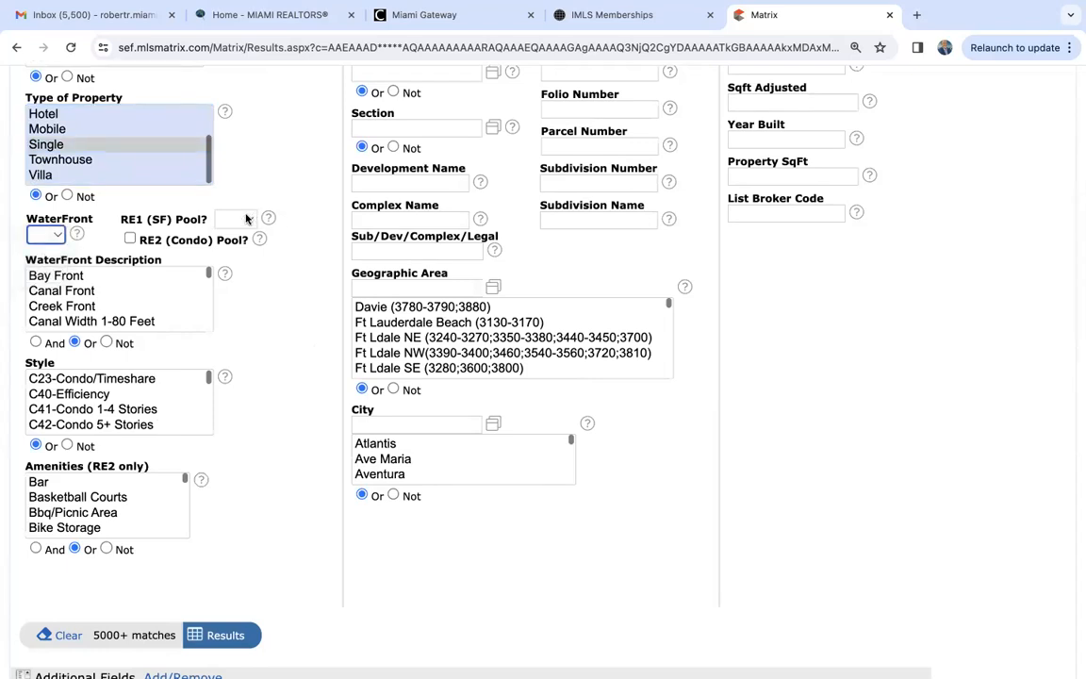
left_click(247, 219)
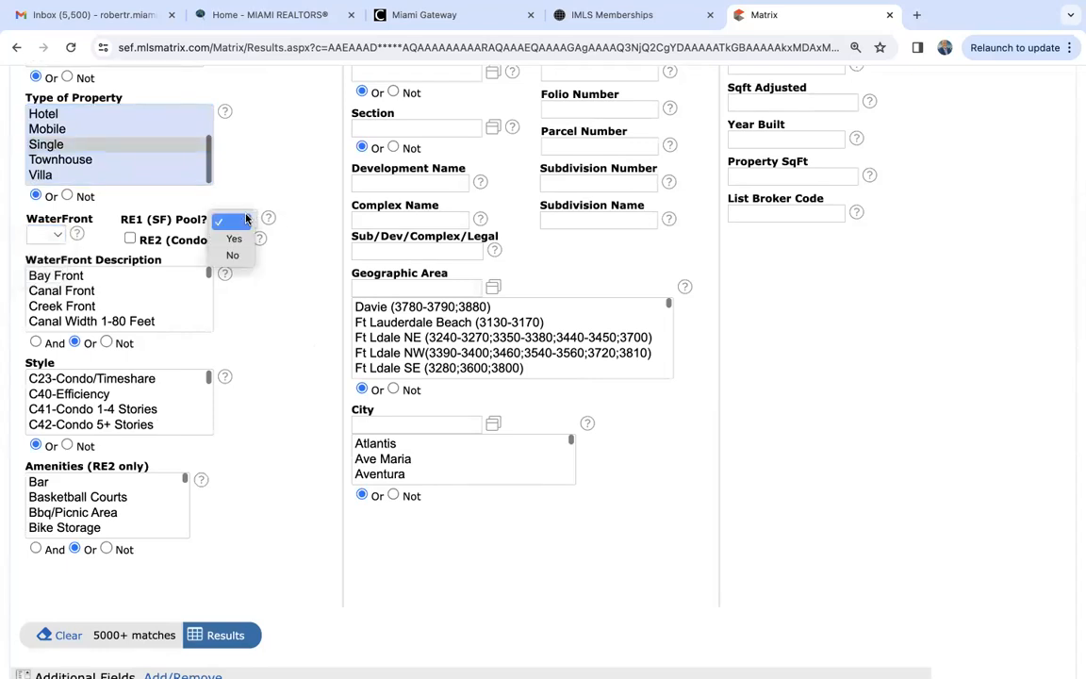
left_click(291, 169)
- Look through the remaining search fields and the condo, residential and townhouse codes in the Style list
scroll(309, 349, "down", 1)
scroll(118, 231, "down", 3)
scroll(117, 231, "down", 1)
scroll(118, 231, "up", 2)
scroll(117, 232, "up", 1)
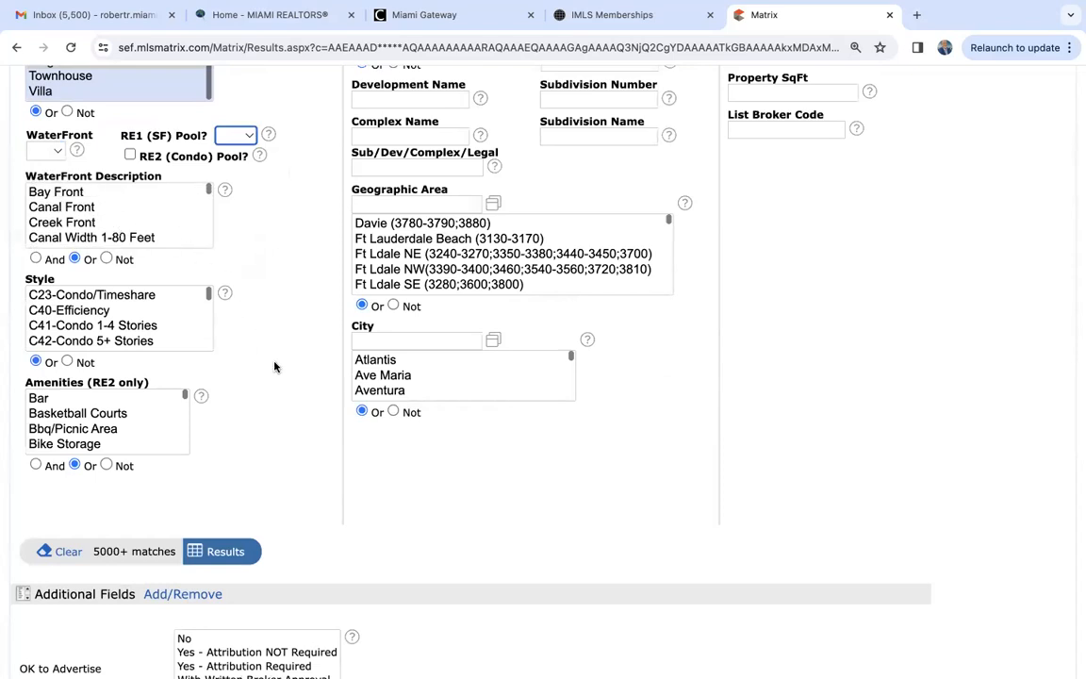
scroll(274, 366, "down", 2)
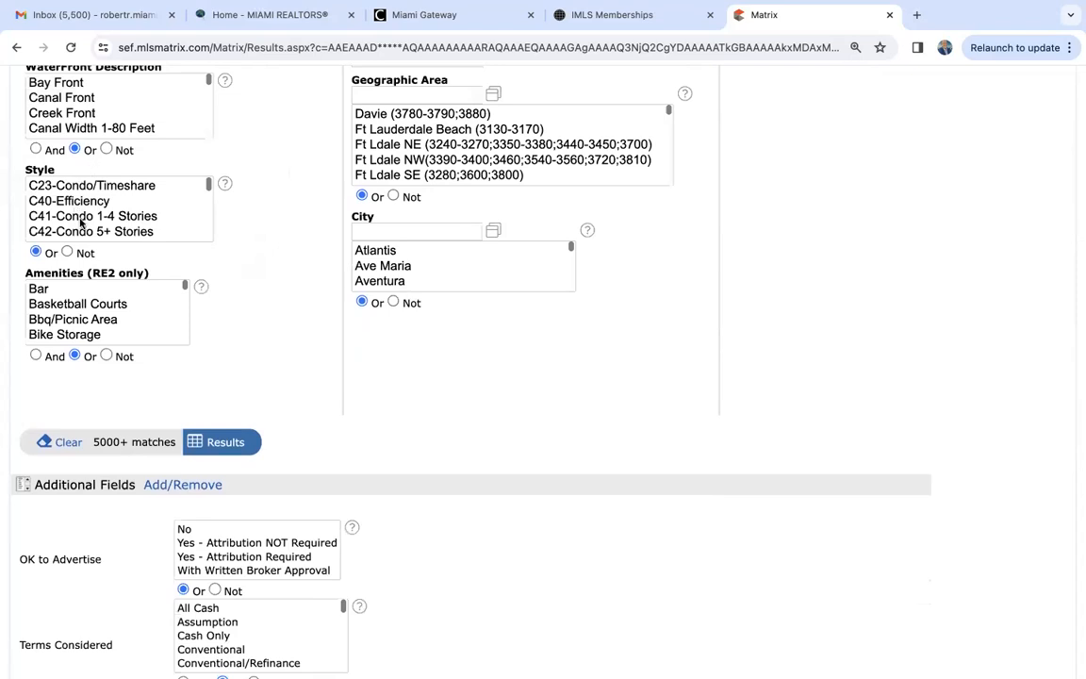
scroll(85, 227, "down", 2)
scroll(85, 227, "down", 5)
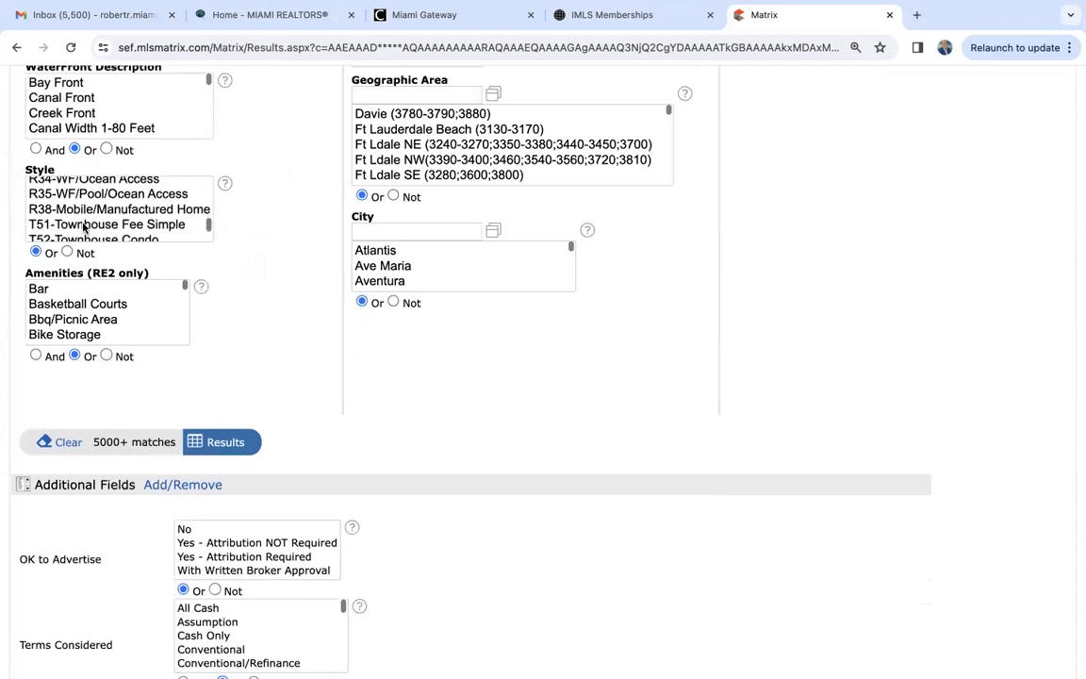
scroll(83, 226, "up", 2)
scroll(83, 227, "up", 2)
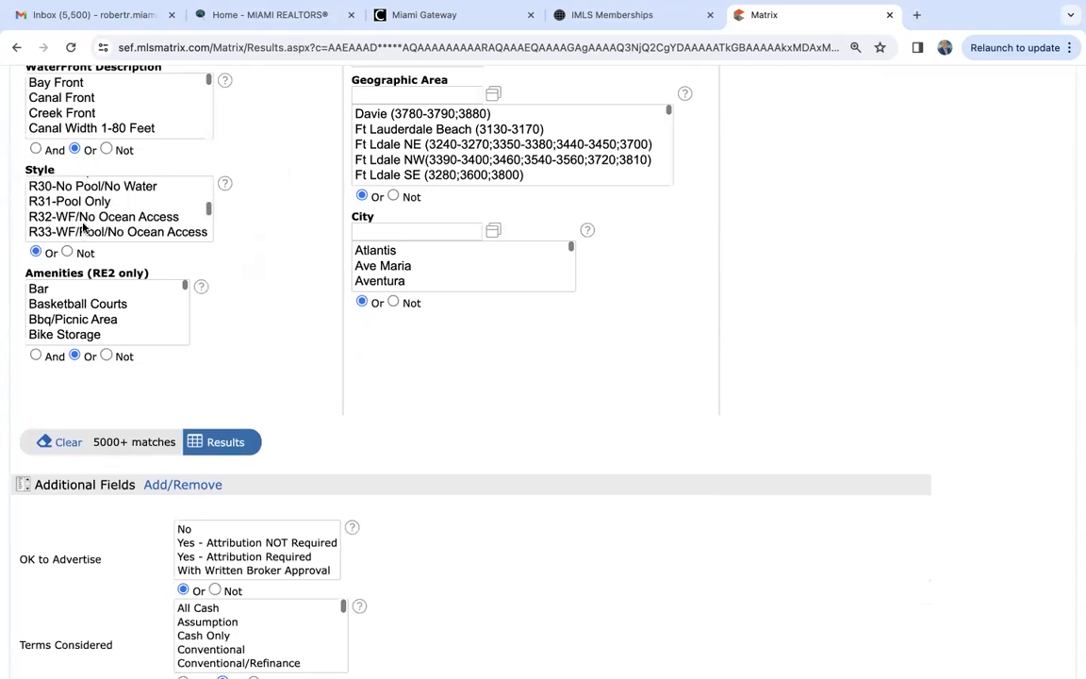
scroll(83, 227, "up", 1)
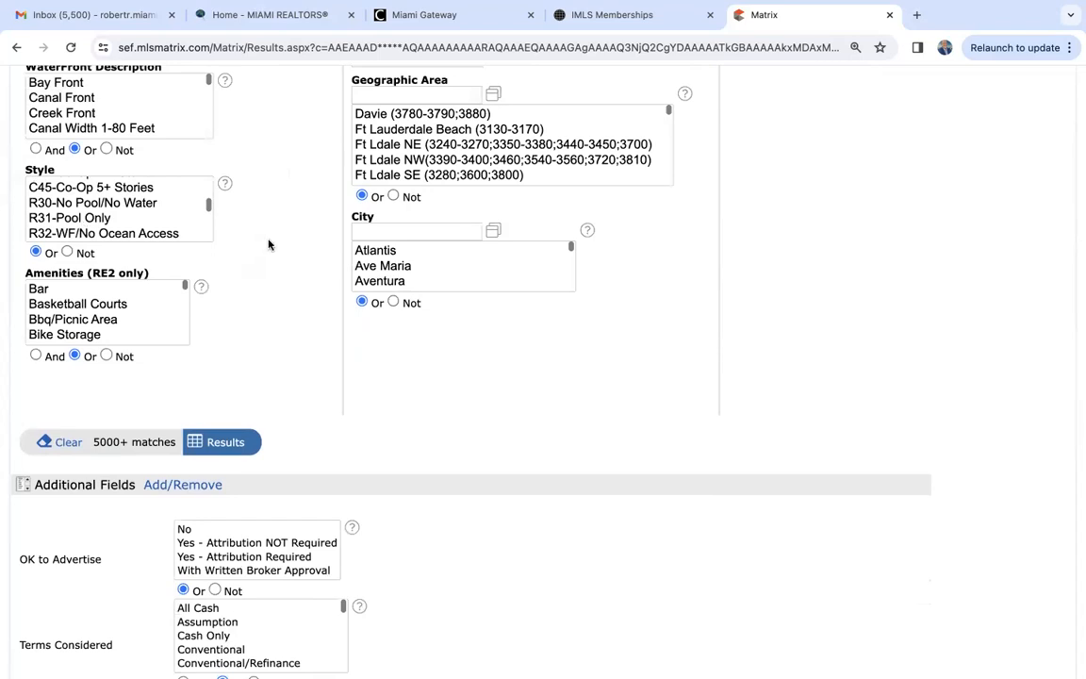
scroll(298, 309, "up", 2)
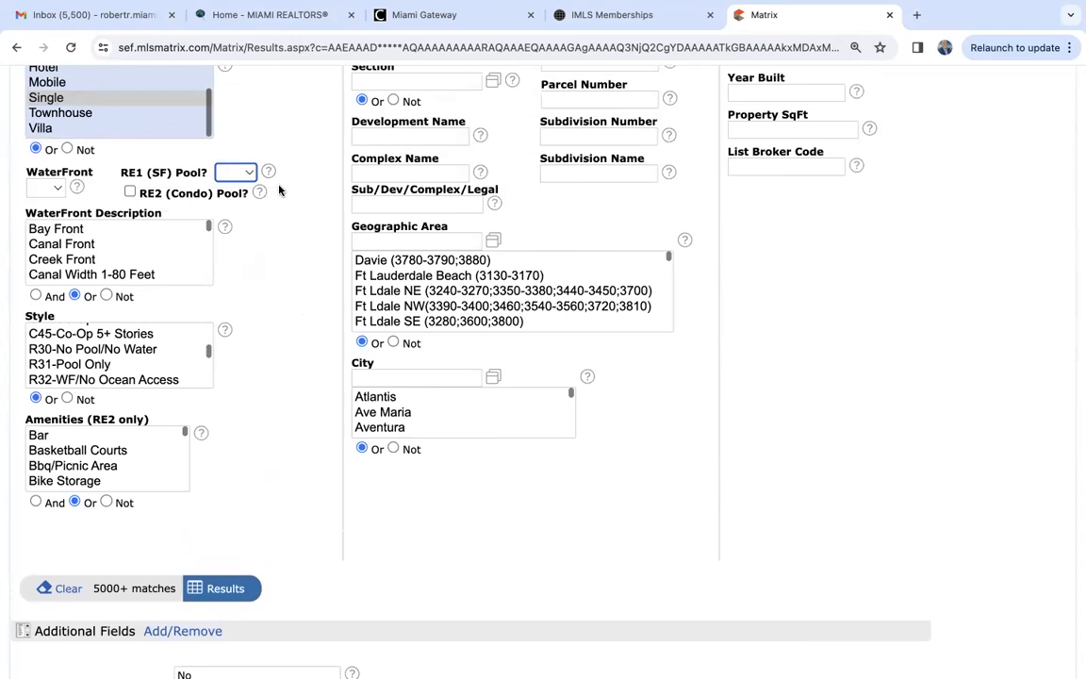
- Compare the RE1 (SF) Pool choices with the Style codes R30 to R38 covering pool and ocean access
left_click(235, 175)
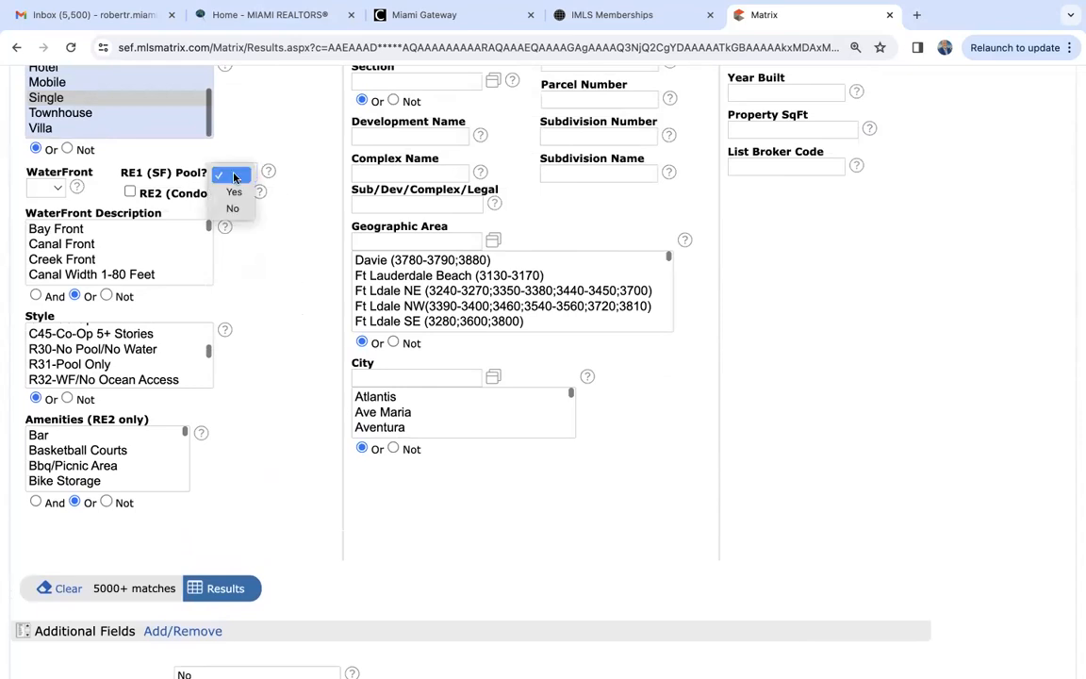
left_click(290, 342)
scroll(289, 342, "down", 2)
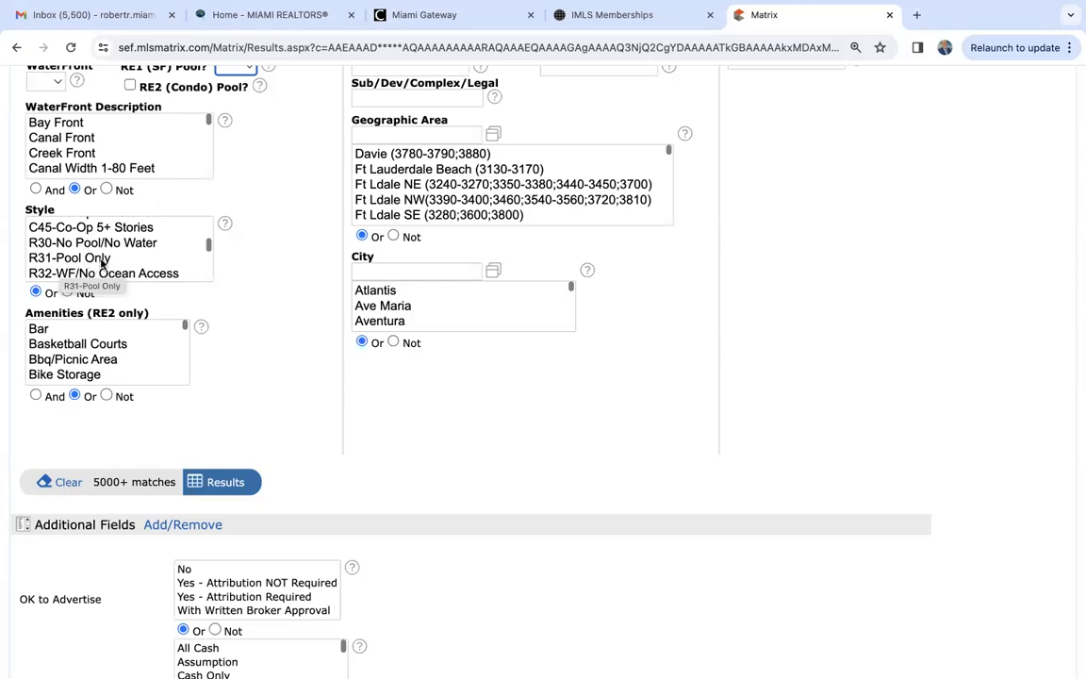
scroll(102, 262, "down", 2)
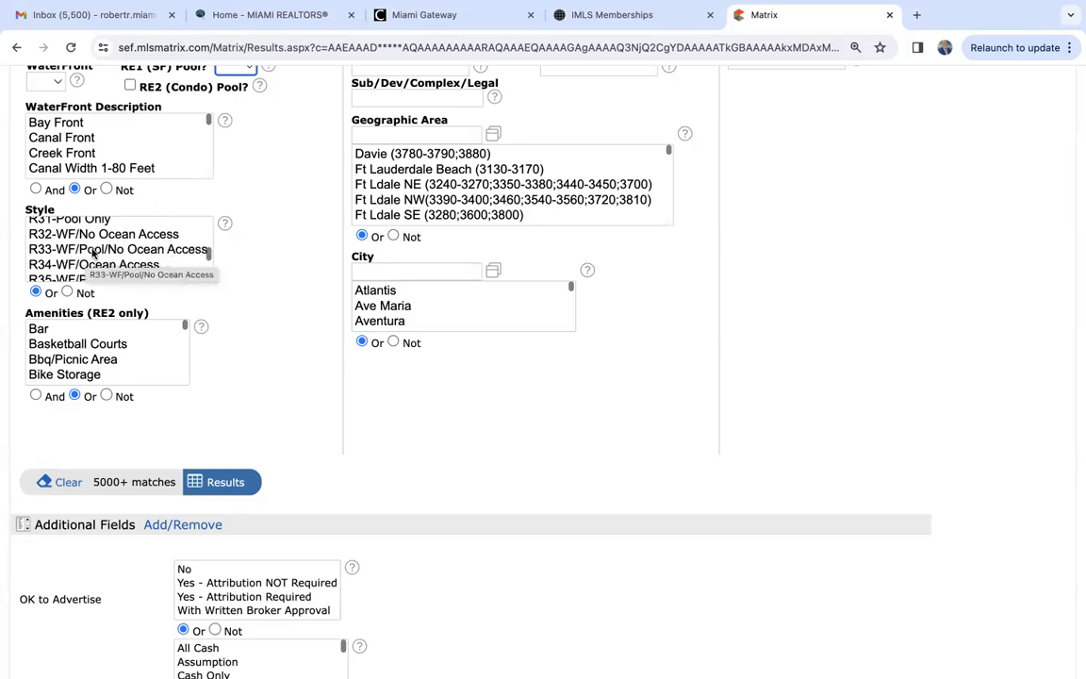
scroll(148, 253, "down", 2)
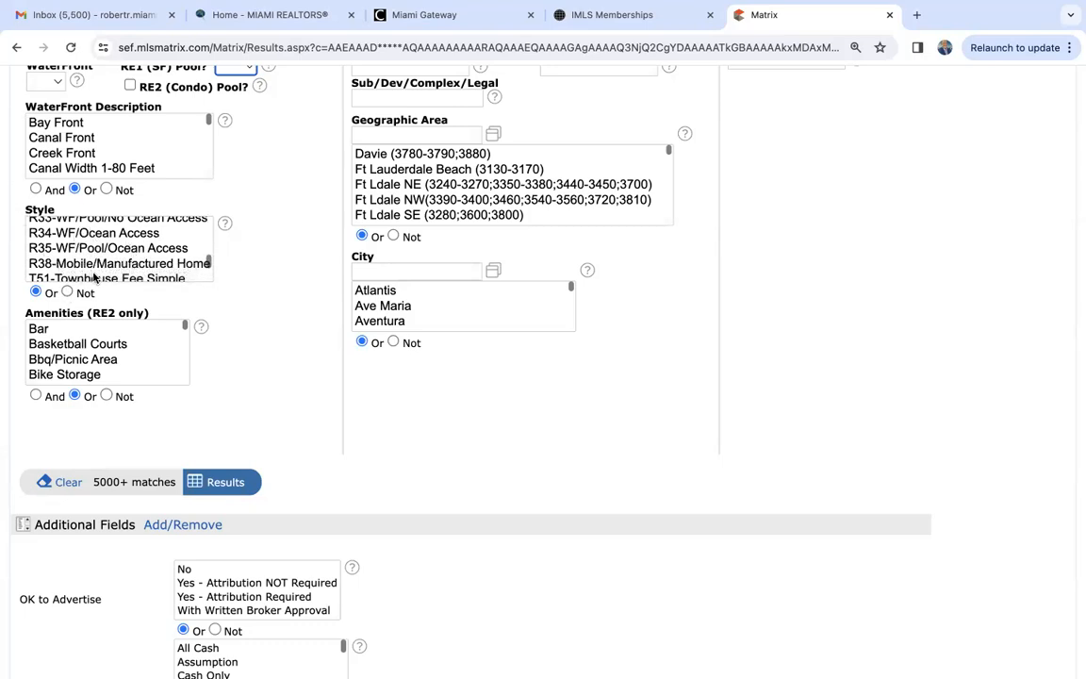
scroll(94, 275, "up", 3)
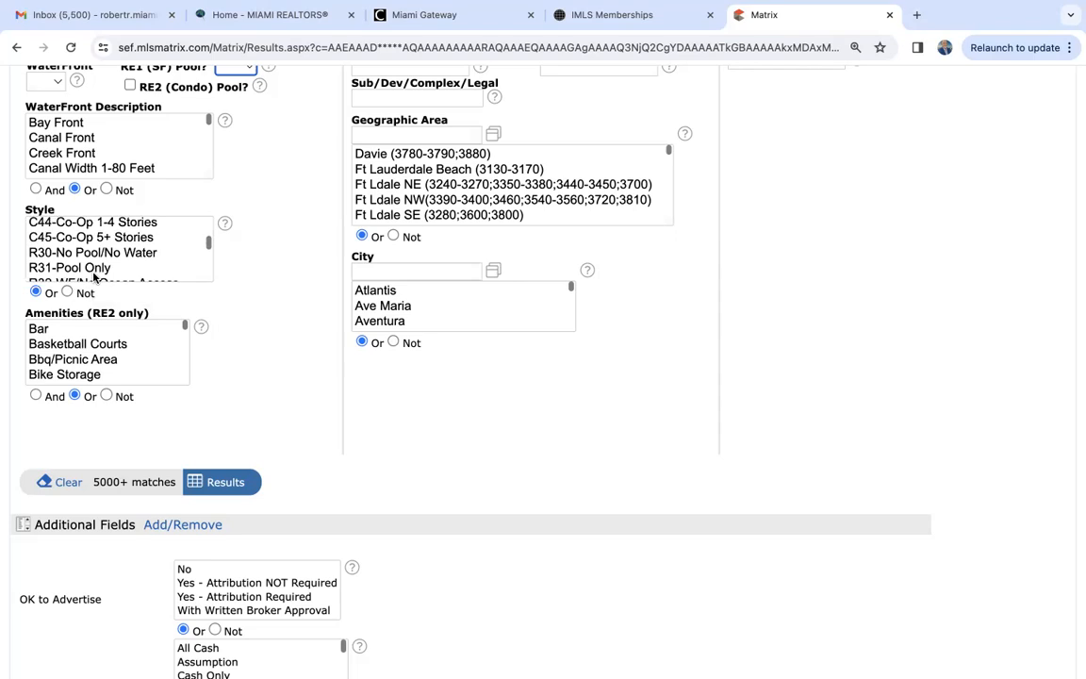
- Review the WaterFront Description options, including Ocean Access, Ocean Front and the fixed-bridge choices
scroll(267, 315, "up", 2)
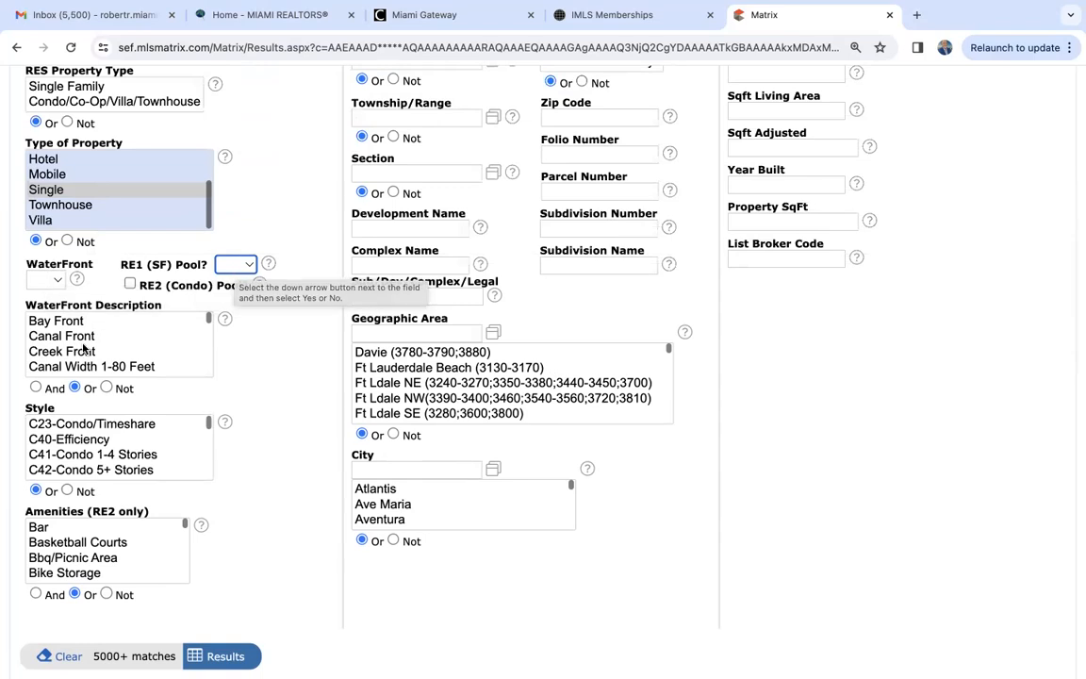
scroll(80, 349, "down", 3)
scroll(75, 354, "down", 3)
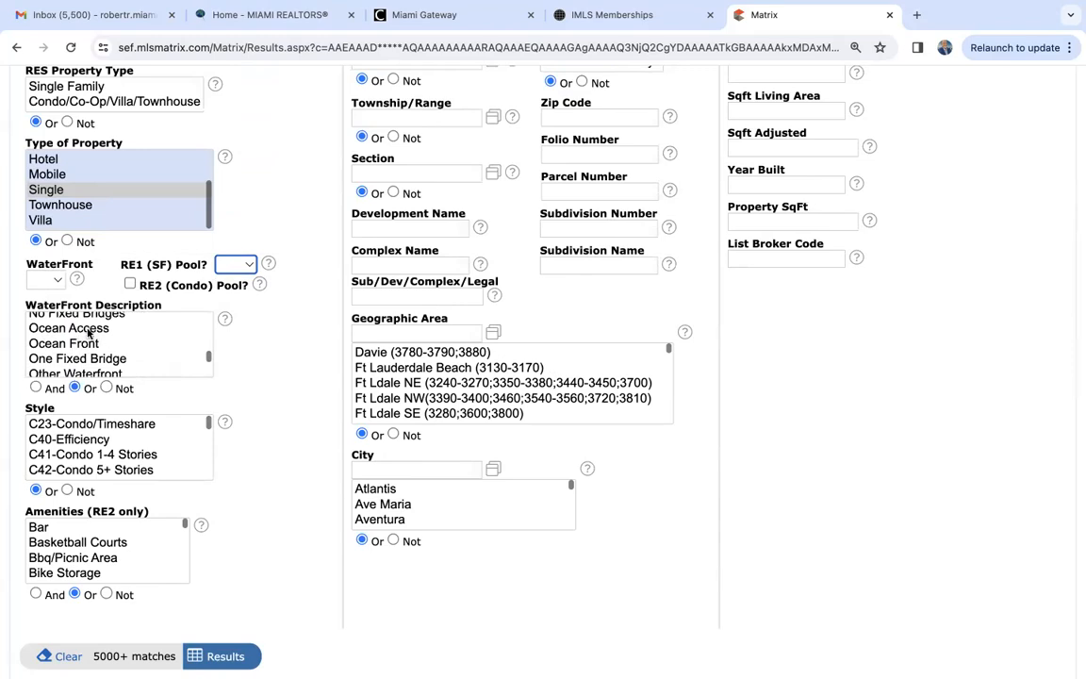
scroll(246, 400, "down", 2)
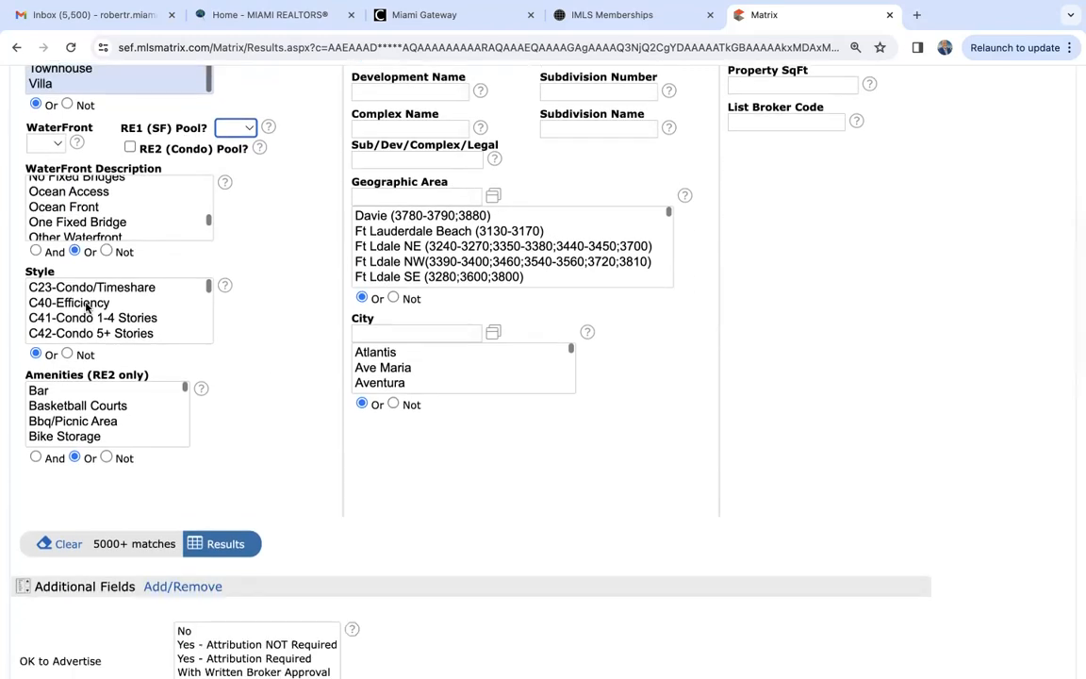
- Look through the options in the Amenities (RE2 only) list
scroll(261, 405, "down", 2)
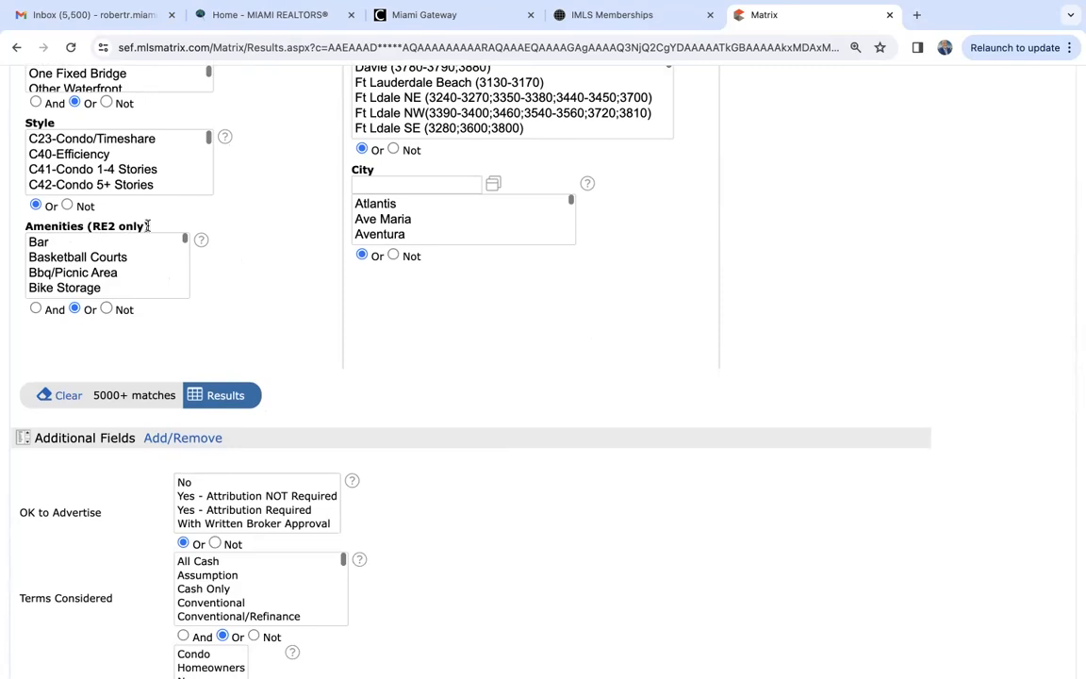
scroll(113, 277, "down", 5)
scroll(114, 277, "down", 2)
scroll(113, 277, "down", 6)
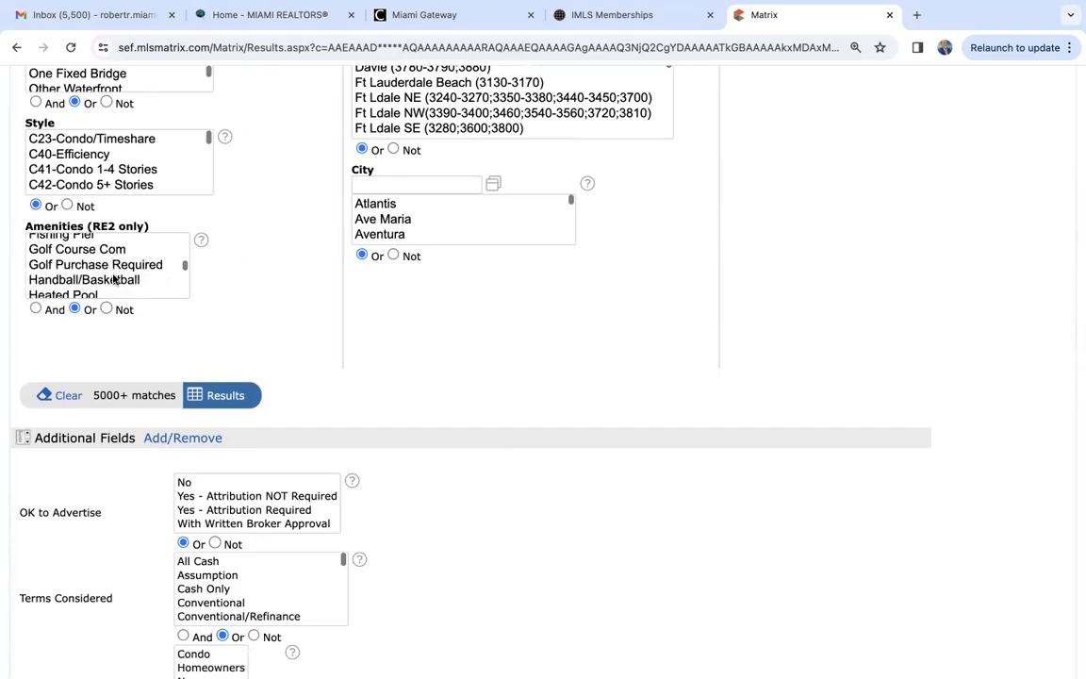
scroll(113, 278, "down", 4)
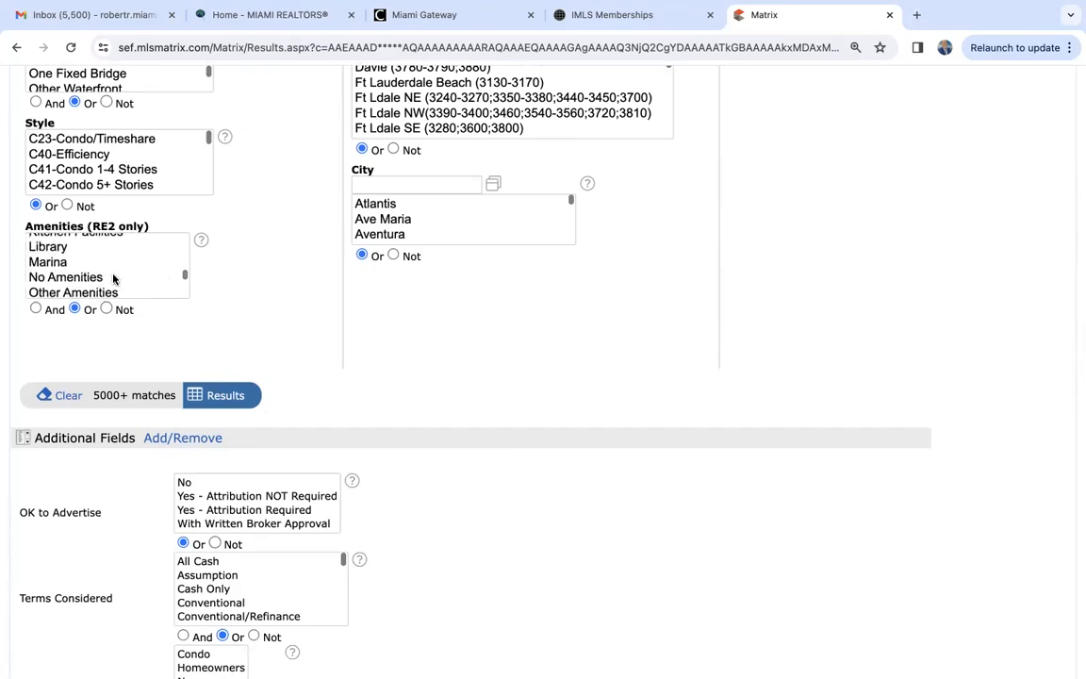
scroll(113, 278, "up", 2)
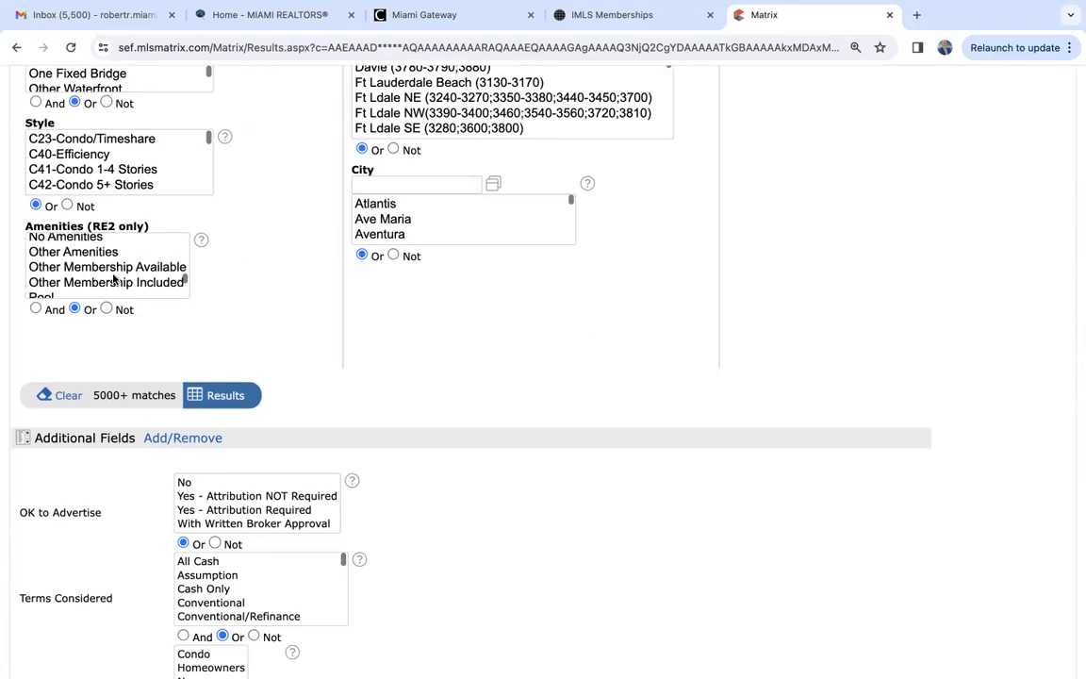
scroll(286, 279, "up", 8)
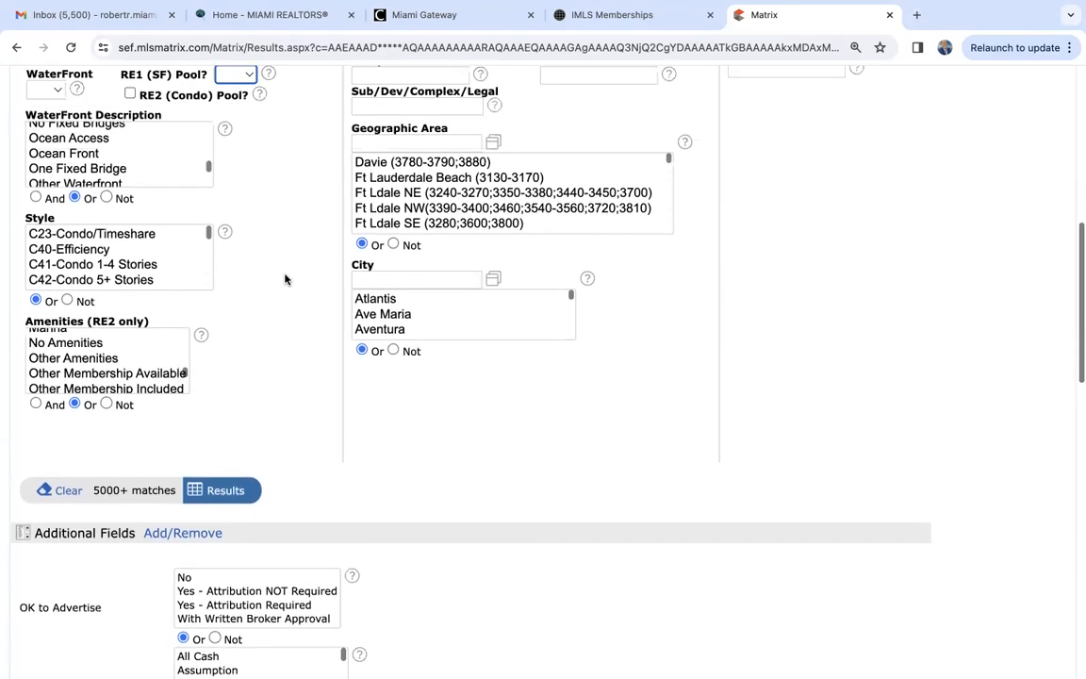
- Open the map search and zoom in on the Fontainebleau and Westchester area
scroll(286, 279, "down", 1)
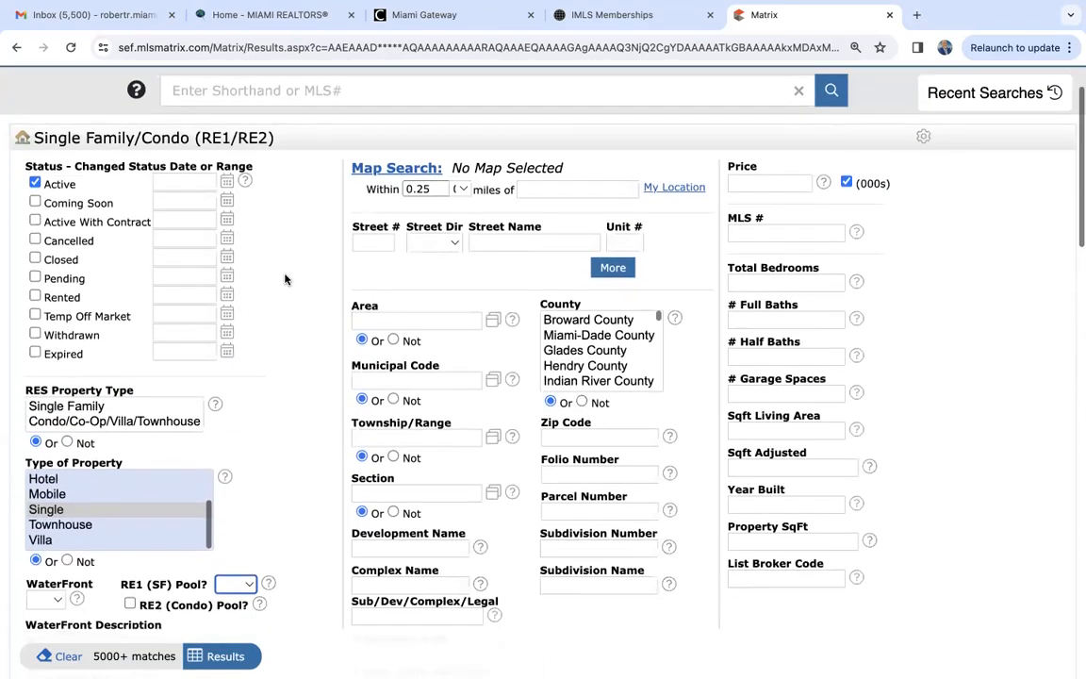
left_click(388, 169)
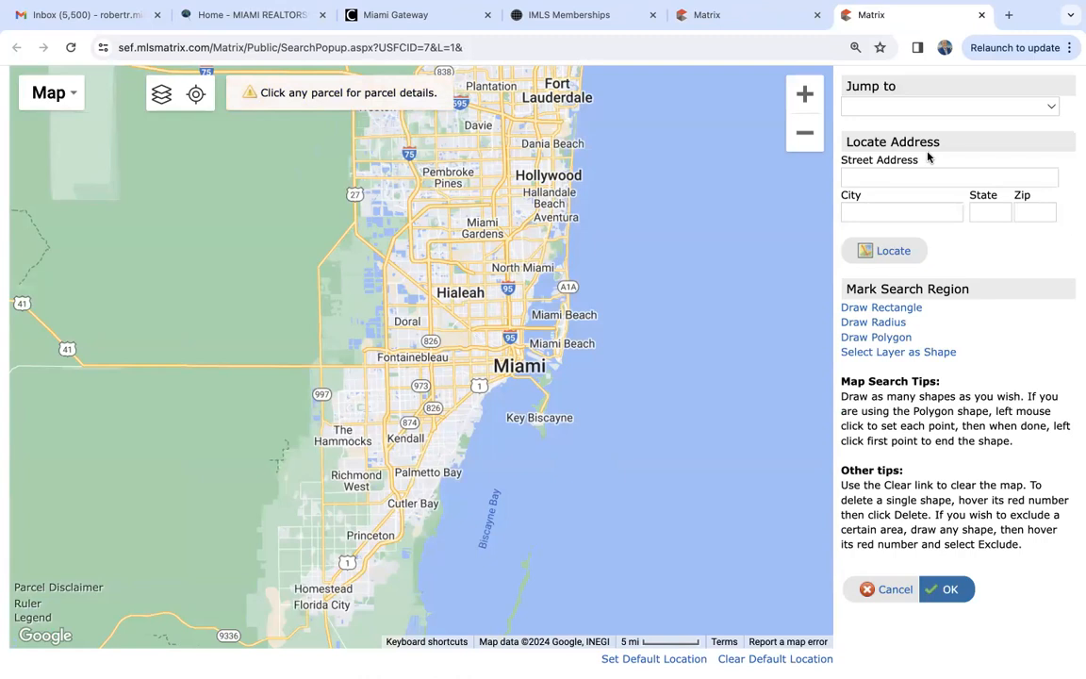
left_click(808, 93)
left_click(808, 94)
left_click(808, 93)
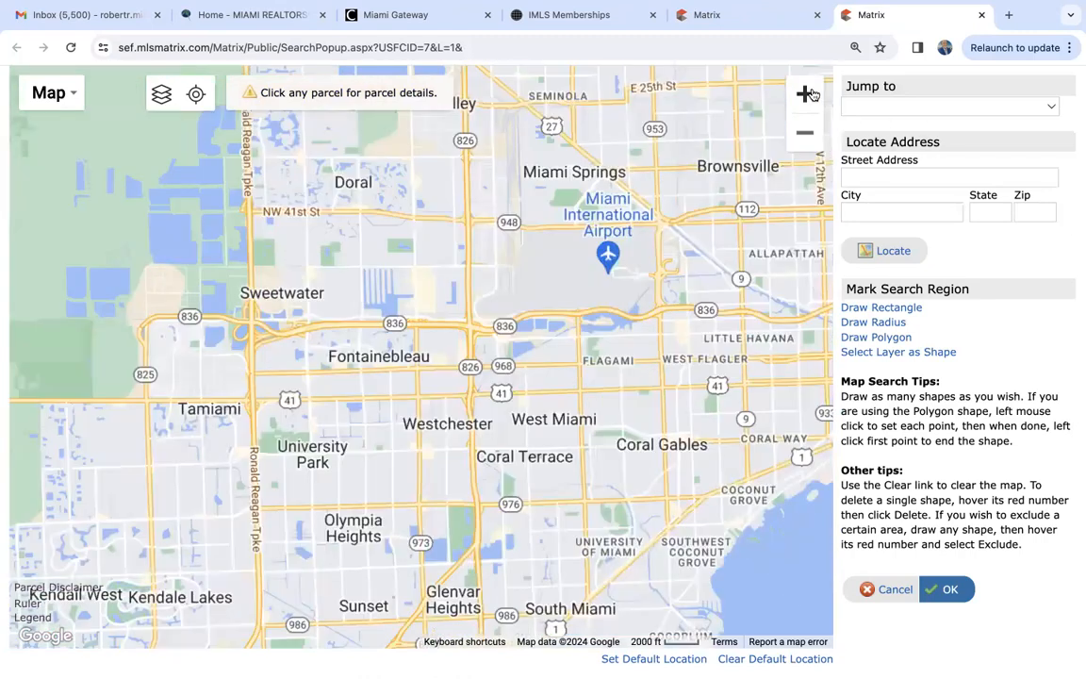
left_click(808, 94)
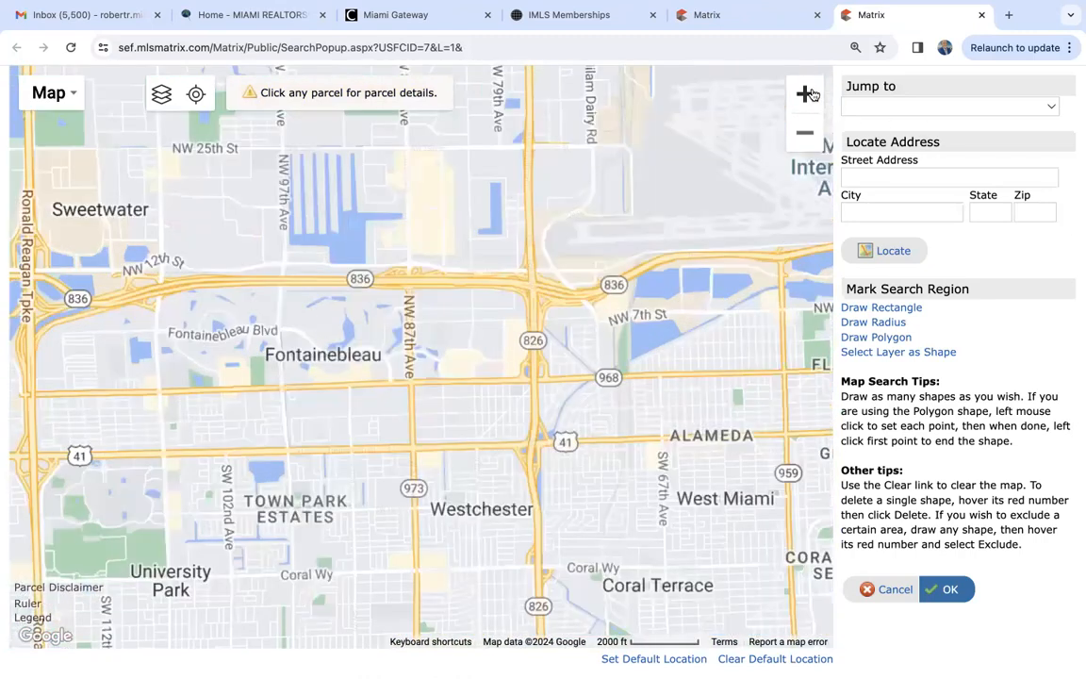
- Examine the map southward from University Park to Sunset, and close the map search without marking a region
left_click_drag(261, 390, 414, 125)
left_click_drag(440, 377, 398, 153)
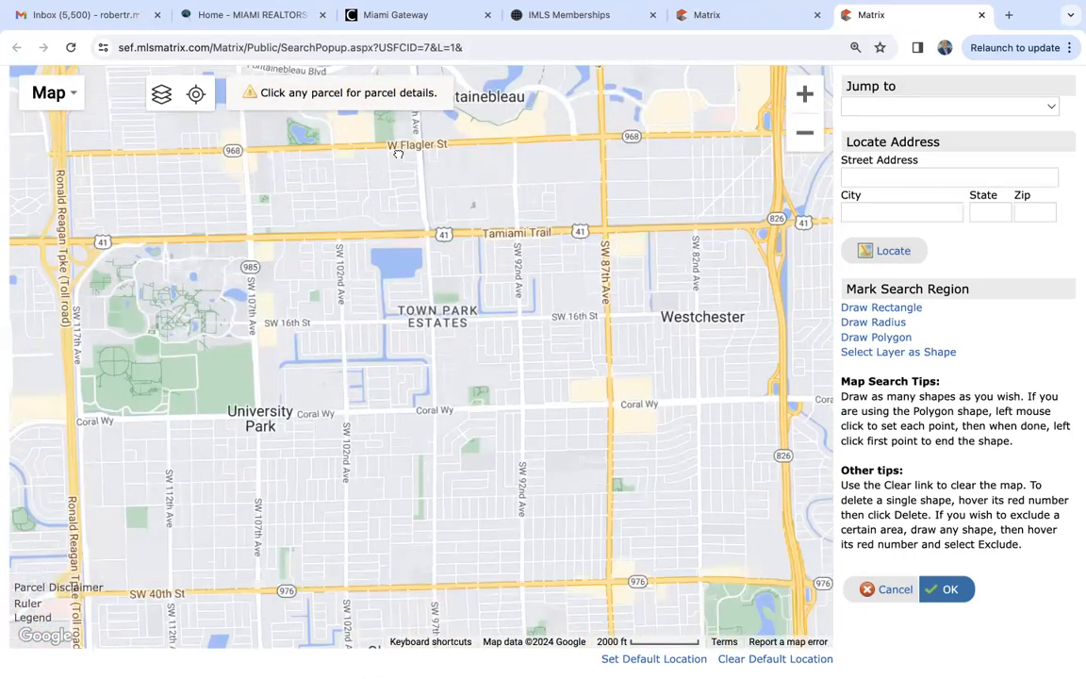
left_click_drag(387, 362, 591, 168)
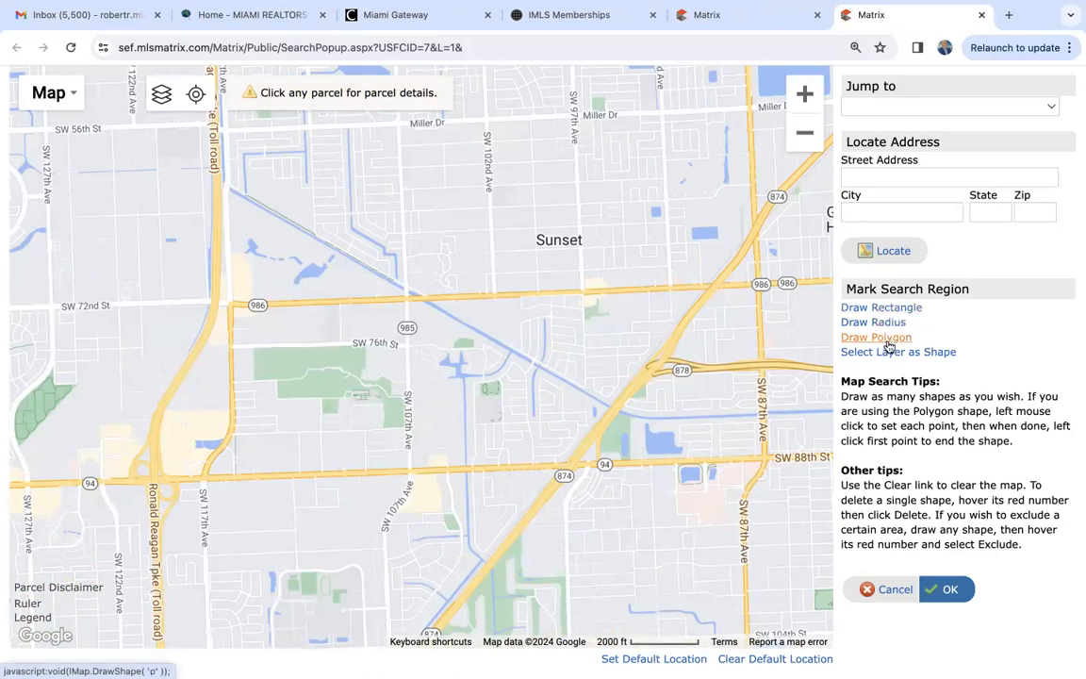
left_click(981, 15)
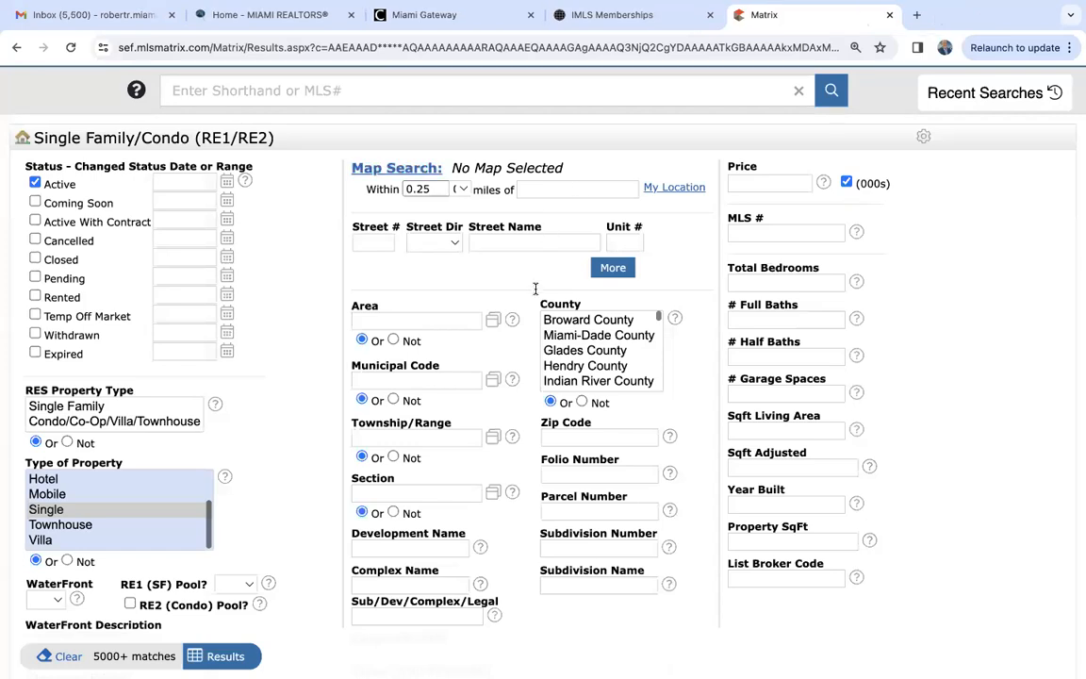
scroll(538, 288, "up", 2)
scroll(536, 295, "down", 2)
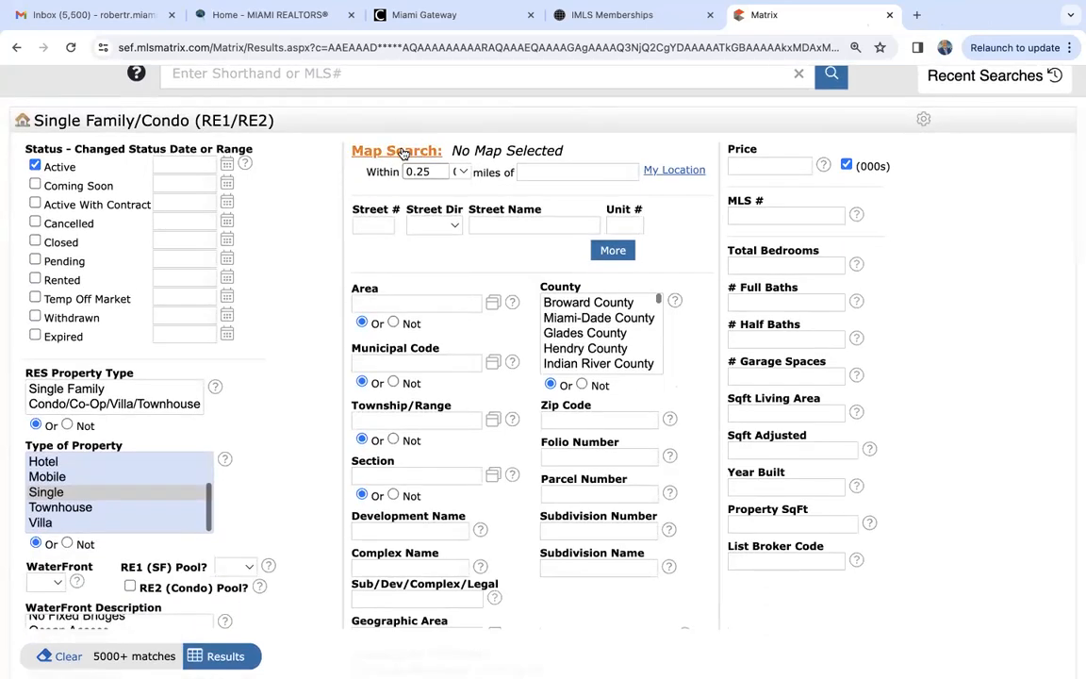
scroll(404, 154, "up", 2)
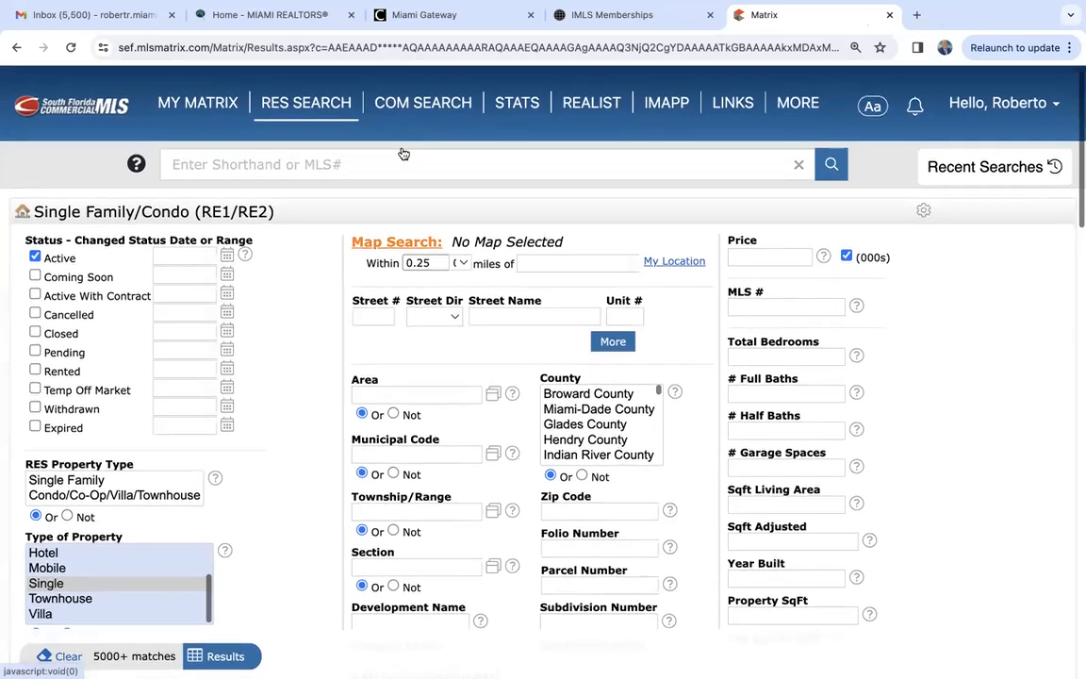
scroll(330, 339, "down", 2)
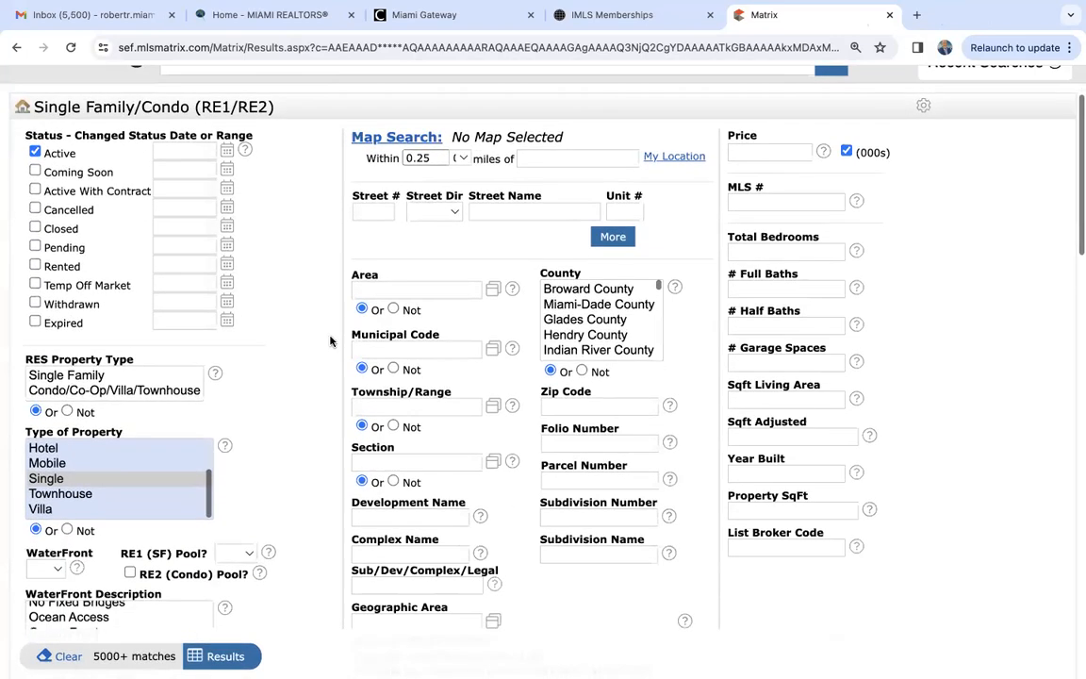
scroll(330, 340, "down", 2)
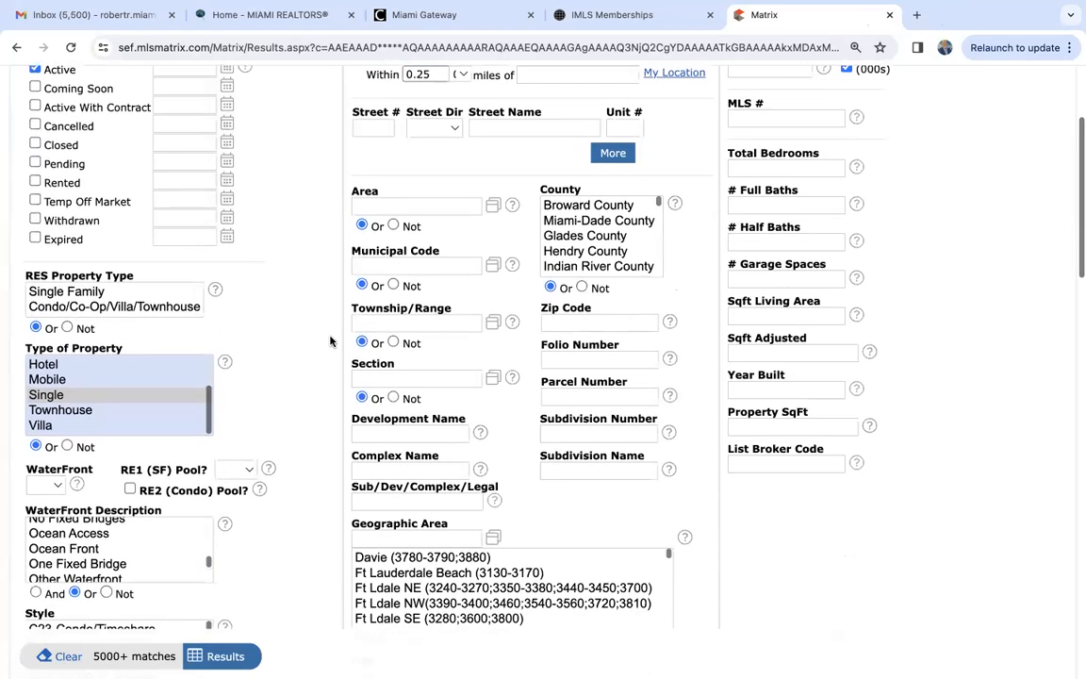
- Review the distance choices for the map search radius and the location field, leaving both without a new selection
scroll(330, 340, "up", 2)
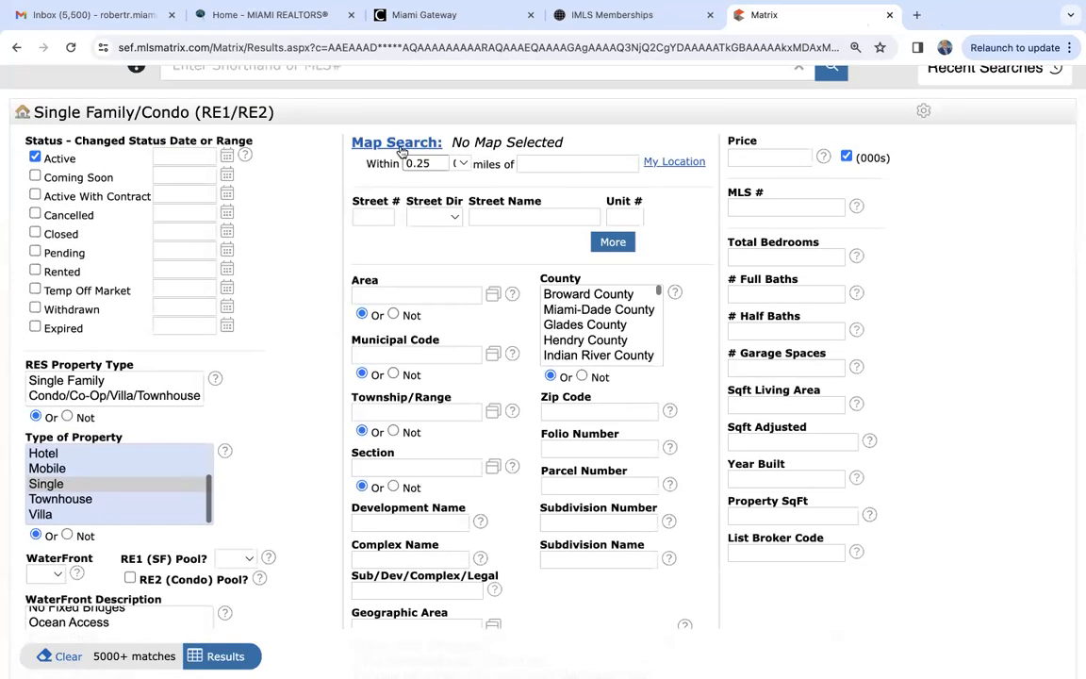
left_click(464, 165)
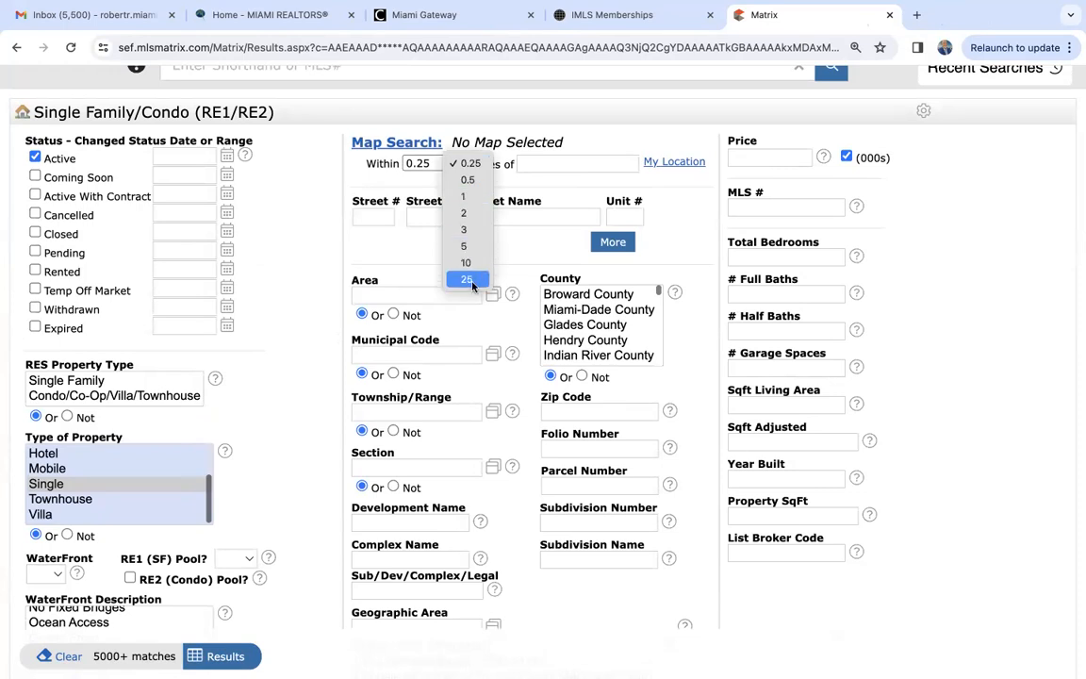
left_click(555, 166)
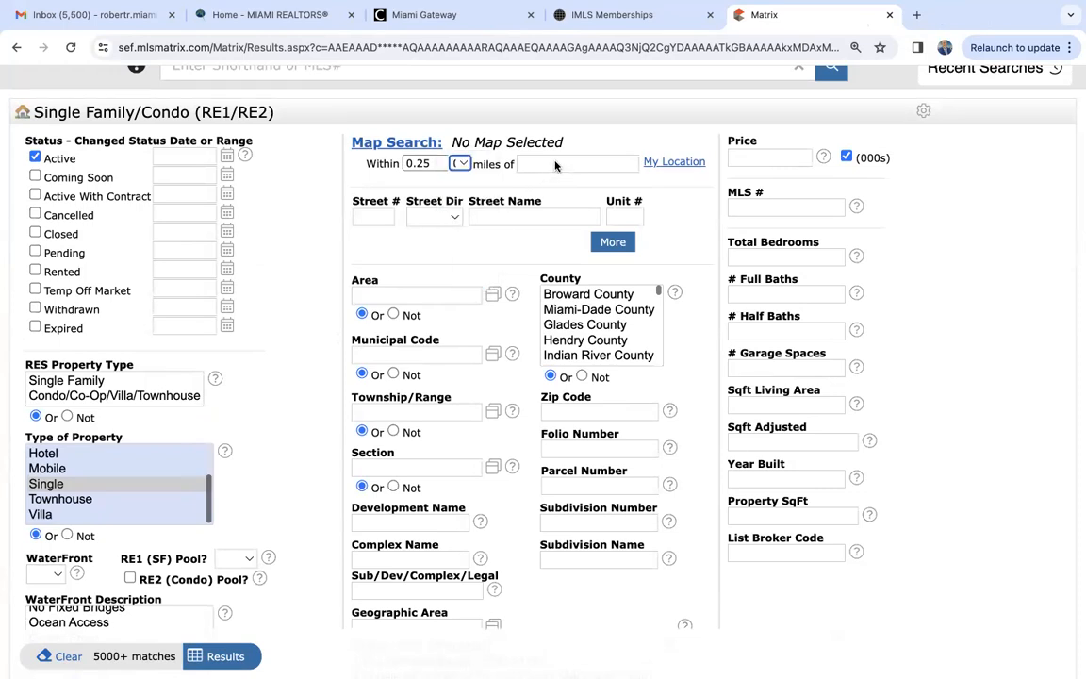
left_click(556, 164)
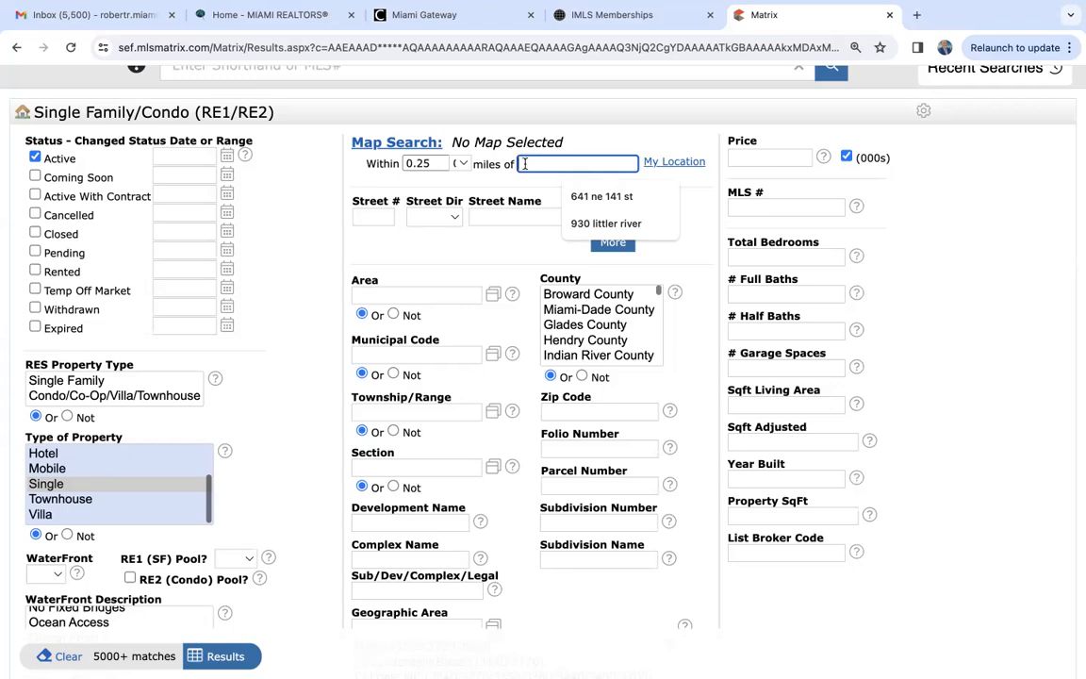
left_click(460, 163)
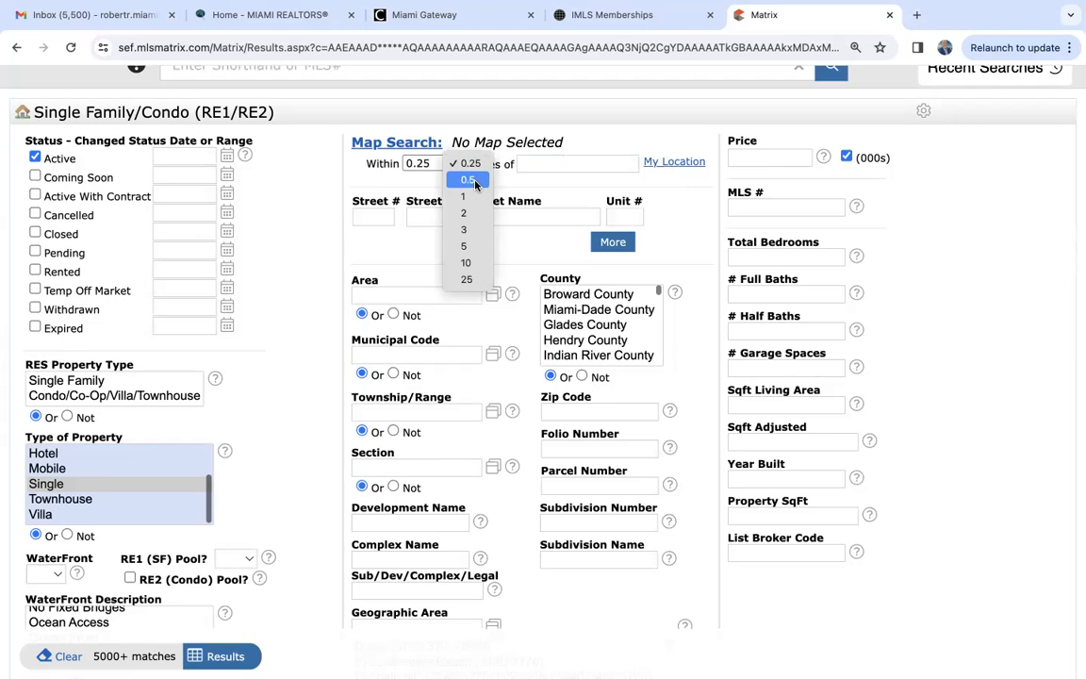
left_click(391, 186)
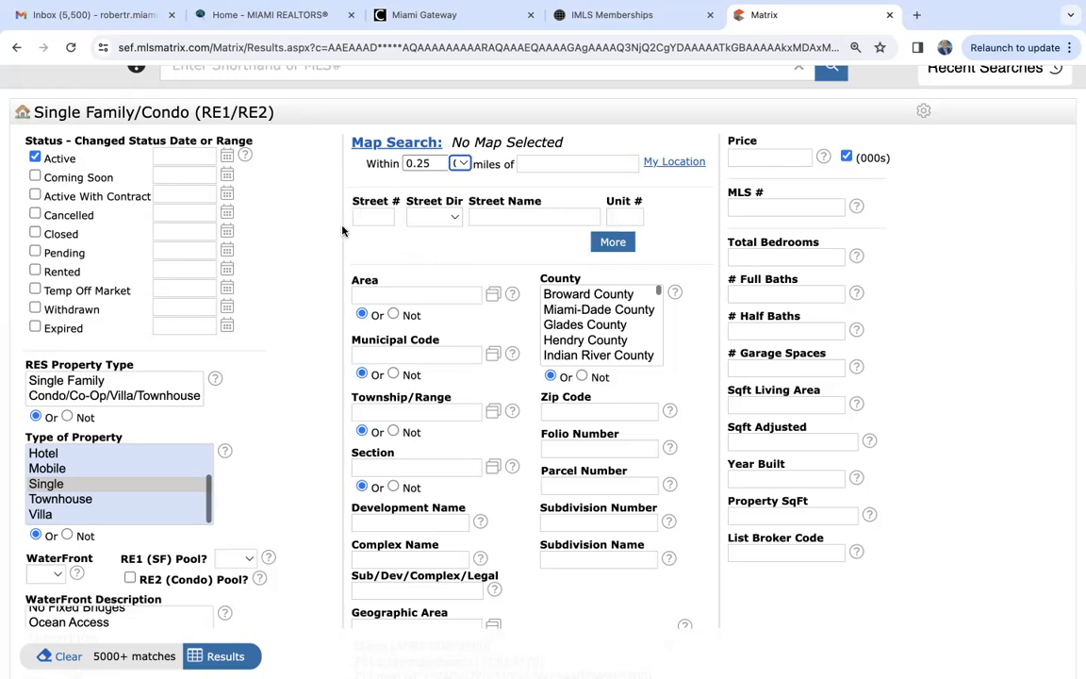
- Try the zip codes 33139,33141 as a search criterion, and clear the Zip Code field
scroll(342, 231, "down", 3)
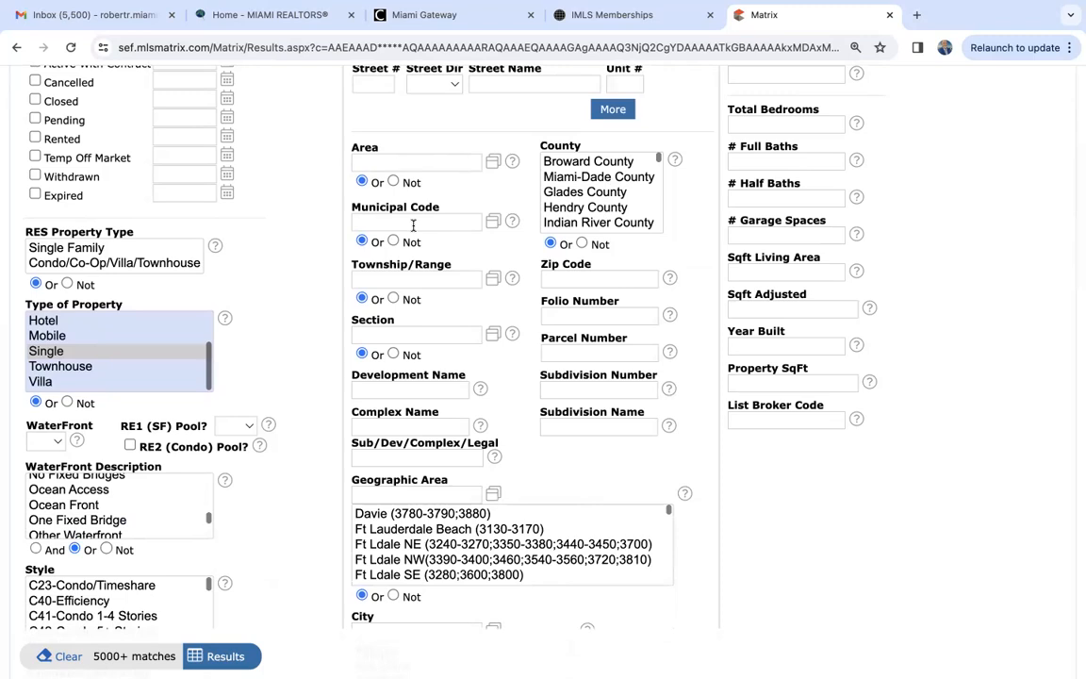
left_click(627, 277)
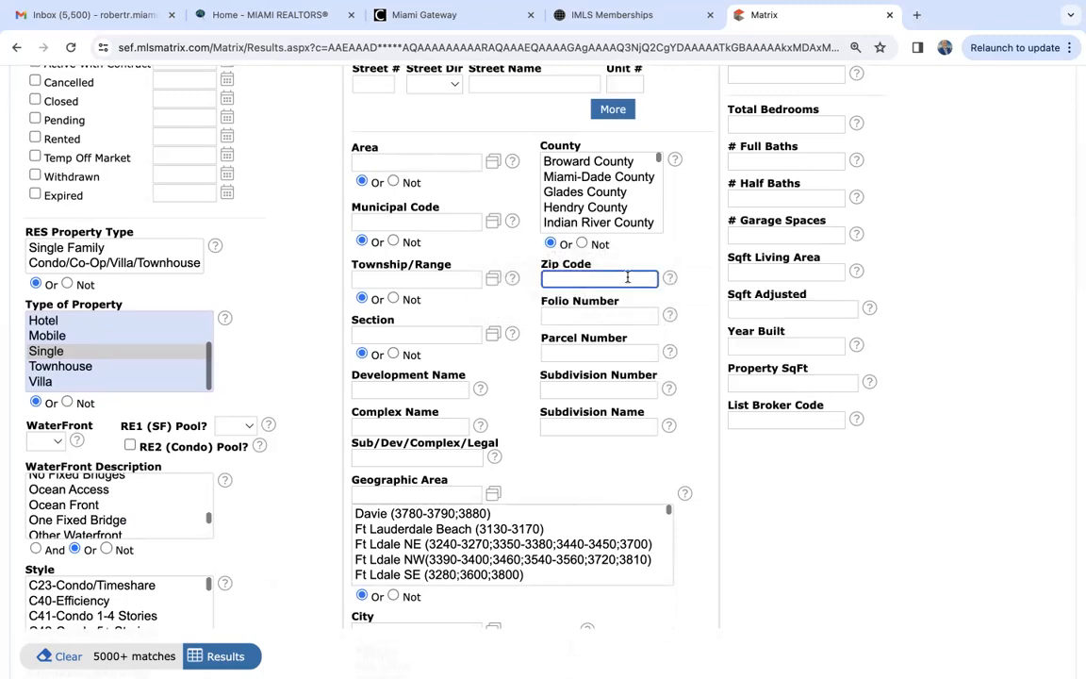
type("33139")
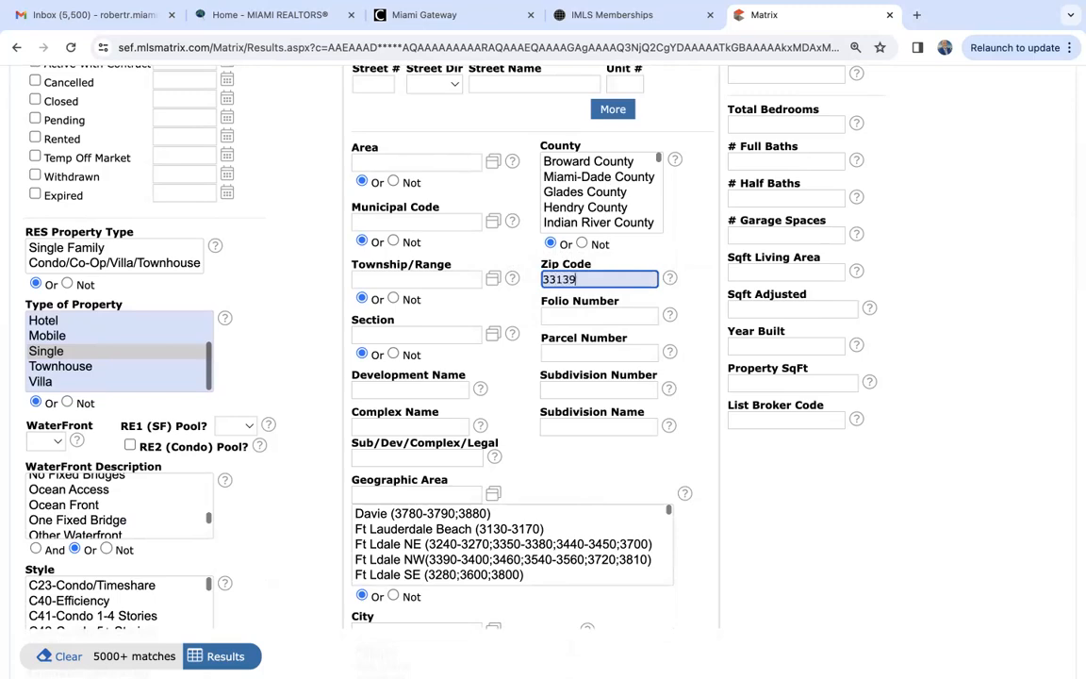
type(",33141")
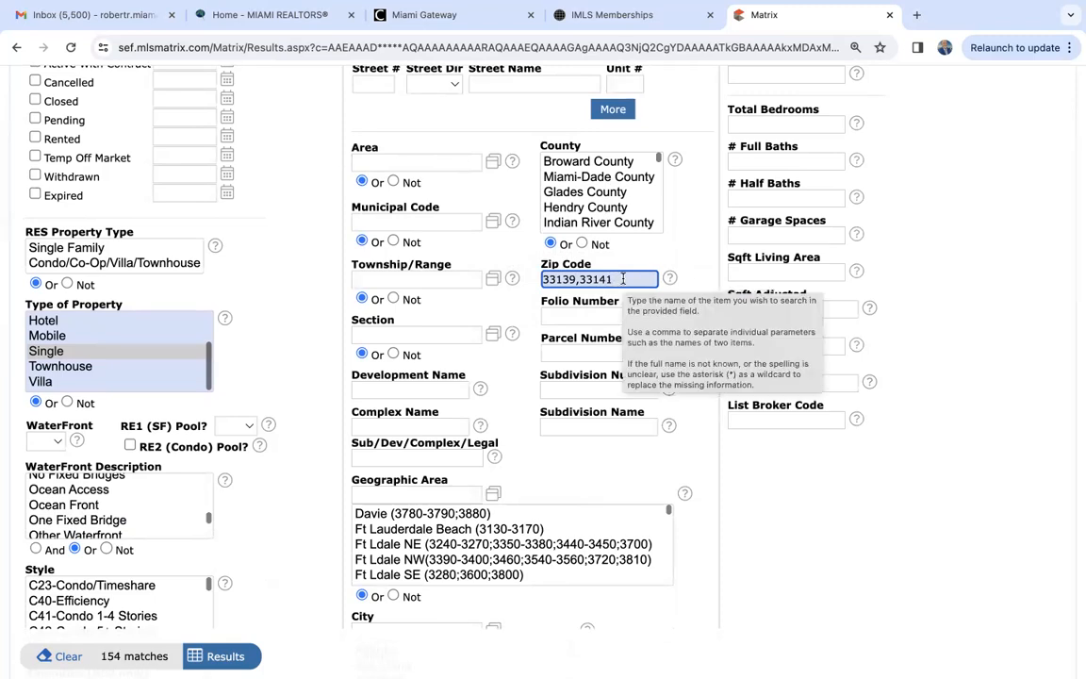
double_click(623, 279)
key("BackSpace")
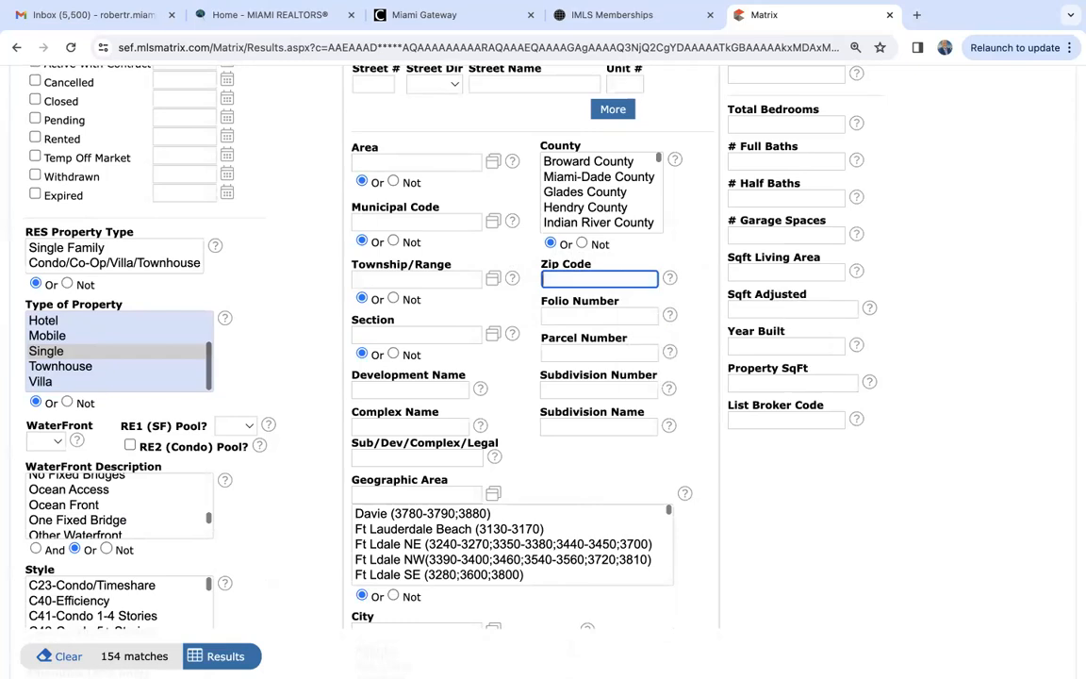
- Check the Subdivision Name and Complex Name criteria and their entry hint, leaving both fields empty
scroll(503, 415, "down", 1)
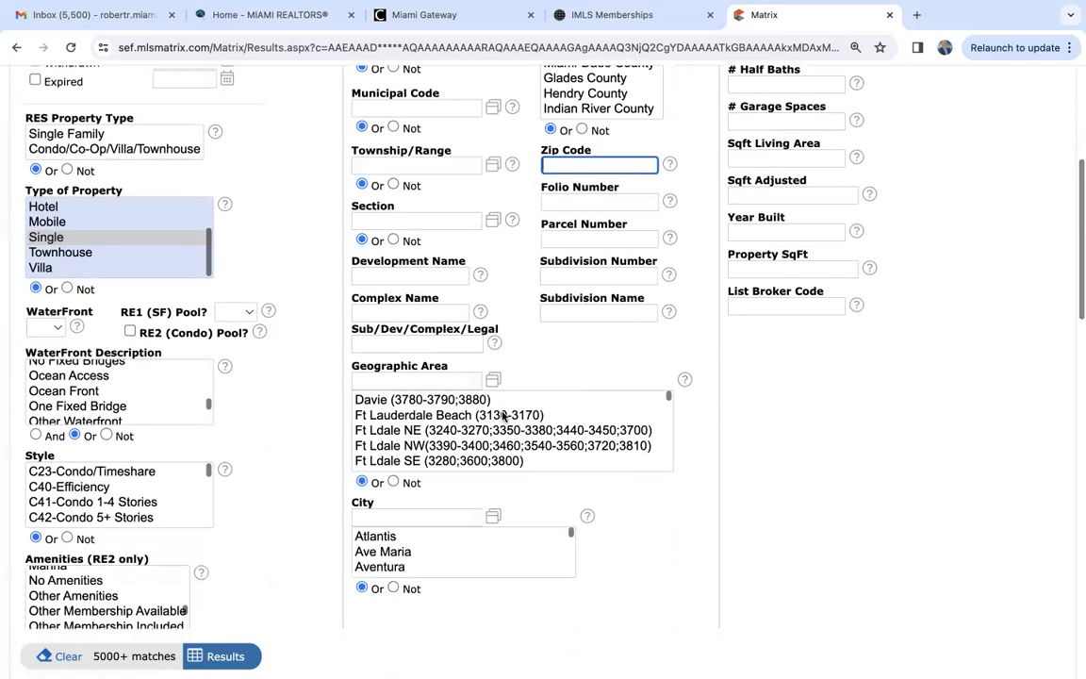
left_click(600, 313)
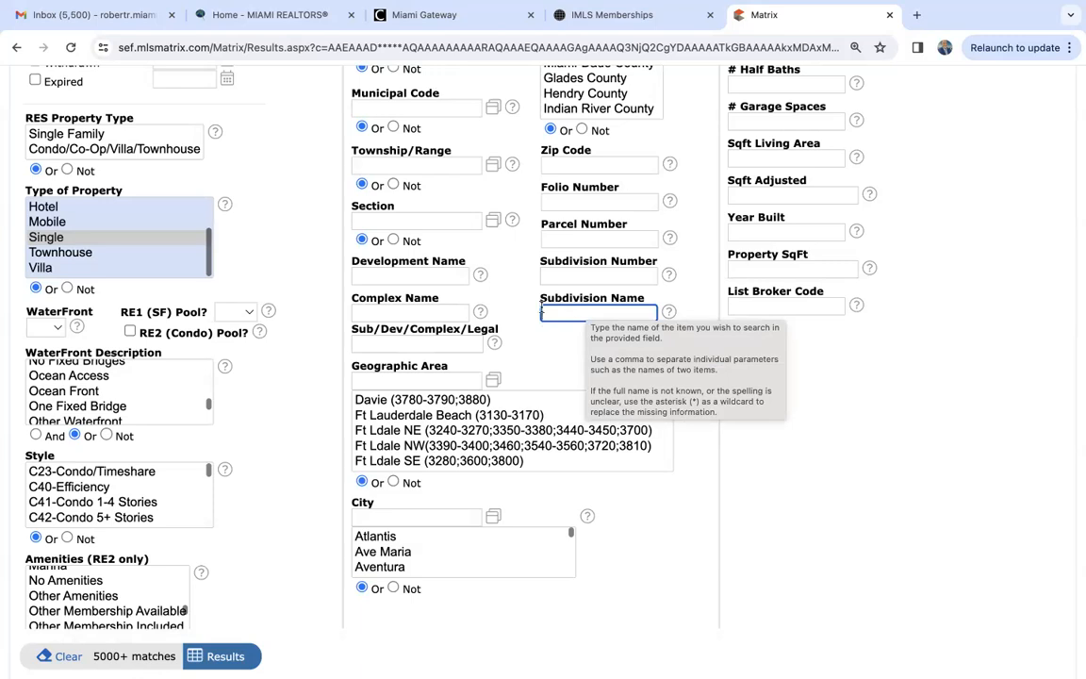
left_click(387, 312)
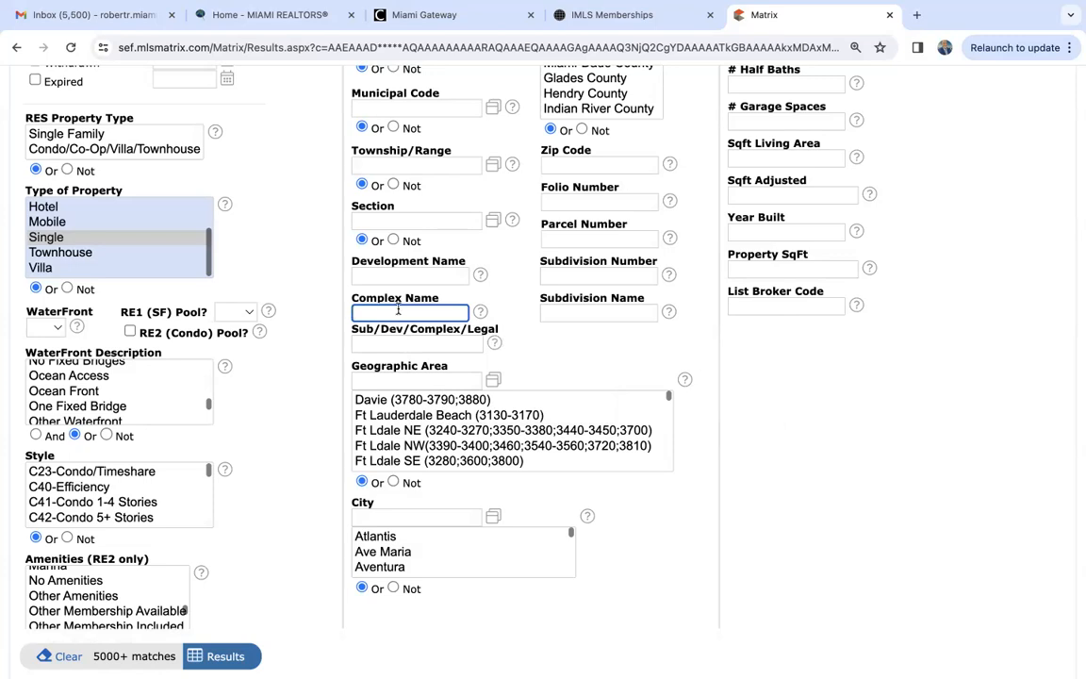
- Try Coral Gables and Coral Springs together as the City criterion, and clear the city selection
scroll(673, 543, "down", 2)
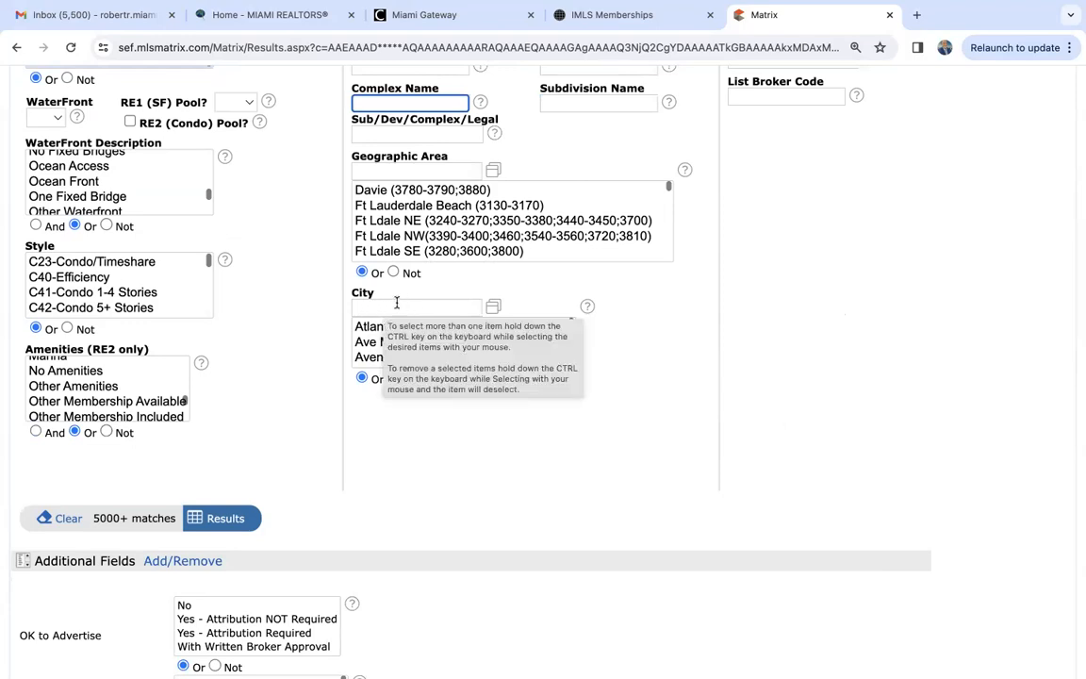
scroll(368, 349, "down", 3)
scroll(367, 351, "down", 5)
scroll(368, 352, "down", 5)
scroll(366, 349, "up", 1)
left_click(394, 334)
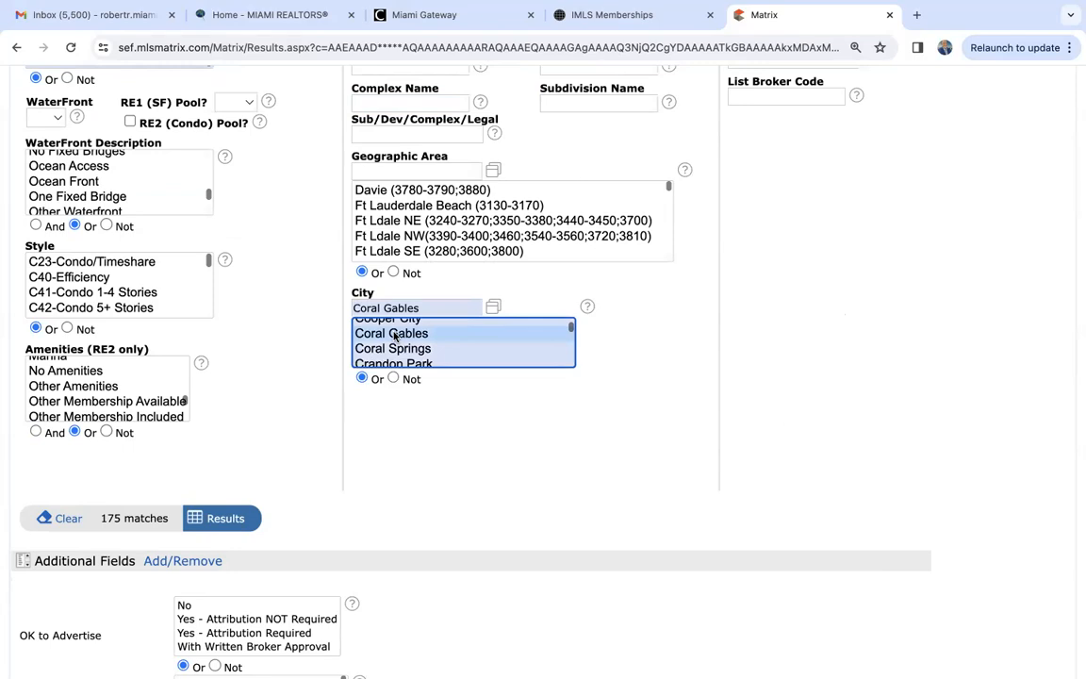
scroll(394, 336, "down", 1)
left_click(394, 335)
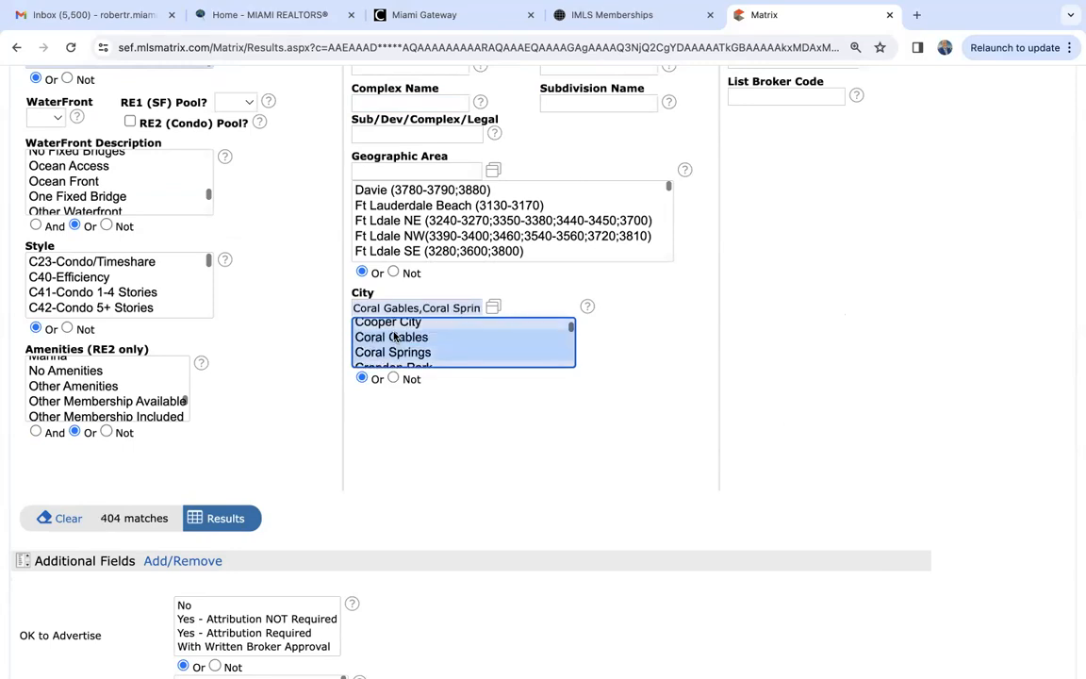
triple_click(416, 308)
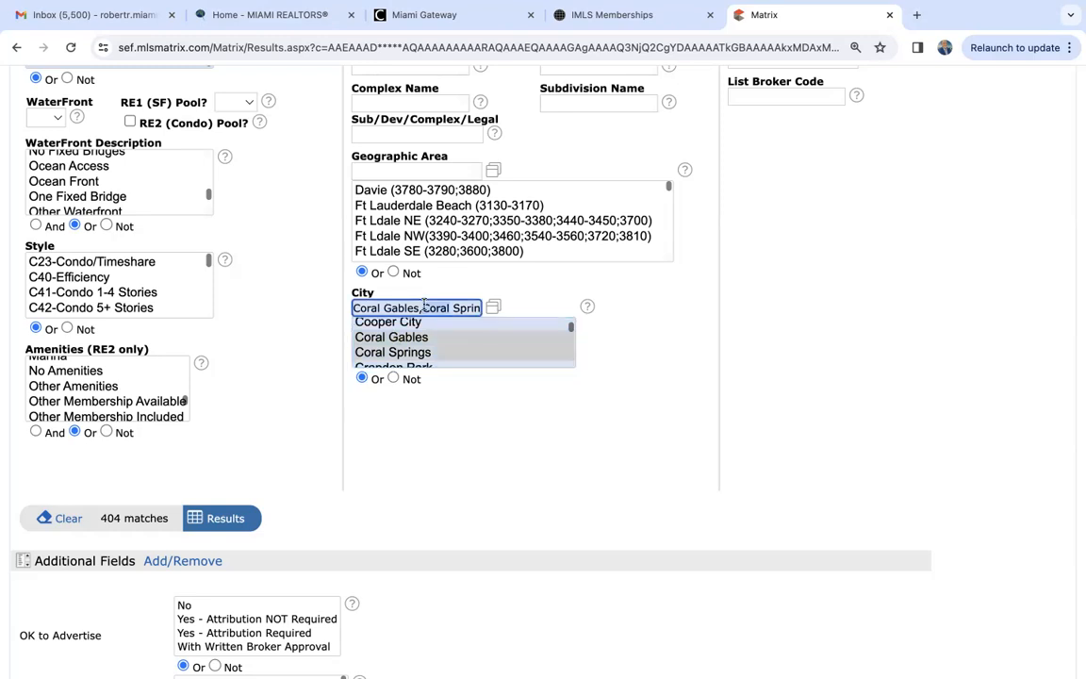
key("BackSpace")
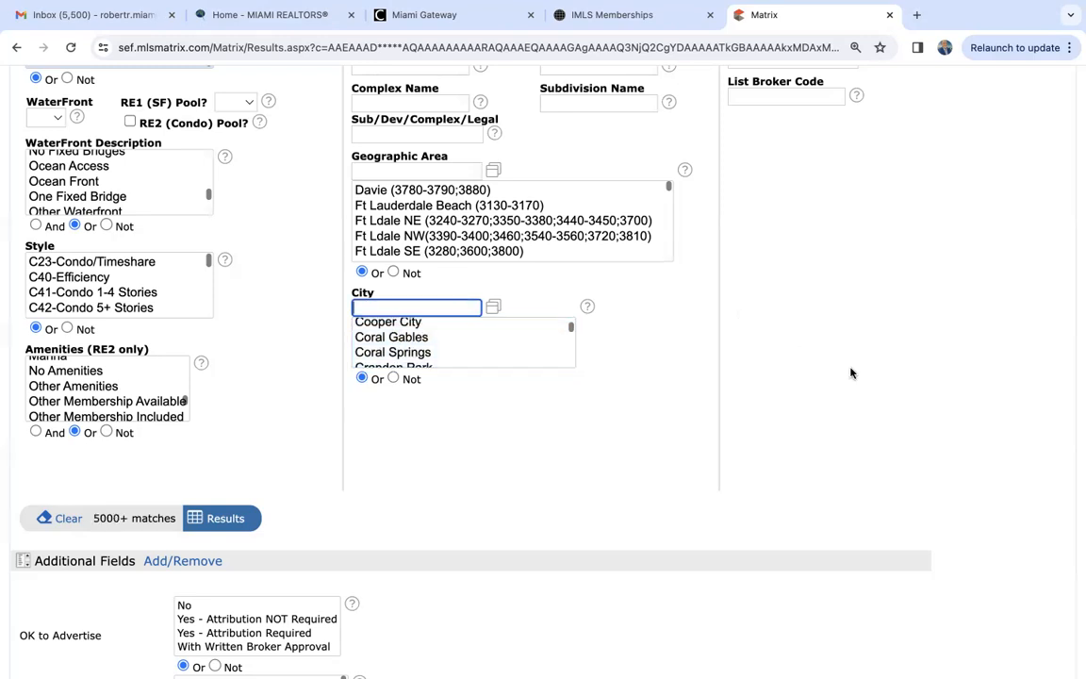
- Read the Price field's help on entering exact amounts, ranges and plus or minus values, and close it
scroll(850, 370, "up", 10)
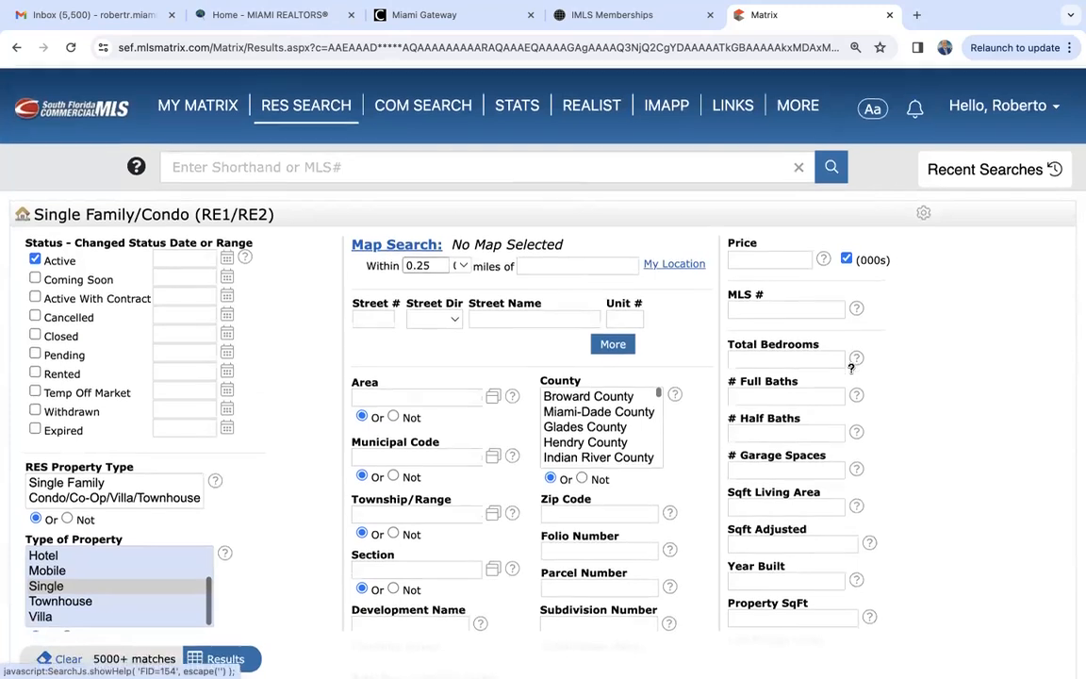
scroll(809, 250, "down", 1)
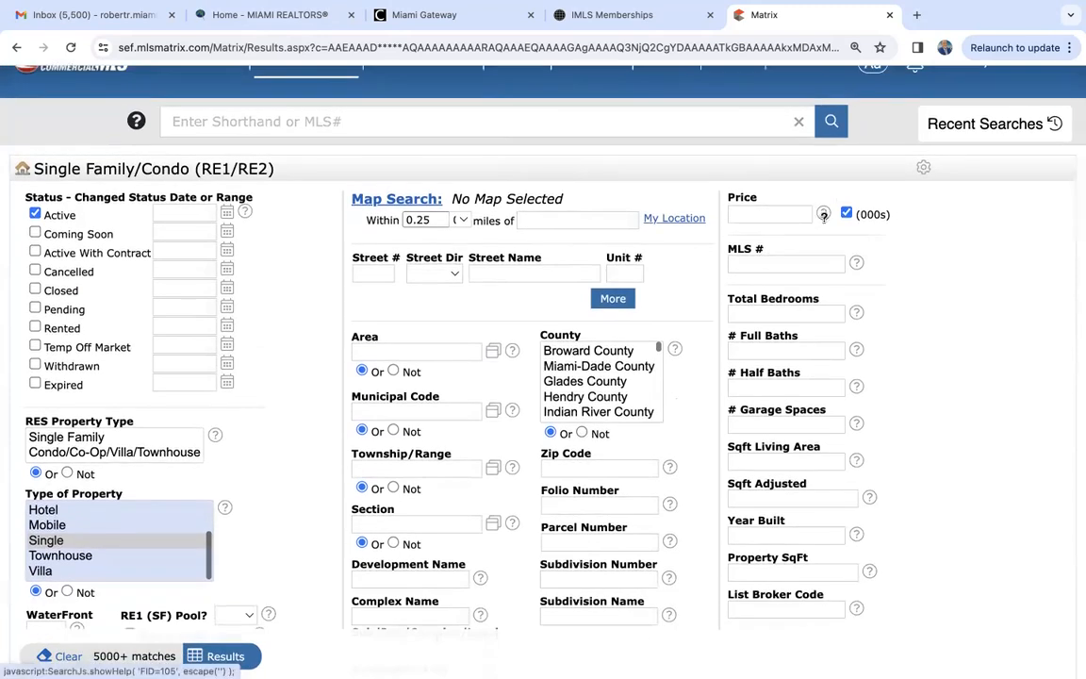
left_click(823, 213)
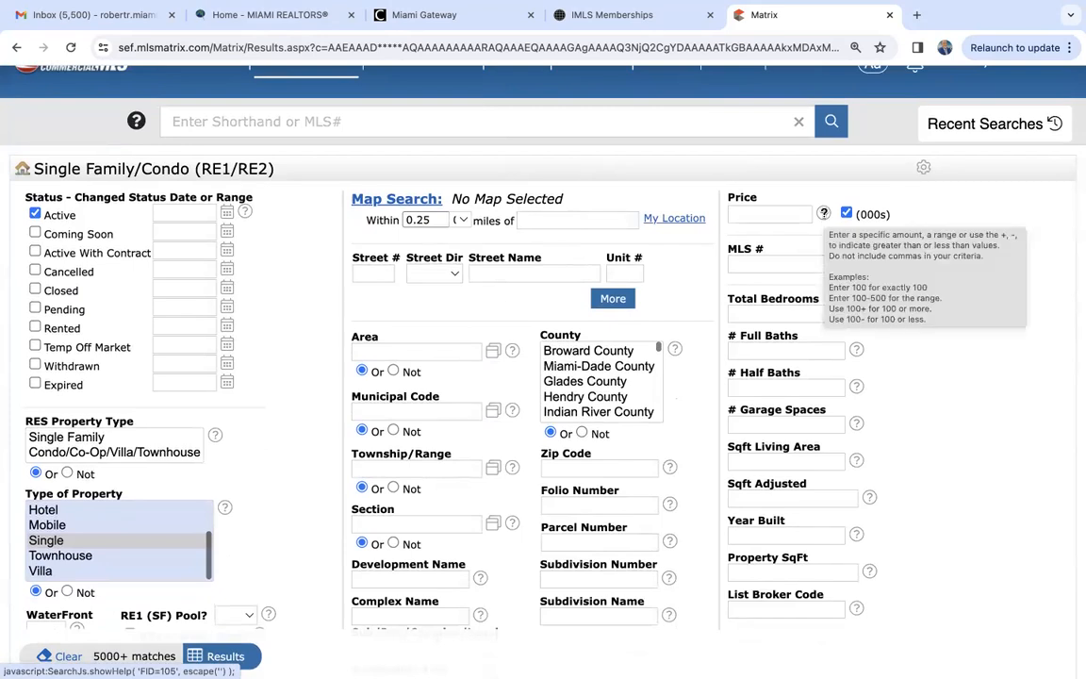
left_click(823, 214)
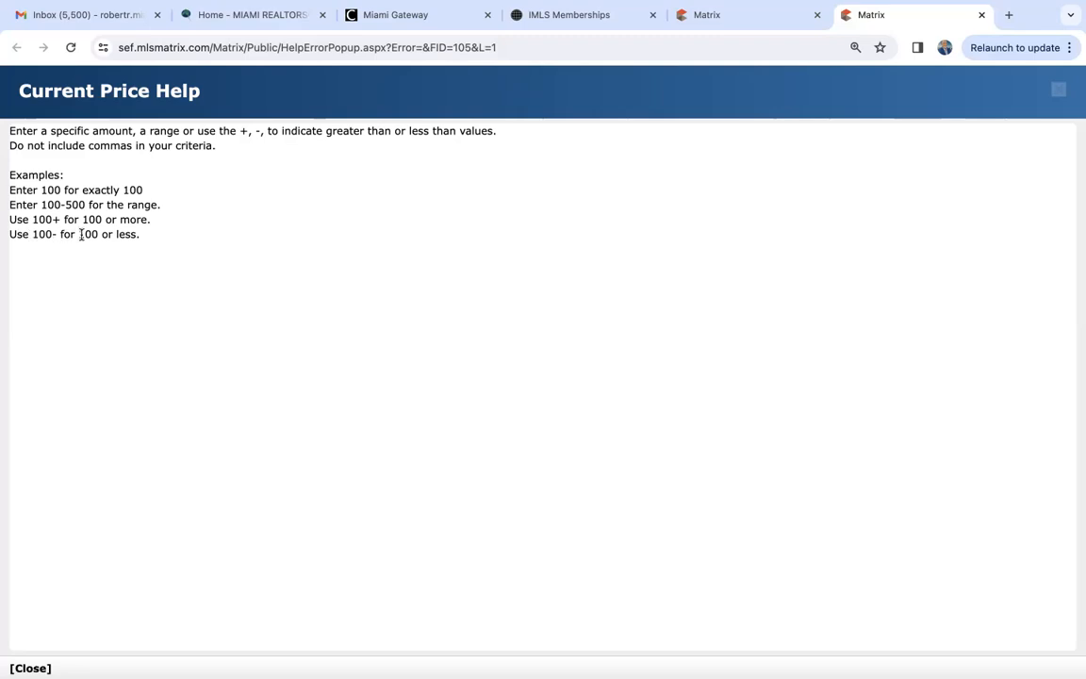
left_click(981, 15)
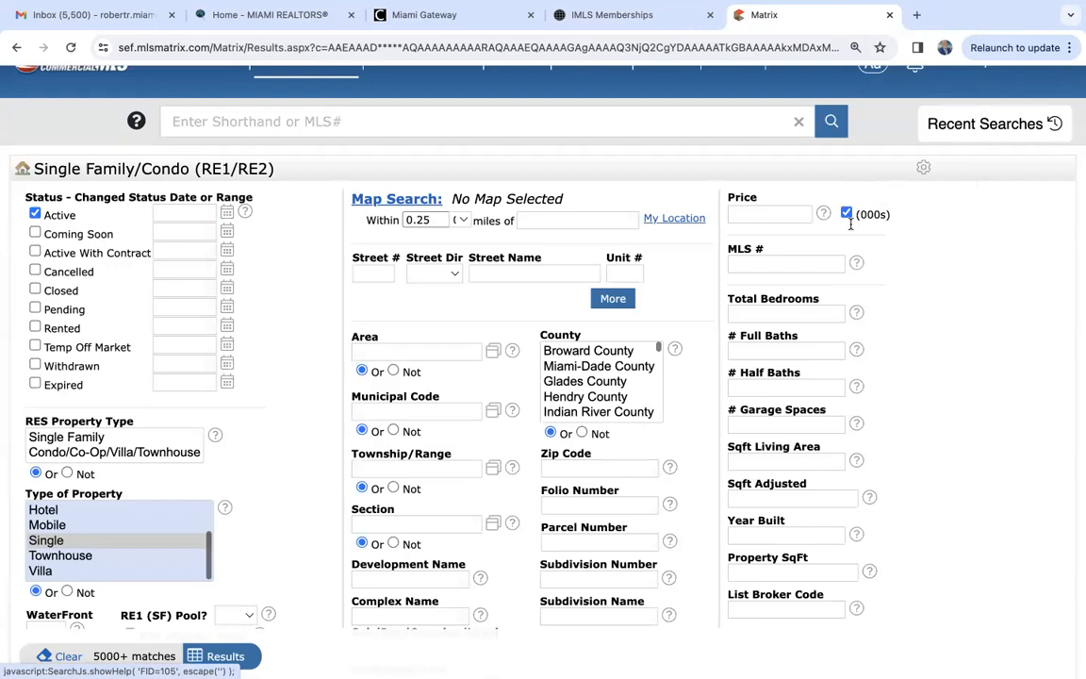
- Limit the price to 1000- in thousands, meaning one million dollars or less
left_click(760, 214)
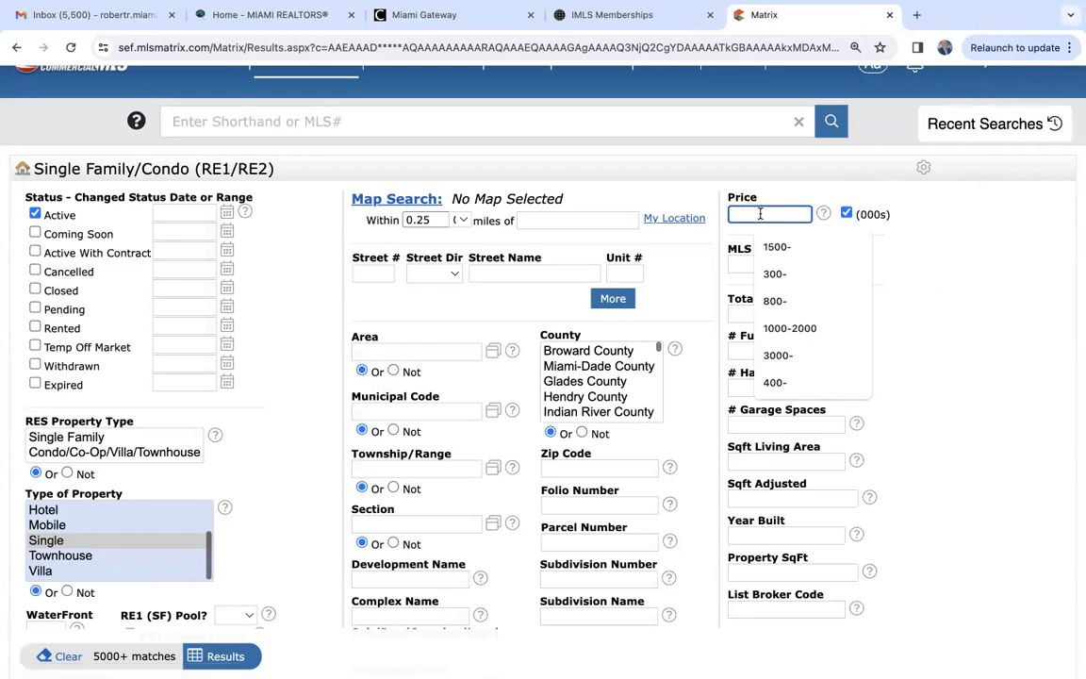
type("1000-")
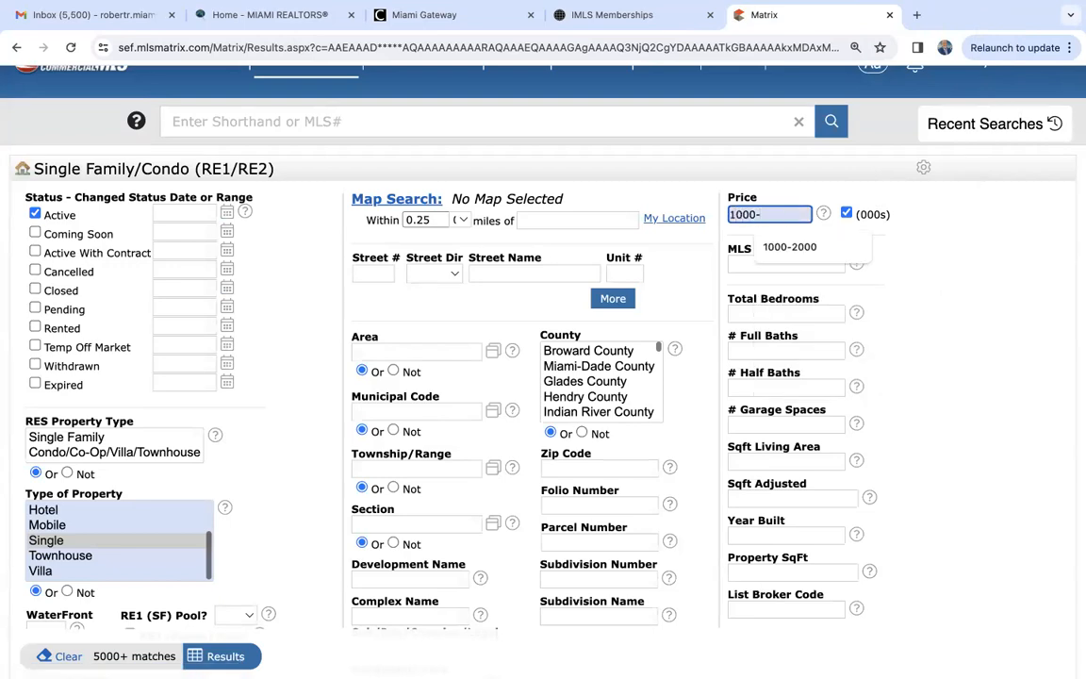
left_click(980, 400)
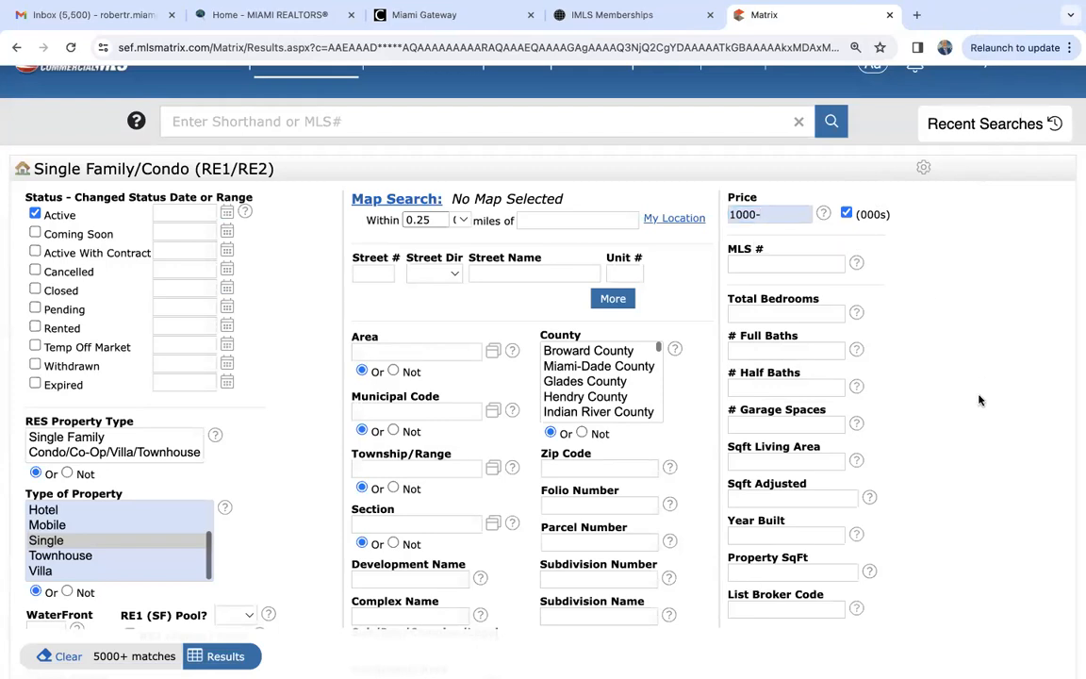
- Try the price range 1000-2000, and restore the price criterion to 1000-
left_click(777, 216)
type("2000")
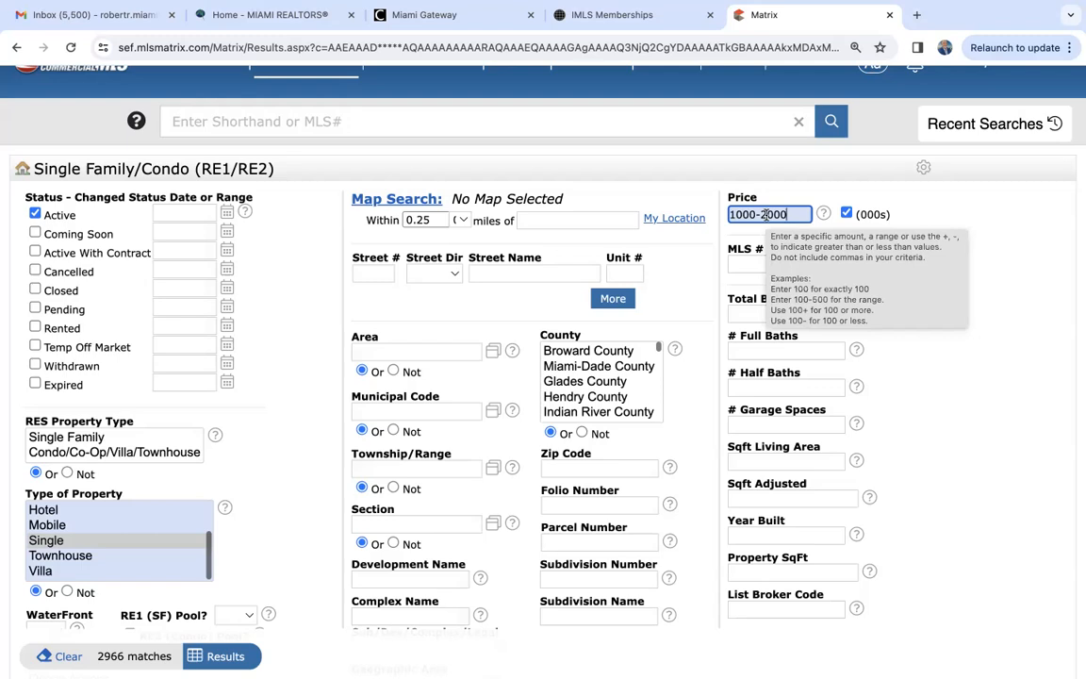
key("BackSpace")
key("BackSpace")
key("BackSpace")
key("BackSpace")
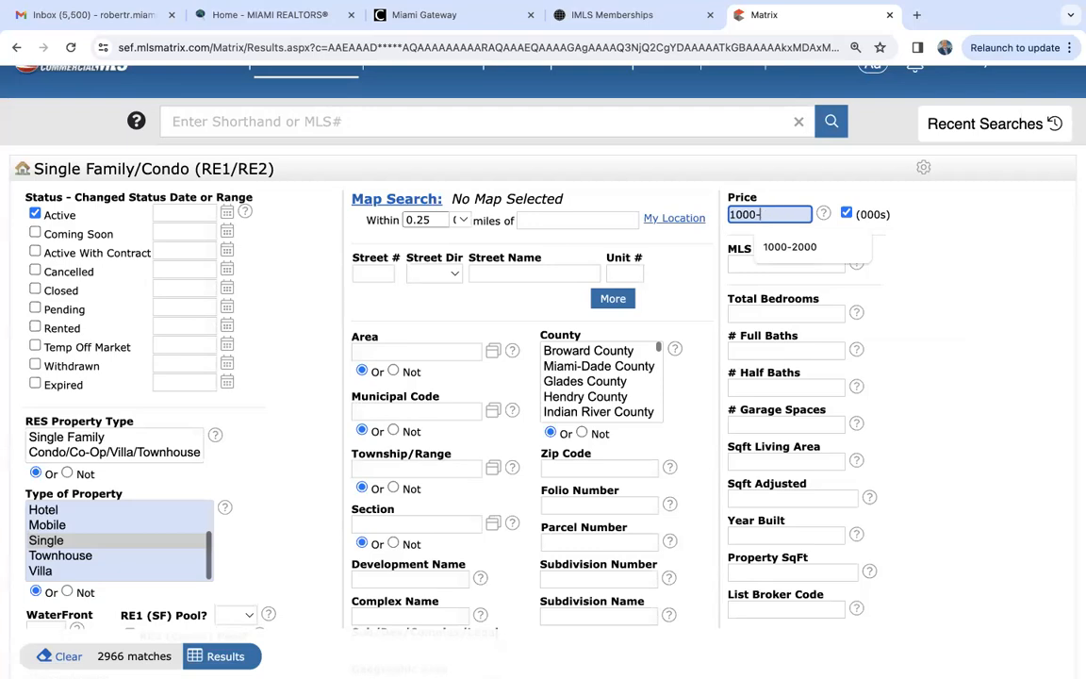
left_click(955, 355)
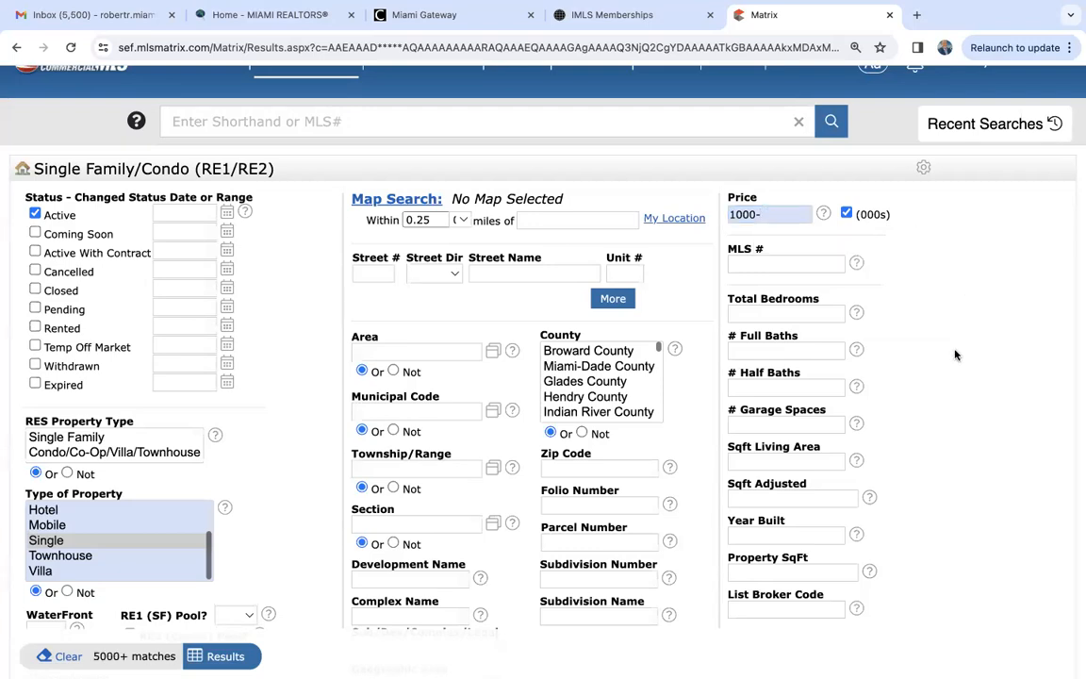
- Set Total Bedrooms to 3+ and # Full Baths to 2+
scroll(955, 354, "down", 2)
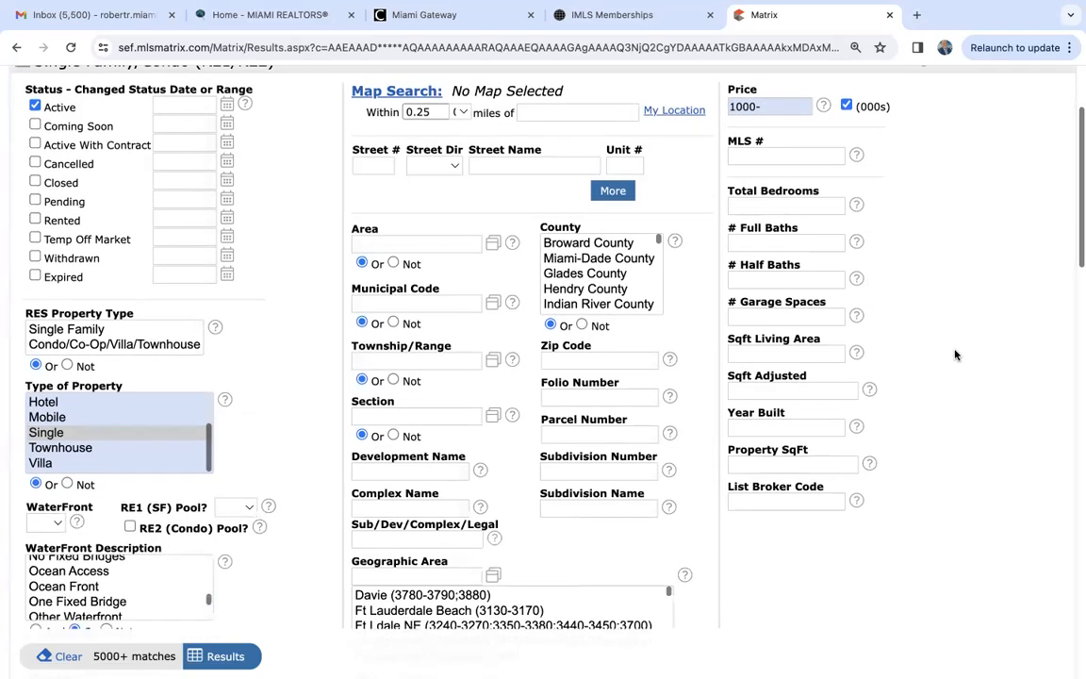
left_click(777, 204)
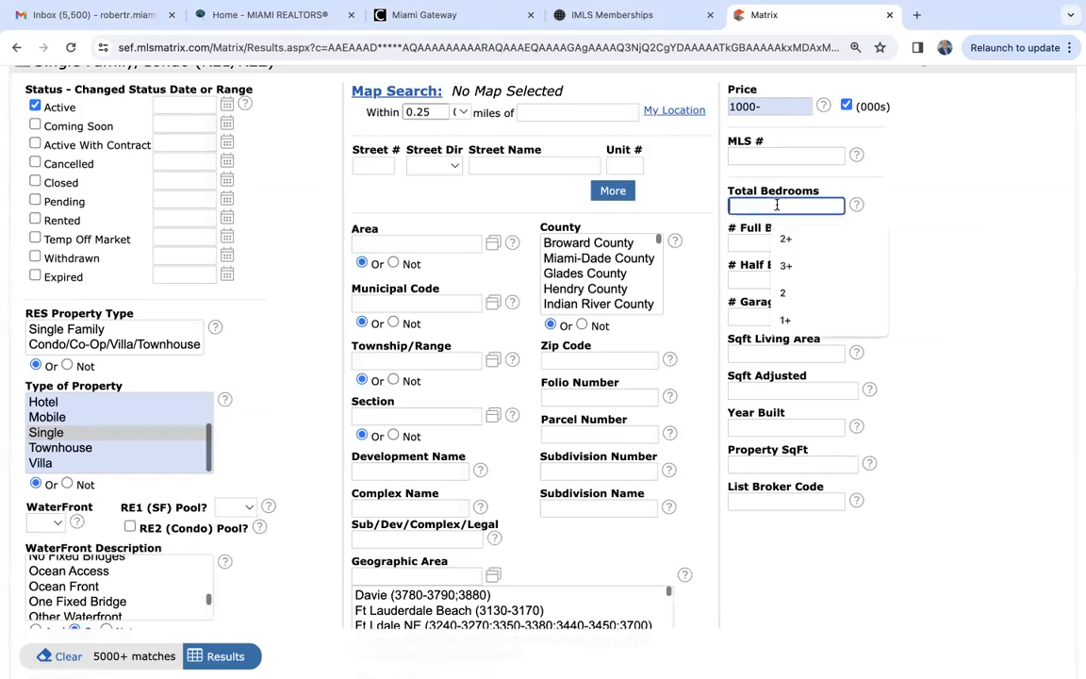
left_click(788, 268)
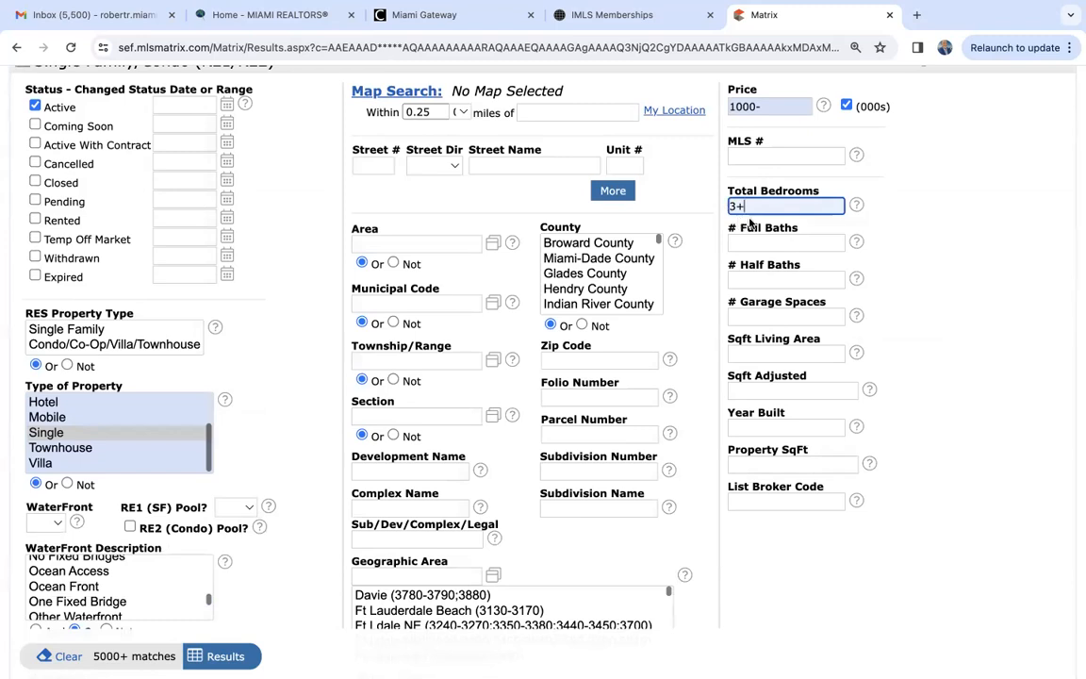
mouse_move(770, 207)
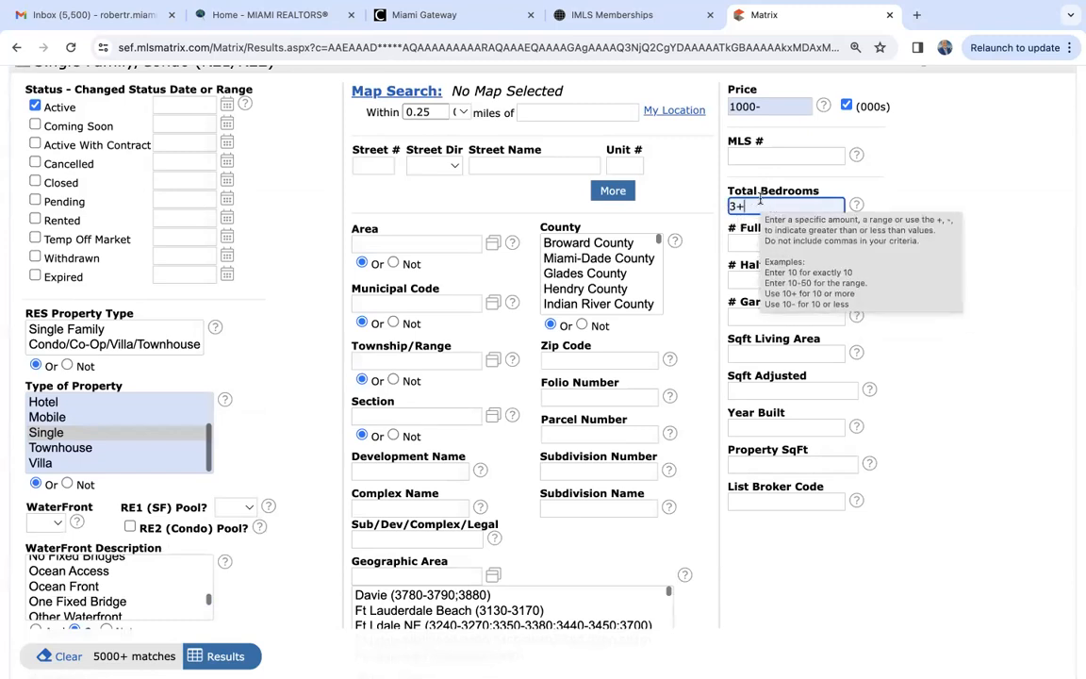
left_click(737, 243)
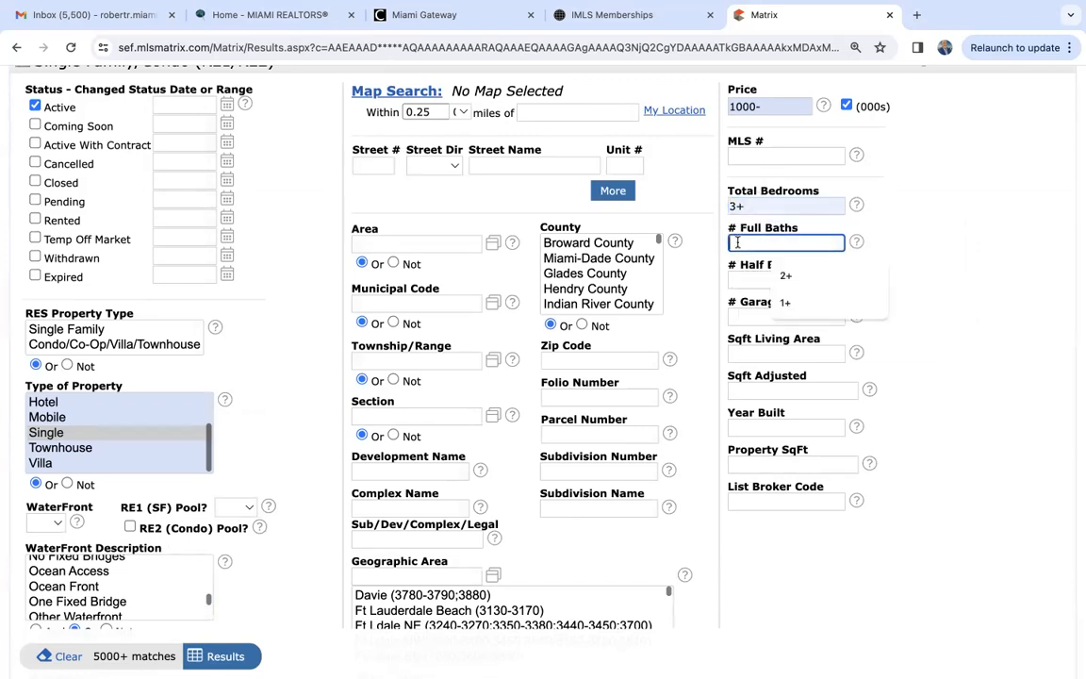
left_click(781, 274)
- Set # Garage Spaces to 1+ and Sqft Living Area to 2000+
scroll(912, 287, "down", 1)
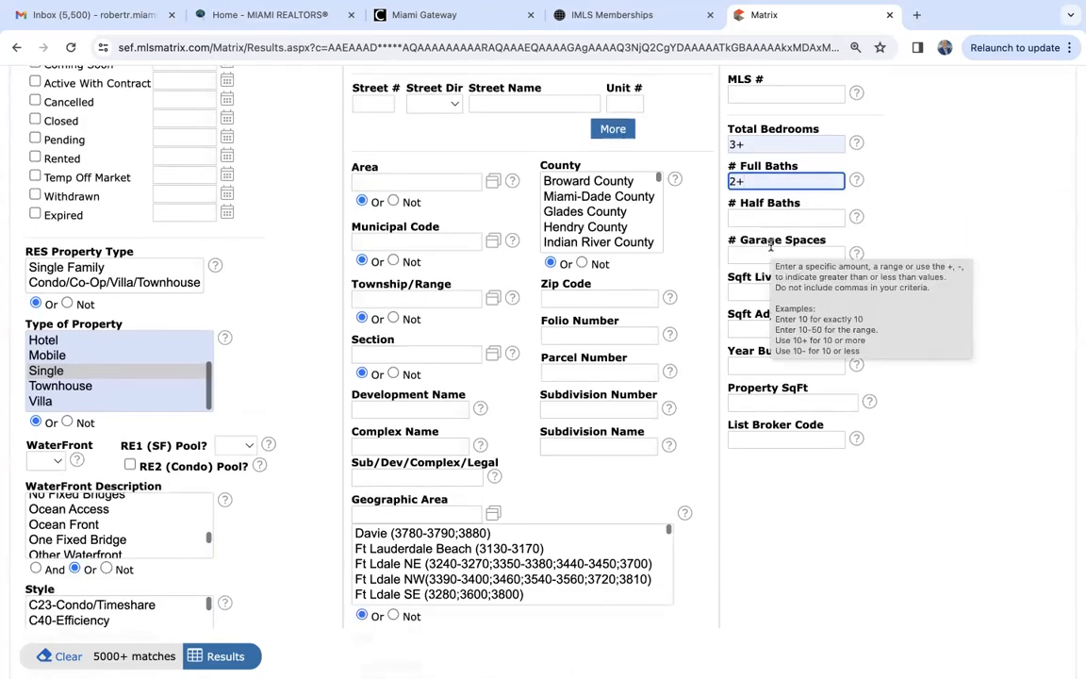
left_click(772, 252)
type("1+")
left_click(789, 290)
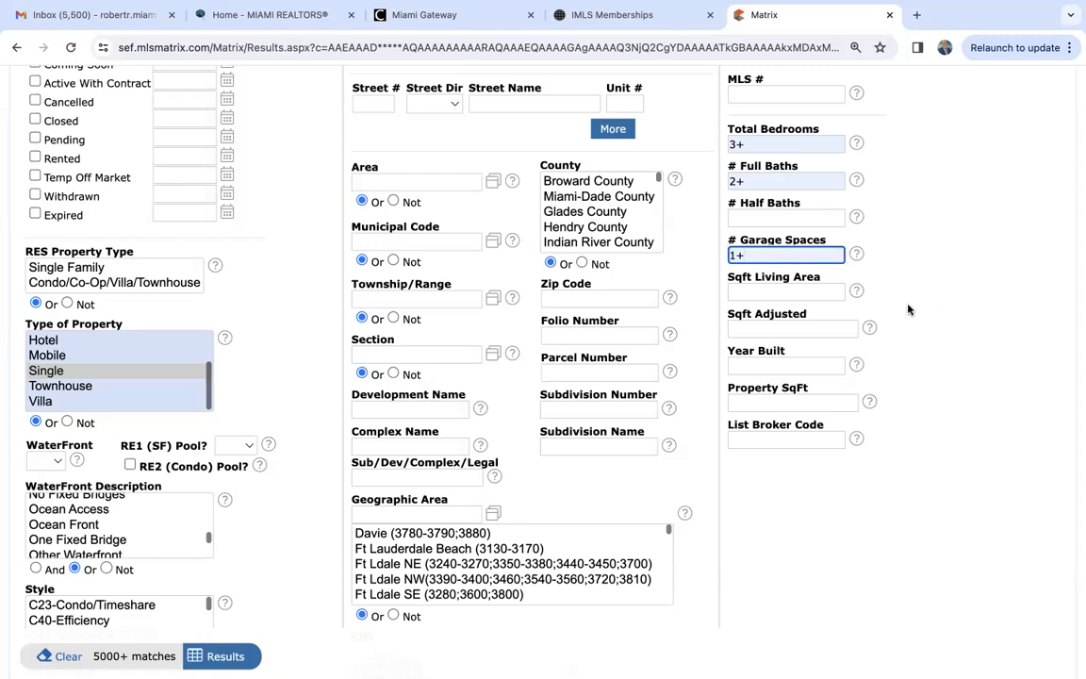
left_click(757, 292)
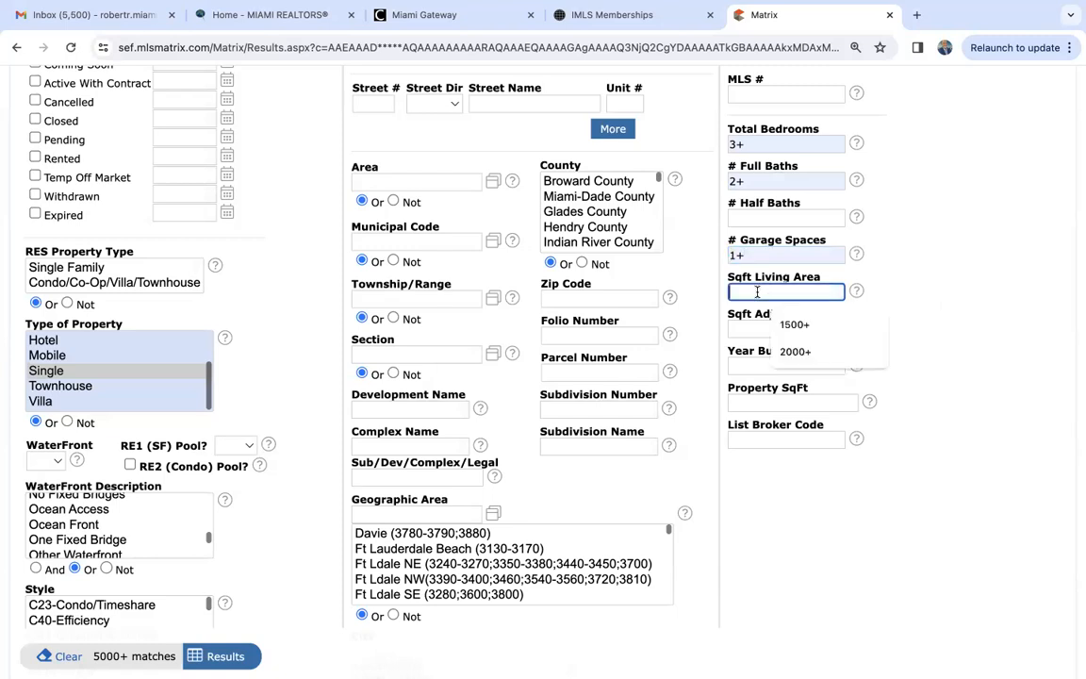
left_click(795, 352)
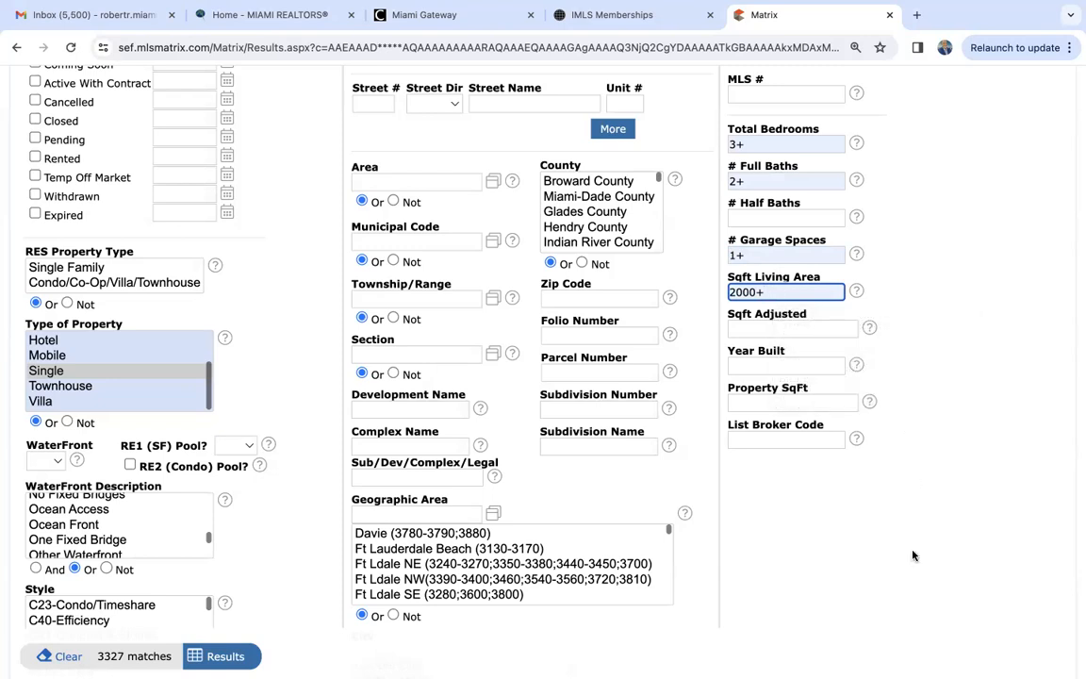
- Set the Property SqFt criterion to 10000+
scroll(912, 556, "down", 3)
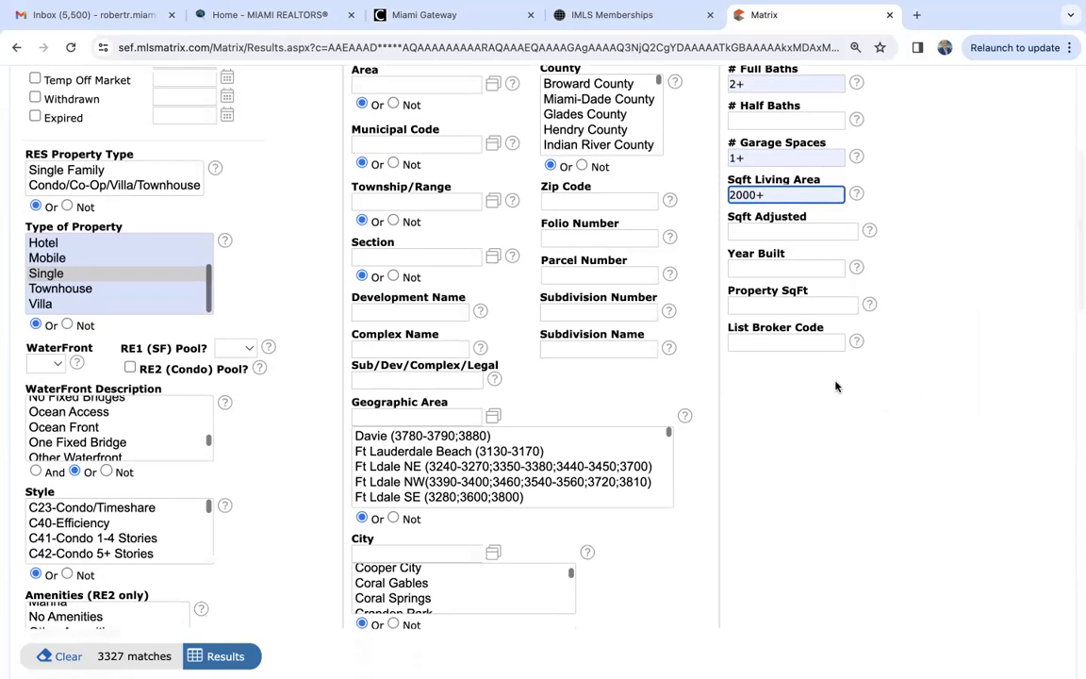
left_click(776, 303)
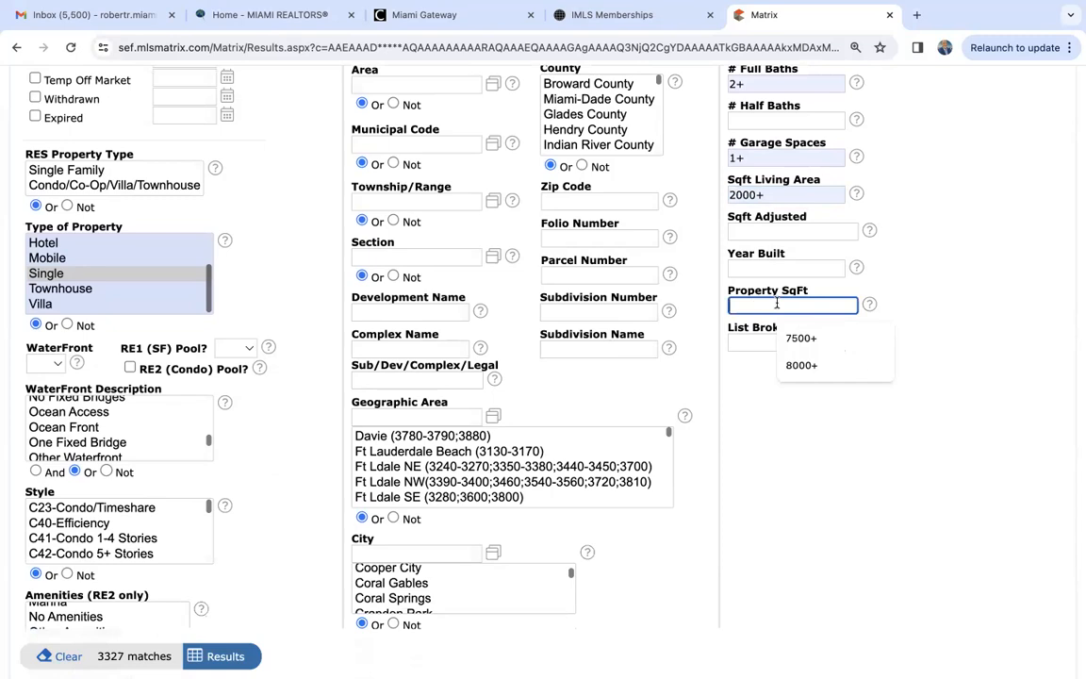
type("10000")
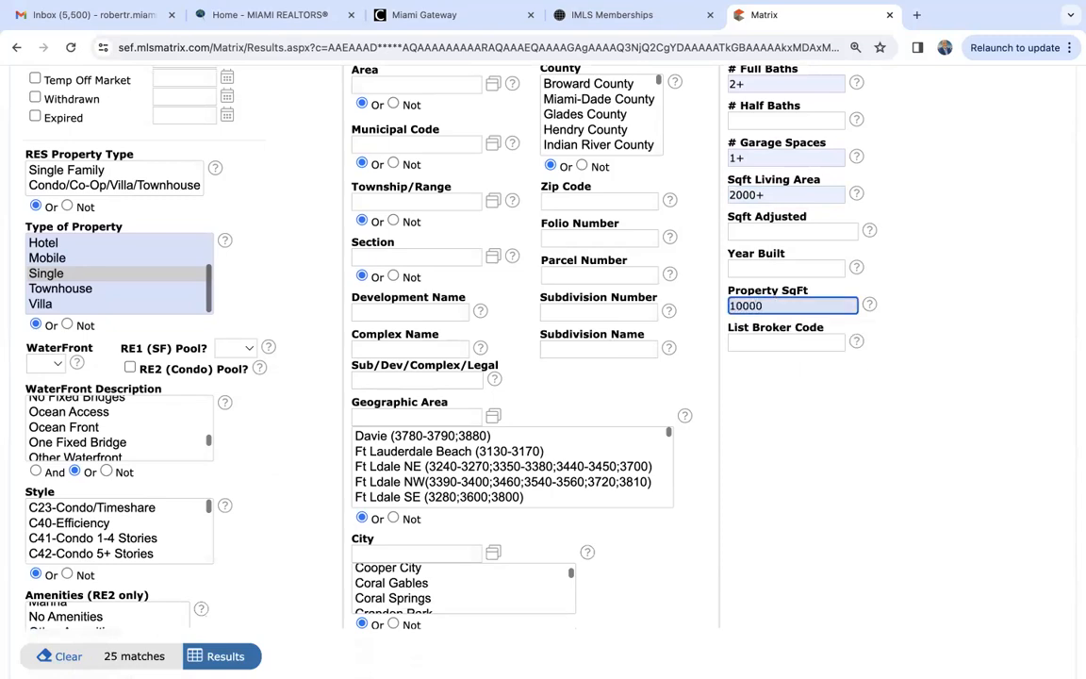
type("+")
- Review the residential search criteria entered so far and the number of matching listings
scroll(834, 367, "down", 4)
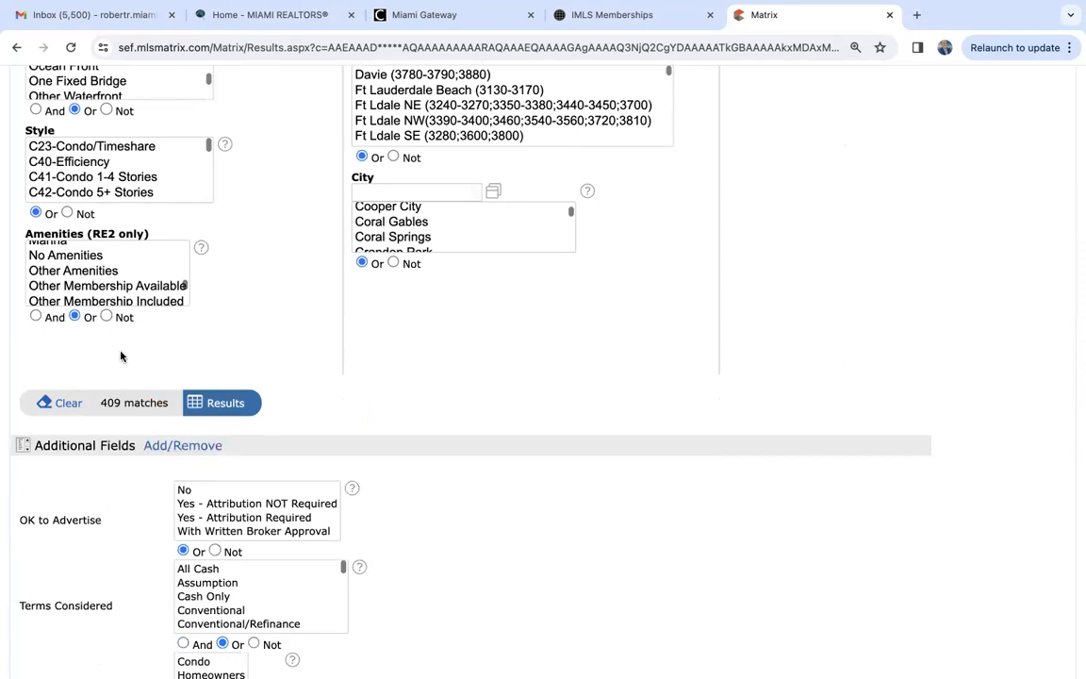
scroll(387, 371, "up", 3)
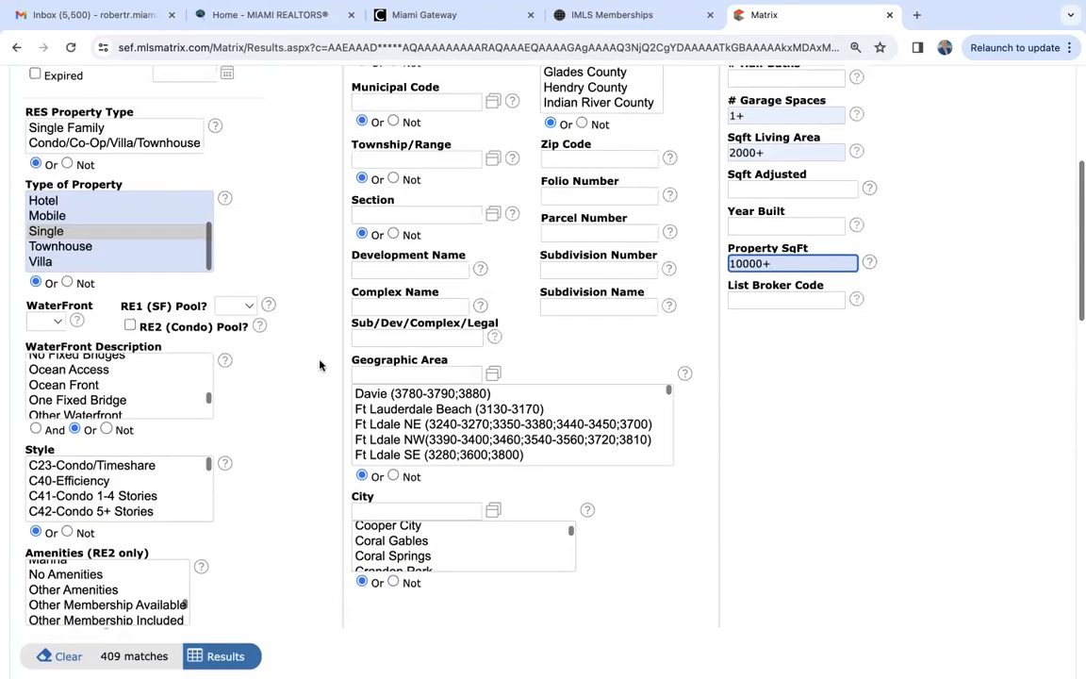
scroll(320, 365, "up", 2)
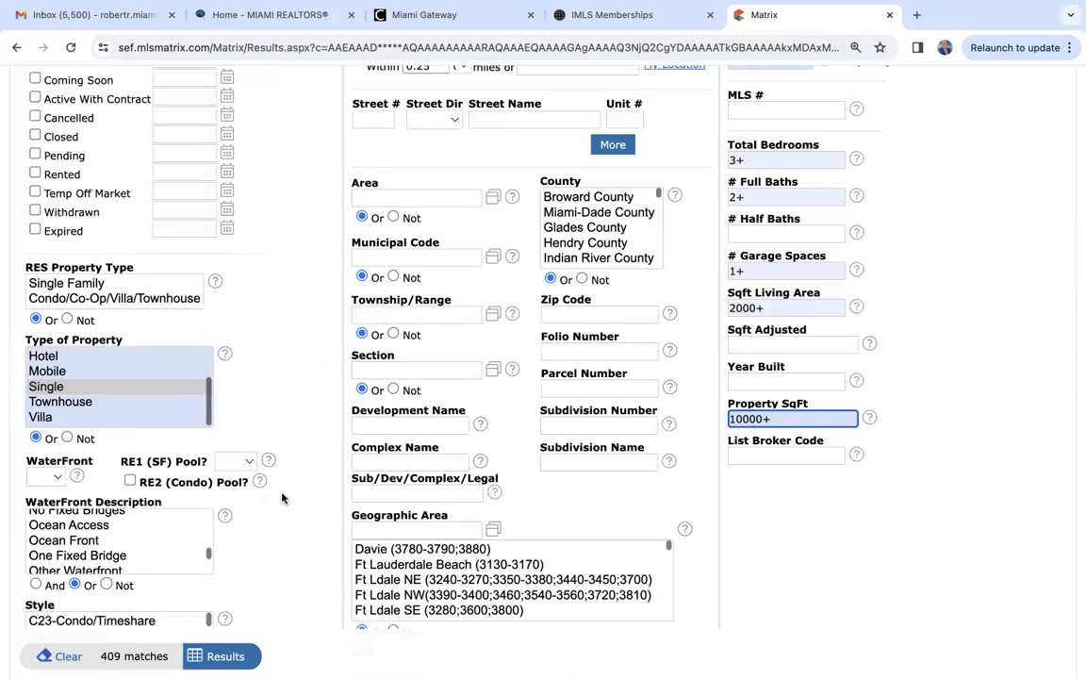
scroll(299, 497, "down", 3)
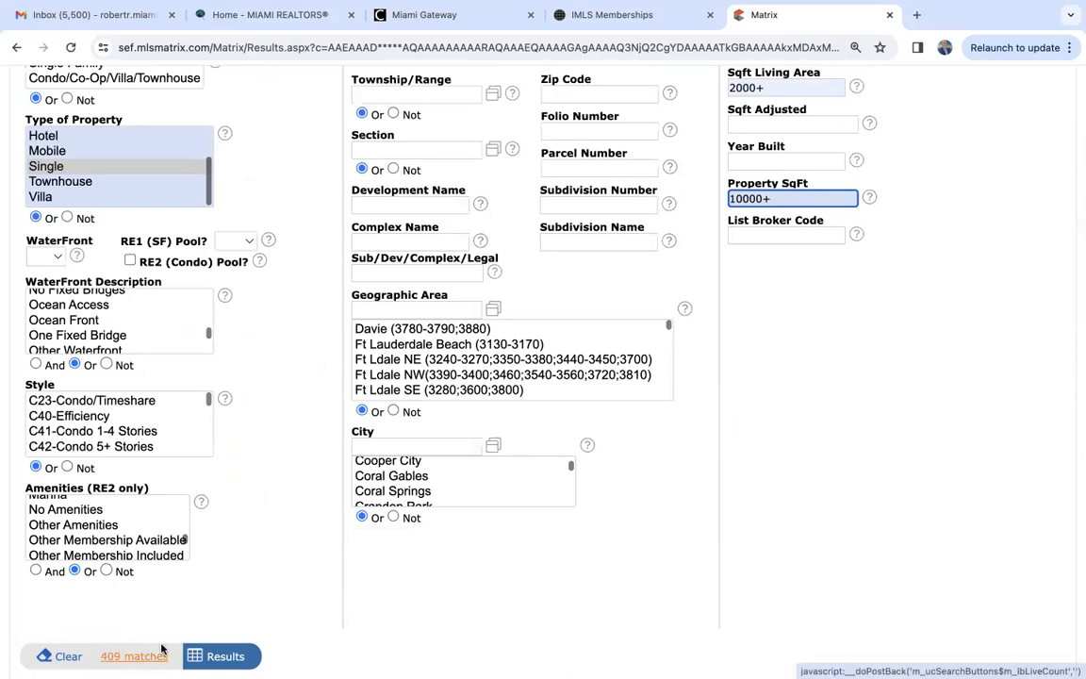
scroll(232, 557, "up", 2)
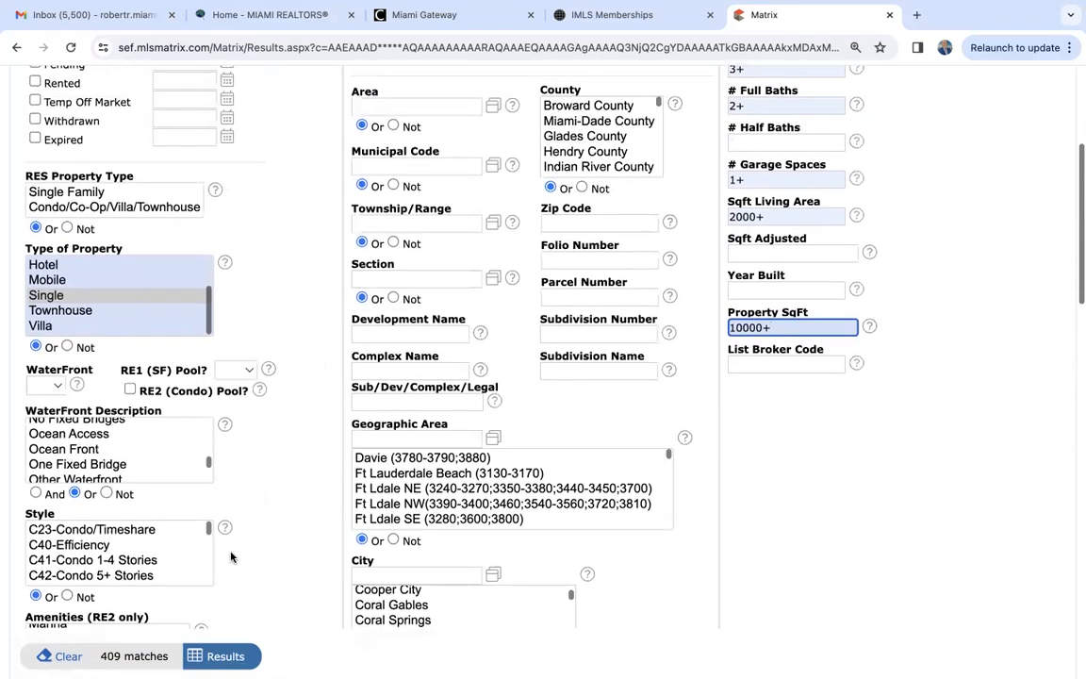
scroll(933, 384, "up", 2)
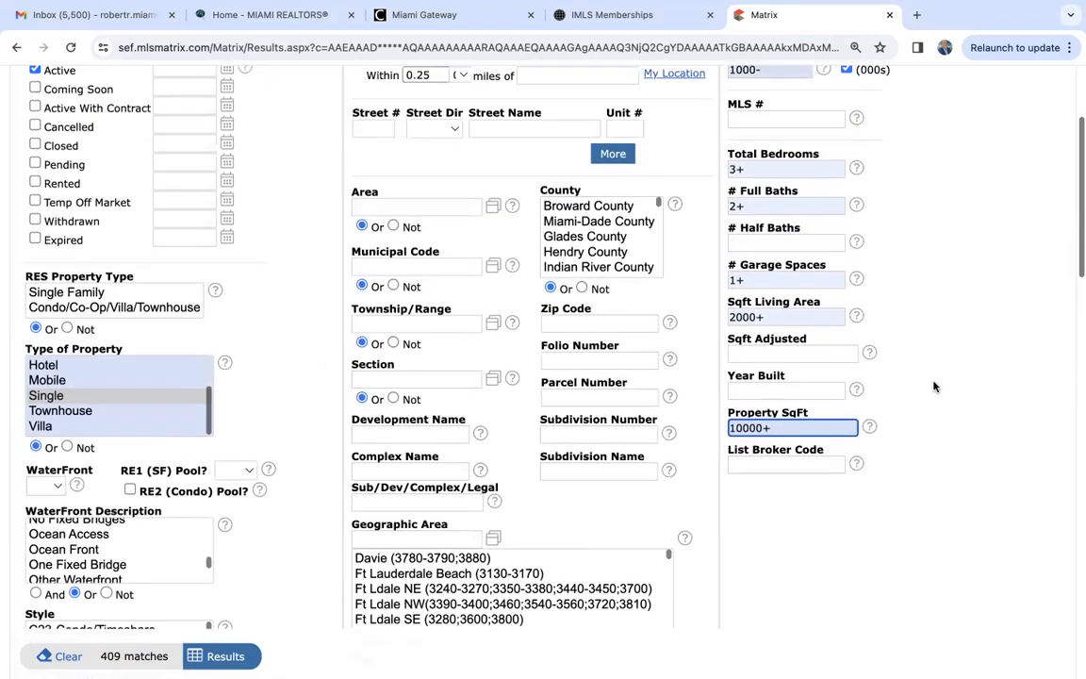
scroll(933, 386, "up", 1)
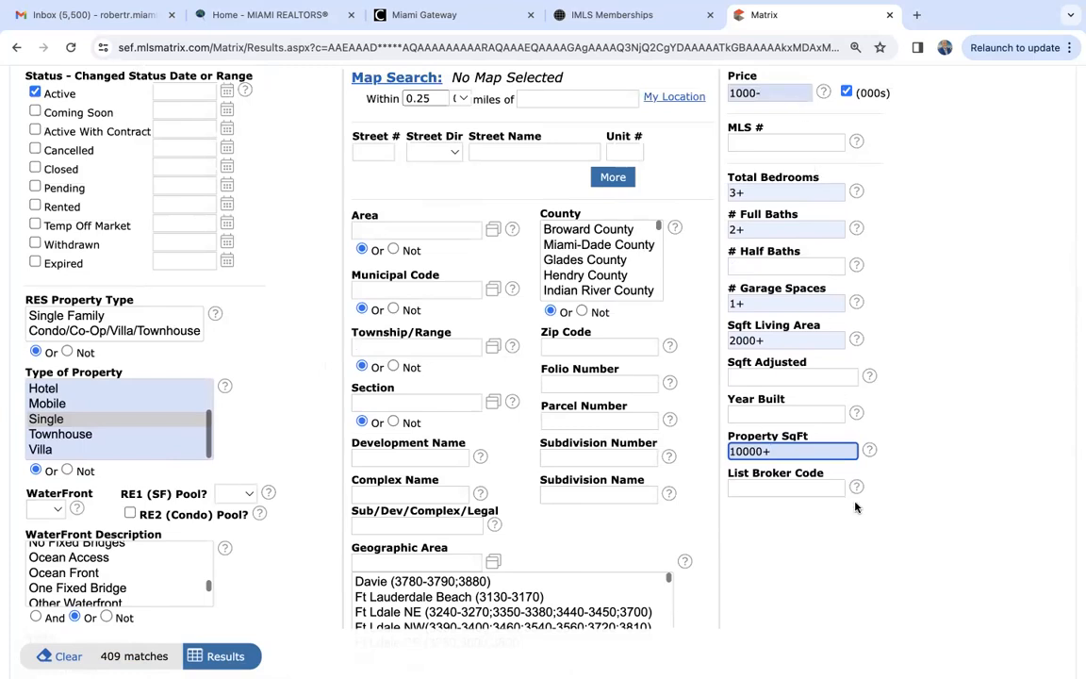
- Try Cooper City, Coral Gables and Coral Springs one at a time as the City criterion
scroll(854, 506, "down", 5)
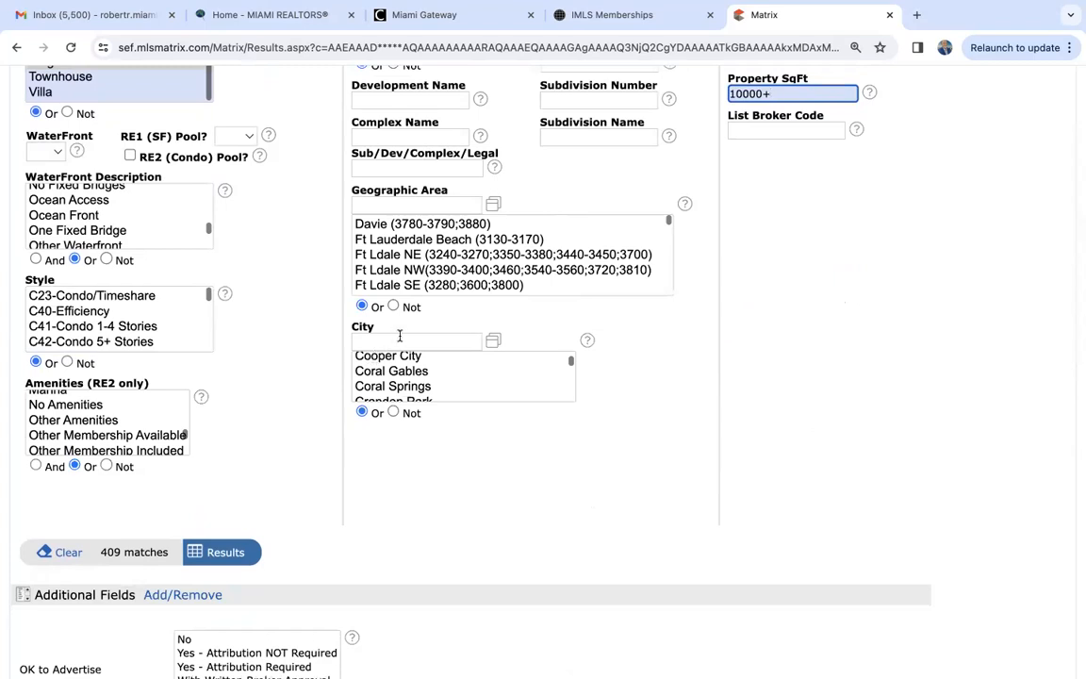
left_click(402, 358)
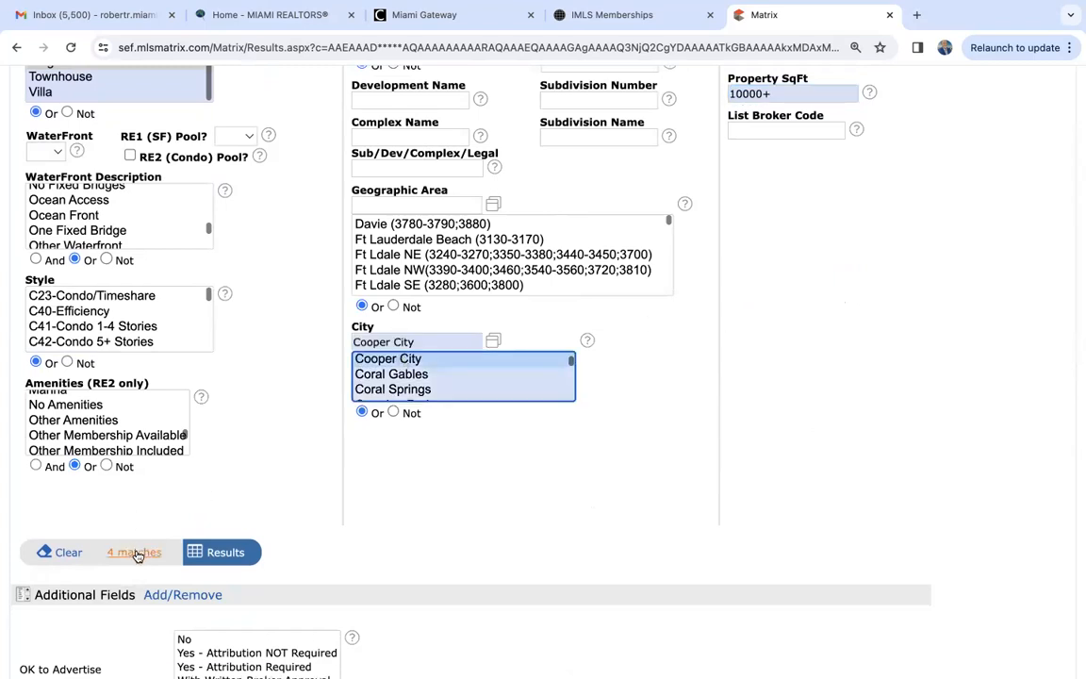
left_click(378, 374)
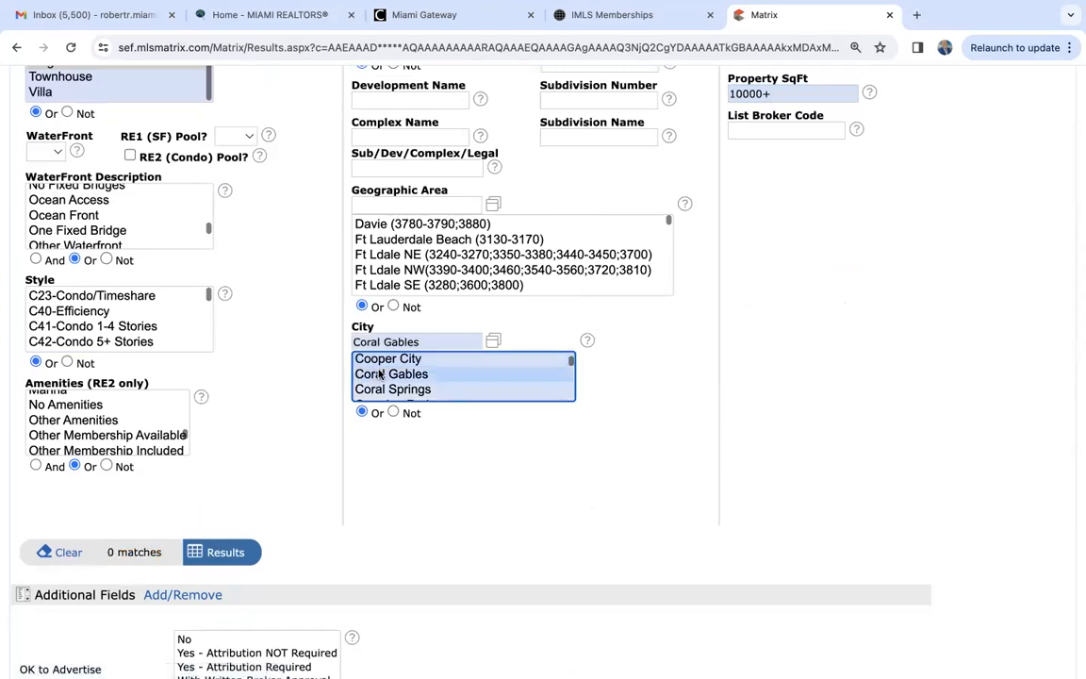
left_click(395, 390)
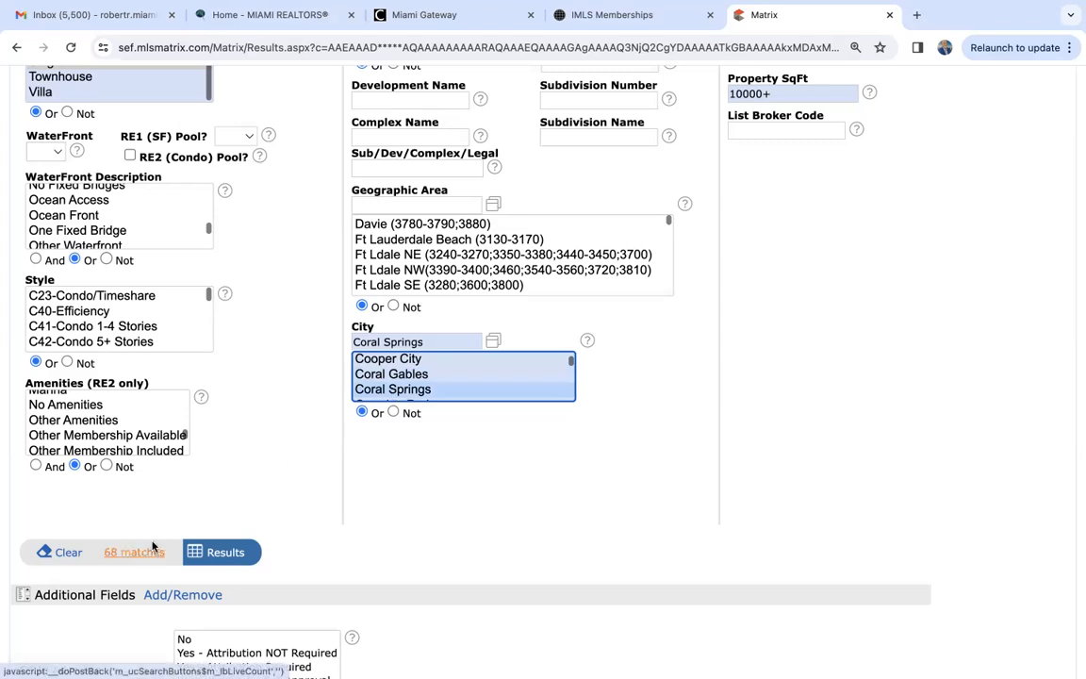
- Try Cutler Bay, Davie and Deerfield Beach one at a time as the City criterion
scroll(412, 375, "down", 2)
scroll(412, 375, "down", 2)
scroll(412, 375, "up", 1)
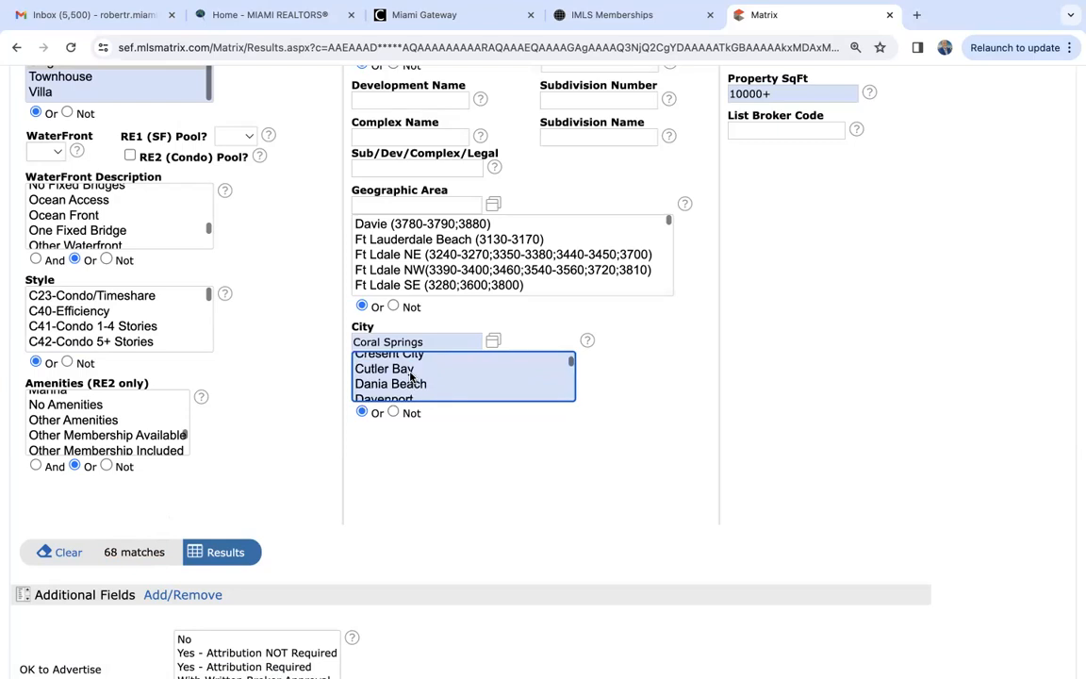
left_click(411, 375)
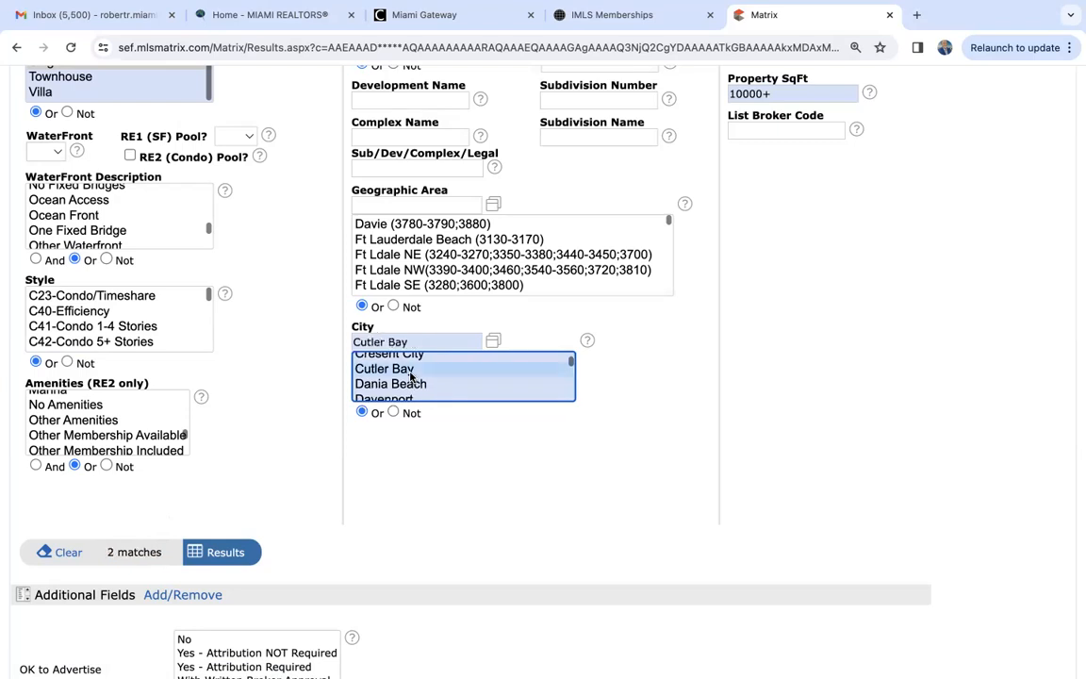
scroll(410, 375, "down", 1)
scroll(411, 377, "down", 1)
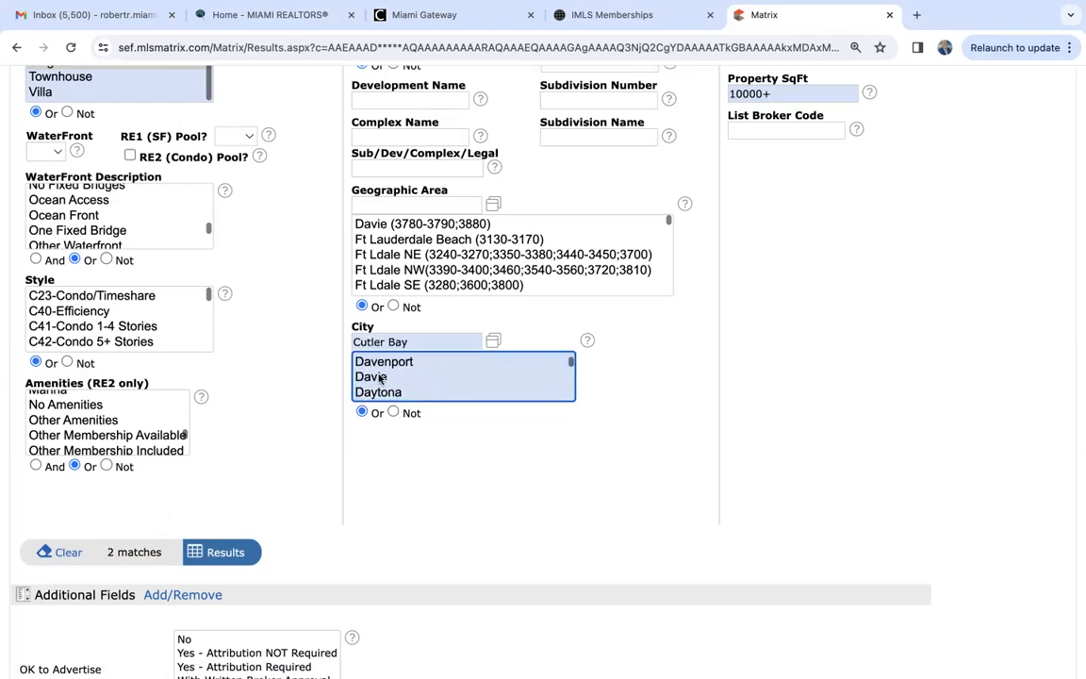
left_click(380, 377)
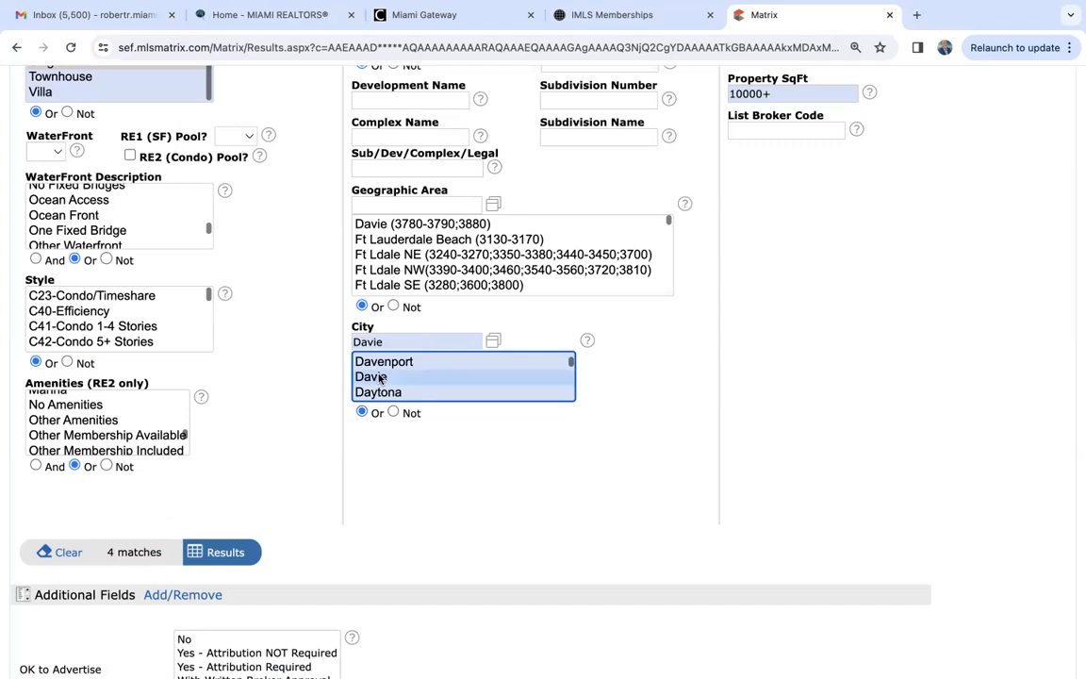
scroll(380, 377, "down", 2)
left_click(380, 378)
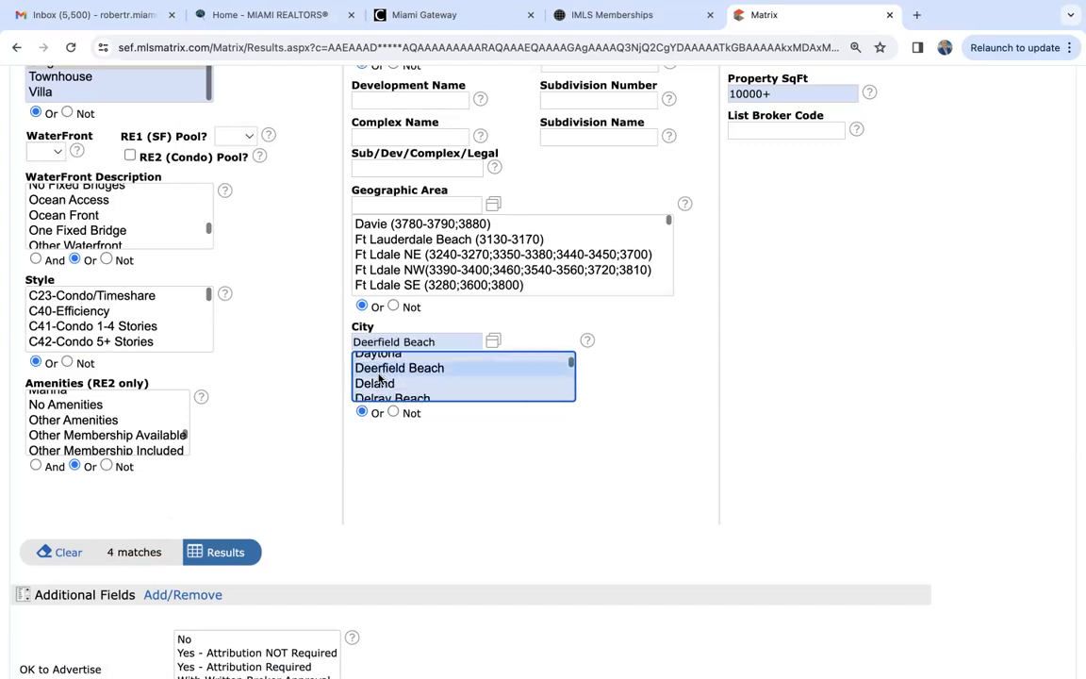
- Try Doral and Fort Lauderdale as the City criterion, and clear the city selection
scroll(380, 379, "down", 4)
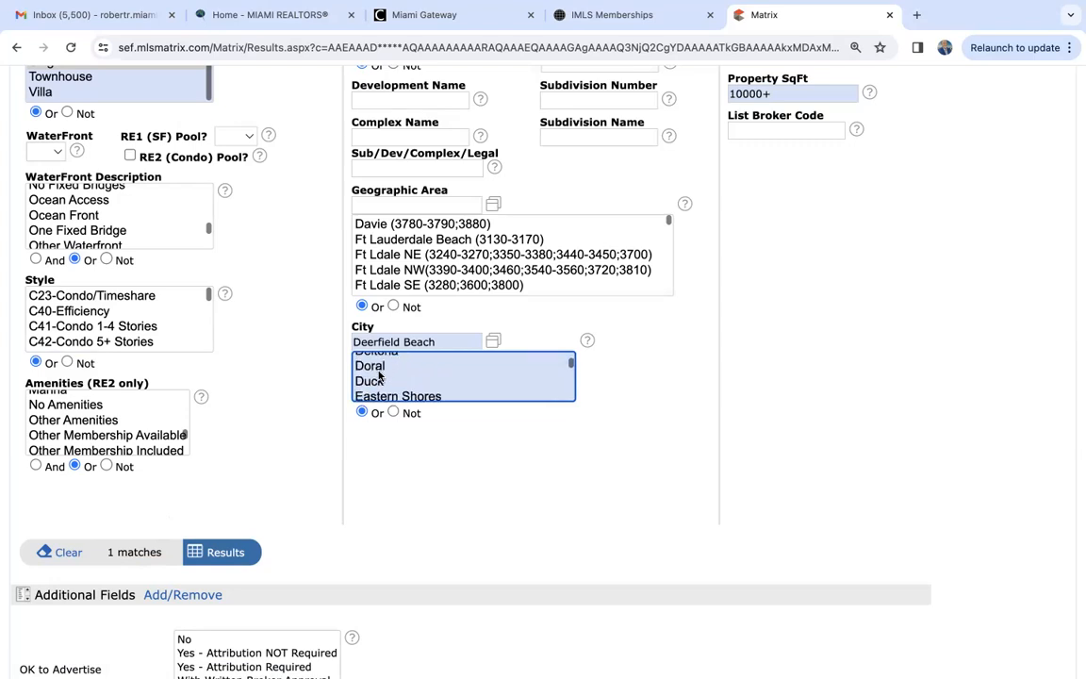
left_click(379, 368)
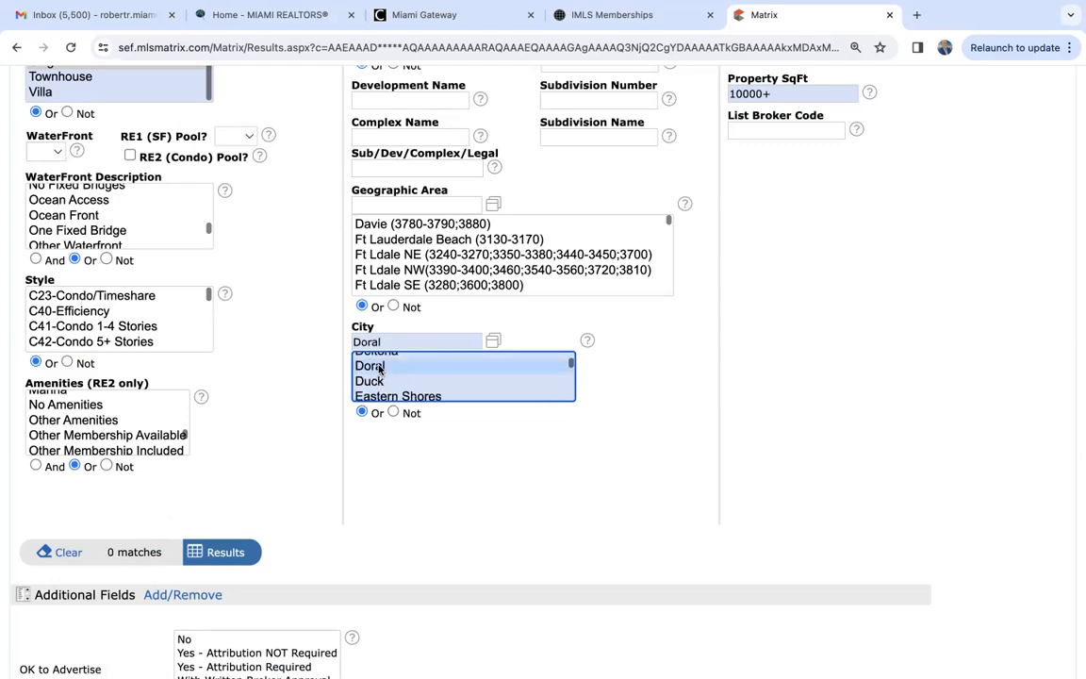
scroll(379, 370, "down", 3)
scroll(379, 369, "down", 3)
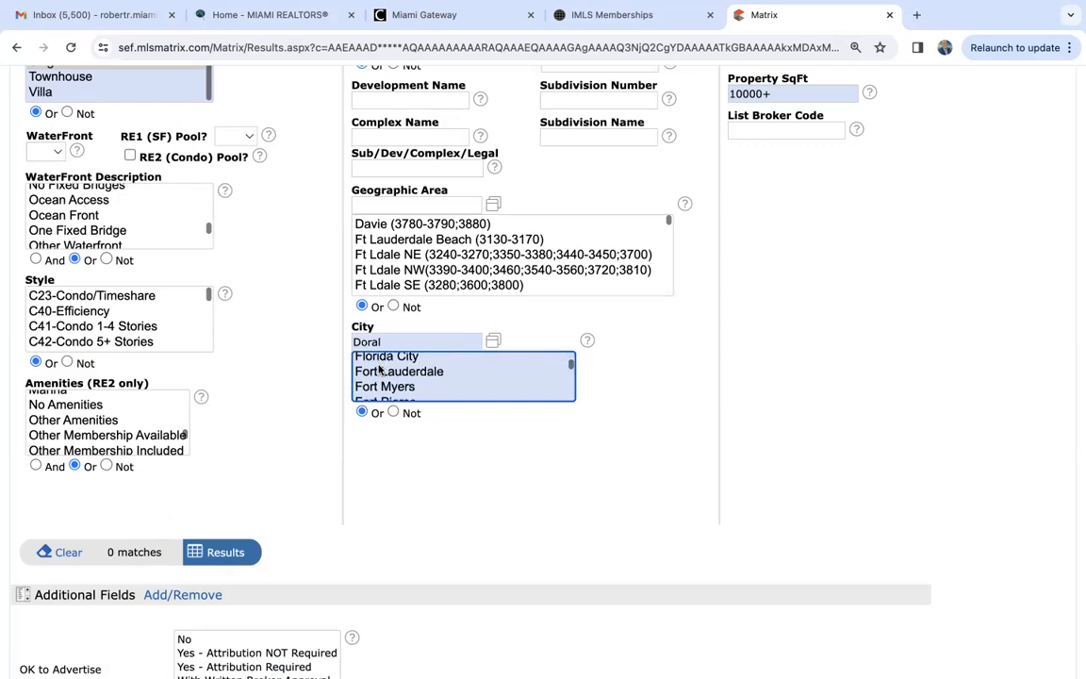
left_click(380, 371)
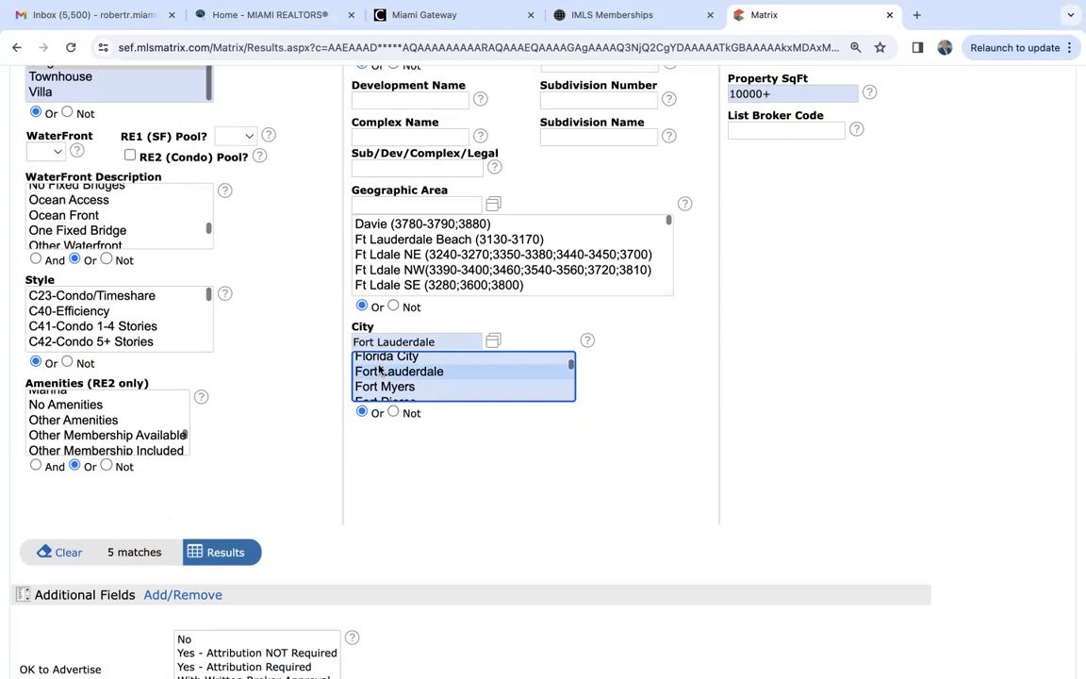
scroll(387, 386, "down", 5)
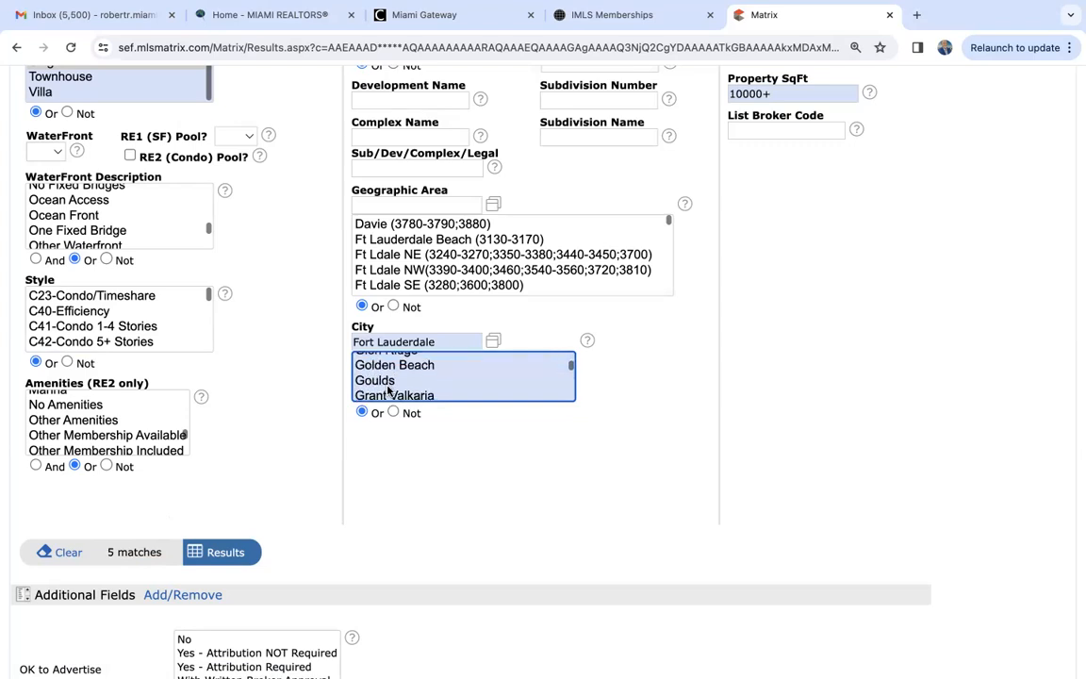
scroll(386, 386, "down", 2)
left_click(398, 342)
key("BackSpace")
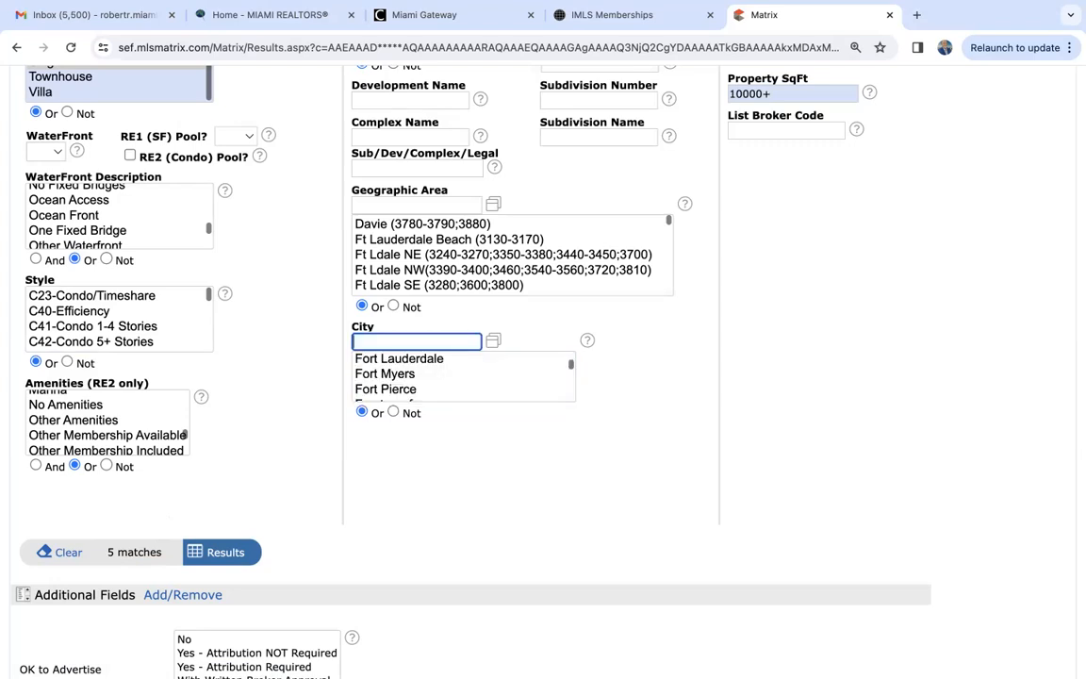
- Restrict the search to Broward County, and briefly open the Map Search window before closing it
scroll(837, 412, "up", 5)
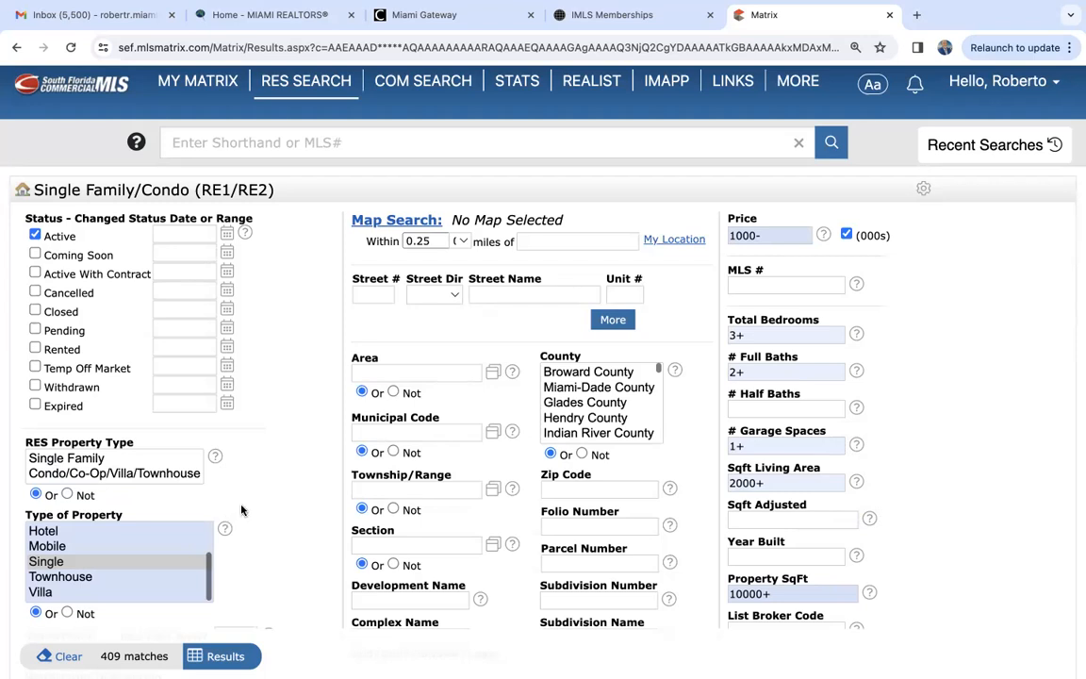
left_click(606, 373)
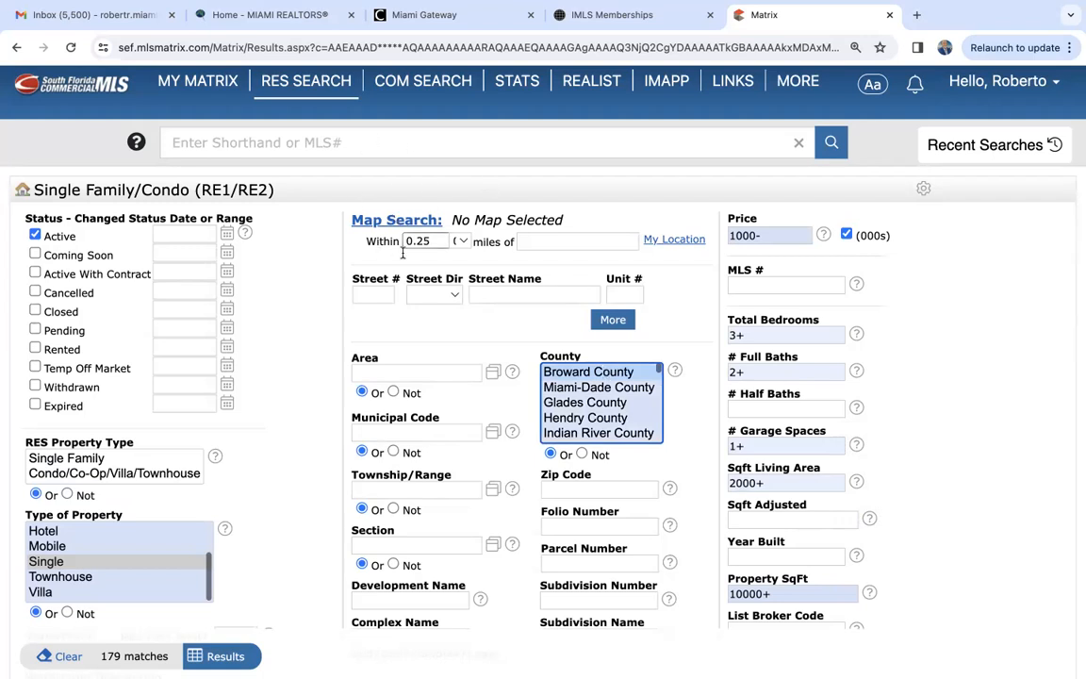
left_click(397, 220)
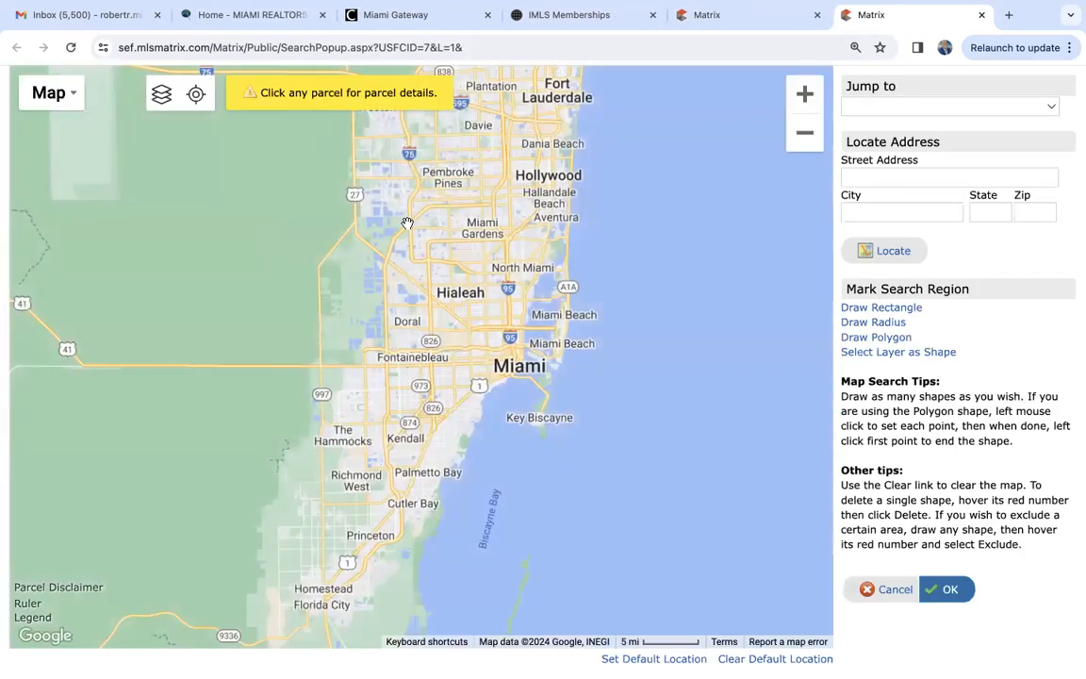
left_click(980, 19)
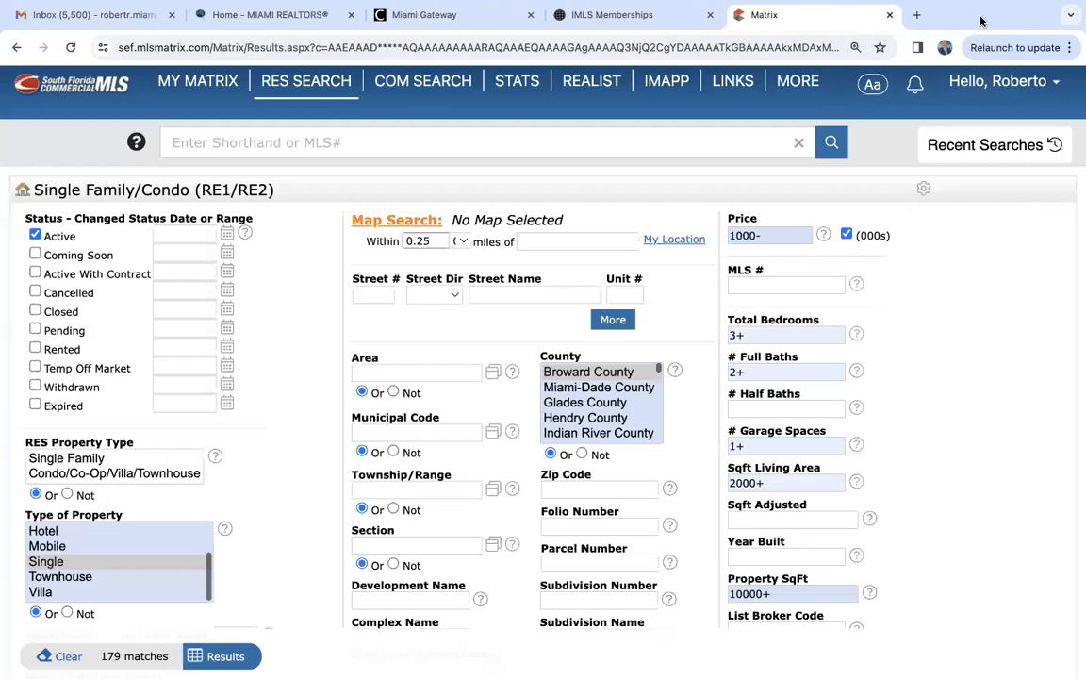
- Run the search and show the listings on the map, focusing on the area around Weston, Southwest Ranches and Pembroke Pines
left_click(226, 659)
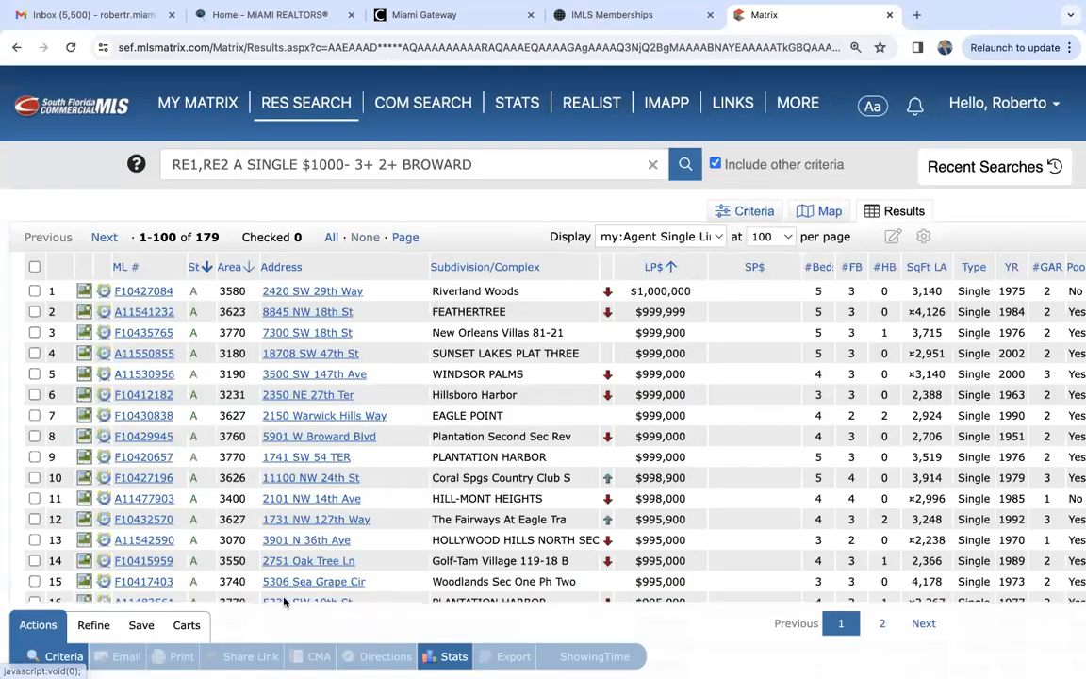
left_click(830, 213)
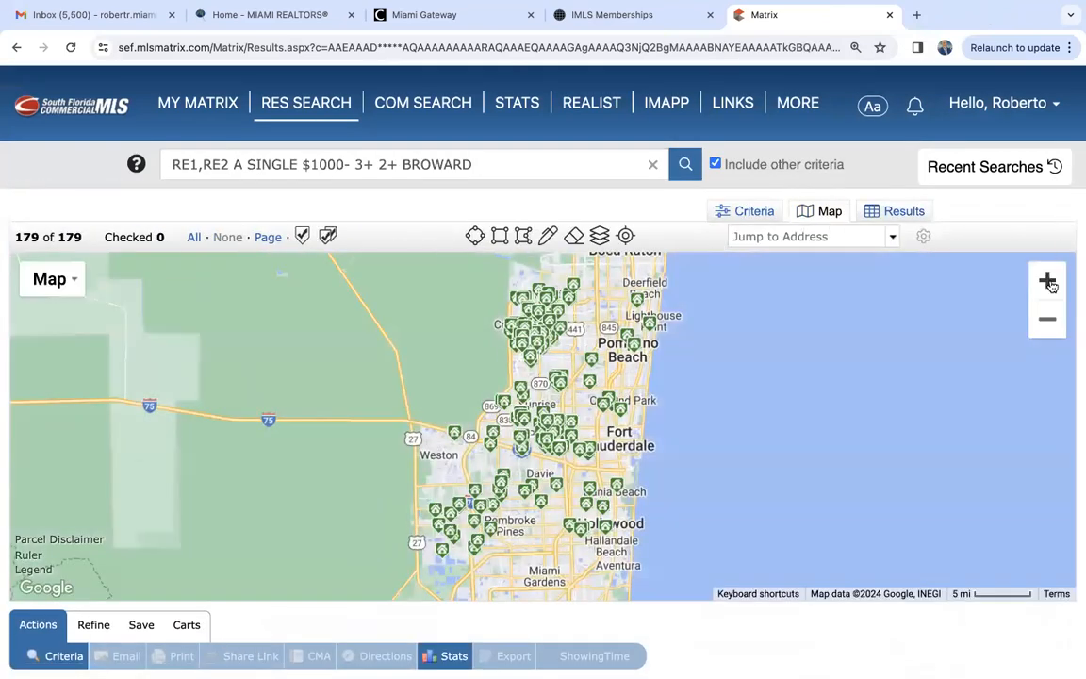
left_click(1047, 281)
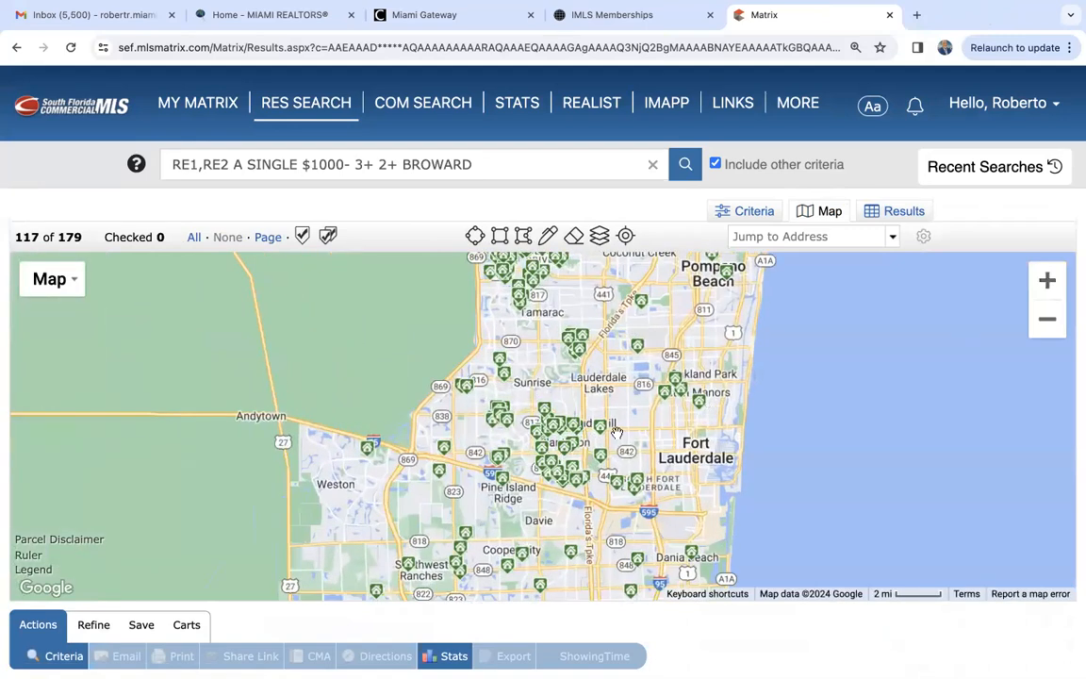
left_click_drag(617, 433, 654, 321)
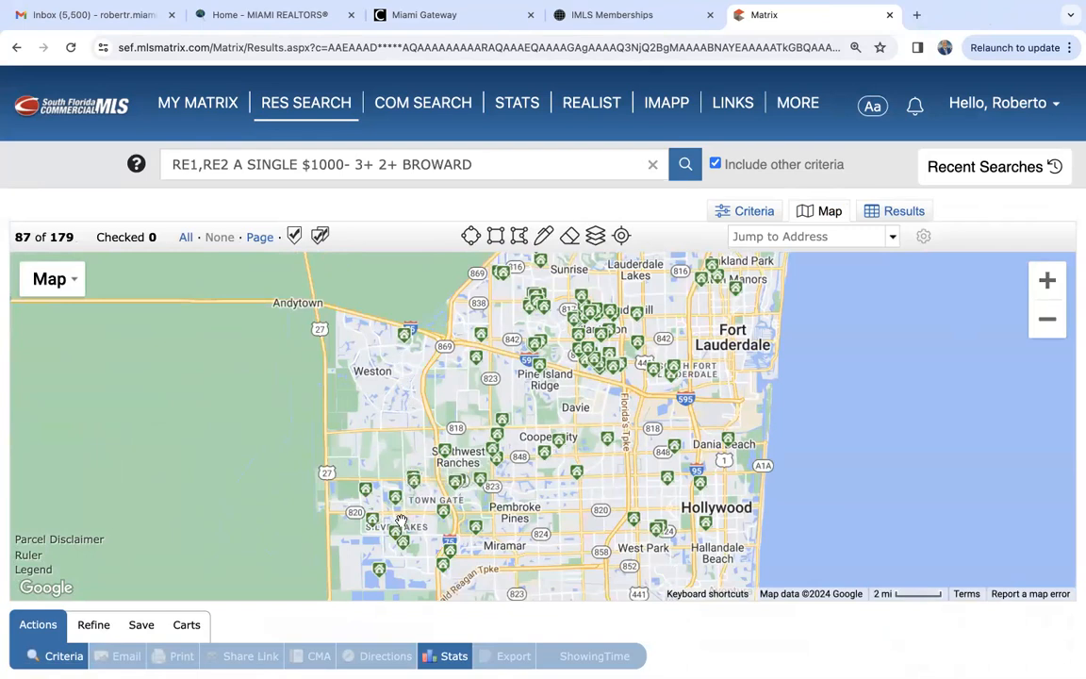
left_click_drag(413, 522, 390, 441)
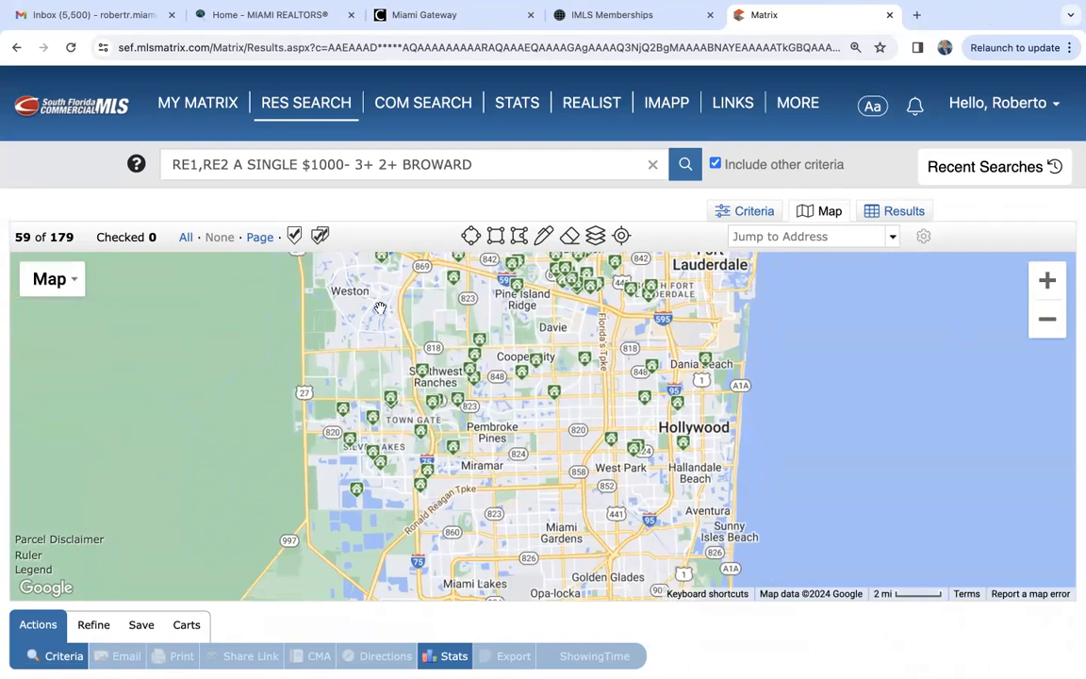
left_click_drag(380, 308, 387, 355)
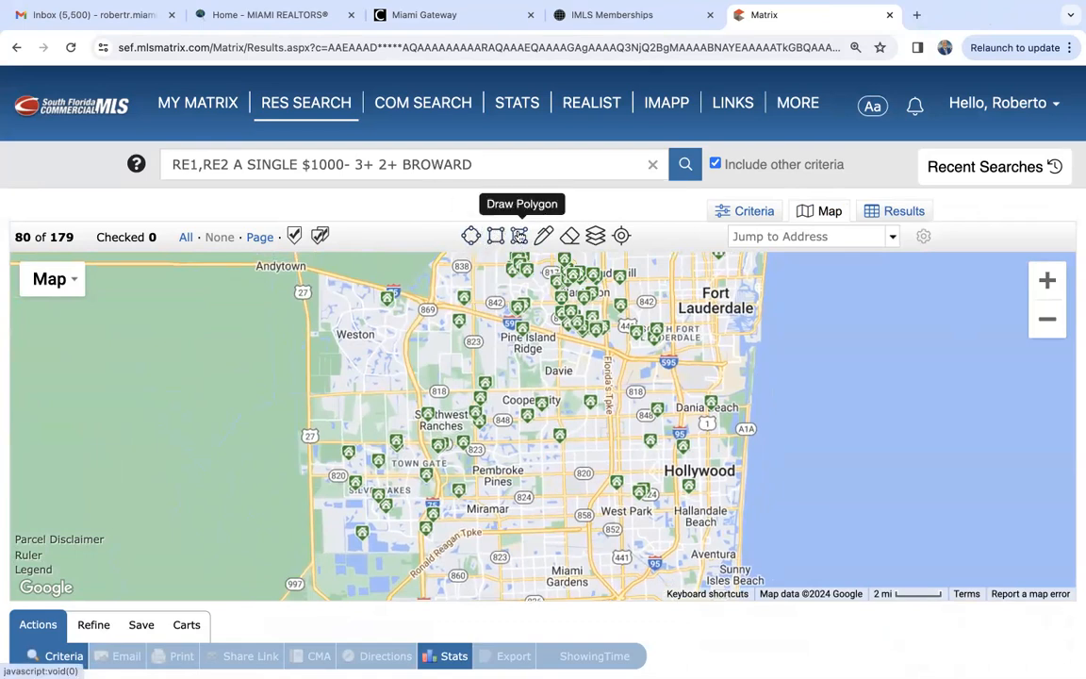
- Draw a four-sided search polygon from Andytown across Weston, Pembroke Pines and Miramar, and erase it from the map
left_click(519, 236)
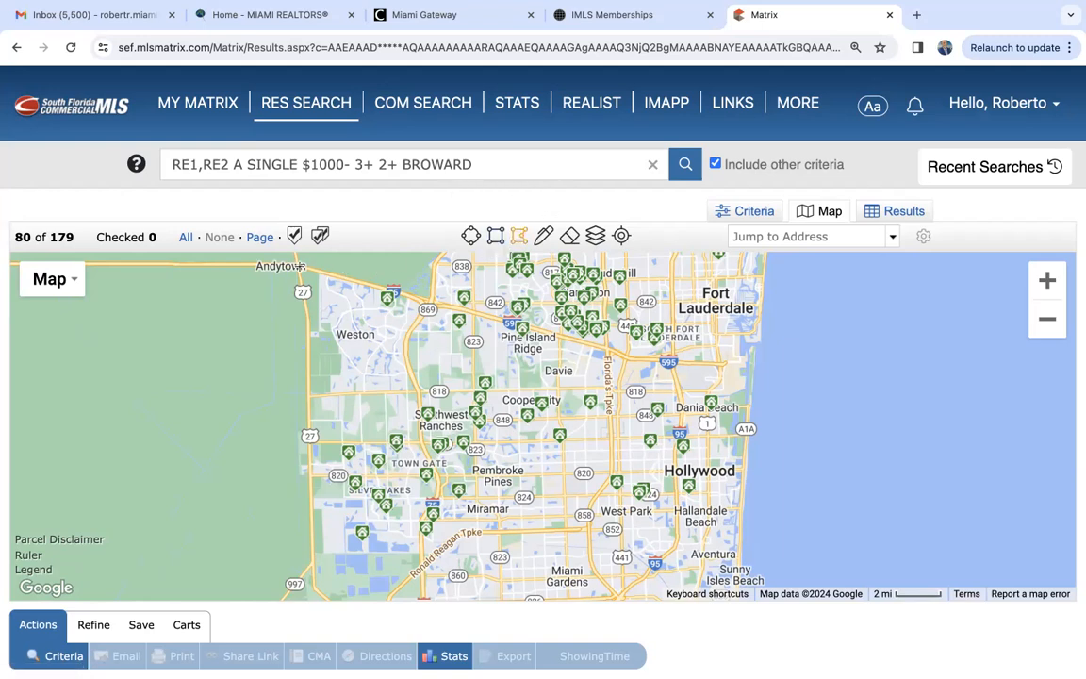
left_click(295, 267)
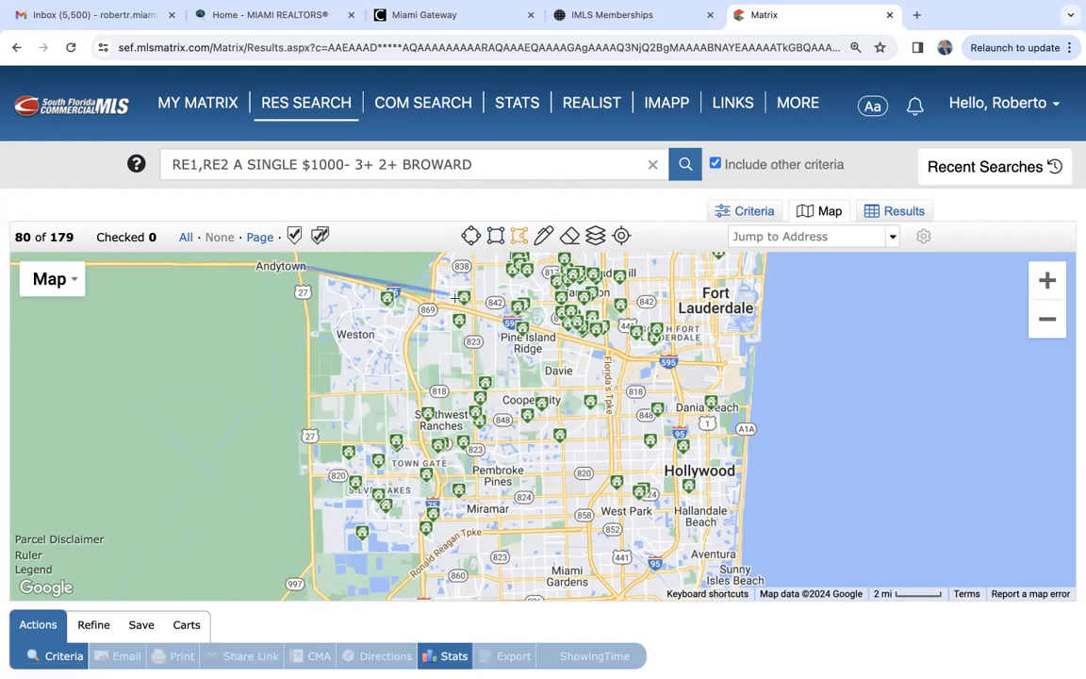
left_click(509, 322)
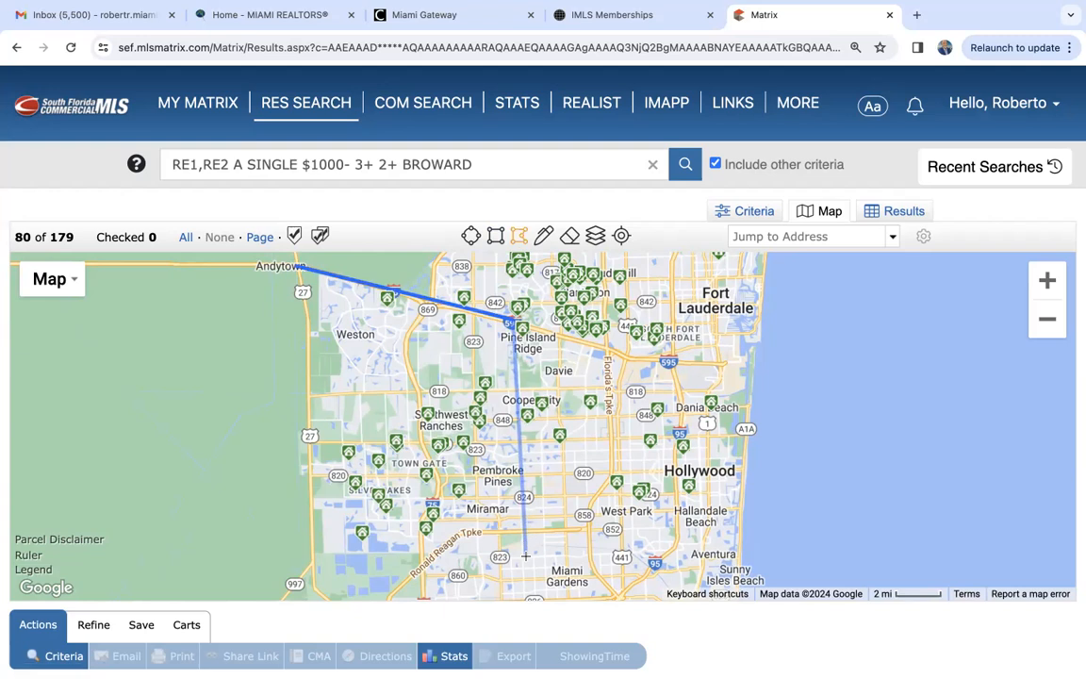
left_click(525, 557)
left_click(283, 564)
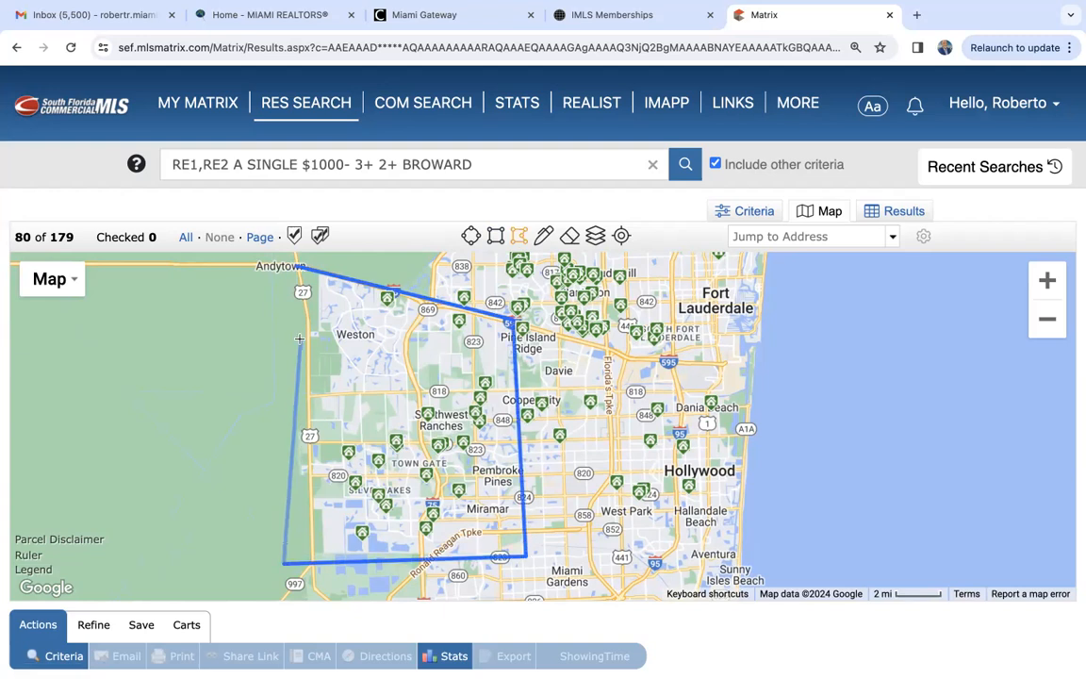
left_click(297, 269)
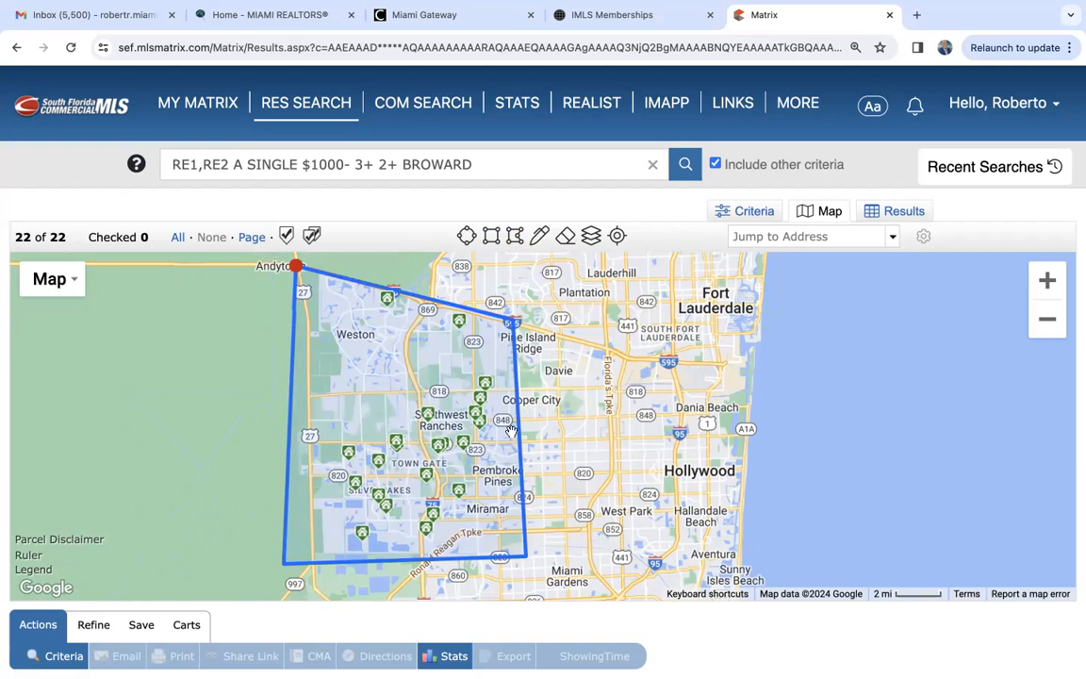
left_click(564, 235)
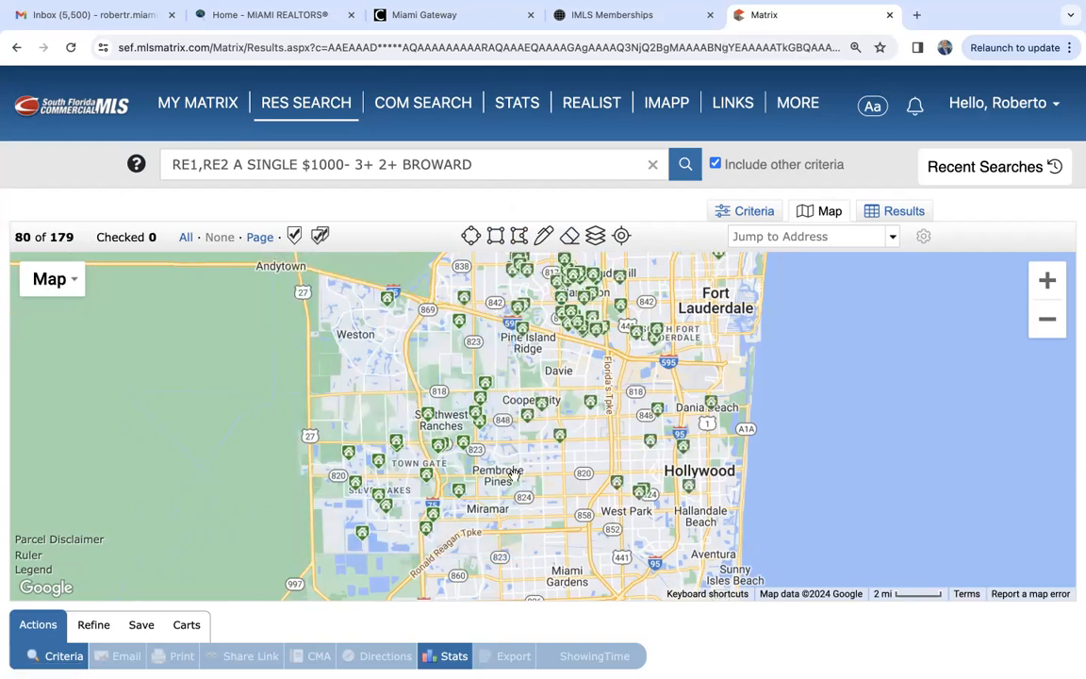
left_click_drag(514, 471, 556, 401)
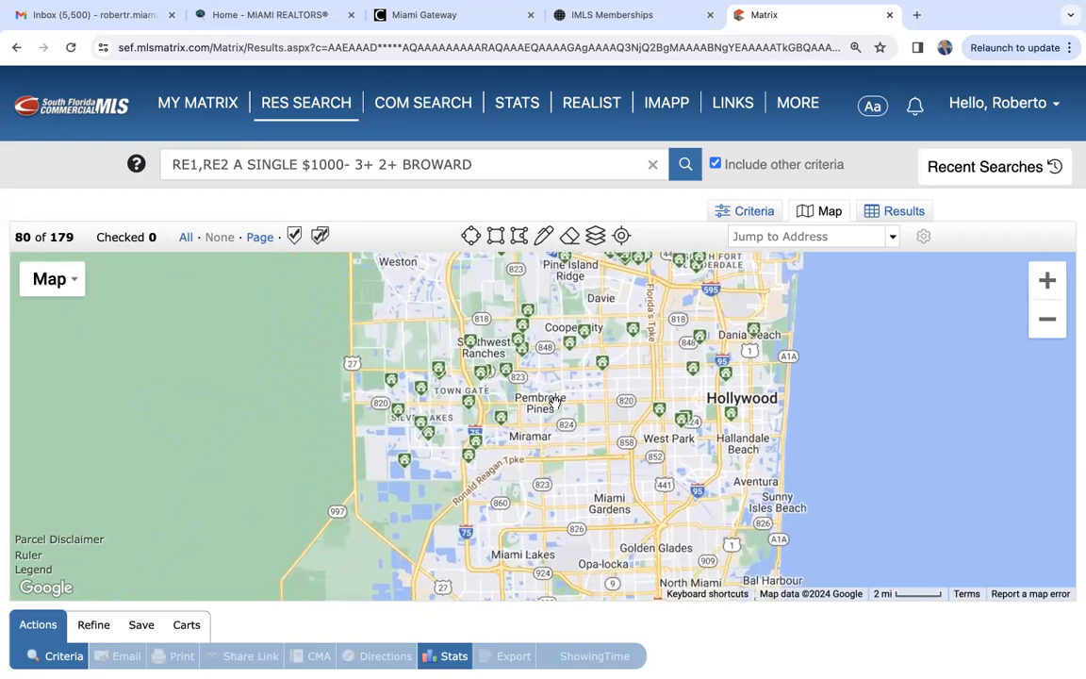
- Return to the search criteria, set the City to Pembroke Pines, and show the matching listings on the map
left_click(740, 214)
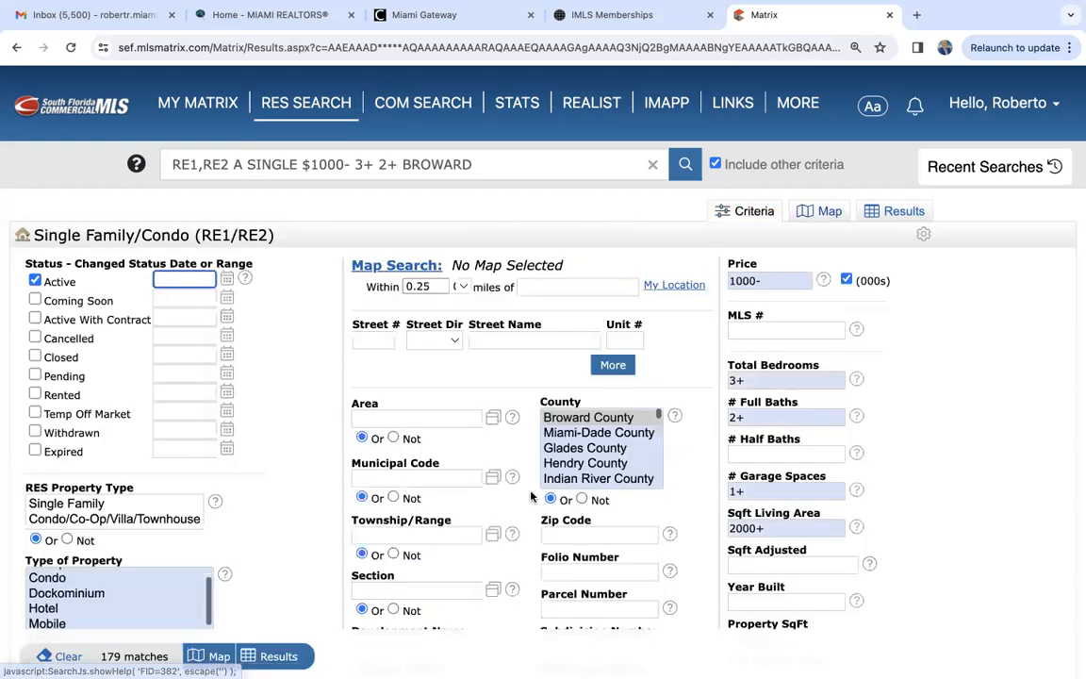
scroll(513, 506, "down", 5)
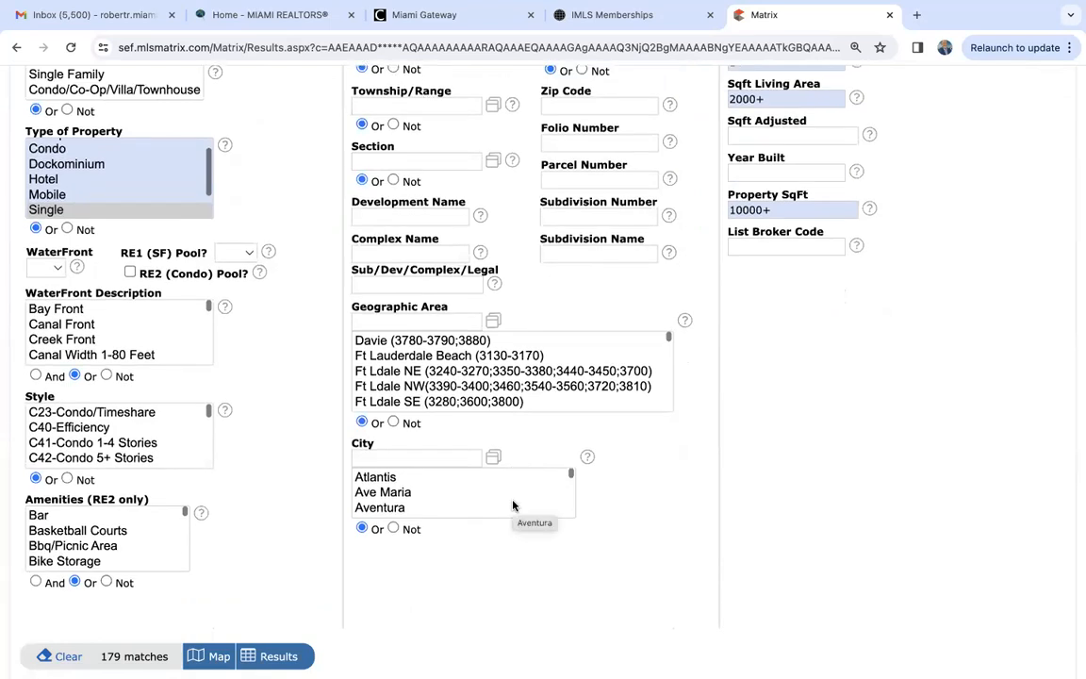
left_click(380, 458)
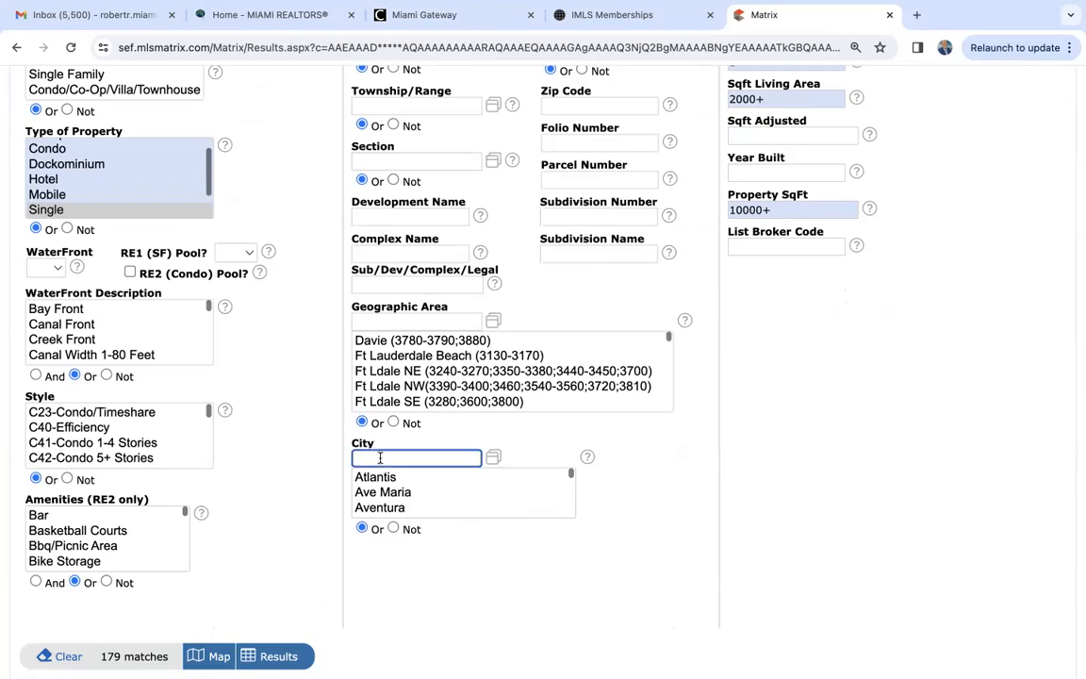
type("pem")
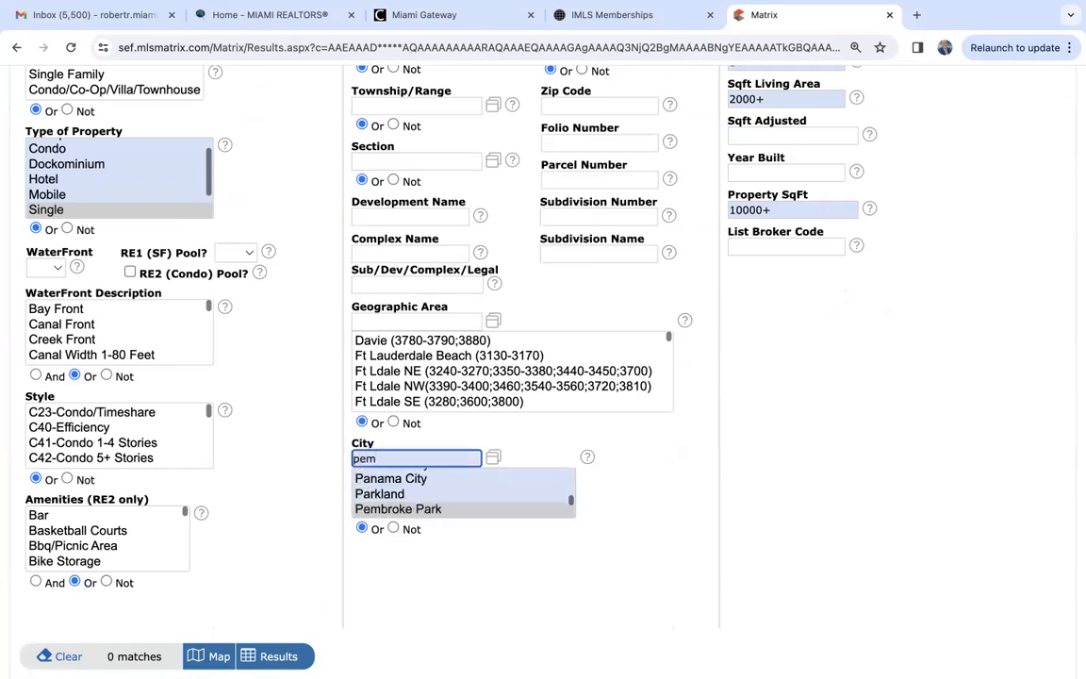
type("broke pines")
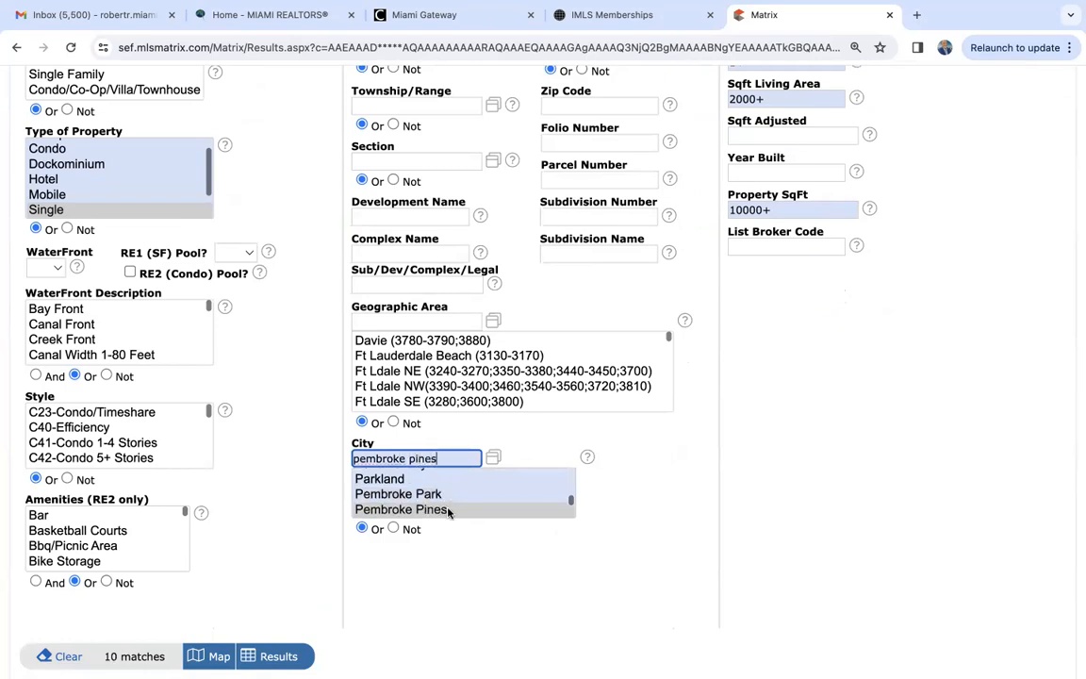
left_click(443, 510)
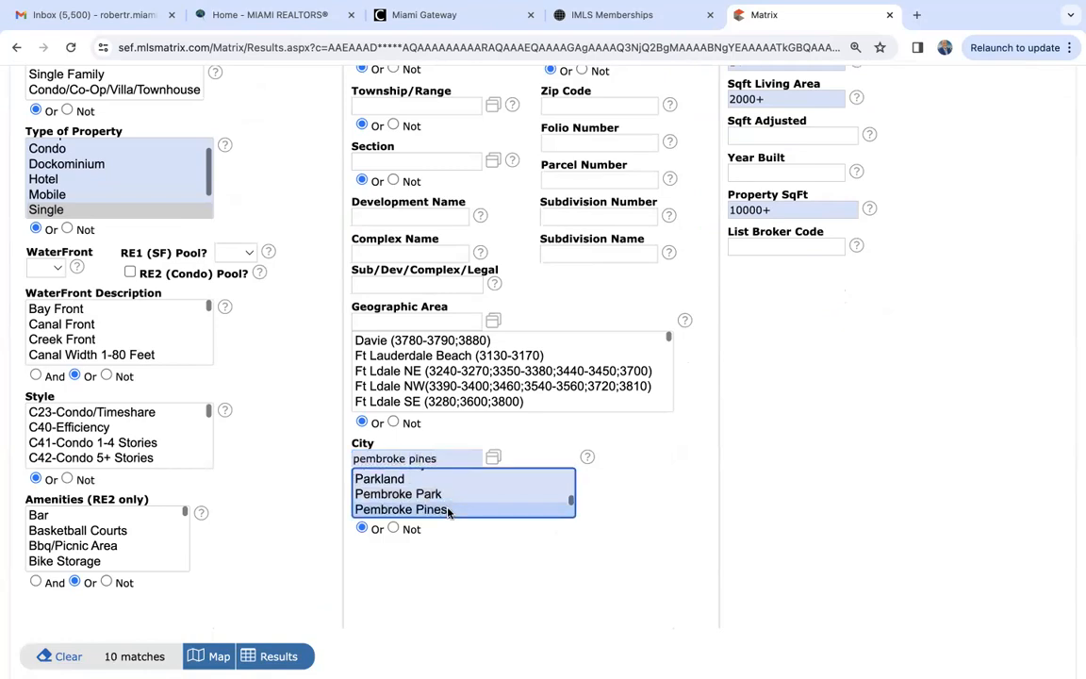
left_click(149, 660)
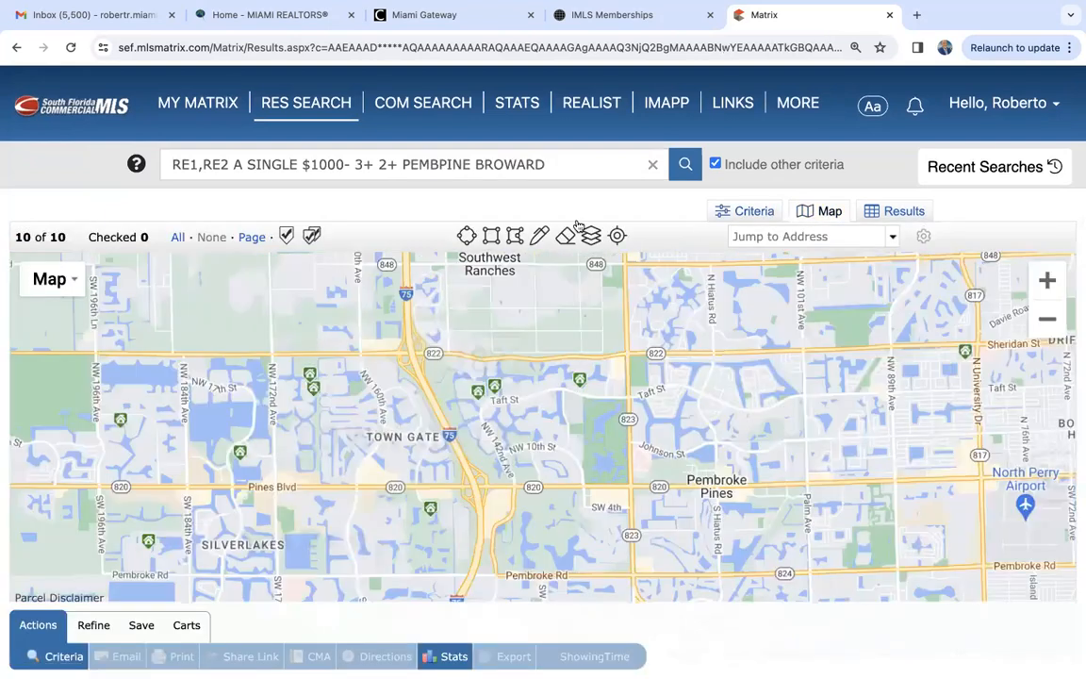
- Draw a search polygon around the area west of I-75 from Southwest Ranches down past Silverlakes, and list the results
left_click(1042, 330)
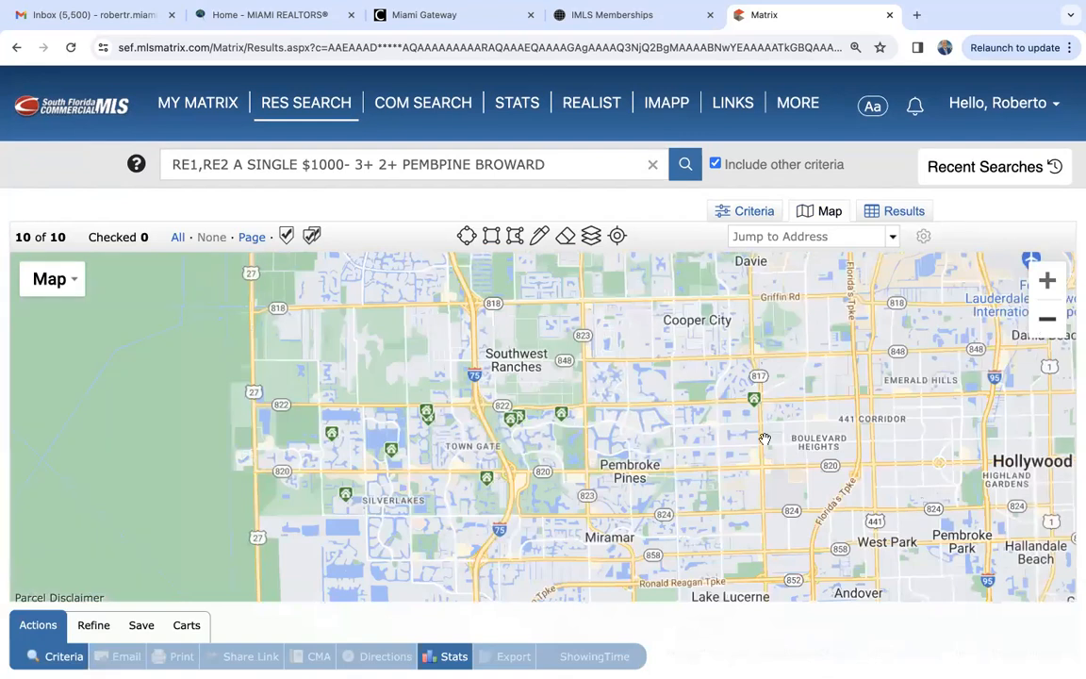
left_click_drag(648, 434, 684, 378)
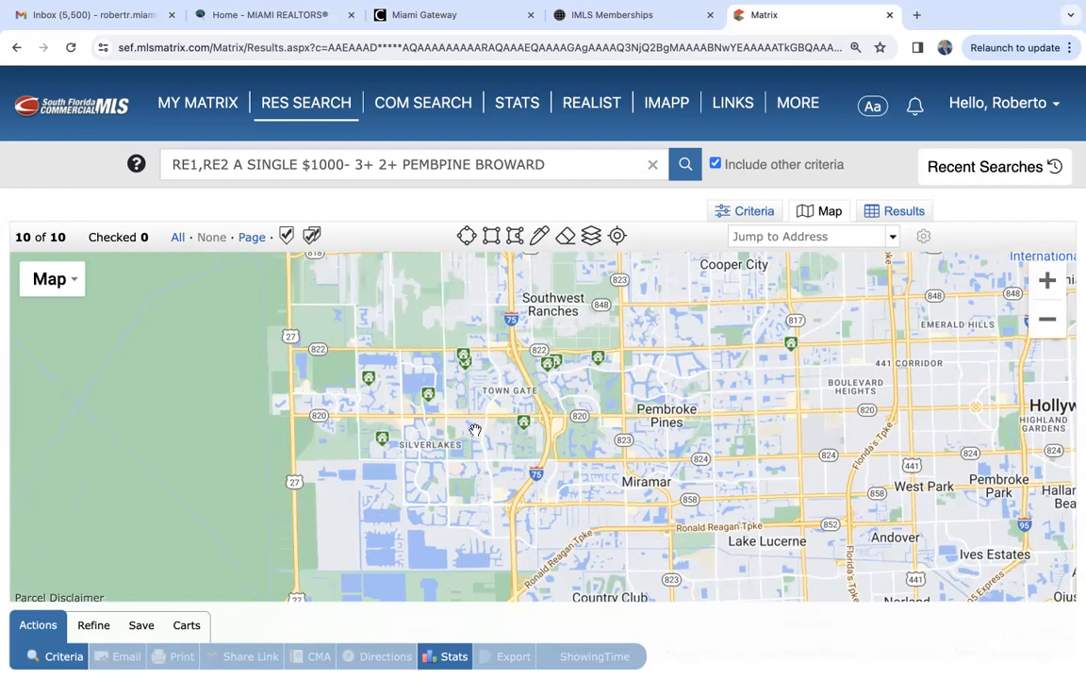
left_click_drag(427, 388, 434, 363)
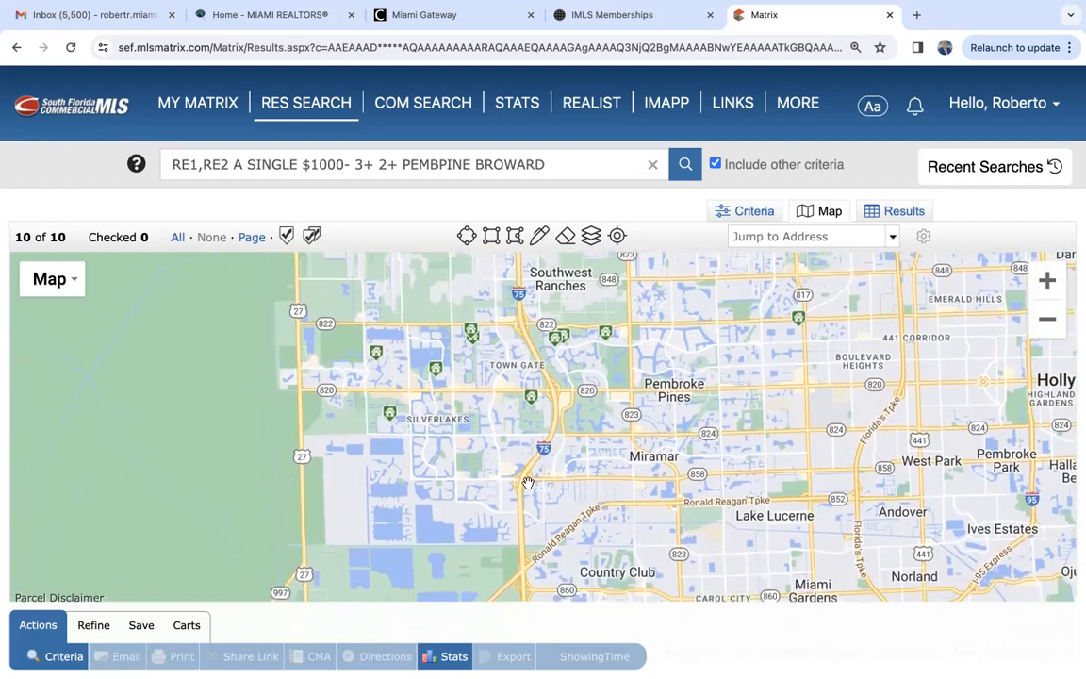
left_click(486, 241)
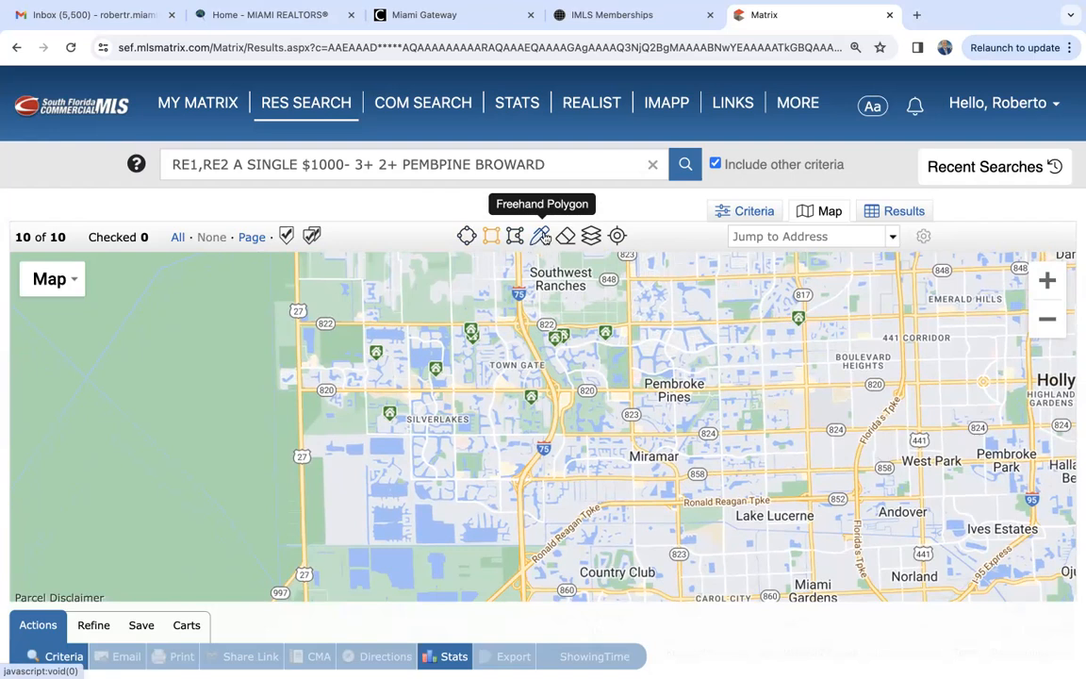
left_click(515, 236)
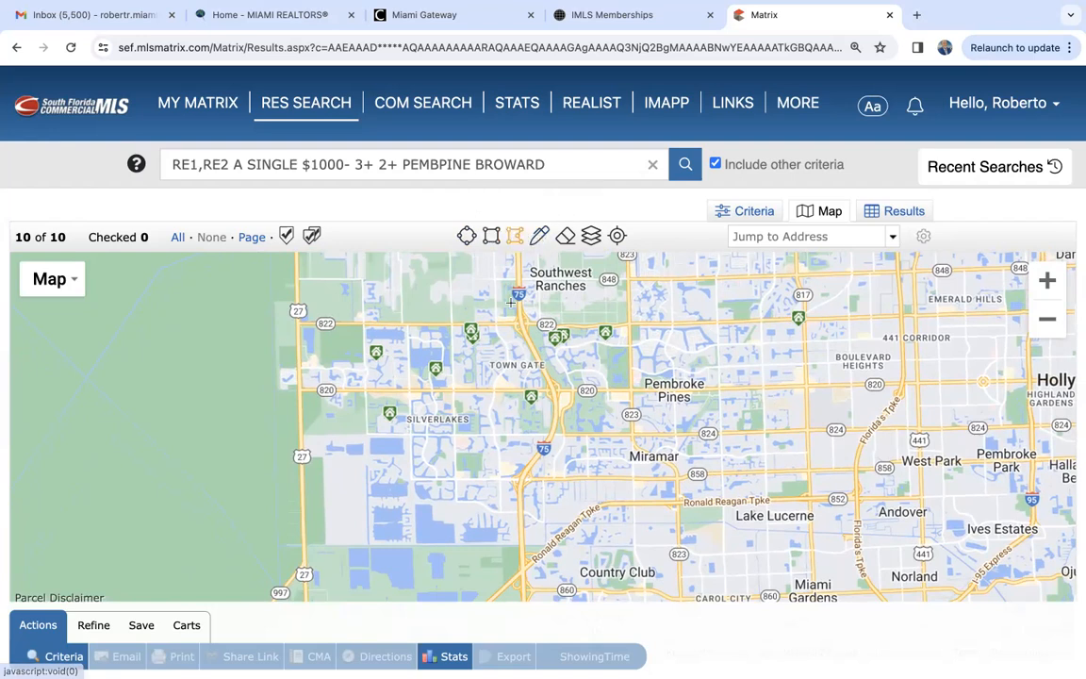
mouse_move(518, 281)
left_mouse_down()
mouse_move(524, 349)
mouse_move(557, 407)
mouse_move(520, 570)
mouse_move(274, 560)
mouse_move(262, 278)
mouse_move(516, 283)
left_mouse_up()
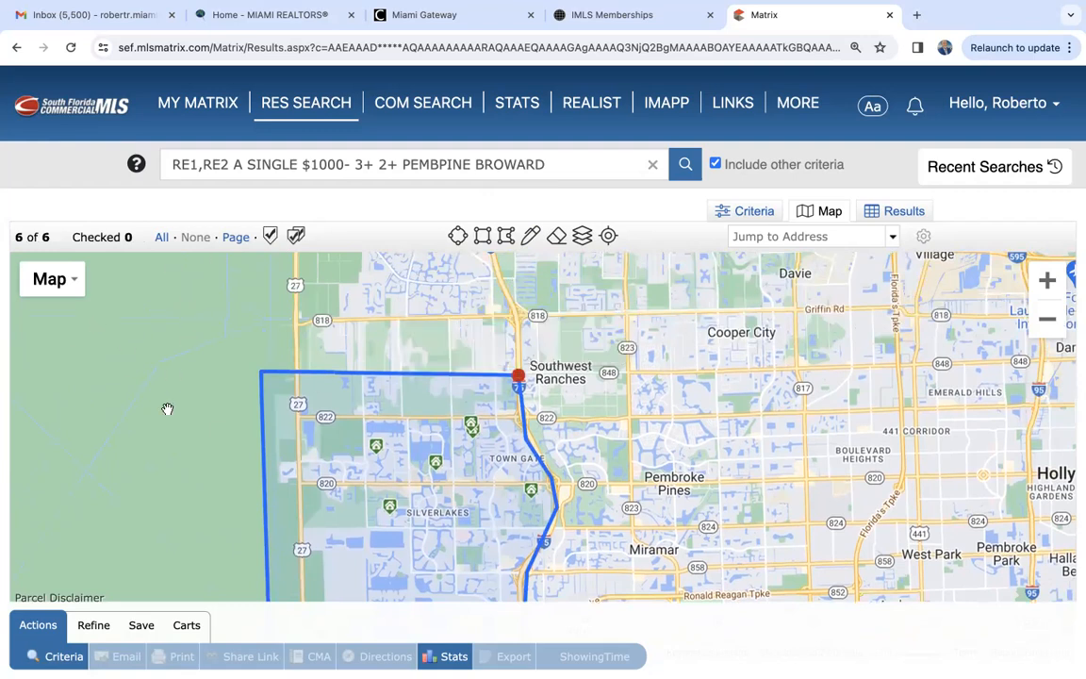
left_click_drag(196, 483, 198, 396)
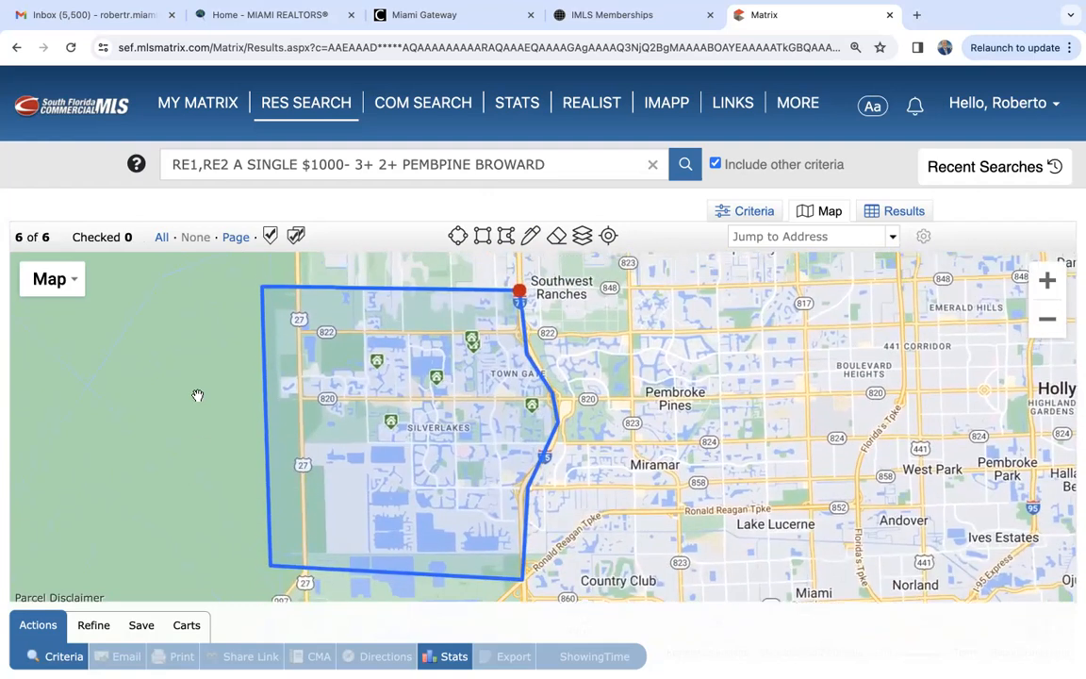
left_click(913, 212)
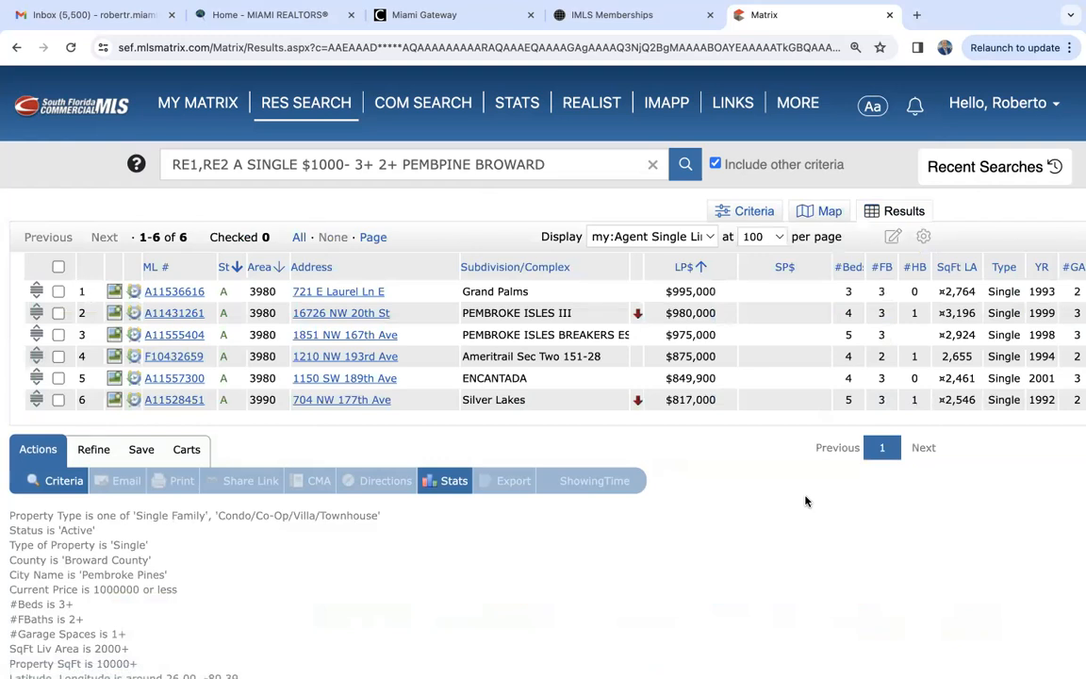
- Reopen the search criteria and review the Additional Fields, from OK to Advertise through Design and Pets Allowed
left_click(760, 213)
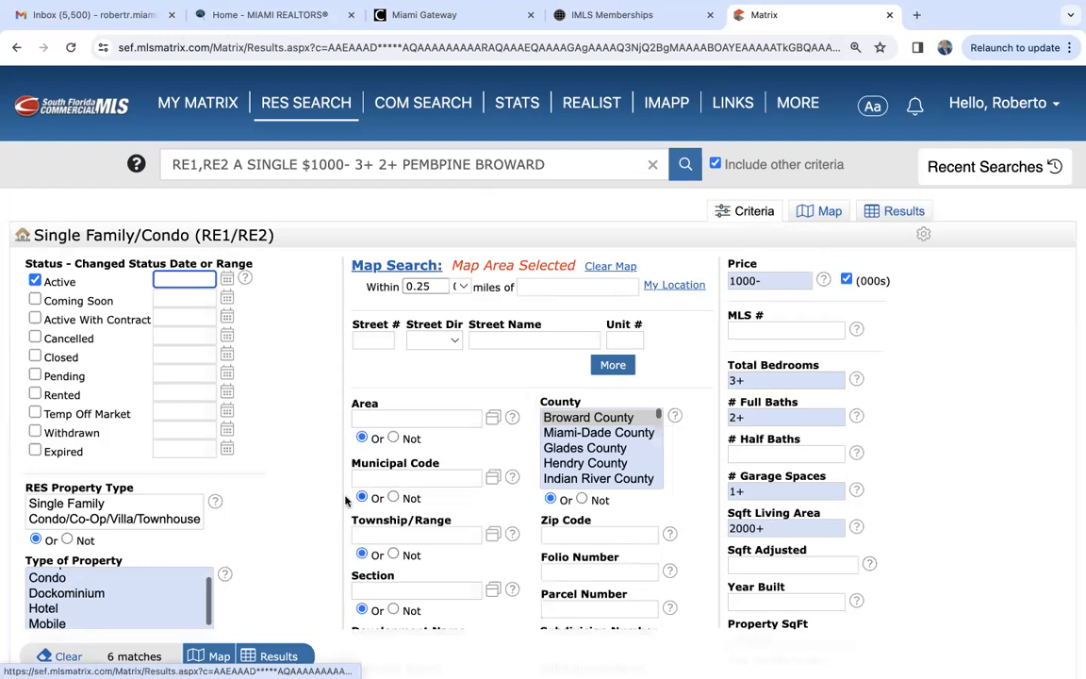
scroll(301, 516, "down", 5)
scroll(302, 516, "down", 6)
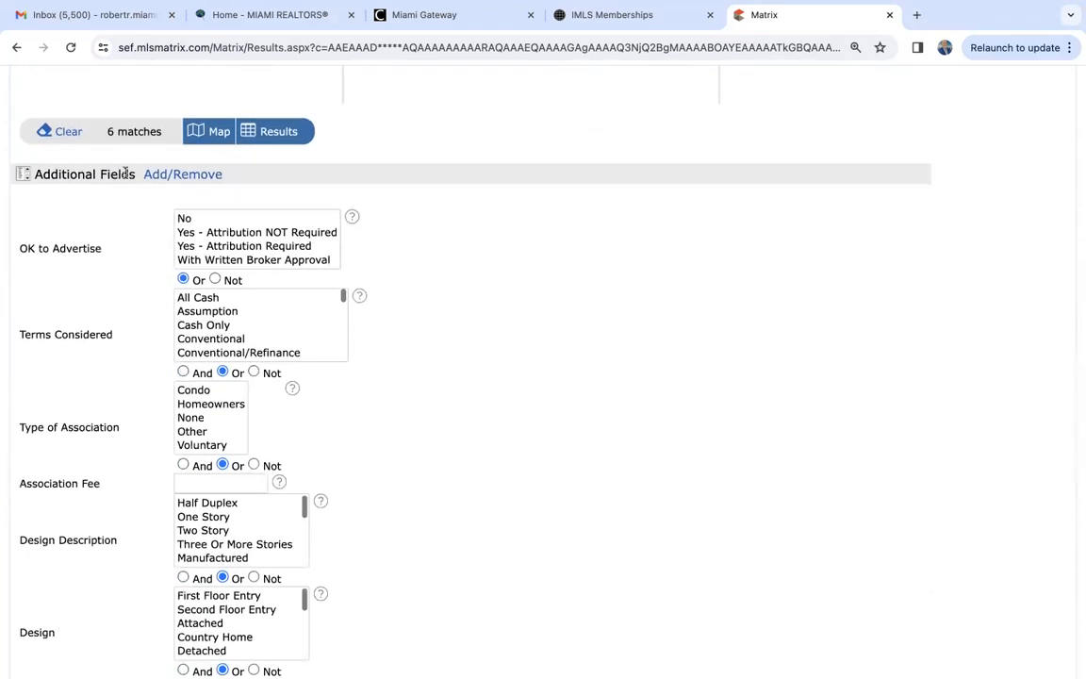
scroll(84, 328, "up", 8)
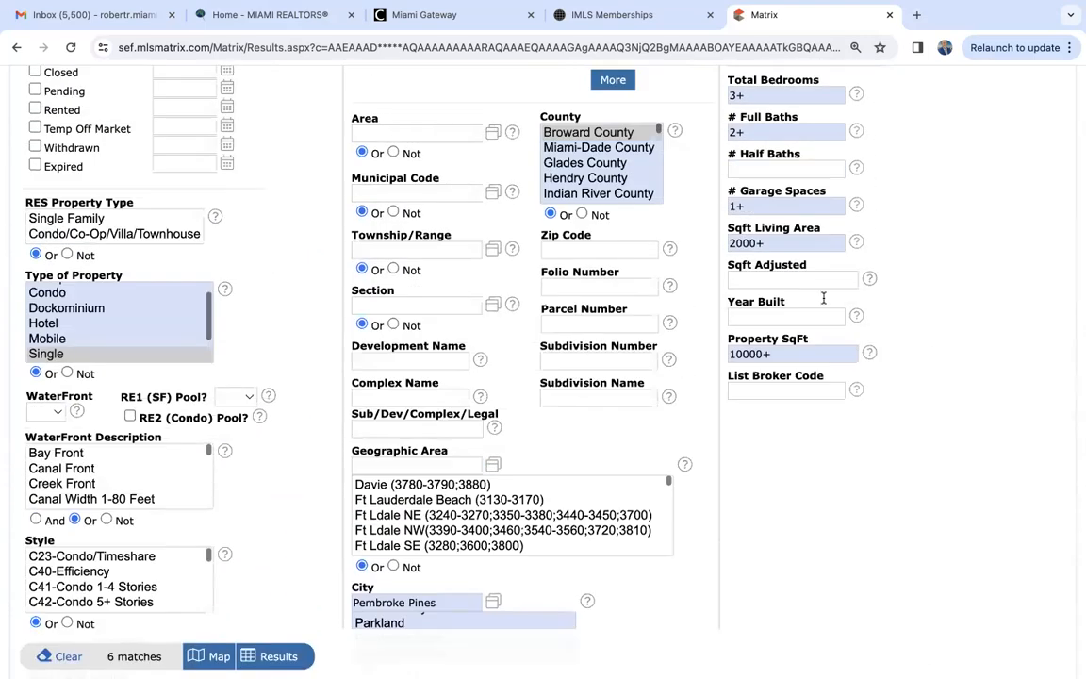
scroll(318, 512, "down", 5)
scroll(318, 512, "down", 3)
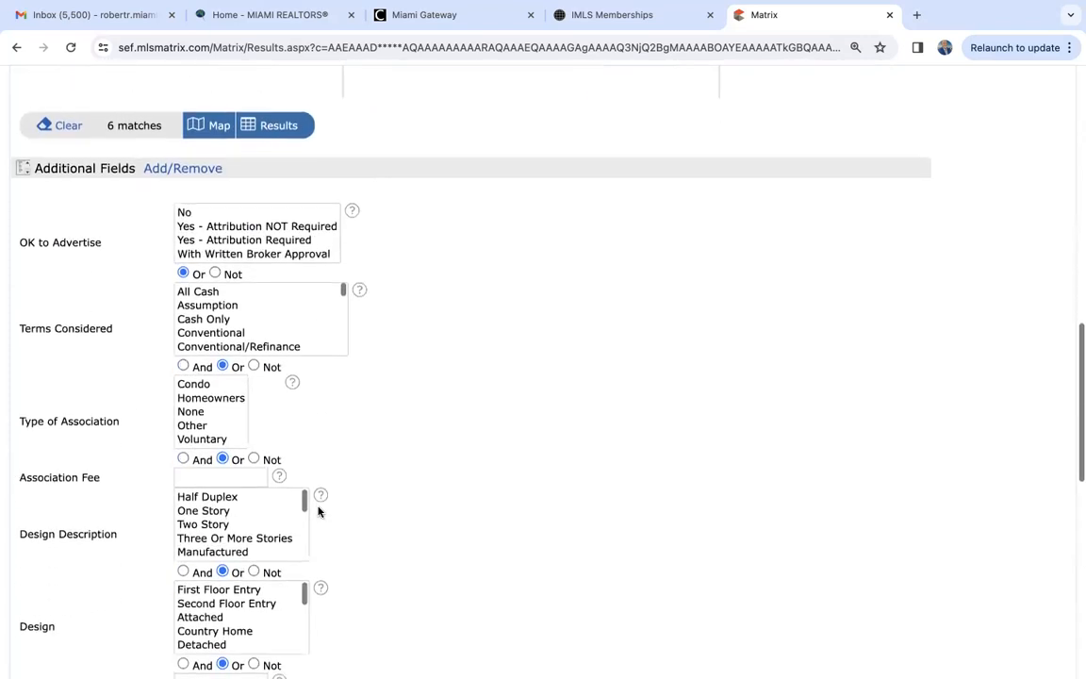
scroll(110, 401, "down", 1)
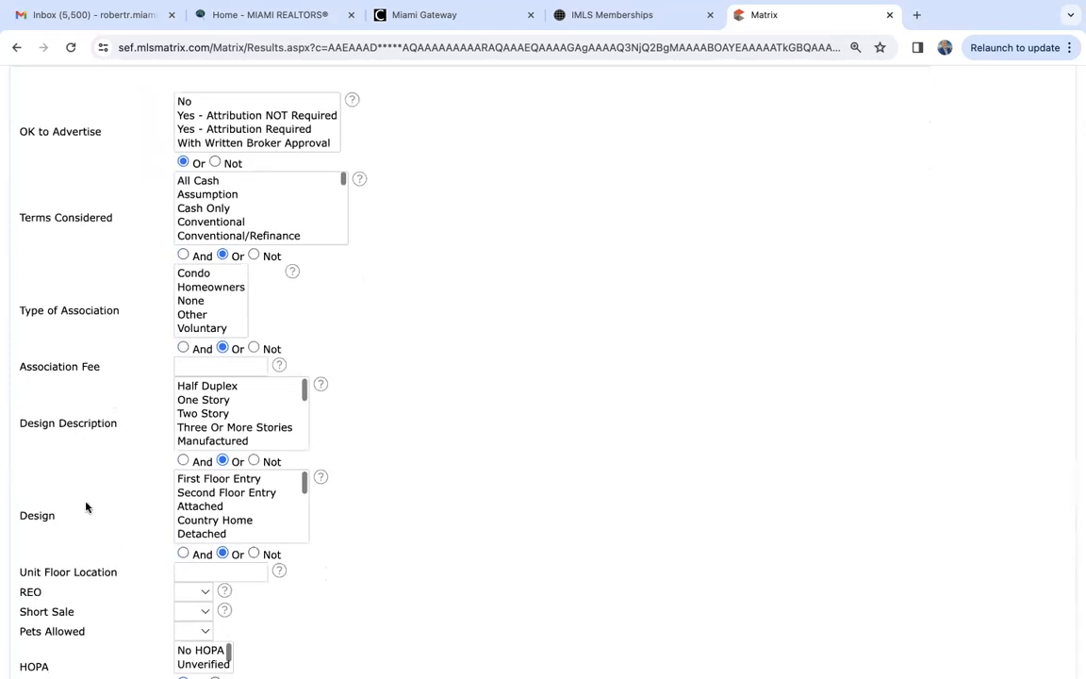
scroll(86, 508, "up", 2)
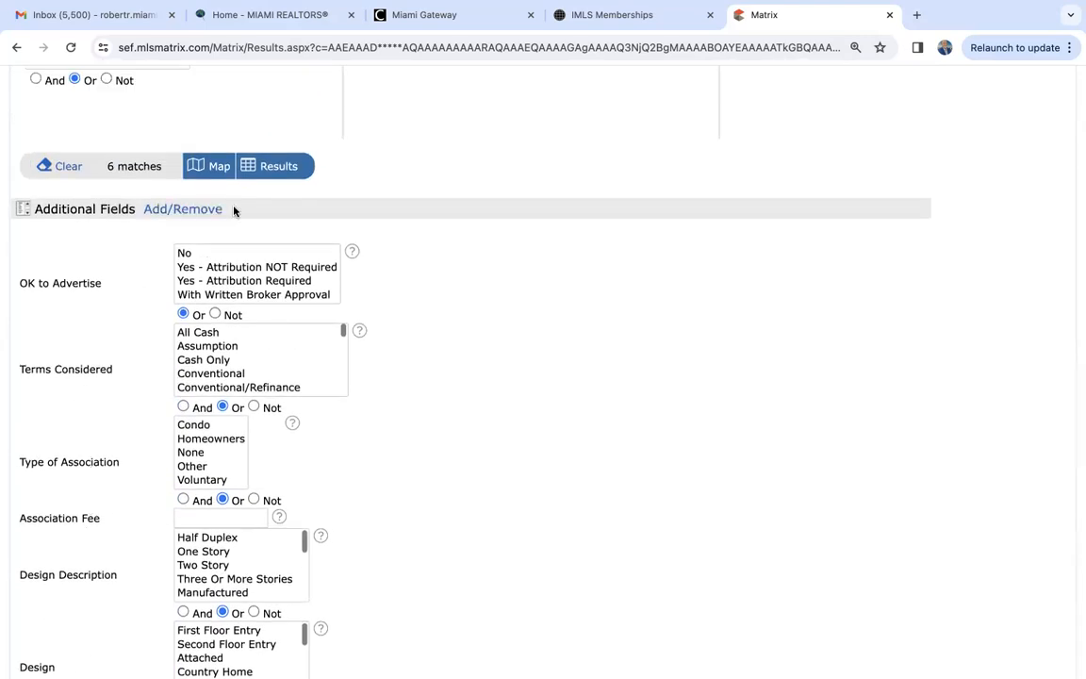
- Examine the available fields that can be added to the search page, select Co List Office MLSID, and return without adding it
left_click(189, 211)
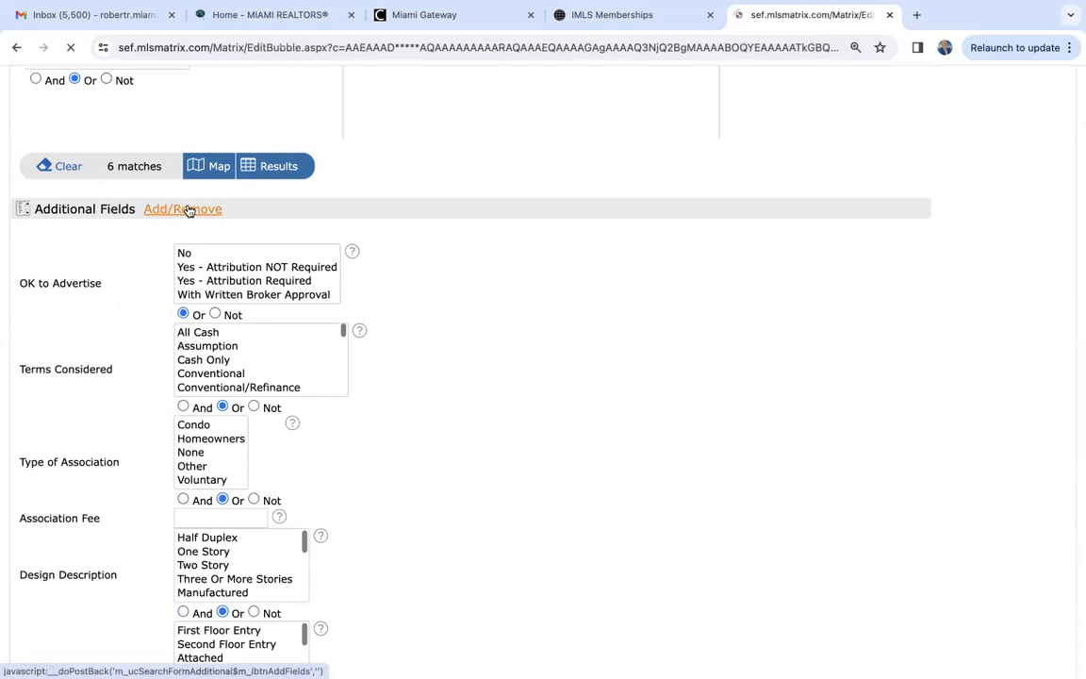
scroll(150, 448, "down", 10)
scroll(151, 448, "down", 5)
left_click(77, 478)
left_click(77, 478)
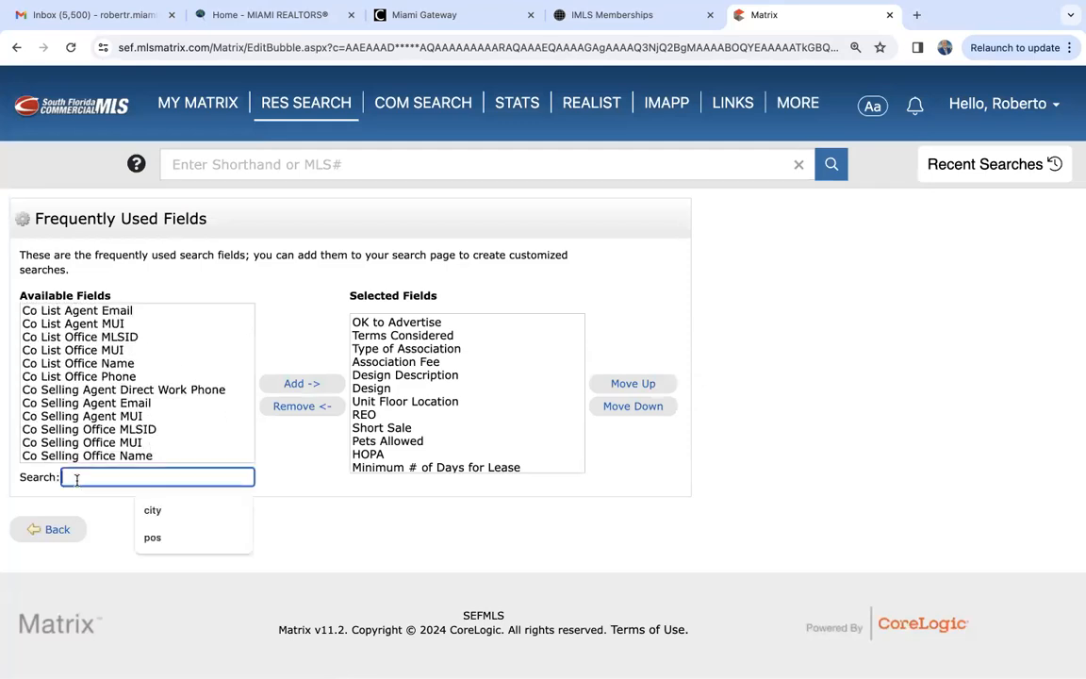
left_click(54, 337)
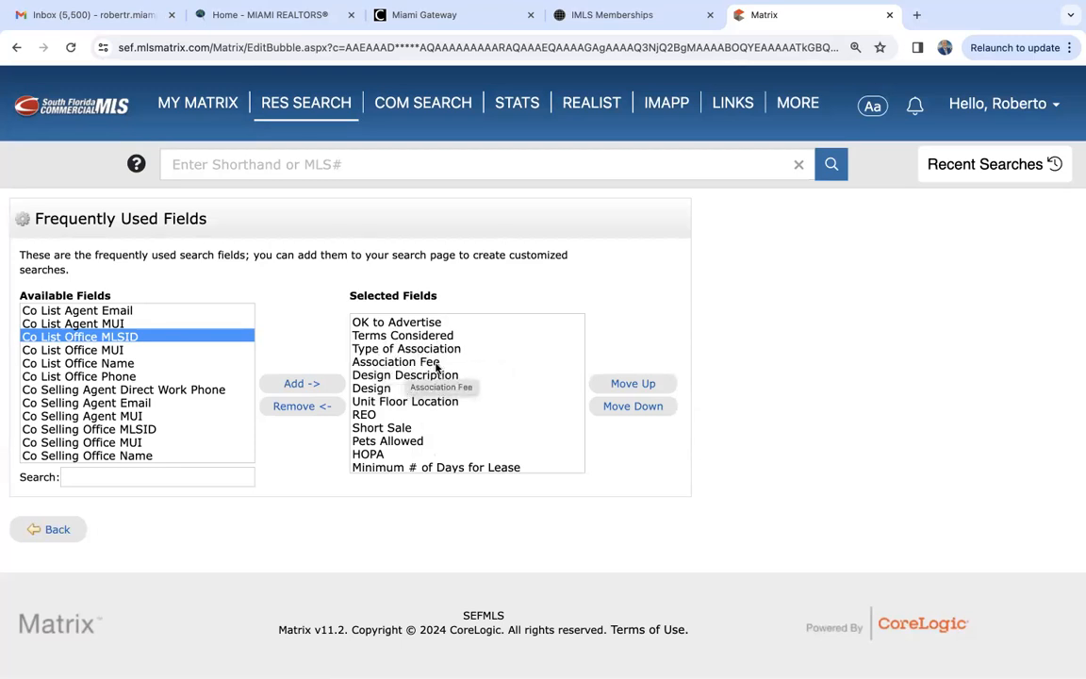
left_click(58, 531)
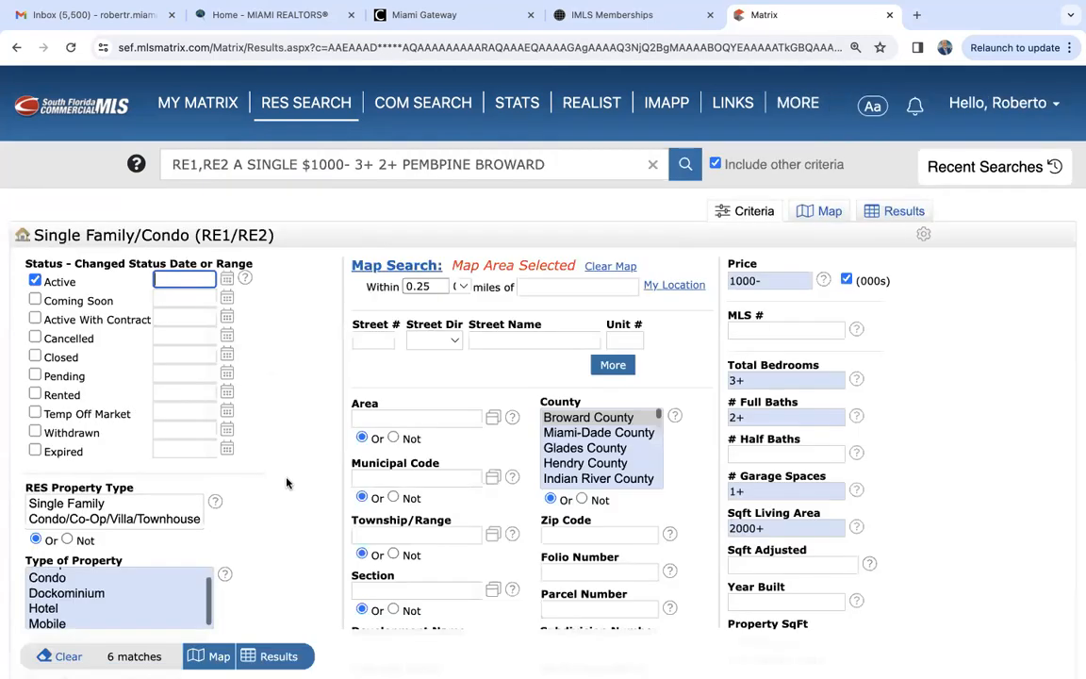
- Examine the options under OK to Advertise, Terms Considered and Type of Association in the Additional Fields
scroll(258, 428, "down", 10)
scroll(286, 483, "up", 3)
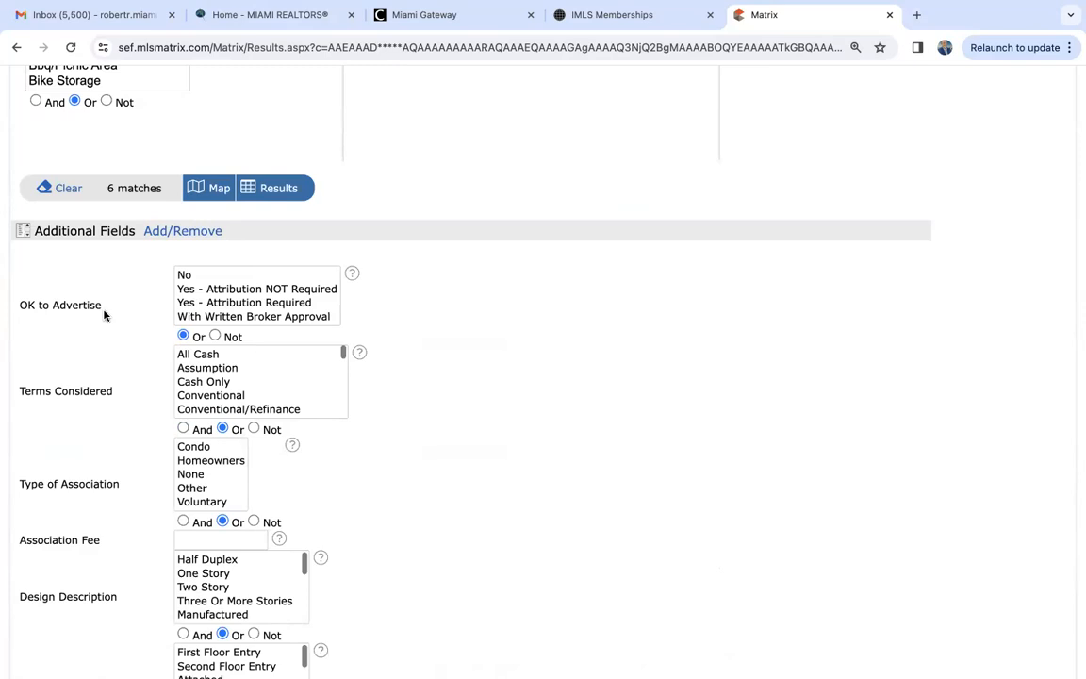
scroll(104, 316, "down", 1)
scroll(236, 286, "down", 3)
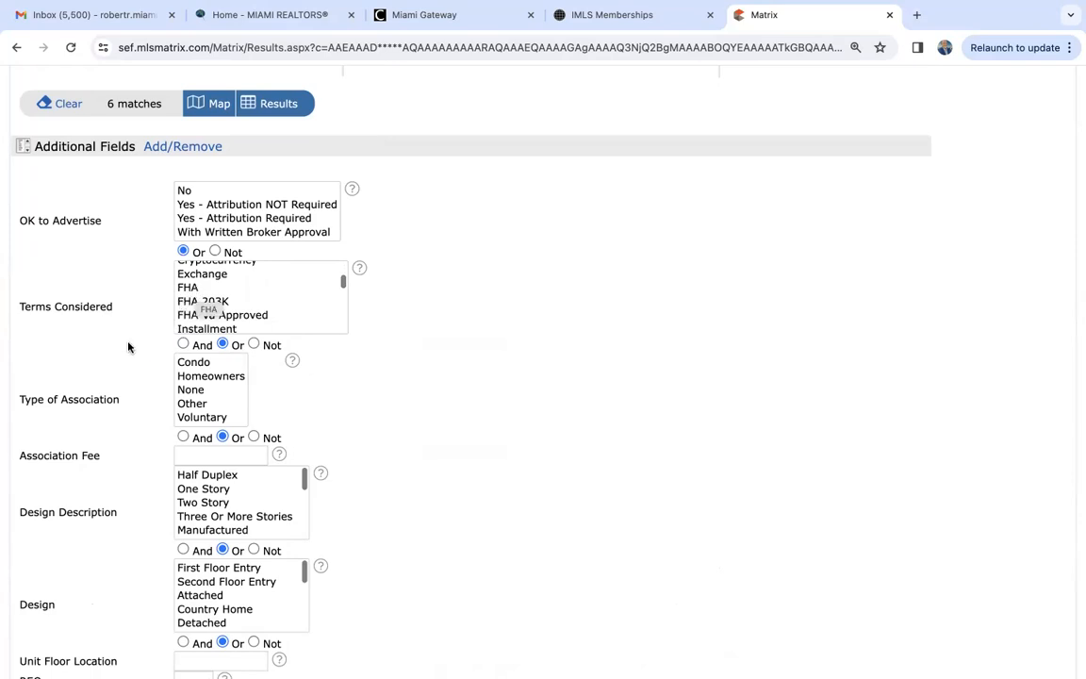
scroll(94, 336, "down", 1)
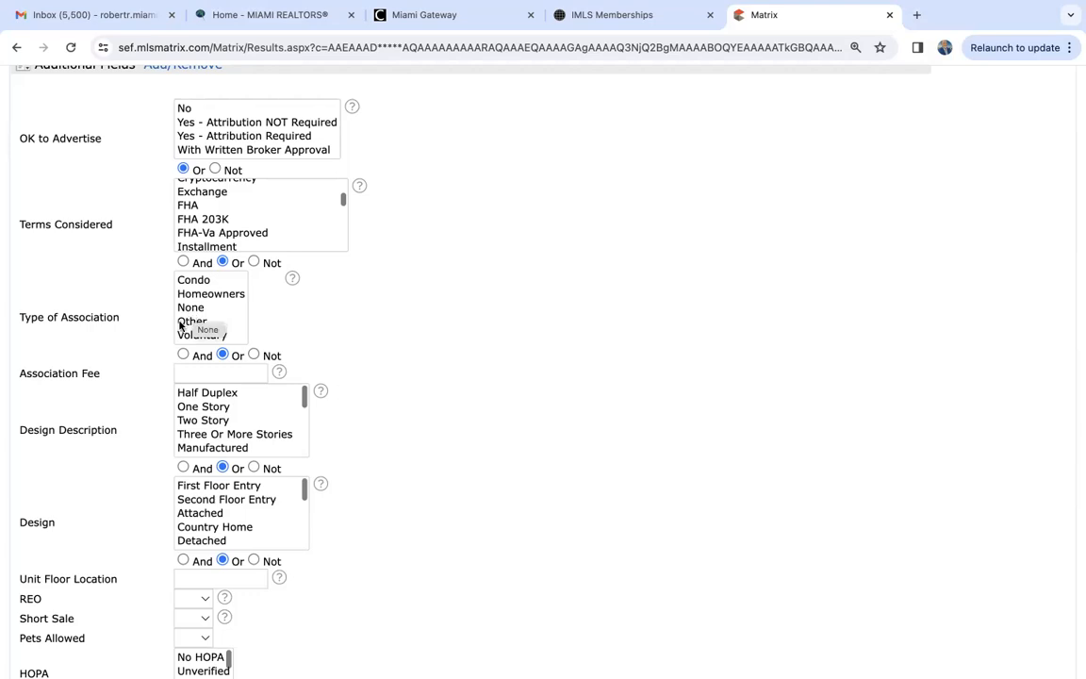
- Examine the Additional Fields from Association Fee to Pets Allowed, checking the REO and Pets Allowed choices without selecting any
scroll(141, 381, "down", 1)
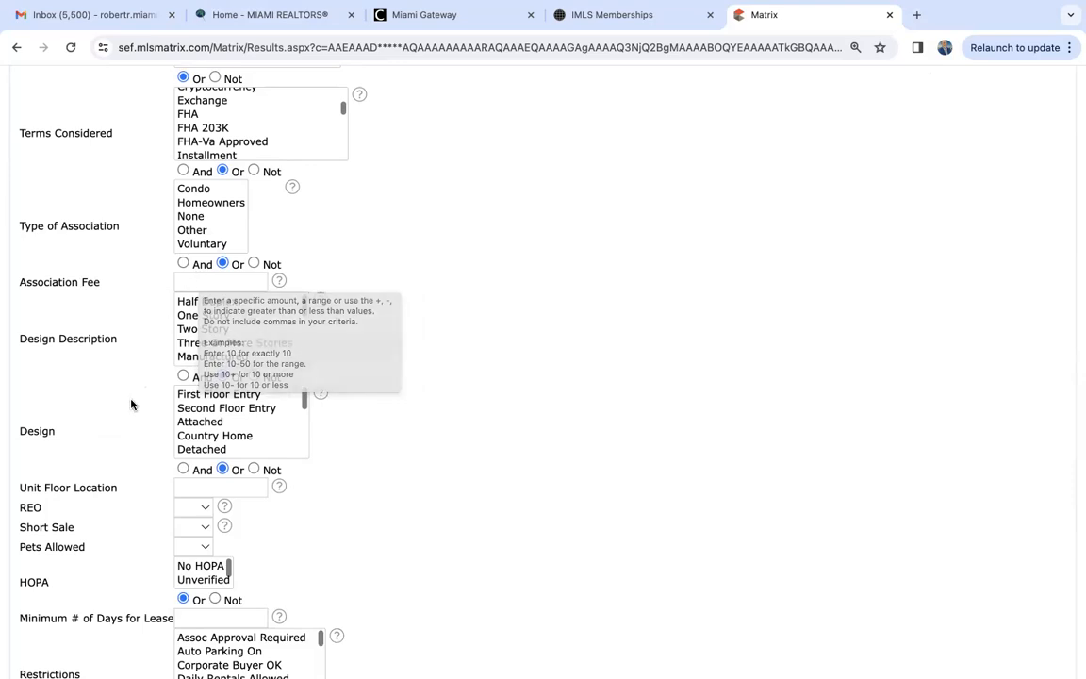
scroll(131, 405, "down", 4)
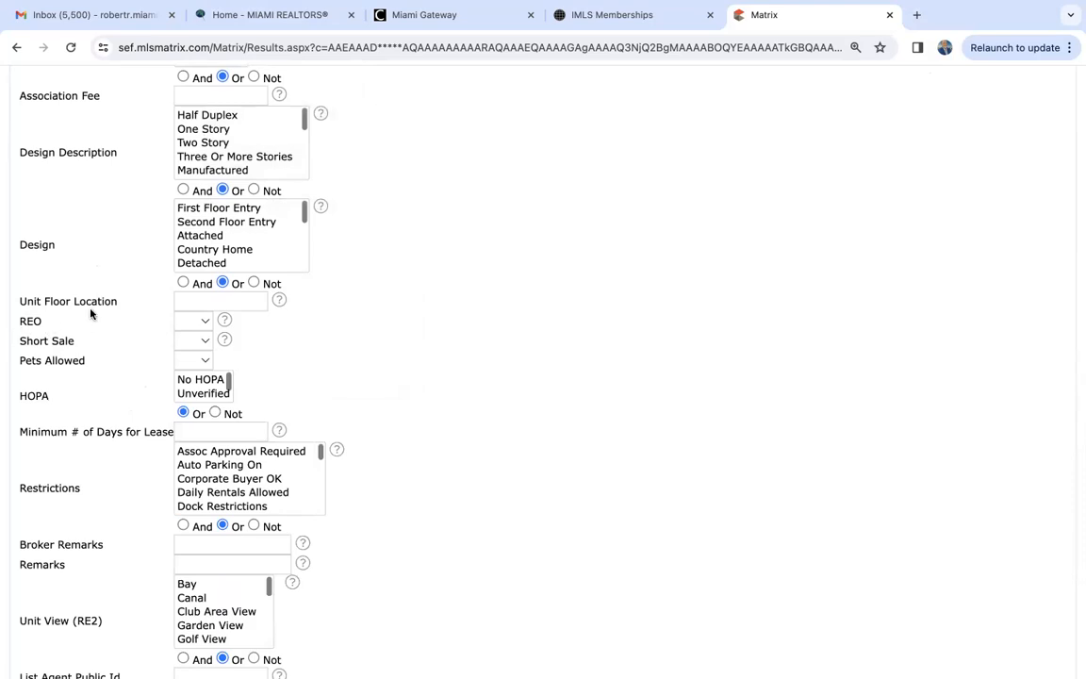
left_click(185, 324)
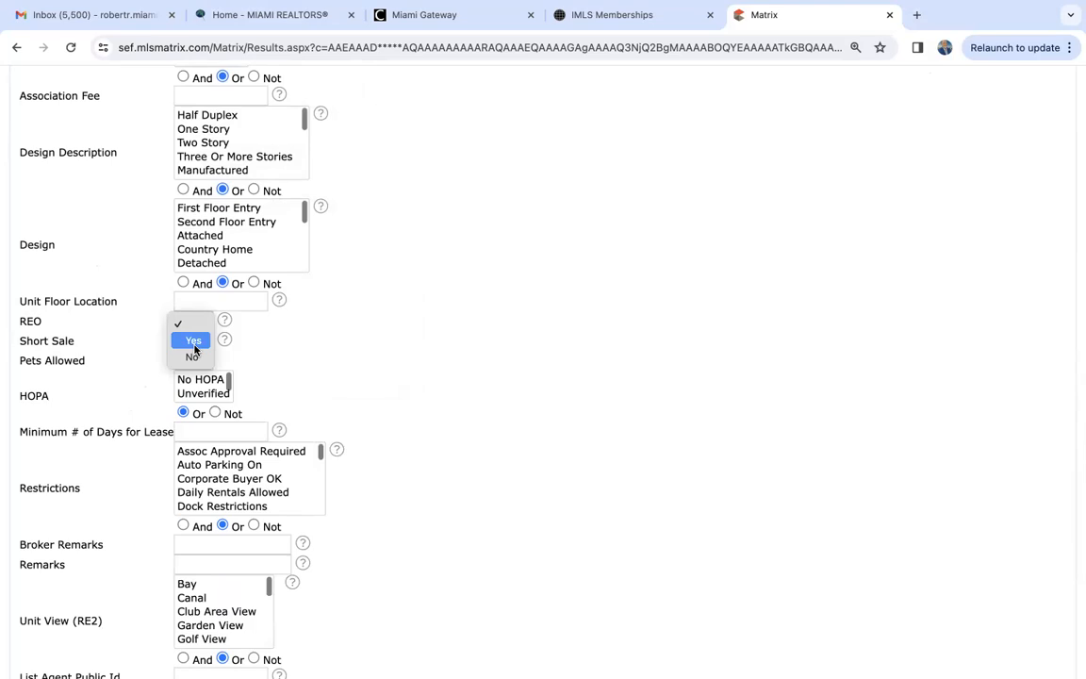
left_click(361, 323)
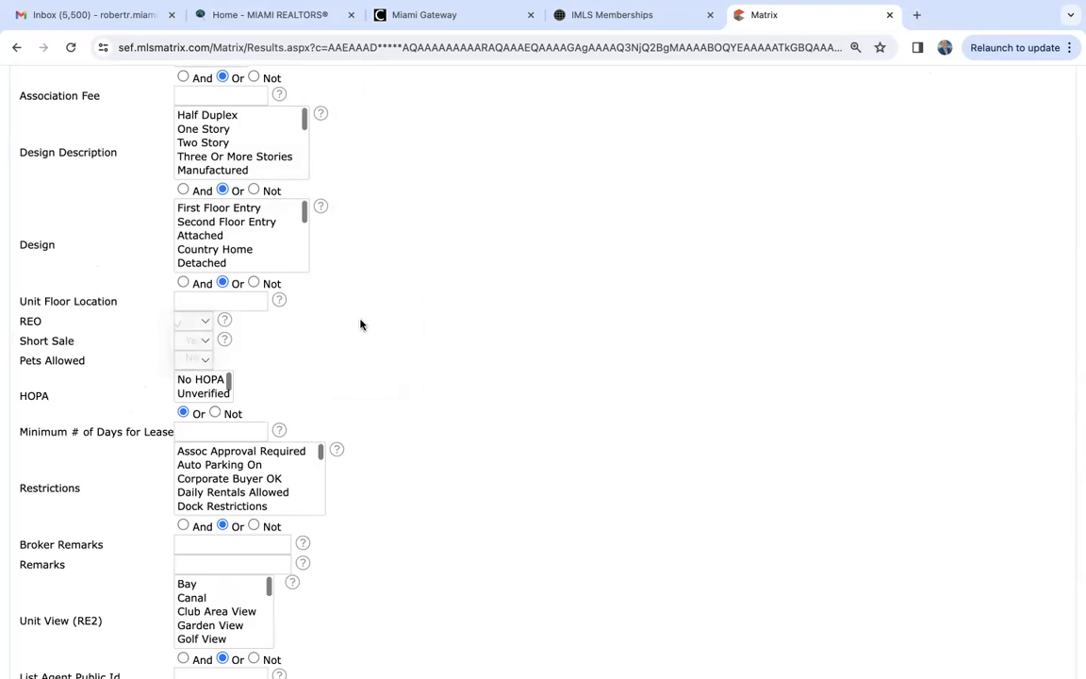
scroll(360, 324, "down", 2)
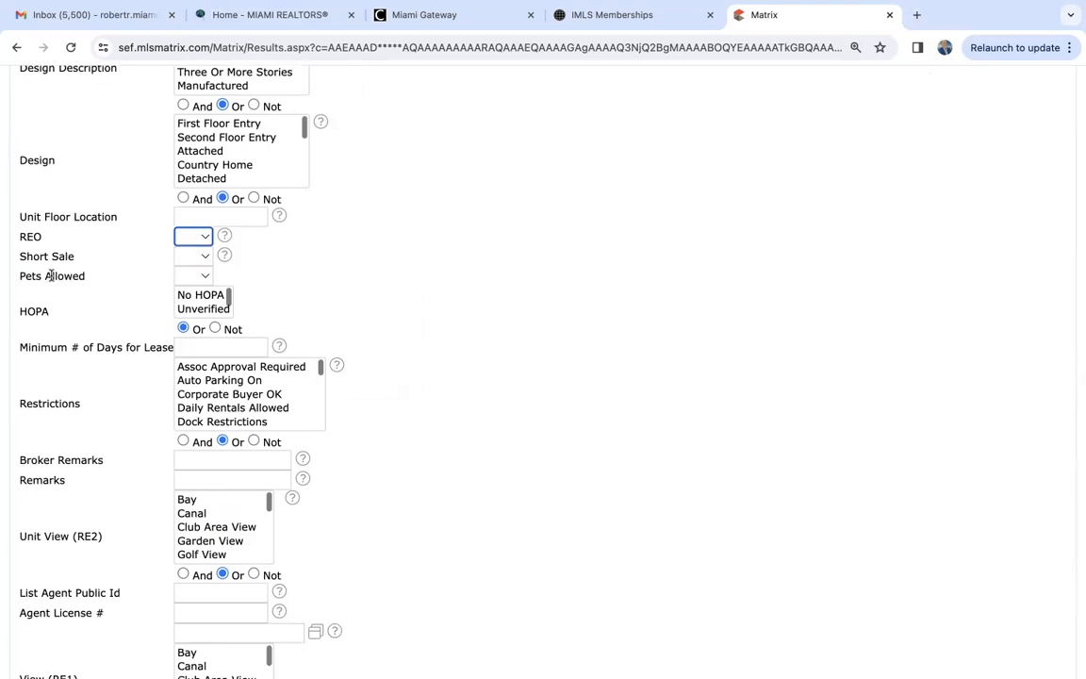
left_click(191, 276)
left_click(329, 302)
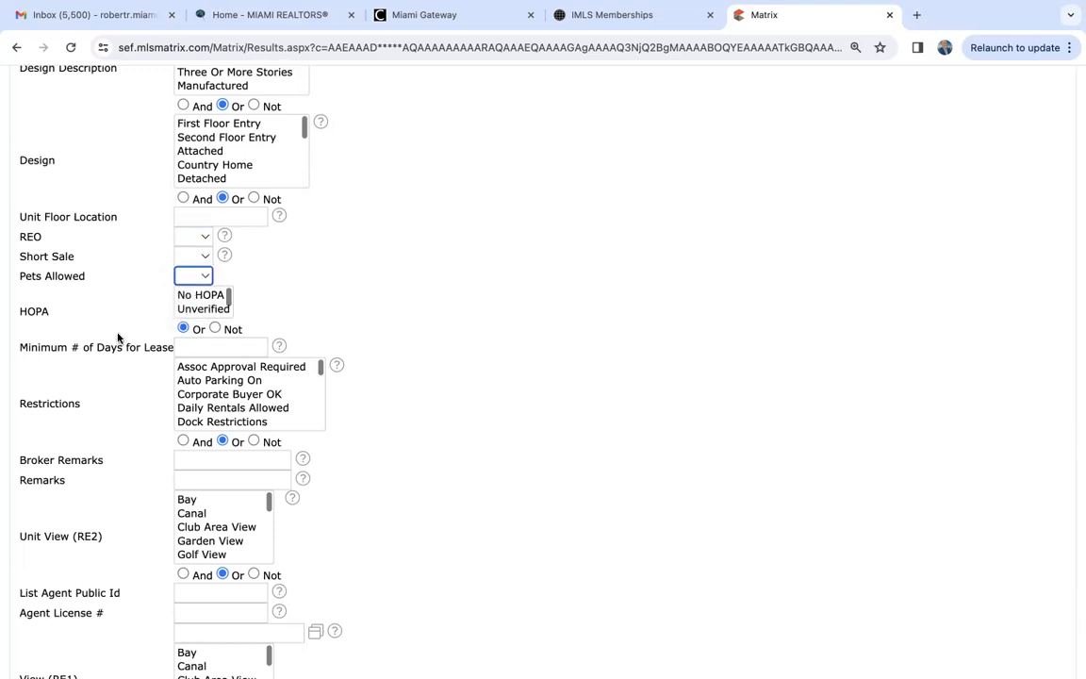
- Examine the HOPA options and the Minimum # of Days for Lease and Restrictions fields in the Additional Fields
scroll(118, 337, "down", 1)
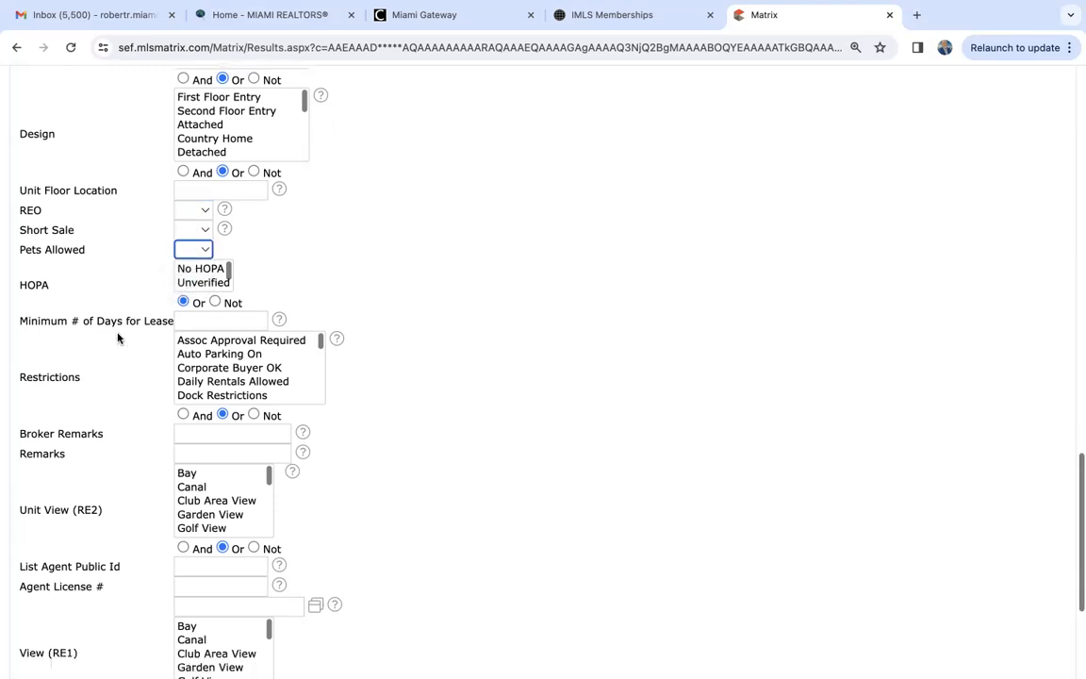
left_click(44, 284)
mouse_move(45, 284)
left_mouse_down()
mouse_move(19, 286)
mouse_move(61, 282)
left_mouse_up()
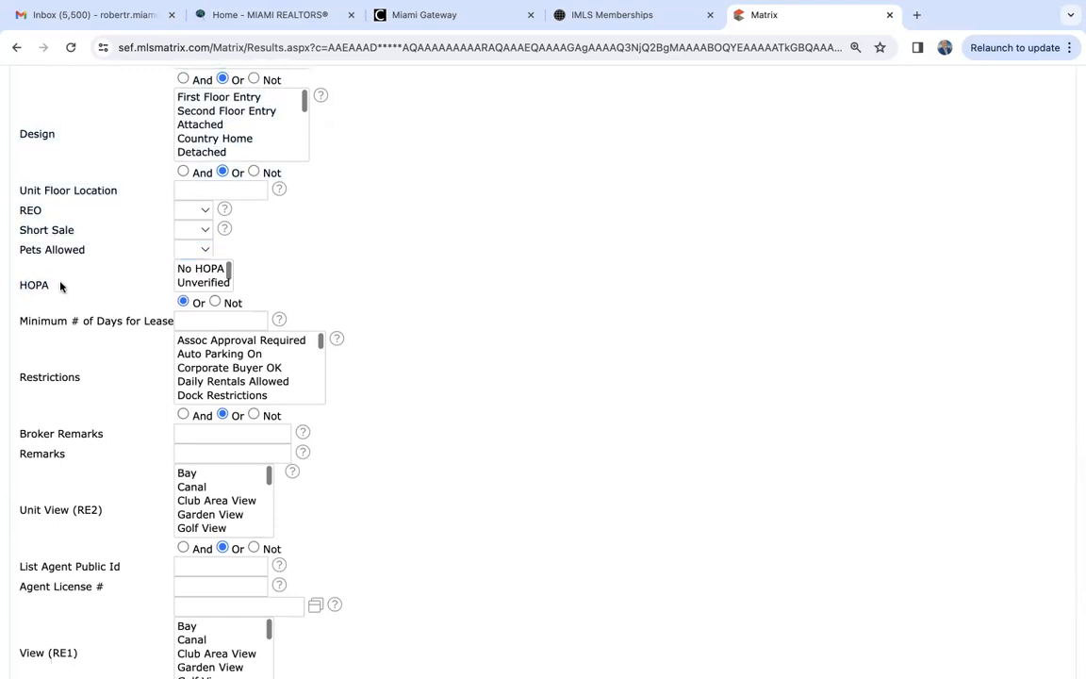
scroll(196, 276, "down", 1)
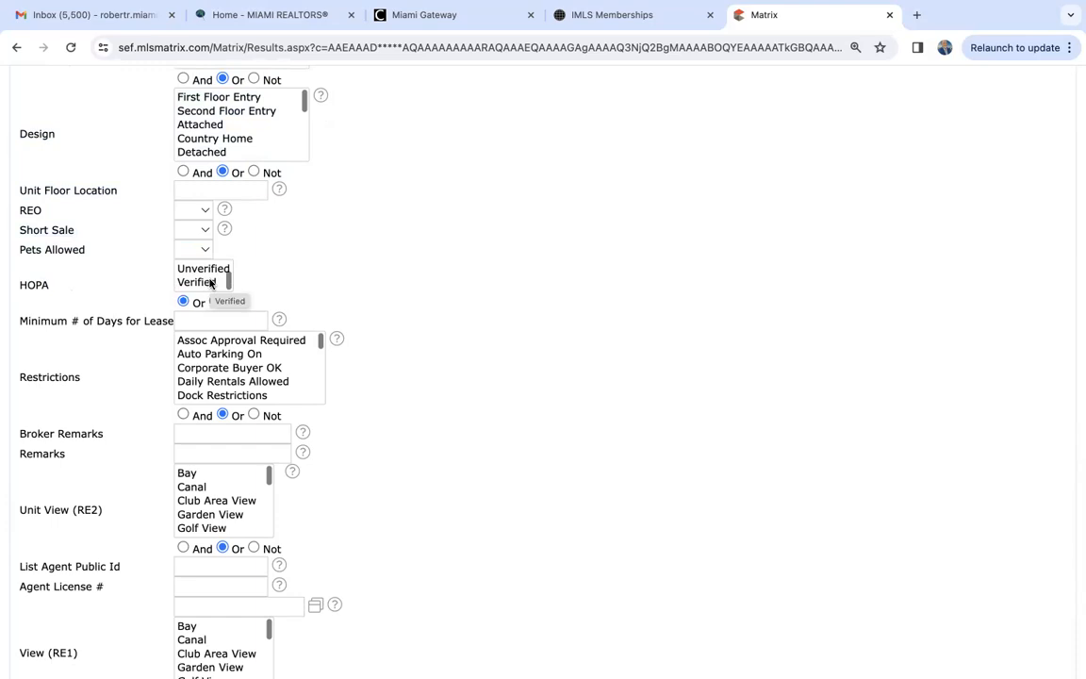
scroll(211, 283, "up", 1)
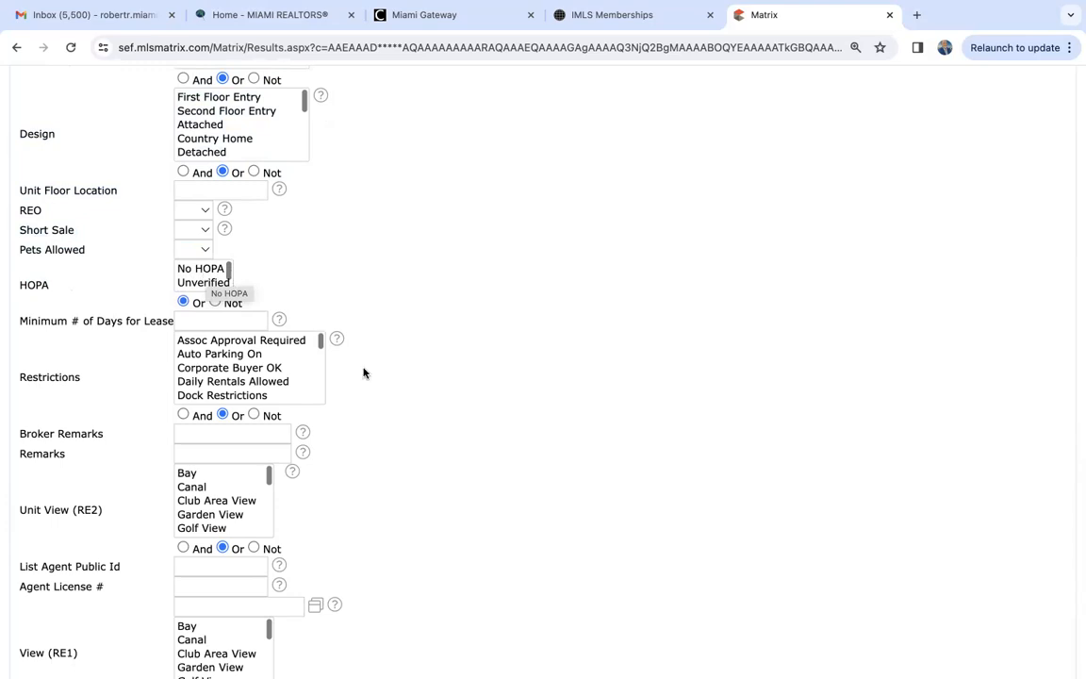
scroll(377, 419, "down", 2)
- Show the search results list and sort the listings by list price from lowest to highest
scroll(377, 420, "up", 10)
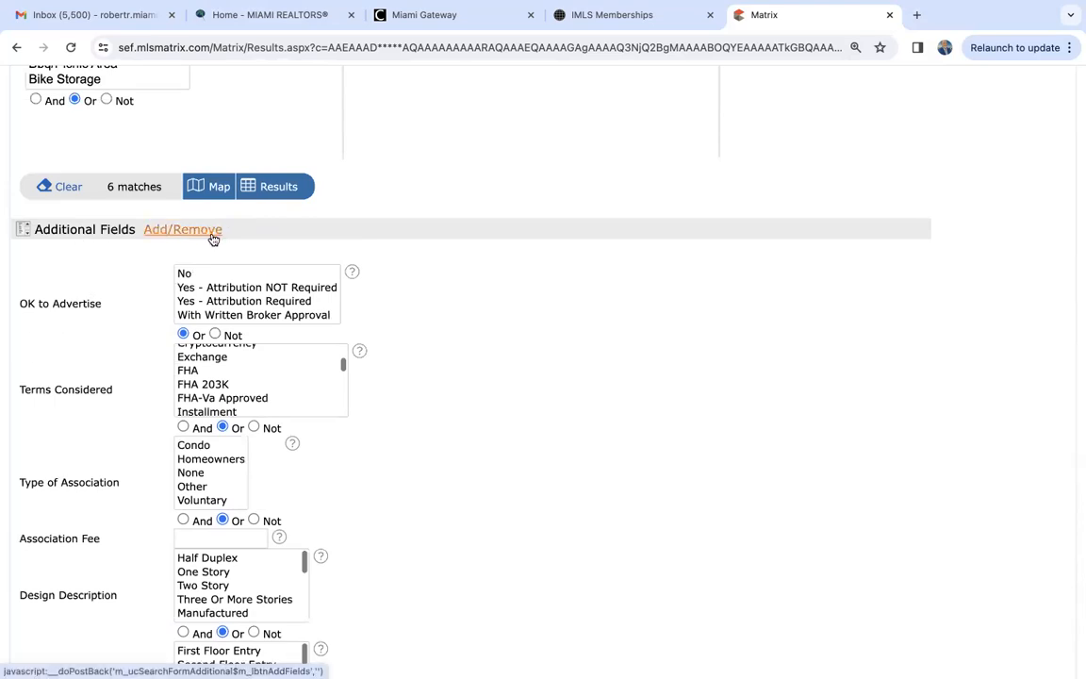
scroll(110, 326, "up", 20)
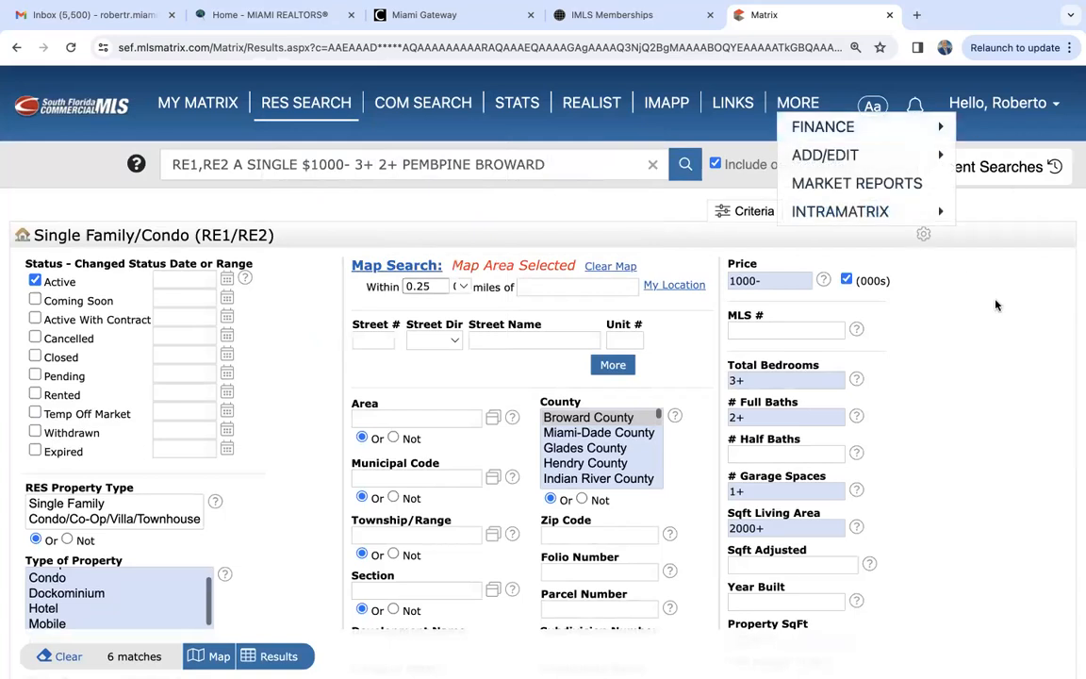
left_click(903, 211)
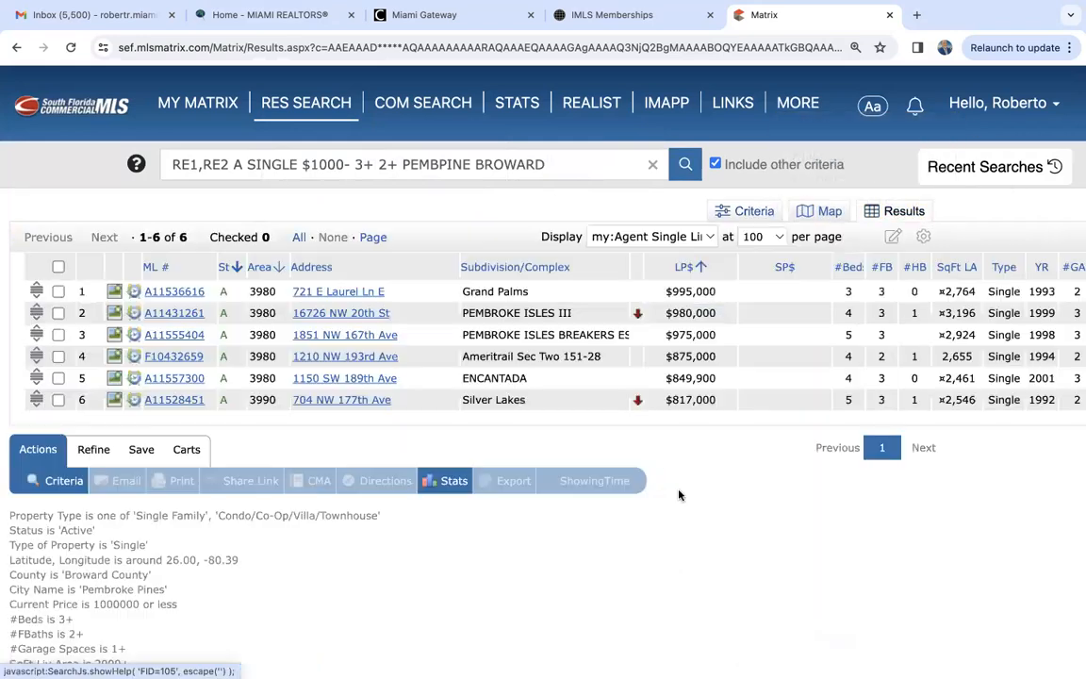
scroll(679, 495, "down", 3)
scroll(397, 370, "up", 2)
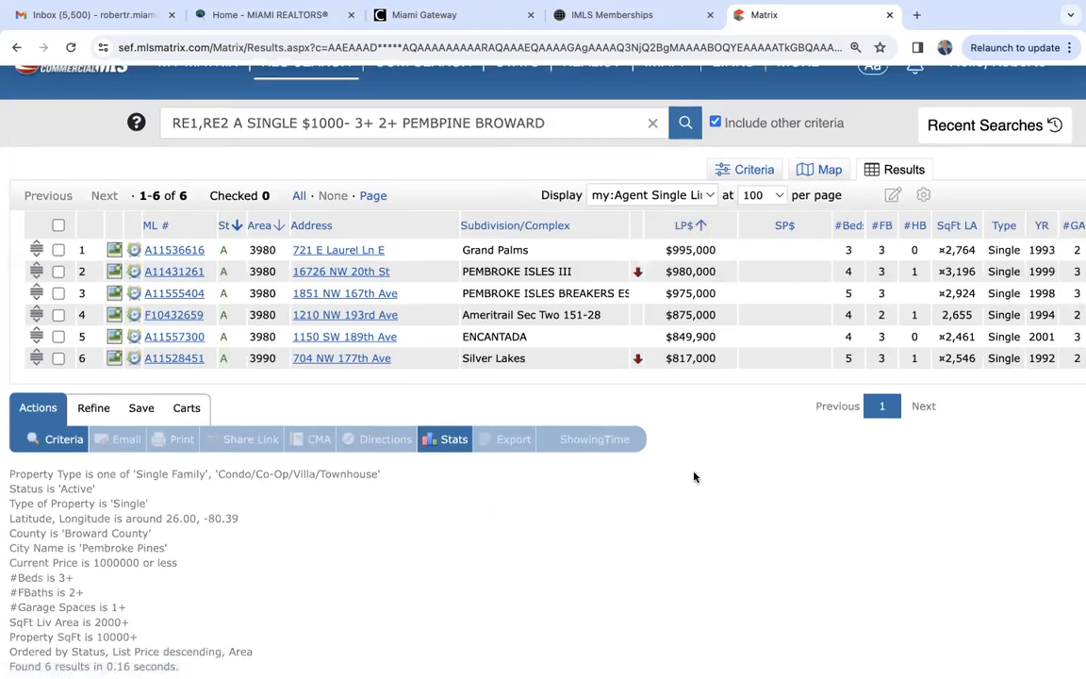
left_click(684, 226)
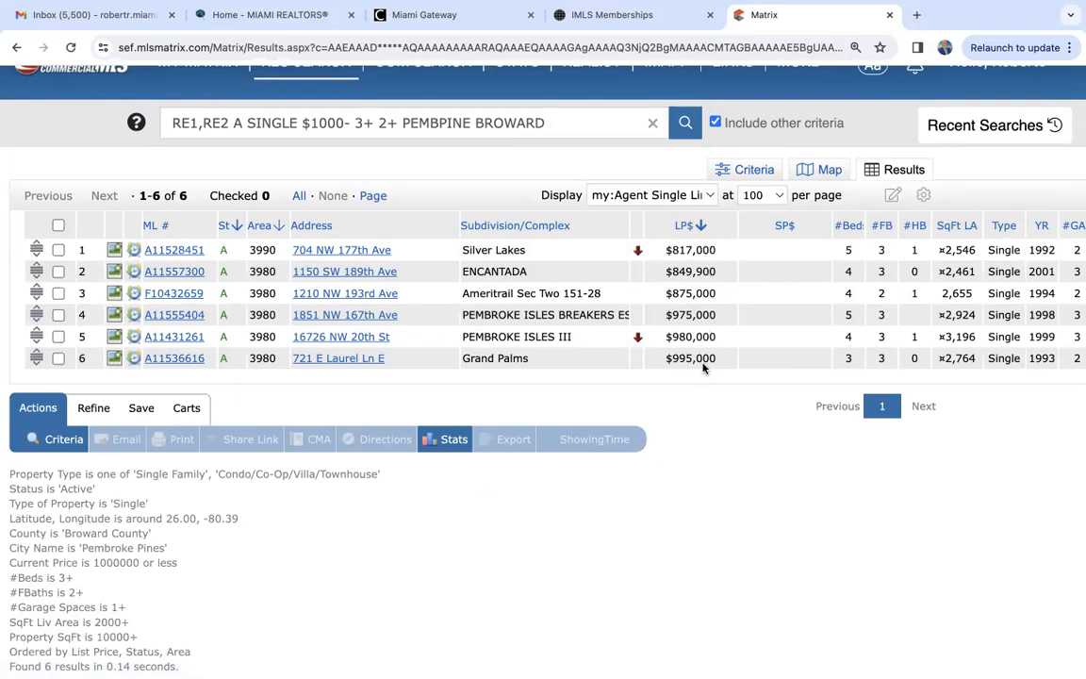
- View the Silver Lakes listing in the Agent Full display and return to the Agent Single Line display
left_click(162, 250)
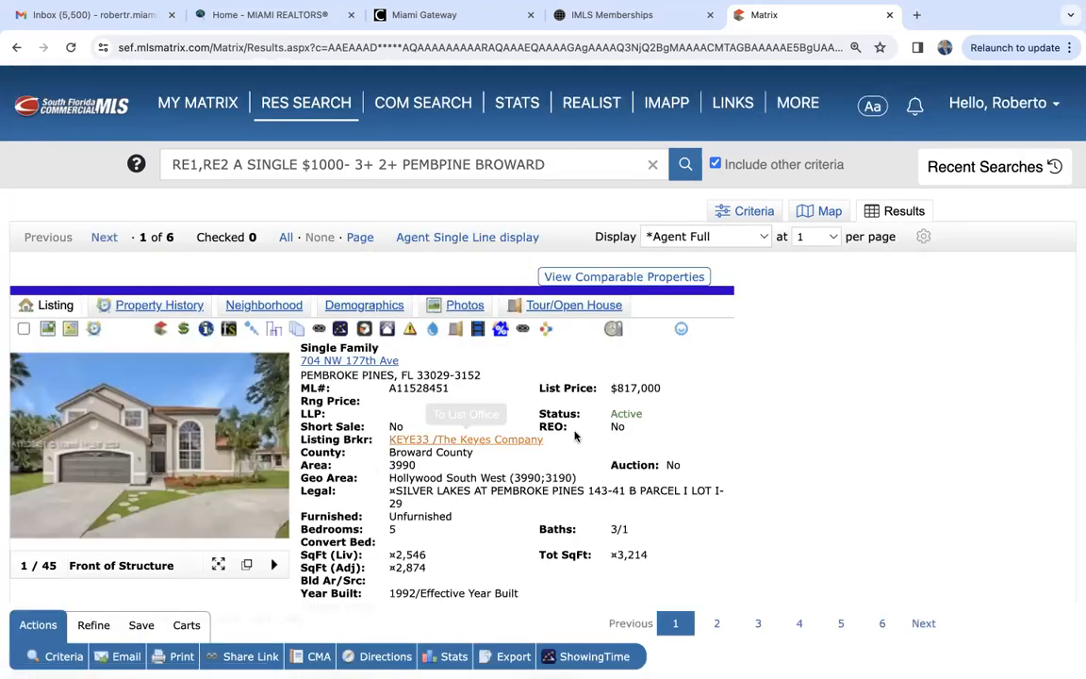
scroll(786, 534, "down", 3)
scroll(786, 533, "up", 3)
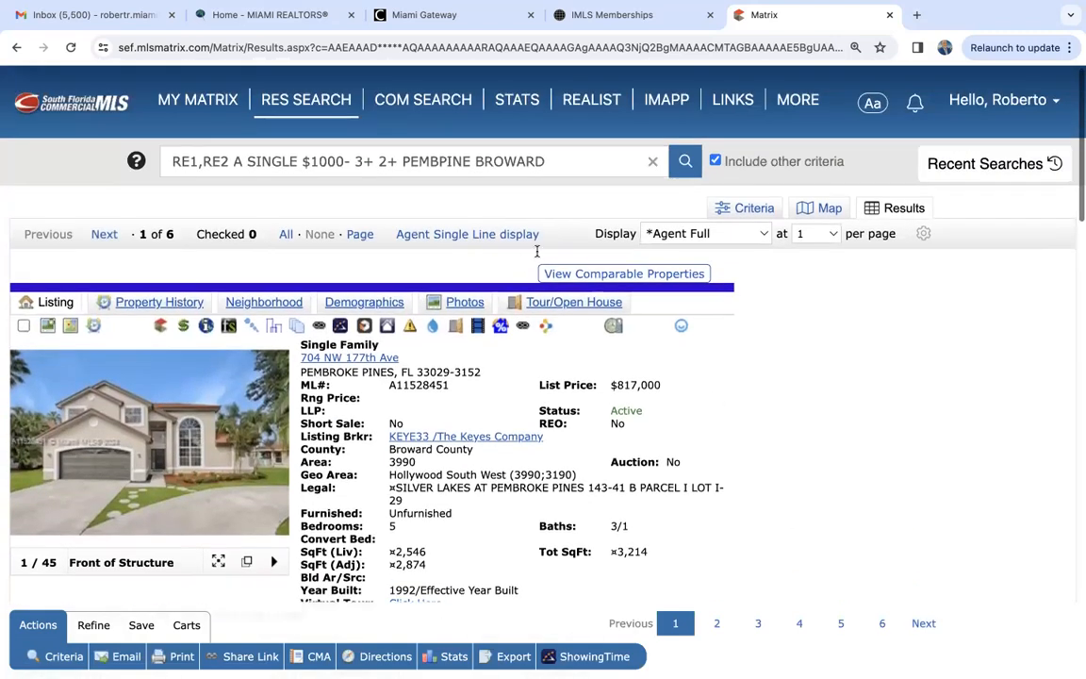
left_click(467, 234)
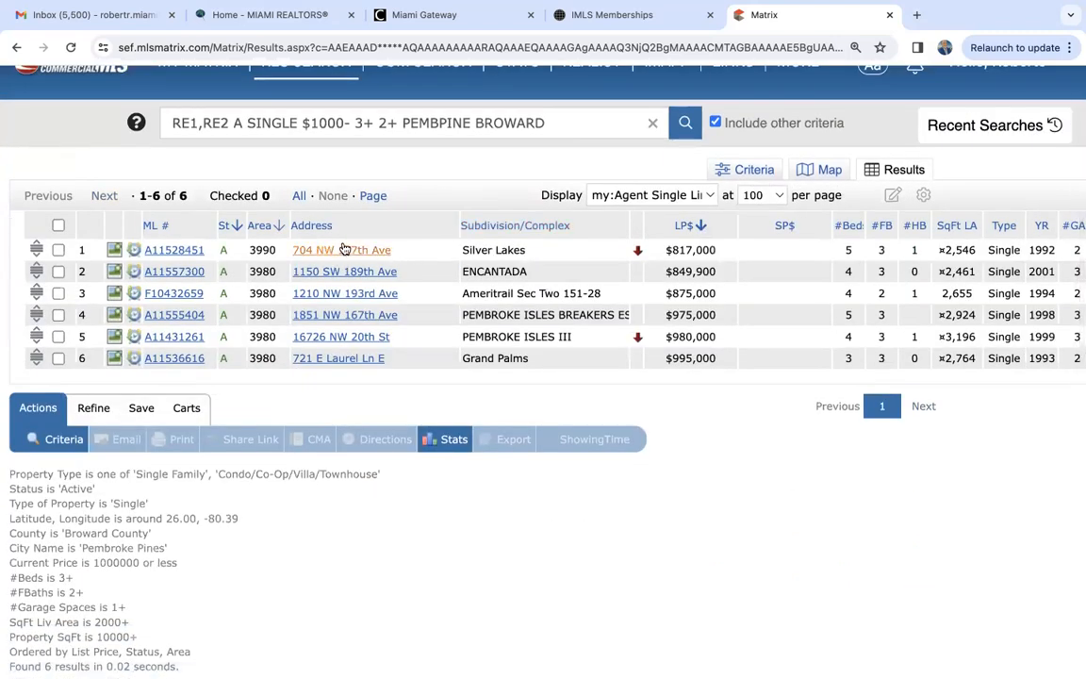
- Inspect the Silver Lakes property's marker on its address map, and close the map and the IMLS Memberships page
left_click(350, 251)
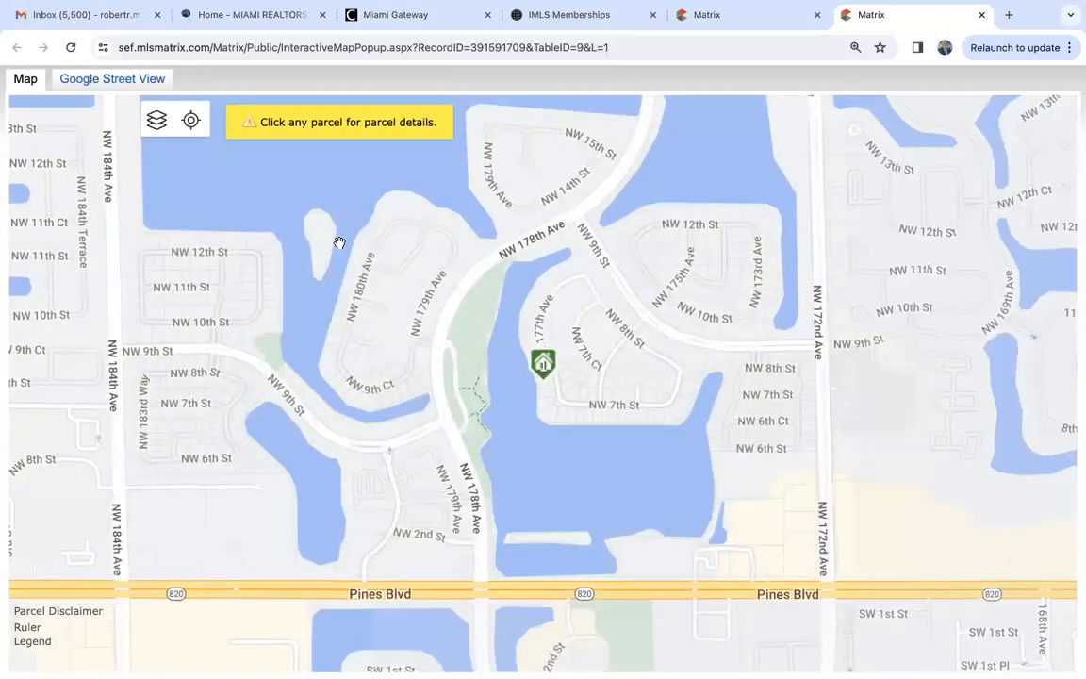
left_click(651, 16)
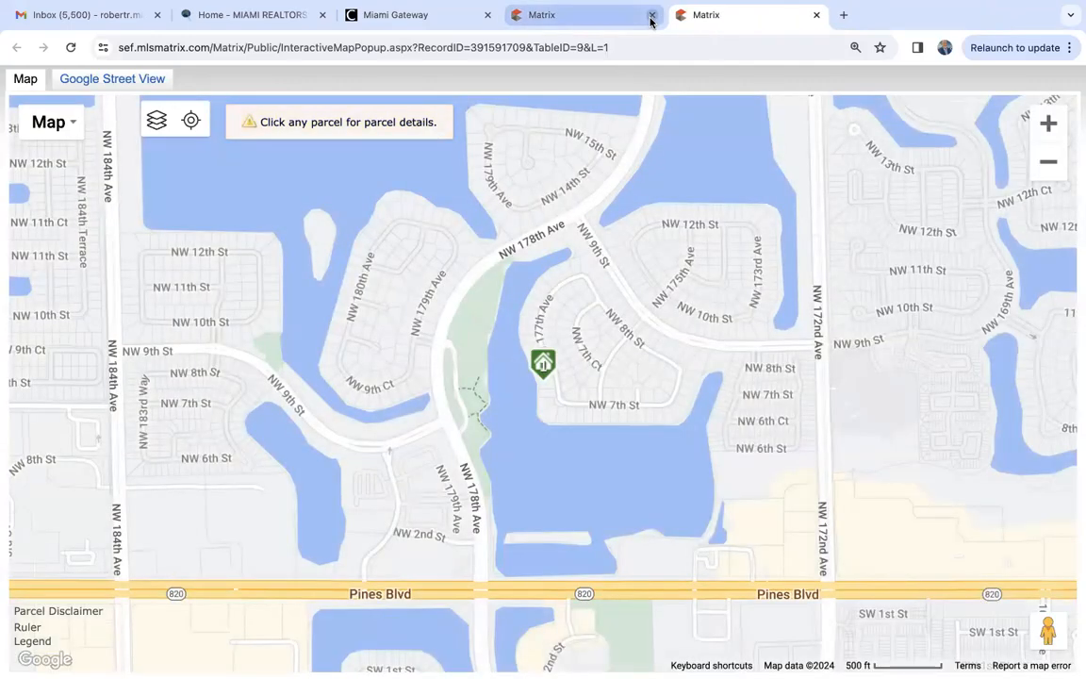
mouse_move(543, 372)
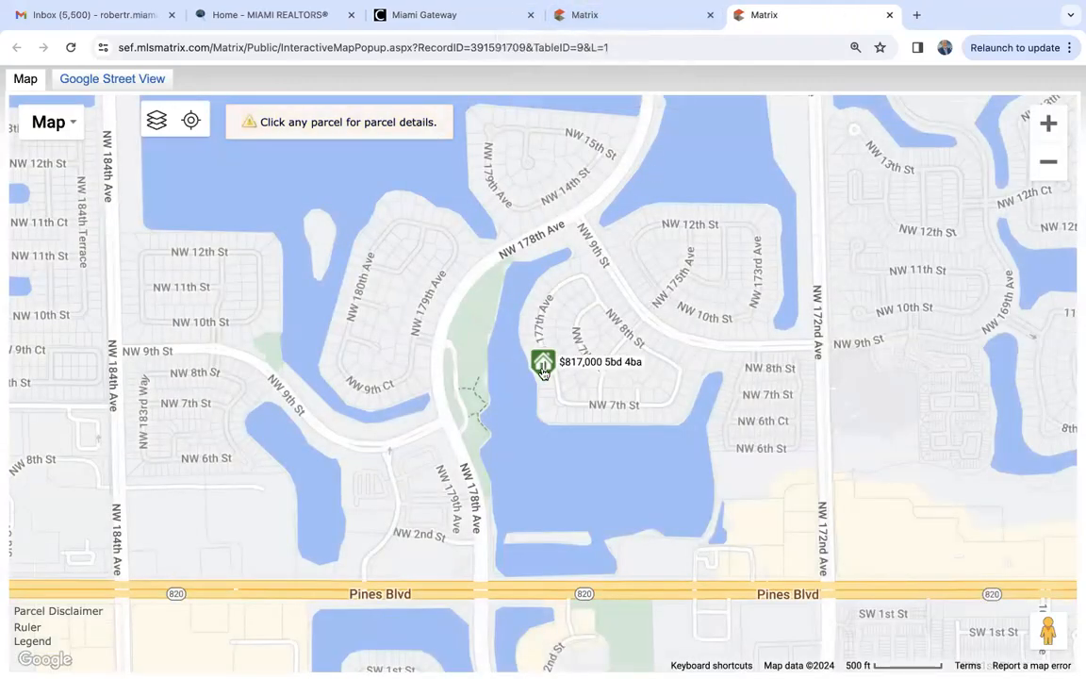
left_click(890, 16)
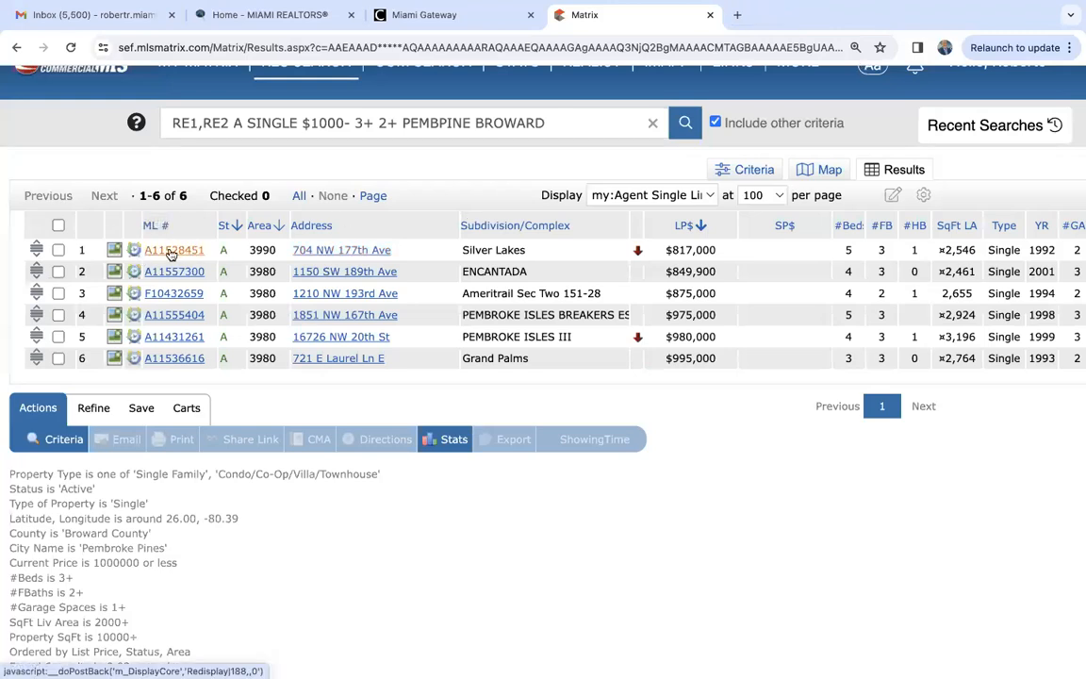
- Practise switching between the Silver Lakes listing's full details and the results list, ending on the results list
left_click(171, 252)
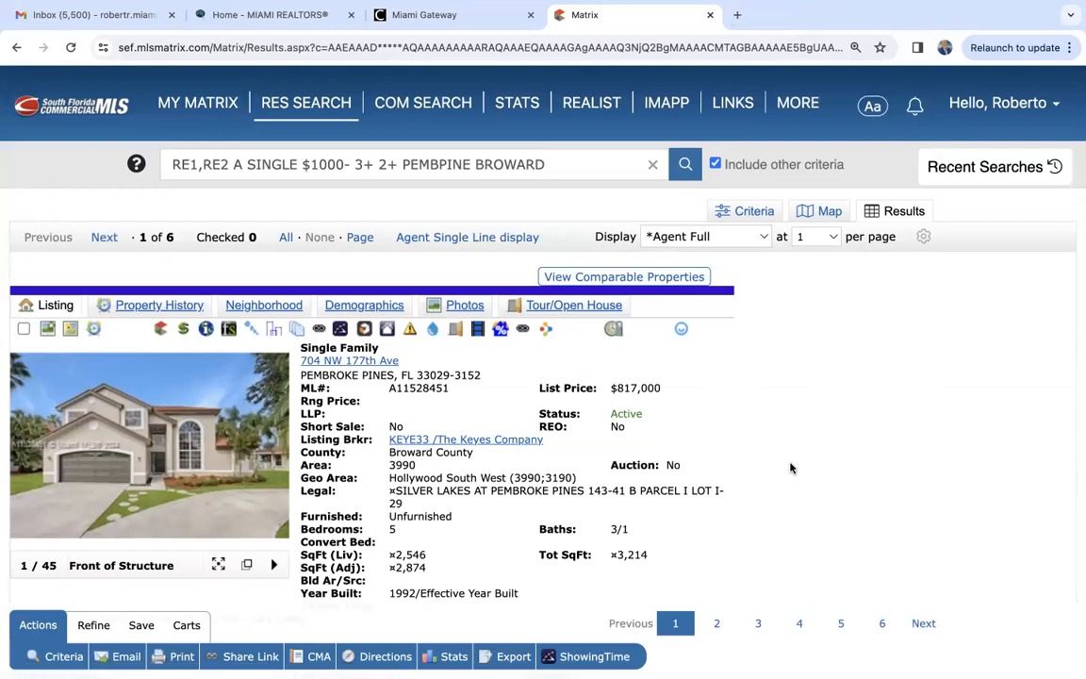
left_click(16, 47)
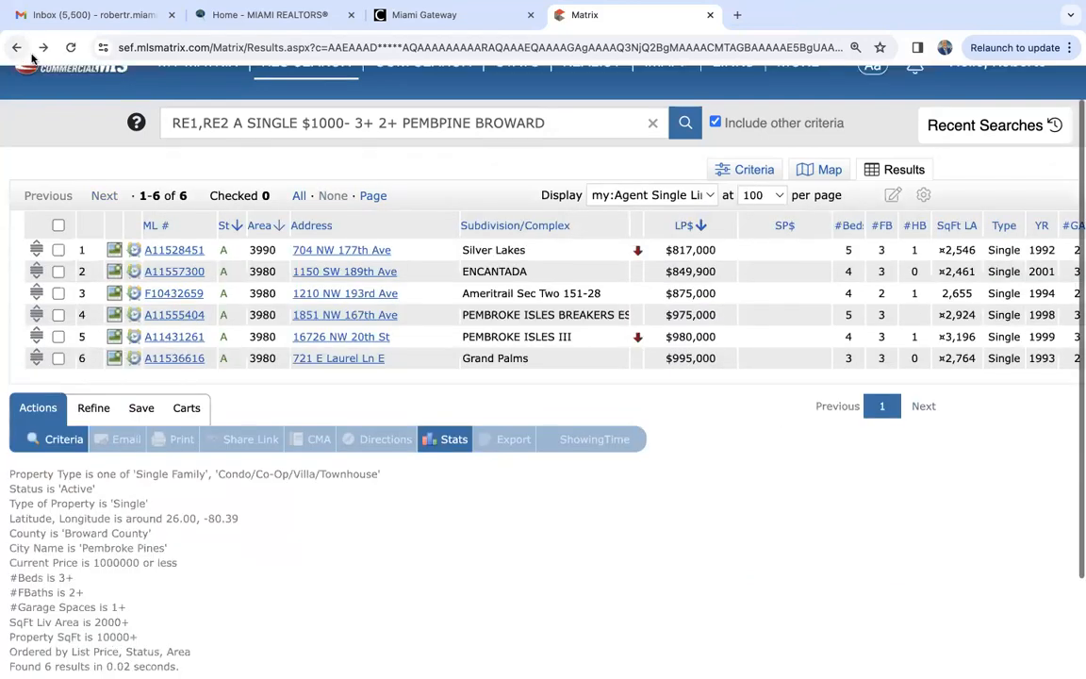
left_click(160, 250)
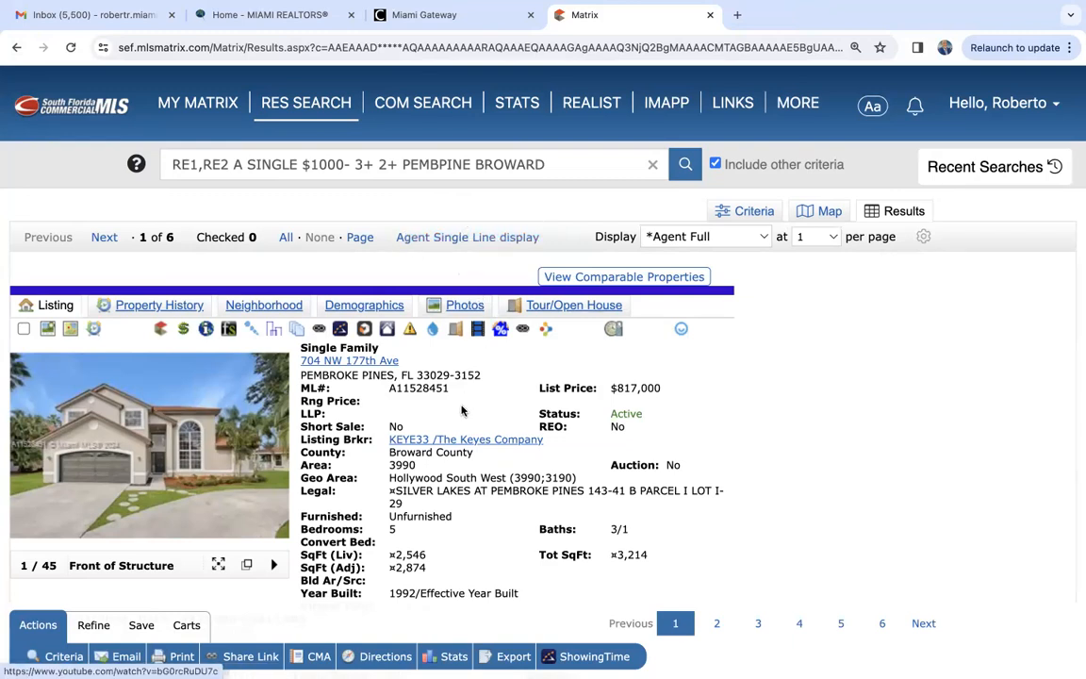
scroll(462, 409, "down", 2)
scroll(462, 409, "up", 2)
left_click(449, 196)
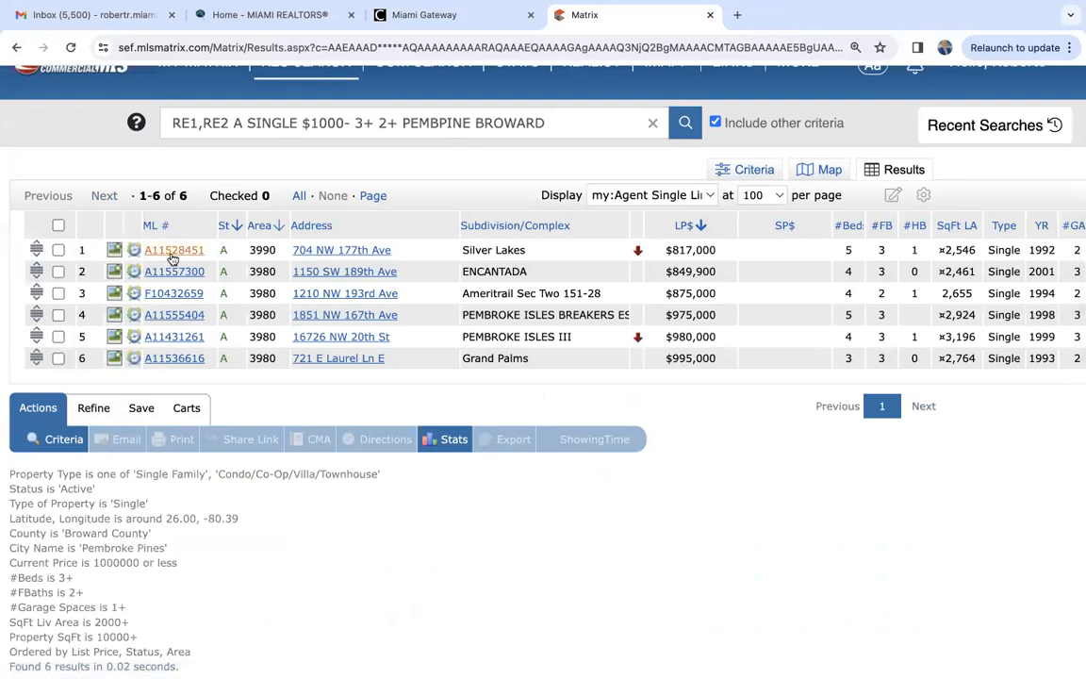
left_click(174, 251)
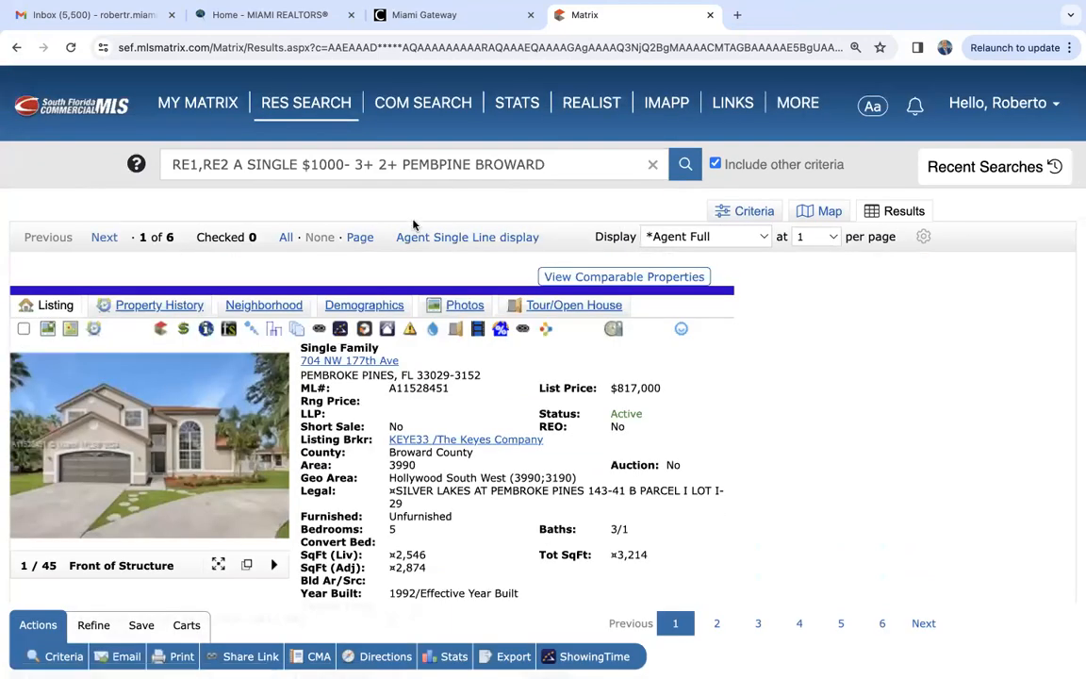
left_click(432, 239)
scroll(283, 231, "down", 1)
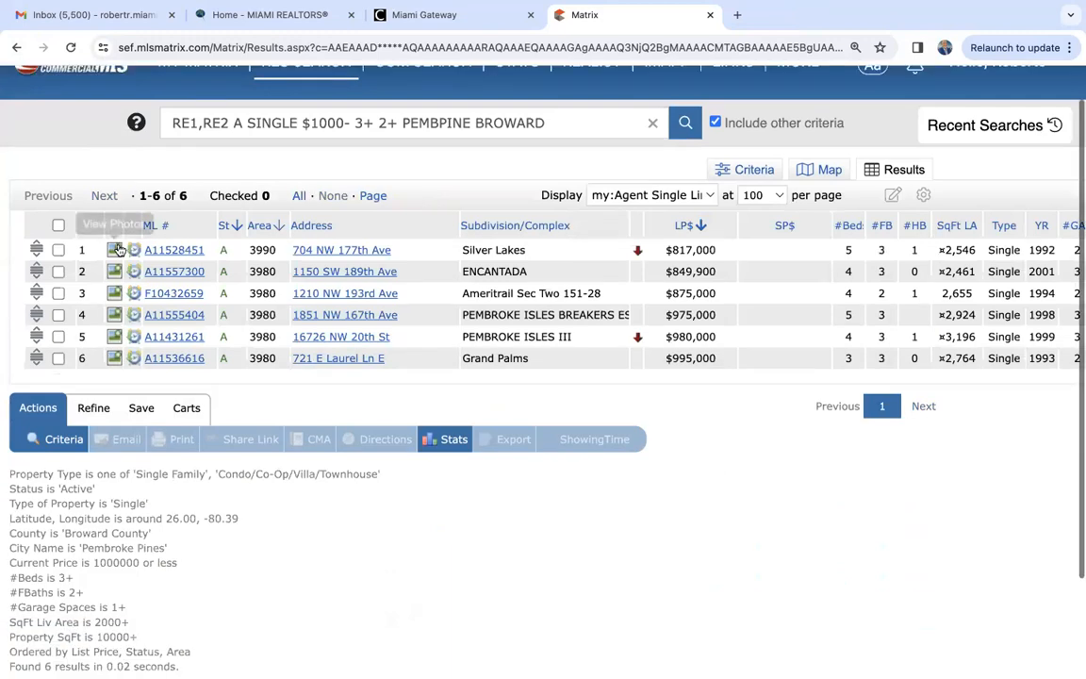
- Open the Silver Lakes listing's full details and review its Agent/Office Information, showing instructions, Remarks and Broker Remarks
left_click(161, 249)
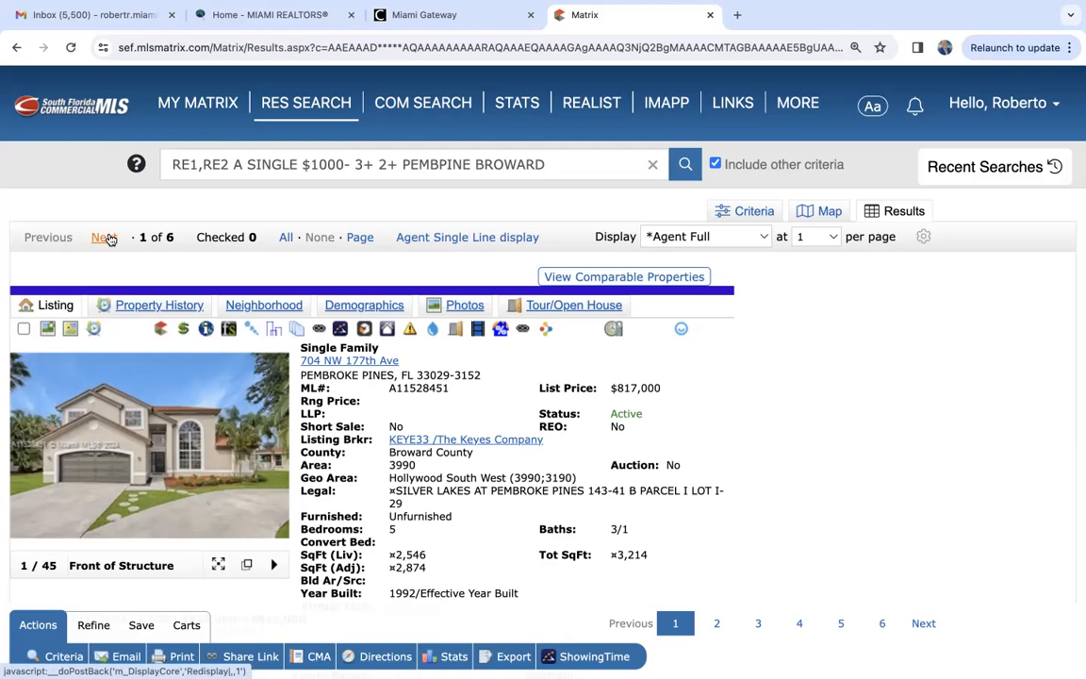
scroll(694, 484, "down", 4)
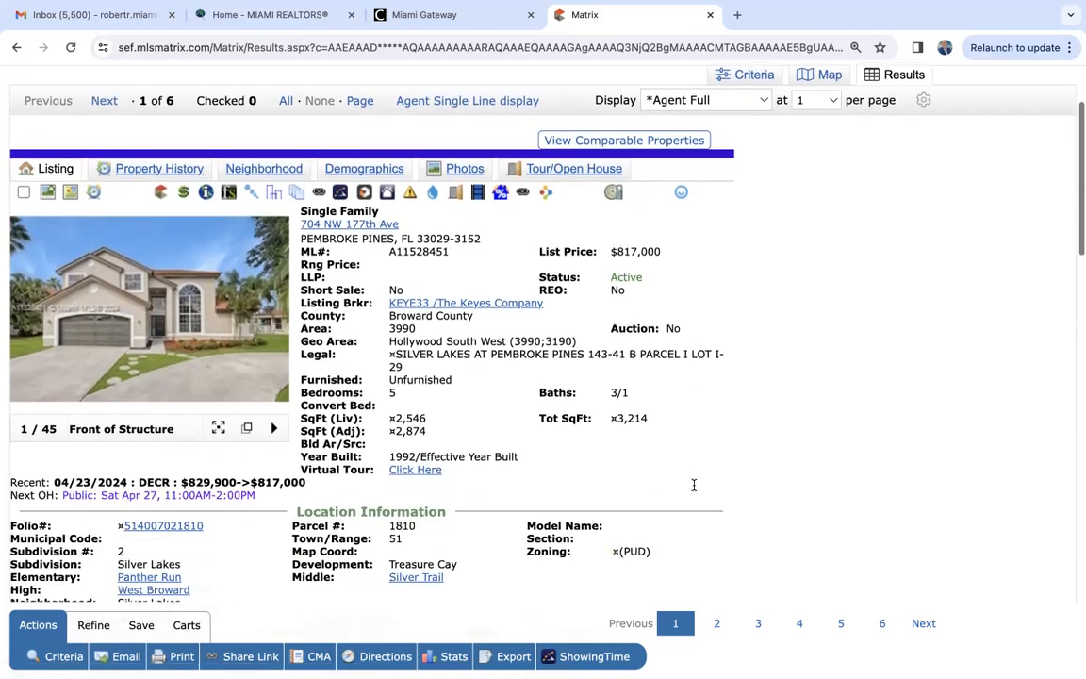
scroll(694, 485, "down", 15)
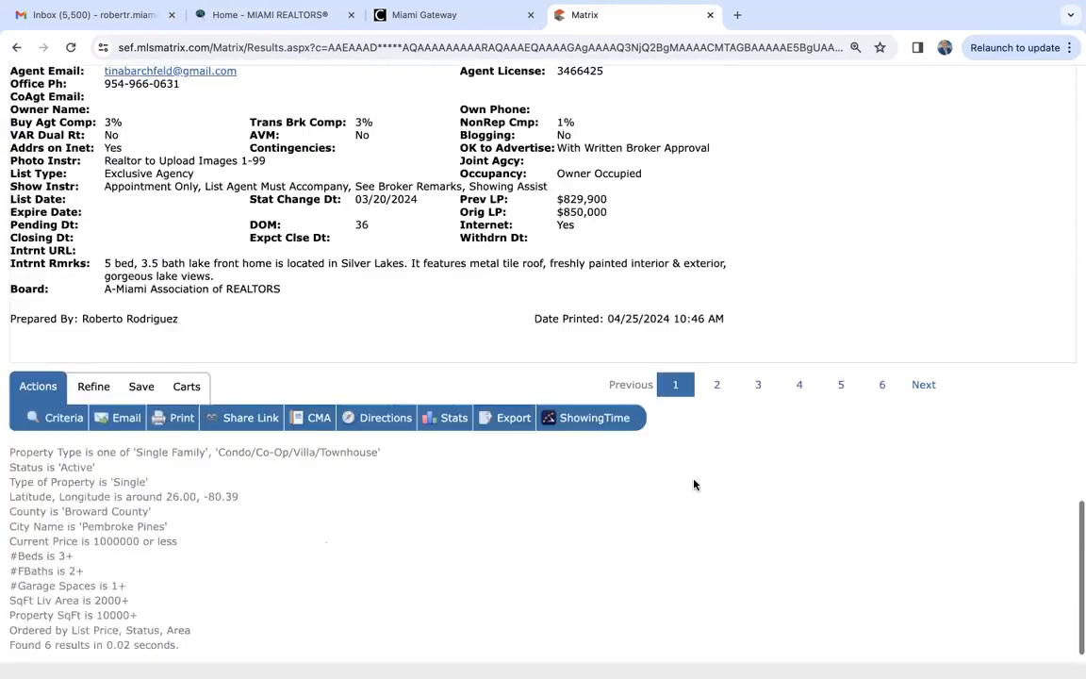
scroll(694, 485, "up", 2)
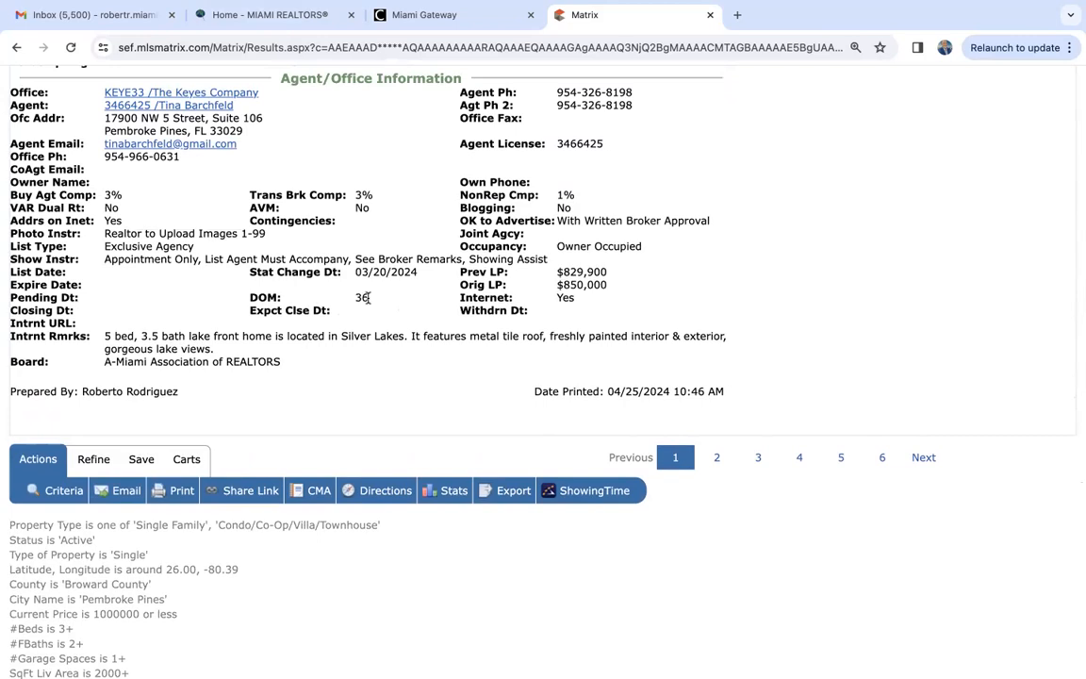
scroll(367, 298, "up", 1)
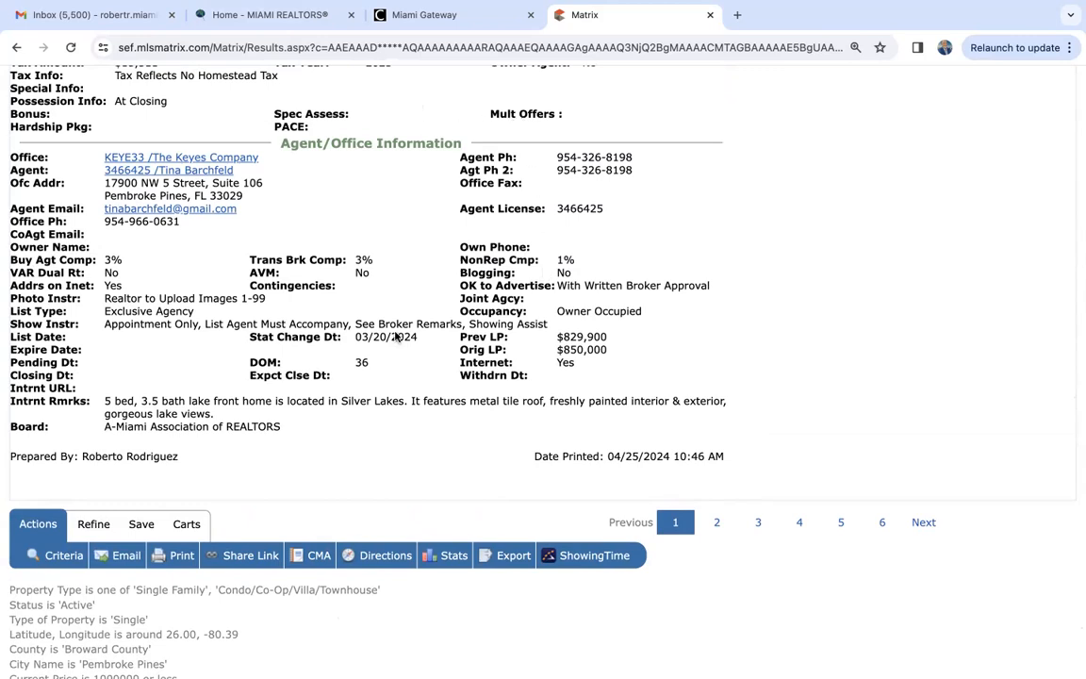
scroll(376, 376, "up", 3)
scroll(376, 377, "up", 6)
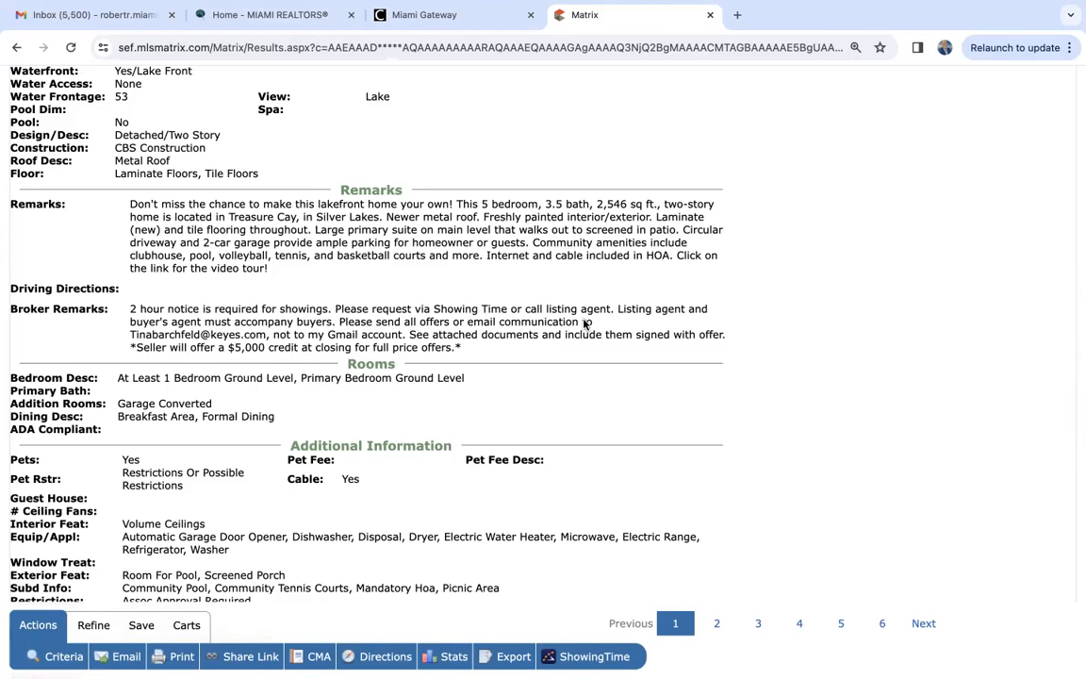
- Open the Silver Lakes listing in ShowingTime, view its single-showing appointment calendar for the week, and close ShowingTime
left_click(594, 657)
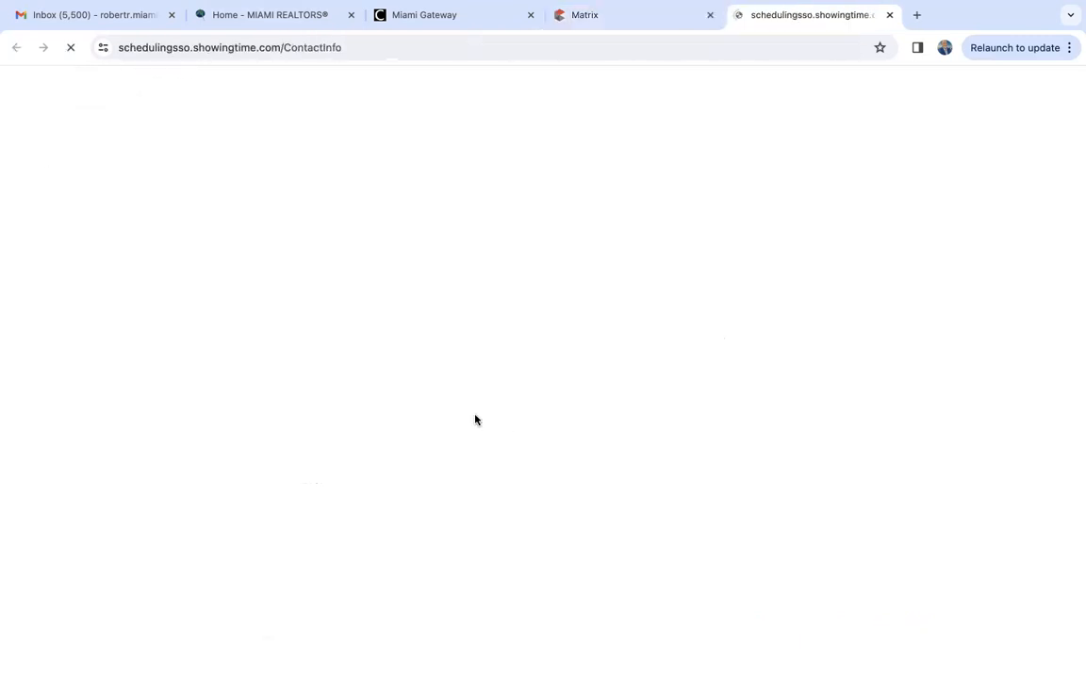
scroll(244, 523, "down", 1)
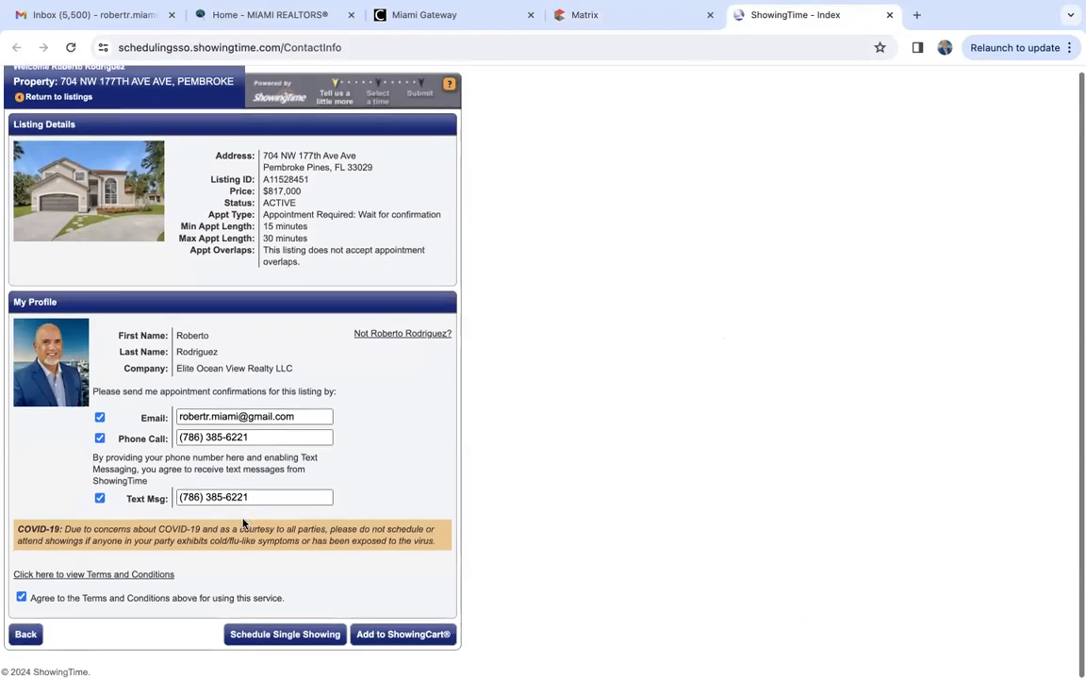
left_click(281, 642)
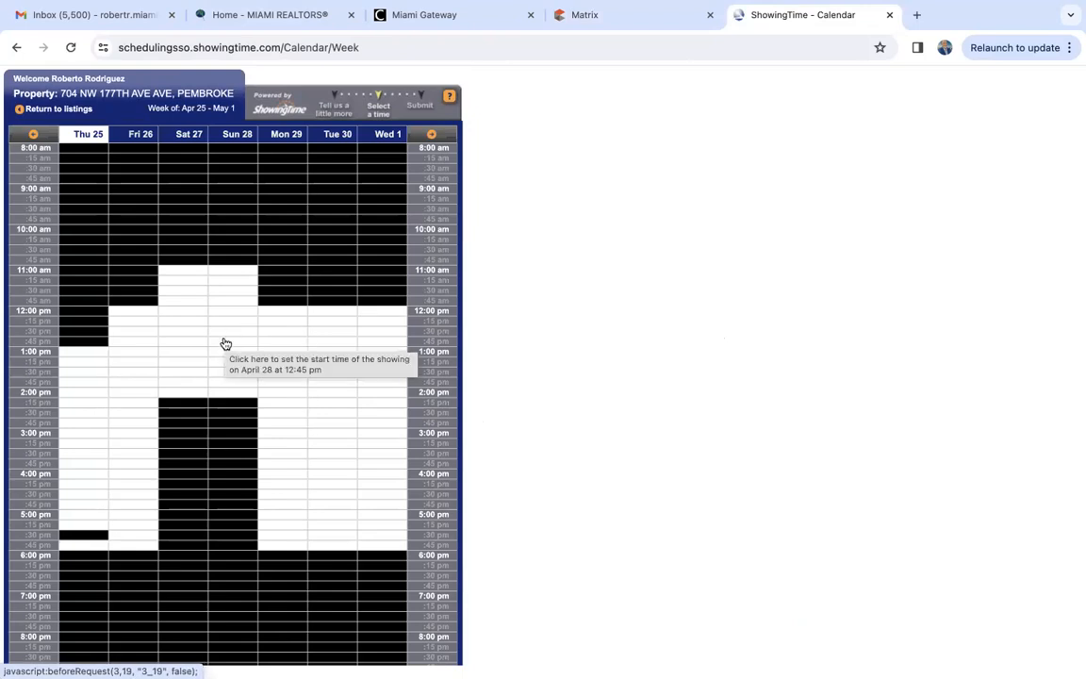
left_click(889, 14)
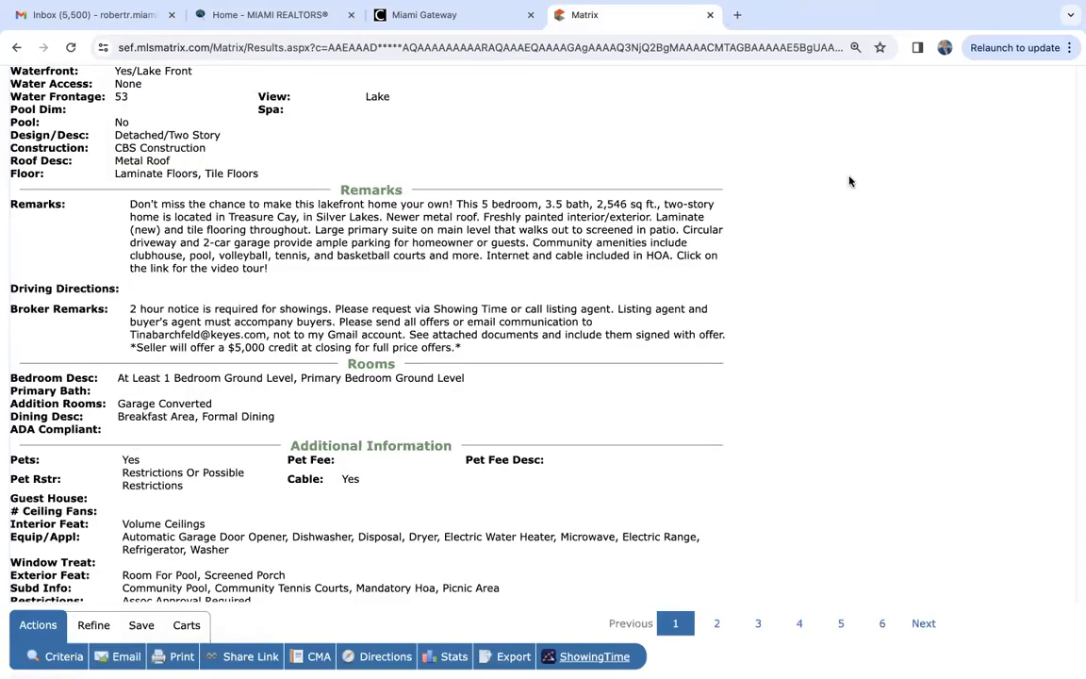
- Browse the first several enlarged photos of the Silver Lakes listing and close the photo viewer
scroll(589, 381, "up", 5)
scroll(589, 380, "up", 5)
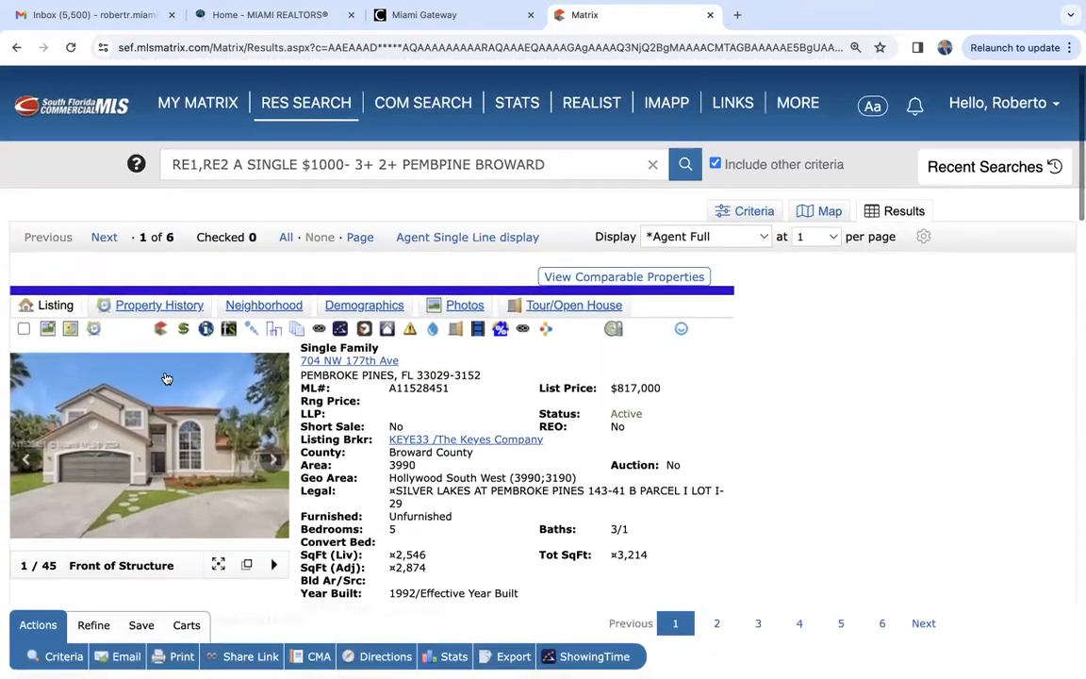
scroll(155, 339, "down", 1)
left_click(132, 304)
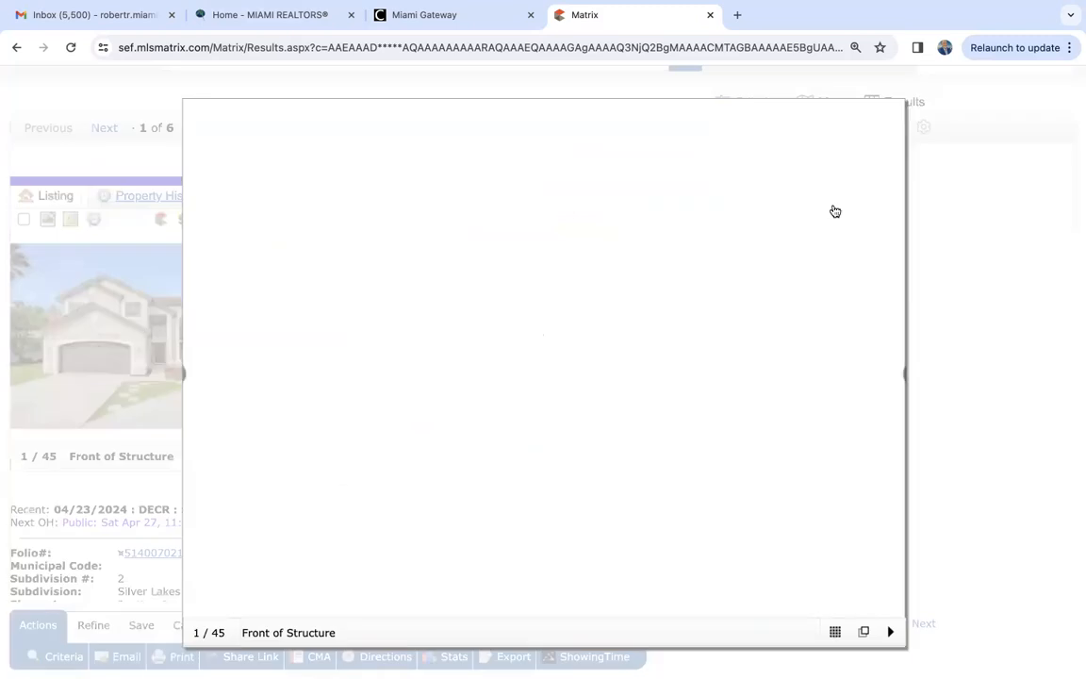
left_click(892, 373)
left_click(892, 373)
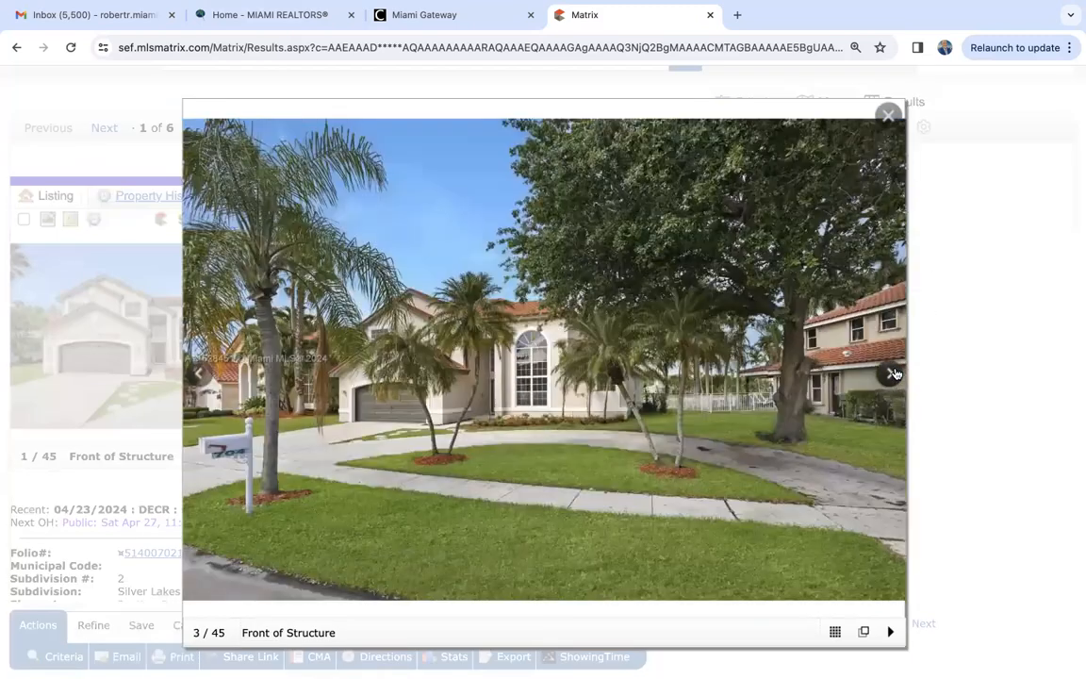
left_click(892, 374)
left_click(892, 374)
left_click(889, 115)
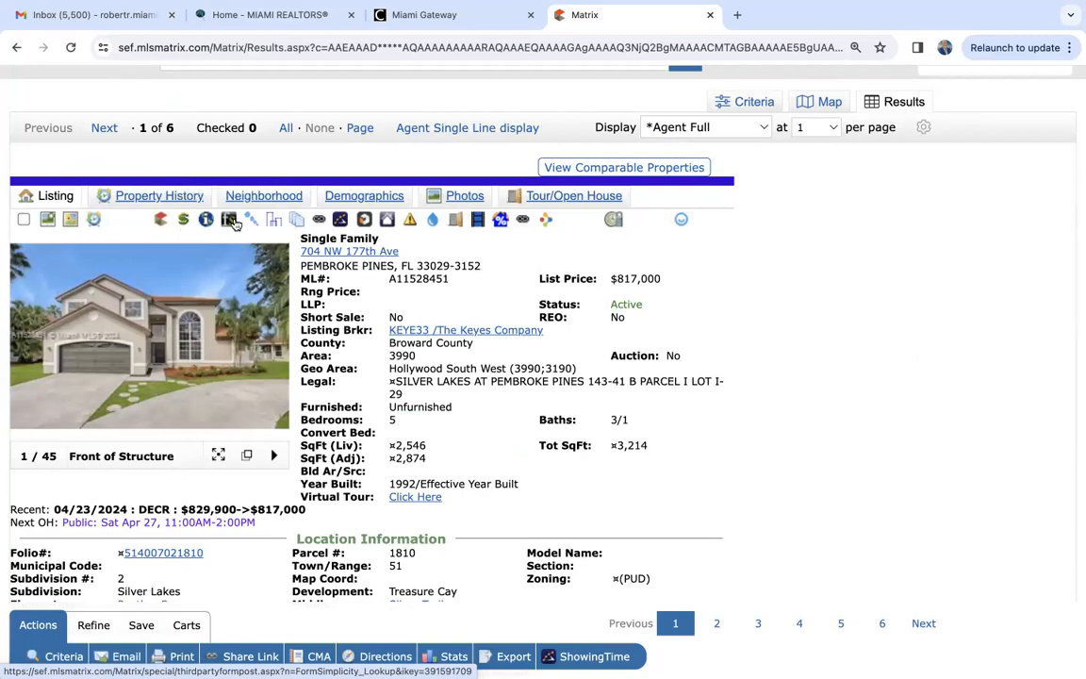
- View the Silver Lakes listing's attached documents and its property history, ending back on the listing details
left_click(297, 223)
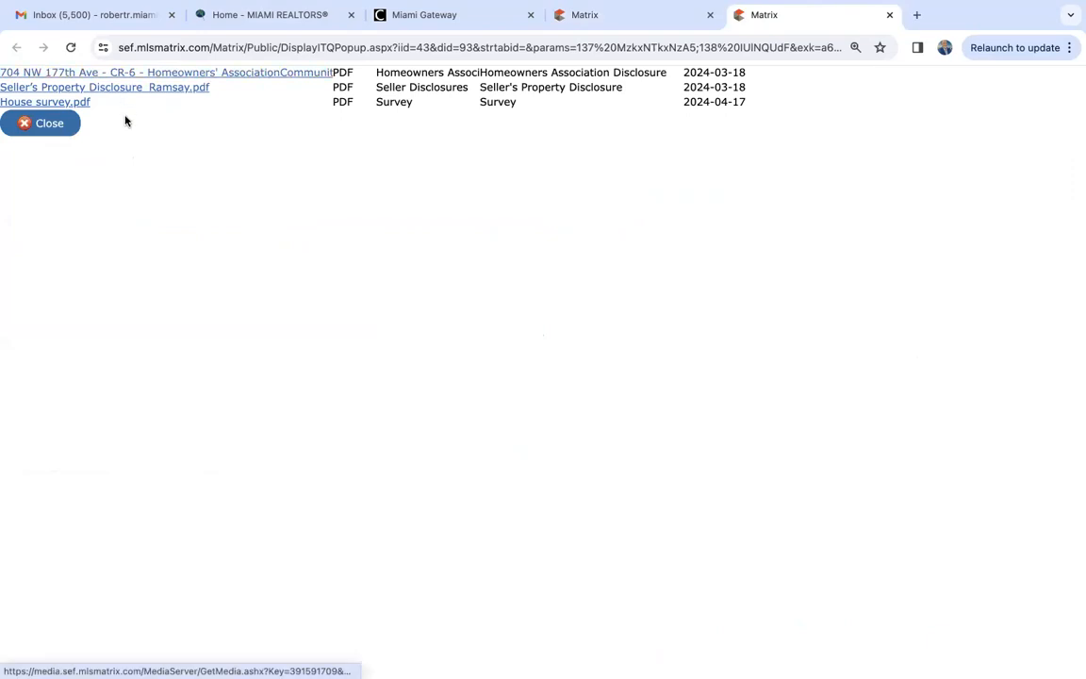
left_click(888, 17)
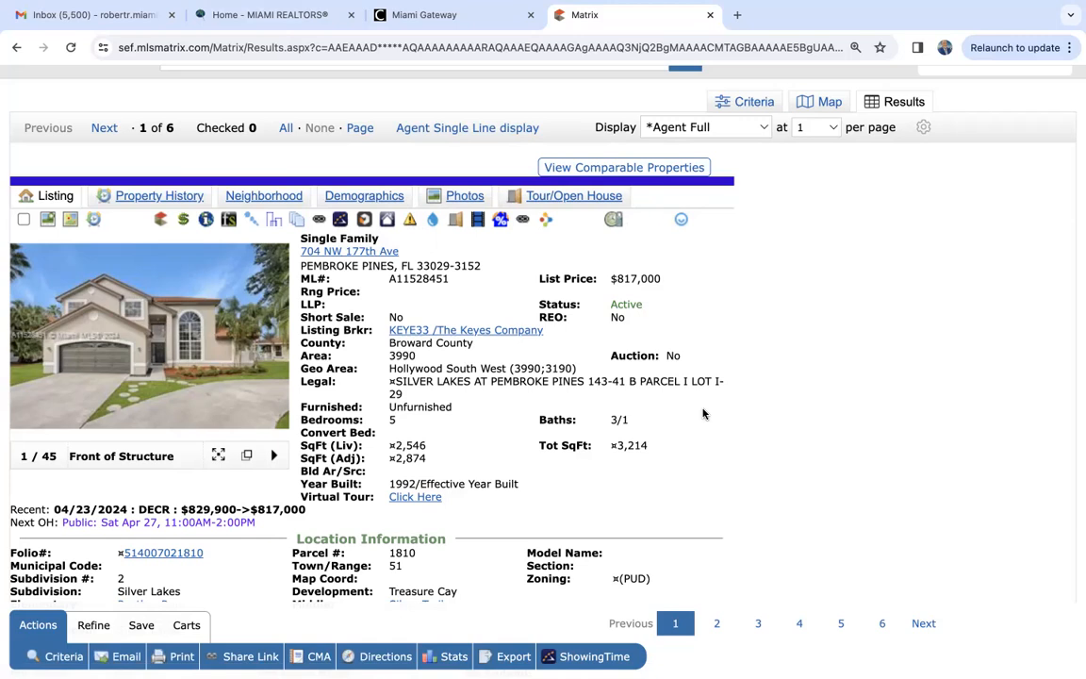
left_click(147, 205)
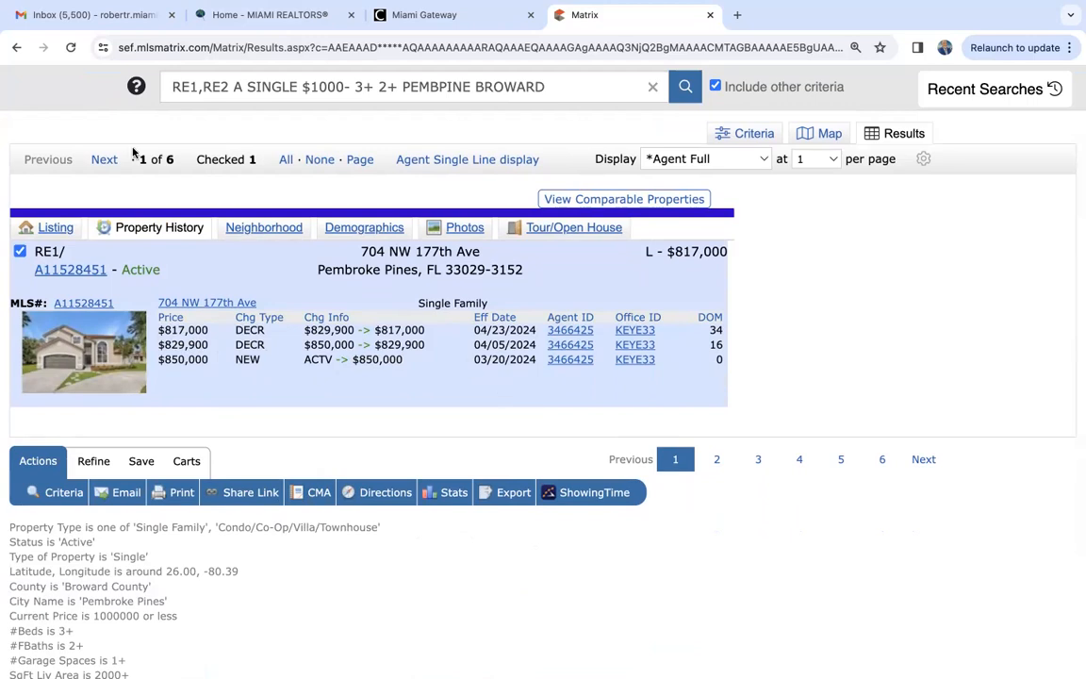
left_click(52, 227)
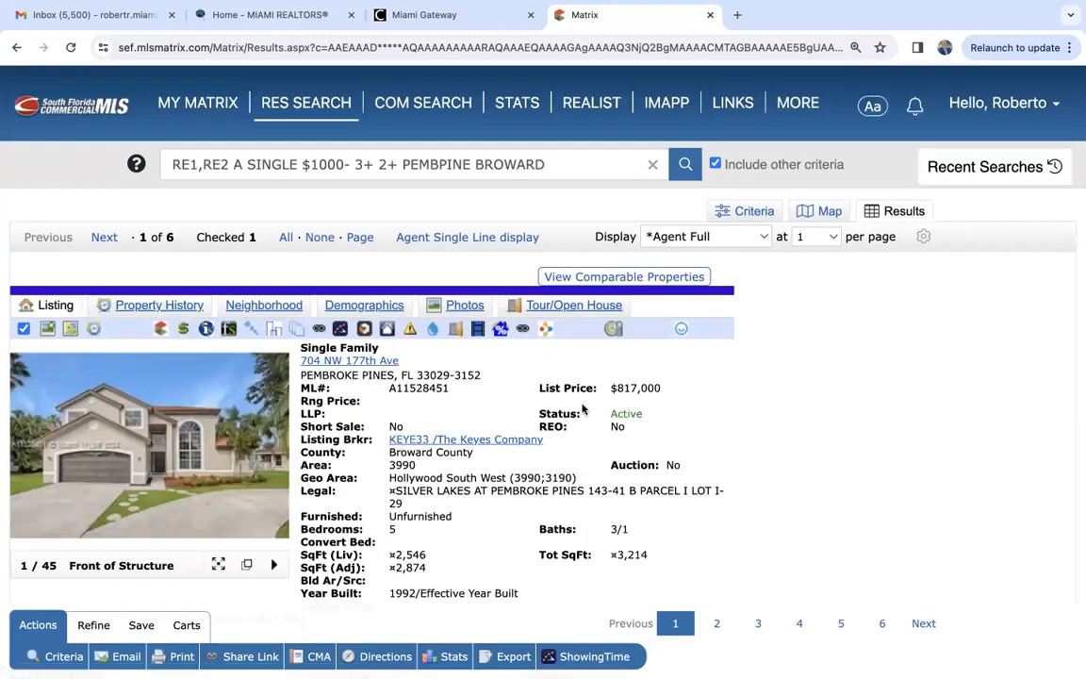
- Start an email of the Silver Lakes listing and look at the new-contact form, cancelling it without creating a contact
left_click(128, 660)
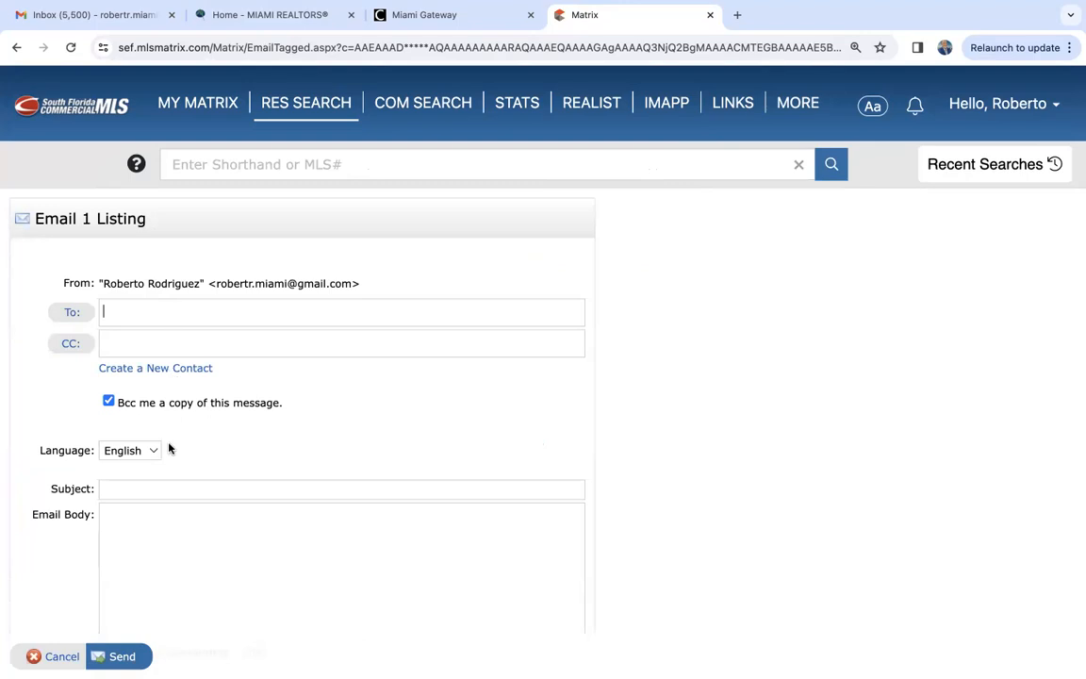
left_click(174, 323)
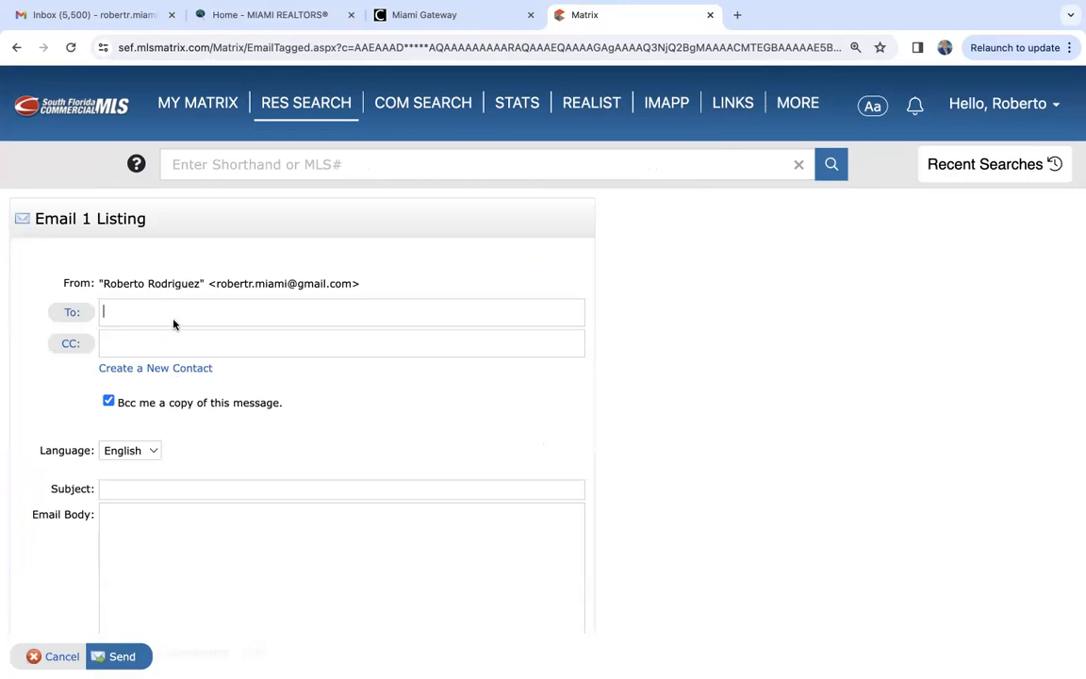
left_click(153, 368)
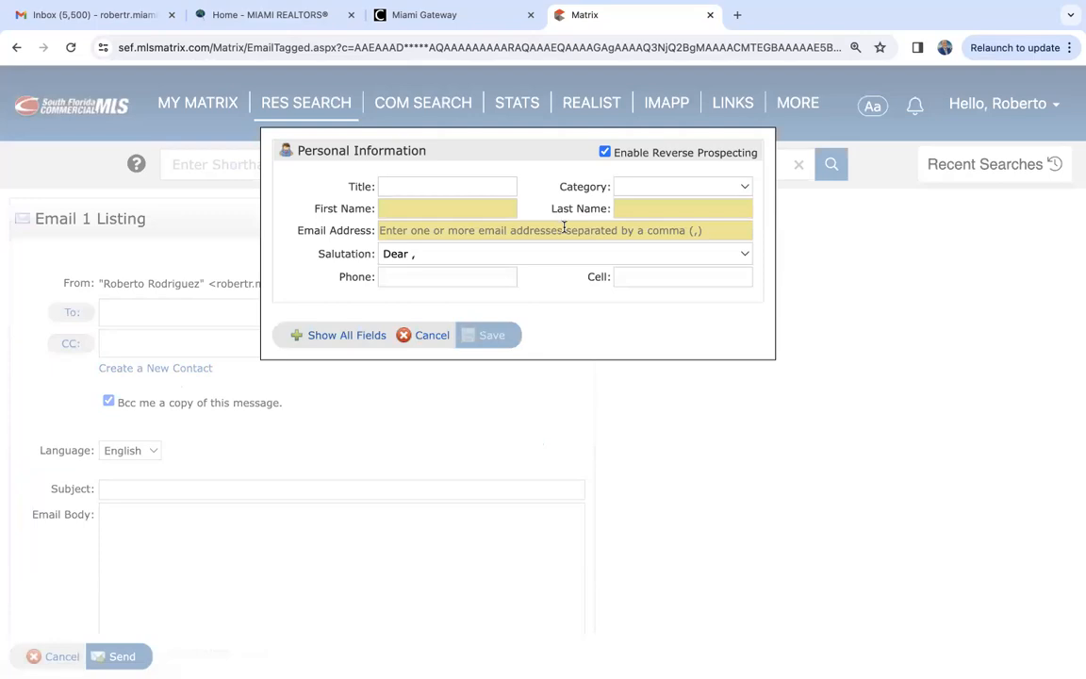
left_click(427, 336)
left_click(114, 311)
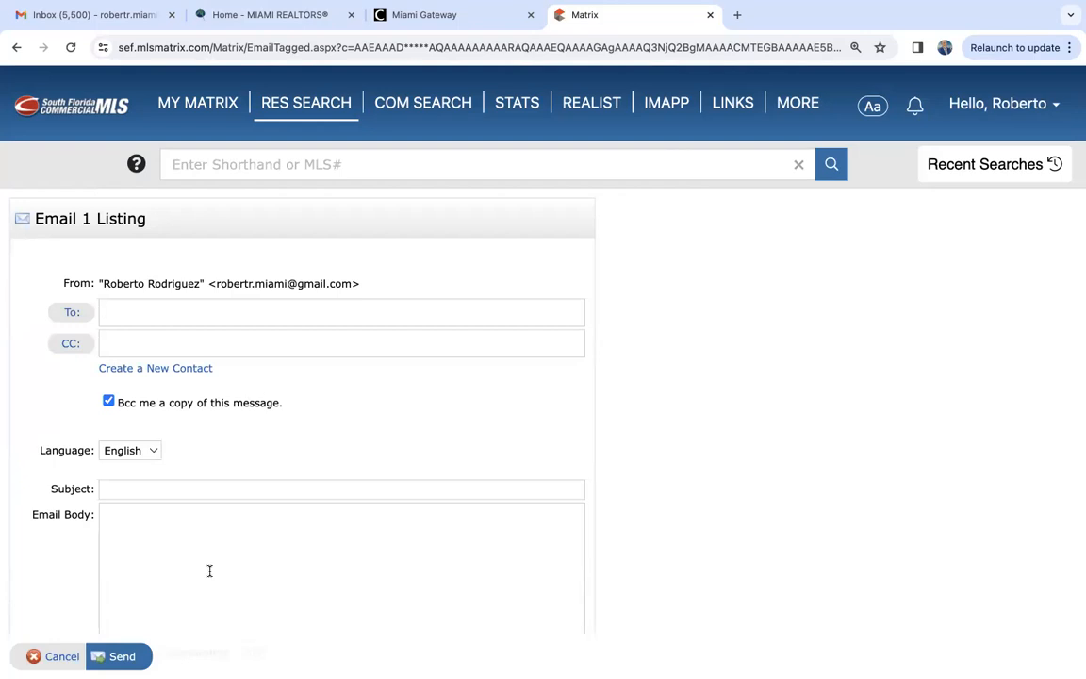
left_click(162, 374)
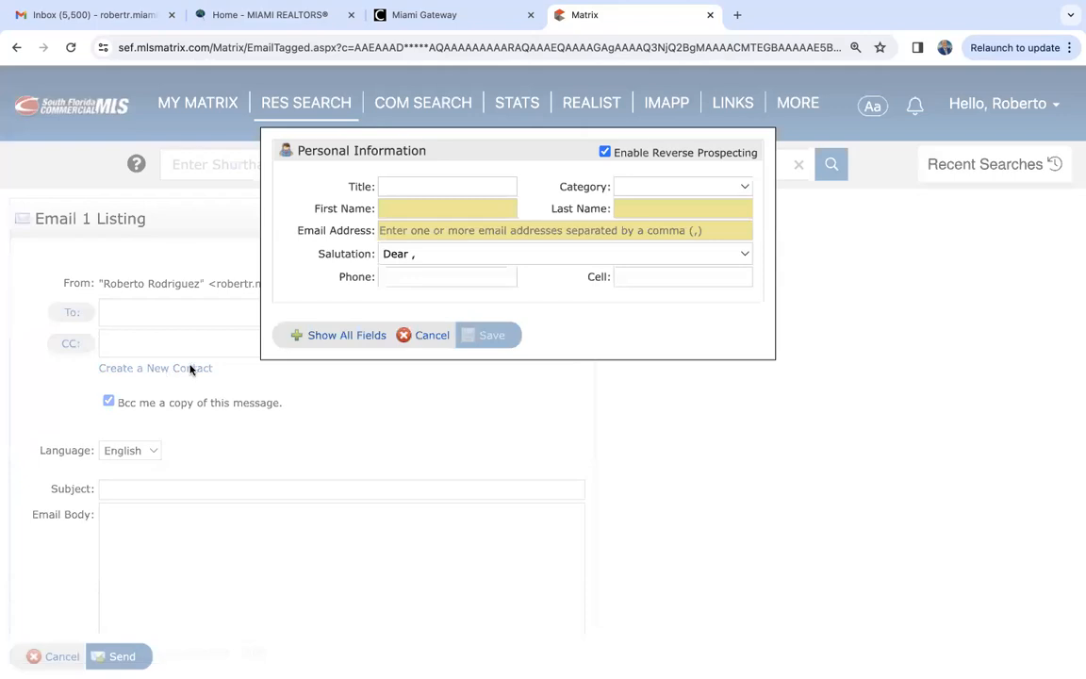
left_click(441, 339)
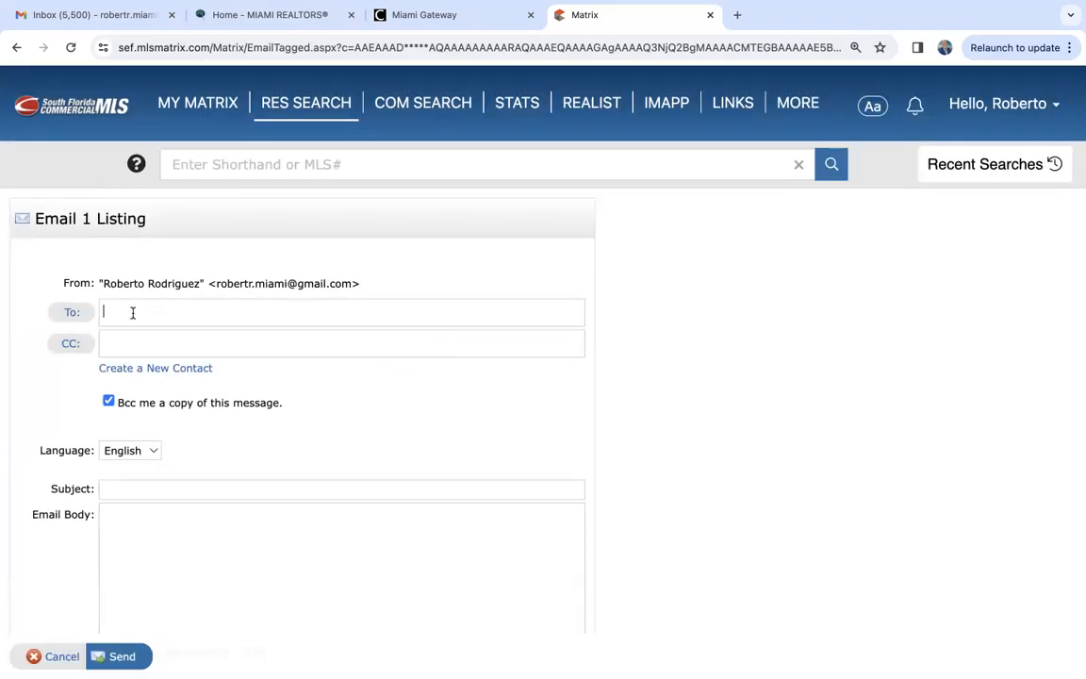
- Try adding the agent's own contact as the email recipient, and clear the recipient field again
type("mich")
key("BackSpace")
key("BackSpace")
key("BackSpace")
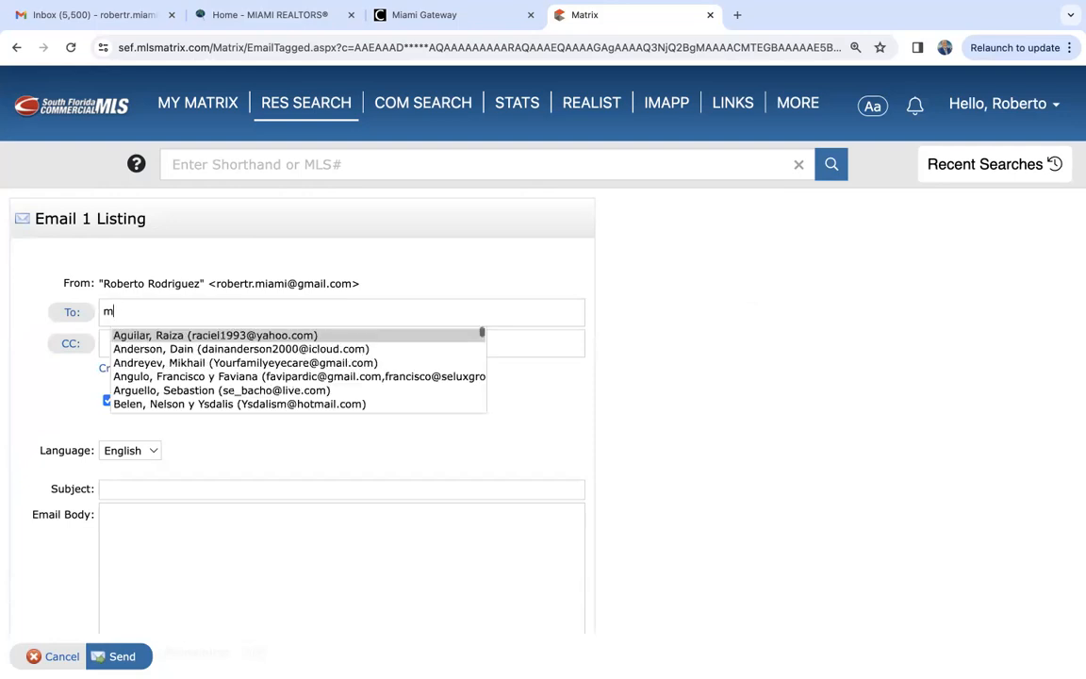
key("BackSpace")
type("robert")
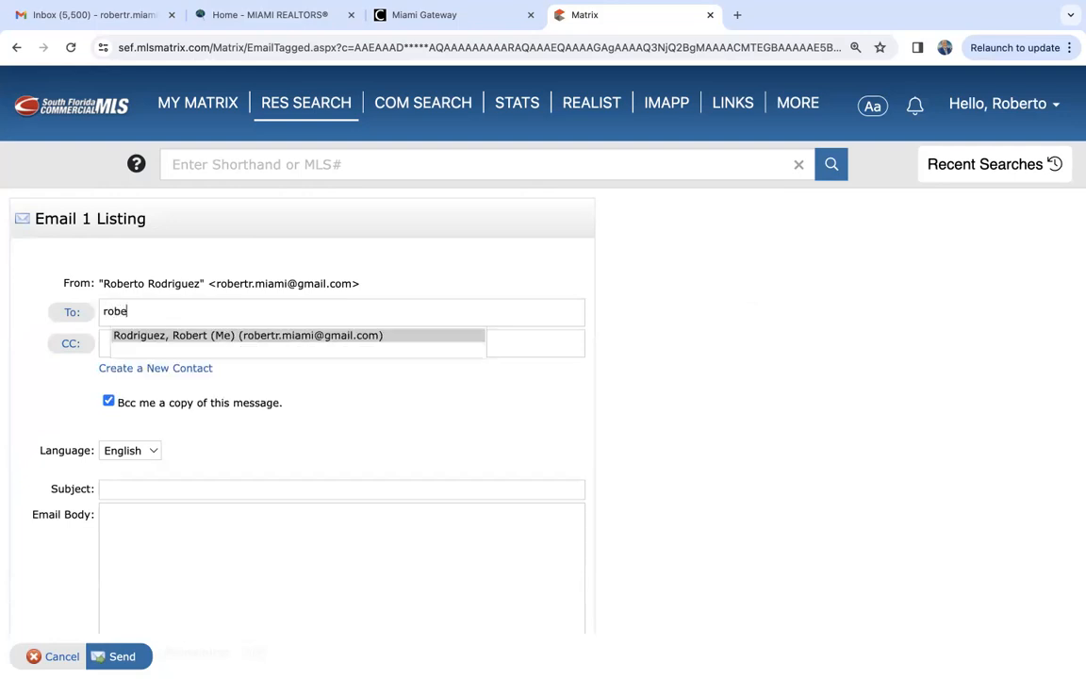
left_click(182, 334)
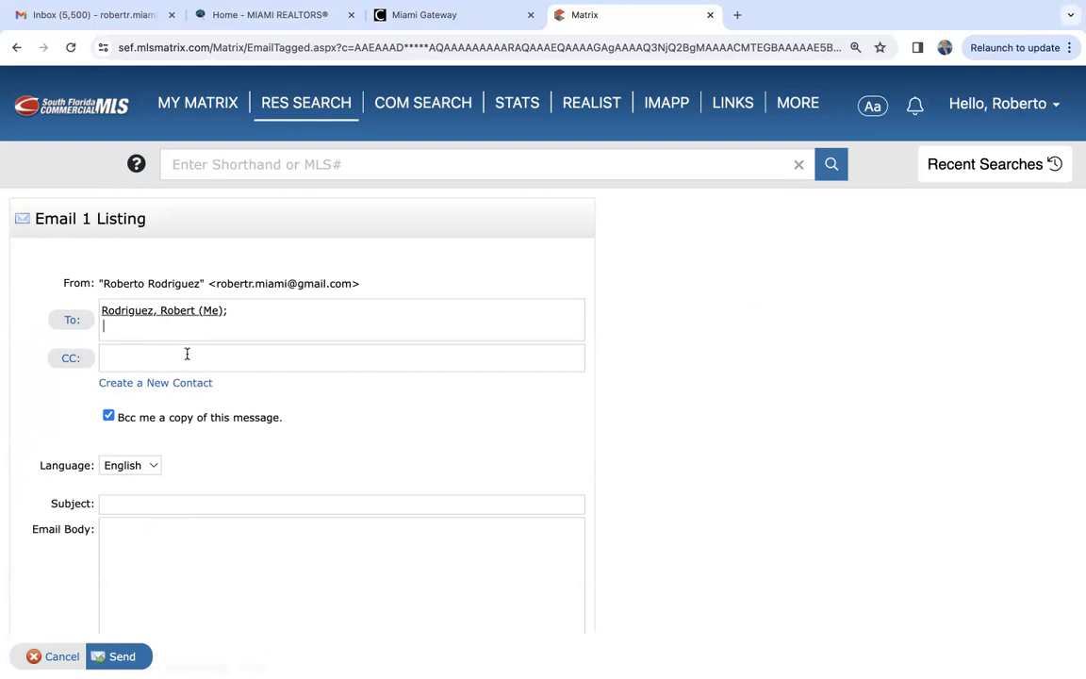
key("BackSpace")
key("BackSpace")
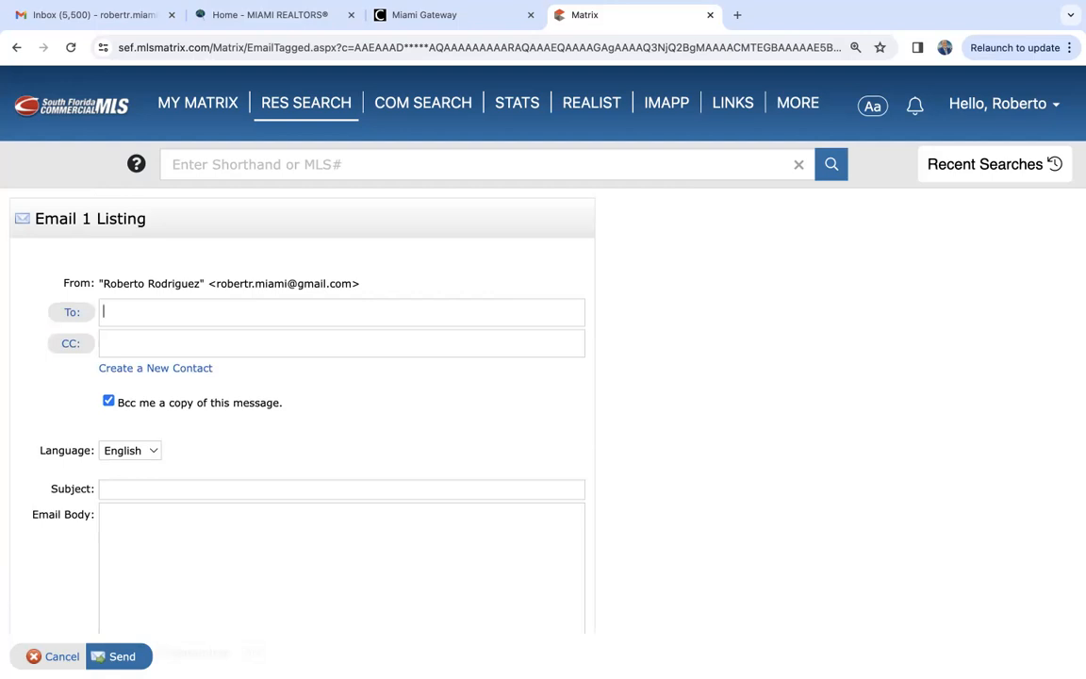
- Review the listing email's CC, subject, body, language options and signature, and cancel the email
left_click(224, 344)
scroll(160, 440, "down", 1)
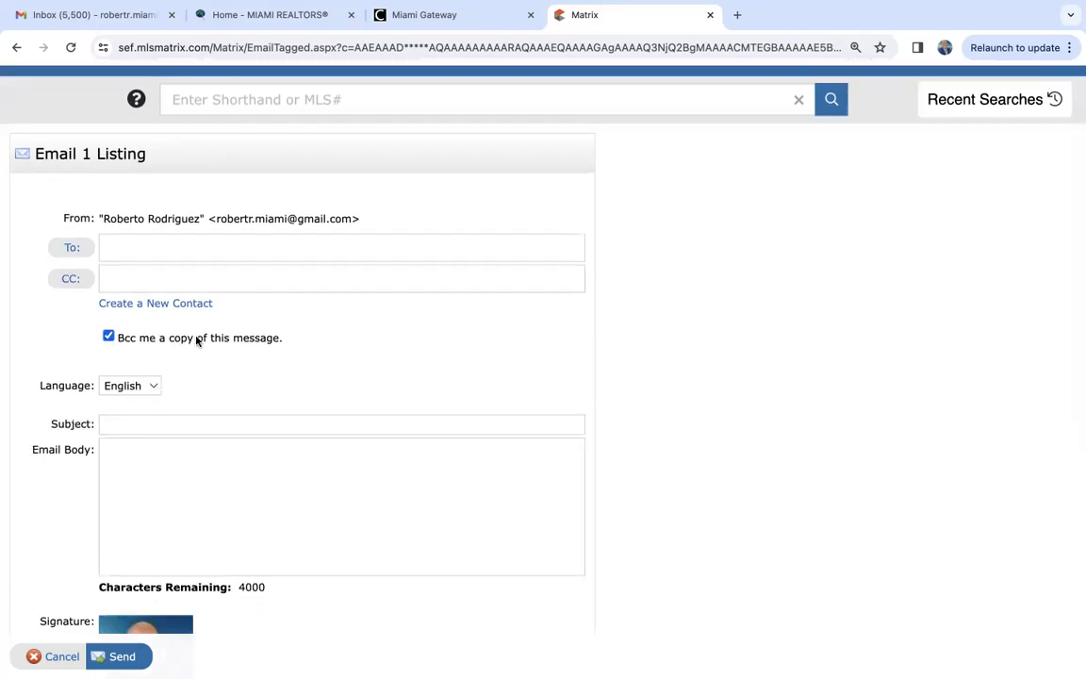
left_click(136, 427)
left_click(142, 467)
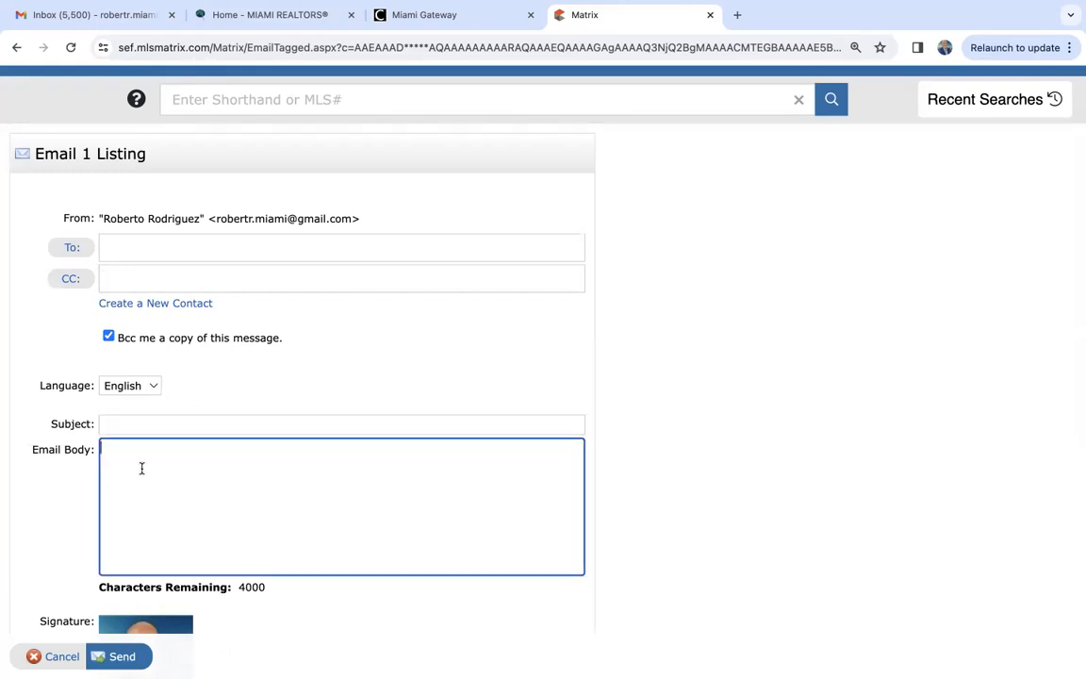
left_click(154, 387)
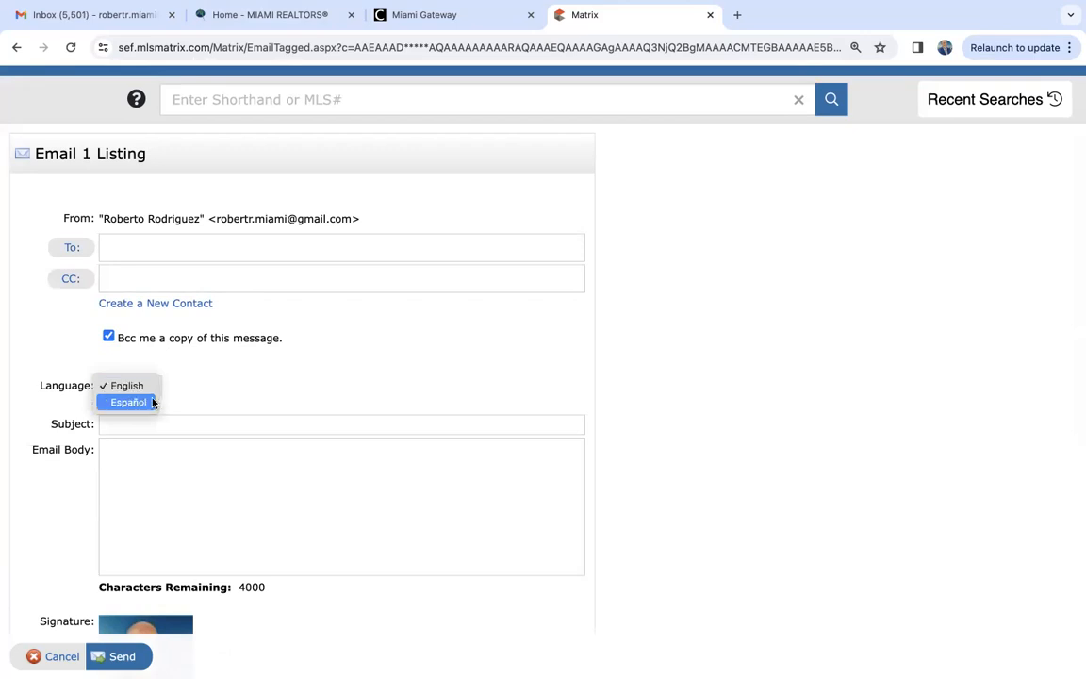
left_click(73, 549)
scroll(72, 548, "down", 3)
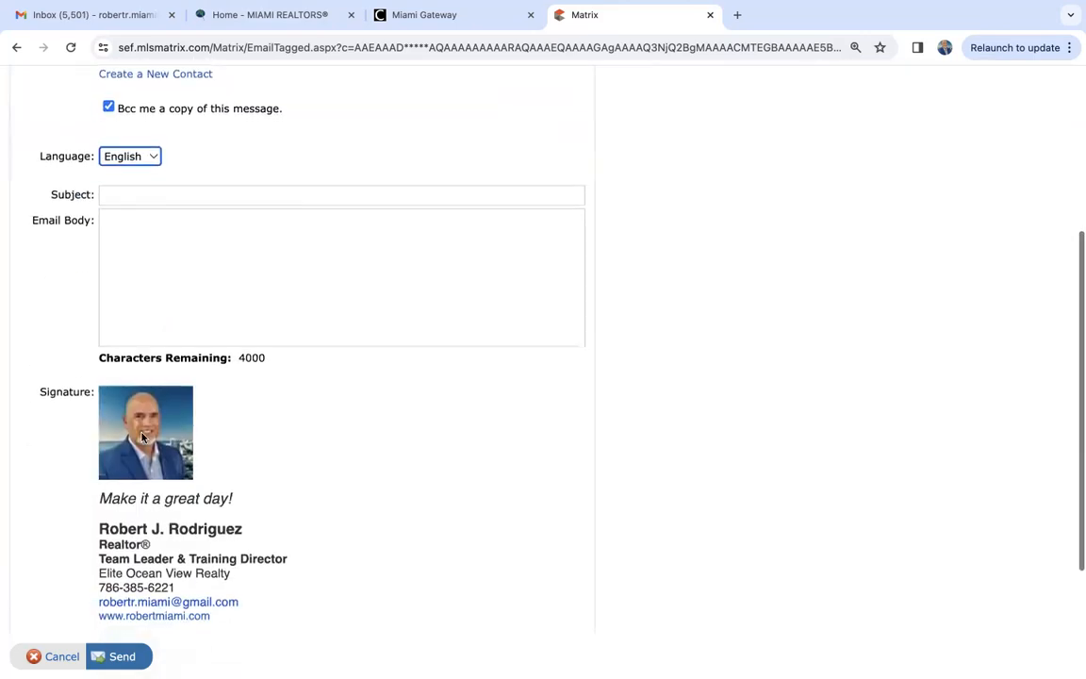
scroll(171, 562, "down", 2)
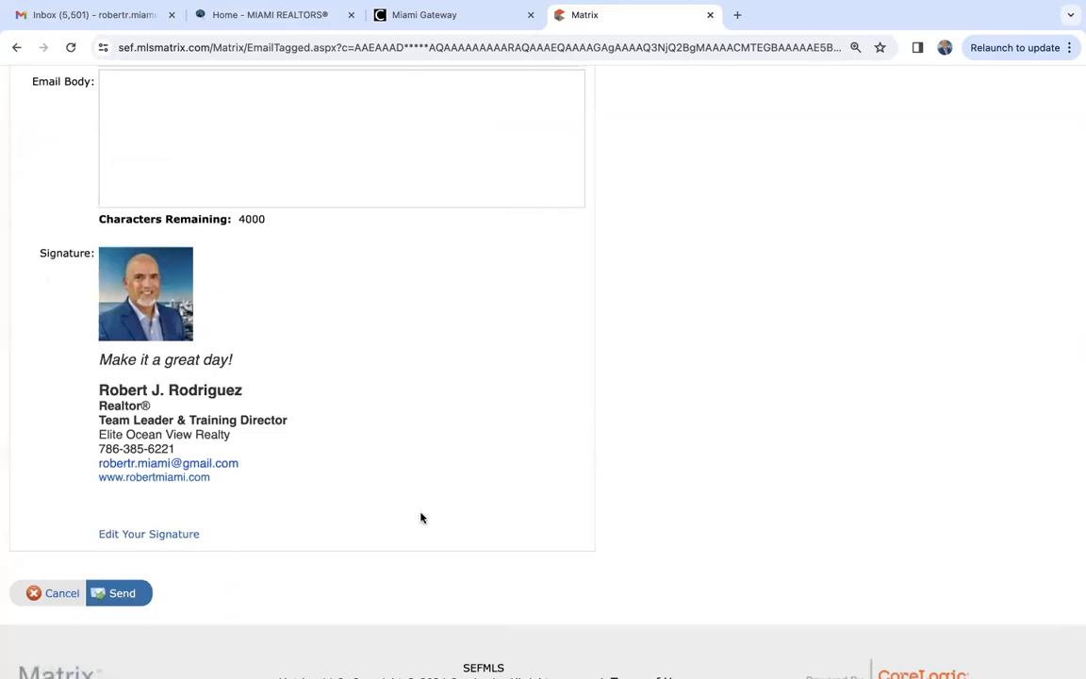
scroll(422, 518, "up", 5)
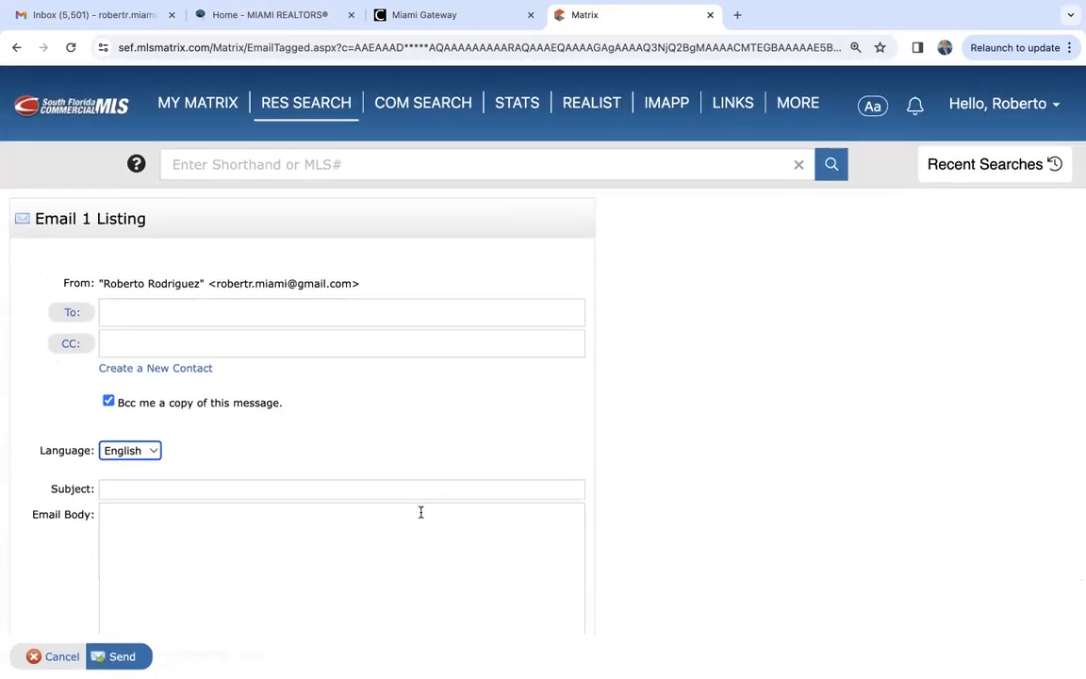
left_click(58, 656)
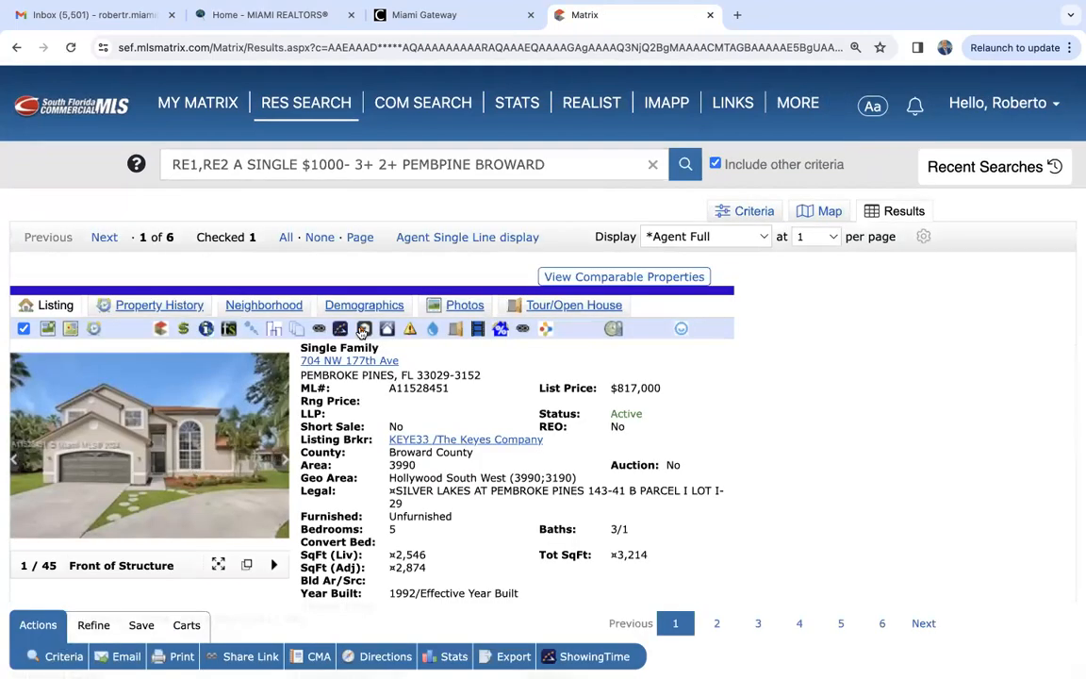
- Return to the Agent Single Line display and select all six listings in the results
left_click(477, 238)
scroll(142, 292, "down", 1)
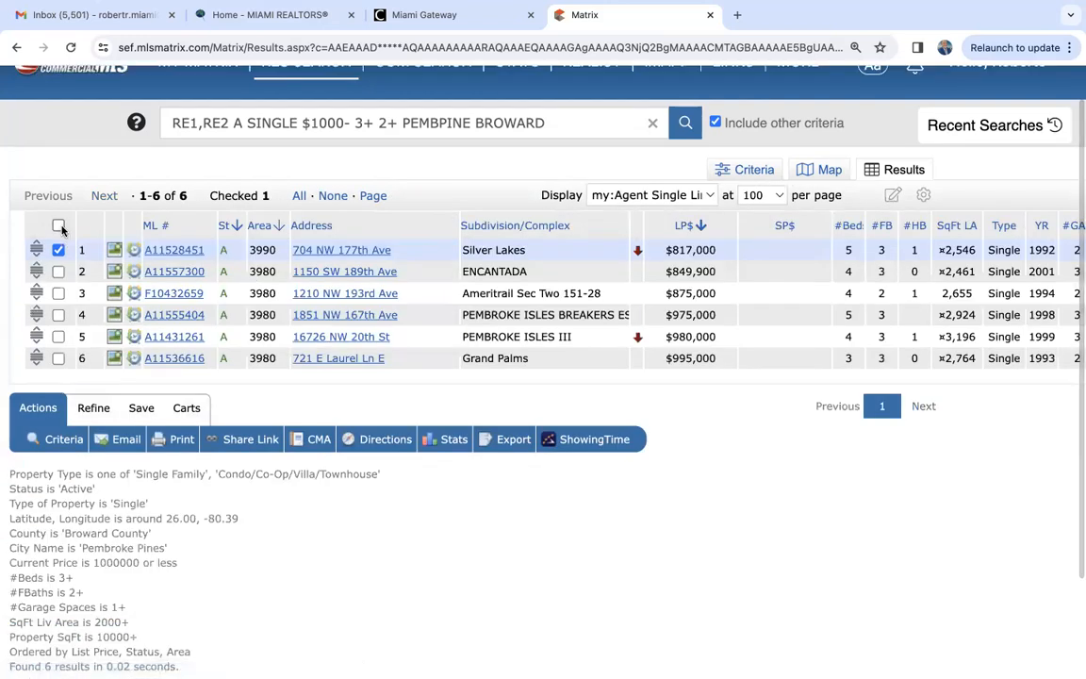
left_click(59, 227)
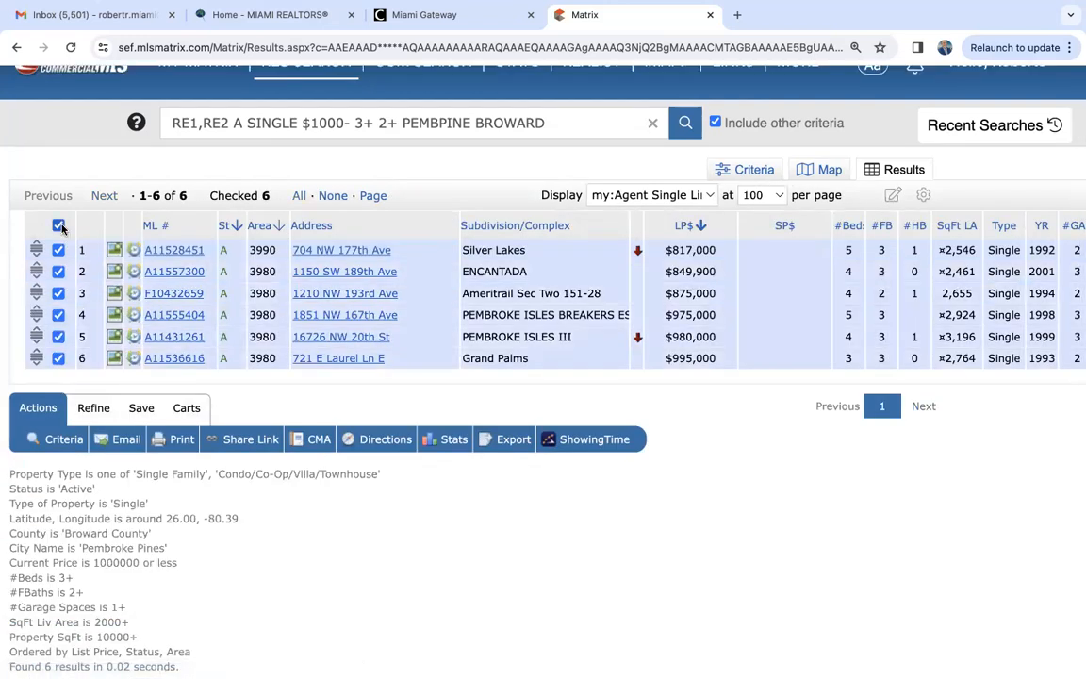
left_click(127, 441)
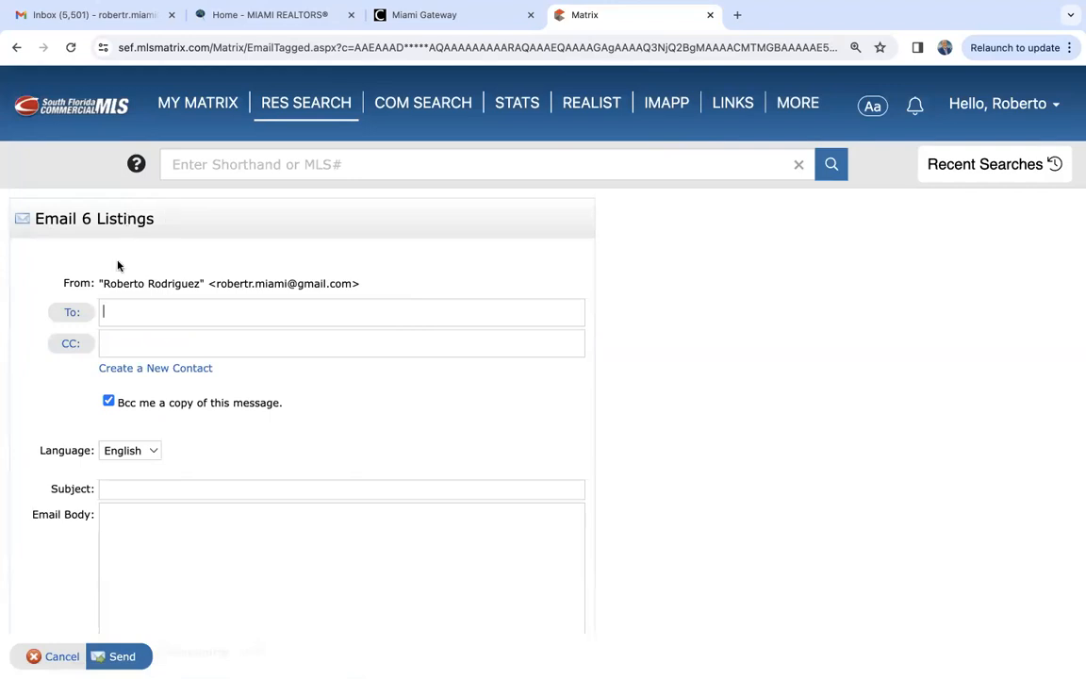
scroll(70, 552, "down", 5)
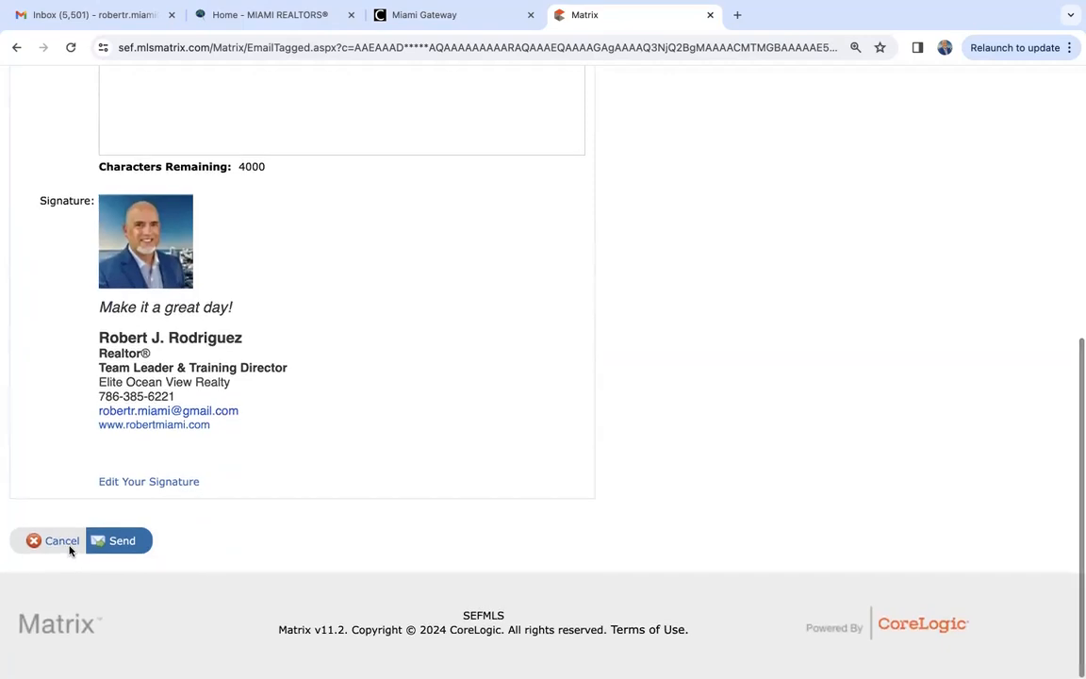
left_click(63, 541)
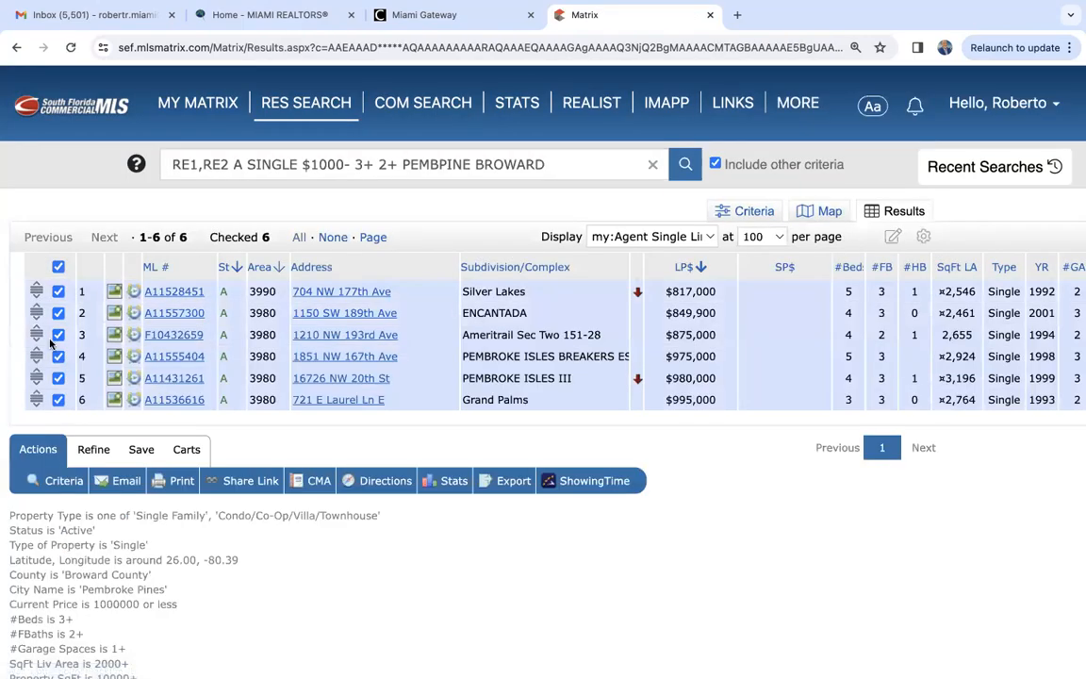
- Start an email of the six selected listings and add the agent's own contact as the recipient
left_click(132, 481)
type("robert")
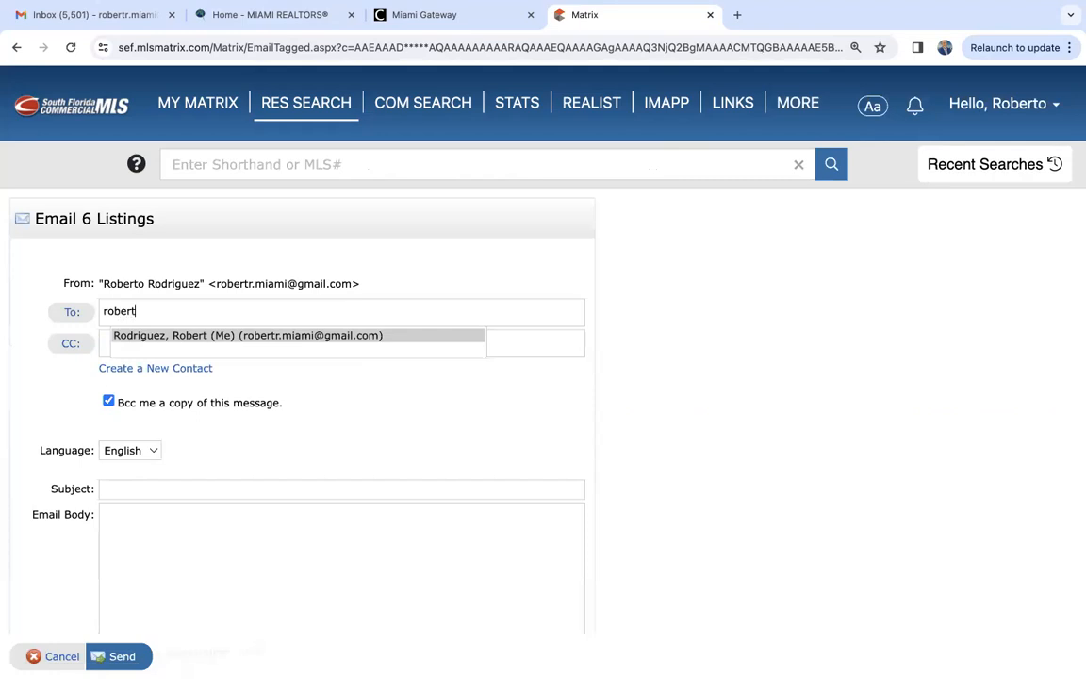
left_click(271, 336)
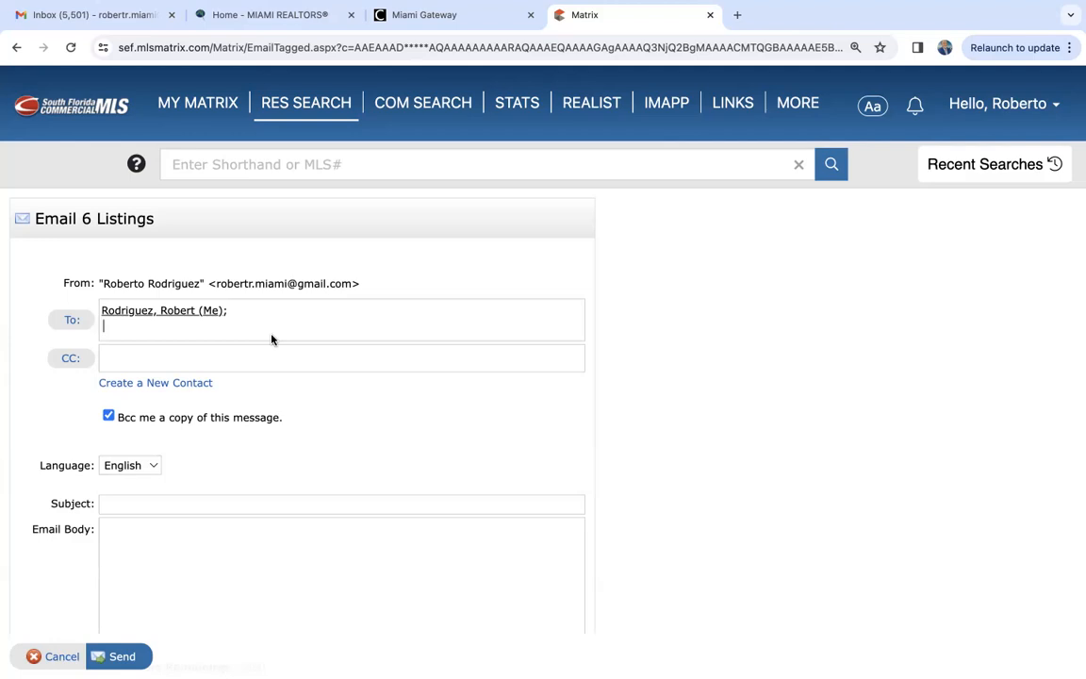
- Set the email subject to "test" and send the six selected listings
left_click(163, 503)
type("test")
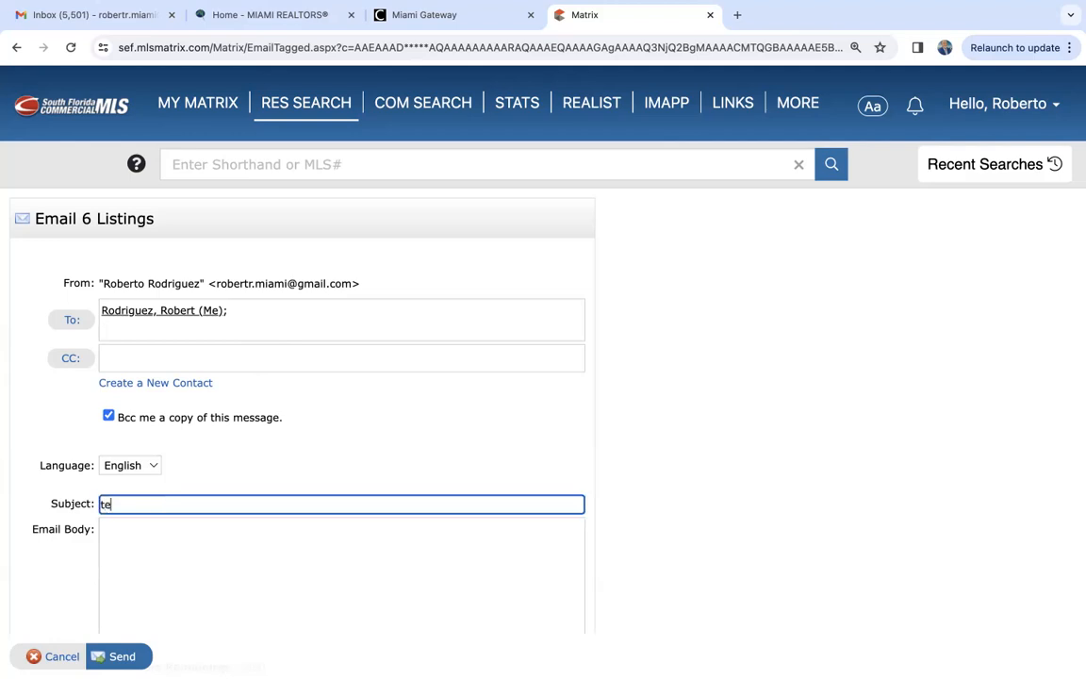
left_click(124, 658)
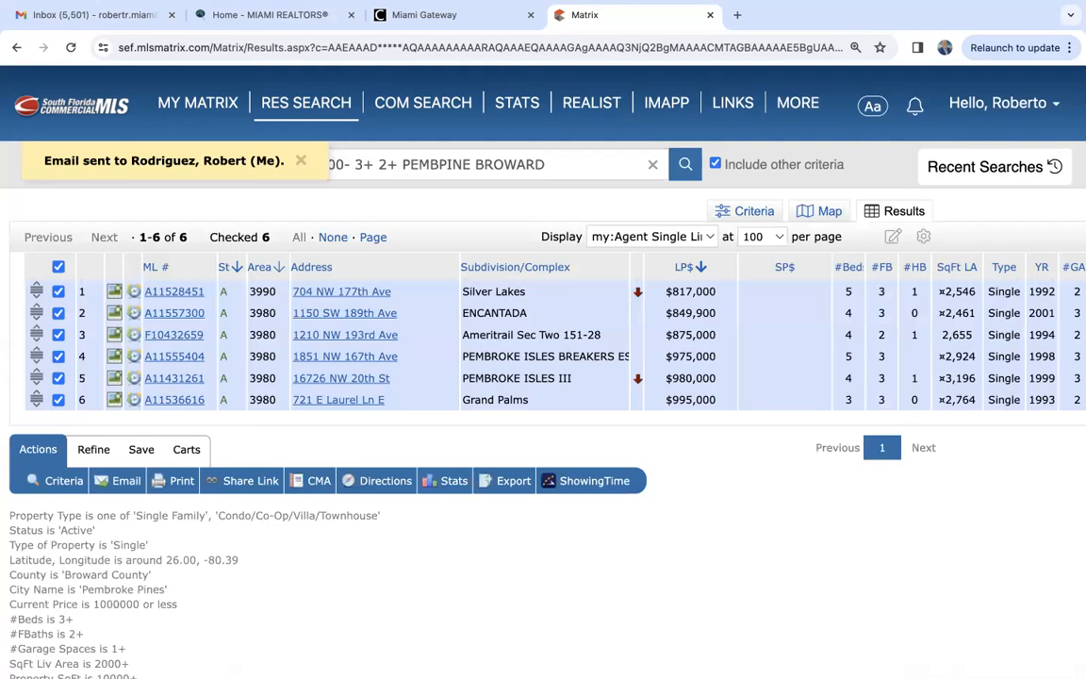
- Switch to Gmail, refresh the inbox, and open the received "test" email to review its highlighted listings
left_click(100, 17)
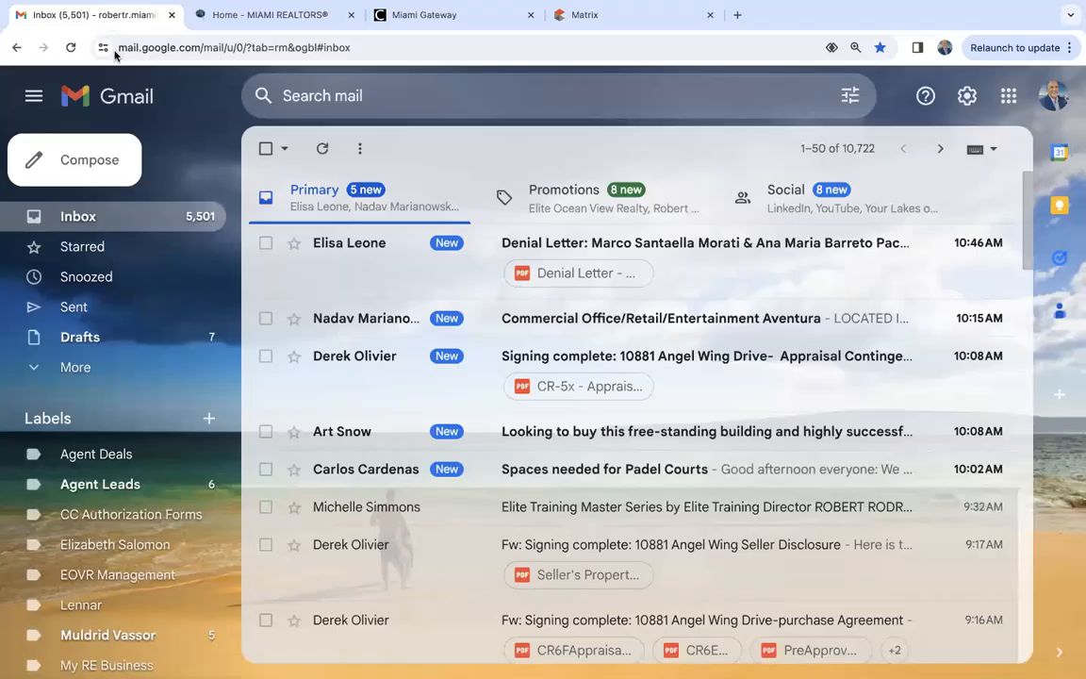
left_click(82, 217)
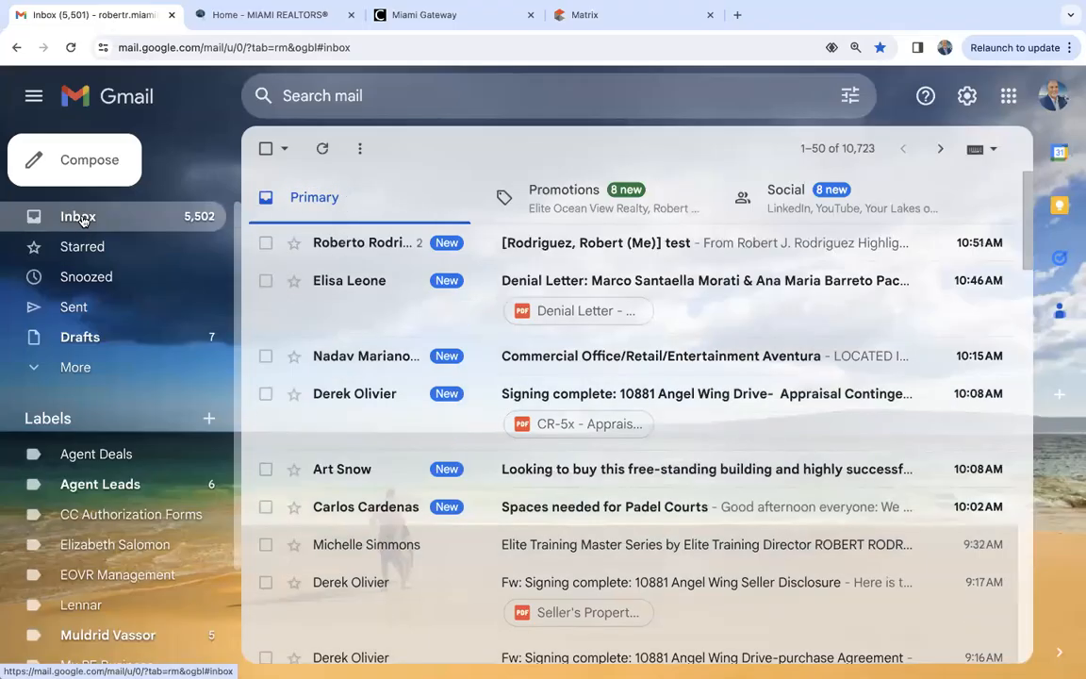
left_click(609, 244)
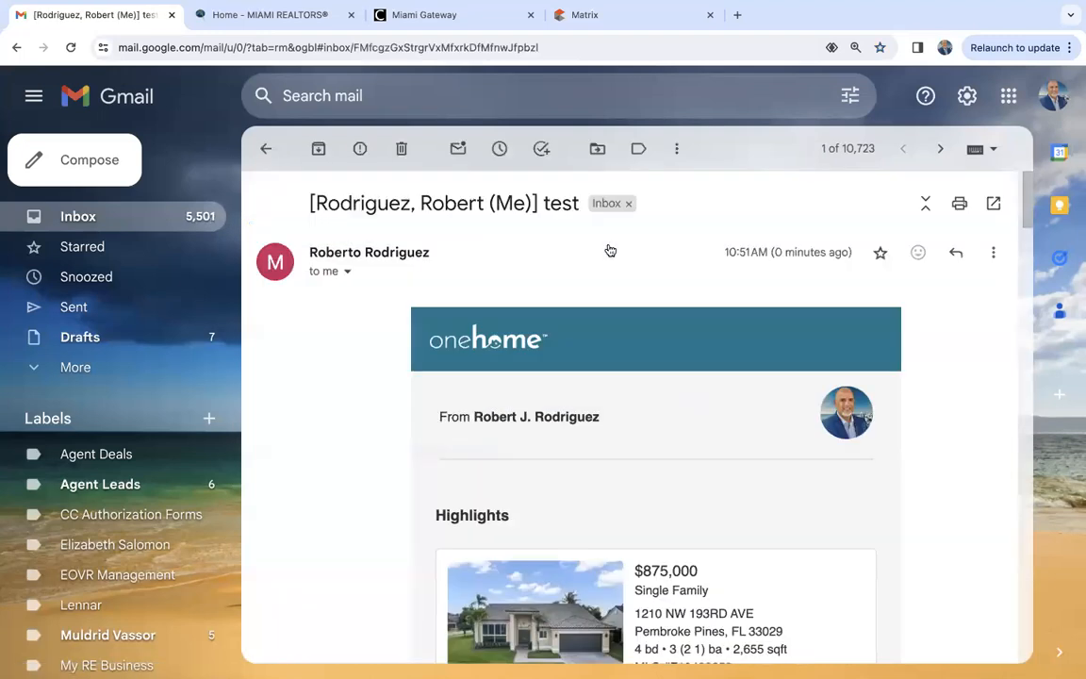
scroll(372, 493, "down", 3)
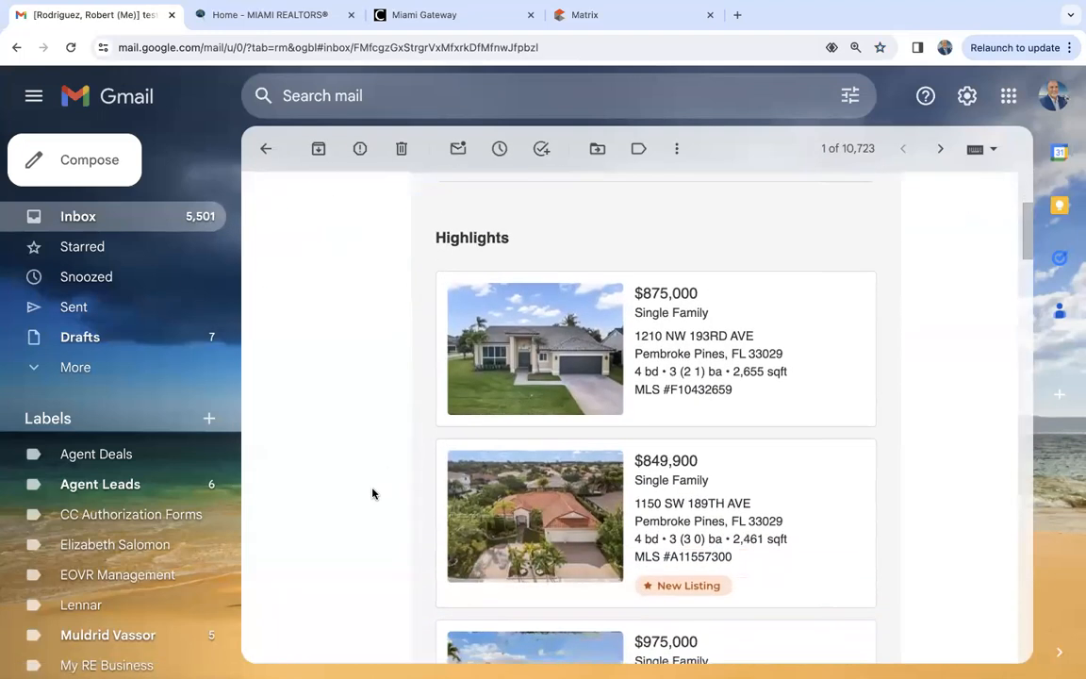
scroll(373, 493, "down", 4)
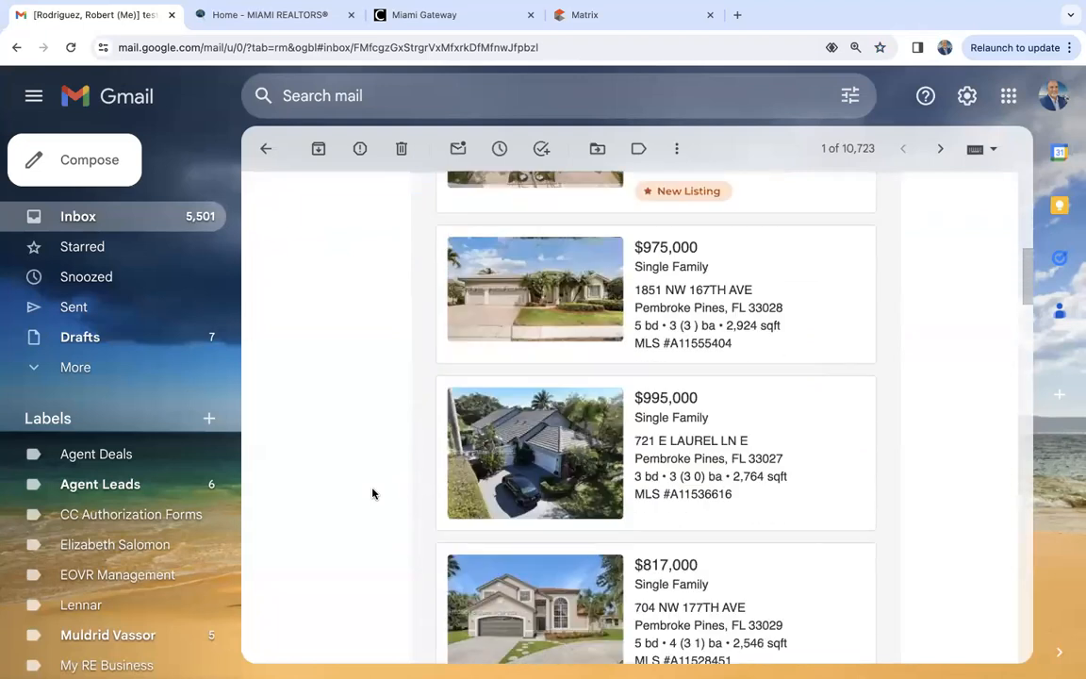
scroll(373, 493, "up", 8)
scroll(372, 494, "down", 12)
scroll(372, 493, "up", 10)
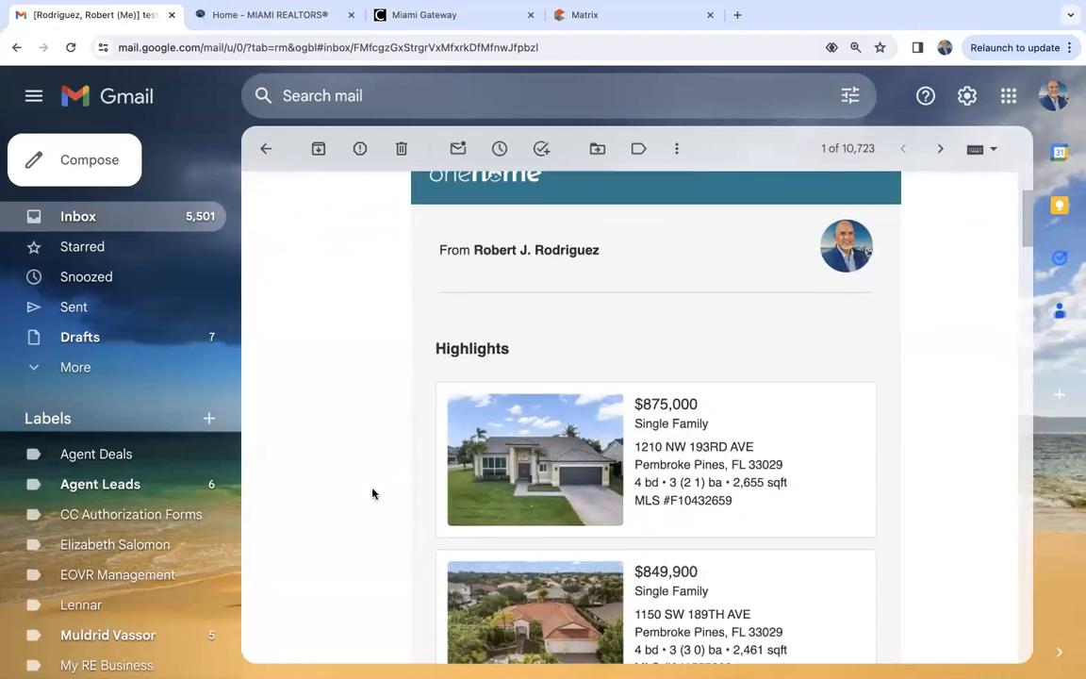
scroll(372, 493, "down", 2)
- Open the emailed $875,000 listing in OneHome, dismiss the agent welcome message, and look over the property page
left_click(575, 306)
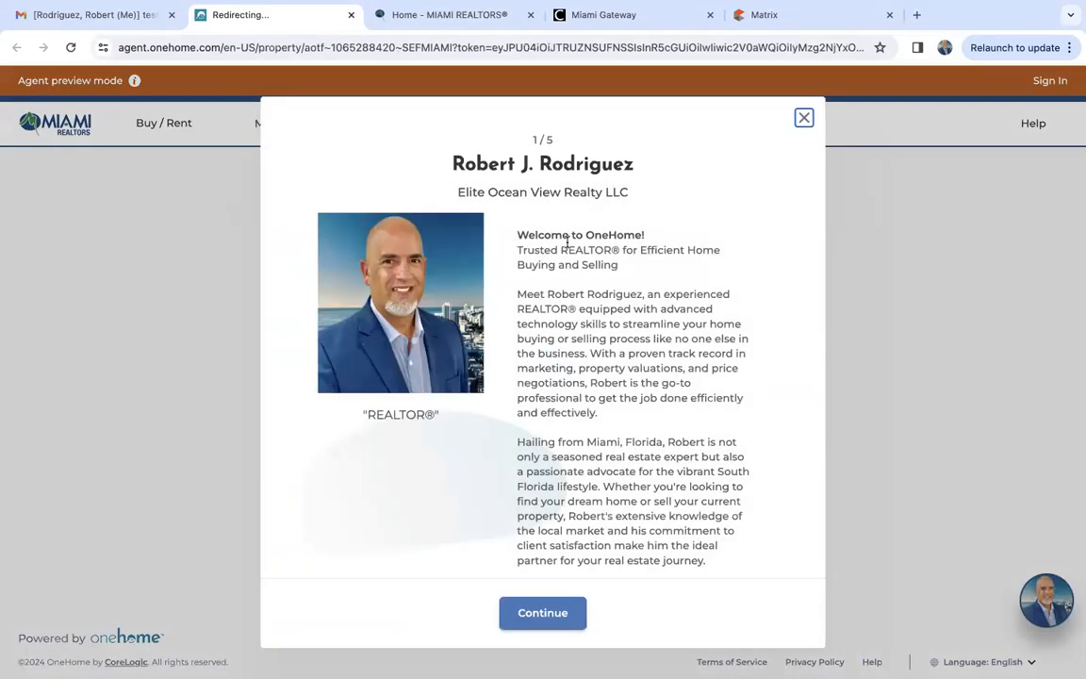
left_click(803, 117)
scroll(144, 534, "down", 2)
scroll(145, 534, "down", 10)
scroll(144, 534, "up", 10)
scroll(144, 533, "down", 12)
scroll(144, 534, "up", 12)
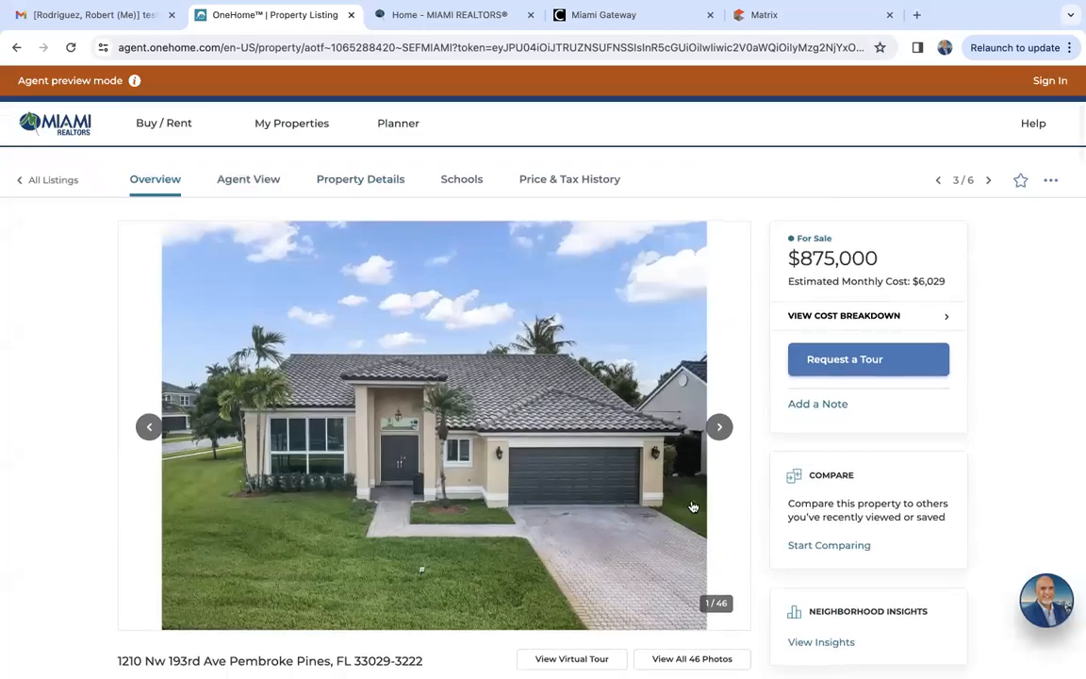
- Browse the $875,000 listing's photos up to the fourth and review its property overview
left_click(730, 431)
double_click(718, 429)
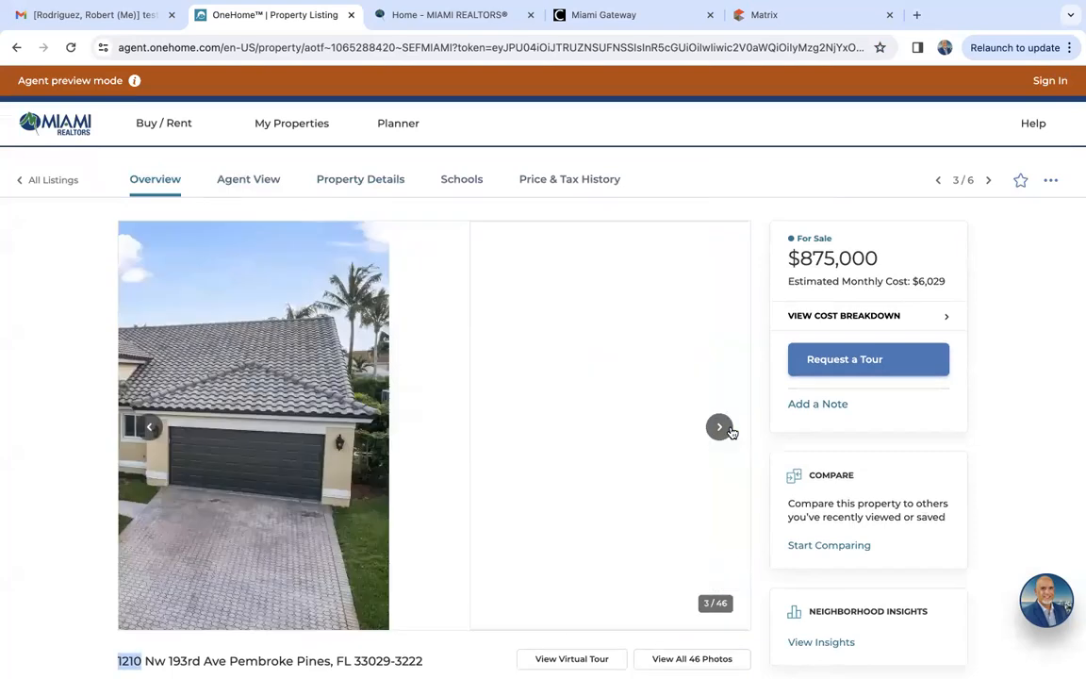
scroll(128, 498, "down", 10)
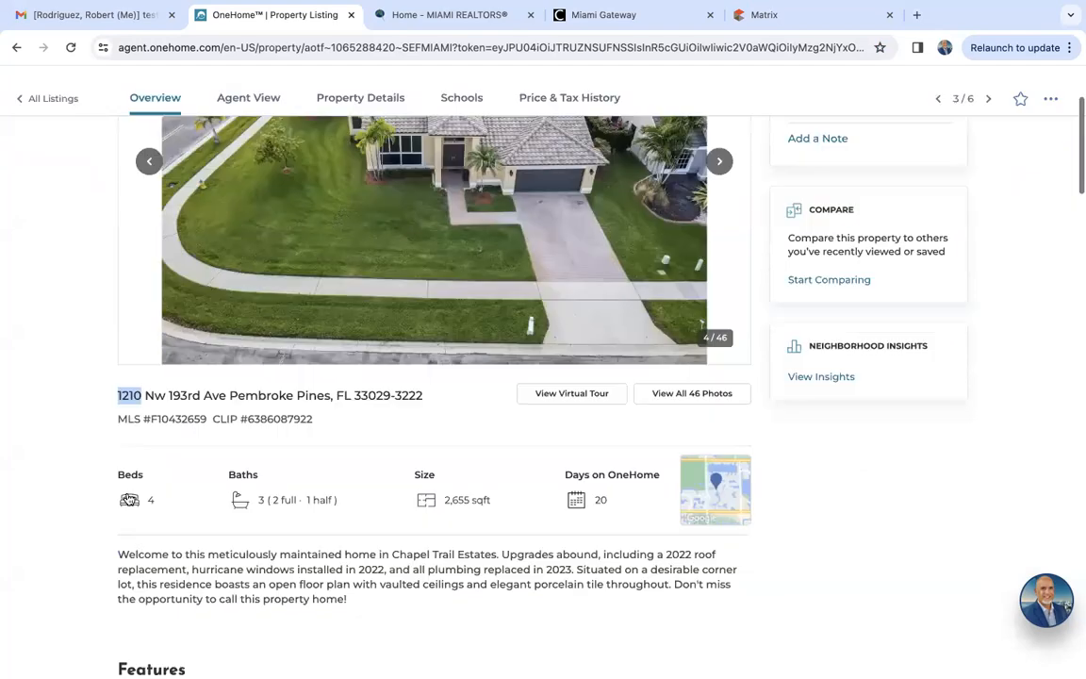
scroll(127, 498, "up", 10)
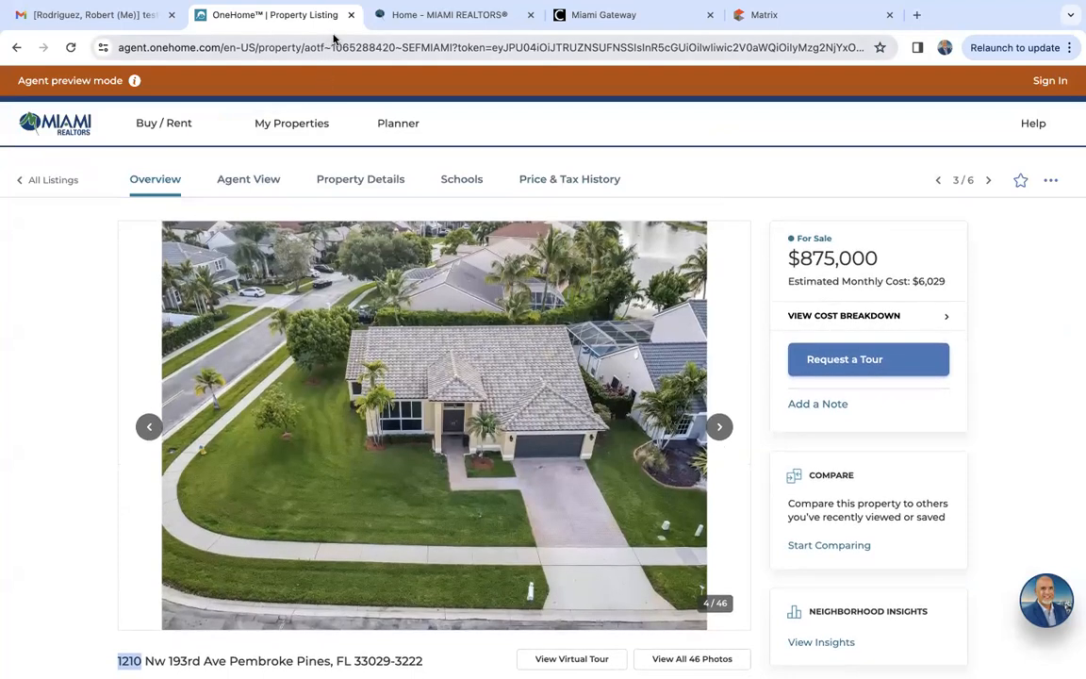
scroll(107, 455, "down", 3)
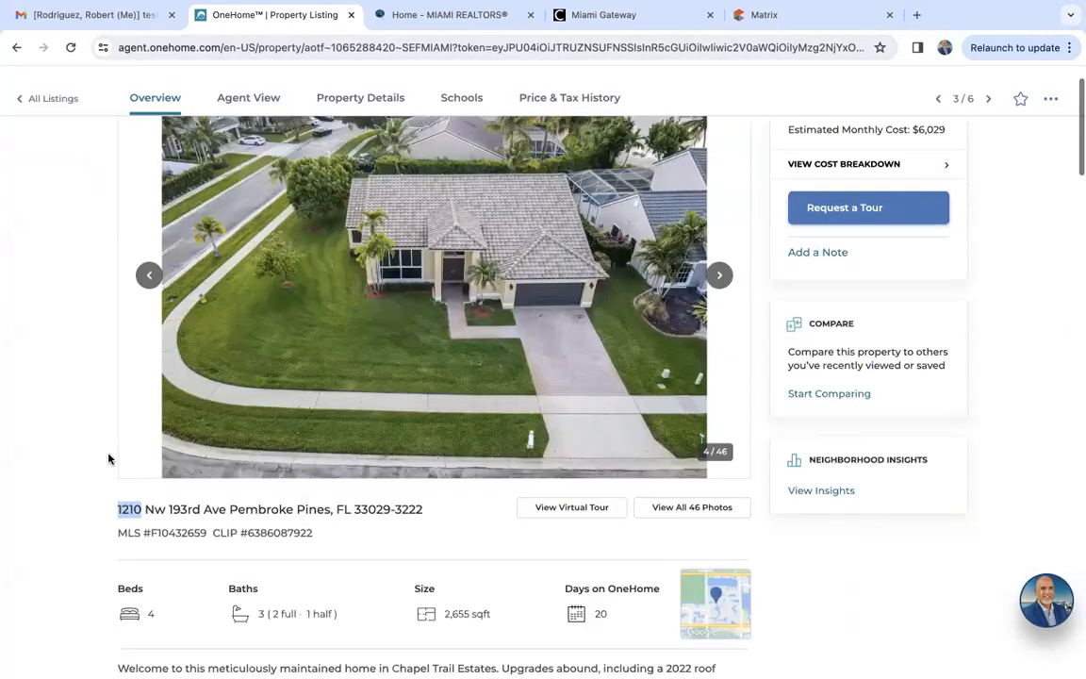
scroll(108, 460, "up", 2)
scroll(108, 459, "up", 2)
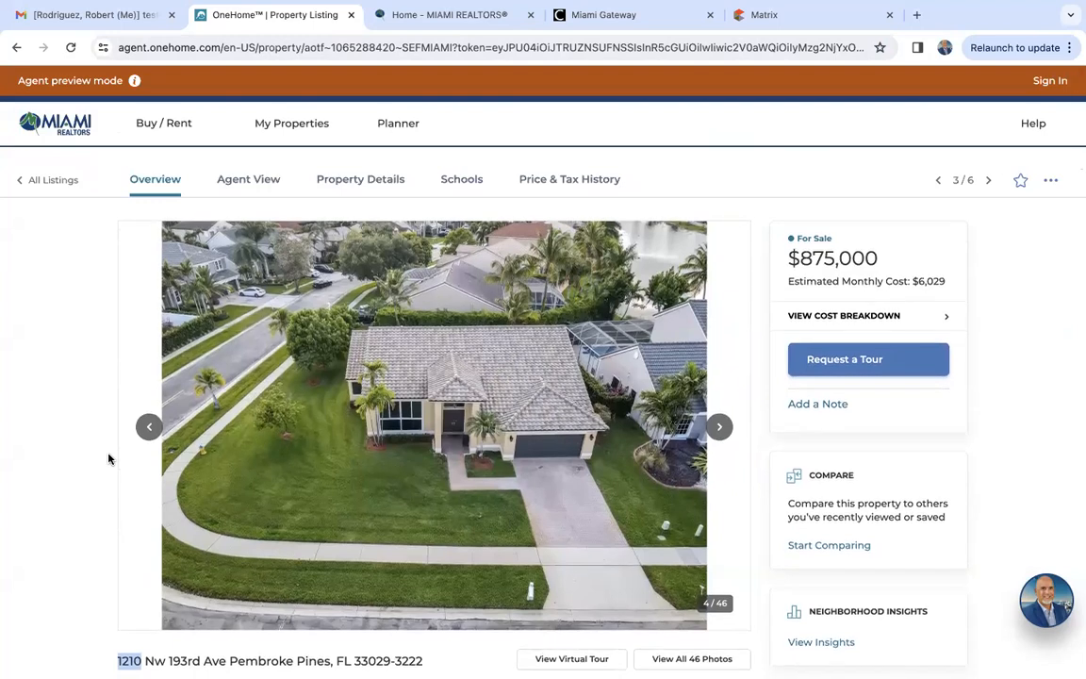
scroll(108, 459, "down", 3)
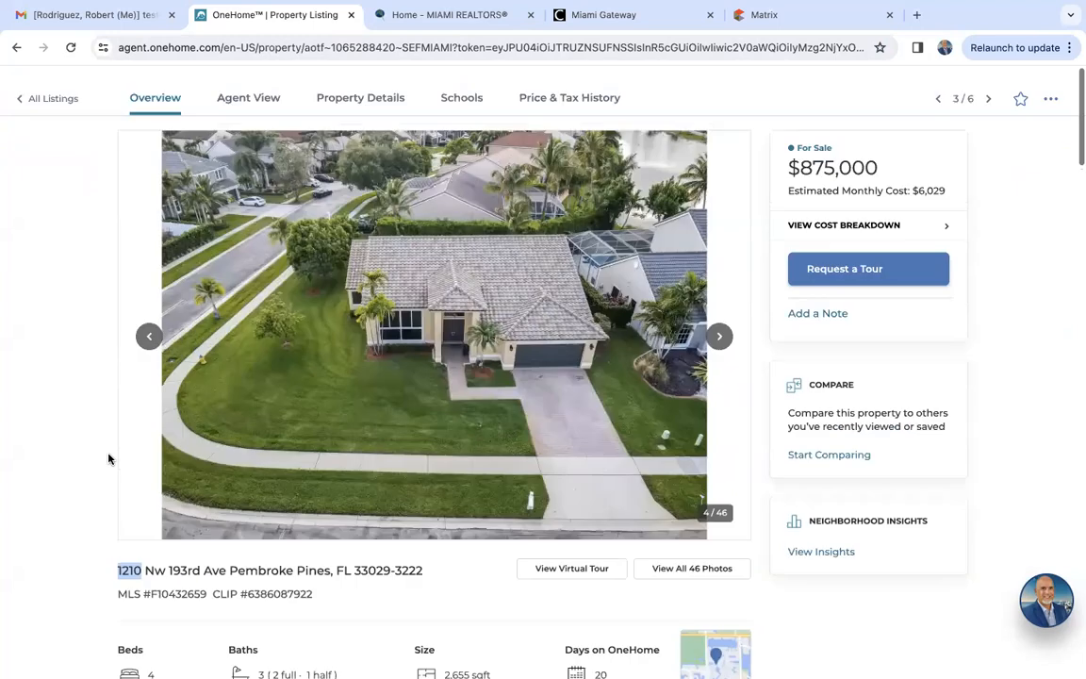
scroll(108, 459, "up", 3)
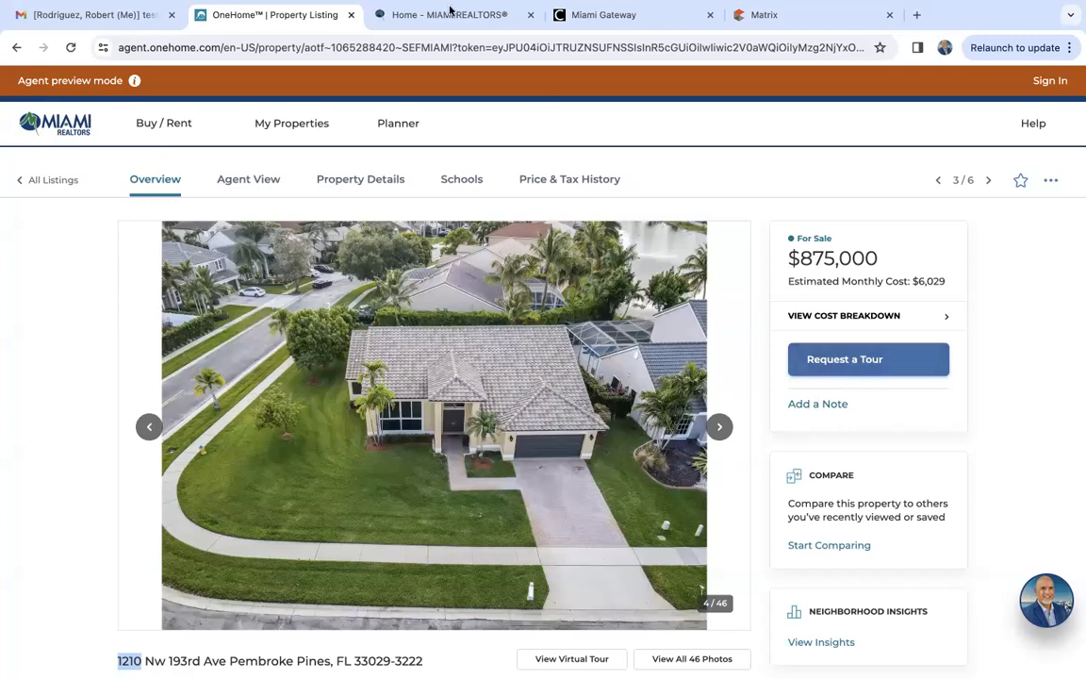
- Close the OneHome listing, return to the Matrix results, and deselect all six listings
left_click(351, 15)
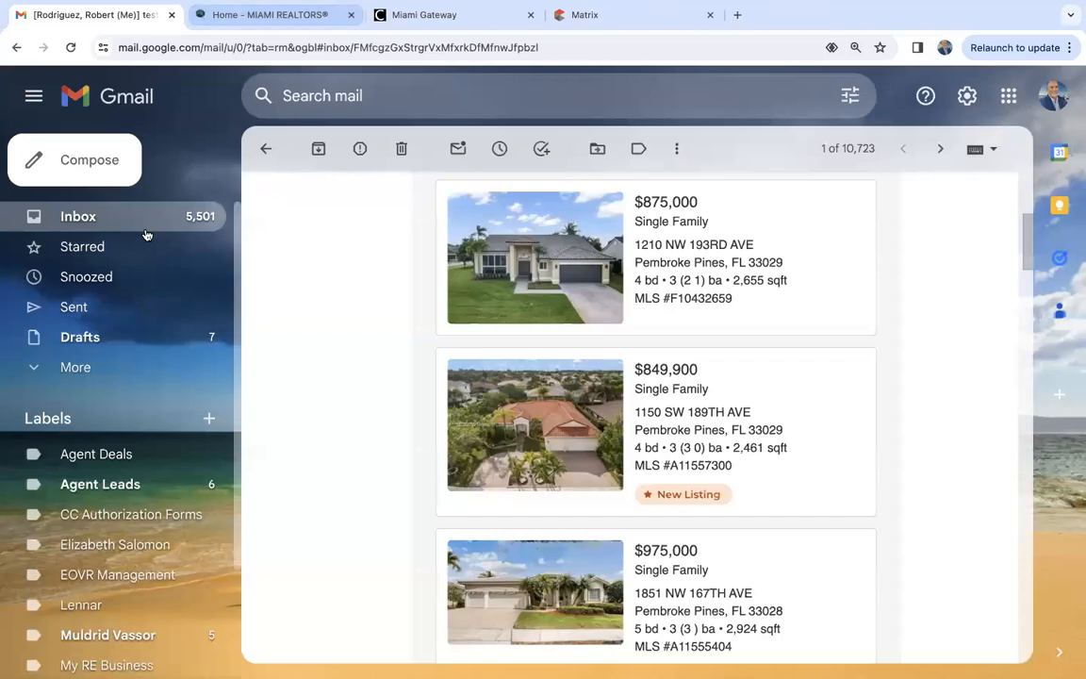
left_click(570, 15)
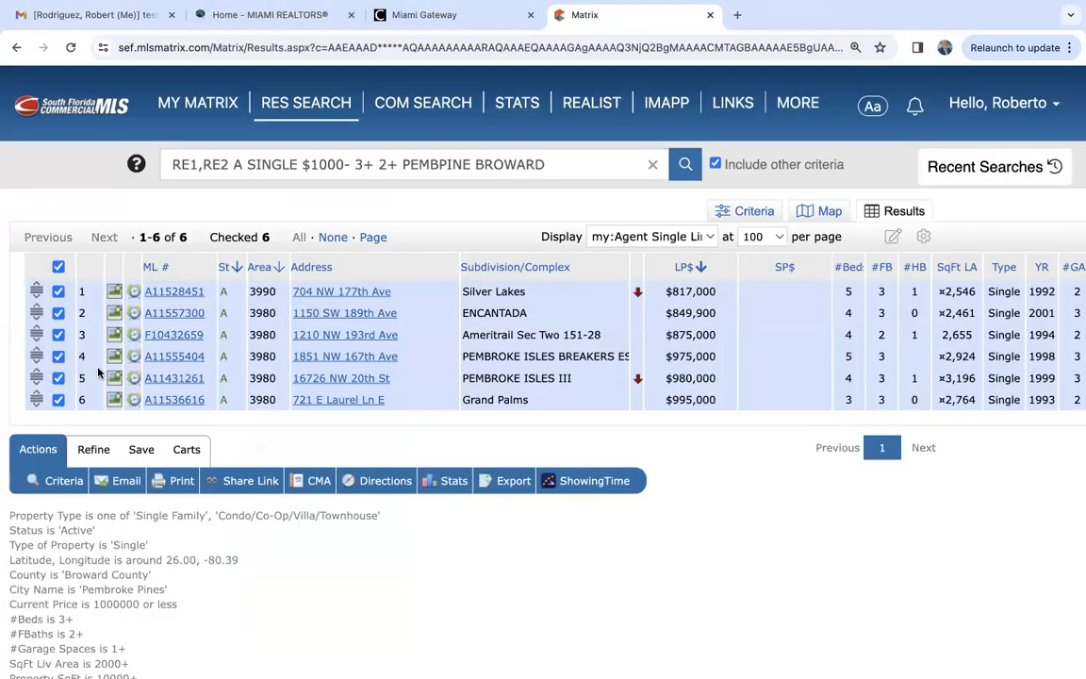
left_click(58, 267)
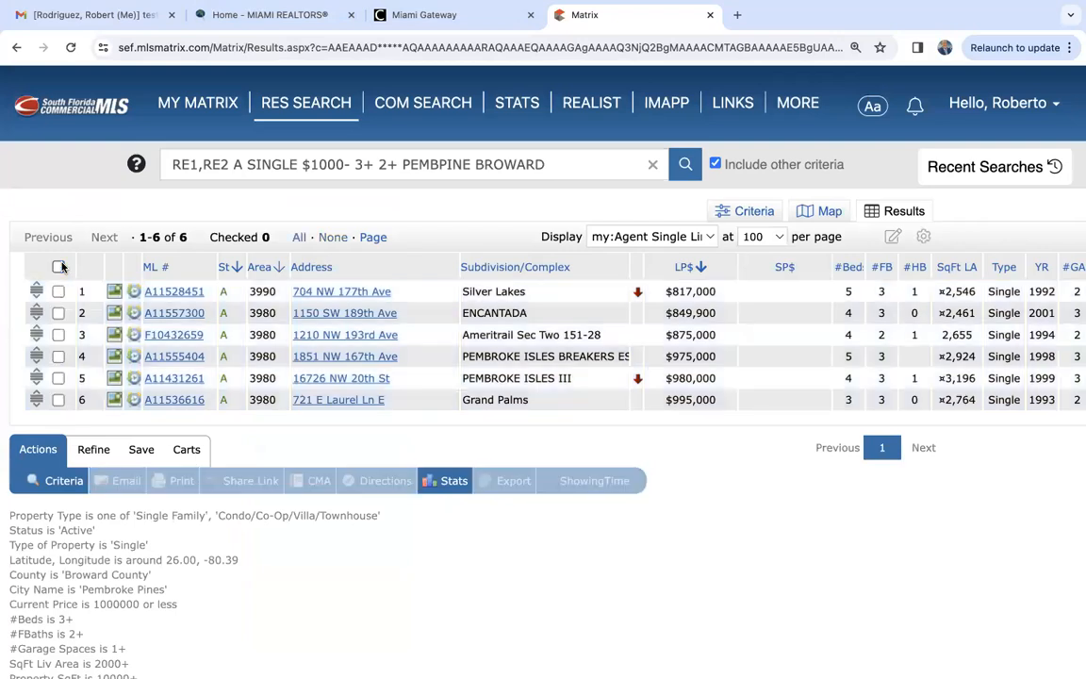
- Select the $849,900 and $975,000 listings and narrow the results to those two
scroll(62, 267, "down", 1)
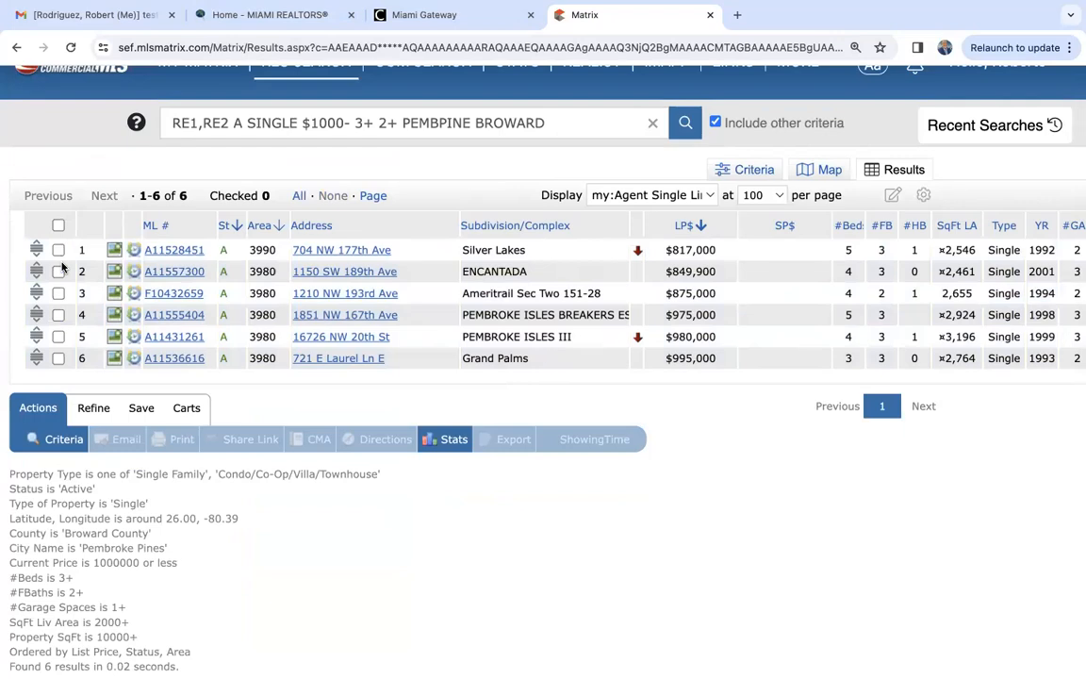
left_click(59, 272)
left_click(59, 316)
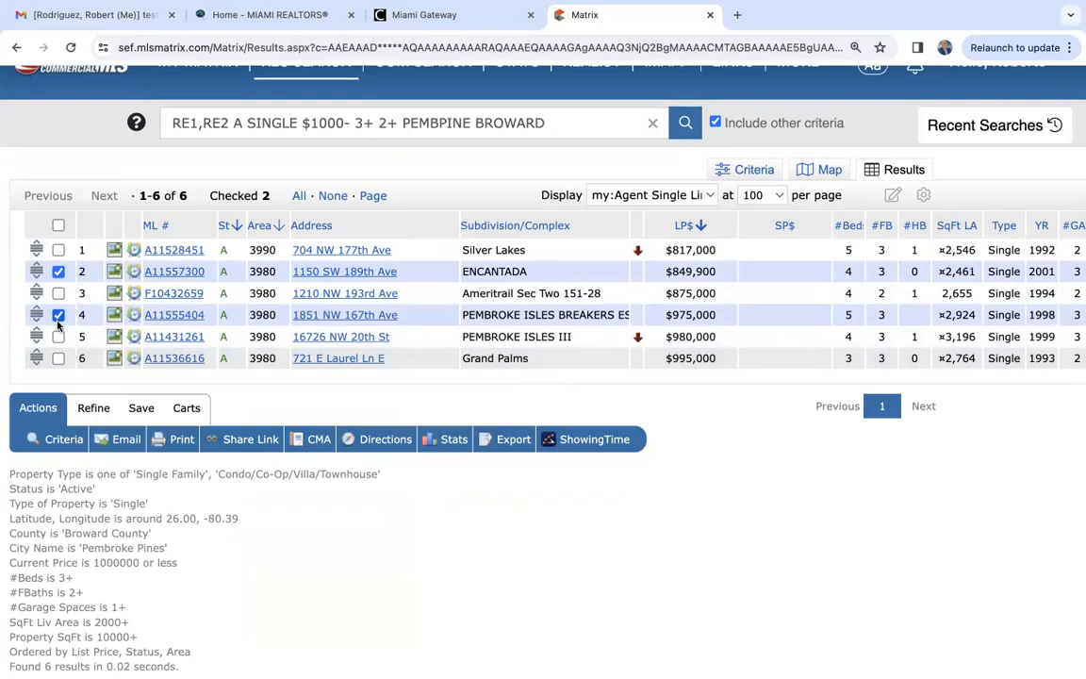
left_click(97, 411)
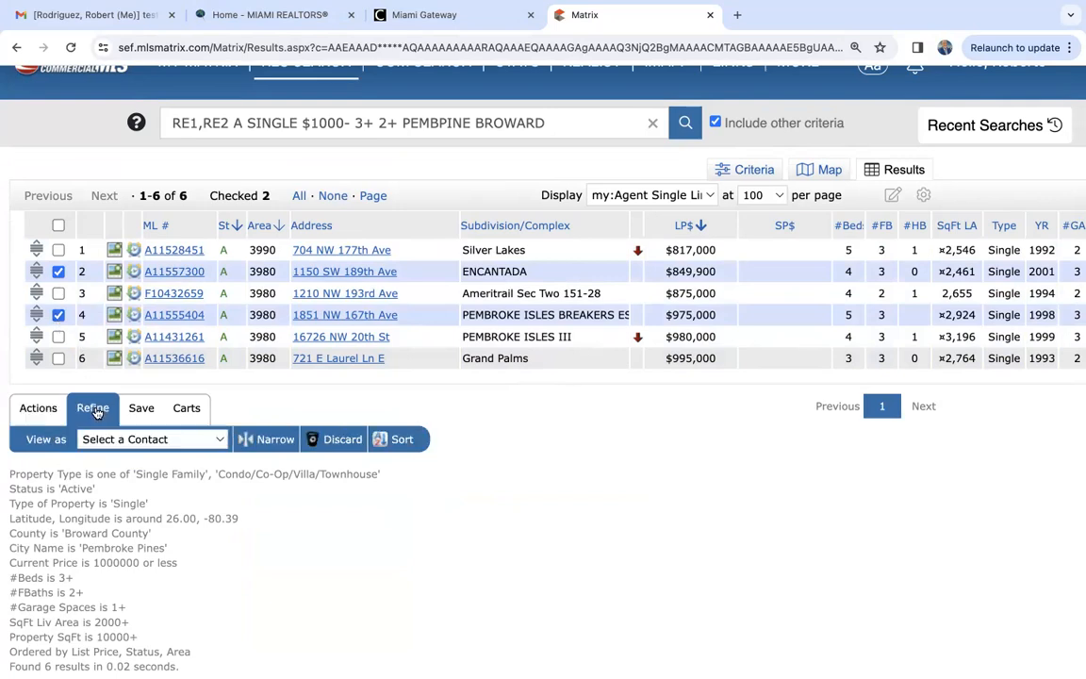
left_click(272, 439)
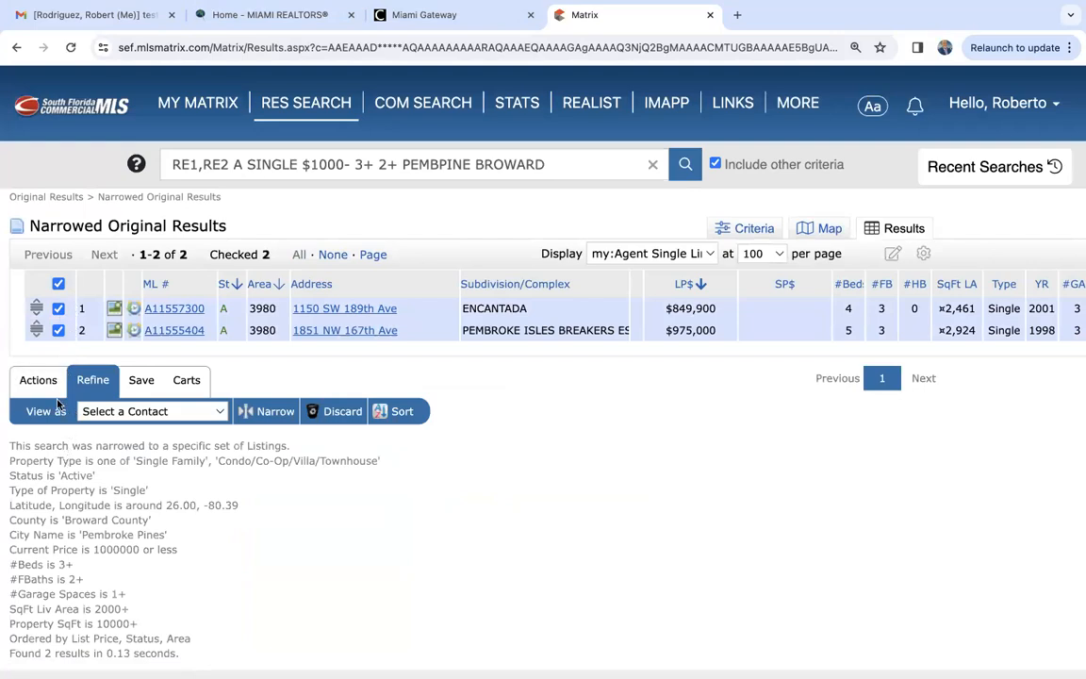
- Return to the original results, and discard and un-discard the two selected listings
left_click(58, 196)
scroll(58, 200, "down", 1)
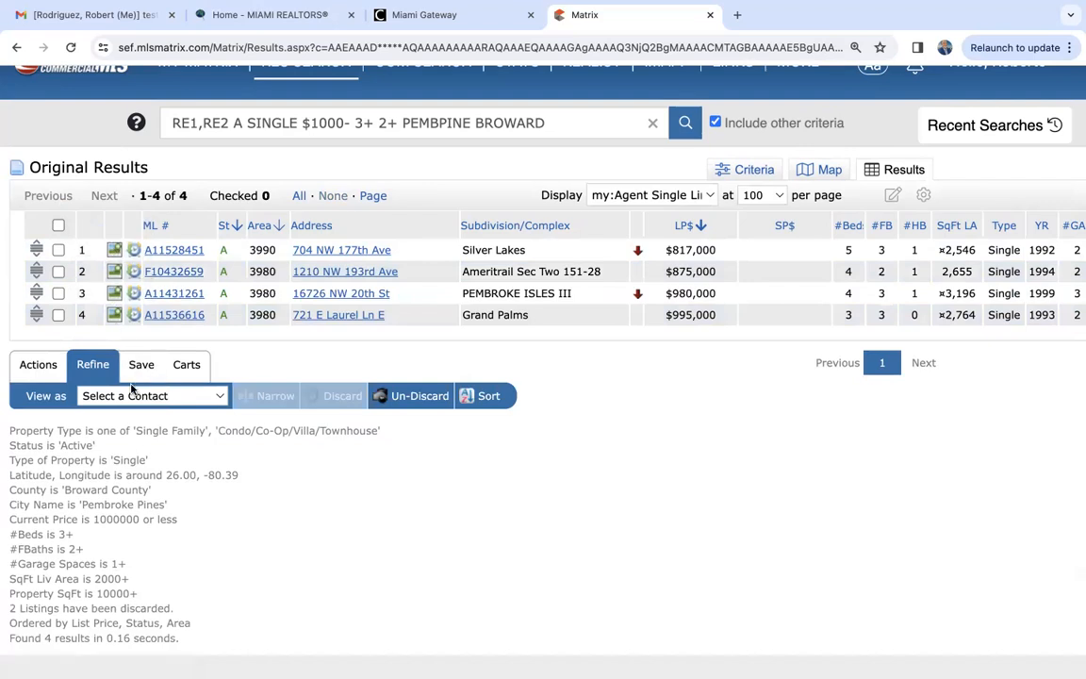
left_click(420, 396)
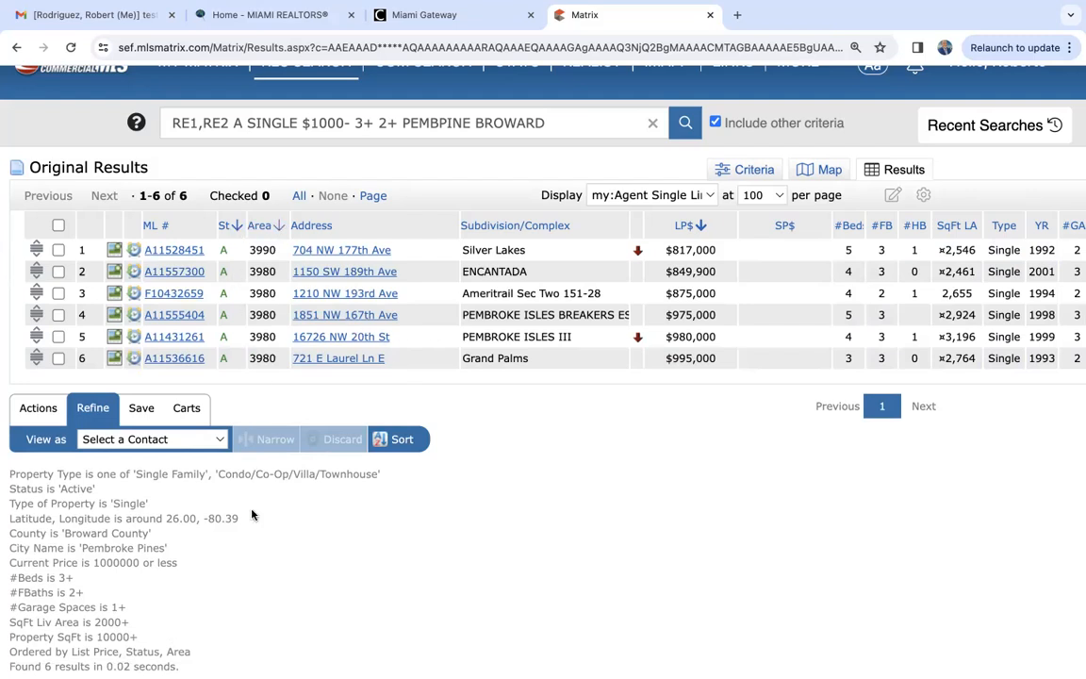
- Select the $995,000 and $980,000 listings and show the cart options for them
scroll(251, 514, "up", 1)
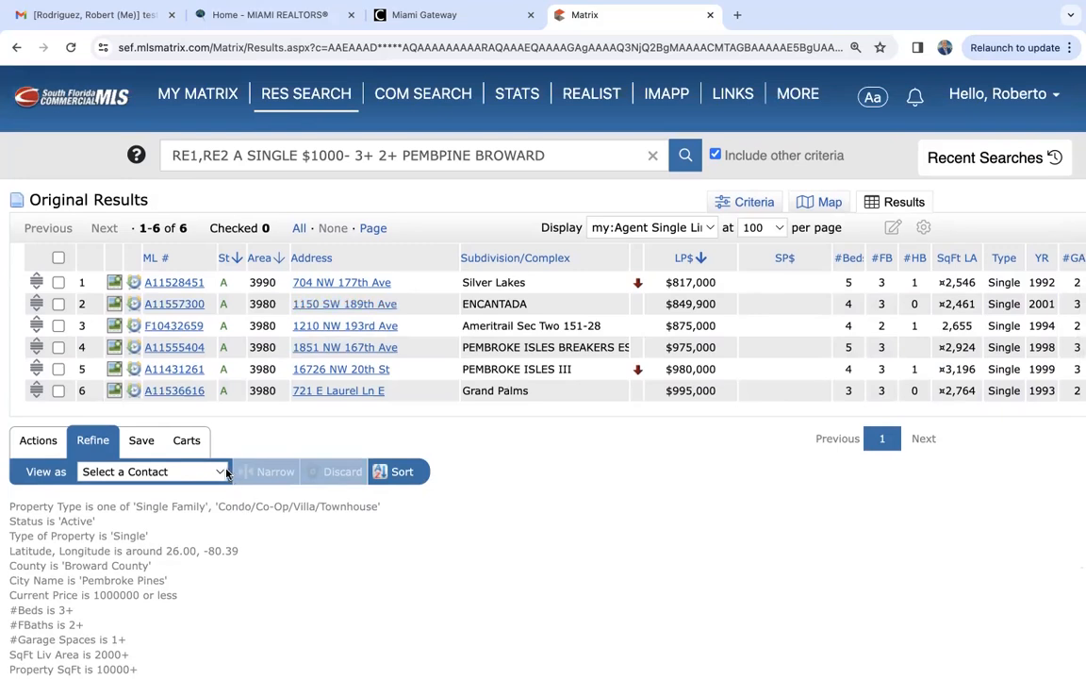
left_click(45, 441)
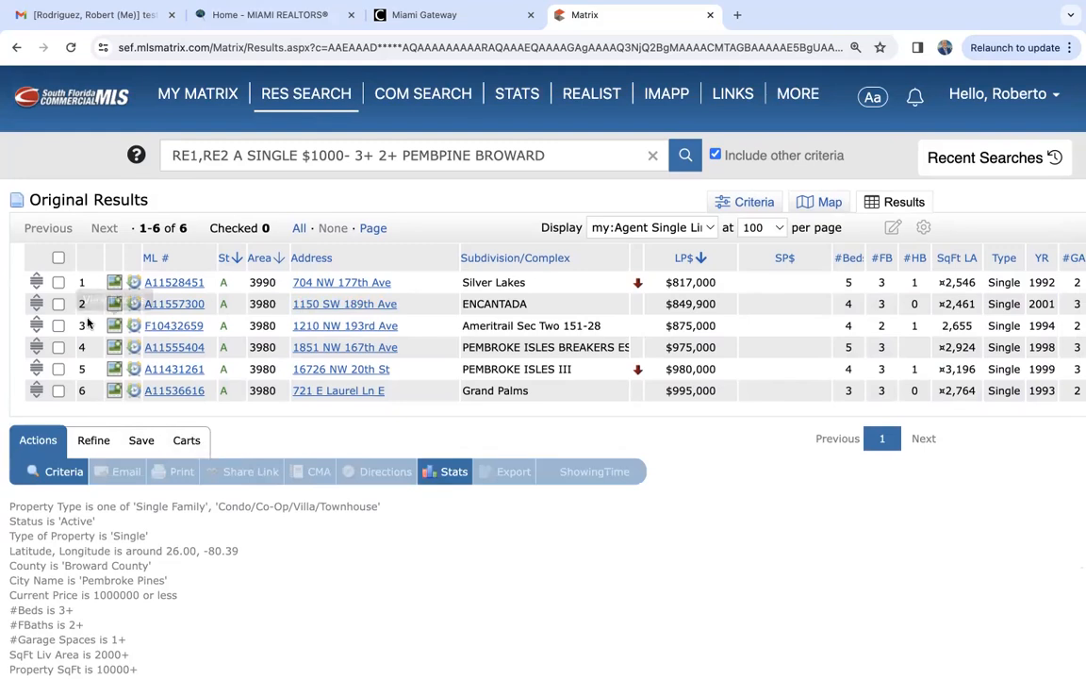
left_click(58, 390)
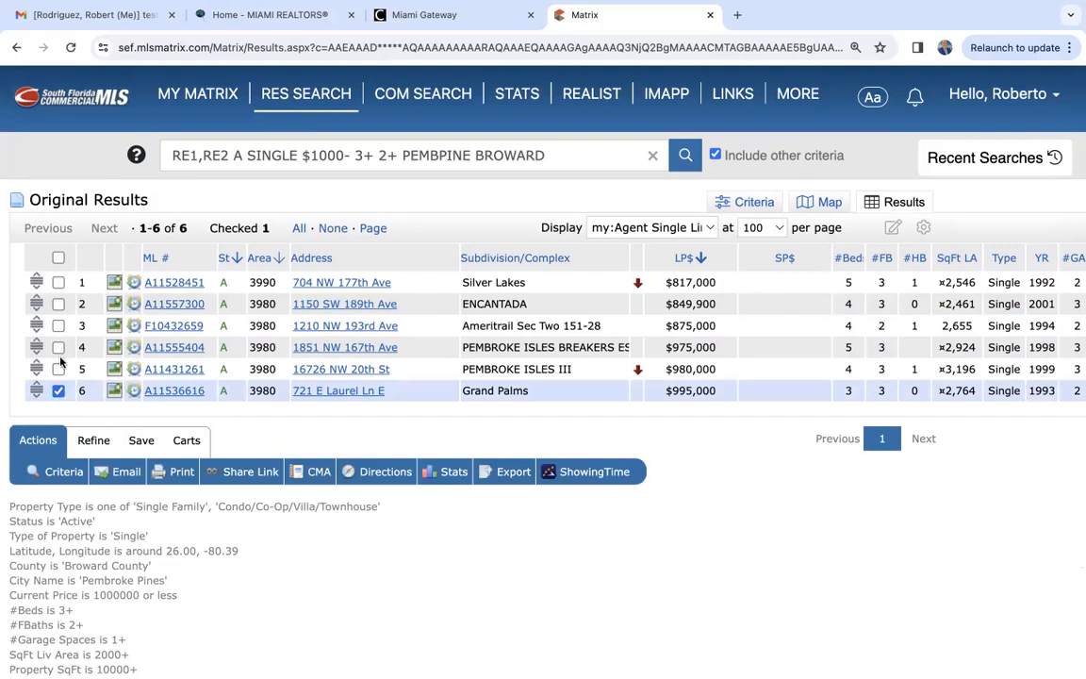
left_click(58, 369)
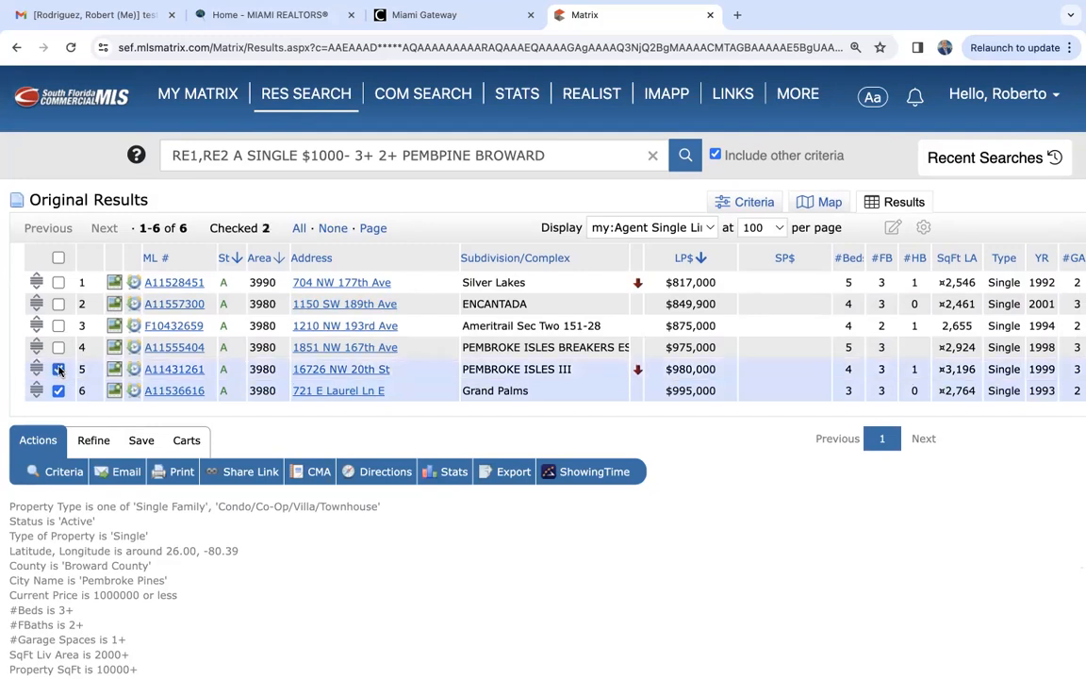
left_click(188, 441)
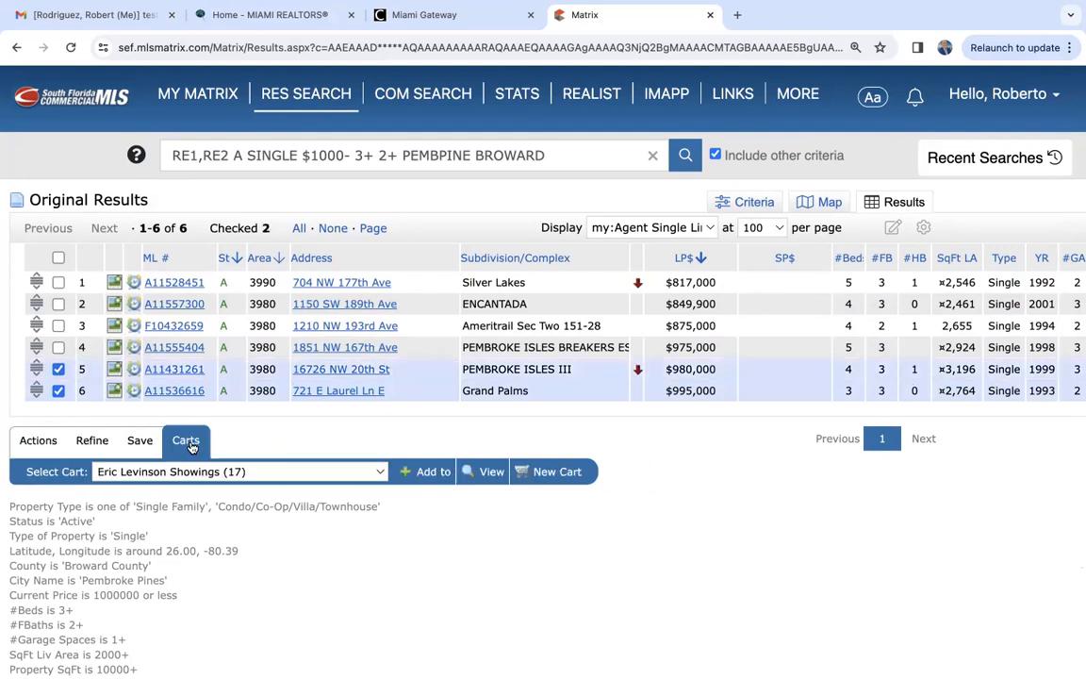
- Start a new cart, review the contacts available for it, and cancel its creation
left_click(552, 474)
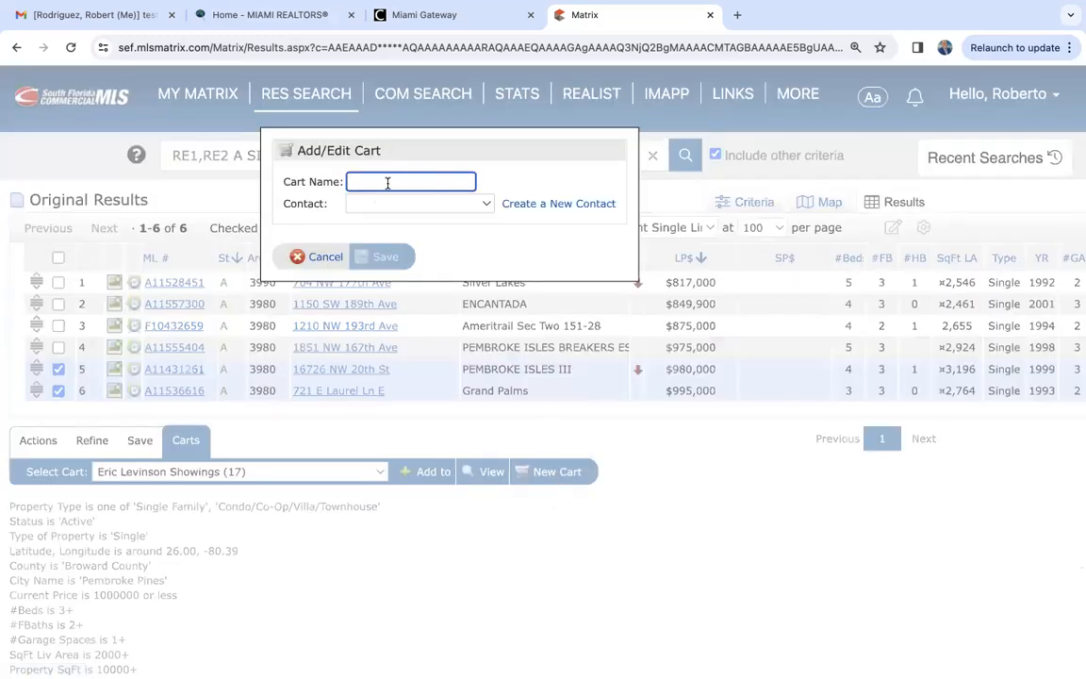
left_click(486, 204)
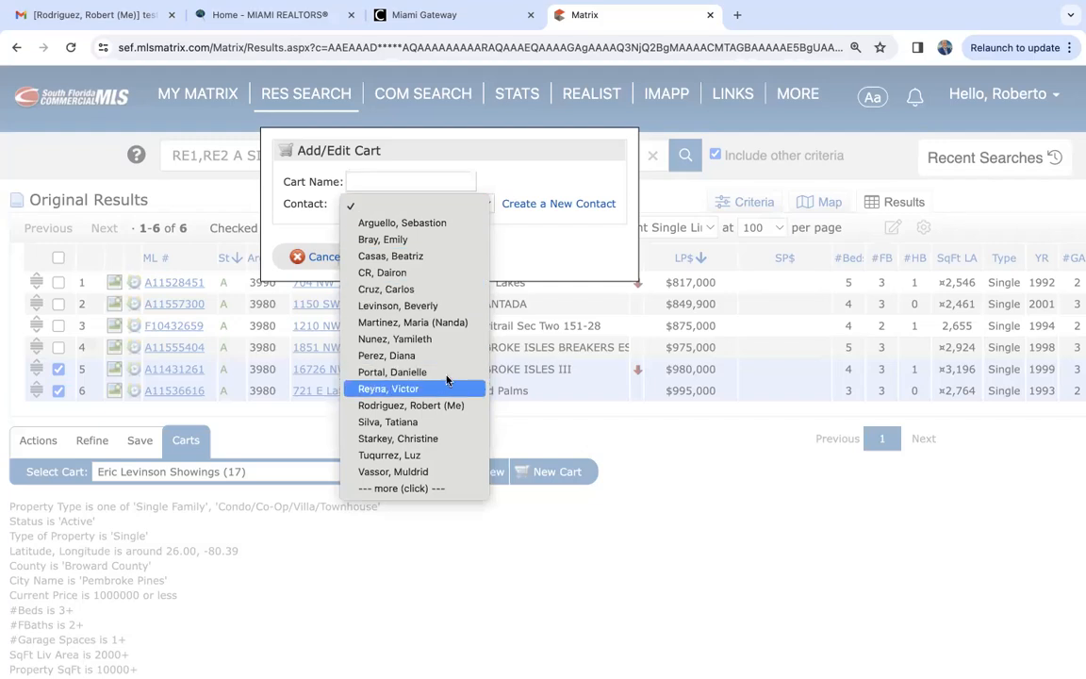
left_click(495, 229)
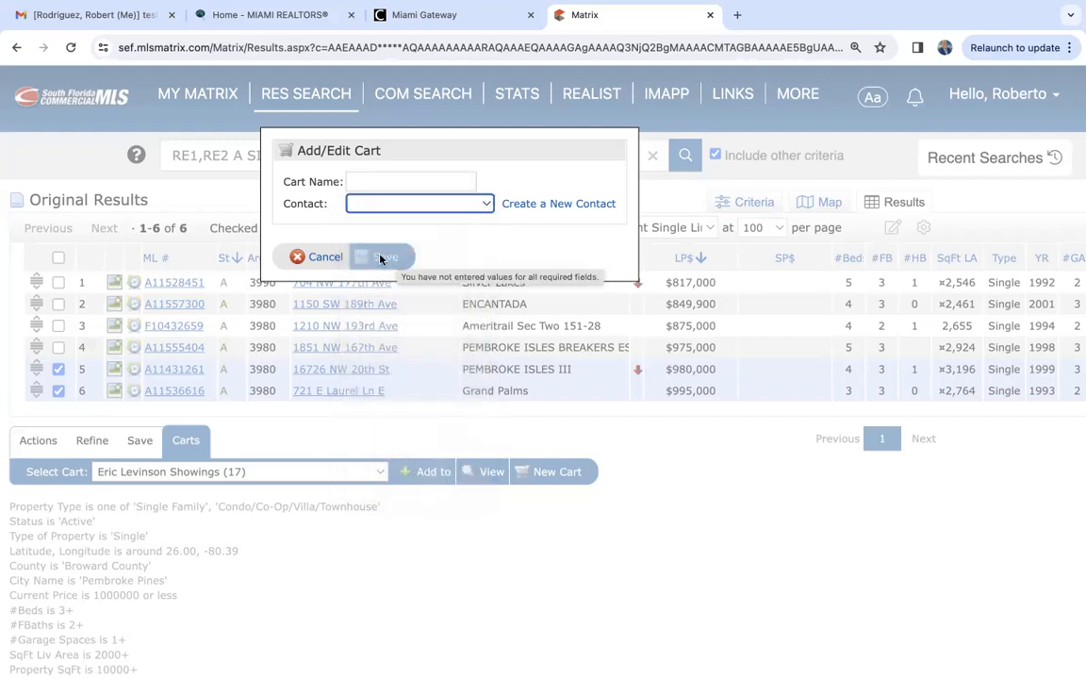
left_click(325, 257)
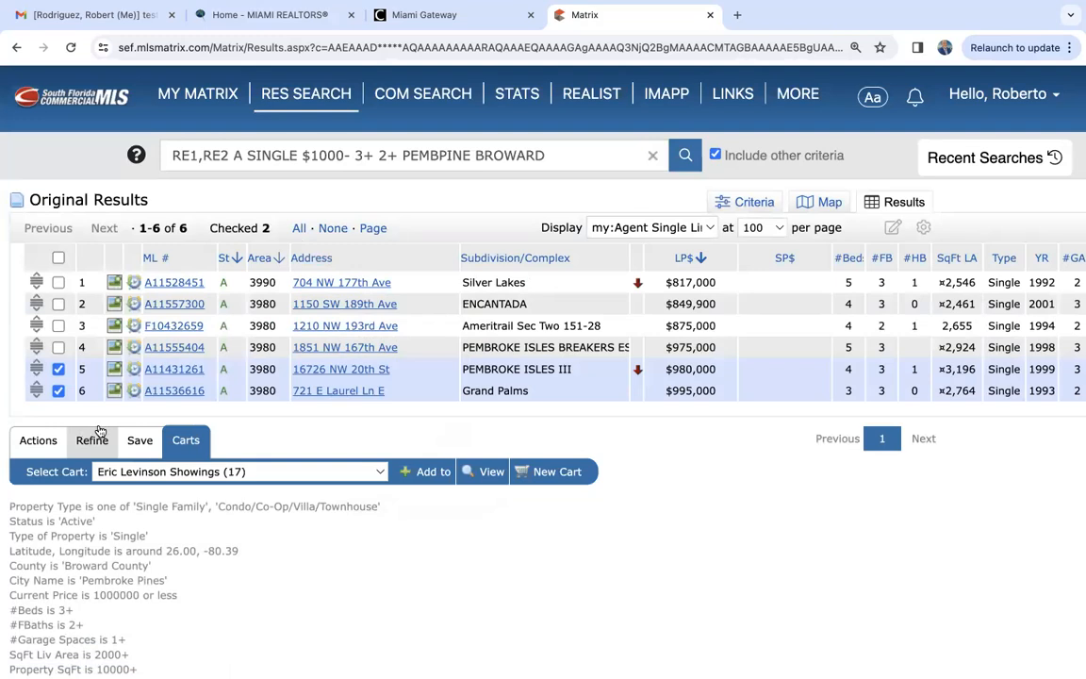
- Add the selected $995,000 and $980,000 listings to My Cart
left_click(290, 479)
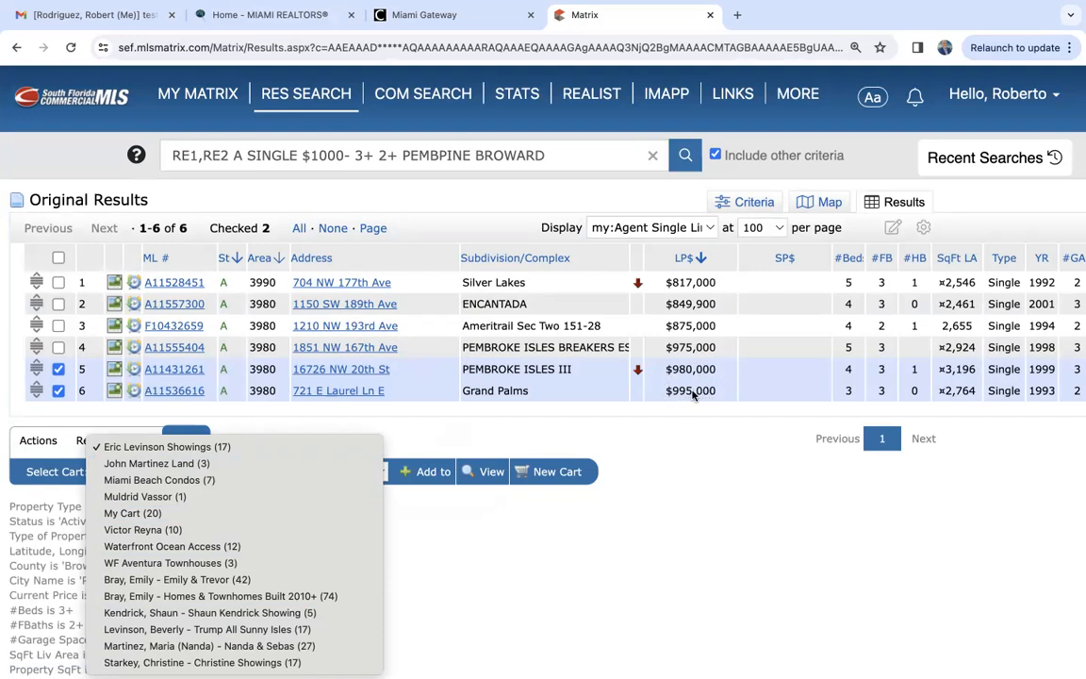
left_click(151, 514)
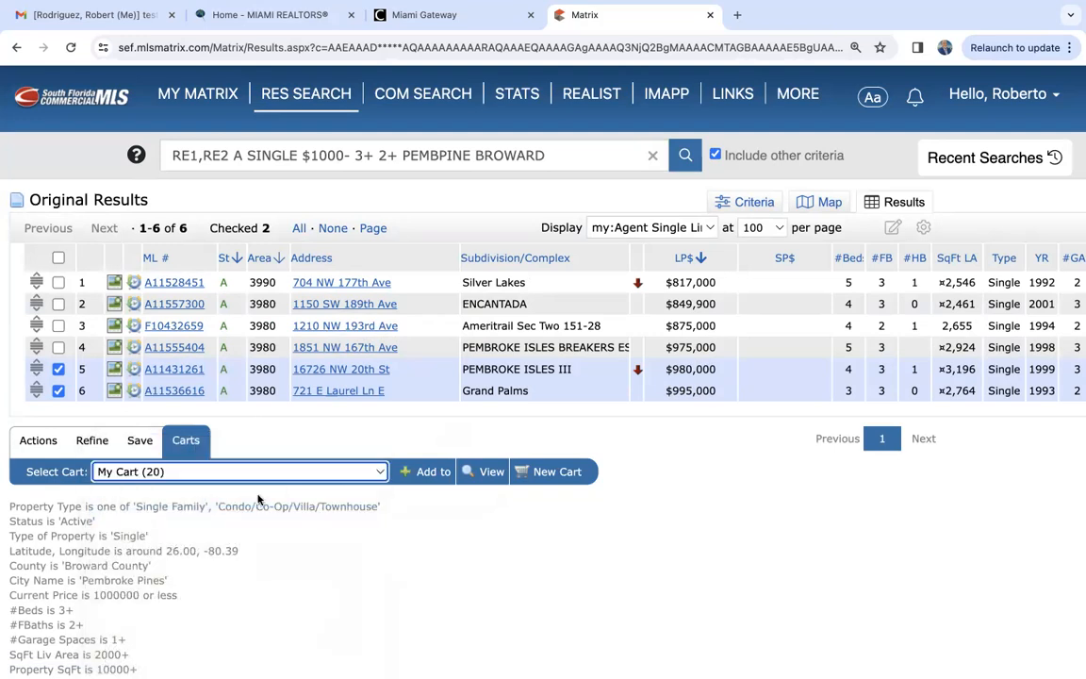
left_click(432, 473)
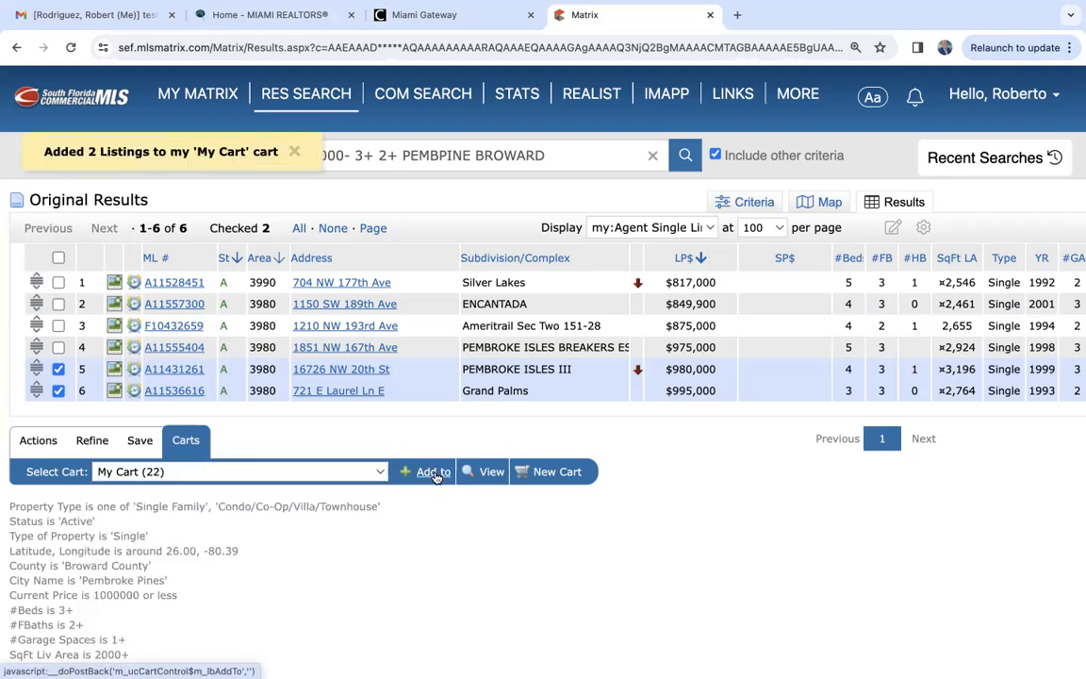
- Open My Cart from the My Matrix home page and select the $995,000 and $980,000 listings in it
left_click(198, 94)
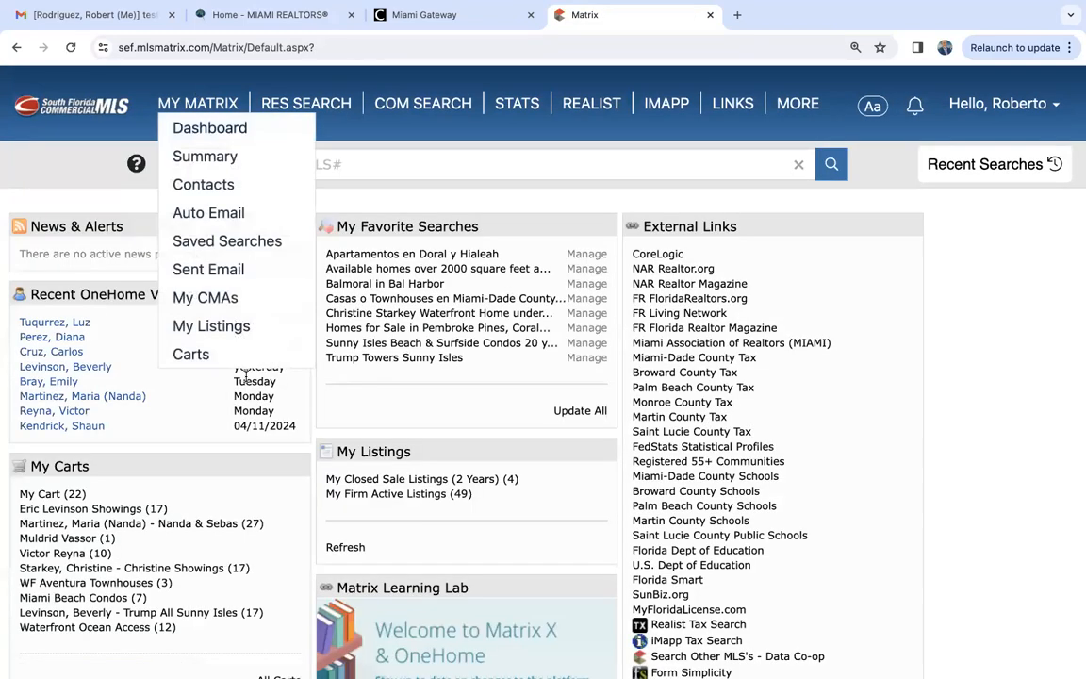
scroll(170, 577, "down", 3)
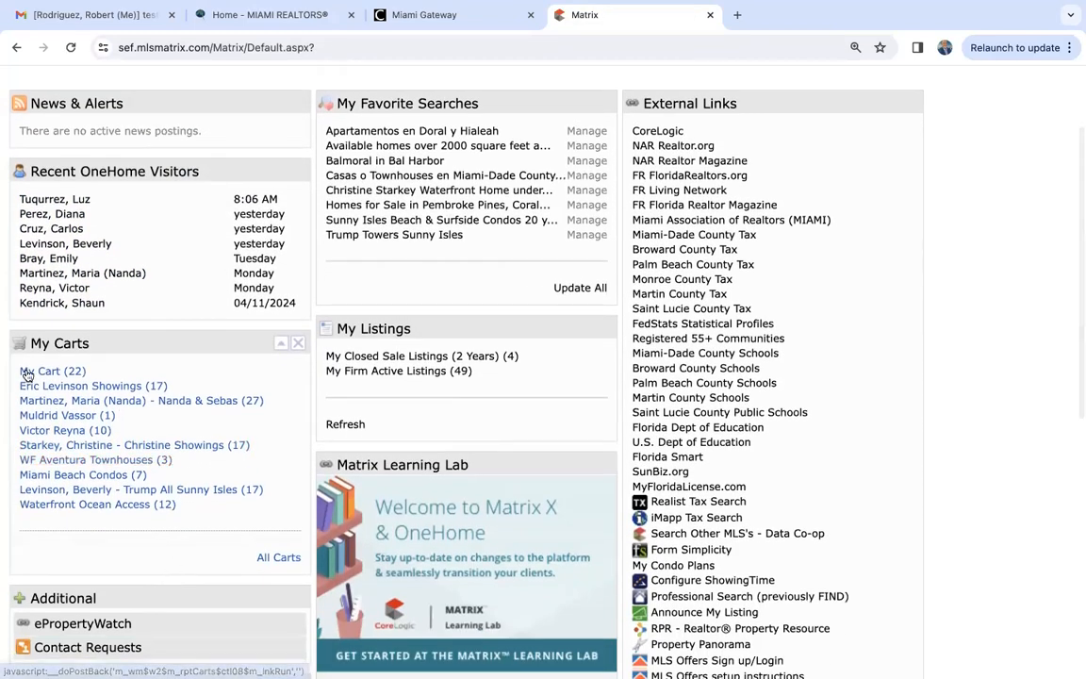
left_click(83, 370)
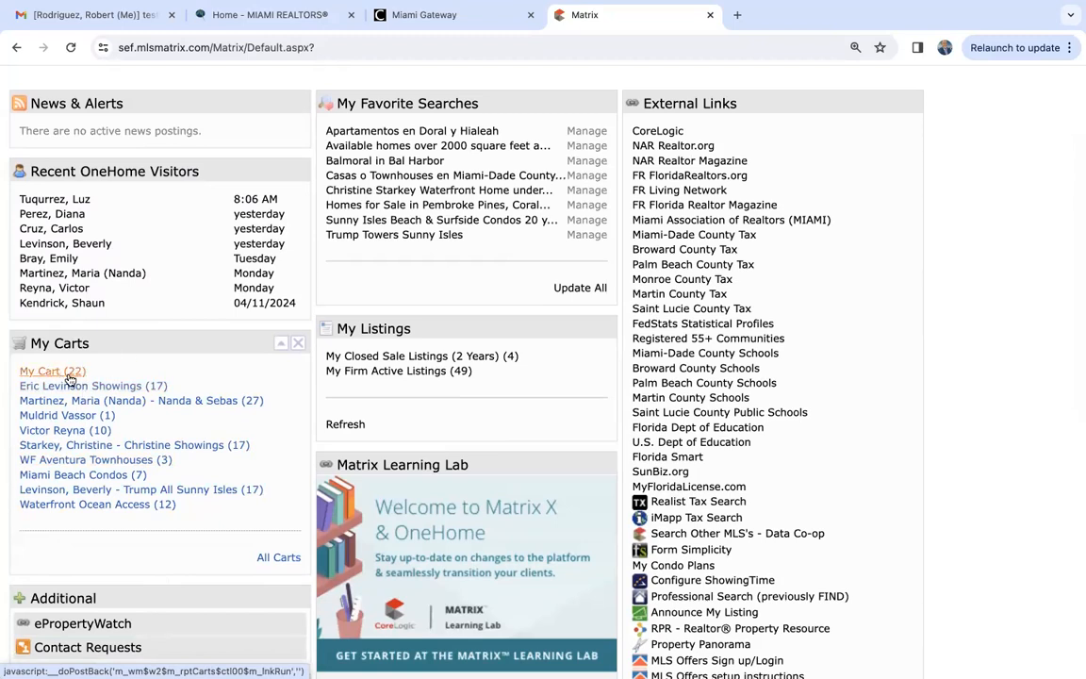
left_click(69, 377)
scroll(666, 375, "down", 2)
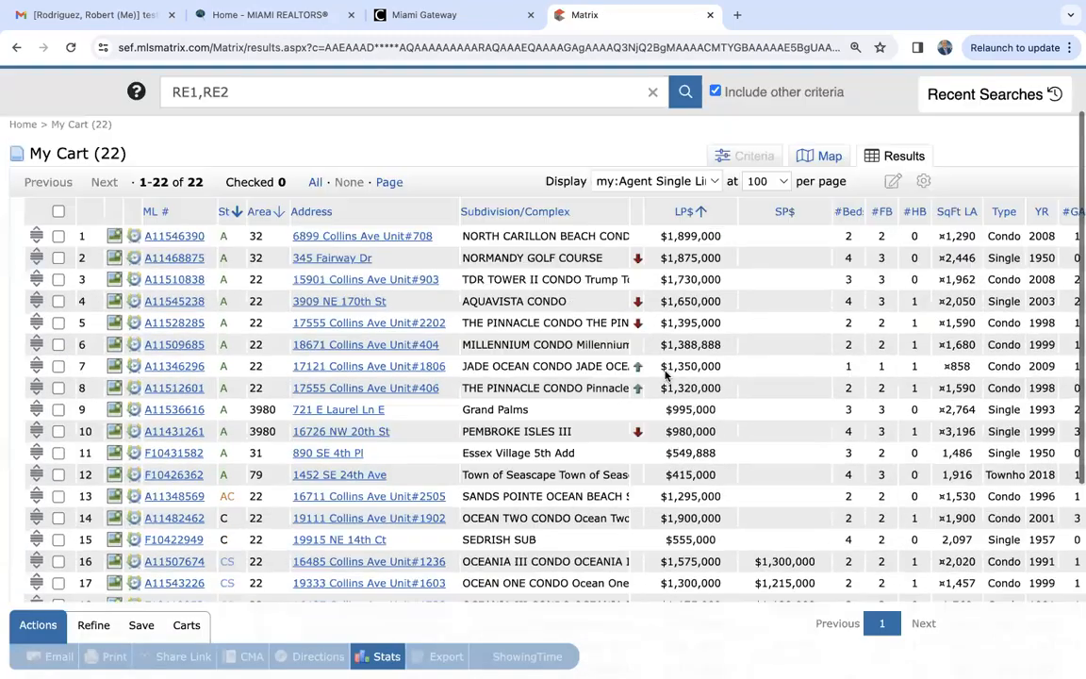
scroll(667, 375, "down", 5)
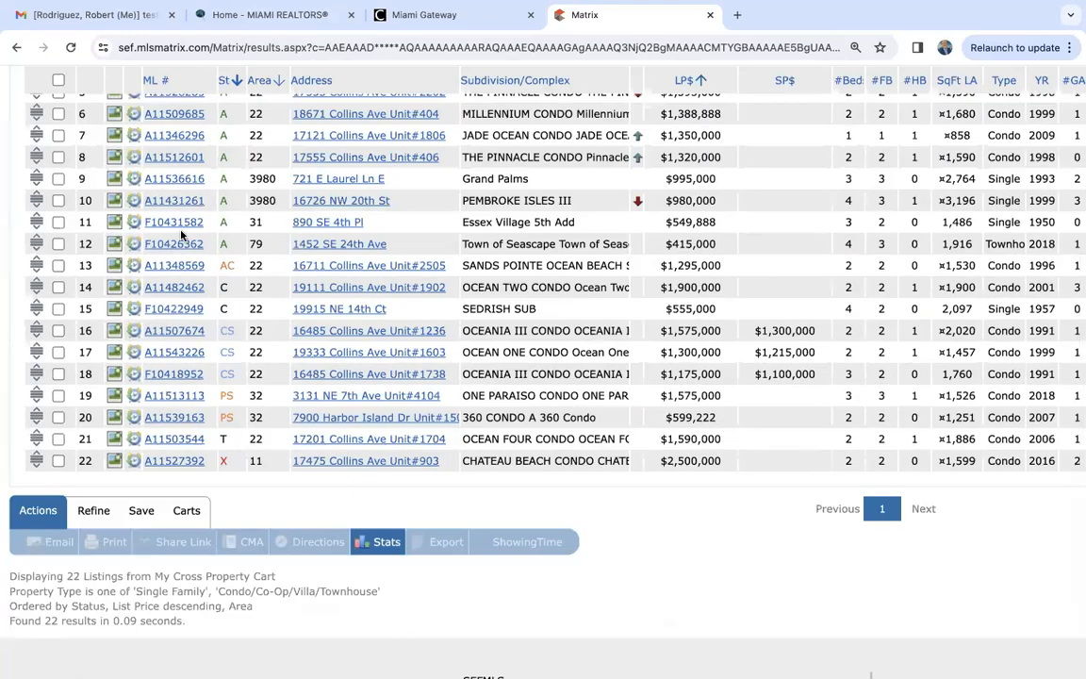
left_click(58, 178)
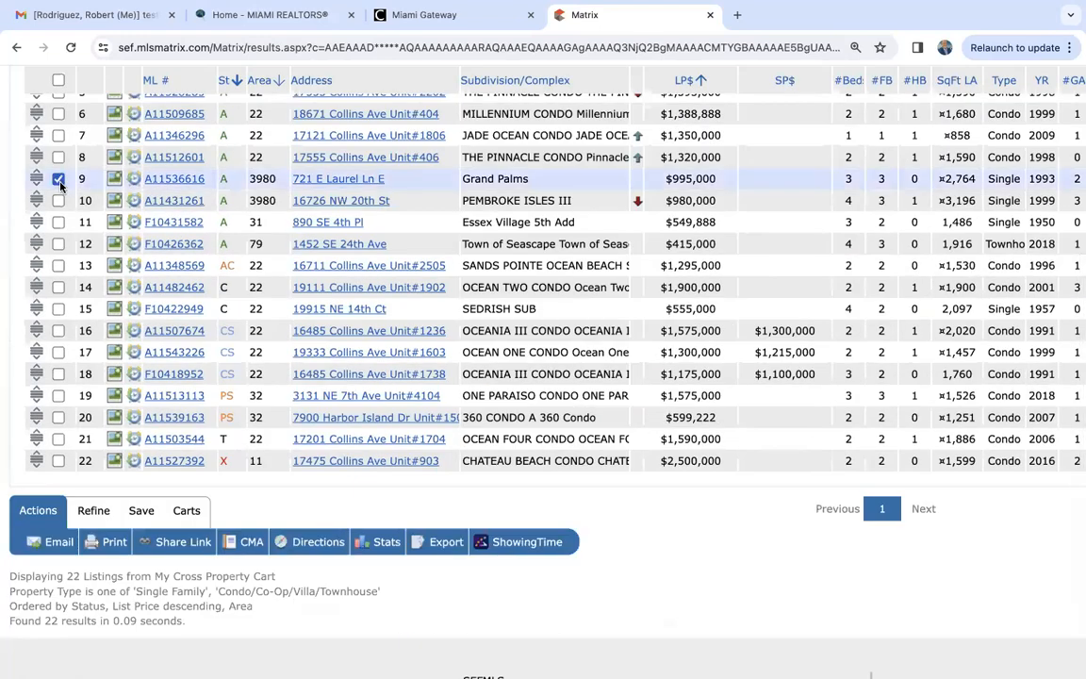
left_click(59, 201)
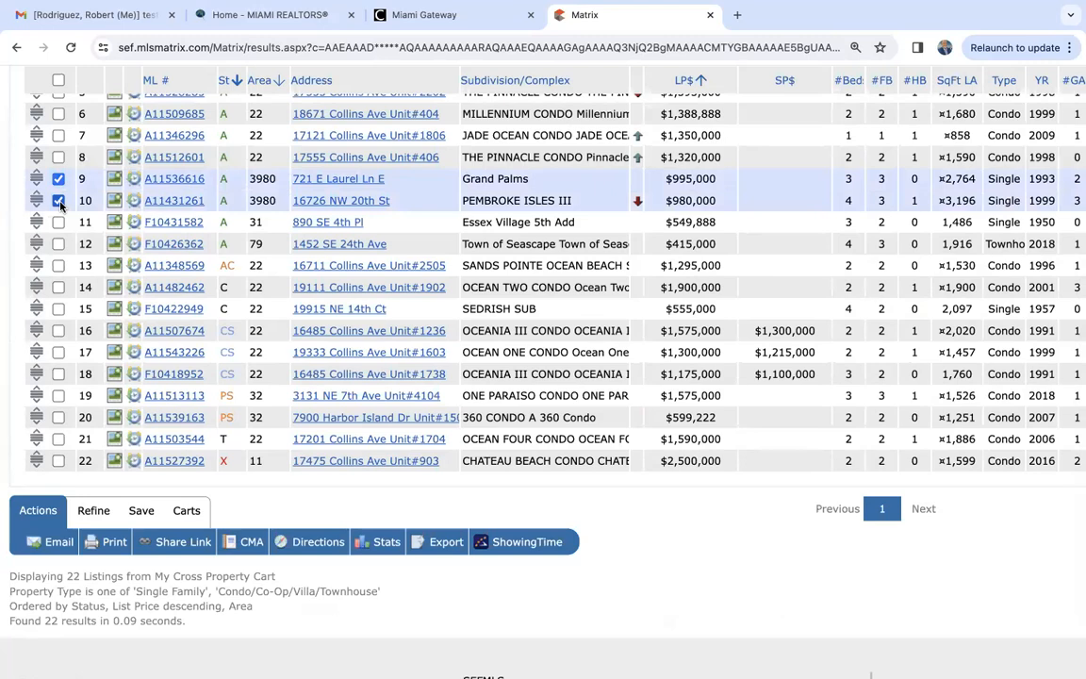
- Examine the listings in My Cart and the status of each one
scroll(58, 204, "up", 3)
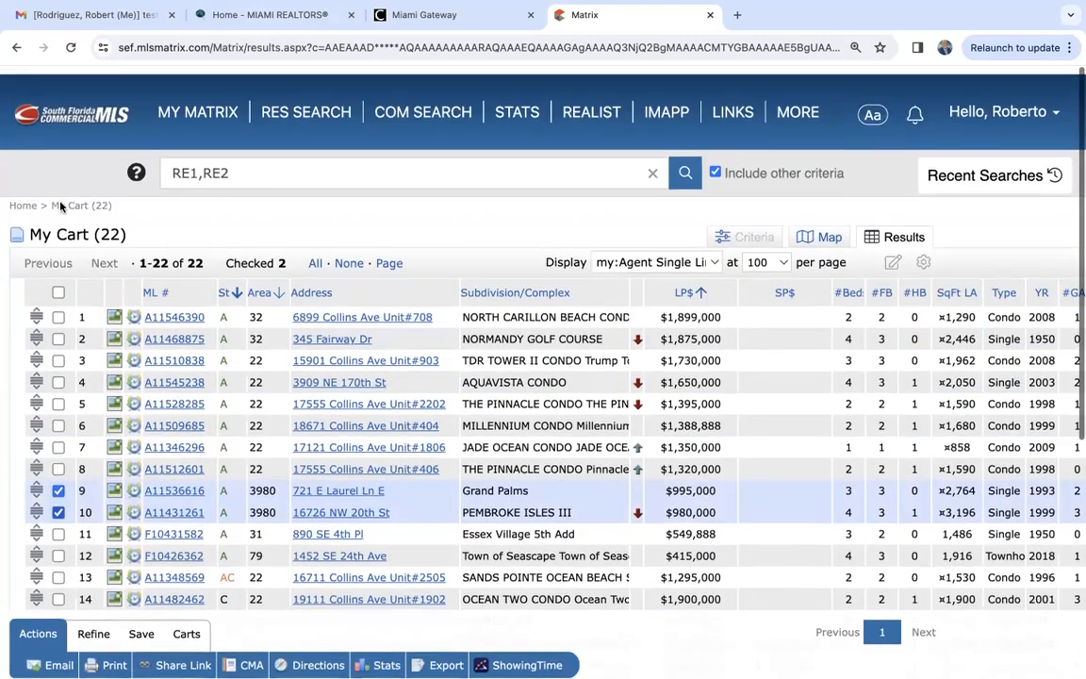
scroll(59, 206, "down", 4)
scroll(61, 206, "up", 5)
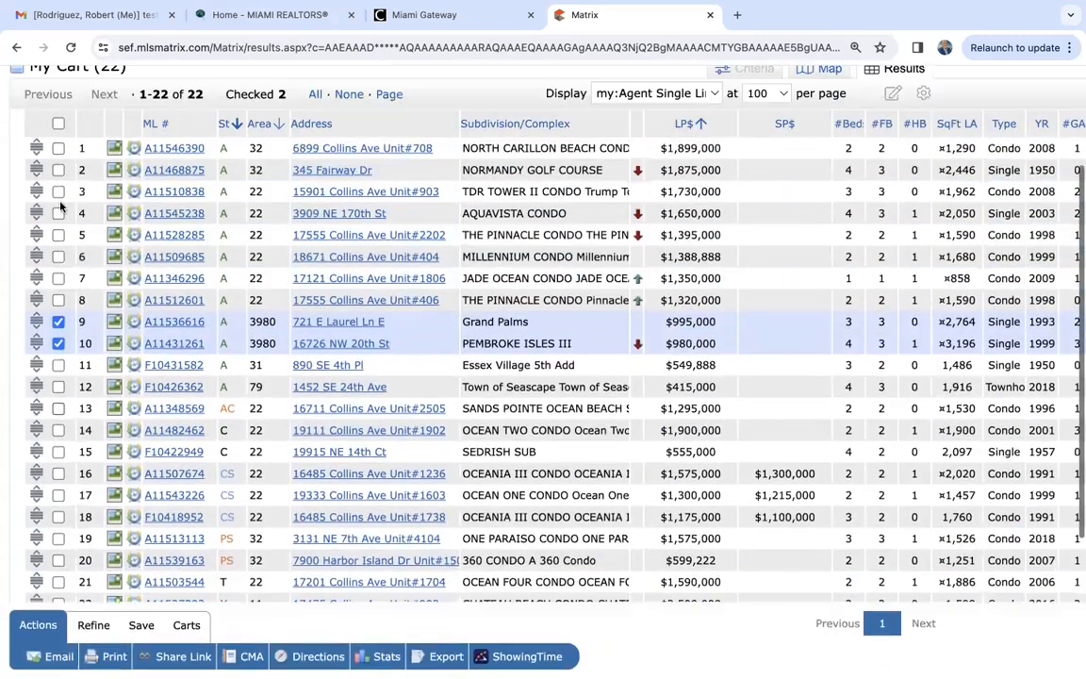
scroll(59, 200, "down", 1)
scroll(59, 200, "down", 3)
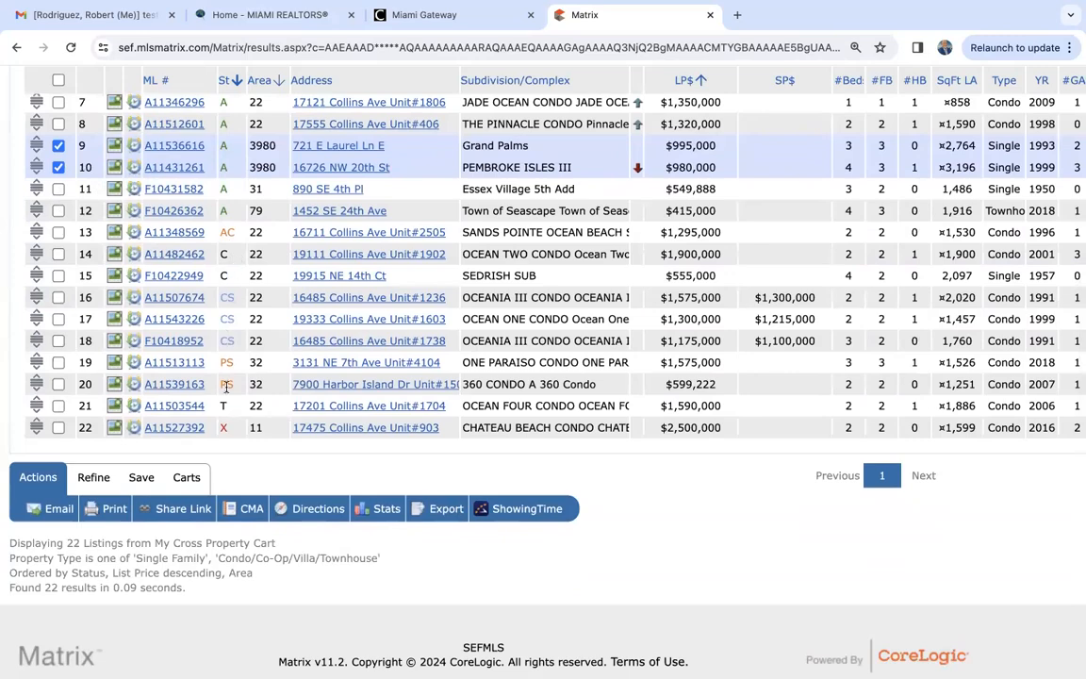
scroll(226, 386, "up", 4)
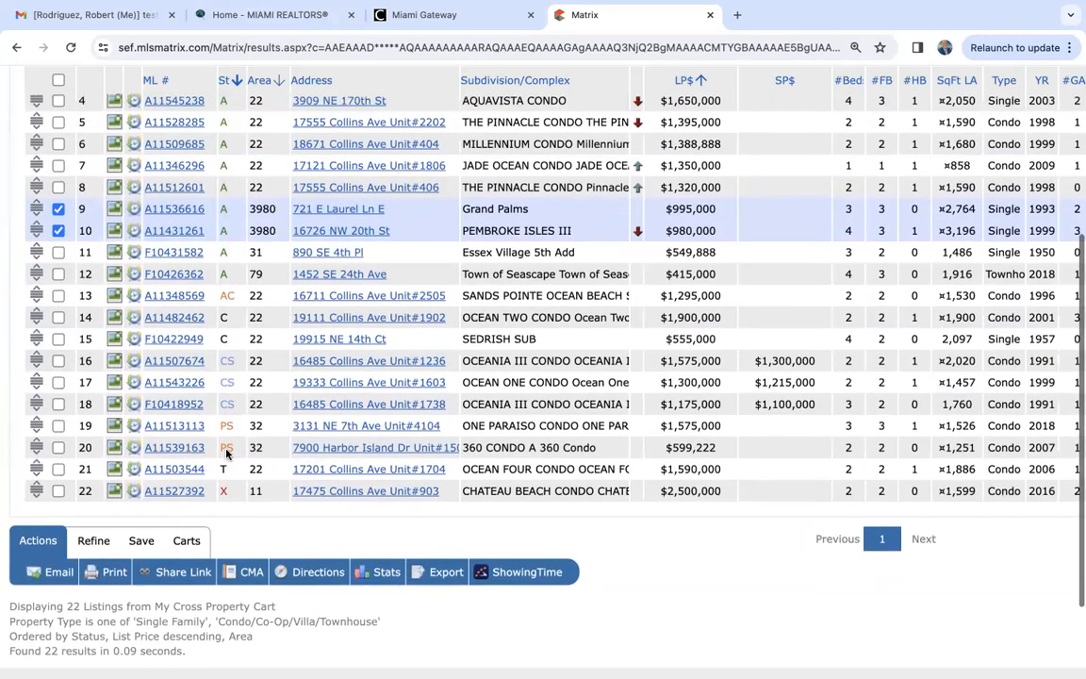
scroll(226, 453, "up", 3)
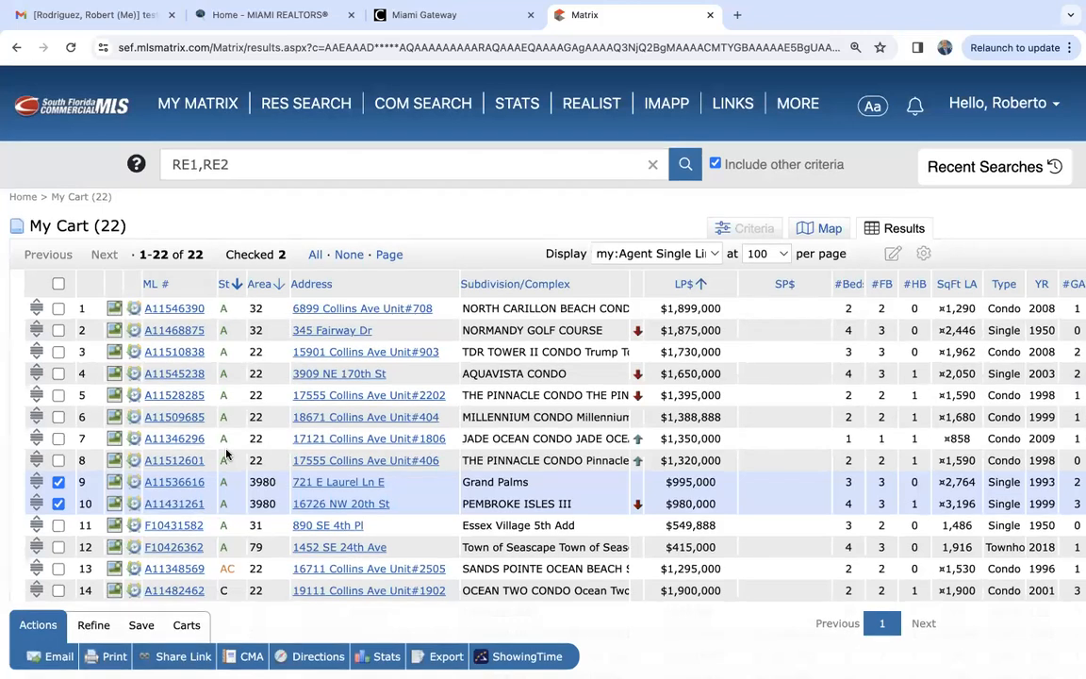
scroll(226, 453, "down", 3)
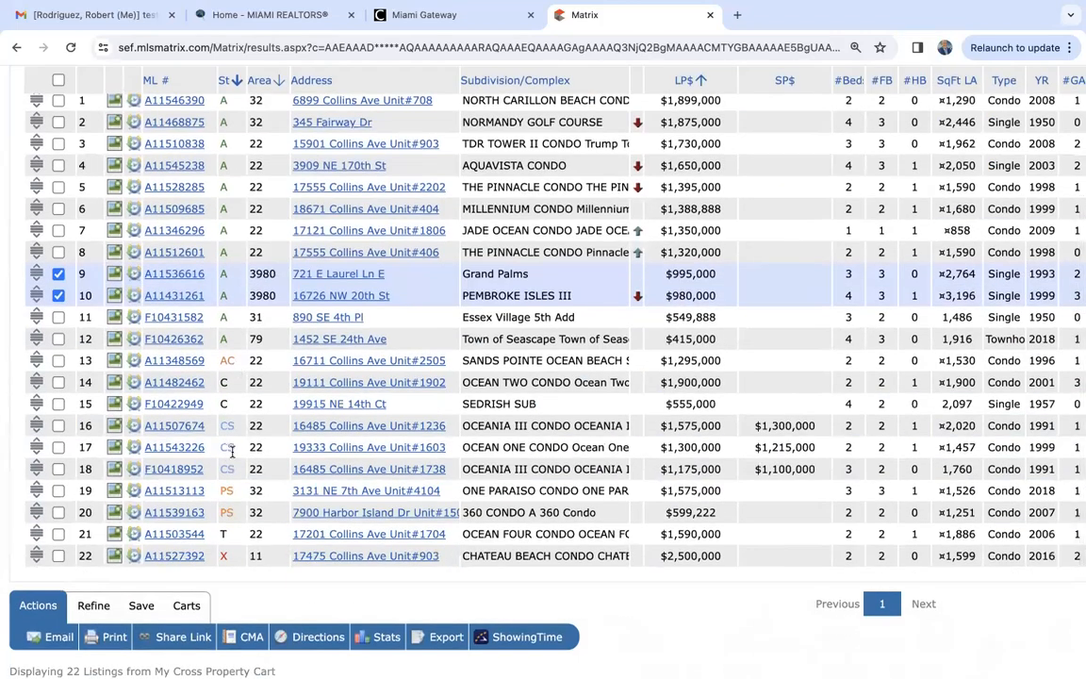
scroll(231, 453, "down", 2)
scroll(232, 452, "up", 2)
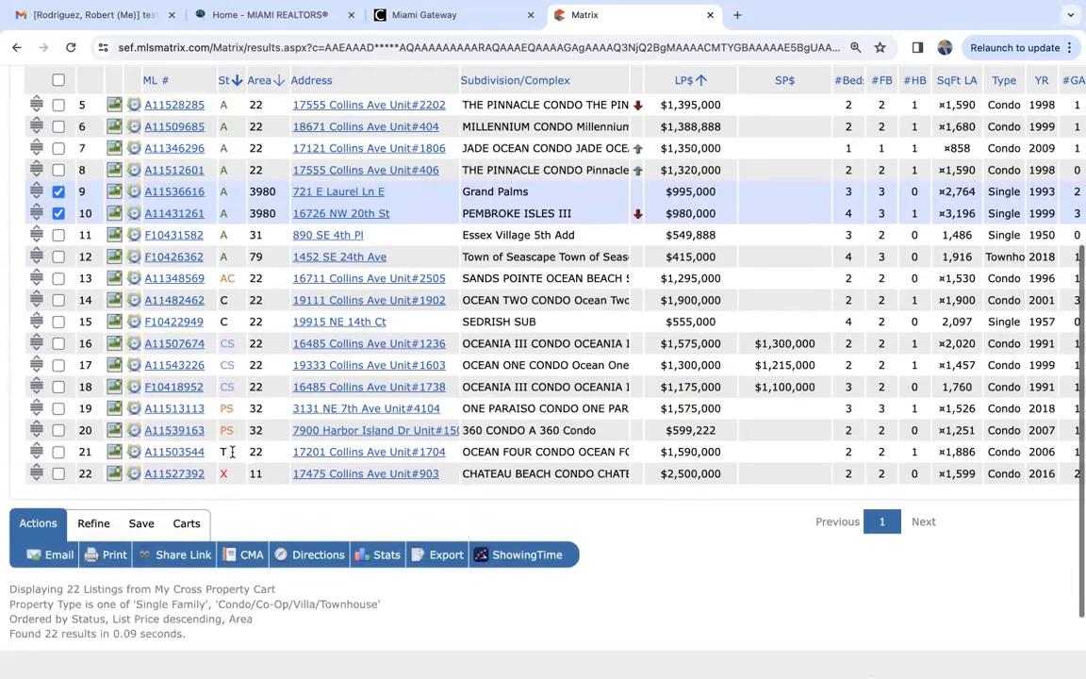
scroll(232, 452, "up", 4)
scroll(233, 457, "down", 5)
scroll(232, 456, "up", 5)
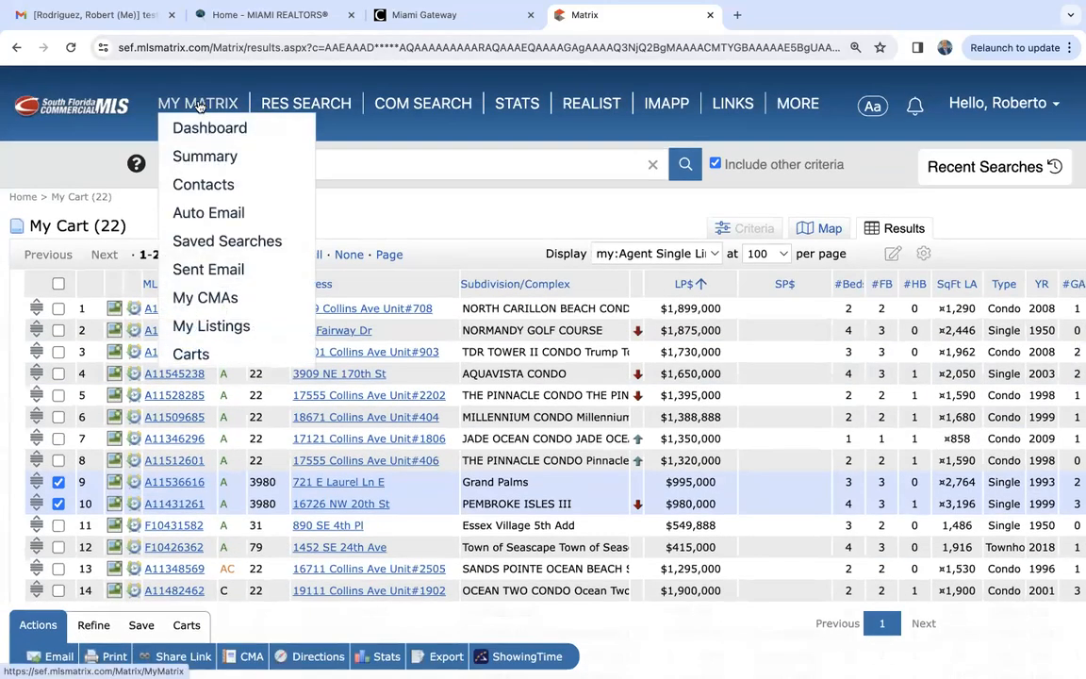
- Open the full list of carts and view the results of My Cart
left_click(197, 103)
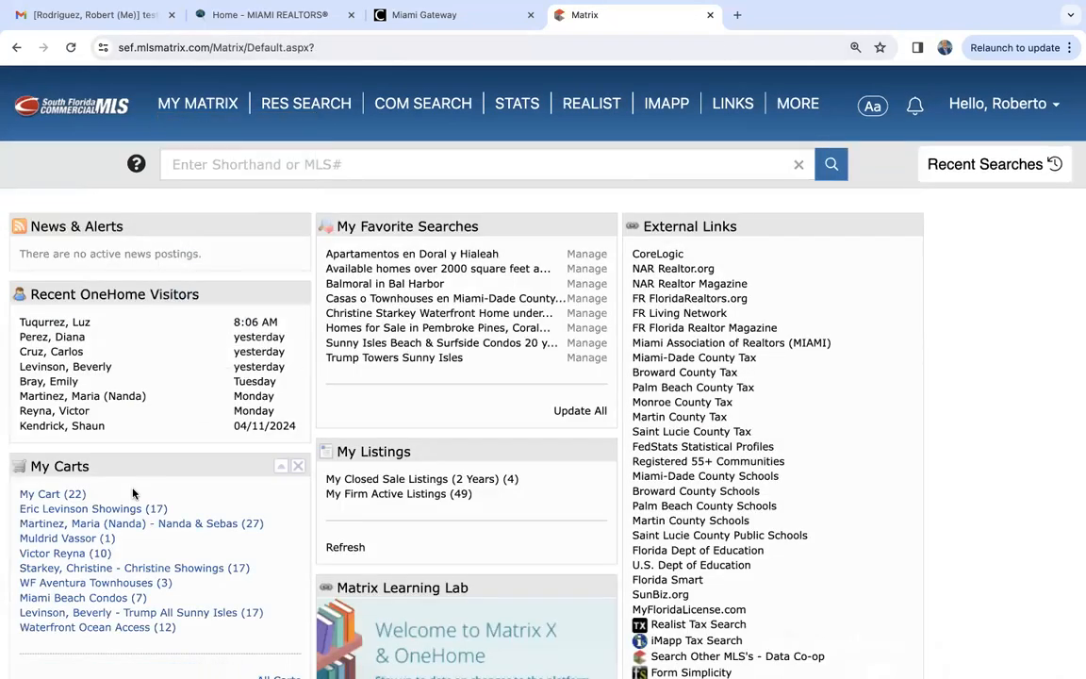
mouse_move(197, 106)
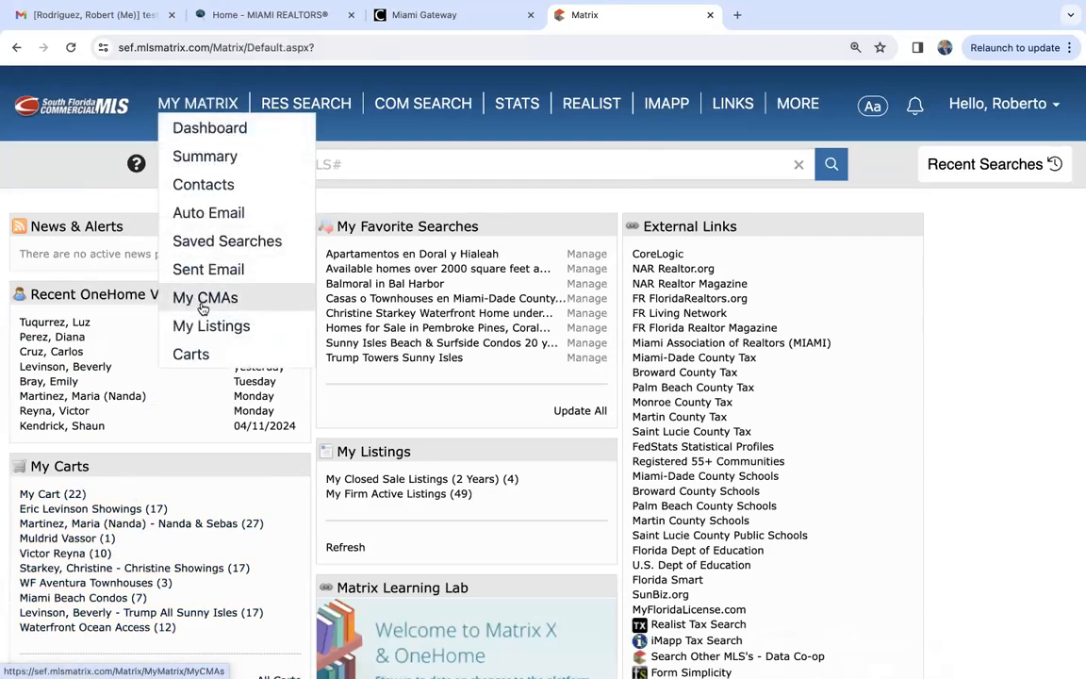
left_click(191, 355)
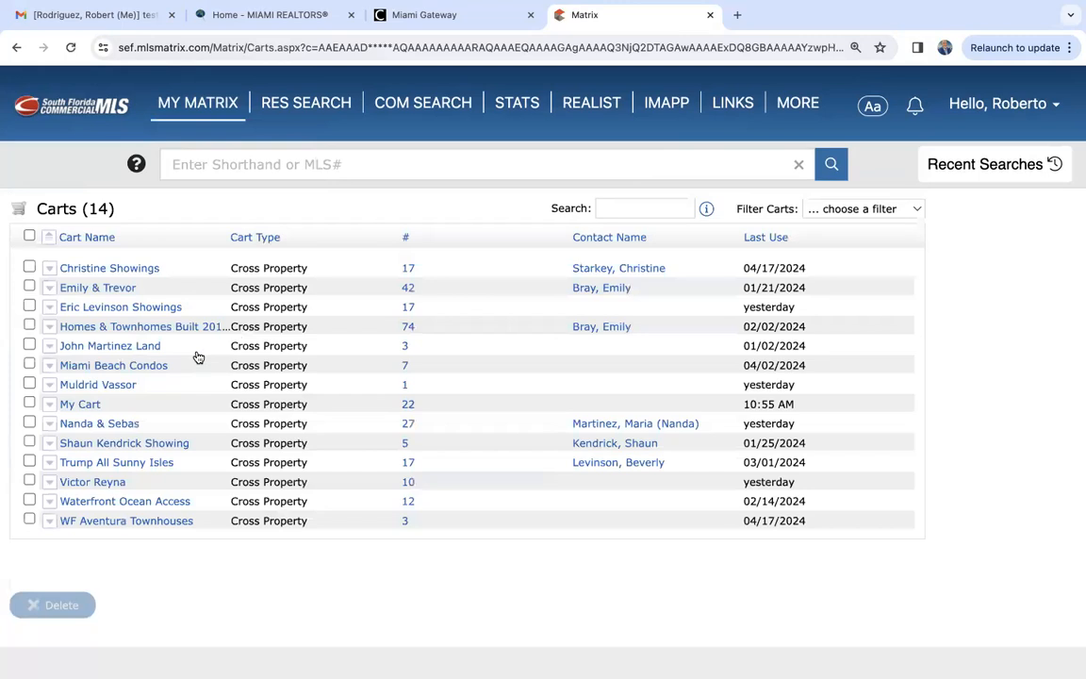
left_click(81, 405)
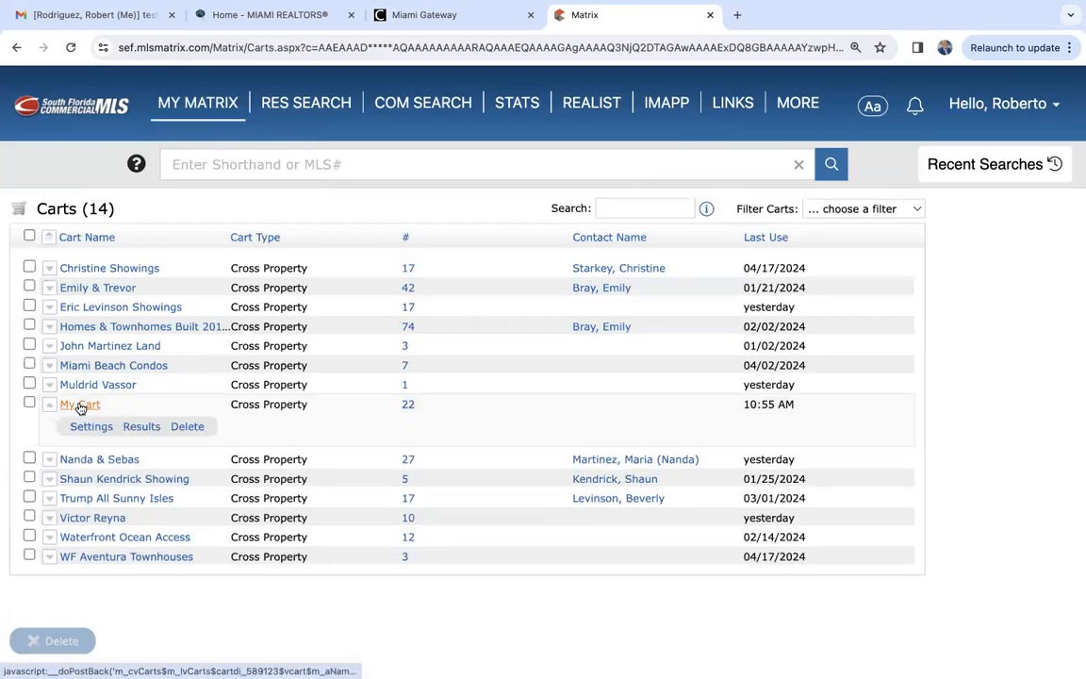
left_click(138, 429)
scroll(137, 430, "down", 2)
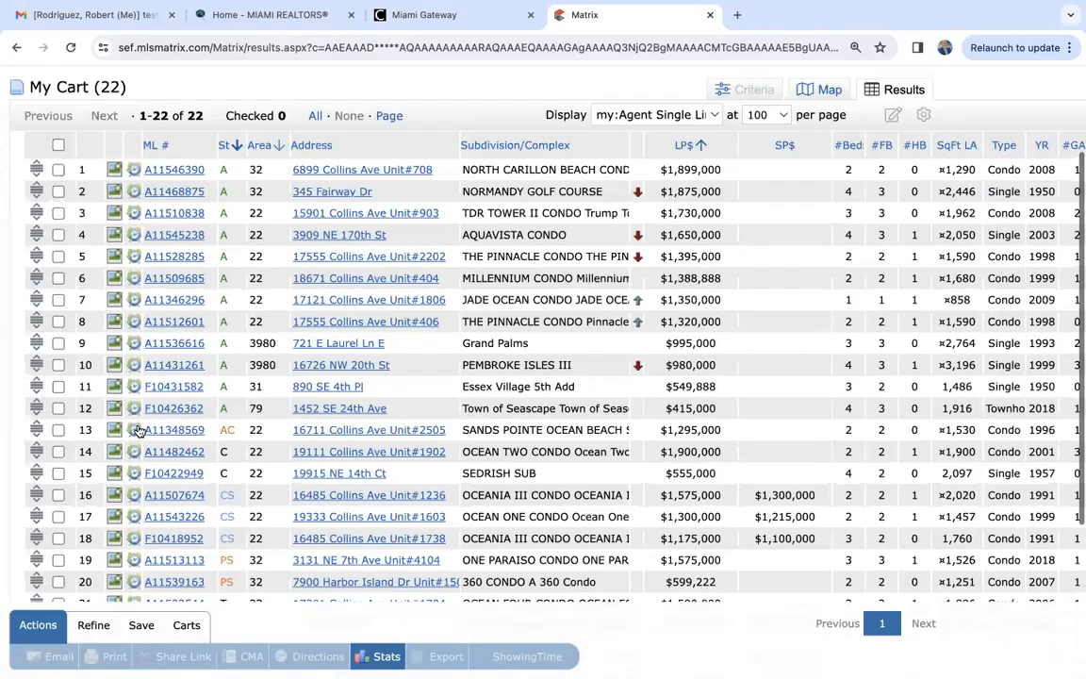
scroll(138, 430, "down", 1)
- Select the $995,000 and $980,000 listings in My Cart and remove them from the cart
left_click(57, 279)
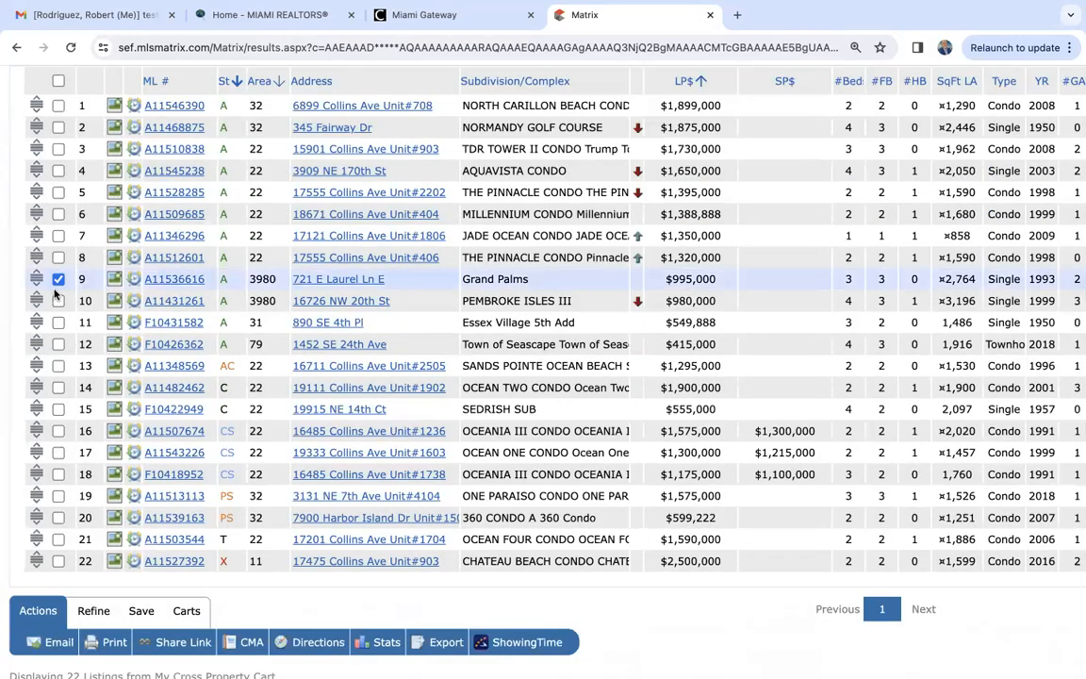
left_click(57, 301)
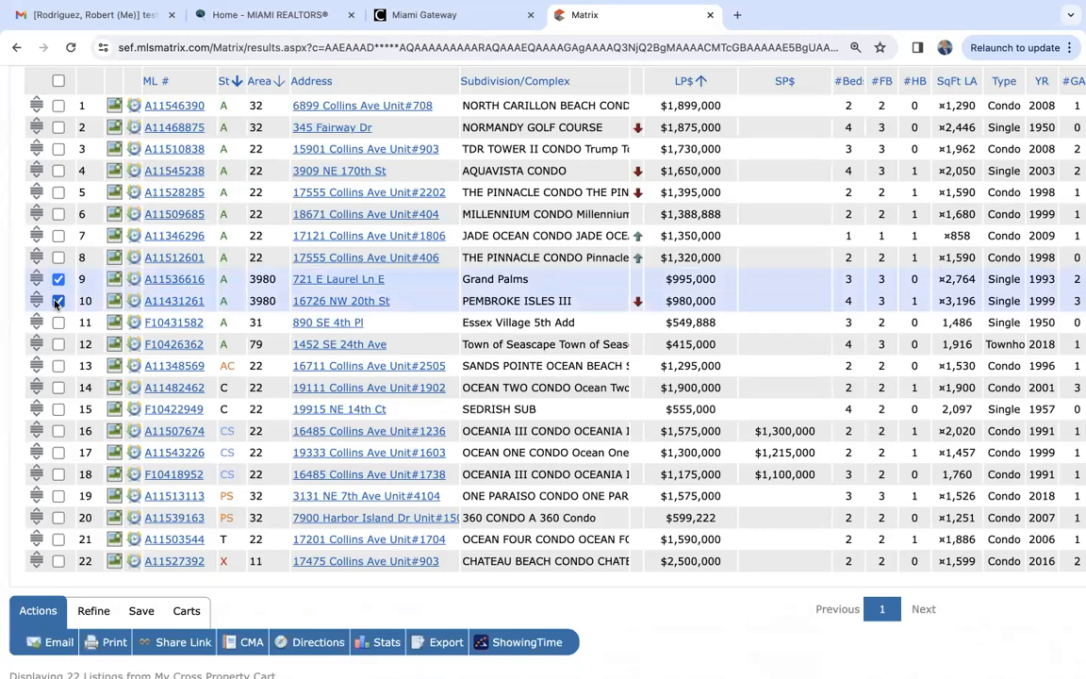
left_click(196, 613)
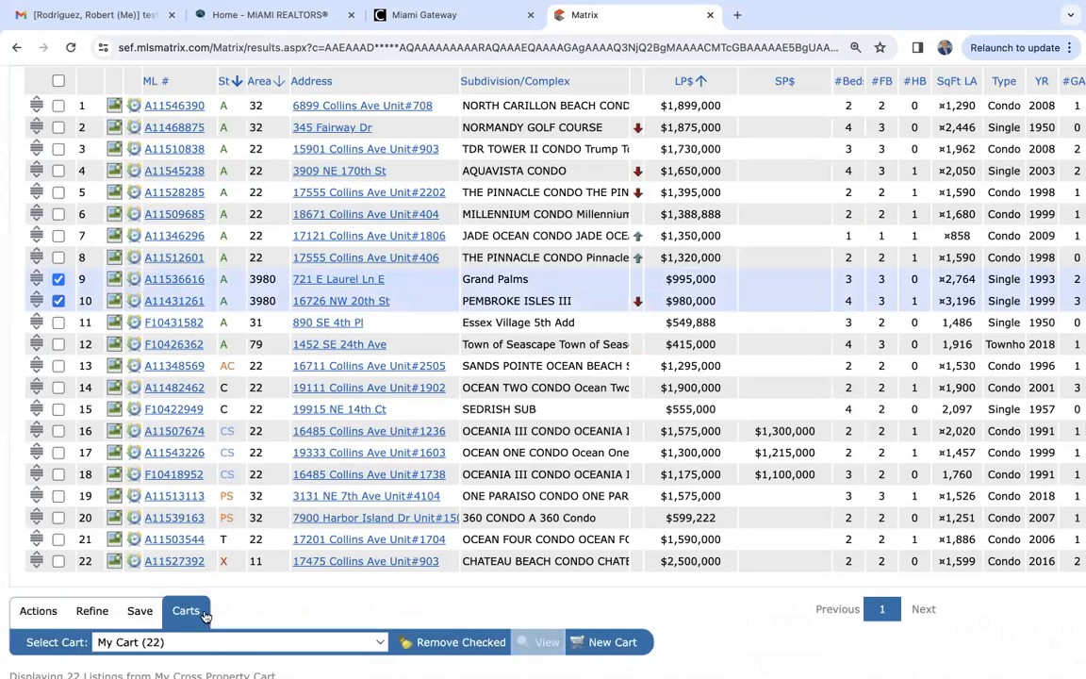
left_click(461, 643)
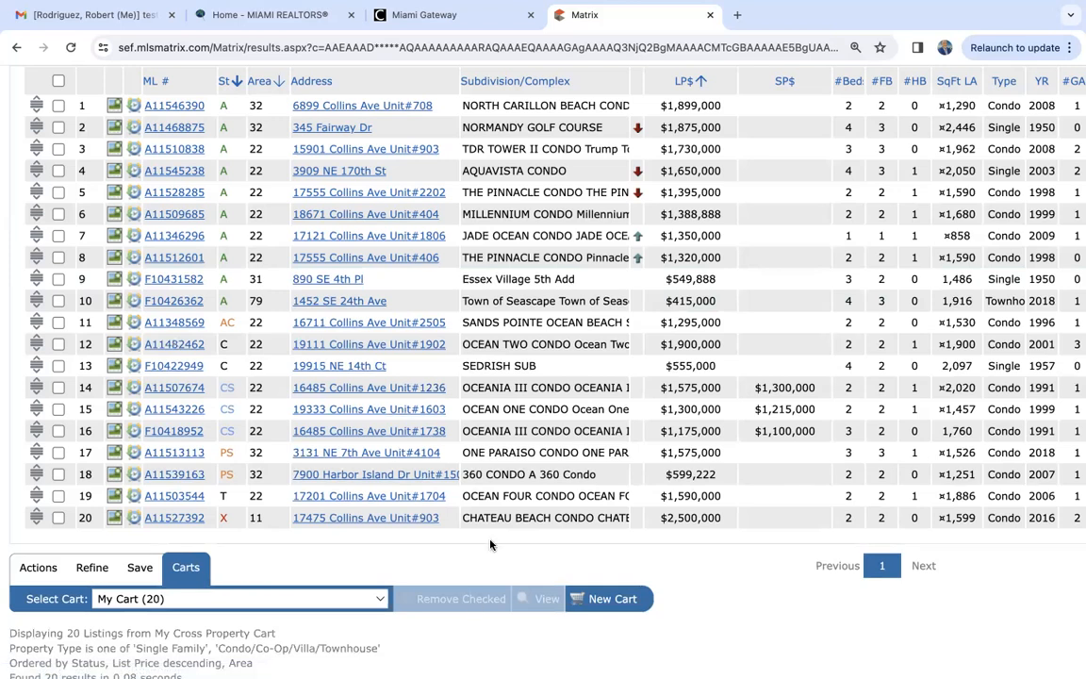
scroll(490, 545, "up", 2)
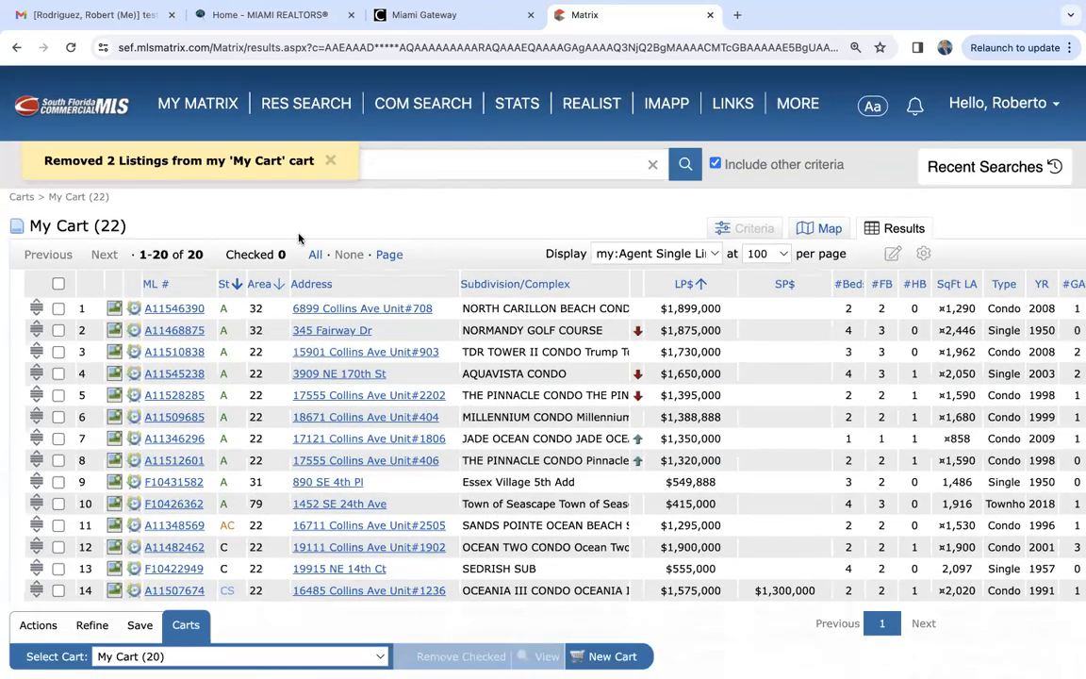
- Return to the My Matrix home page and reopen the 10:42 AM Single Family/Condo search from the recent searches
left_click(221, 106)
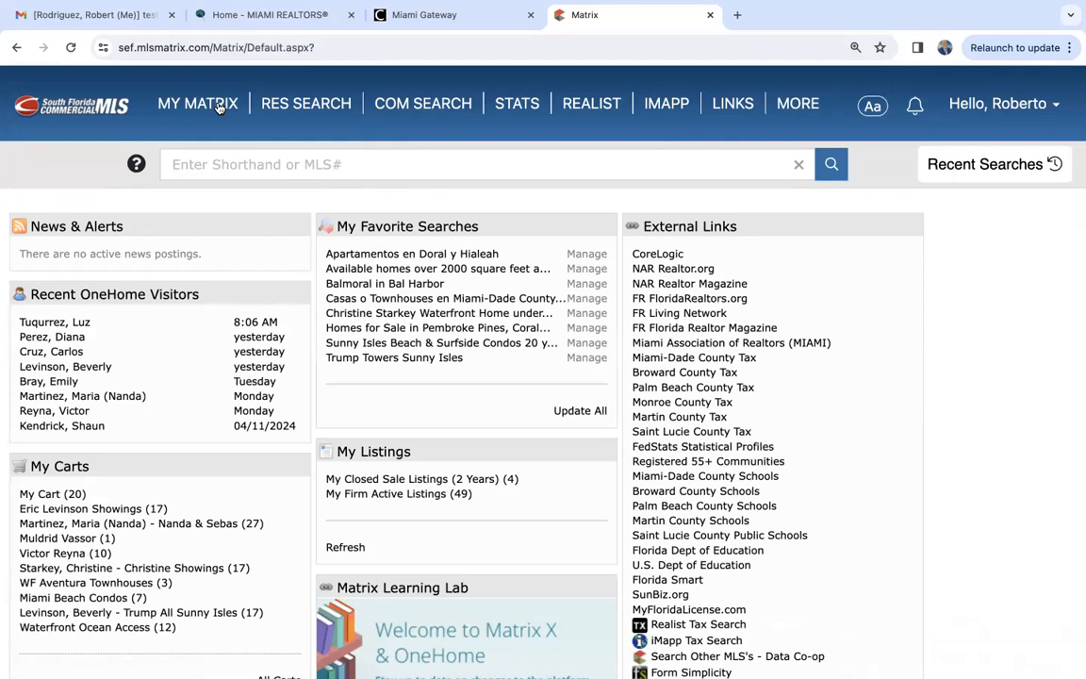
left_click(1005, 169)
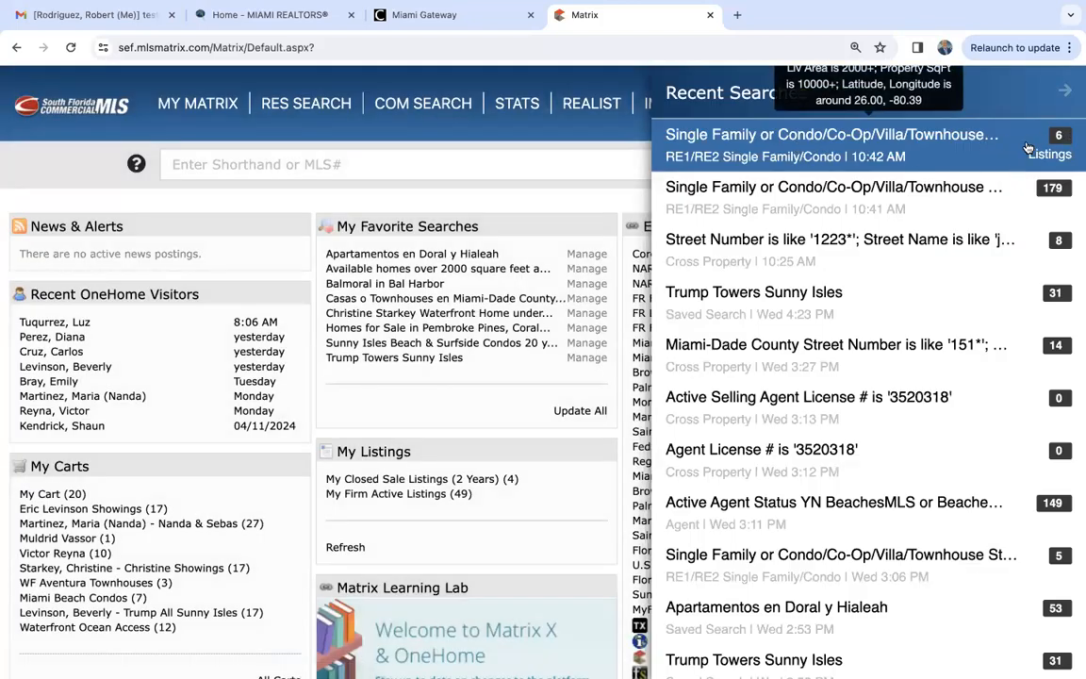
left_click(799, 134)
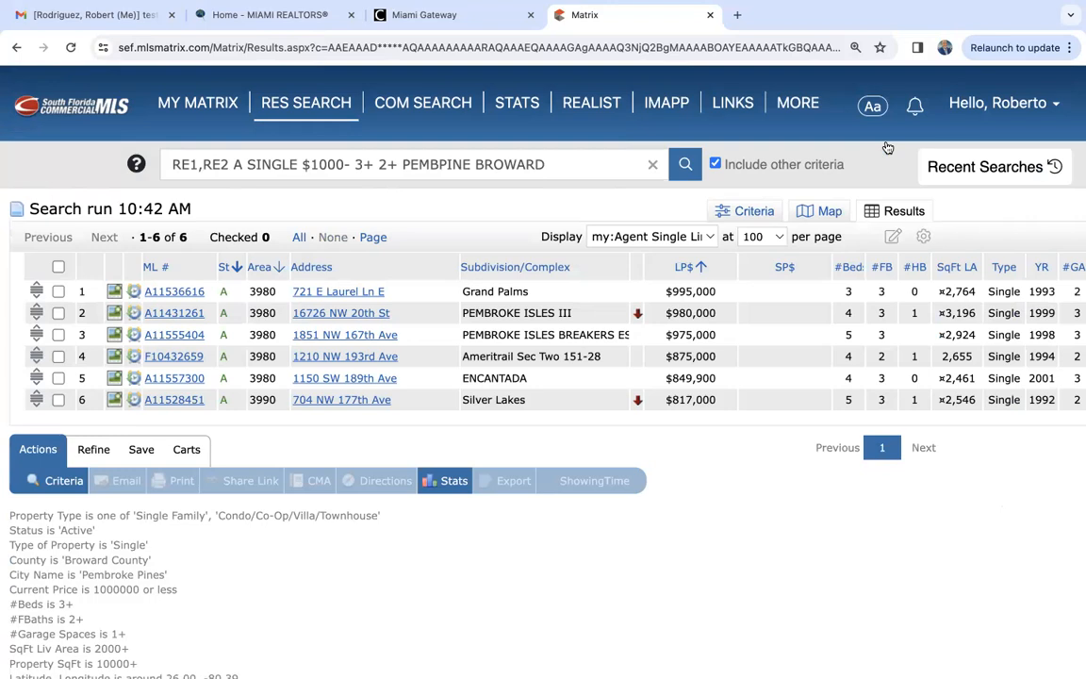
- Review the history of recent searches and close it
left_click(990, 167)
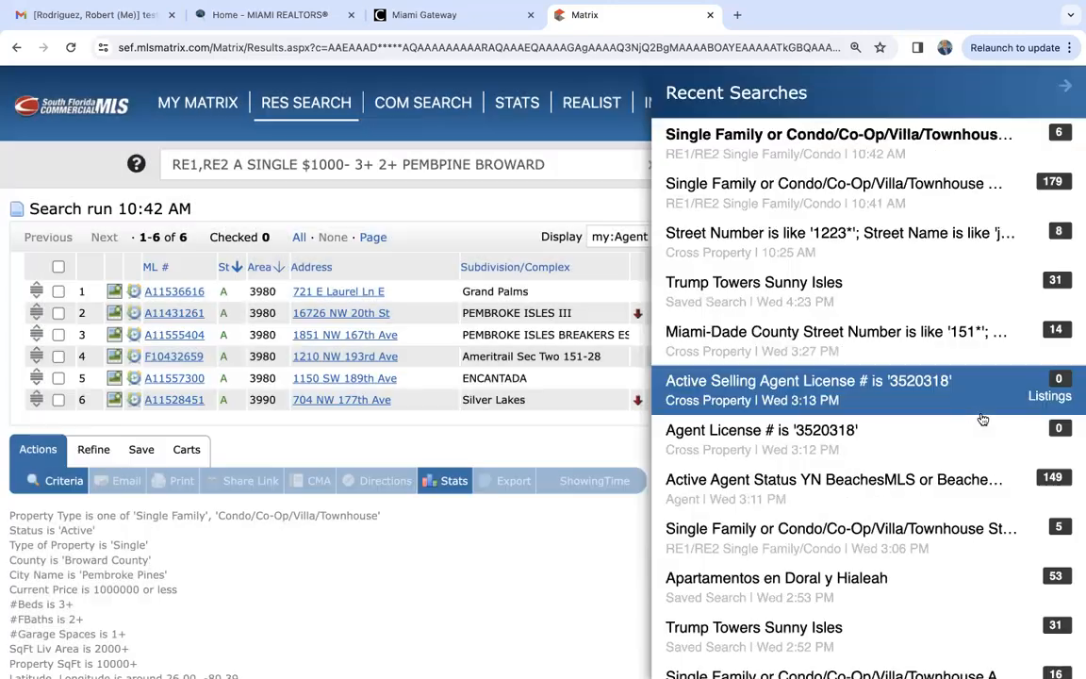
scroll(983, 418, "down", 3)
scroll(982, 419, "up", 3)
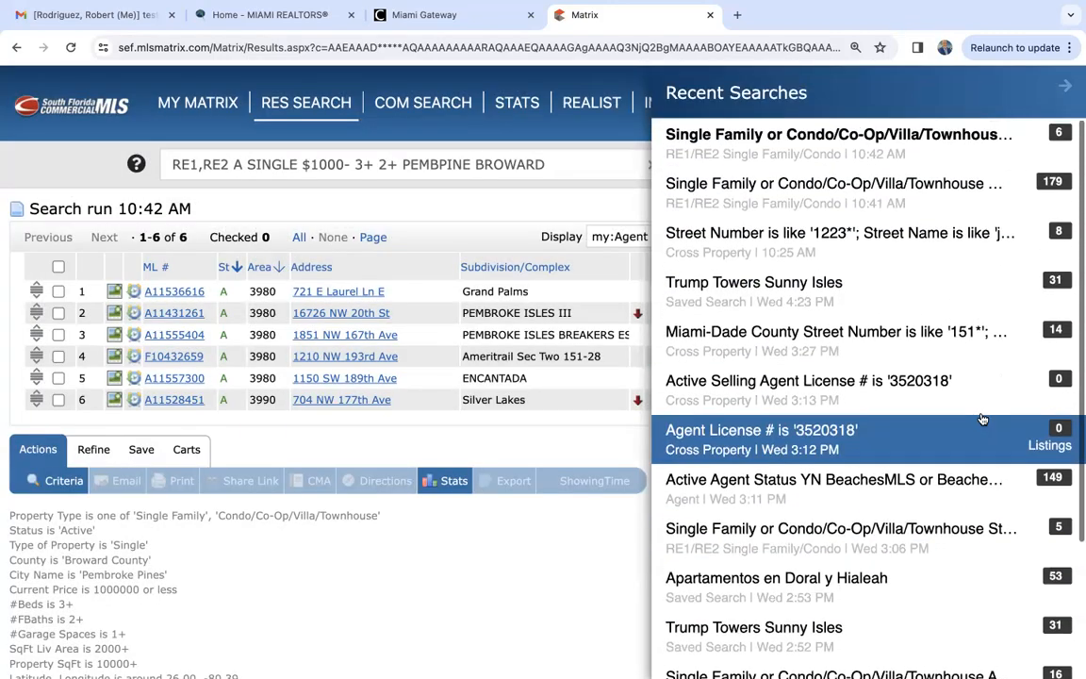
scroll(982, 419, "down", 4)
scroll(982, 418, "up", 4)
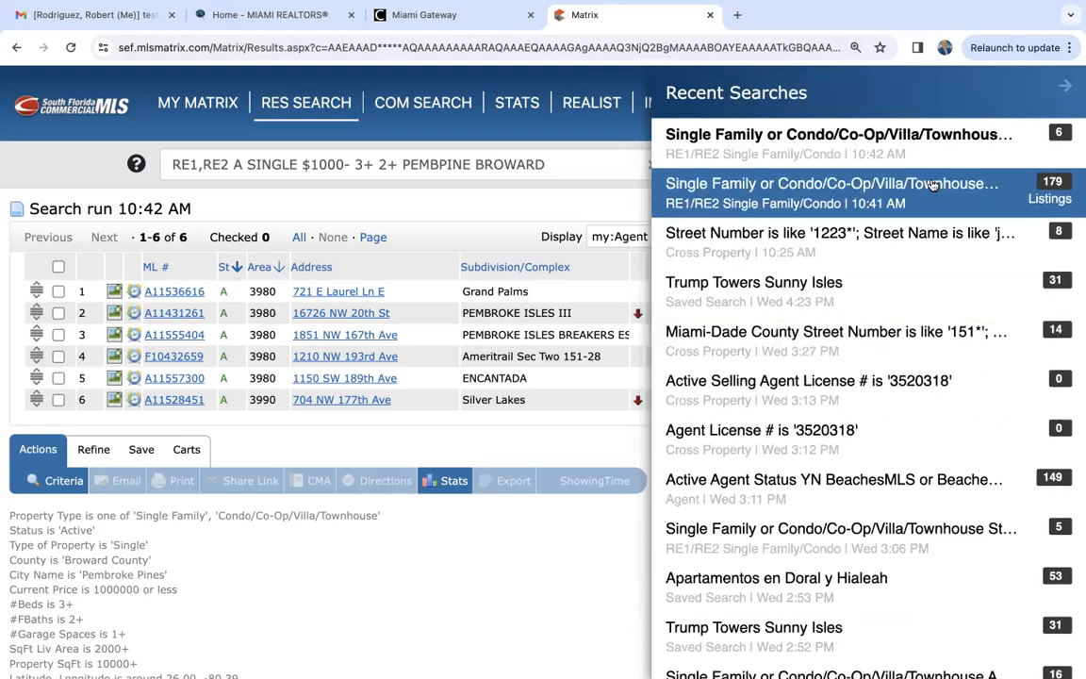
left_click(66, 158)
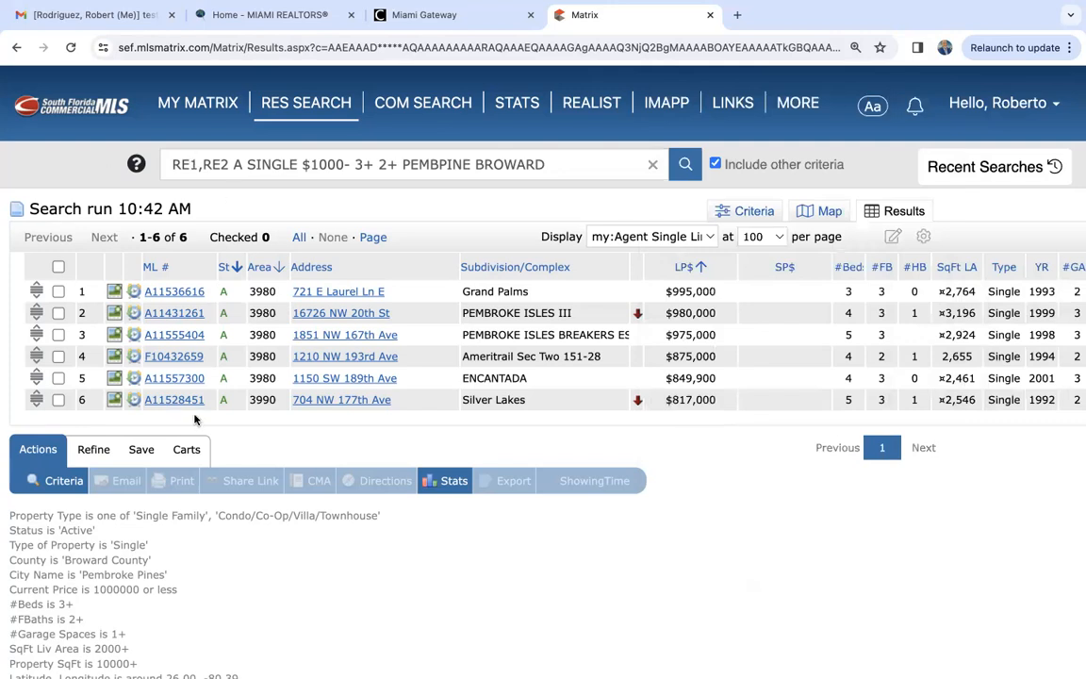
- Show the save options for the 10:42 AM search results
left_click(141, 451)
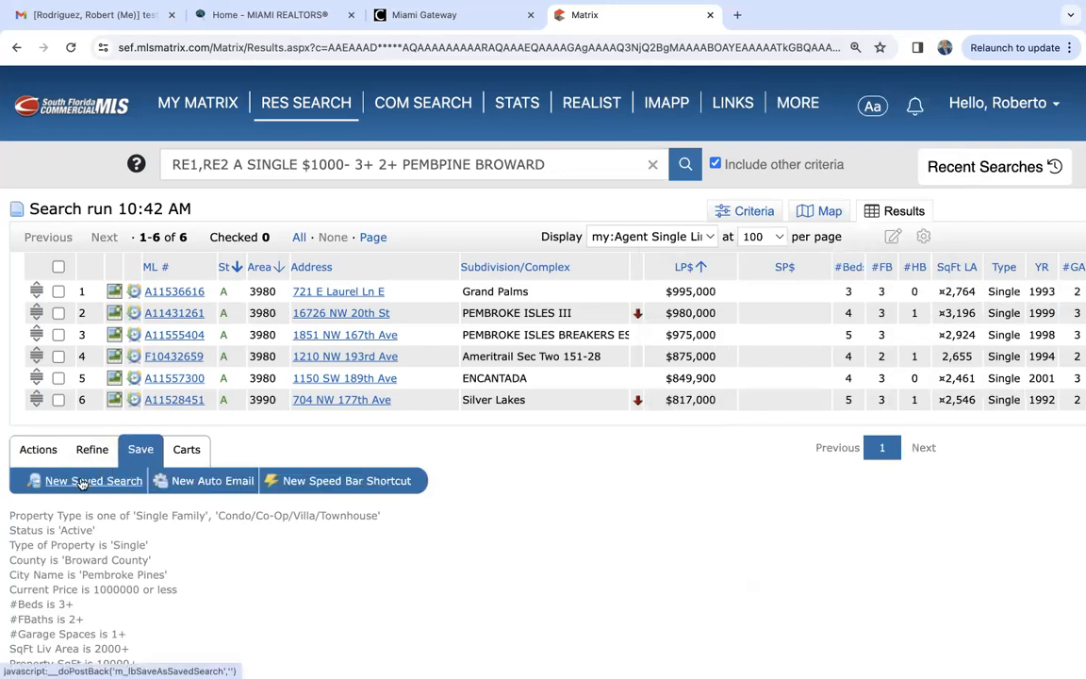
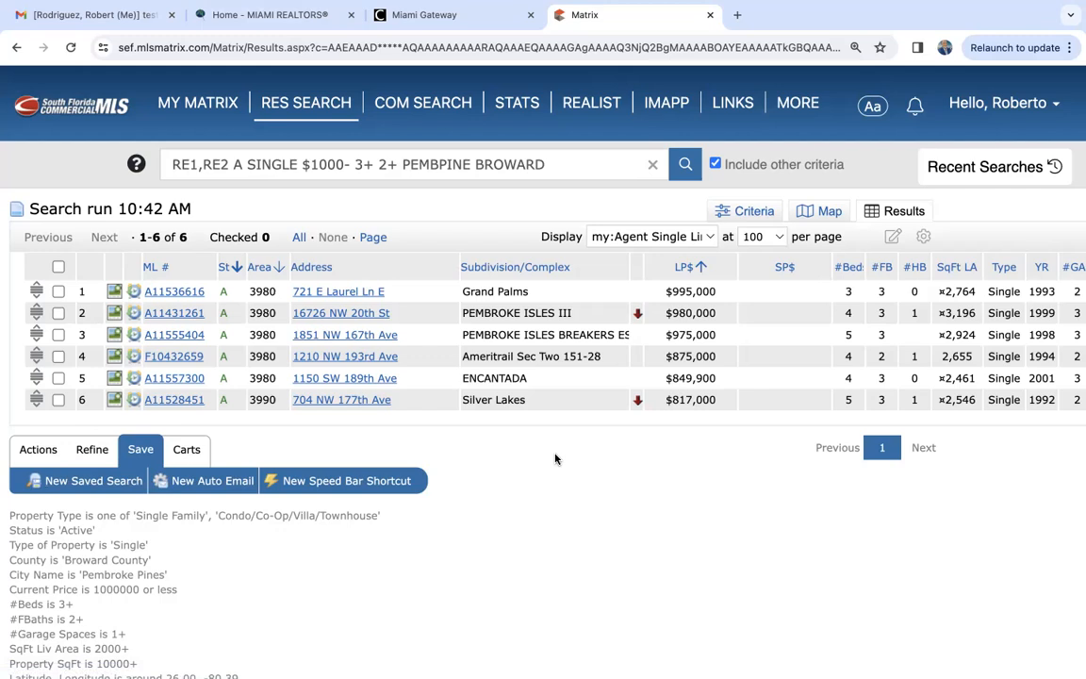
- Save the current search as a new saved search named "West Pines under 1m"
left_click(93, 481)
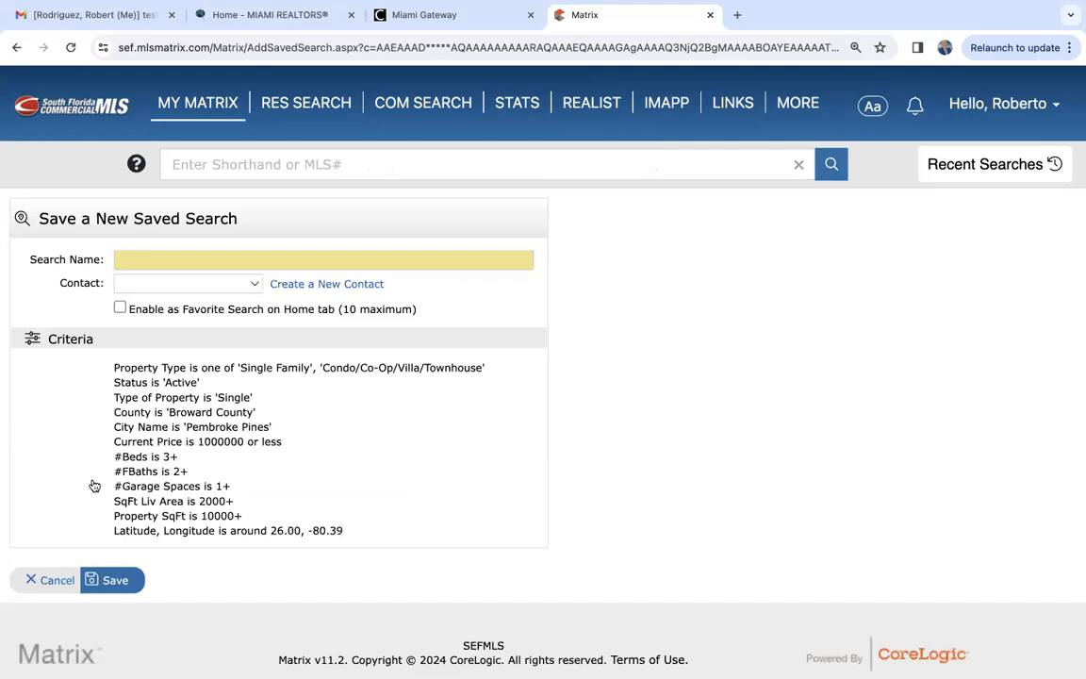
left_click(154, 257)
type("Wes")
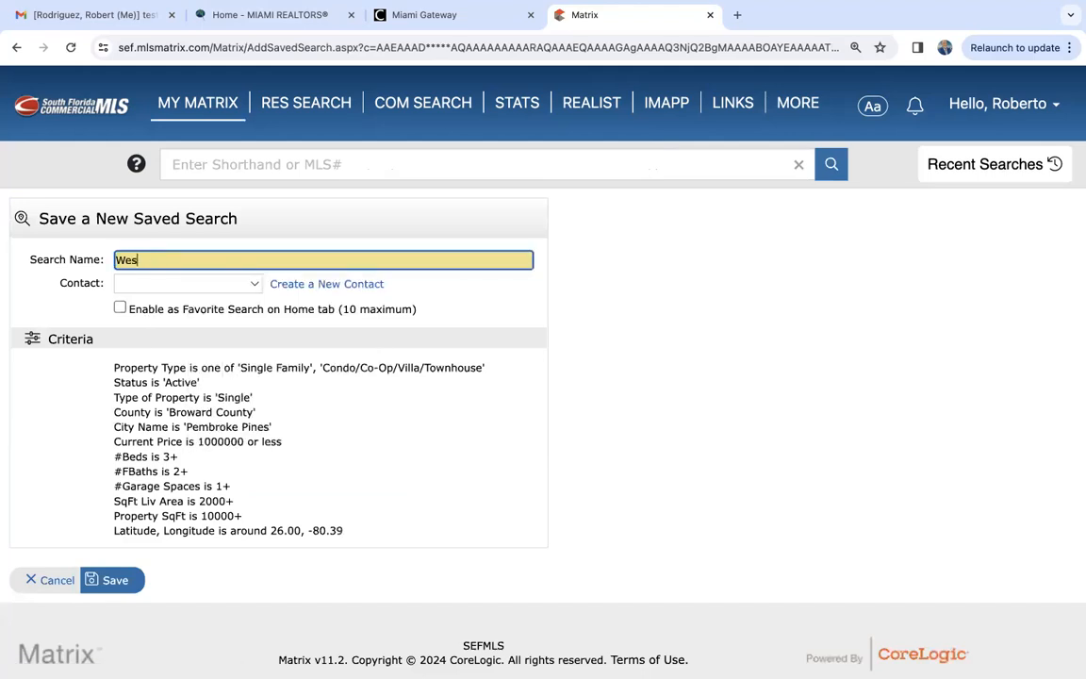
type("t Pines under 1m")
left_click(112, 582)
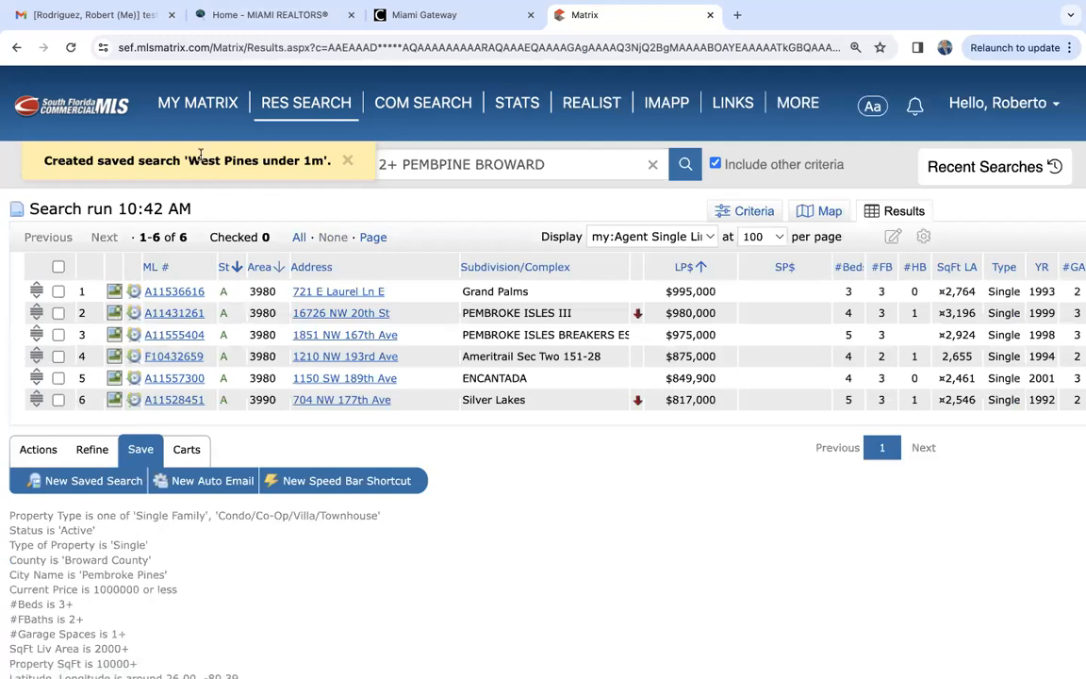
- Open the results of the "West Pines under 1m" search from the saved searches list
mouse_move(189, 104)
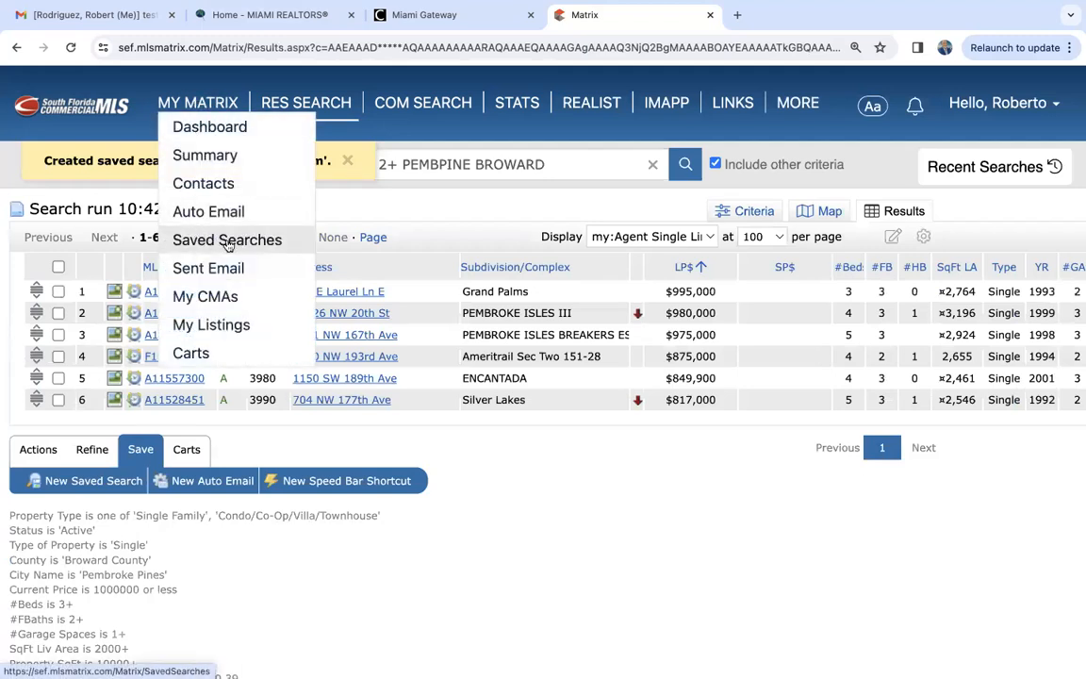
left_click(226, 242)
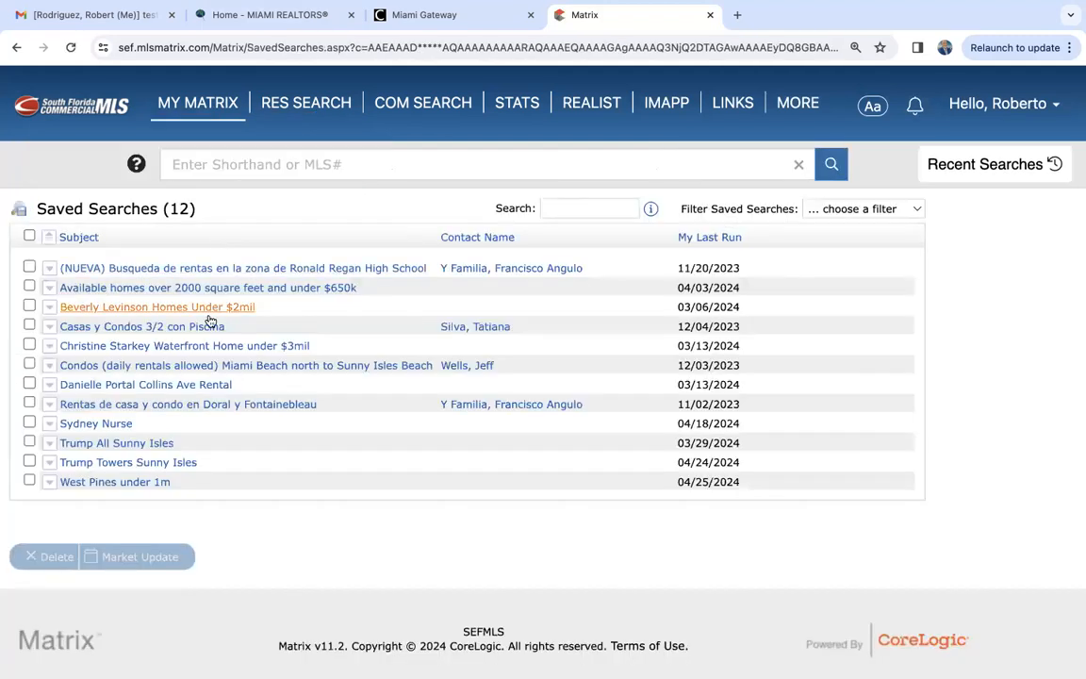
left_click(129, 483)
left_click(189, 506)
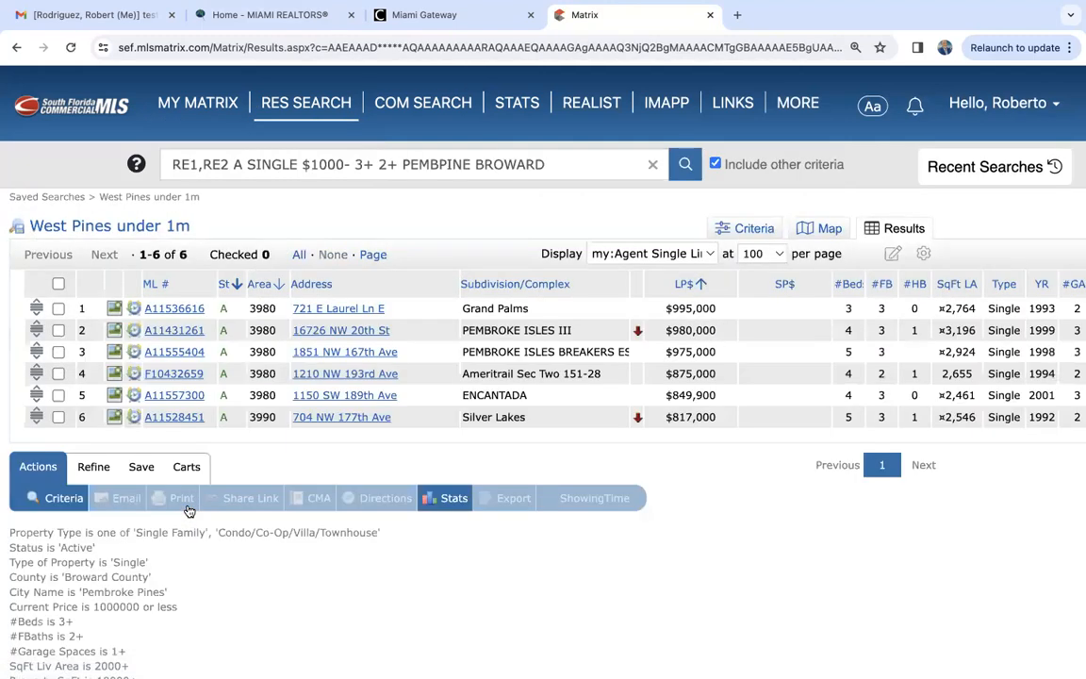
- Start a new auto email from these results and choose the agent's own "(Me)" contact as recipient
left_click(141, 467)
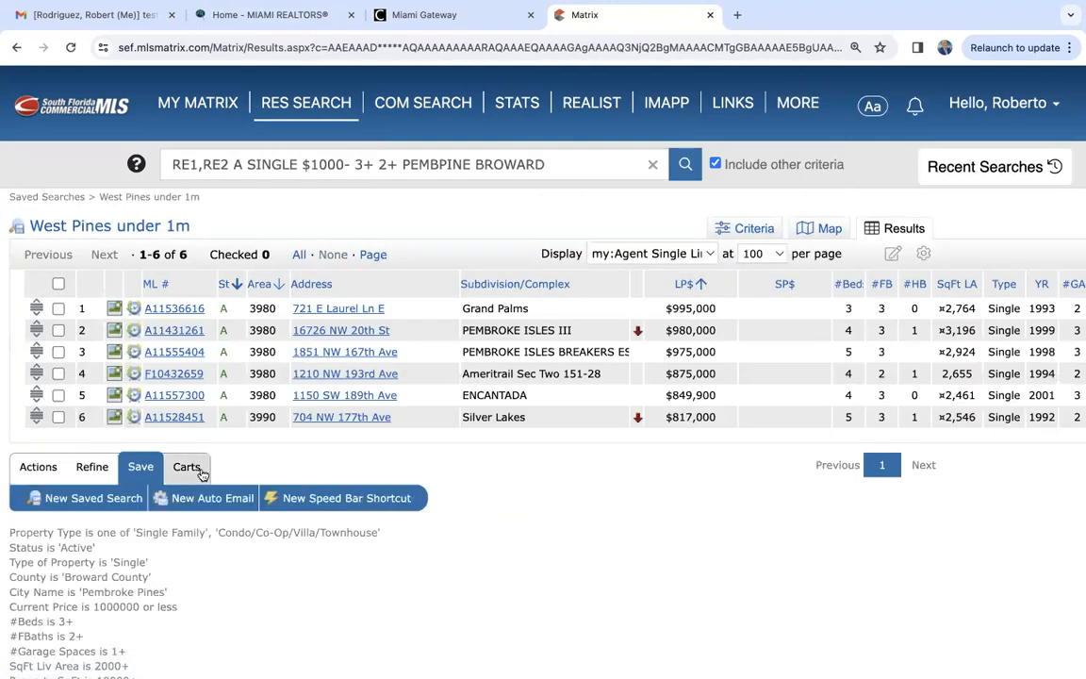
left_click(206, 498)
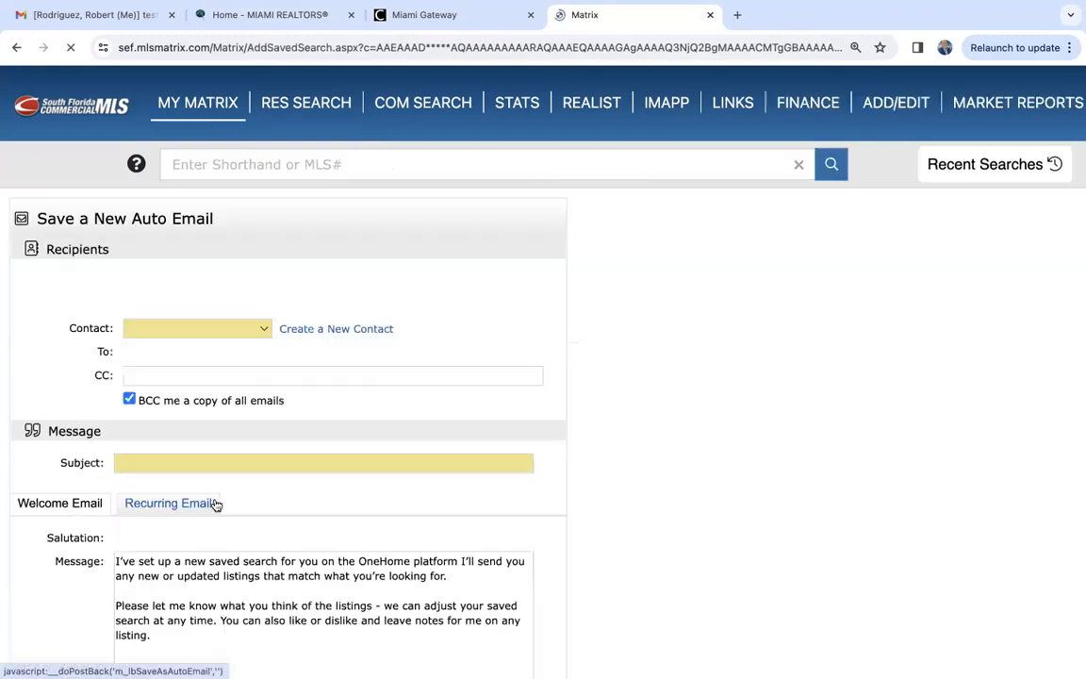
left_click(259, 328)
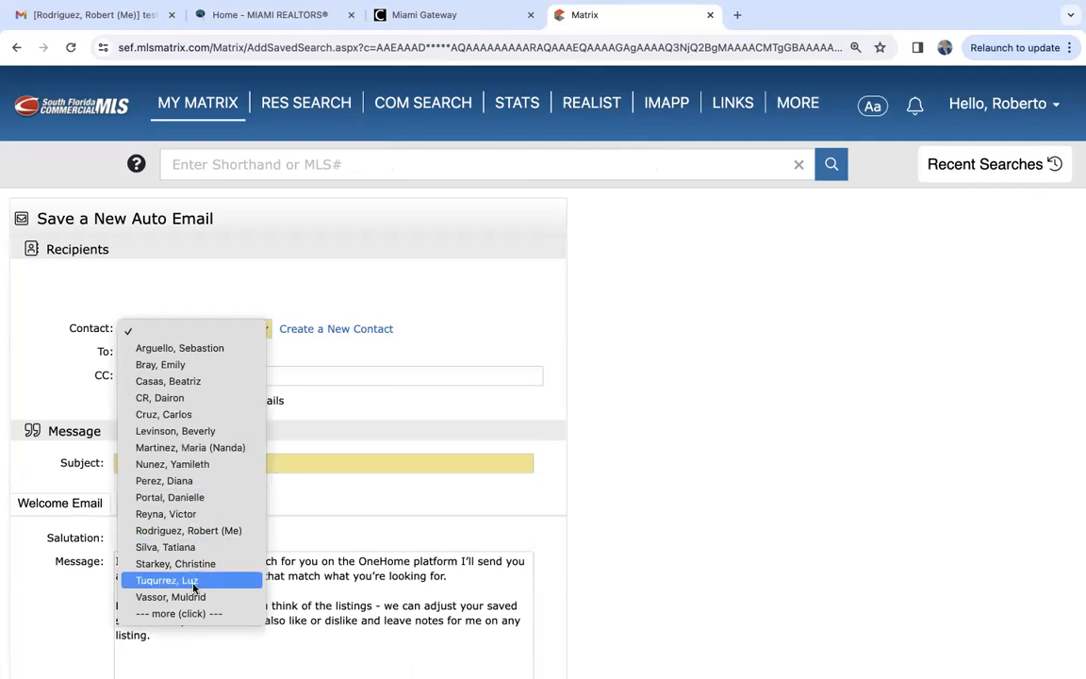
left_click(214, 529)
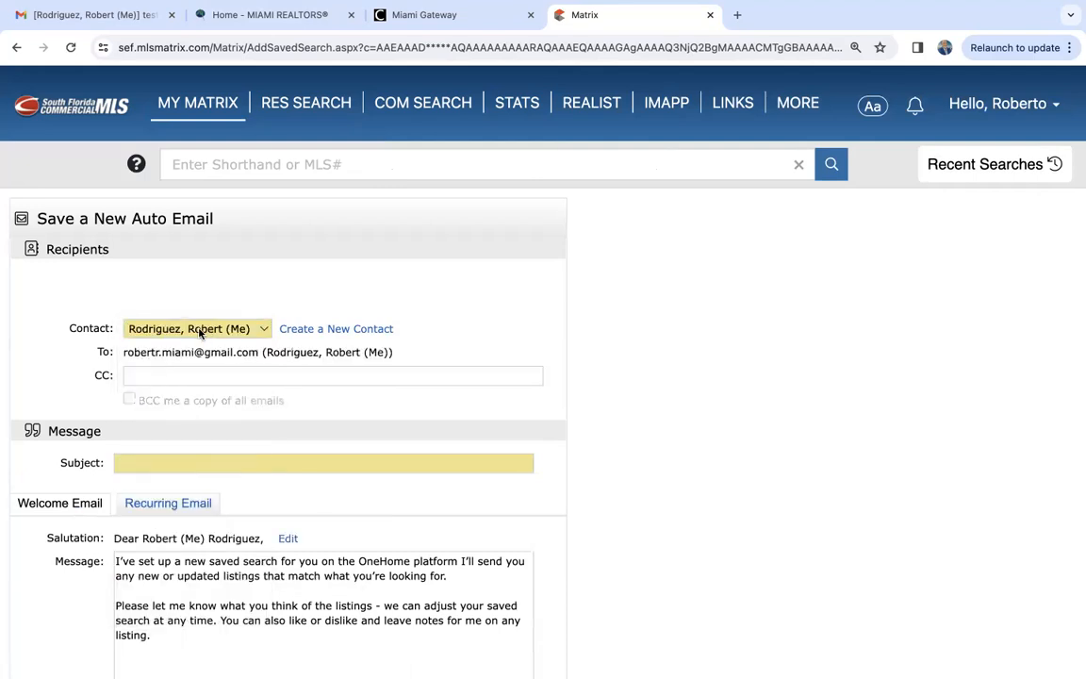
- Enter "west pines under 1m" as the auto email's subject
left_click(186, 466)
type("wes")
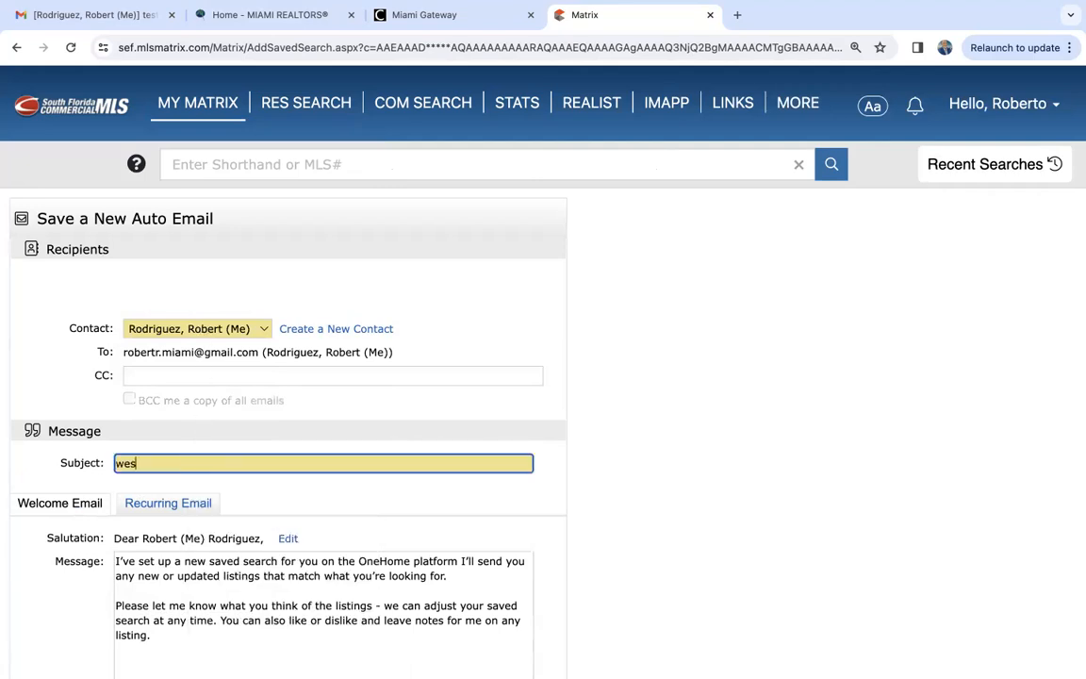
type("t pines under 1m")
left_click(628, 524)
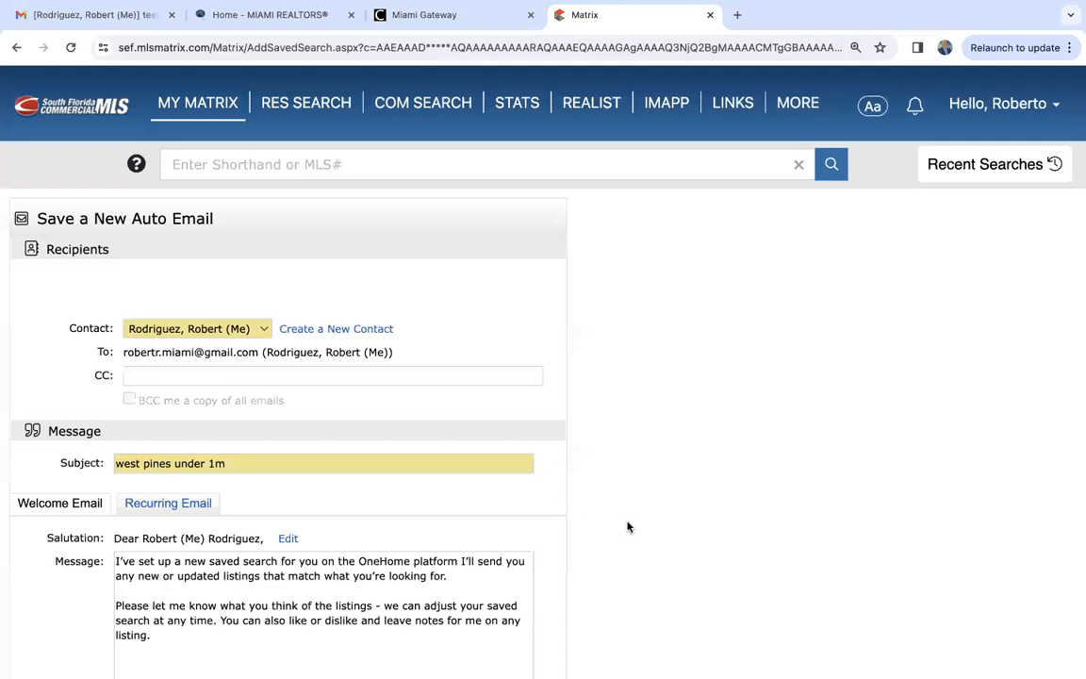
- Review the auto email's welcome message and signature, and check the available languages while keeping English
scroll(628, 523, "down", 5)
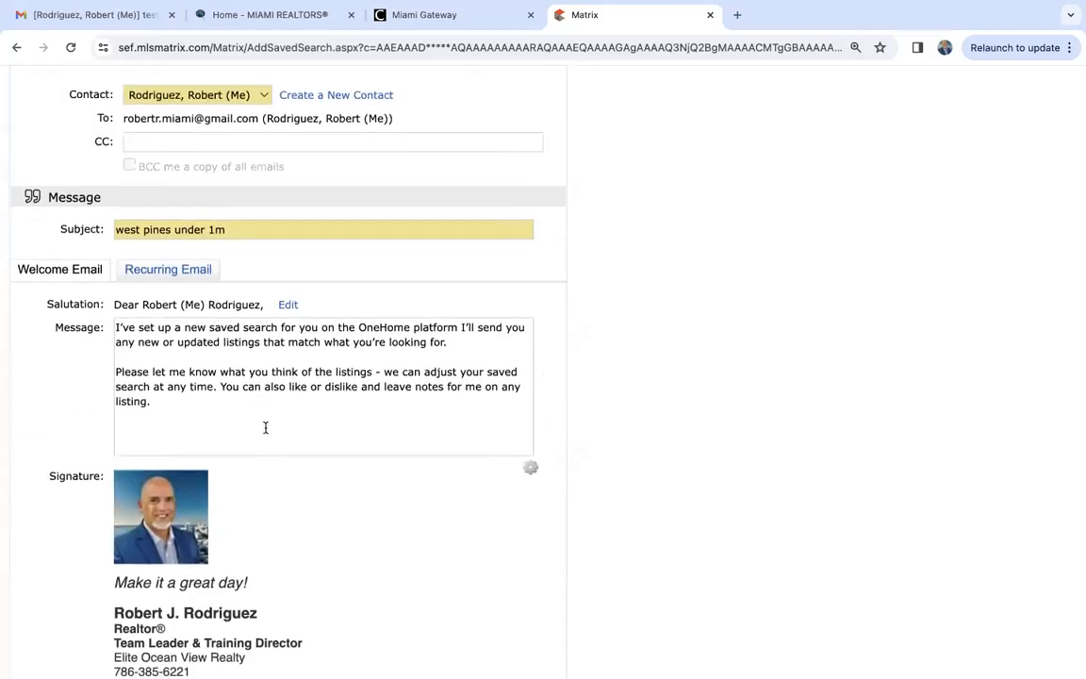
scroll(267, 453, "down", 1)
scroll(267, 454, "down", 2)
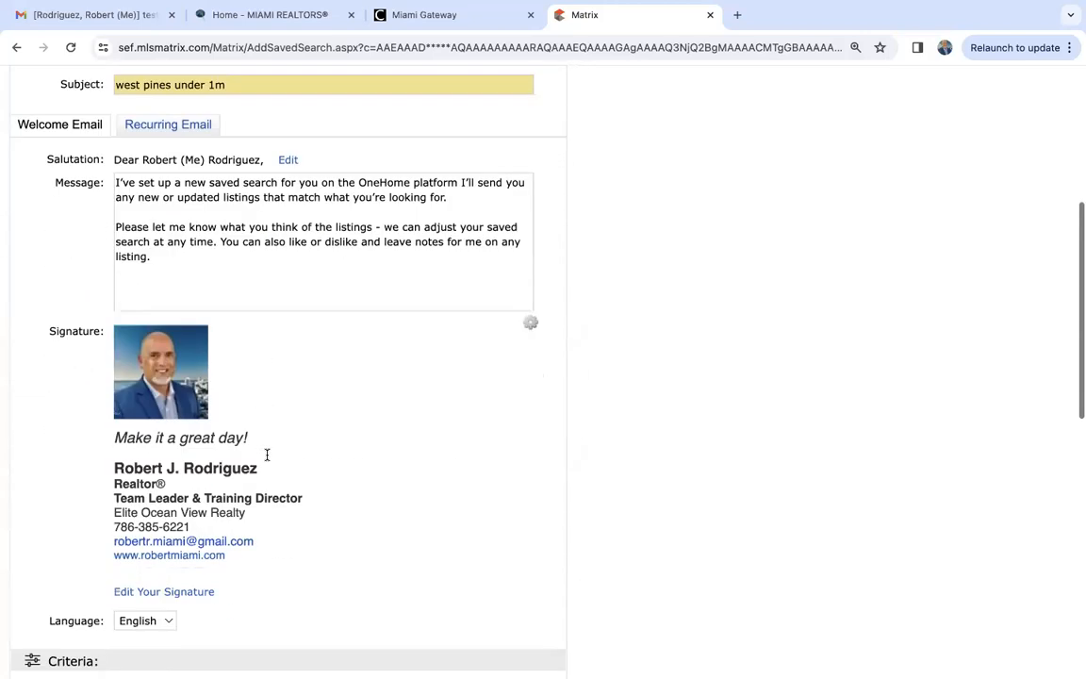
scroll(267, 455, "down", 2)
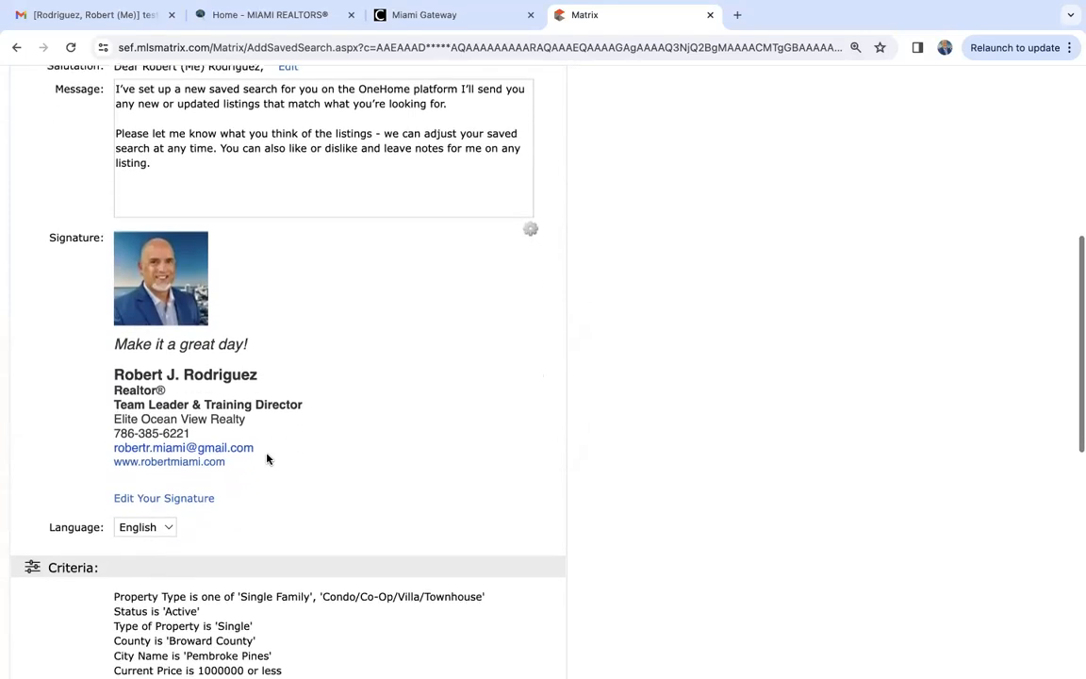
scroll(245, 483, "down", 2)
left_click(143, 440)
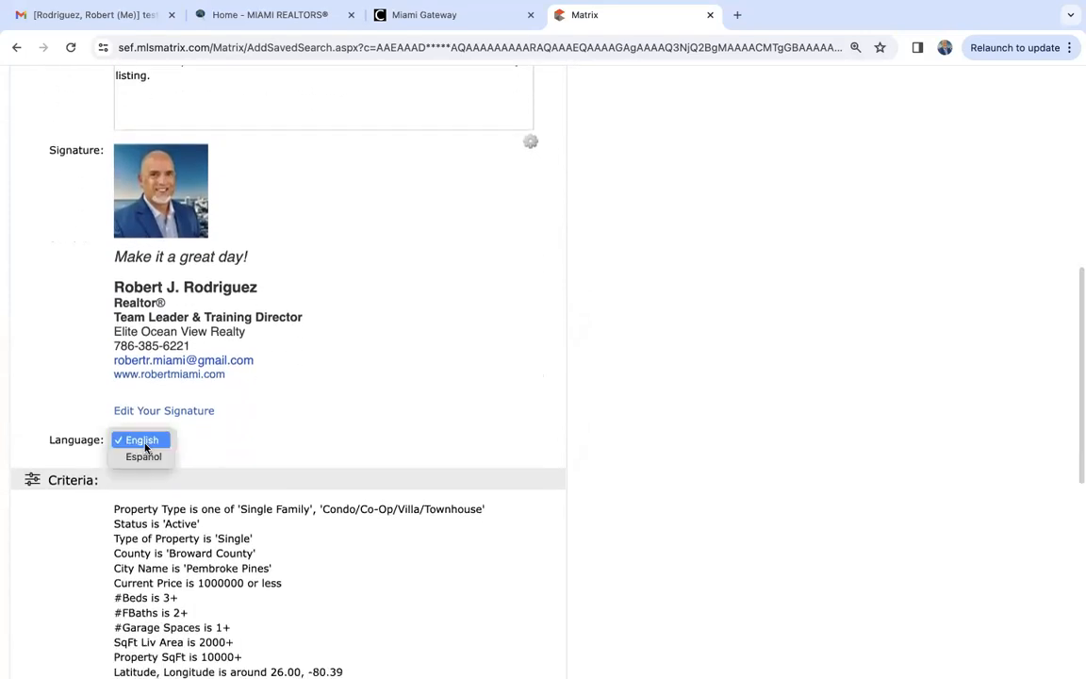
left_click(250, 429)
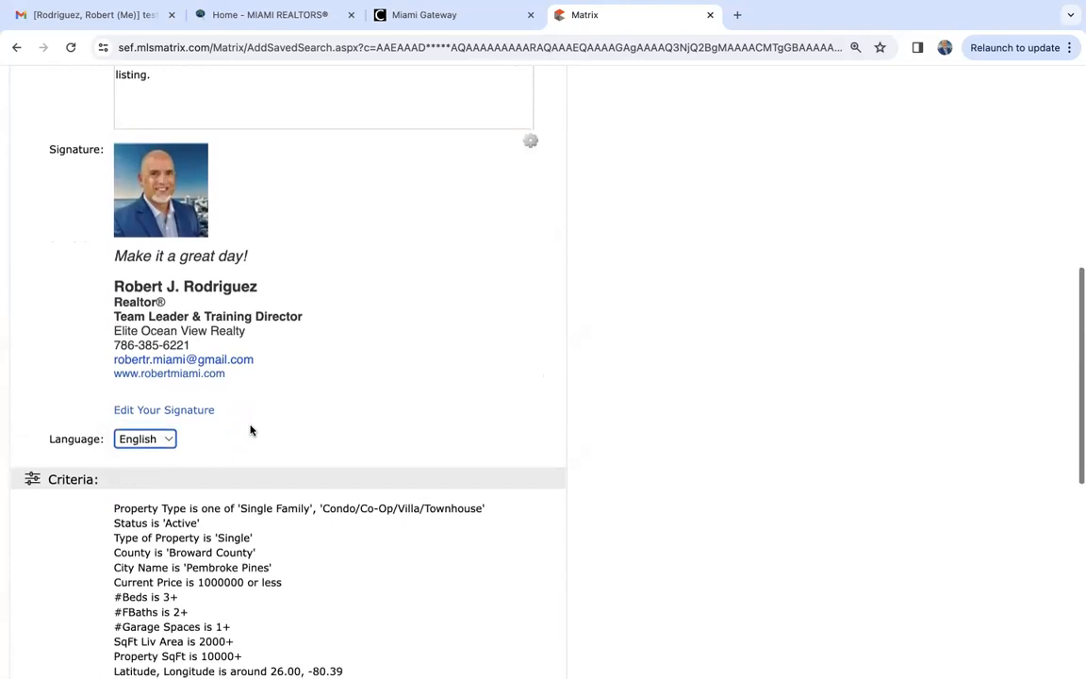
- Try out the auto email's schedule options, including a daily schedule limited to Wednesday AM
scroll(250, 429, "down", 10)
scroll(250, 429, "down", 1)
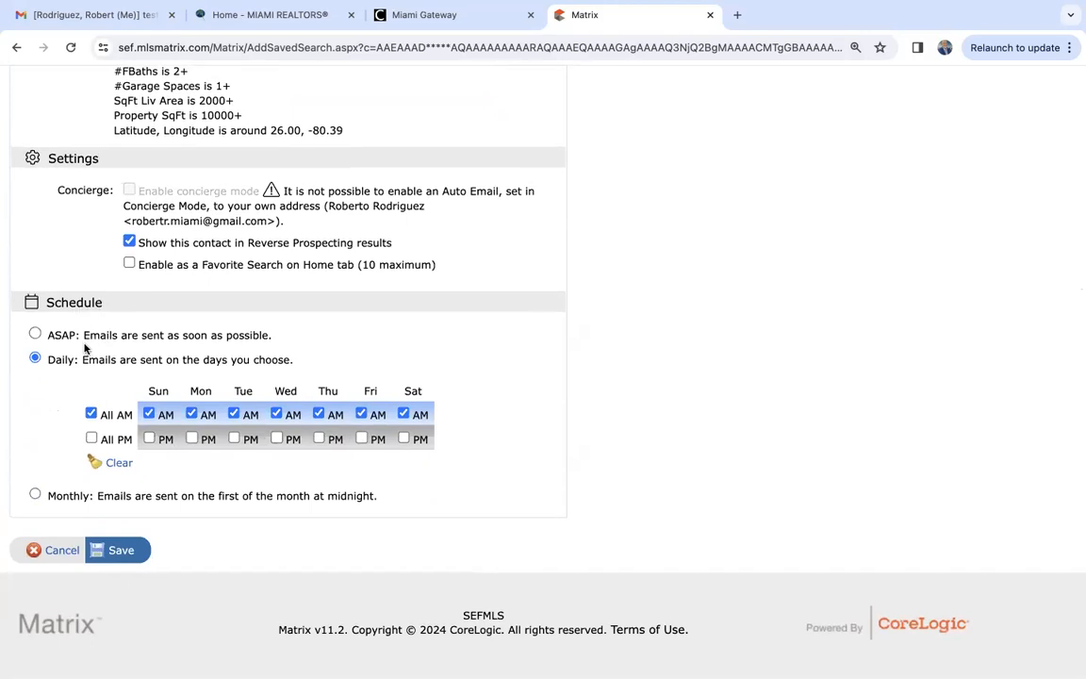
left_click(36, 334)
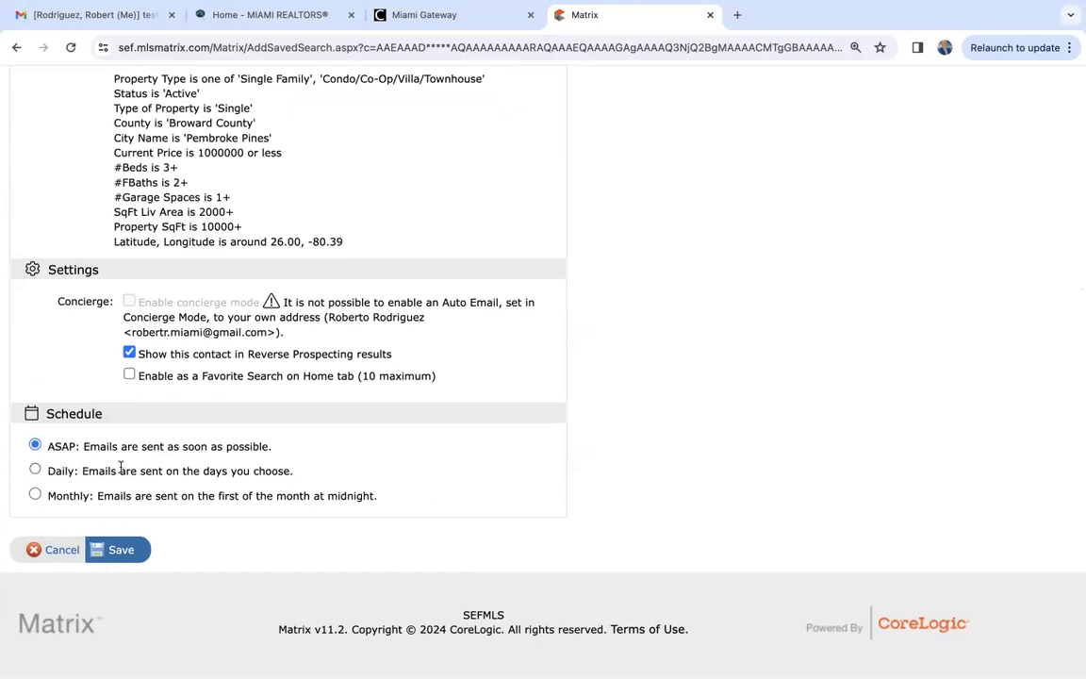
left_click(35, 470)
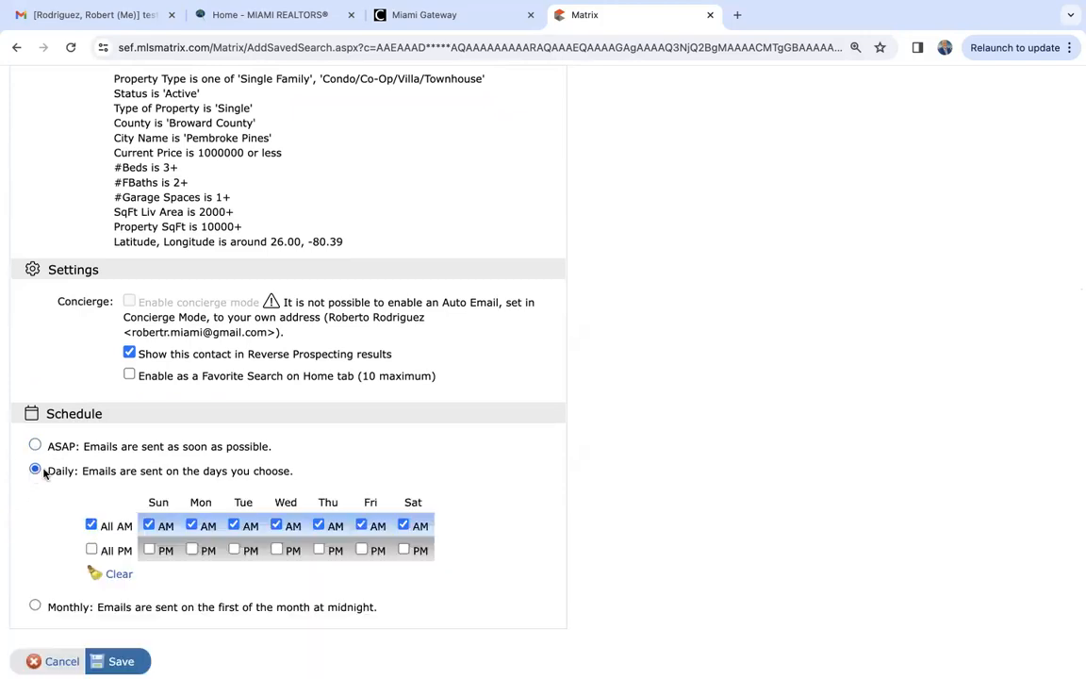
scroll(90, 524, "down", 2)
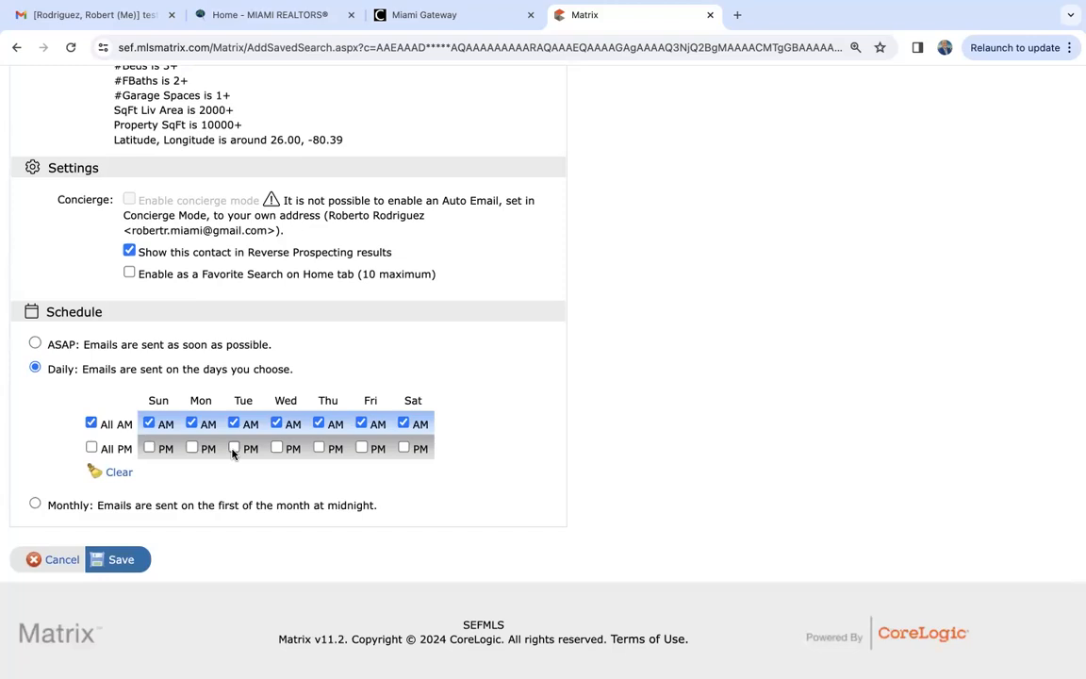
left_click(35, 504)
left_click(90, 422)
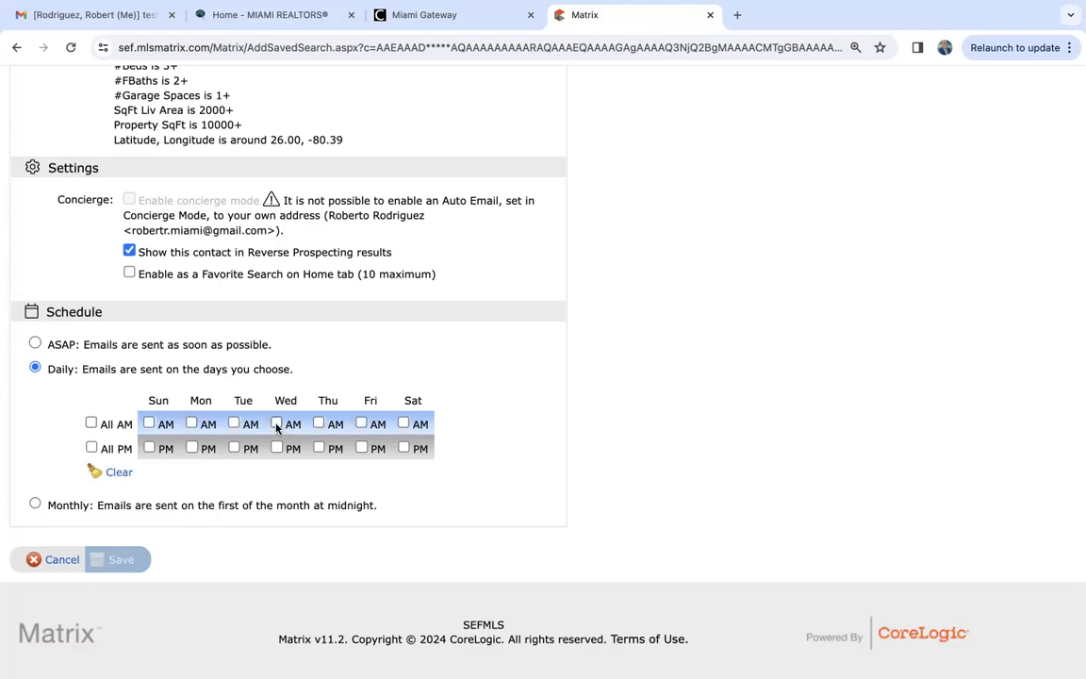
left_click(276, 424)
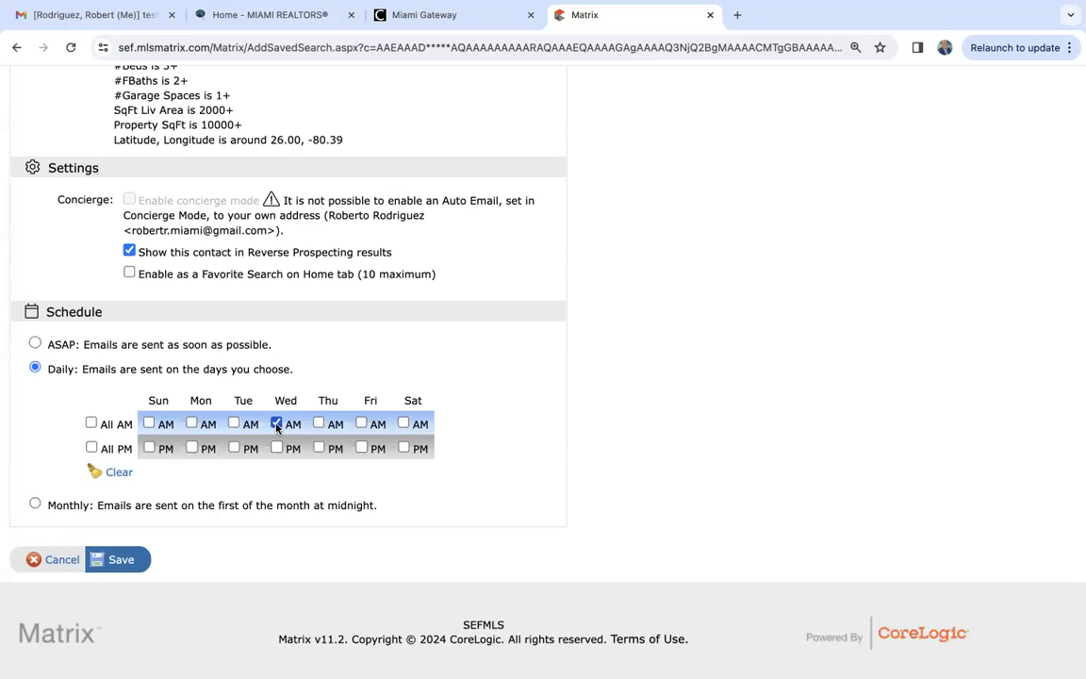
- Set the auto email's schedule to ASAP and save the auto email
left_click(35, 344)
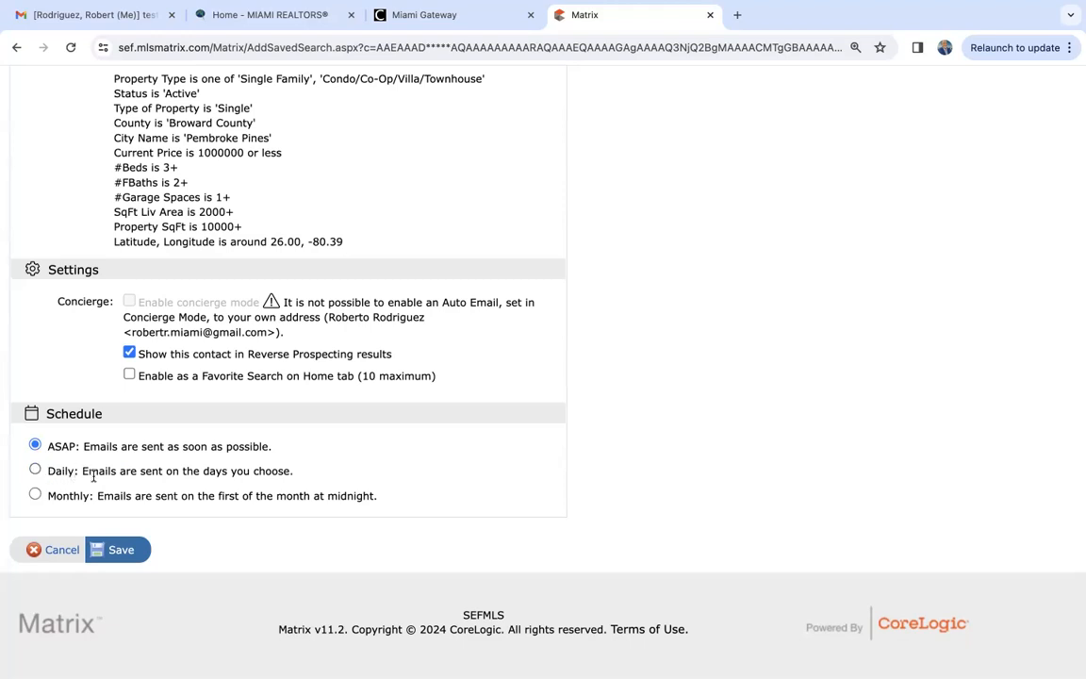
left_click(118, 552)
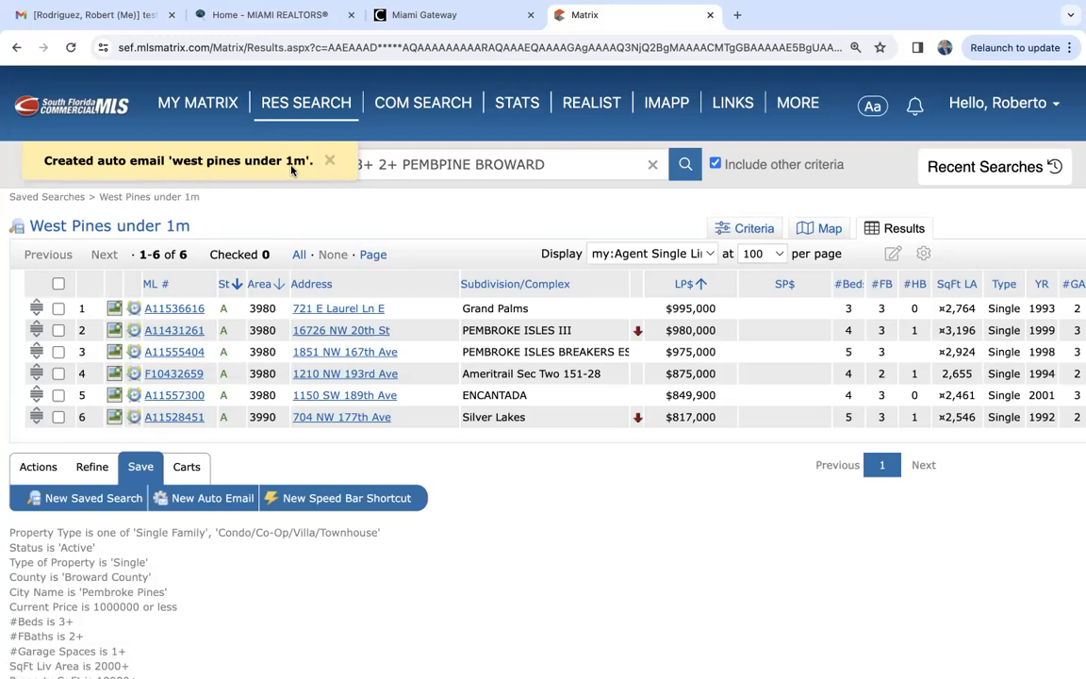
- Check the status of Cape Coral Lots in the auto emails list and expand the "west pines under 1m" entry
mouse_move(213, 104)
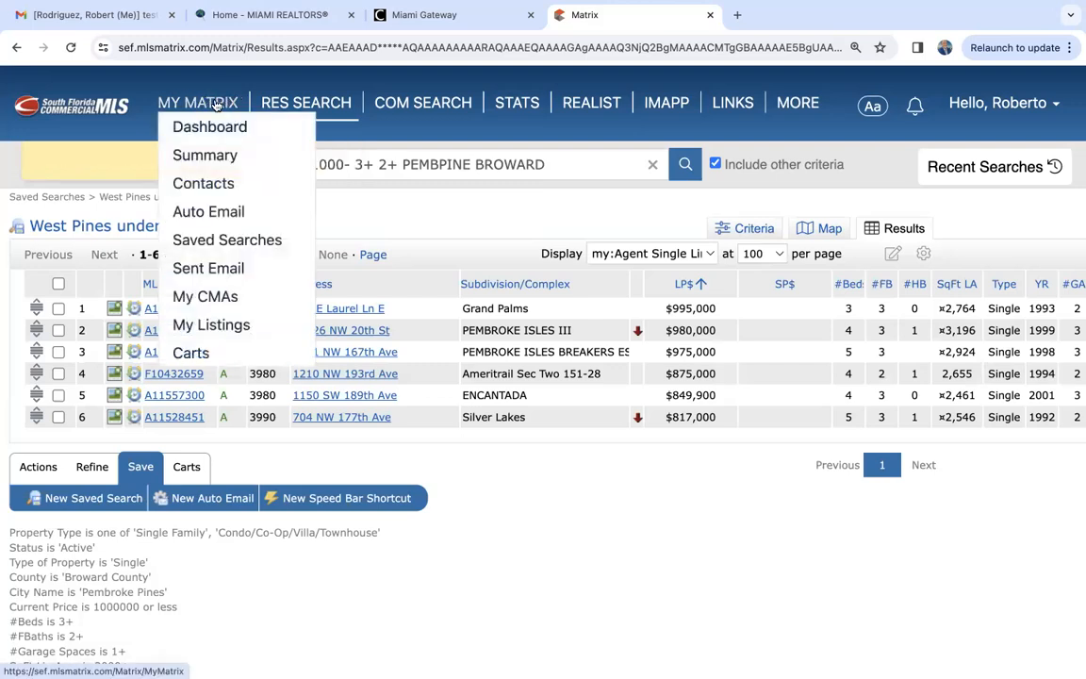
left_click(221, 212)
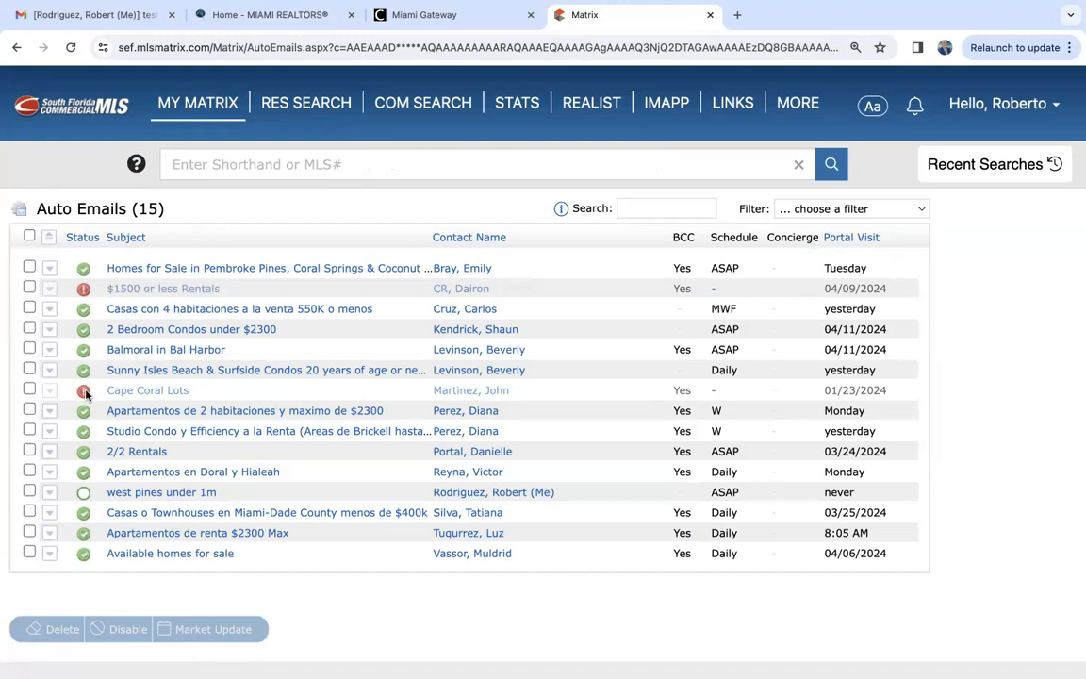
mouse_move(86, 394)
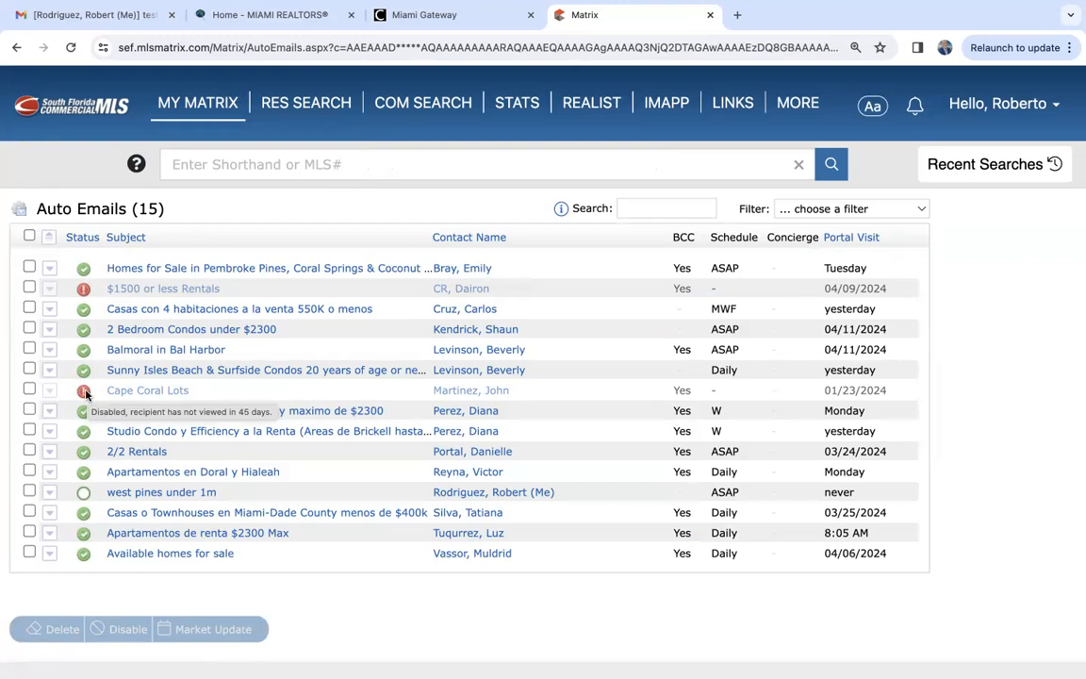
scroll(86, 394, "down", 2)
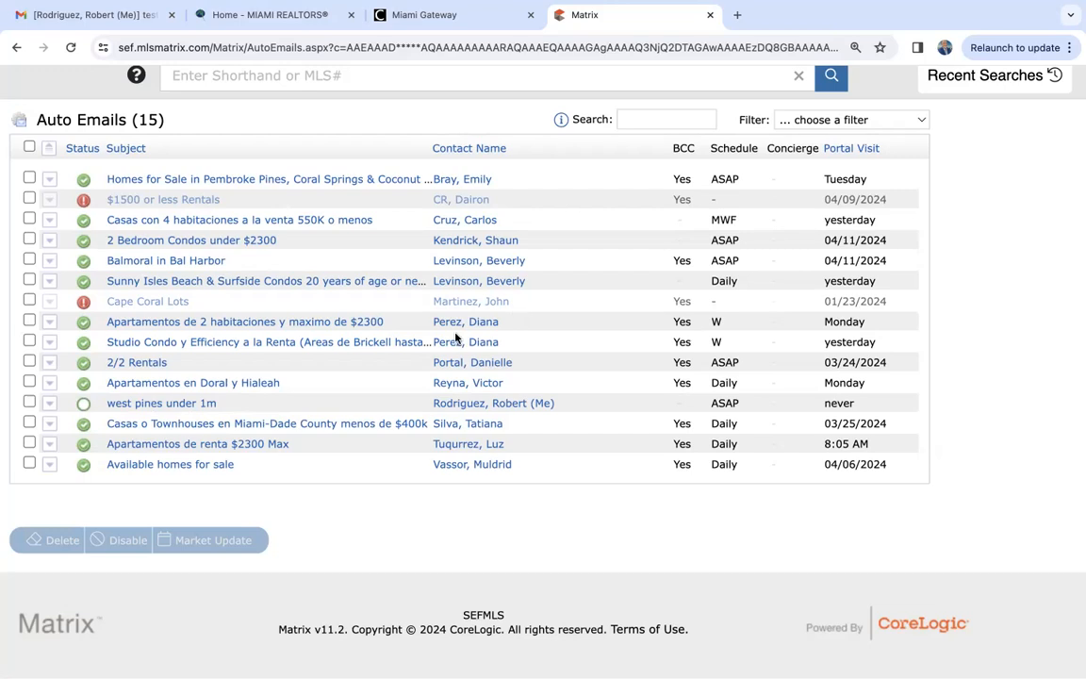
left_click(136, 404)
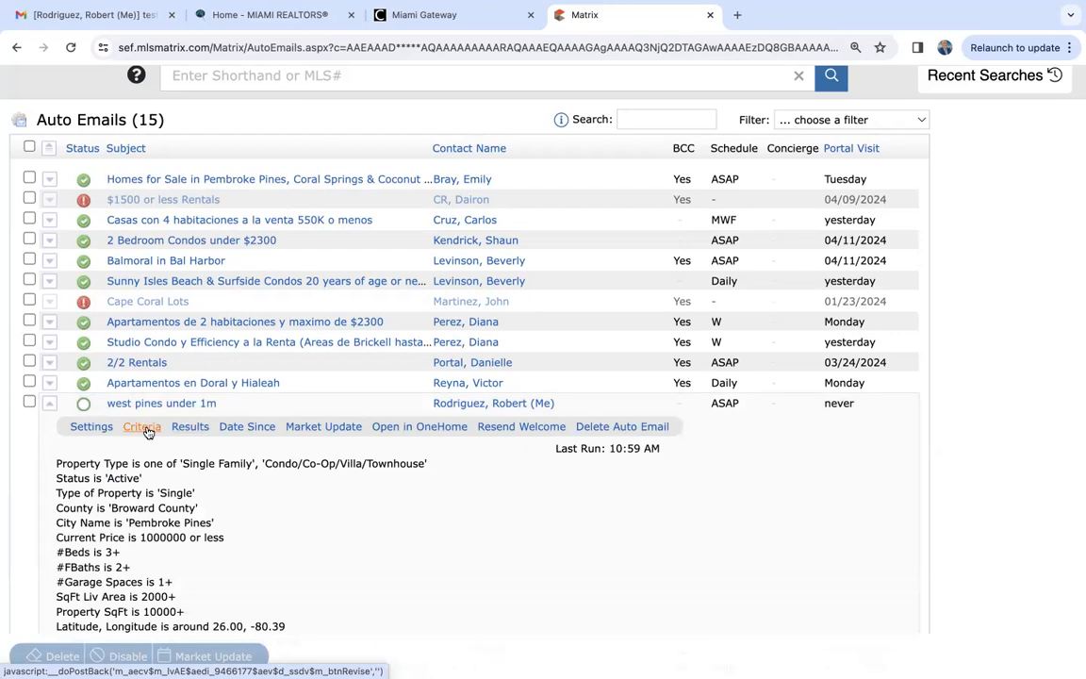
- Open the results of the Homes for Sale in Pembroke Pines, Coral Springs & Coconut Creek auto email and review its listings
left_click(169, 183)
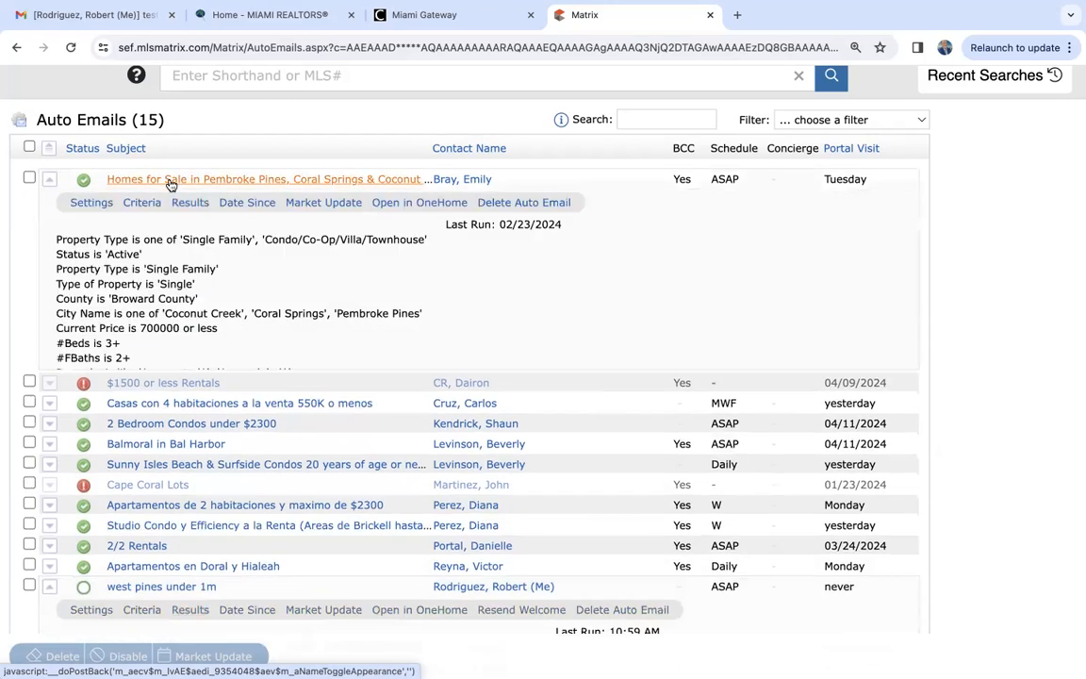
left_click(187, 203)
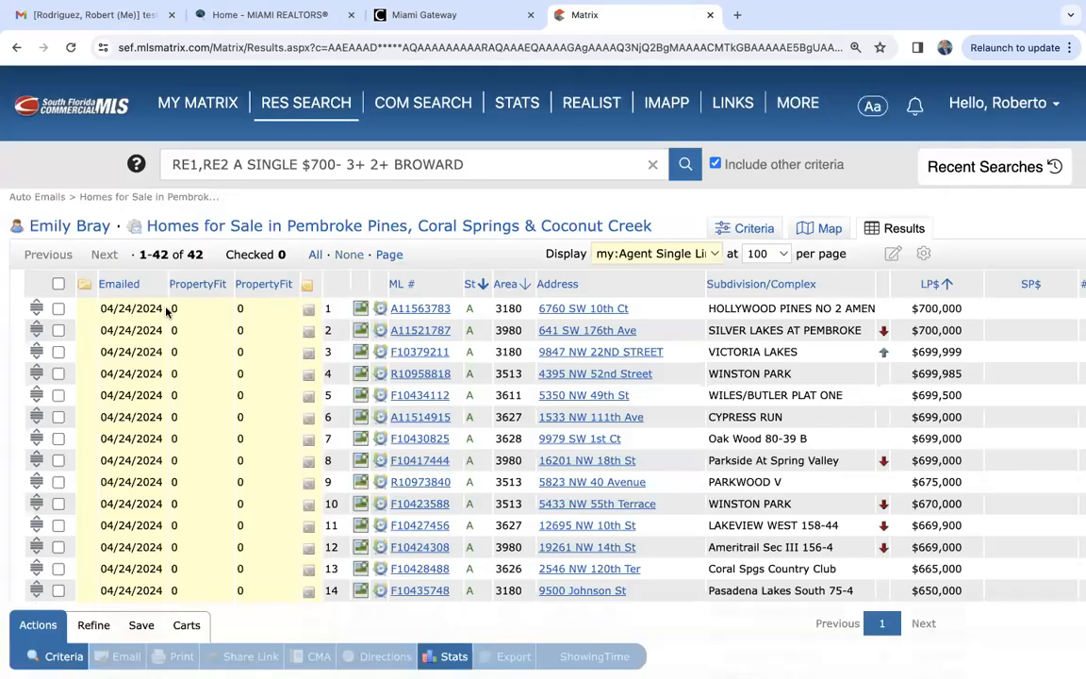
scroll(151, 425, "down", 2)
scroll(152, 430, "down", 3)
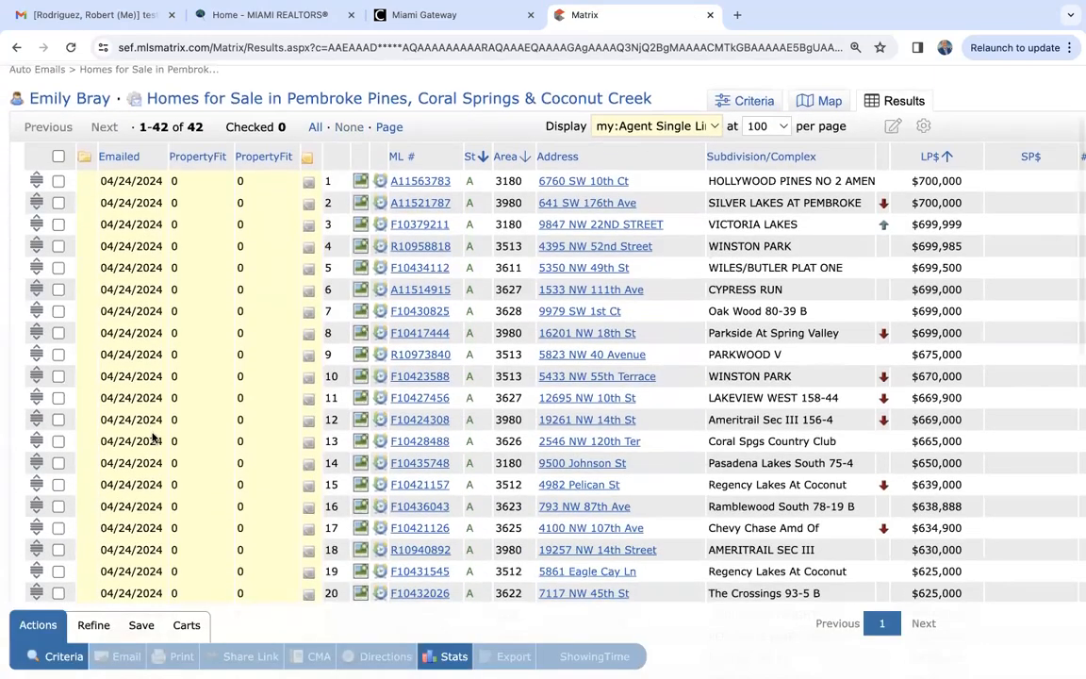
scroll(151, 431, "down", 2)
scroll(152, 431, "down", 10)
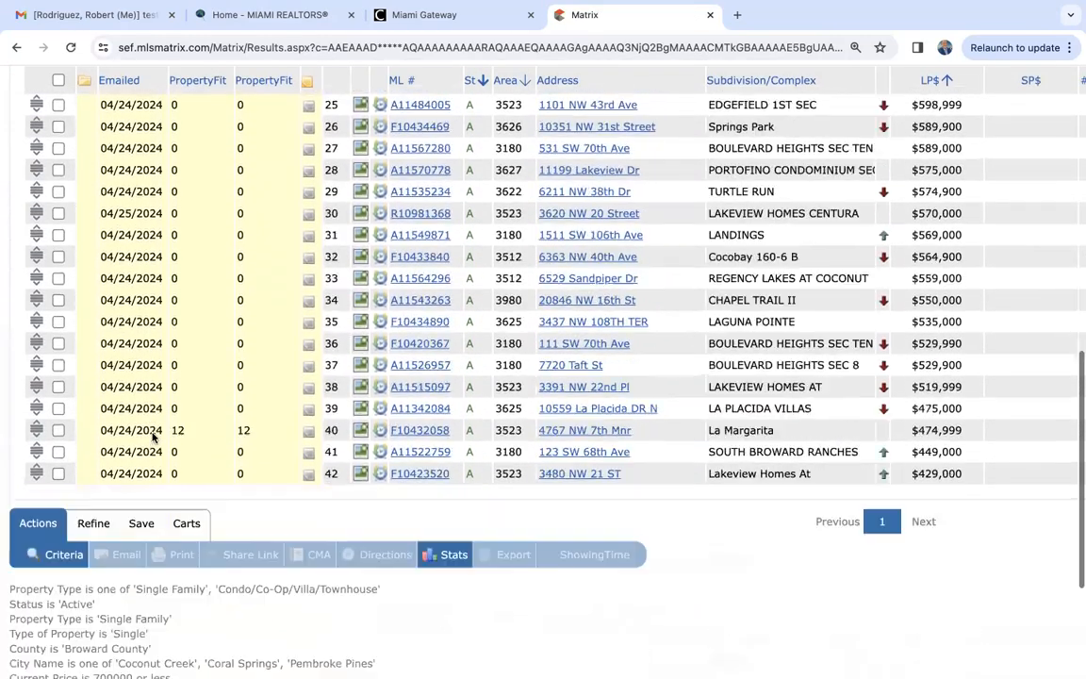
scroll(154, 436, "up", 15)
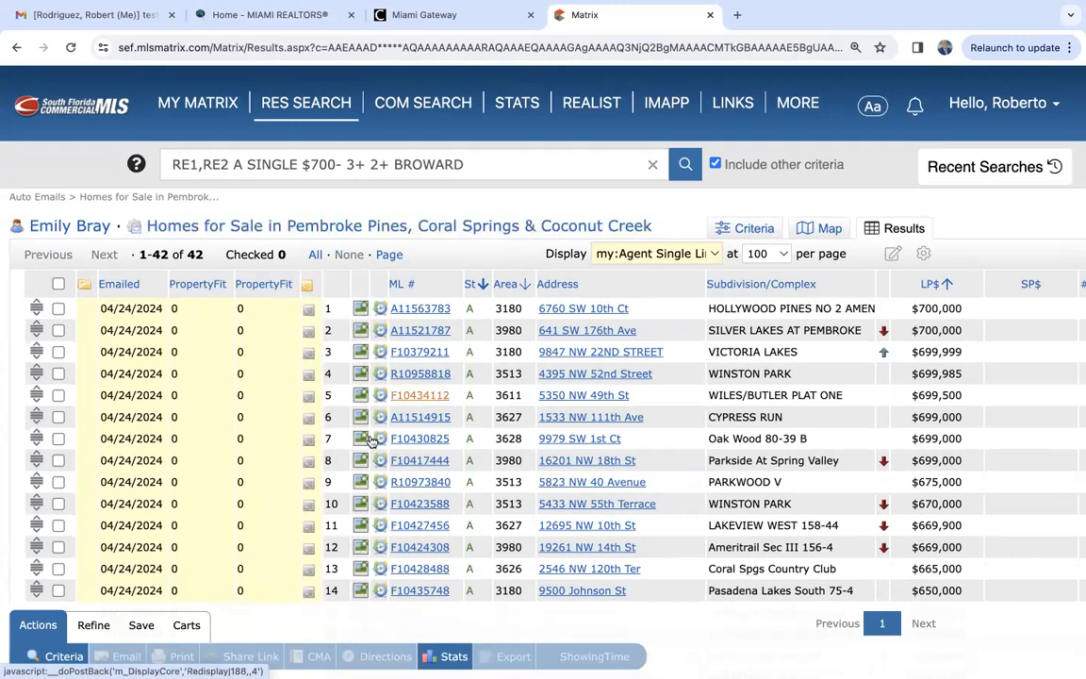
- Look through the emailed dates of all listings in the Pembroke Pines, Coral Springs & Coconut Creek results
scroll(154, 538, "down", 5)
scroll(154, 539, "down", 2)
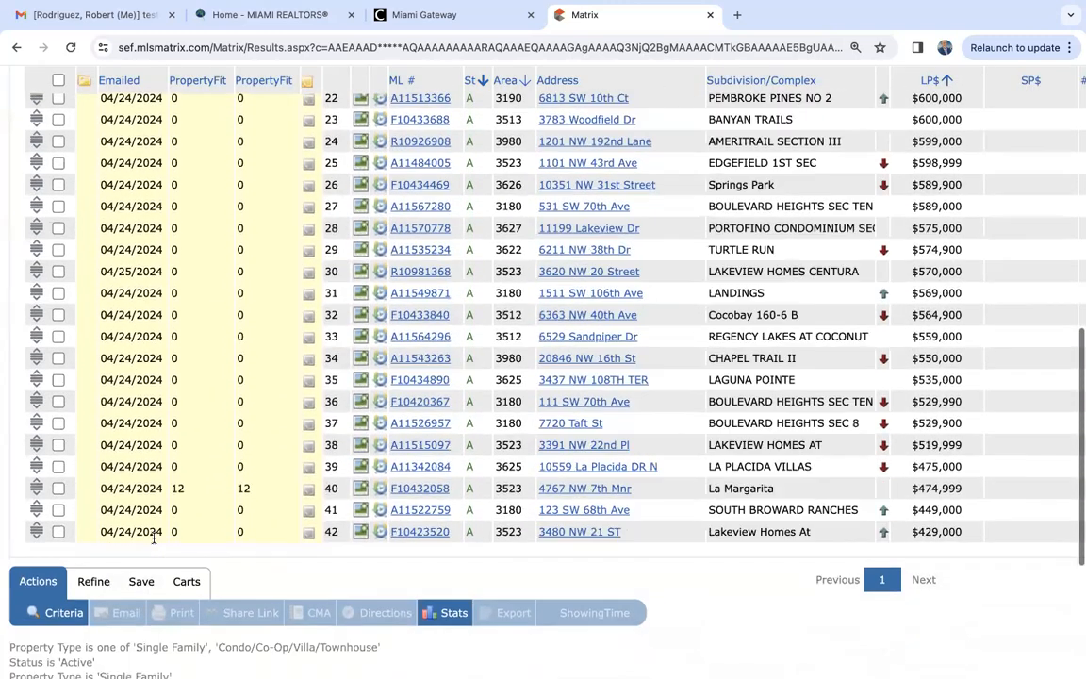
scroll(154, 538, "up", 3)
scroll(154, 538, "up", 3)
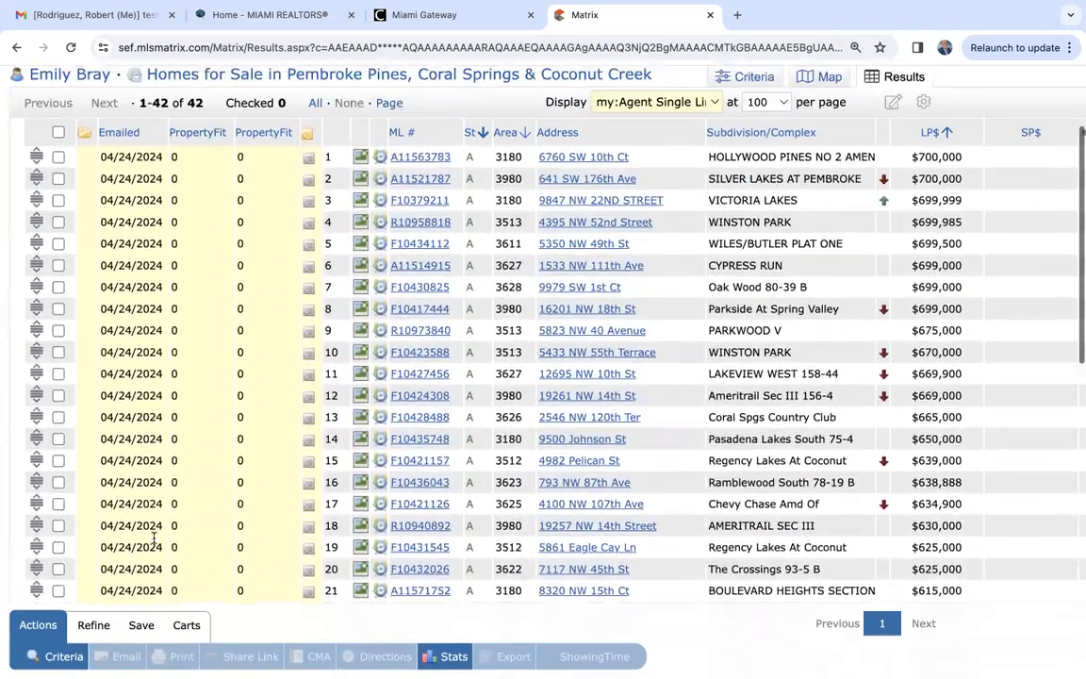
scroll(179, 293, "up", 2)
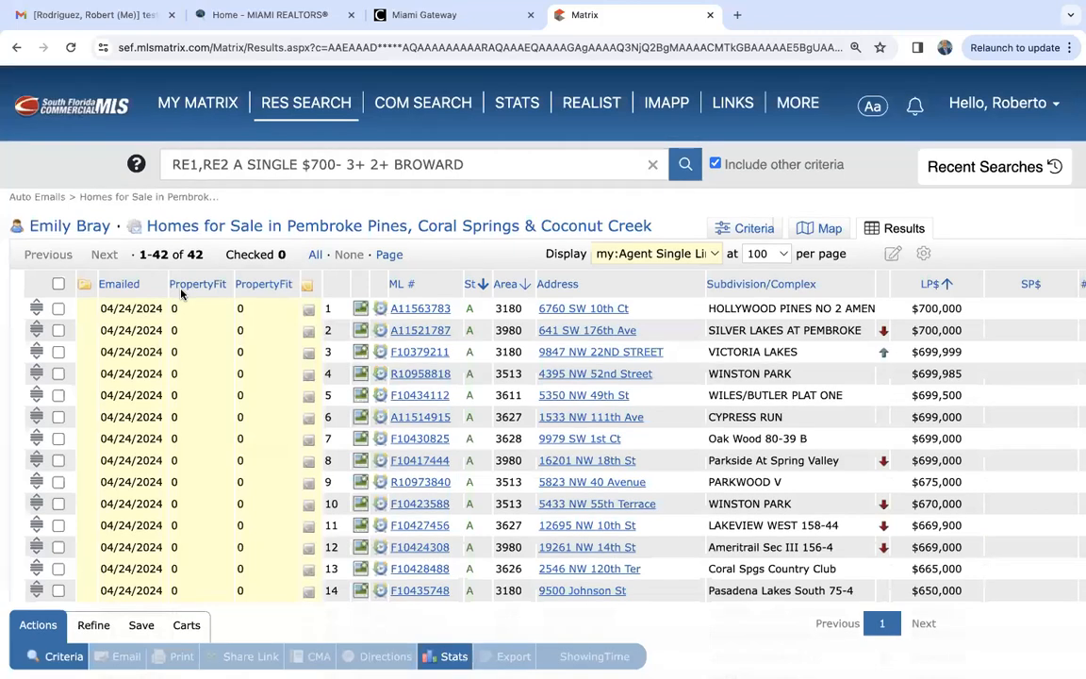
- Open the results of the 2 Bedroom Condos under $2300 auto email and check which listing the client marked as a favorite
mouse_move(206, 109)
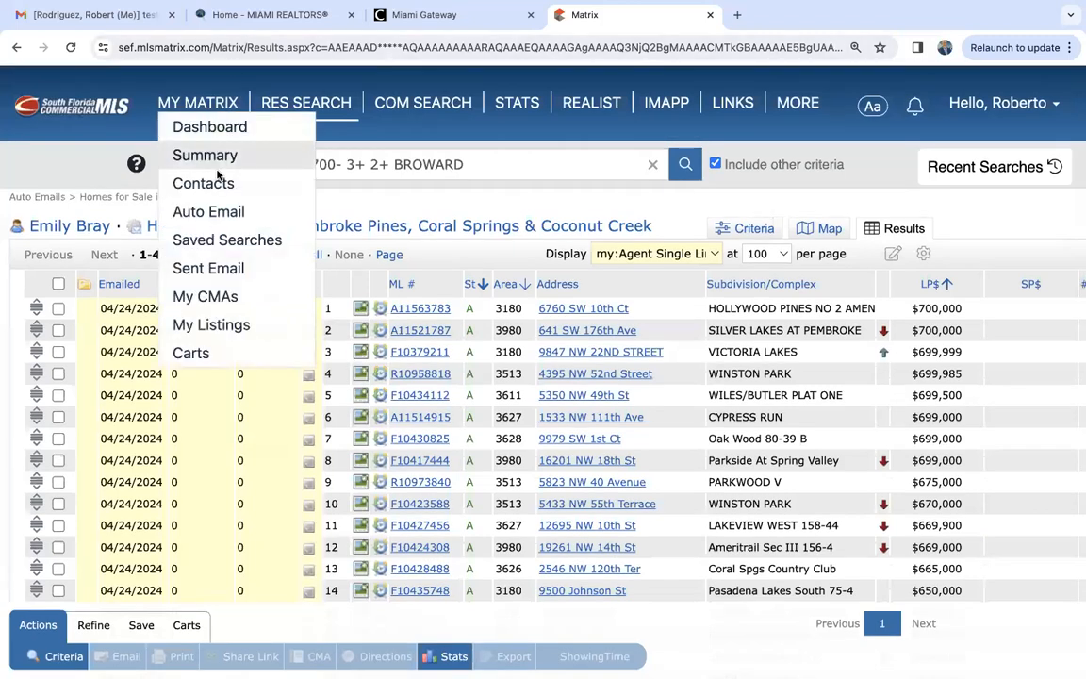
left_click(223, 212)
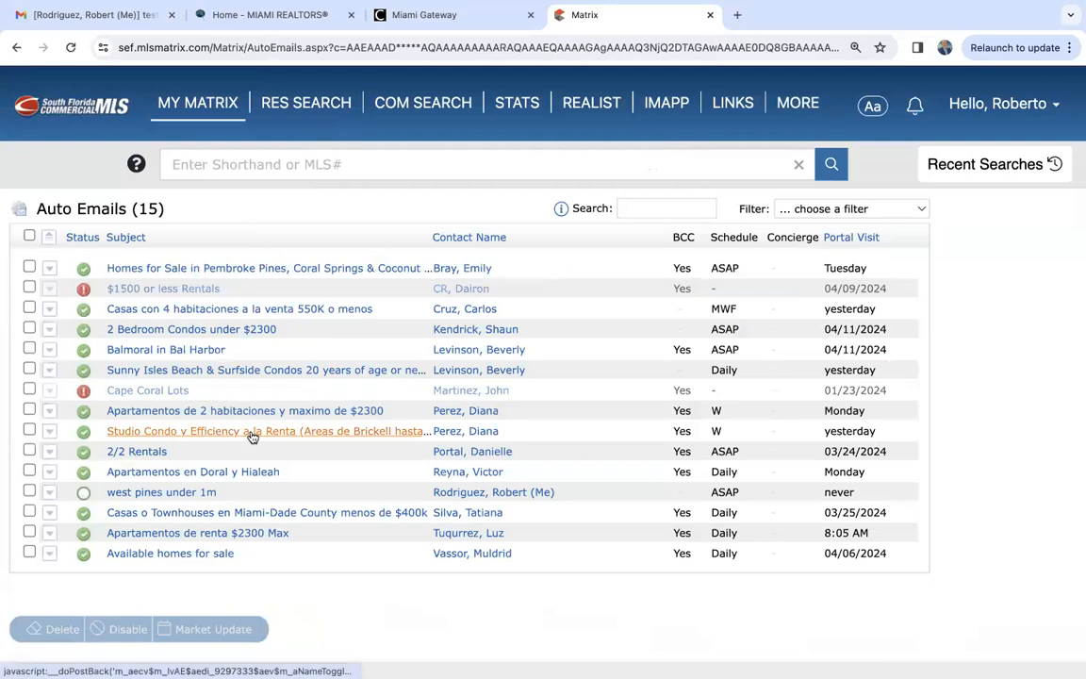
left_click(212, 333)
left_click(191, 354)
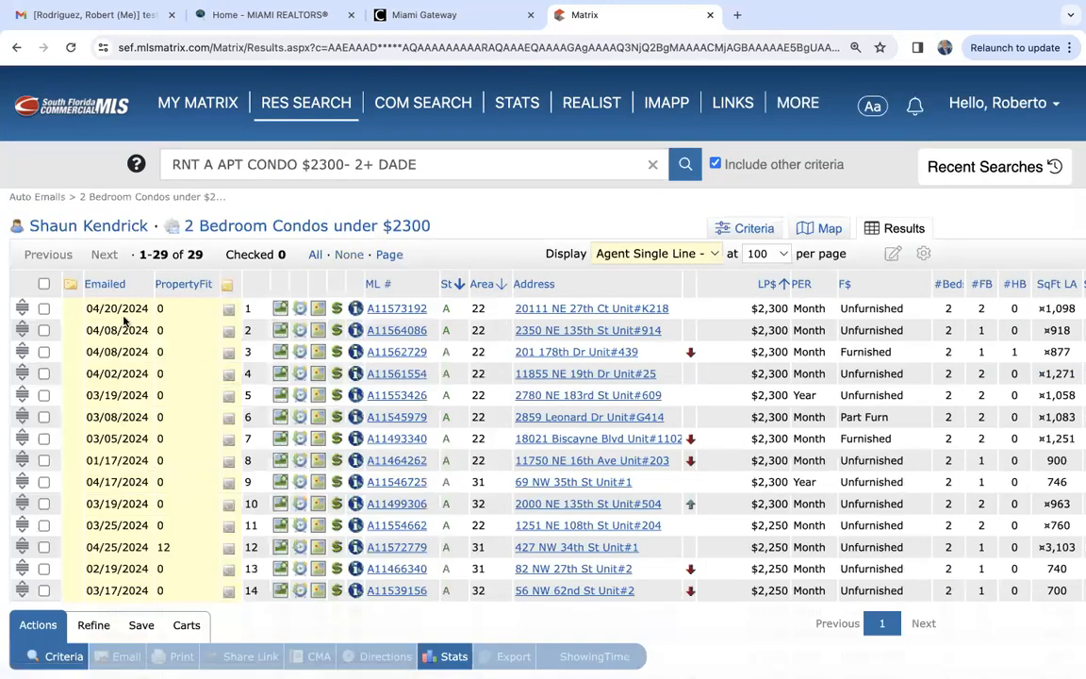
scroll(114, 462, "down", 5)
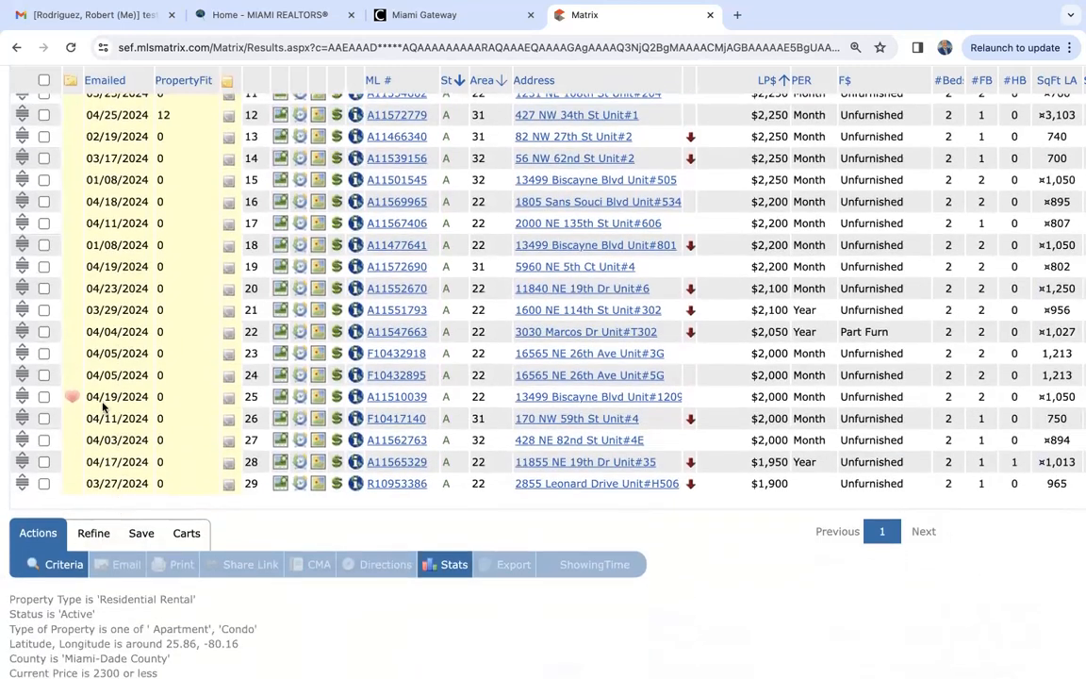
left_click(72, 397)
scroll(125, 399, "up", 5)
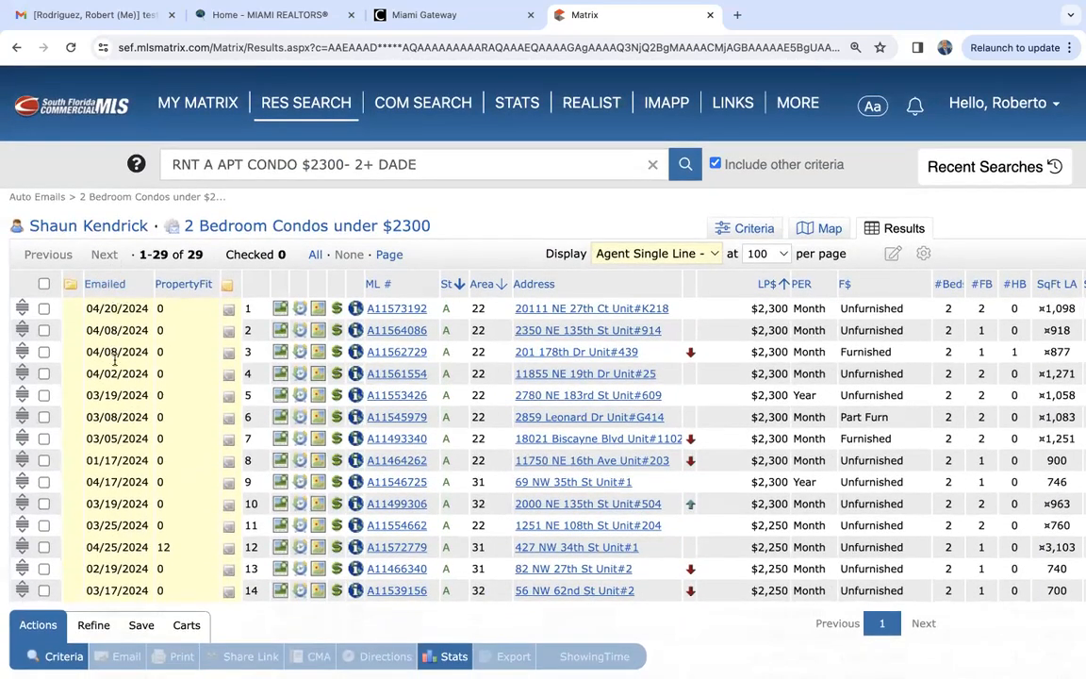
- Sort the 2 Bedroom Condos under $2300 results by emailed date, newest first, and review the listings
left_click(104, 283)
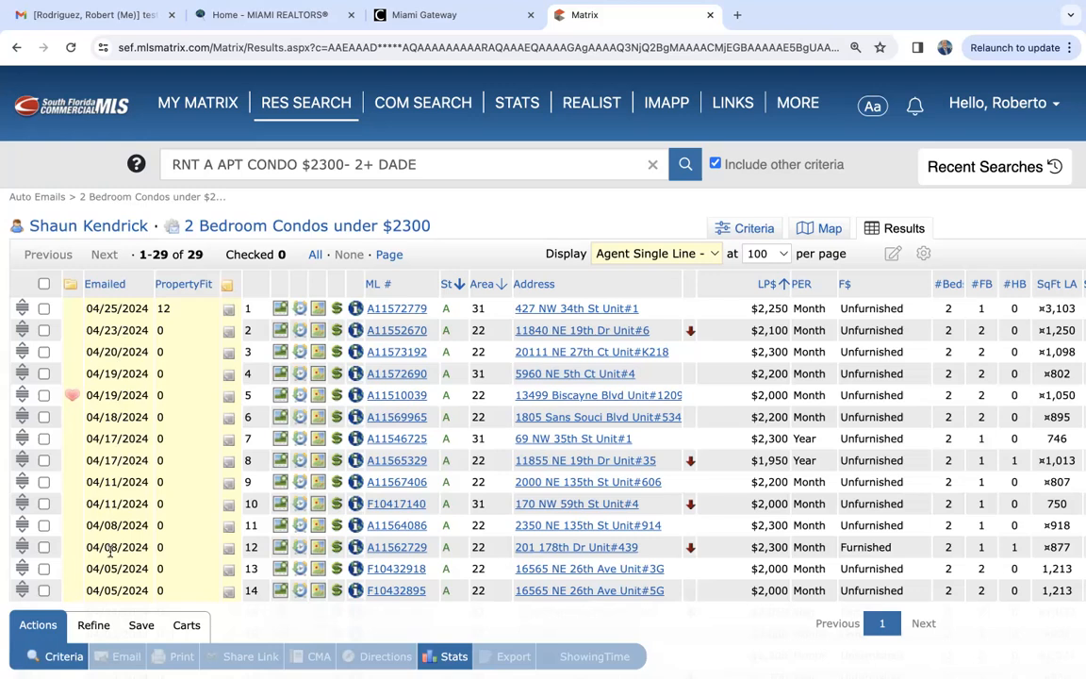
scroll(109, 552, "down", 10)
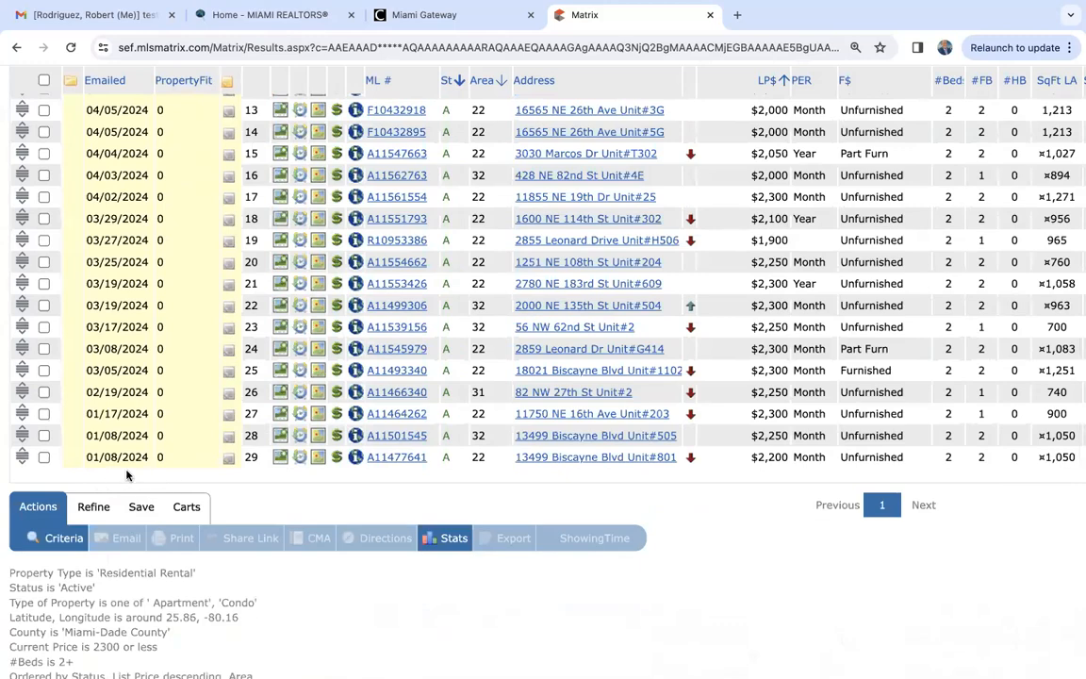
scroll(127, 474, "up", 10)
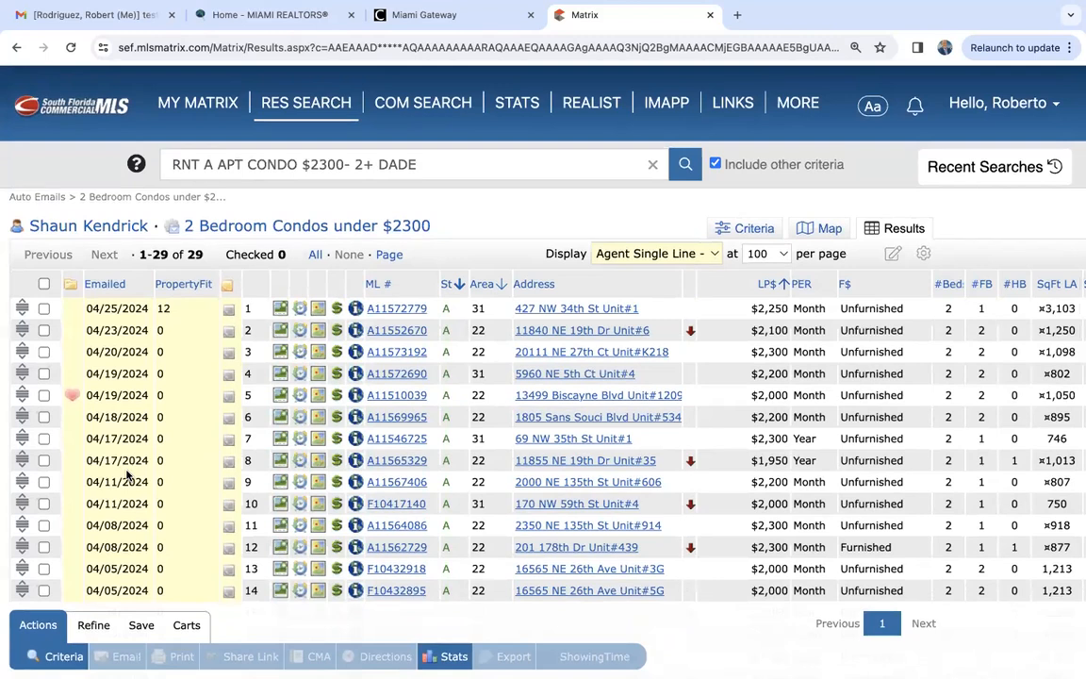
- Return to the auto emails list and disable the "west pines under 1m" auto email
mouse_move(209, 109)
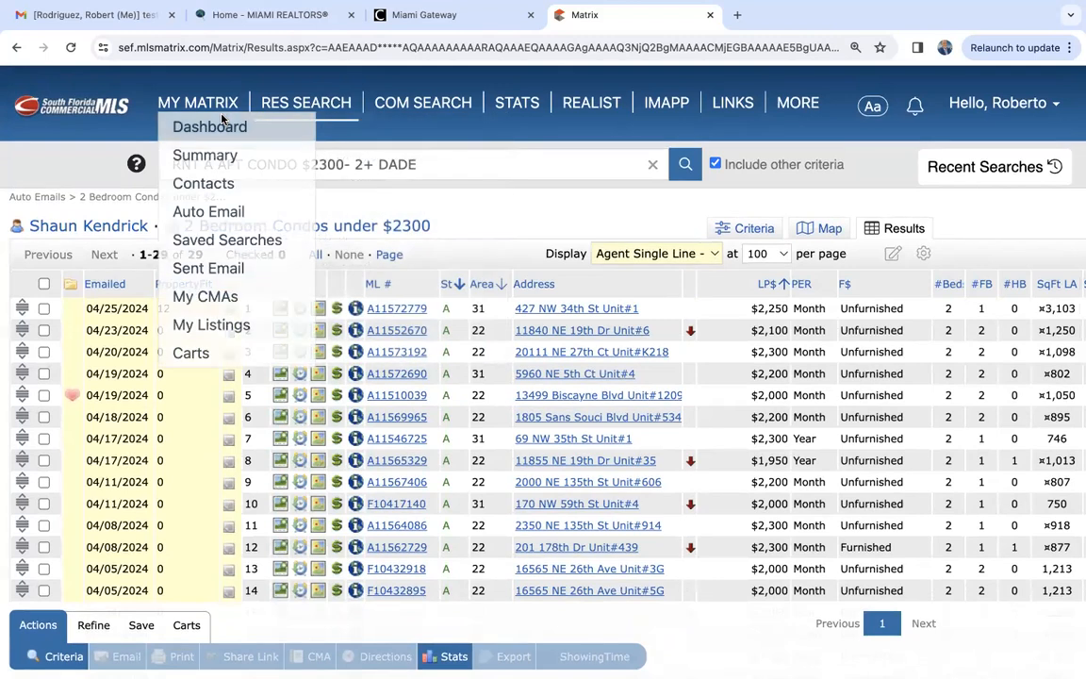
left_click(211, 213)
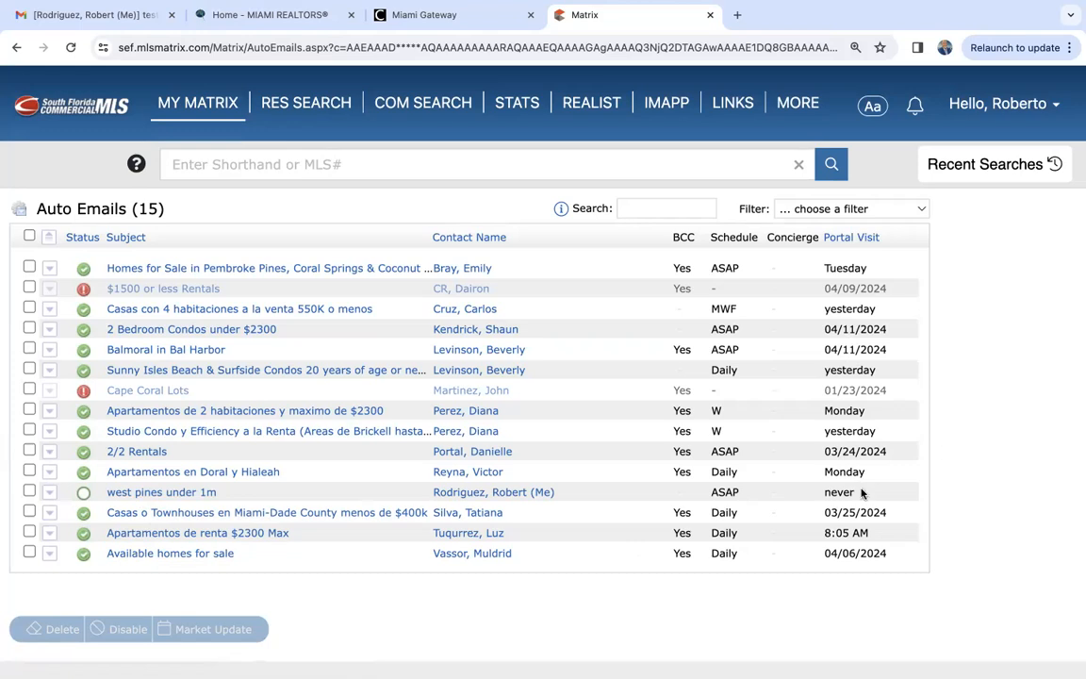
left_click(28, 493)
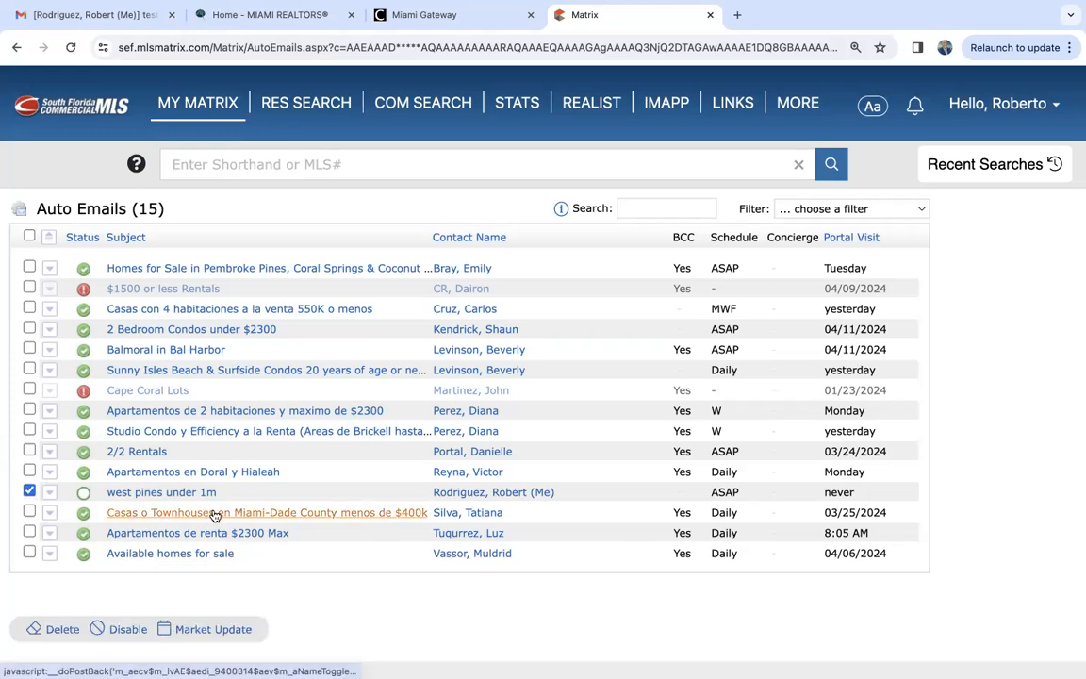
scroll(141, 514, "down", 2)
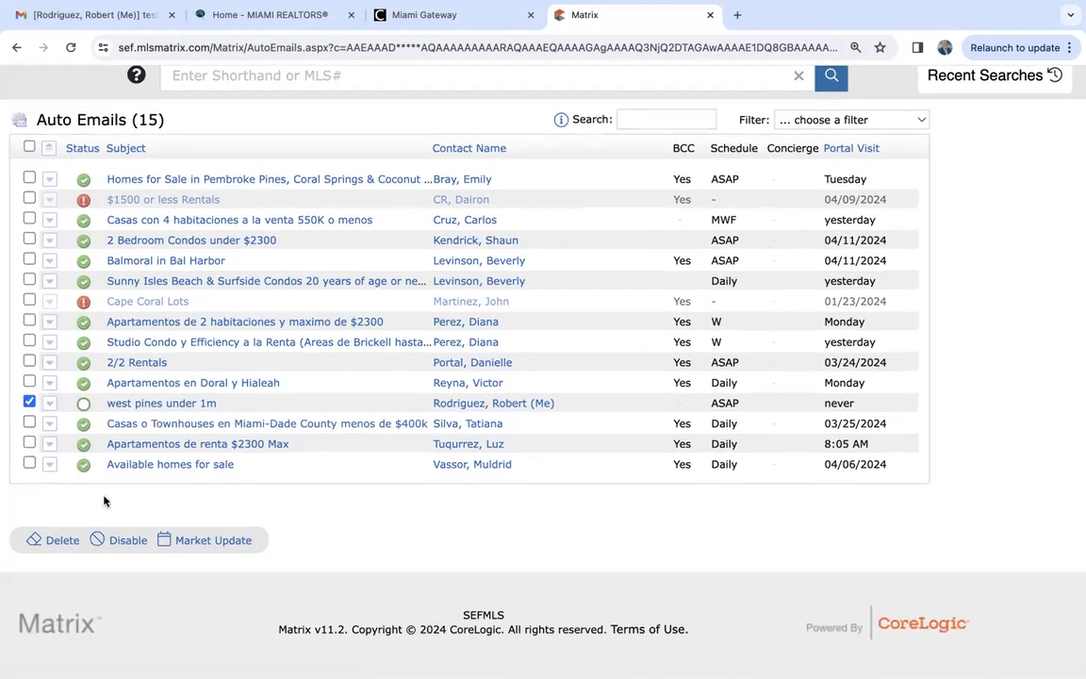
left_click(128, 545)
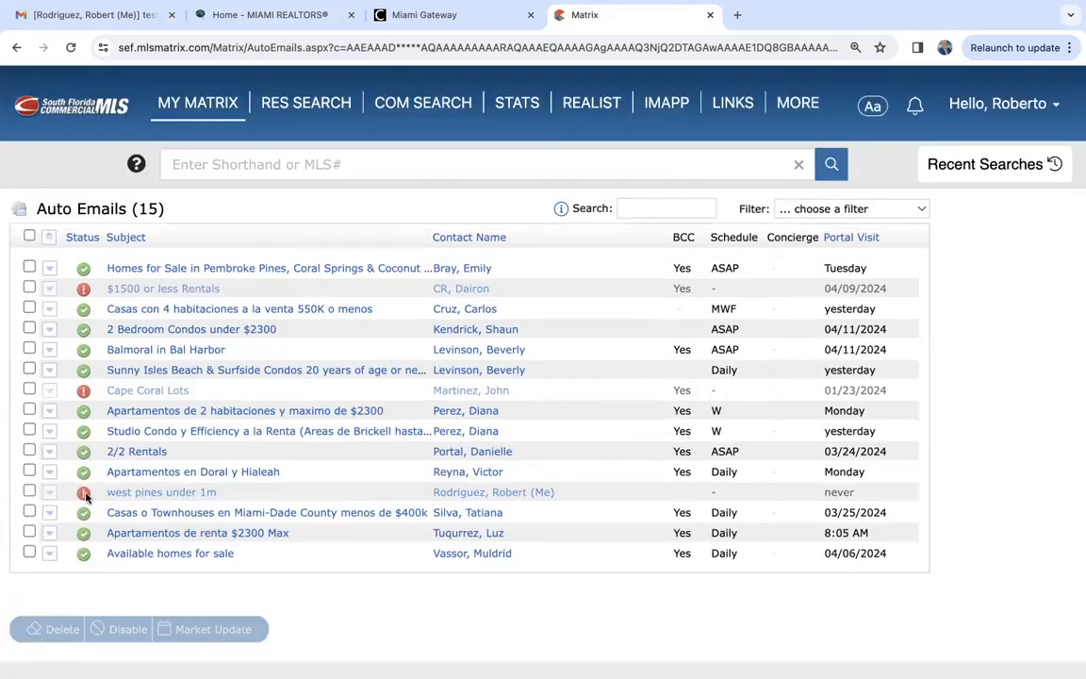
- Check the status of the "west pines under 1m" auto email and delete it from the list
mouse_move(84, 497)
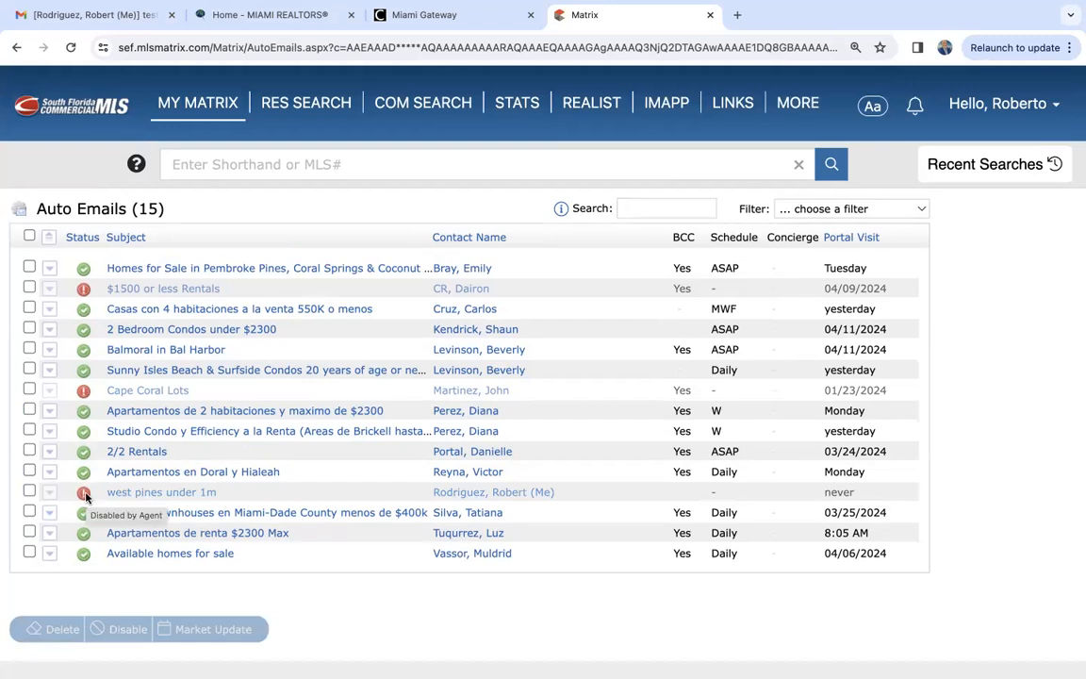
left_click(29, 491)
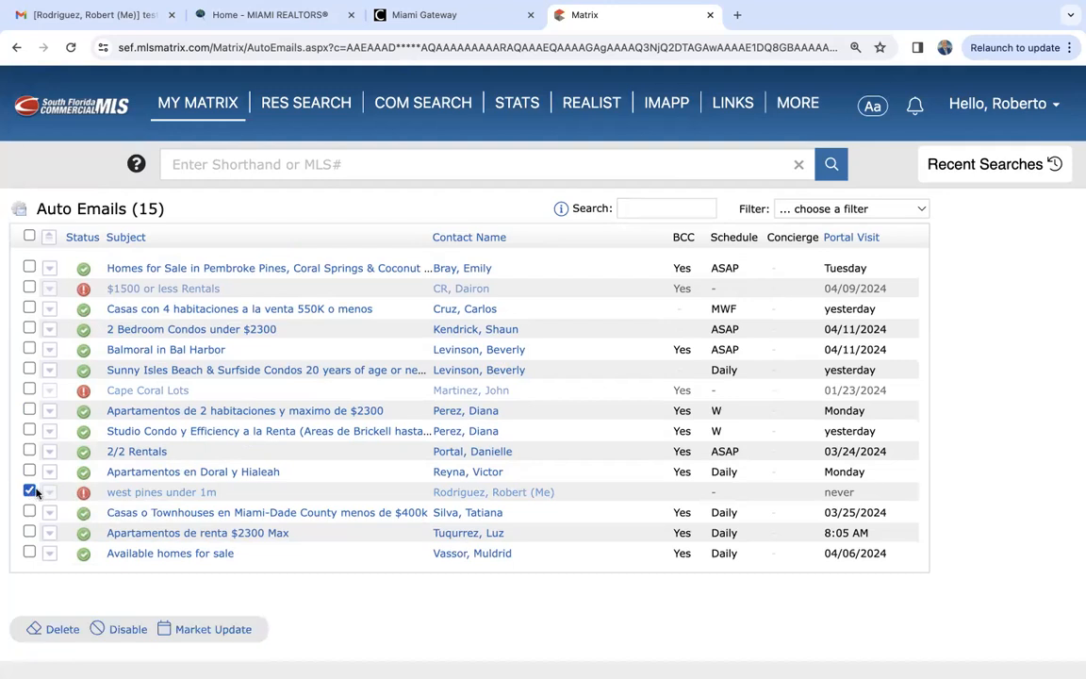
left_click(49, 629)
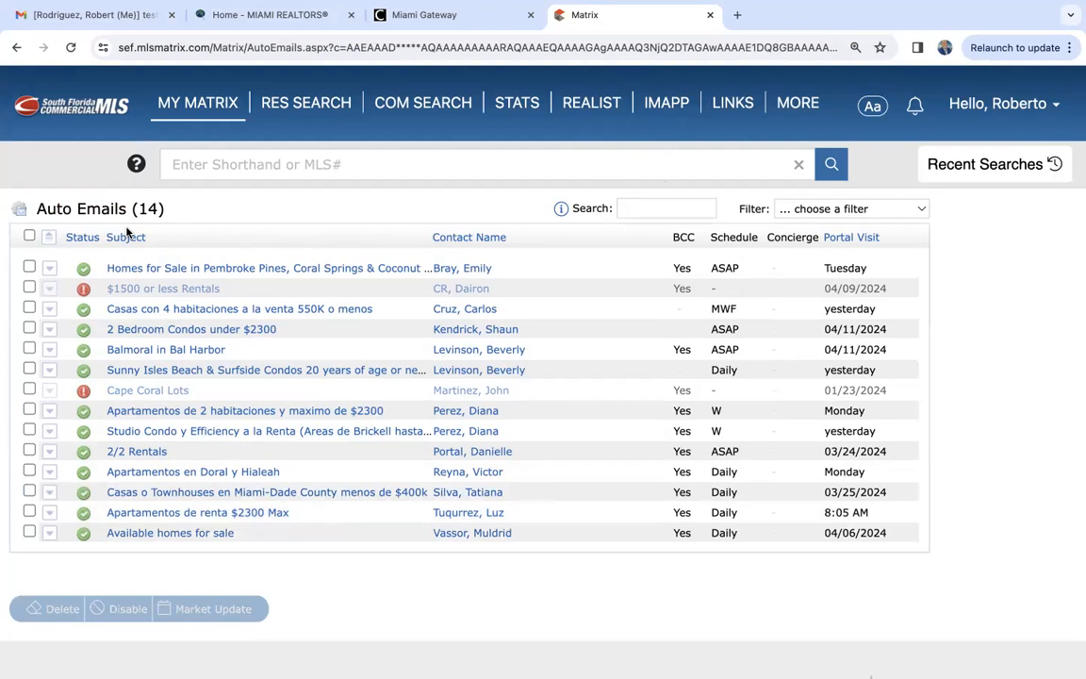
- Open the saved searches list and delete the West Pines under 1m search
mouse_move(189, 99)
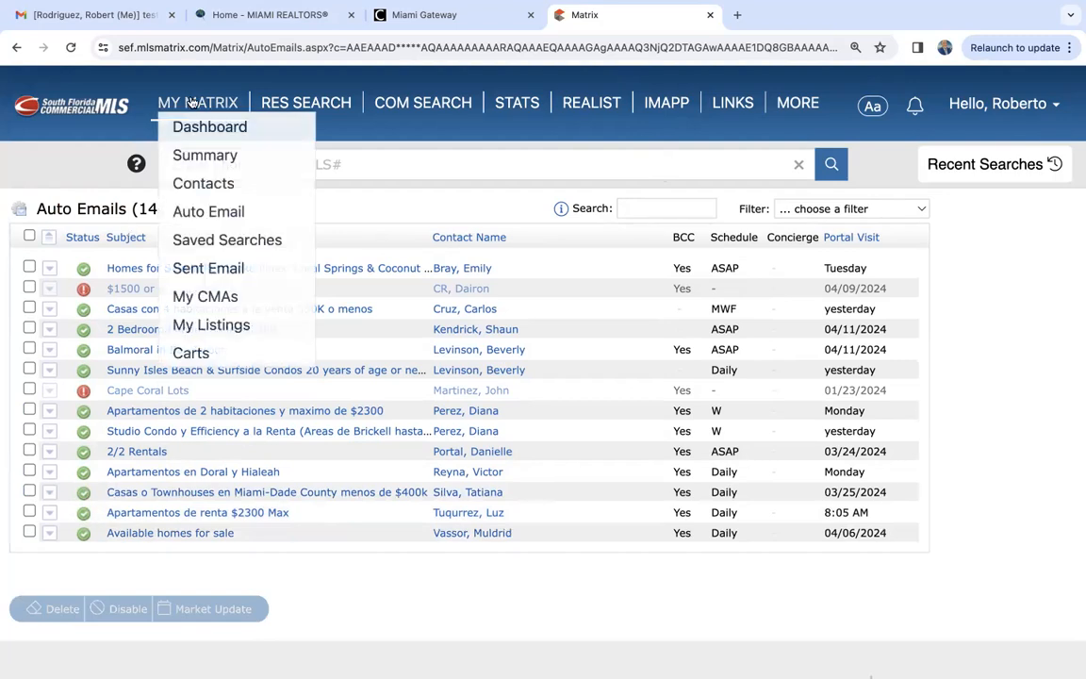
left_click(226, 243)
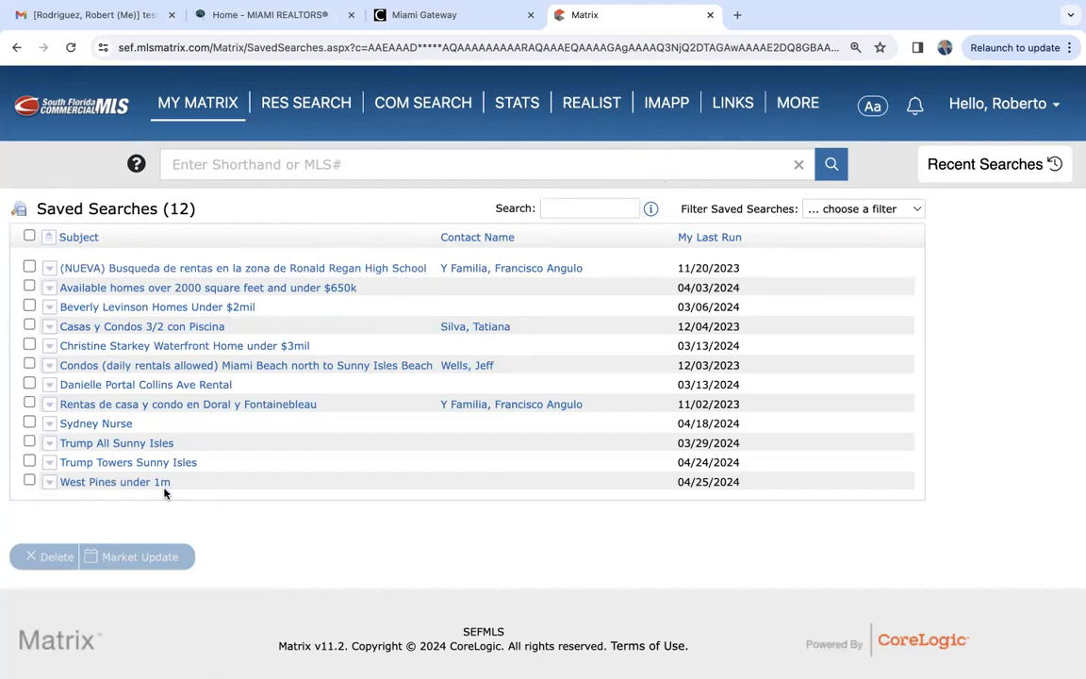
mouse_move(199, 105)
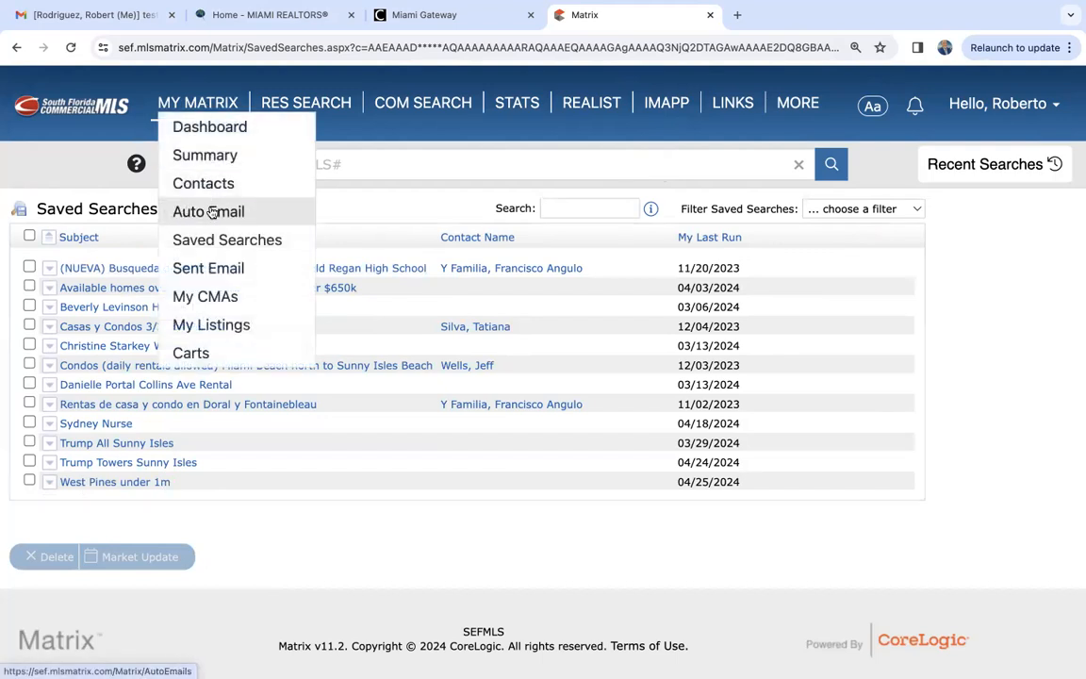
left_click(28, 481)
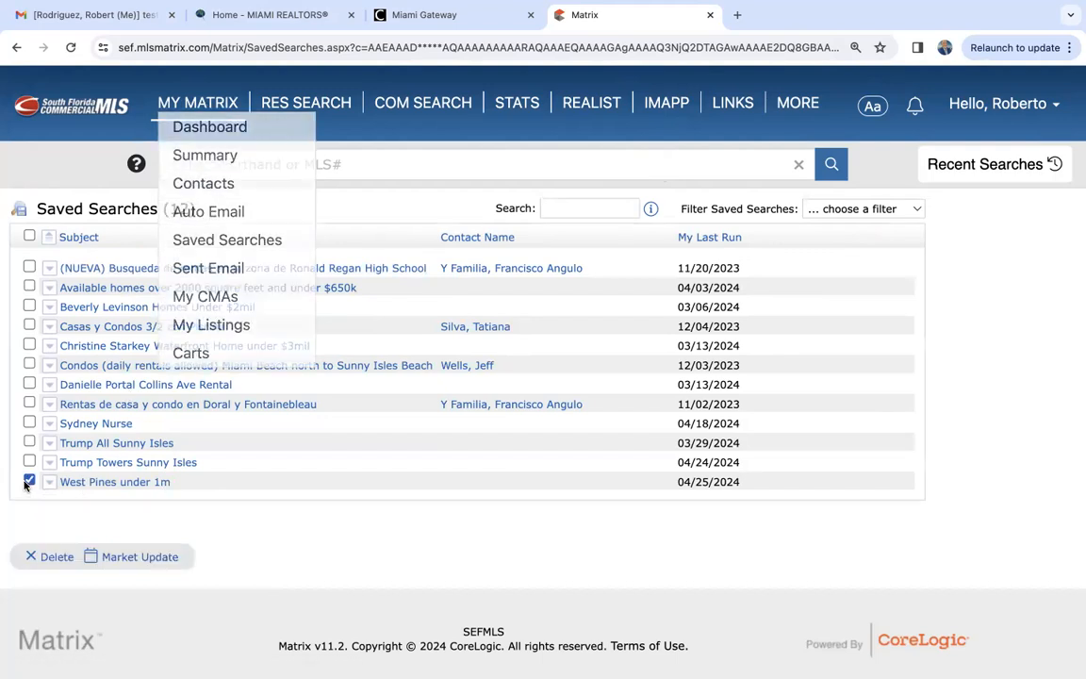
left_click(47, 556)
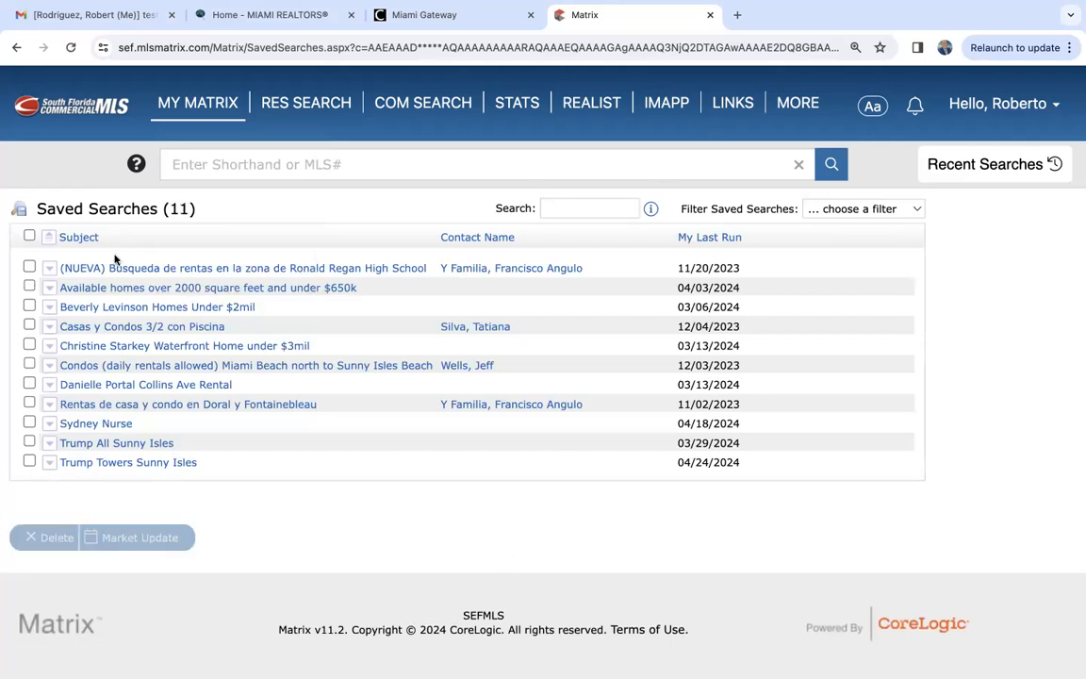
- Open a new residential rental search and select Condo and Apartment as the property types
mouse_move(174, 118)
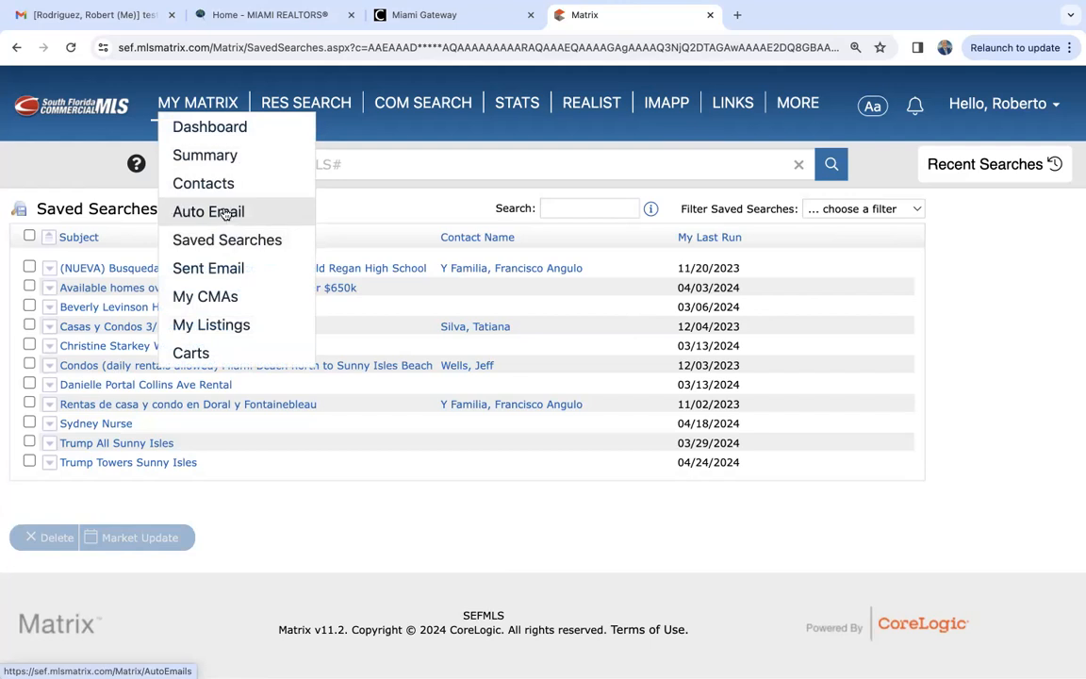
left_click(187, 107)
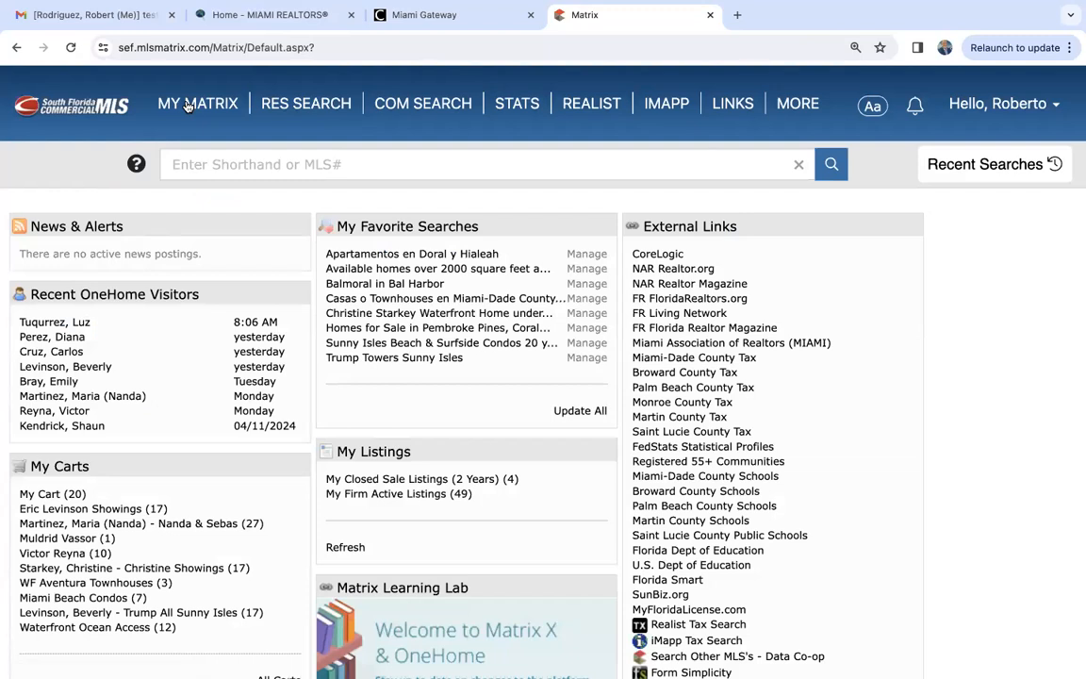
mouse_move(283, 100)
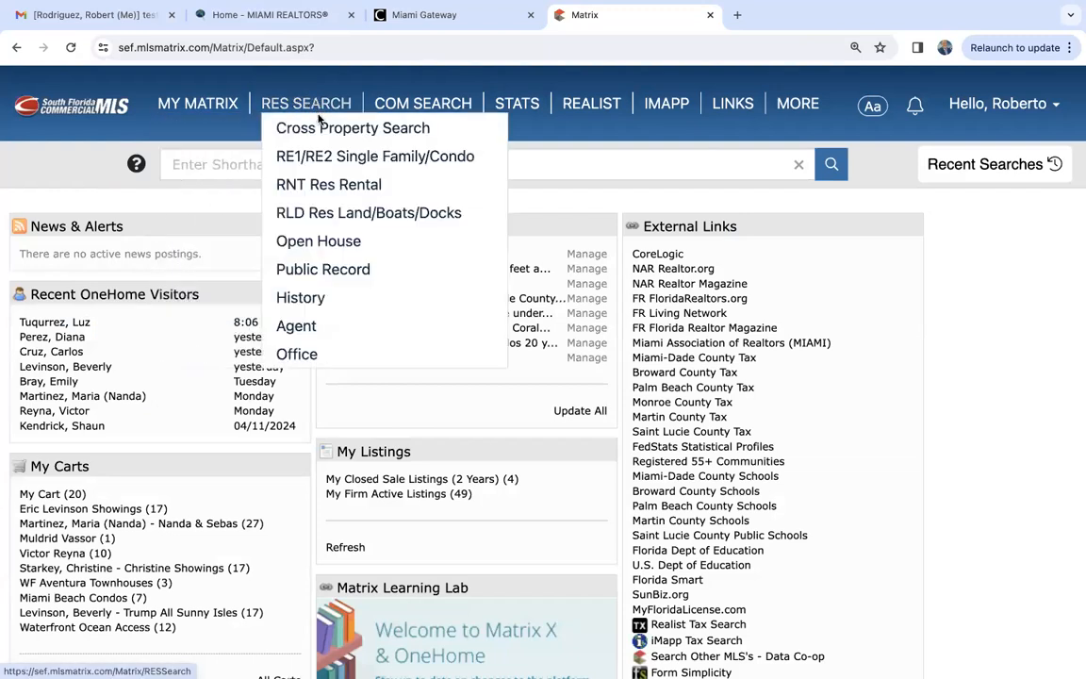
left_click(324, 188)
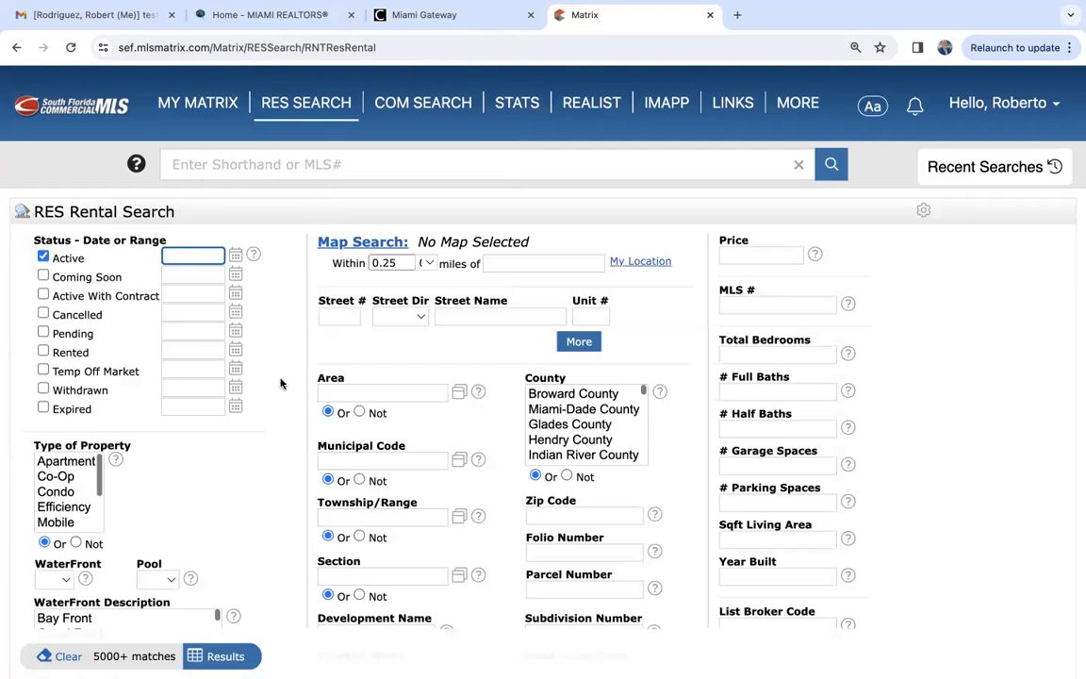
scroll(279, 381, "down", 3)
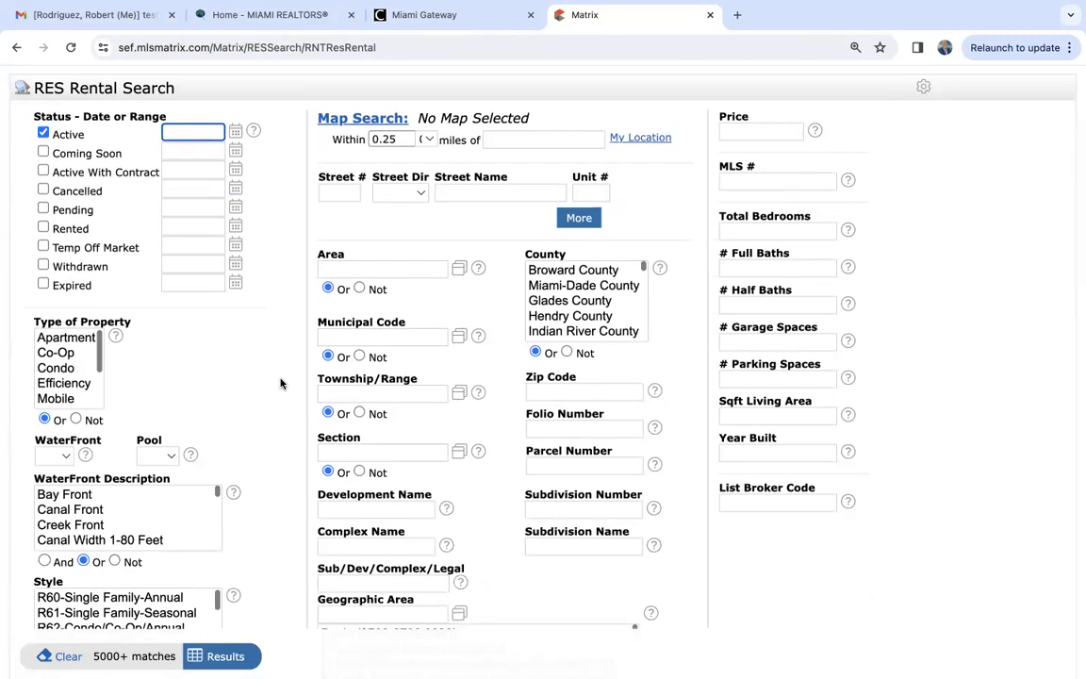
left_click(53, 376)
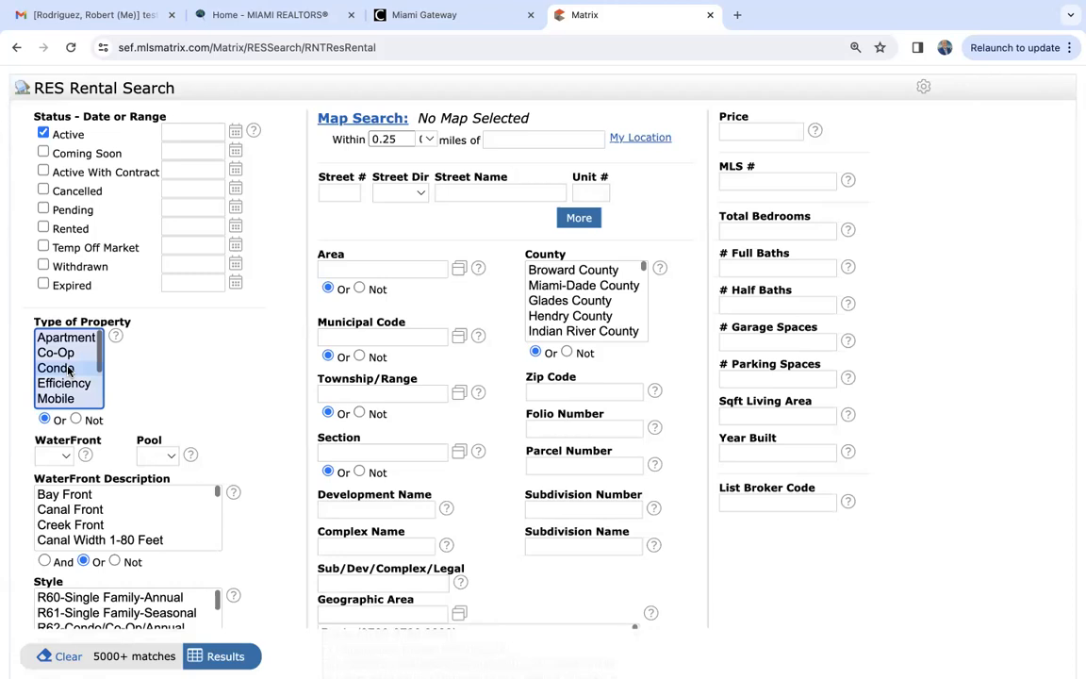
left_click(81, 339)
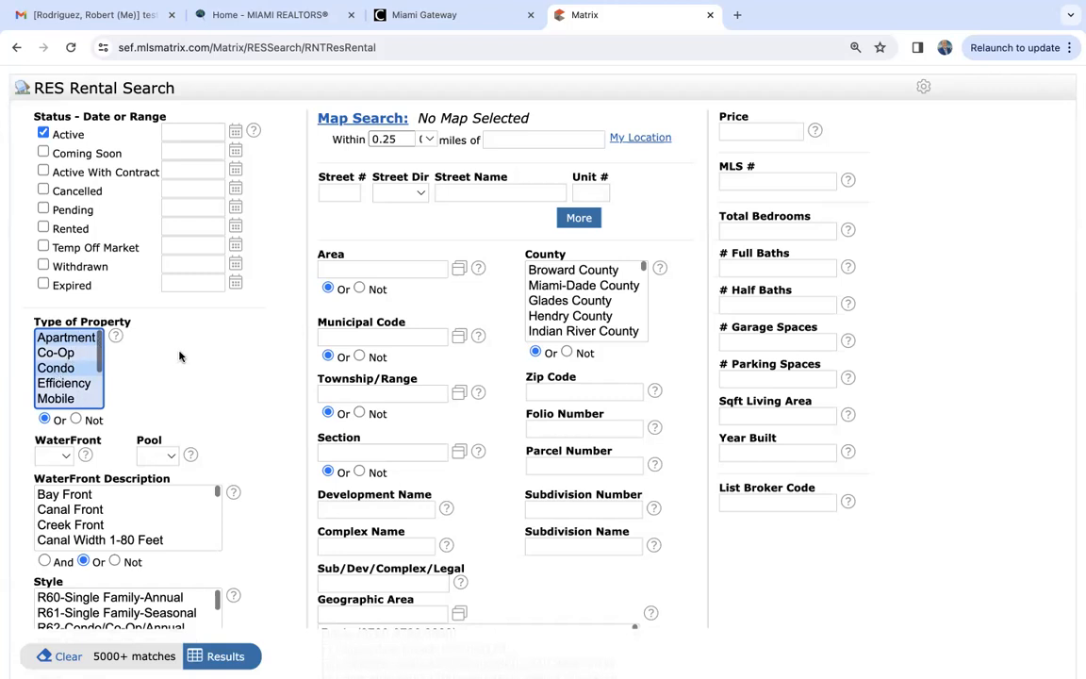
- Restrict the residential rental search to zip code 33131
scroll(179, 355, "down", 1)
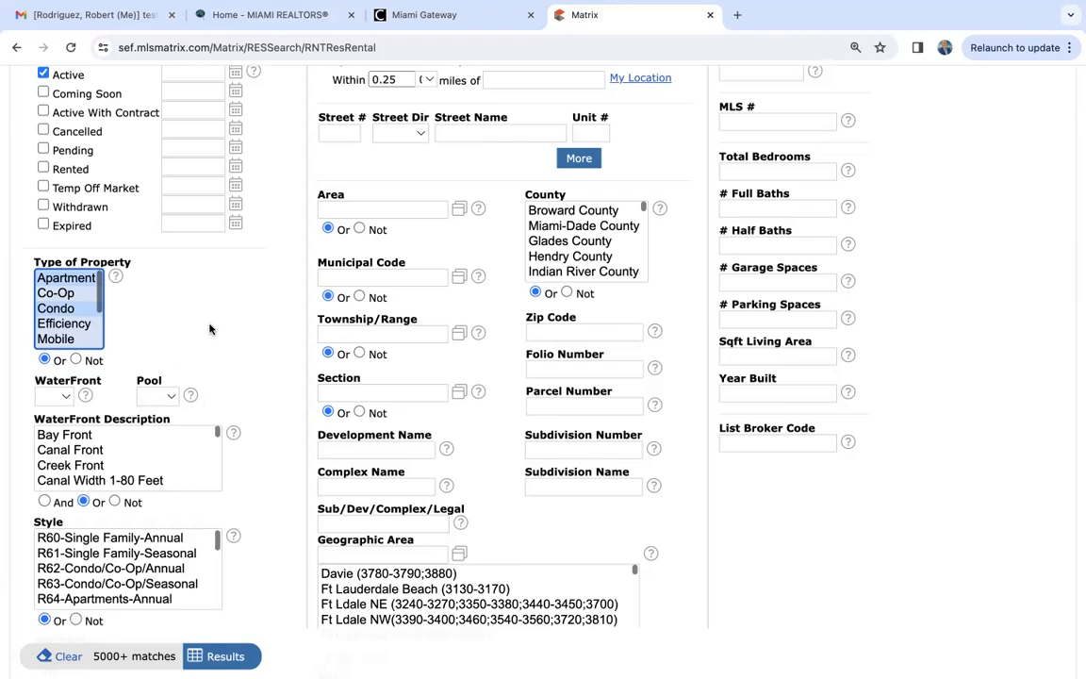
scroll(210, 329, "down", 2)
scroll(210, 327, "up", 5)
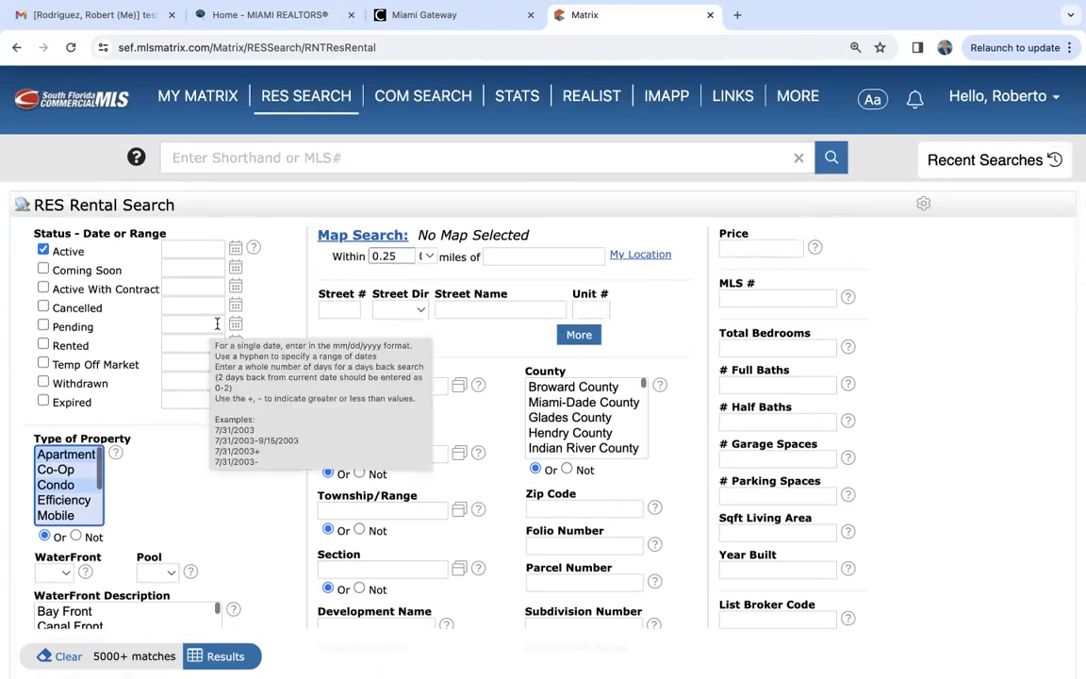
scroll(259, 510, "down", 3)
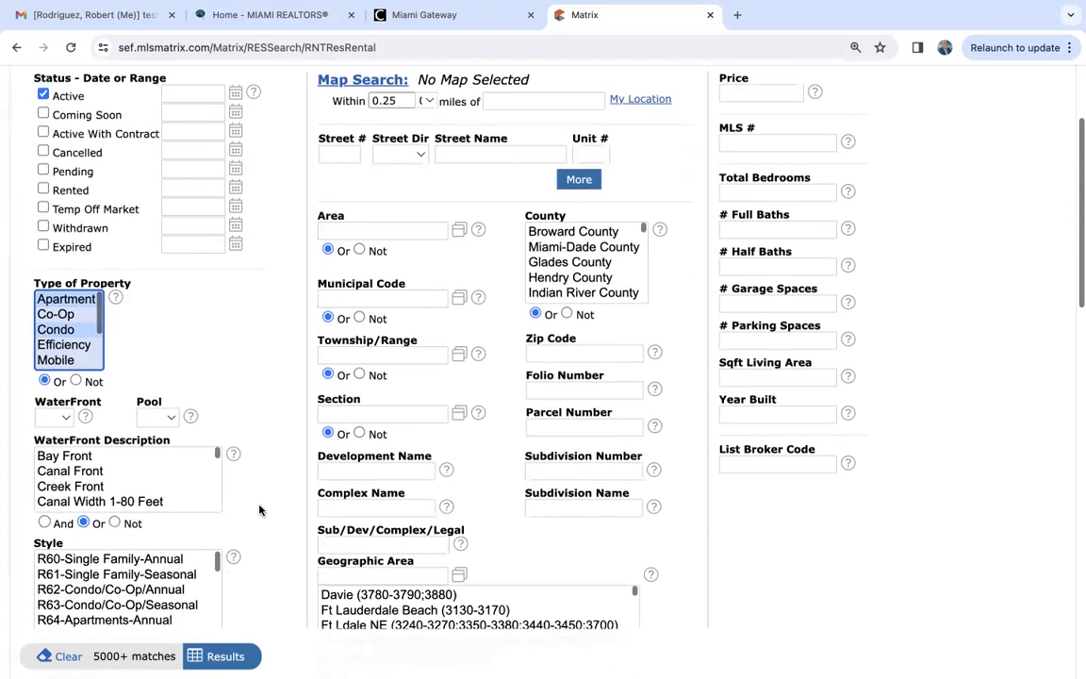
left_click(555, 352)
type("3313")
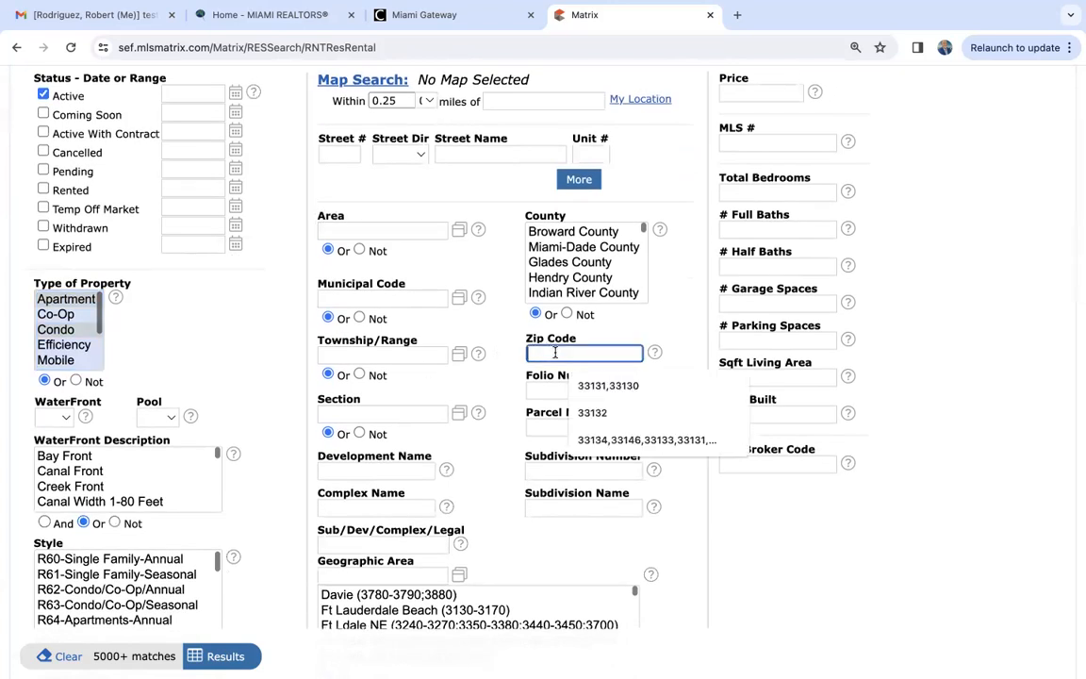
type("1")
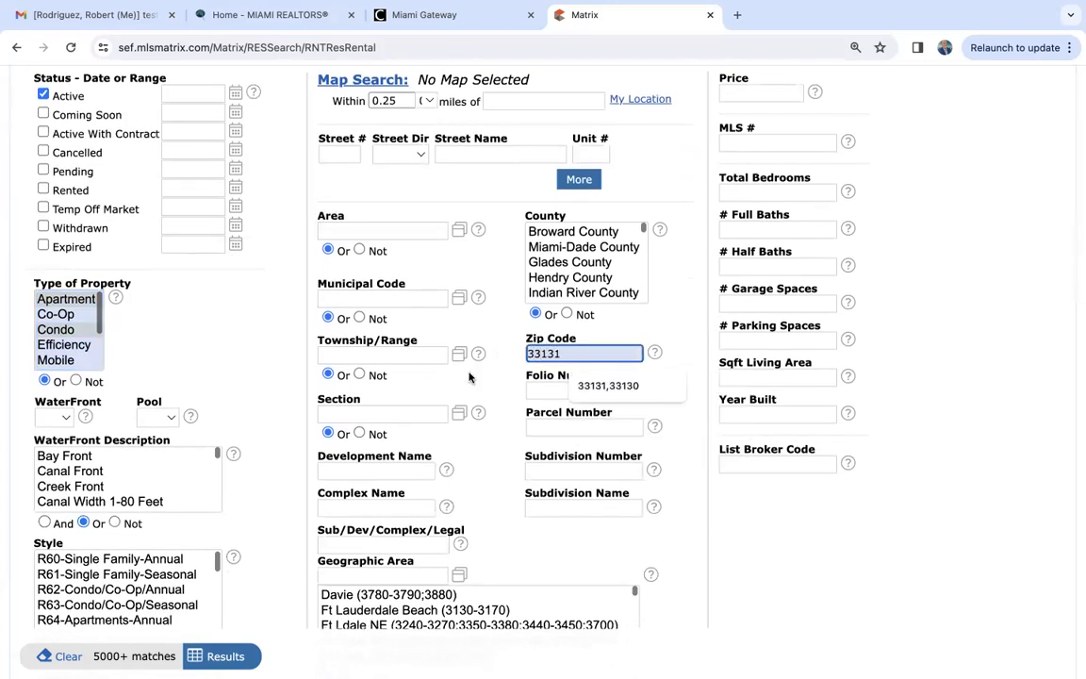
left_click(259, 396)
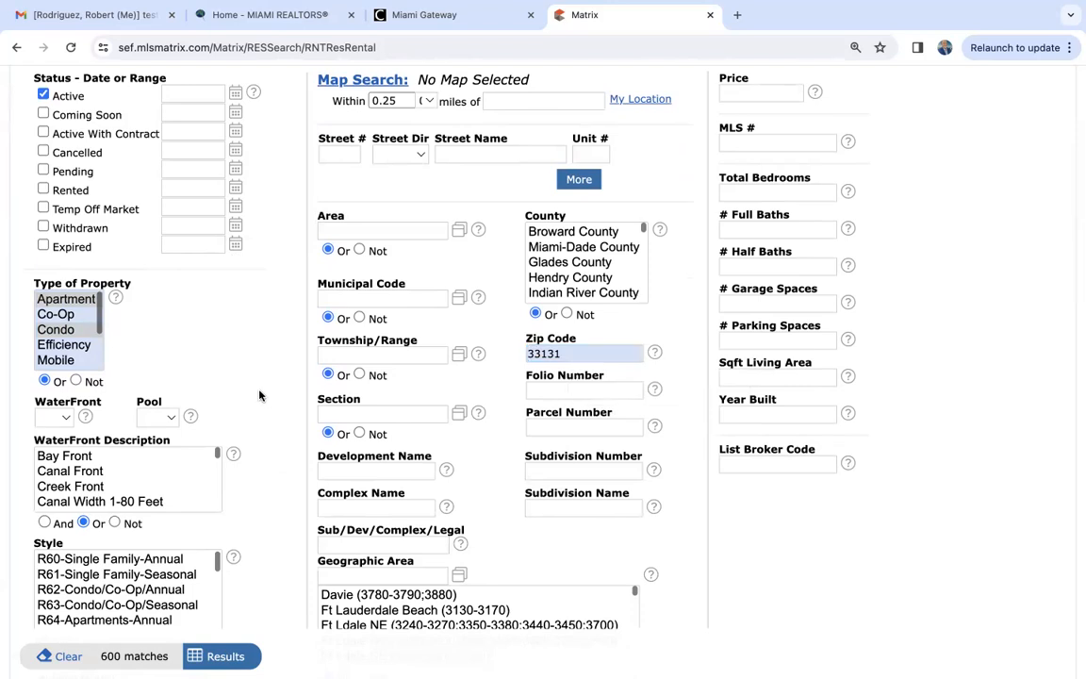
- Limit the rental search to waterfront properties by setting WaterFront to Yes
scroll(259, 396, "down", 3)
left_click(62, 269)
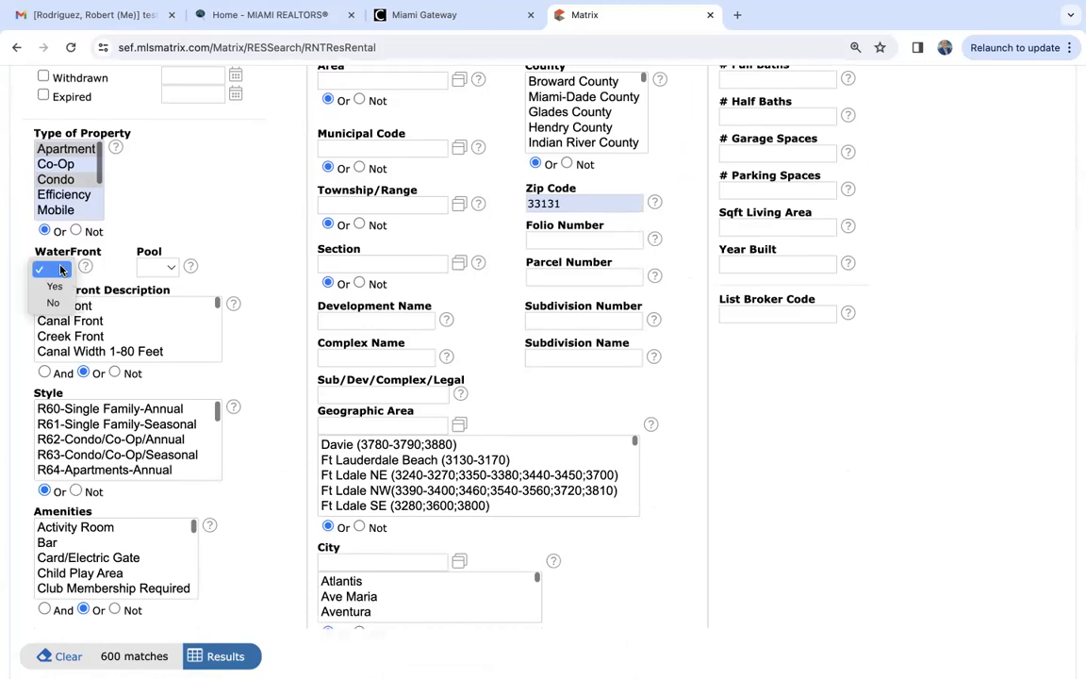
left_click(57, 286)
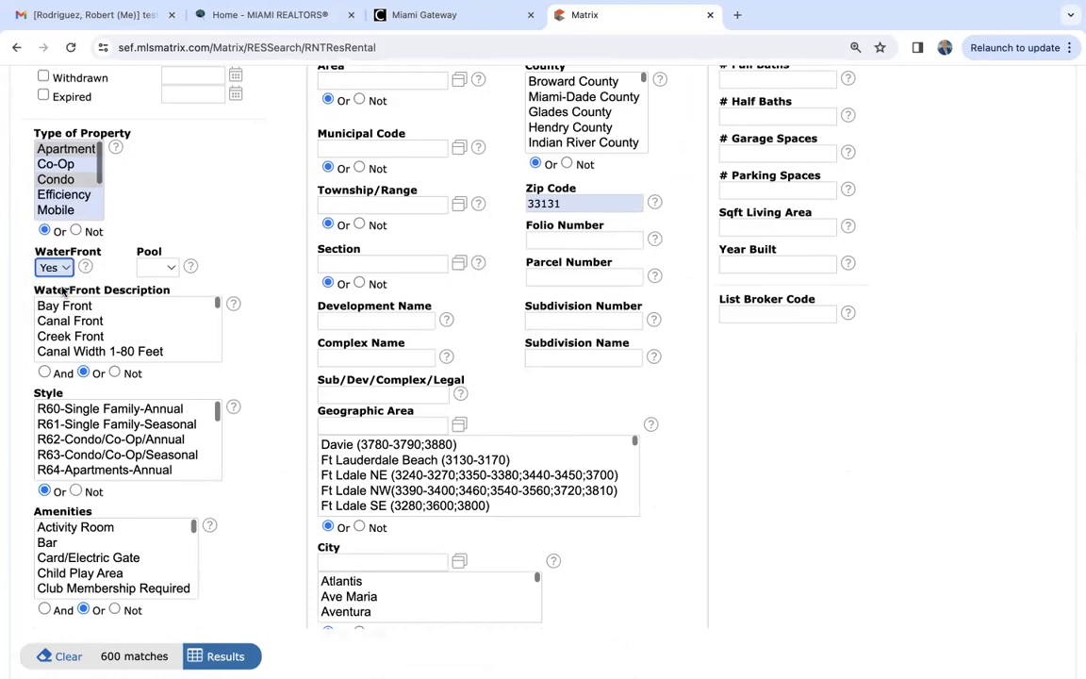
- Set the total bedrooms to 2 and cap the rental price with the value 3500-
scroll(744, 366, "up", 5)
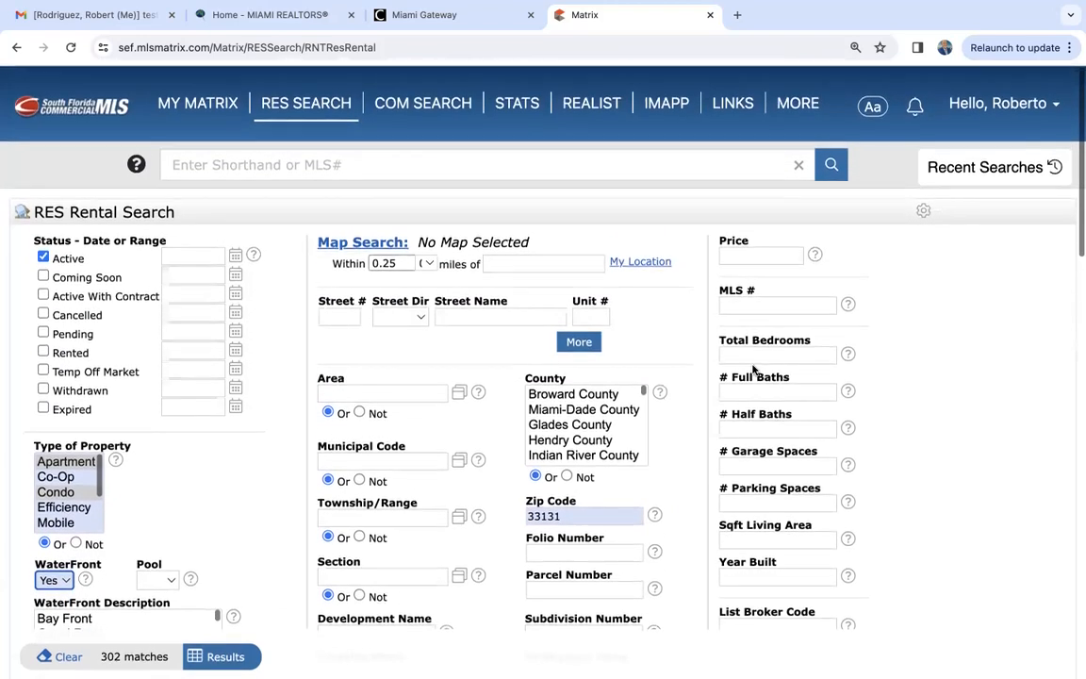
left_click(761, 354)
type("2")
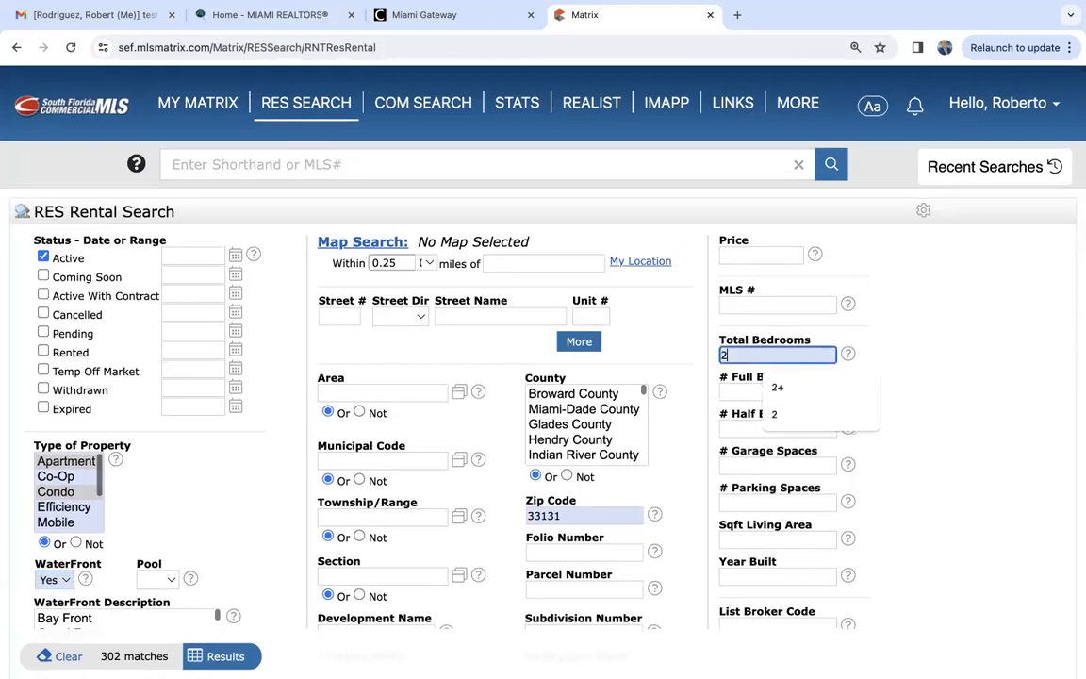
left_click(979, 397)
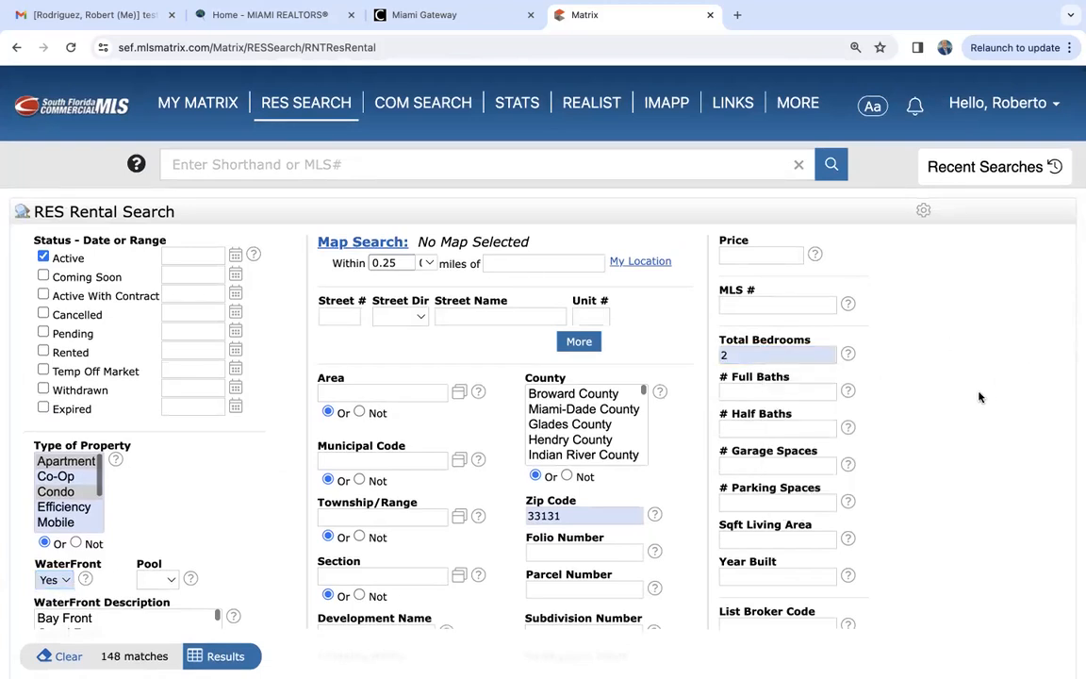
left_click(751, 255)
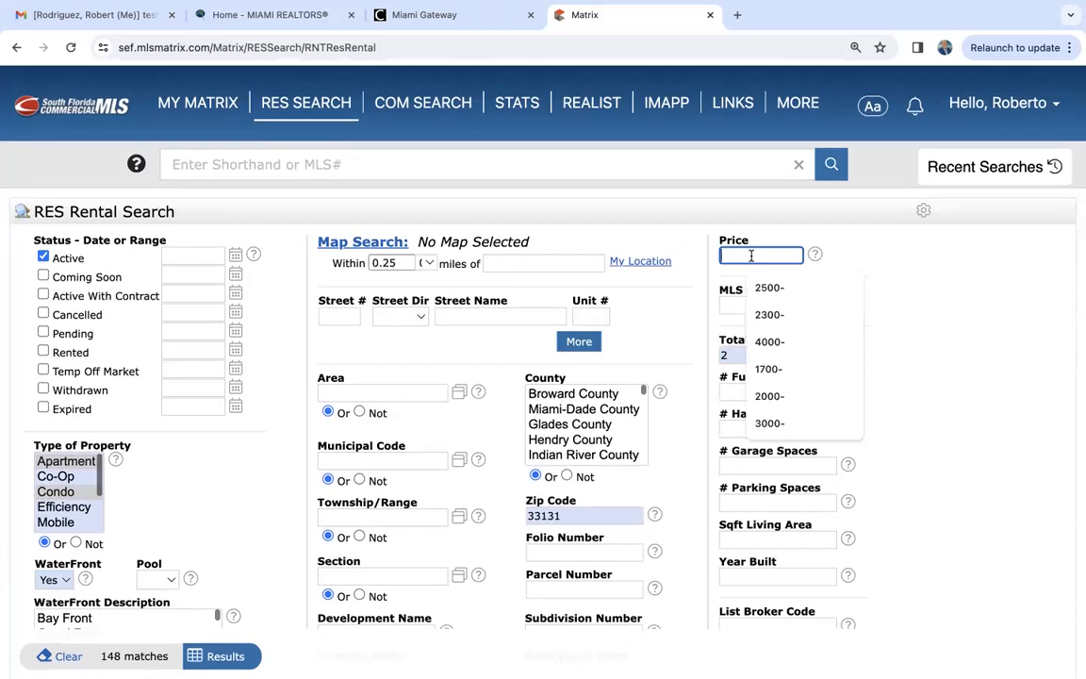
type("3500-")
left_click(919, 460)
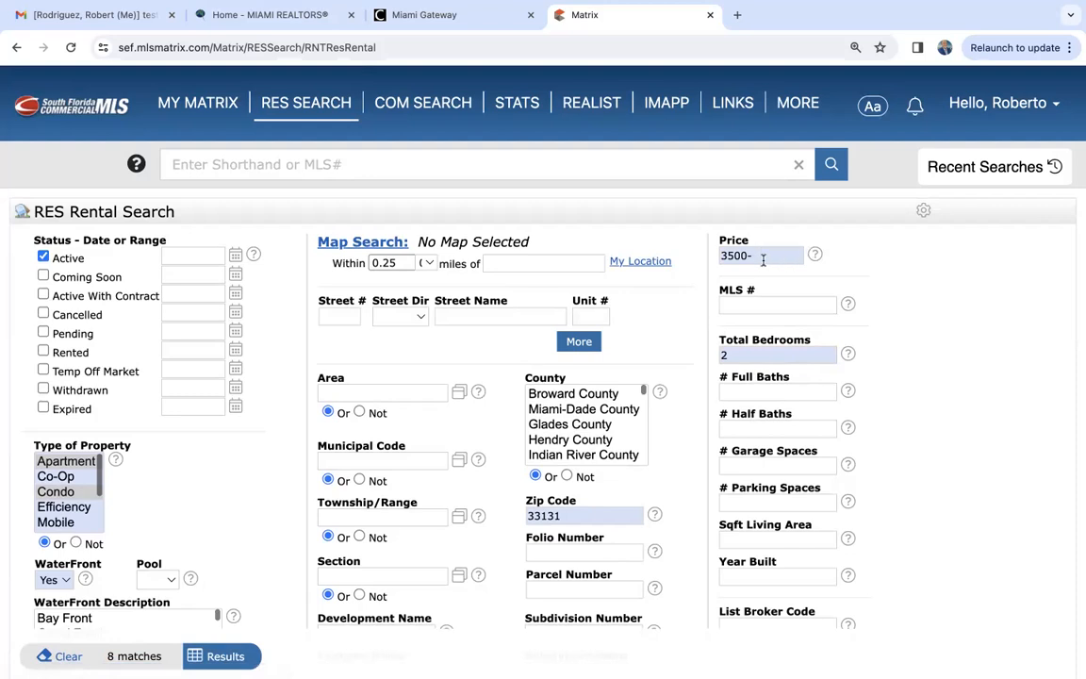
- Try the additional filters Pets Allowed set to Yes and Furnished, clearing each one again
scroll(276, 483, "down", 7)
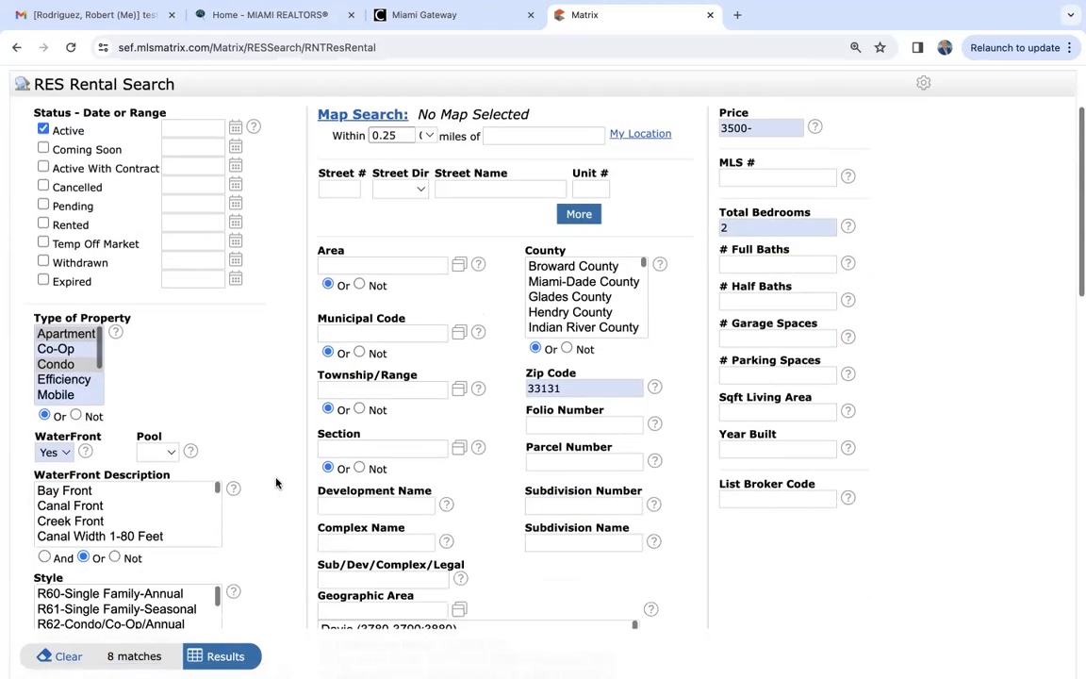
scroll(65, 407, "down", 3)
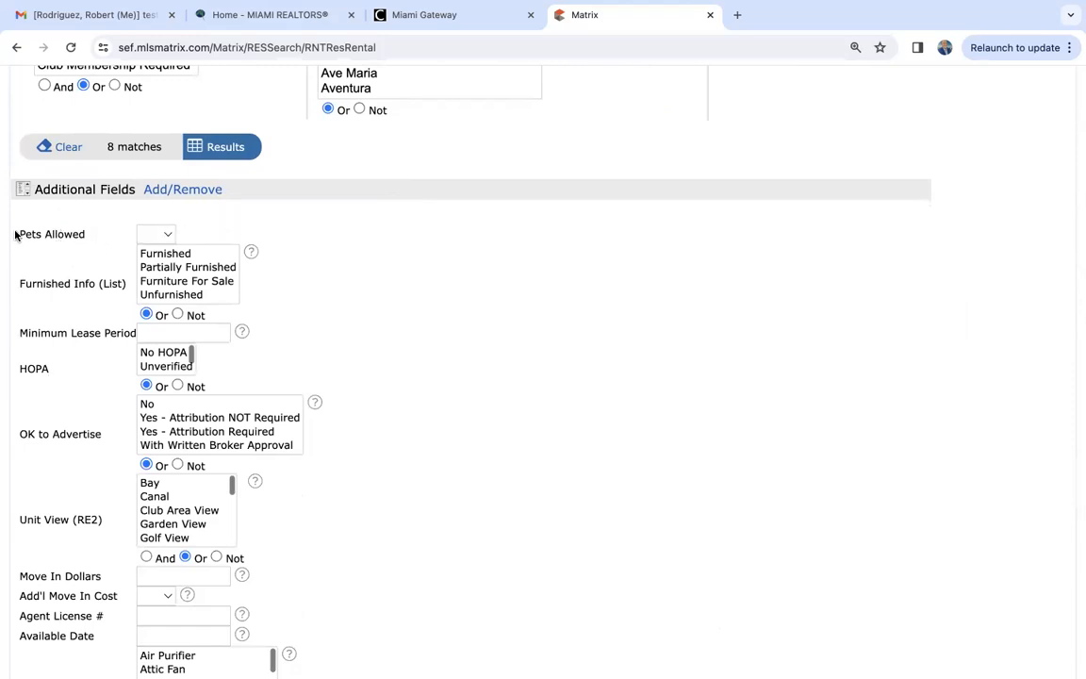
left_click(151, 233)
left_click(154, 253)
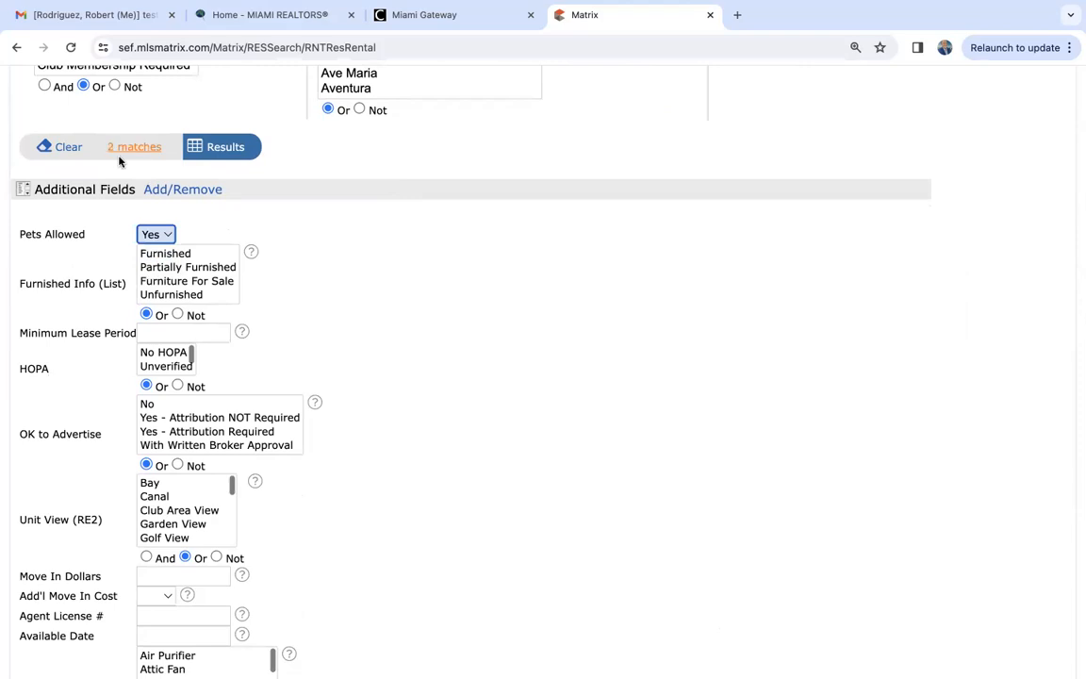
left_click(144, 235)
left_click(153, 217)
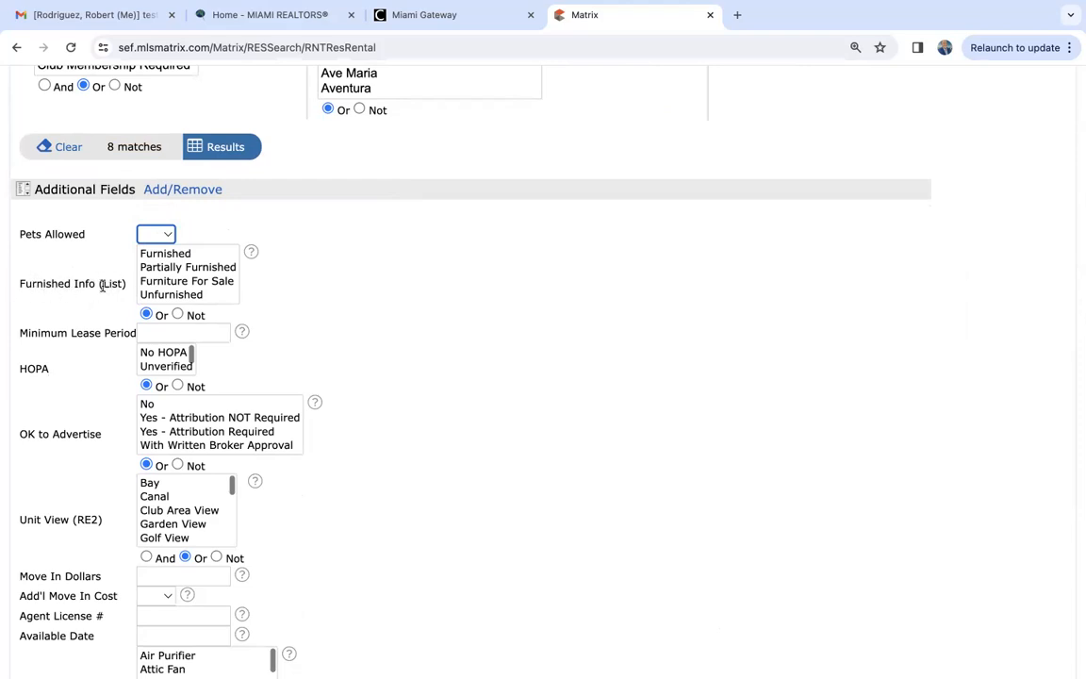
left_click(168, 254)
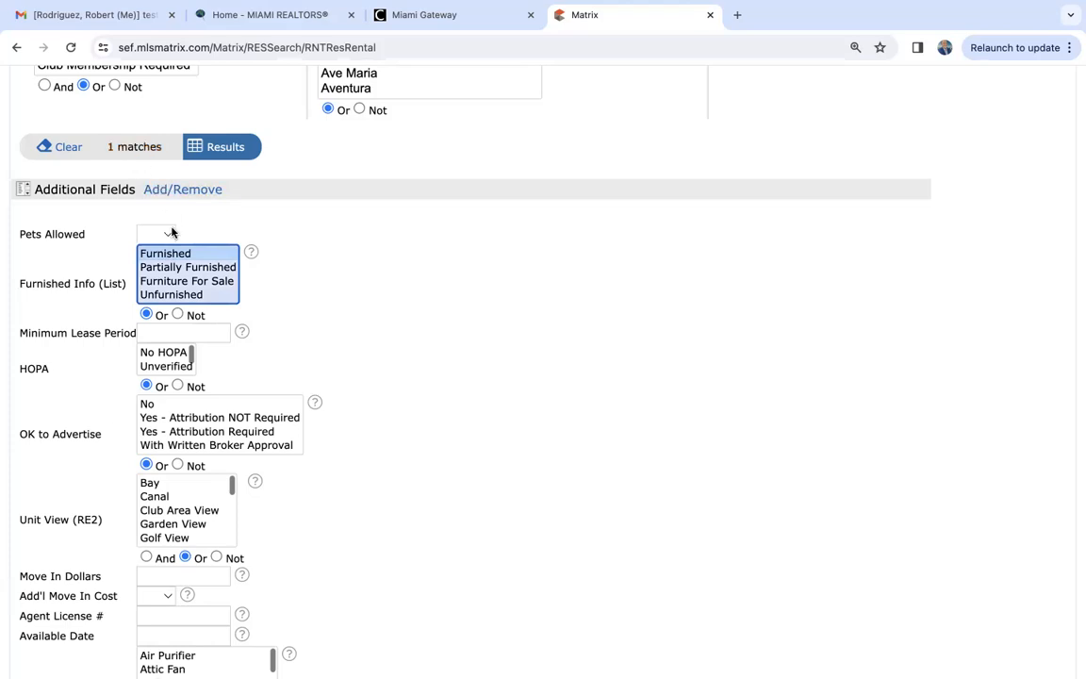
left_click(179, 255)
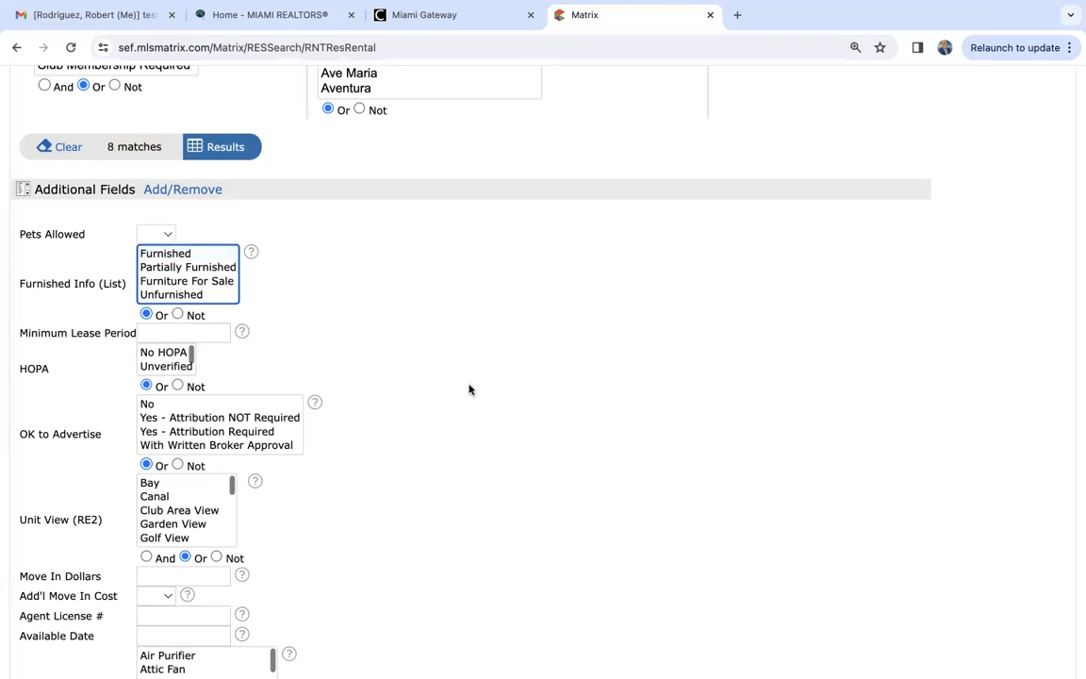
- Run the rental search and review the first listing's full details down to its agent and office information
left_click(231, 151)
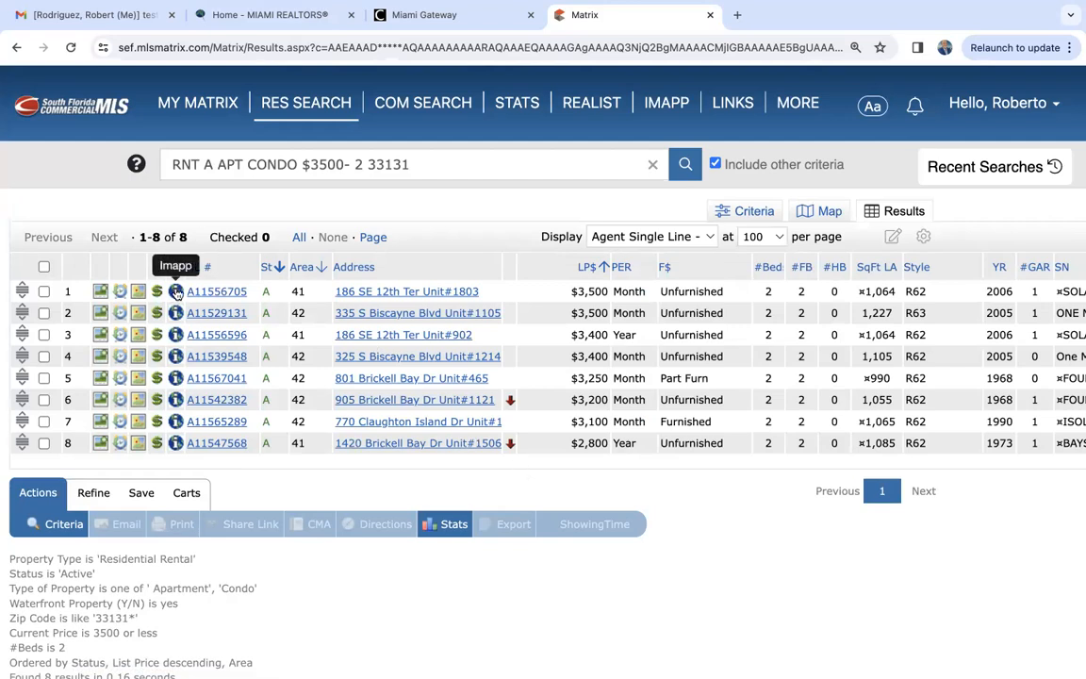
left_click(215, 293)
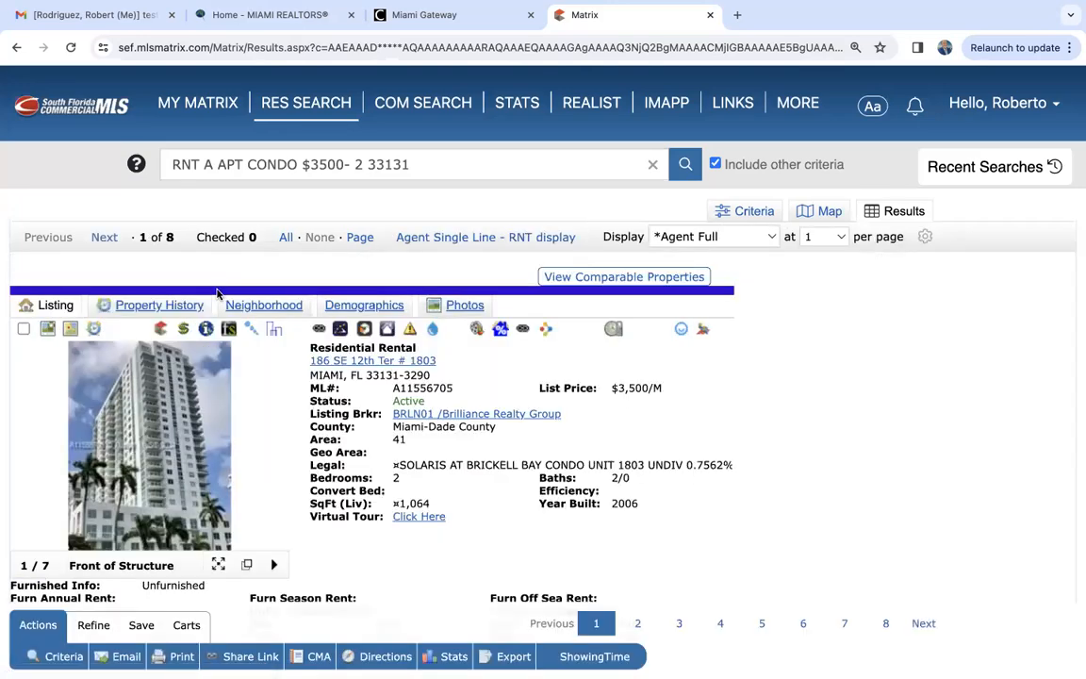
scroll(333, 510, "down", 3)
scroll(333, 510, "down", 7)
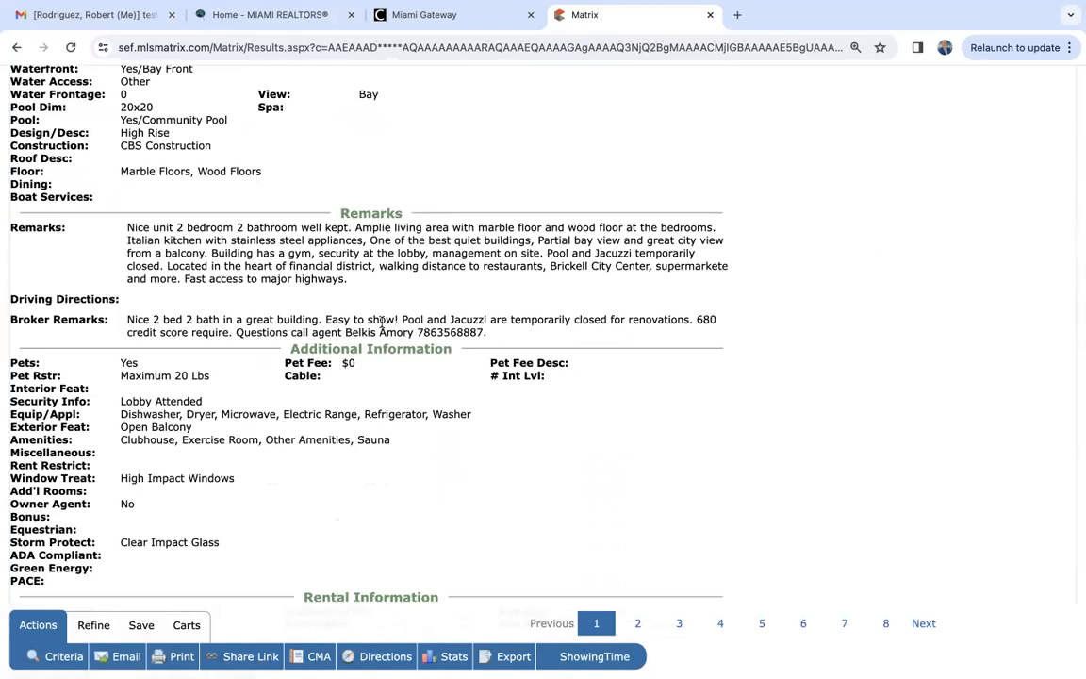
scroll(495, 345, "down", 5)
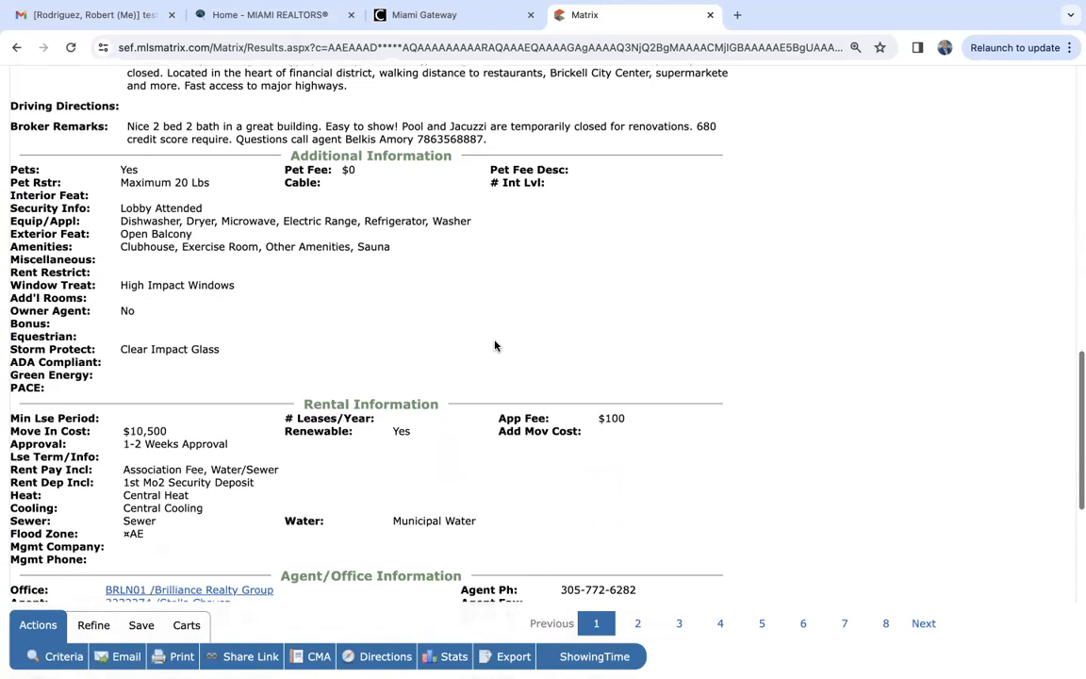
scroll(447, 311, "down", 2)
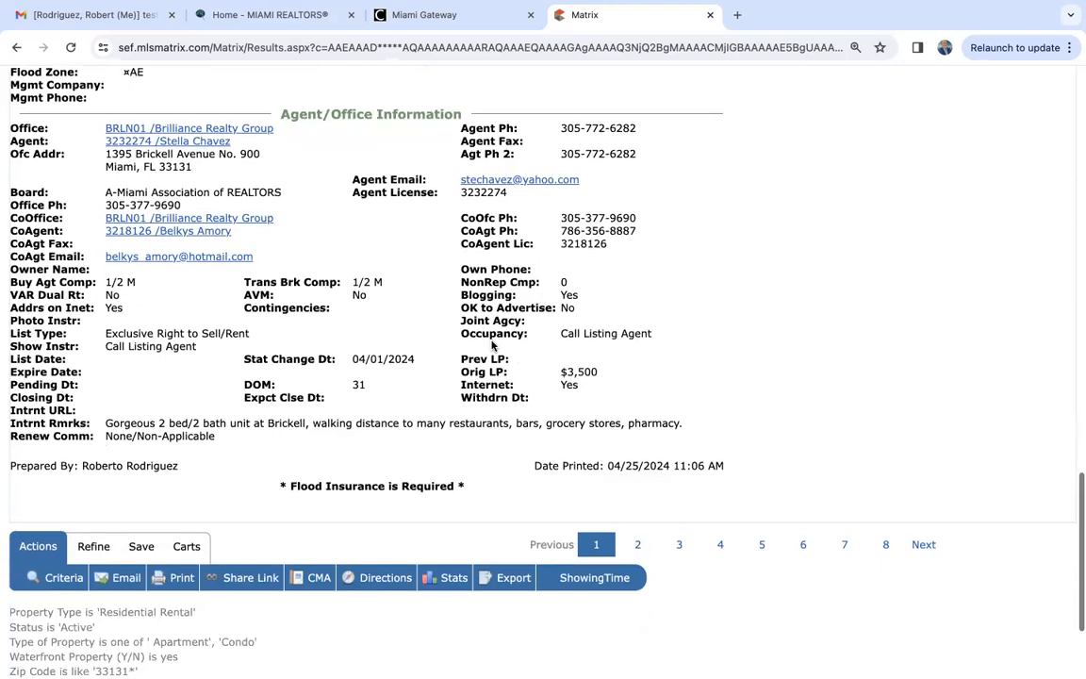
scroll(276, 421, "down", 1)
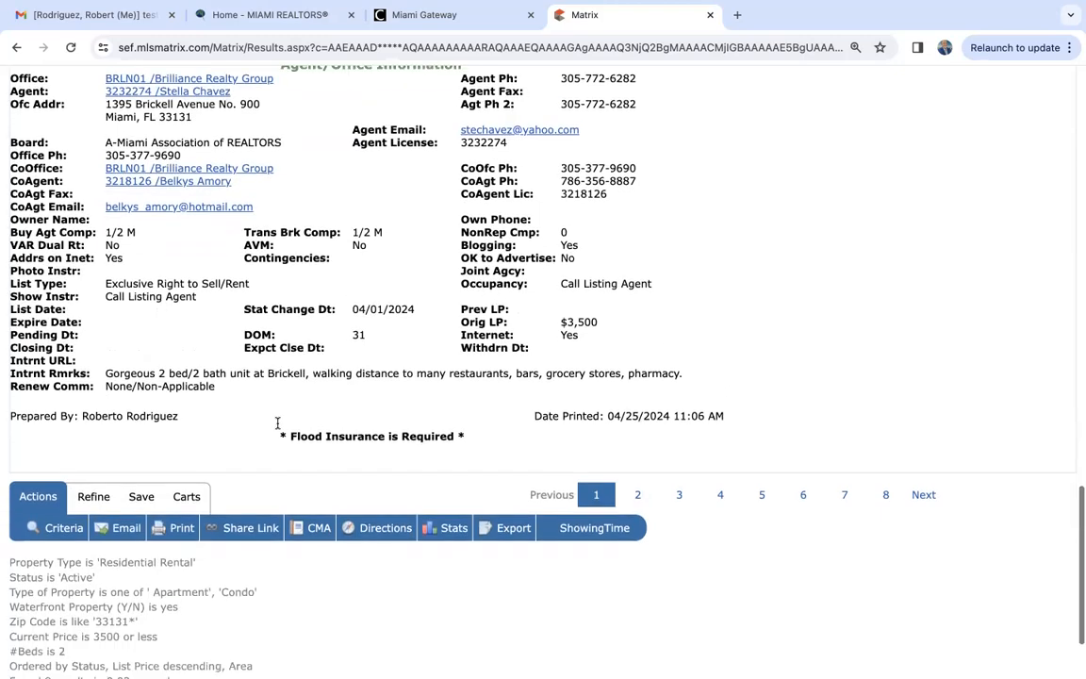
scroll(278, 424, "up", 10)
scroll(278, 429, "up", 3)
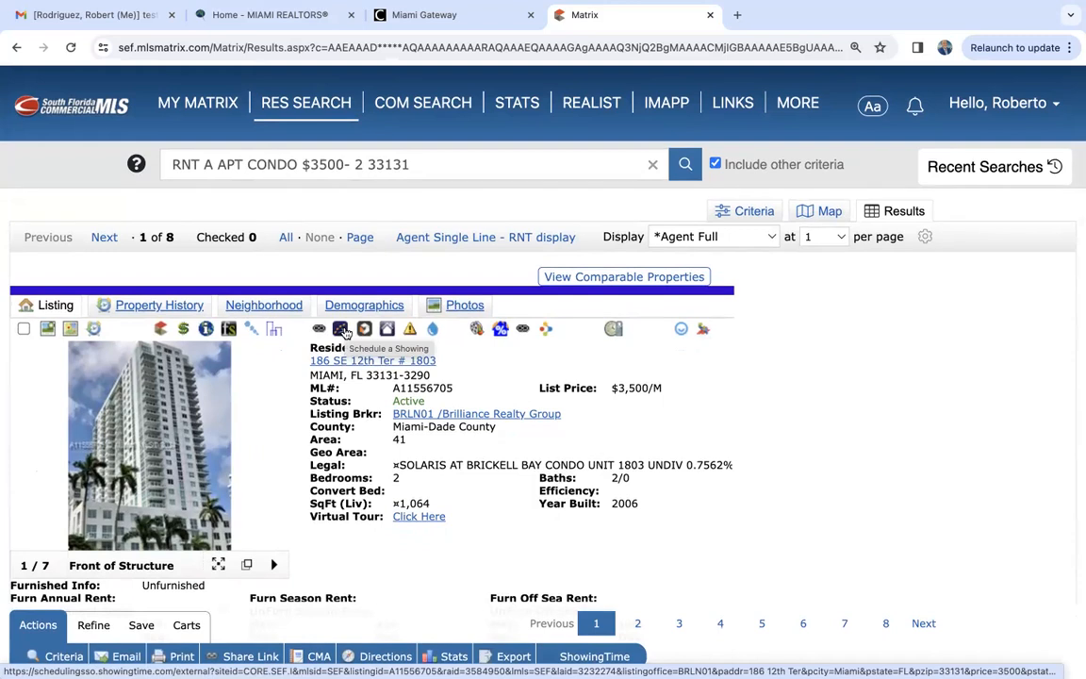
- Go to the second listing and examine its broker remarks and additional information
left_click(105, 237)
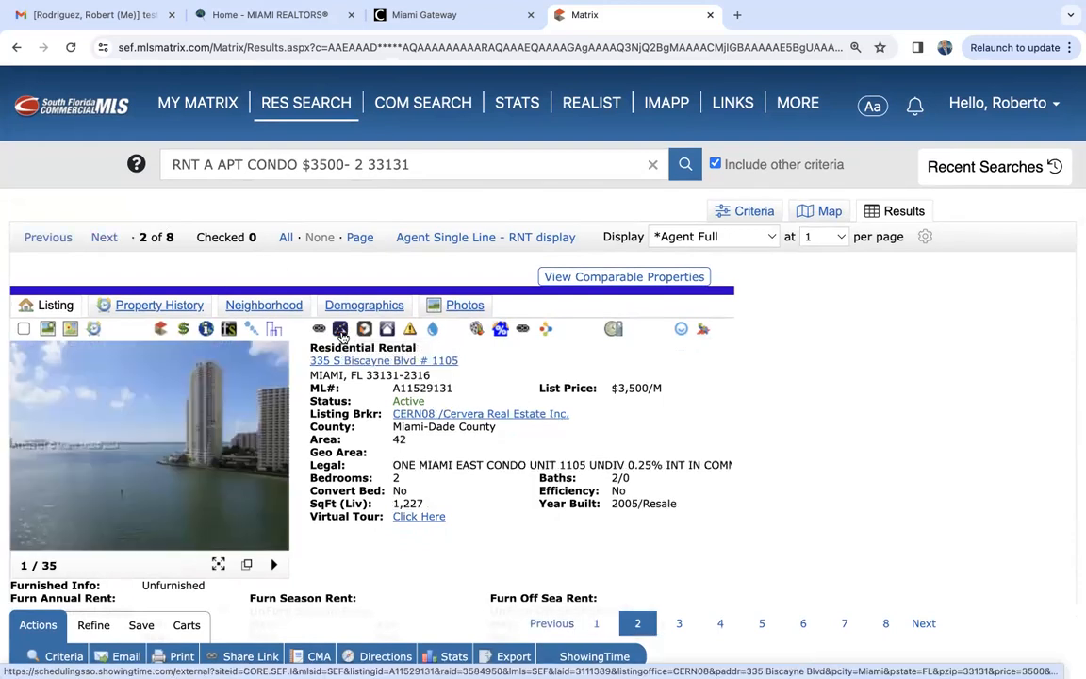
scroll(195, 308, "down", 10)
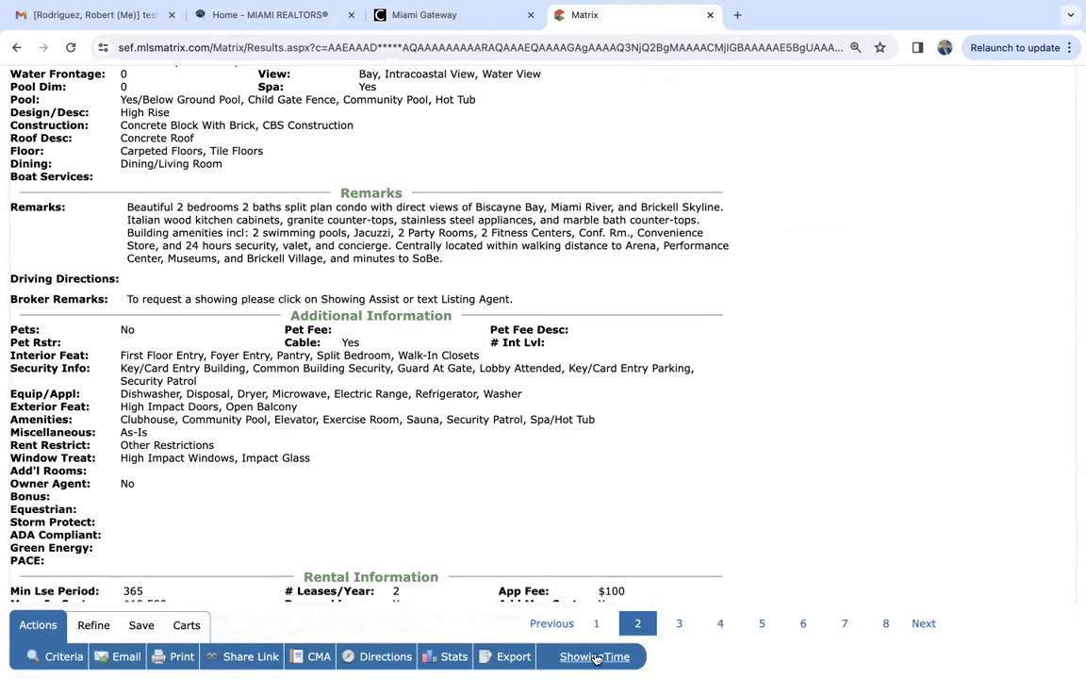
scroll(601, 448, "up", 10)
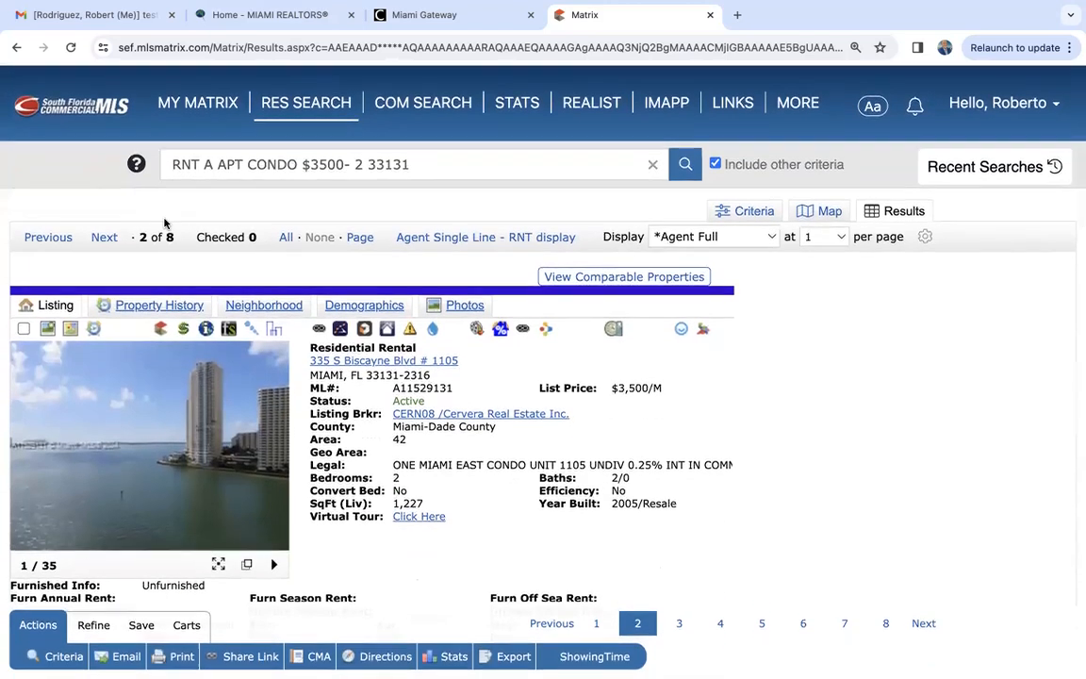
- Go to the third listing and check its showing instructions and broker remarks
left_click(102, 237)
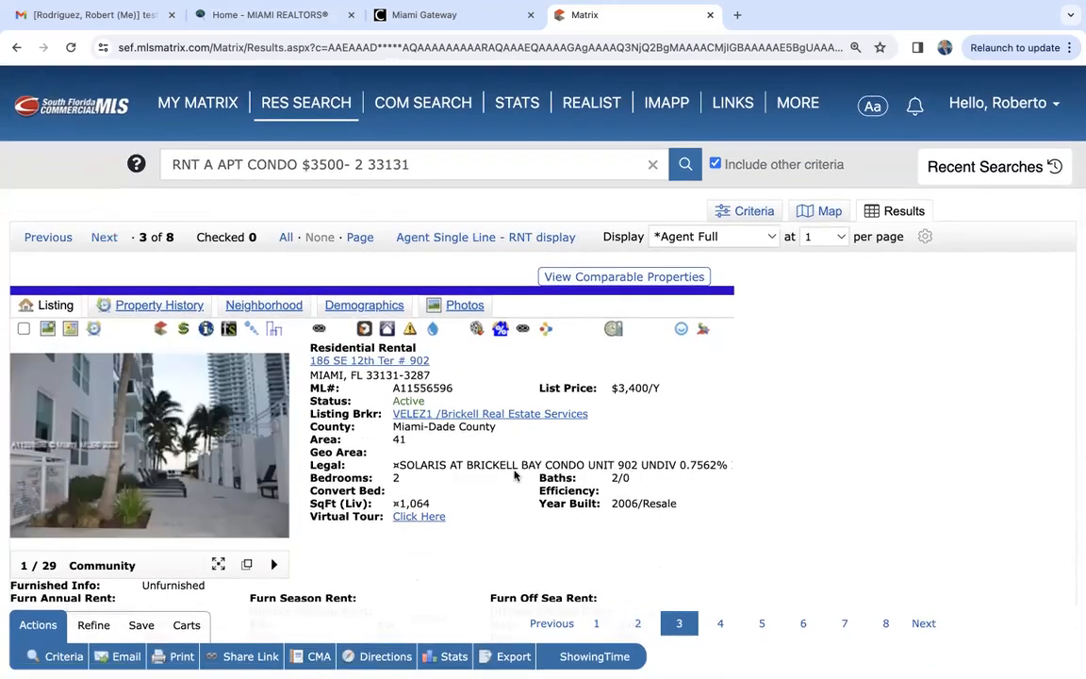
scroll(374, 524, "down", 10)
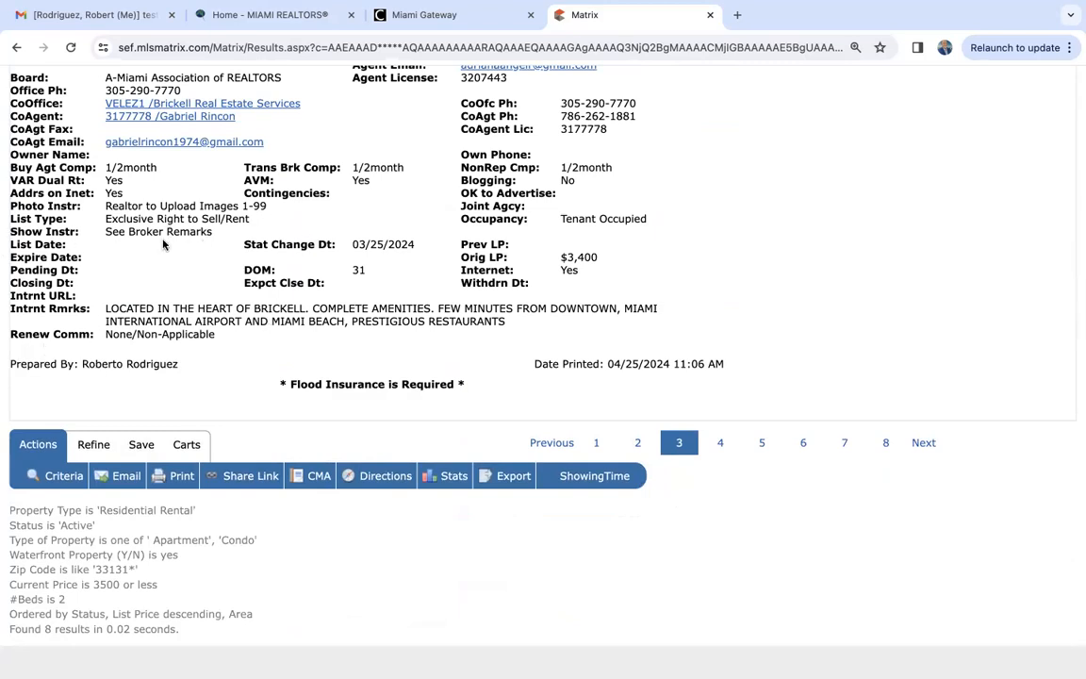
scroll(213, 242, "up", 10)
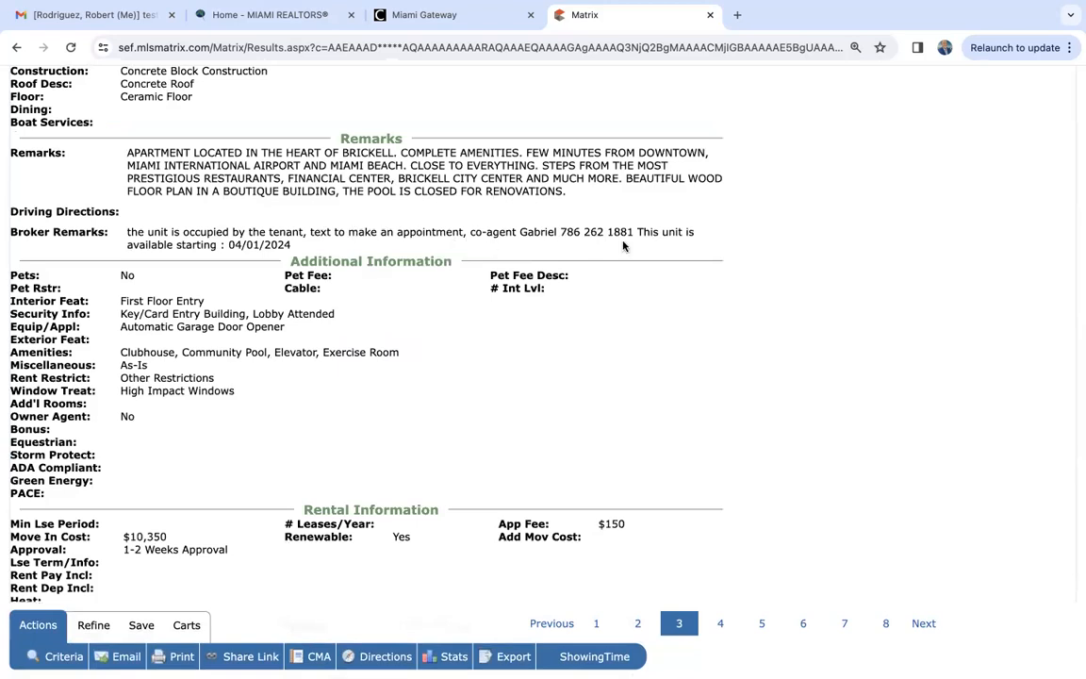
scroll(658, 299, "up", 10)
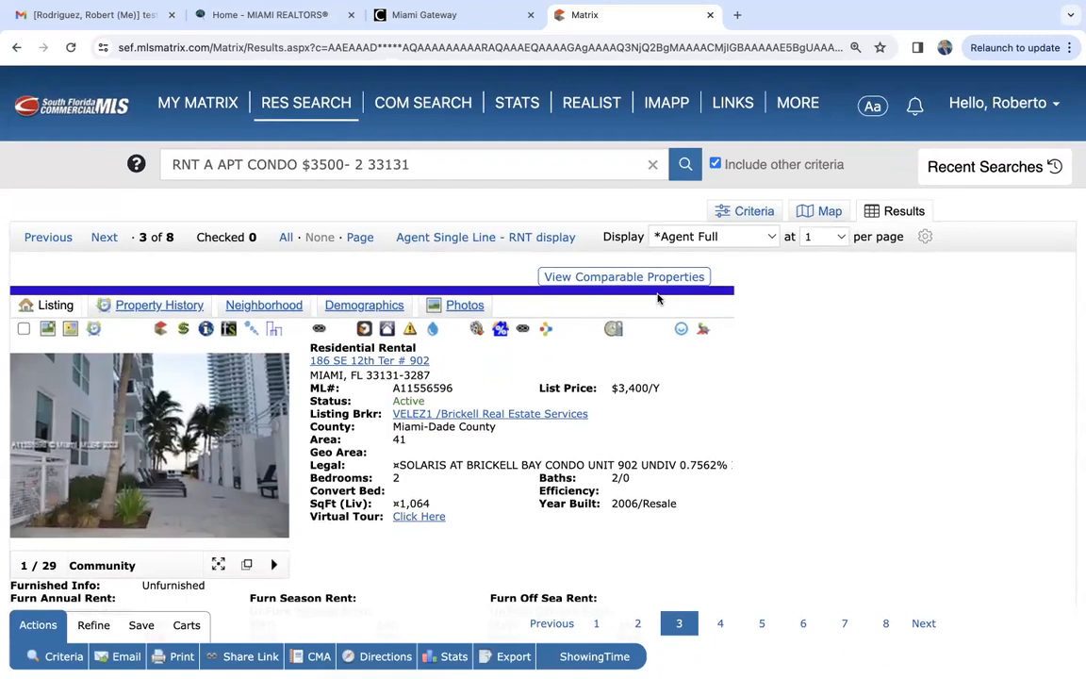
- Try the seasonal style filter R63-Condo/Co-Op/Seasonal in a new RNT residential rental search, and return to the My Matrix home page
mouse_move(194, 103)
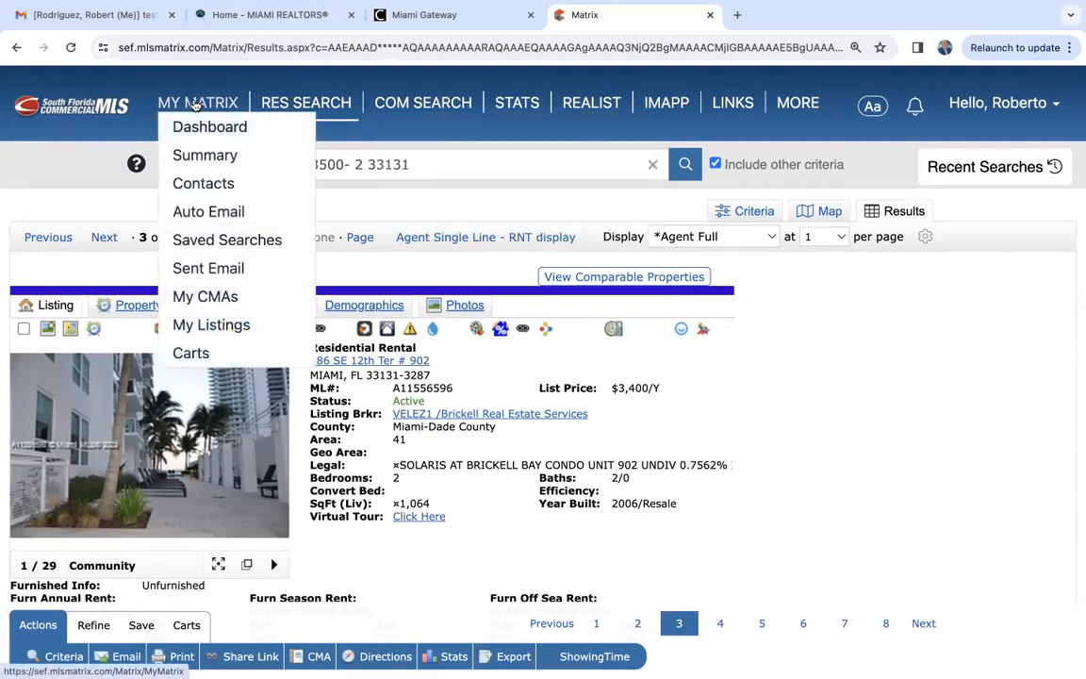
mouse_move(292, 104)
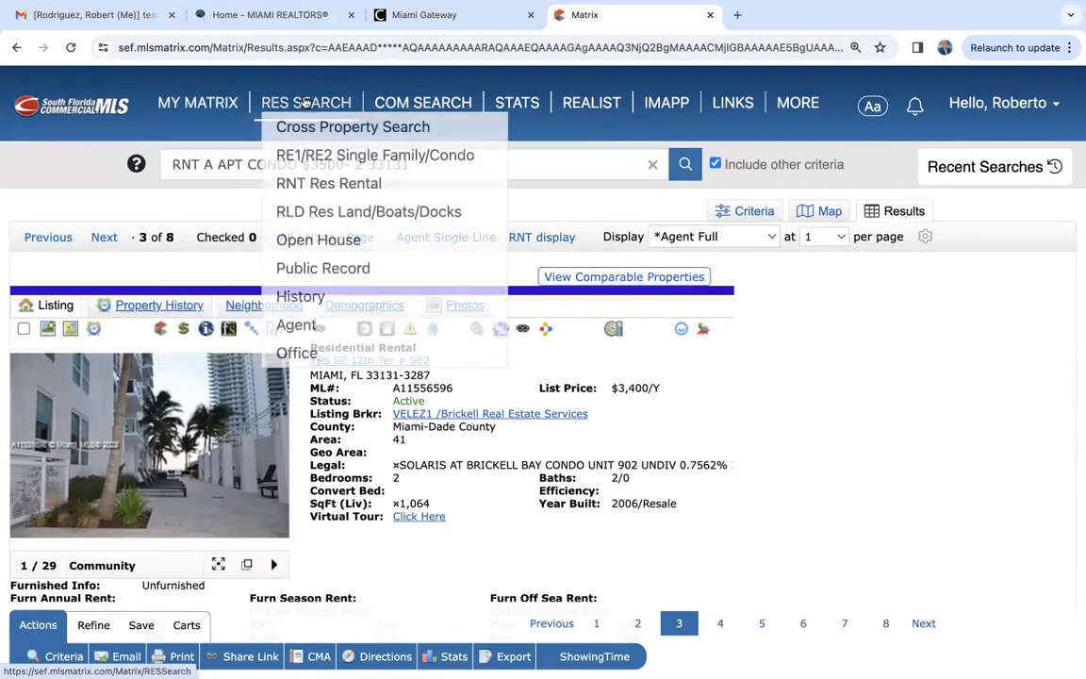
left_click(323, 185)
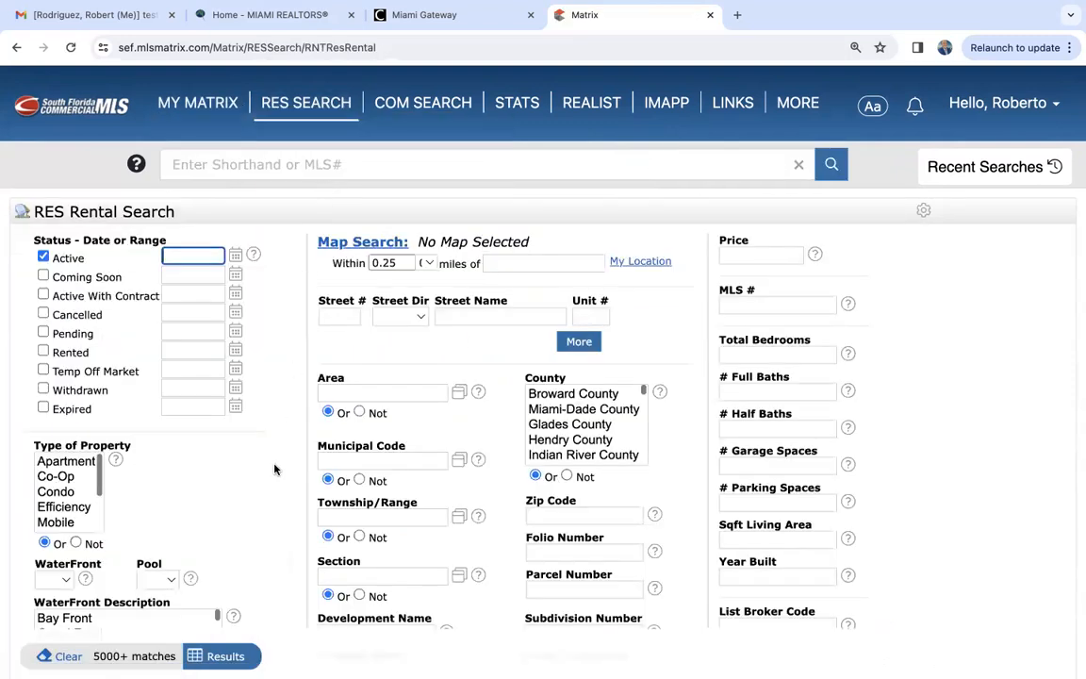
scroll(274, 469, "down", 6)
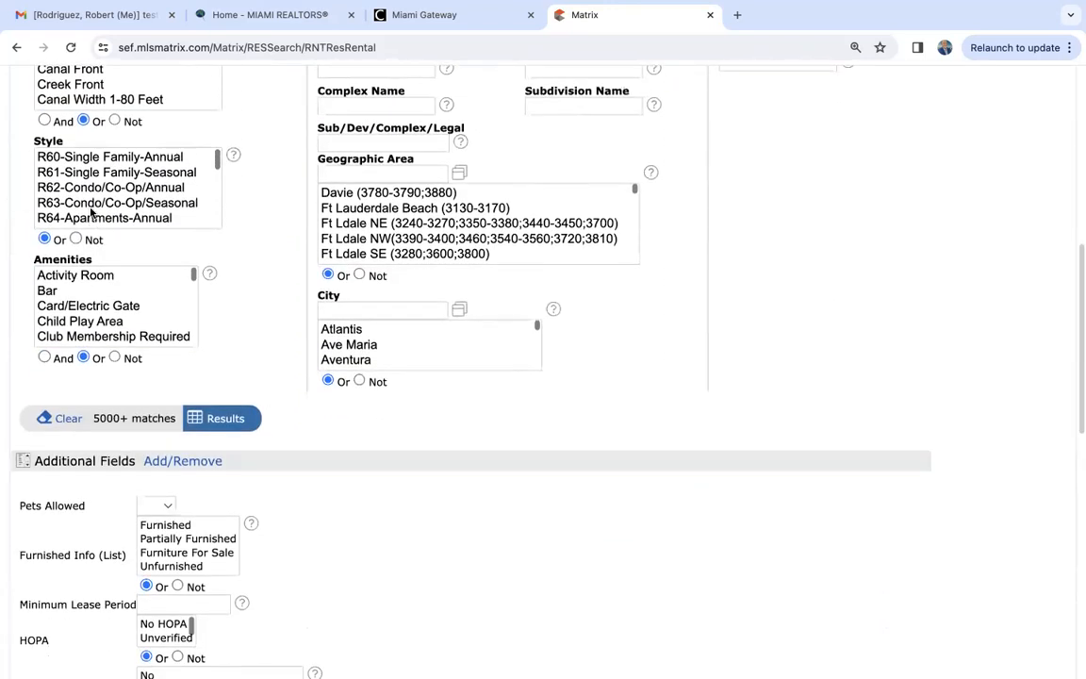
left_click(120, 206)
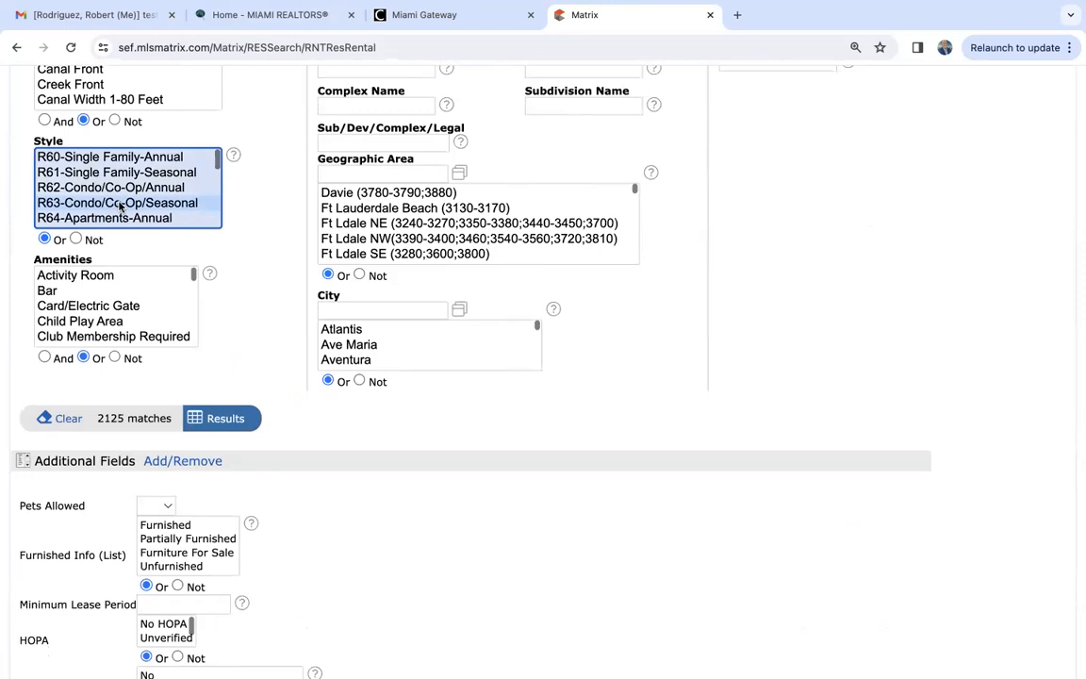
scroll(120, 206, "down", 2)
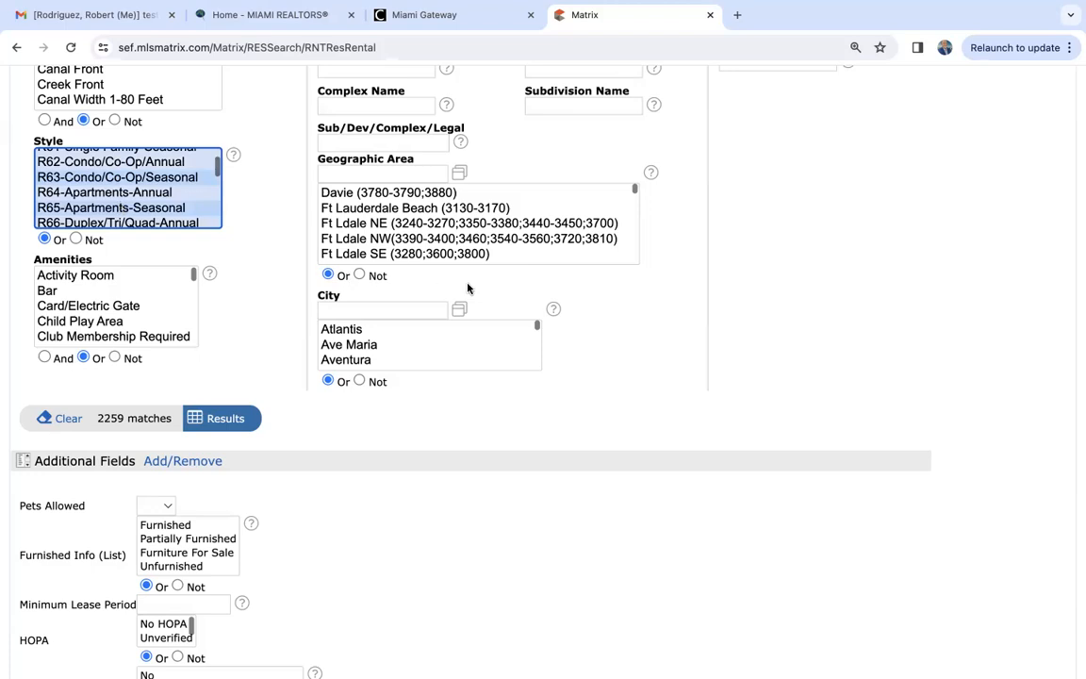
scroll(468, 287, "up", 5)
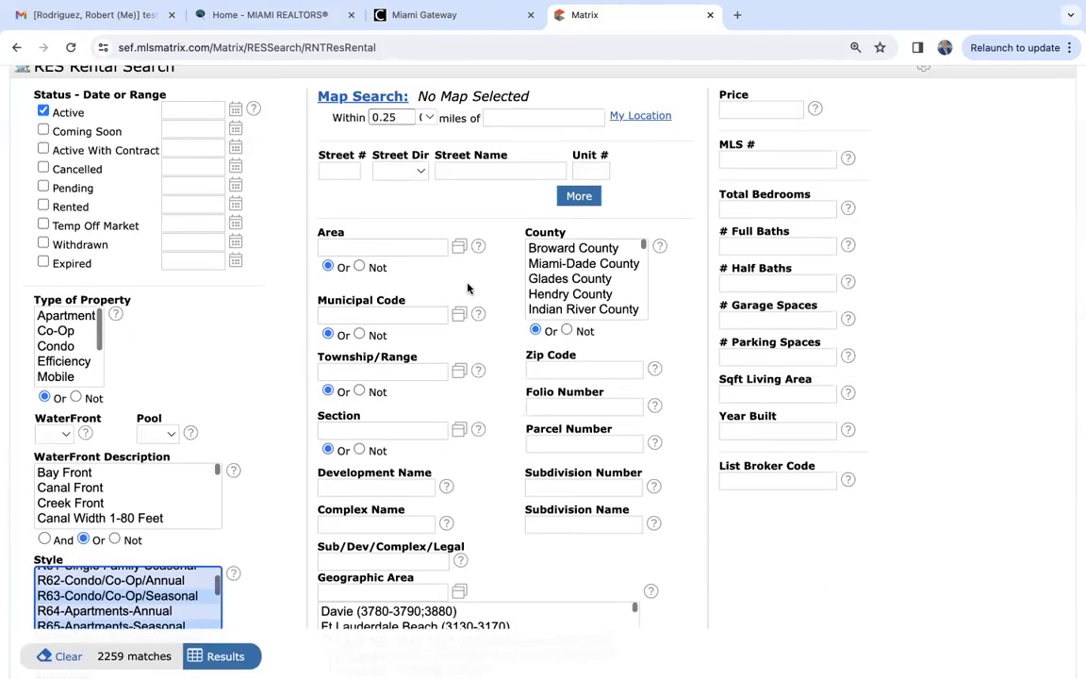
scroll(467, 288, "up", 2)
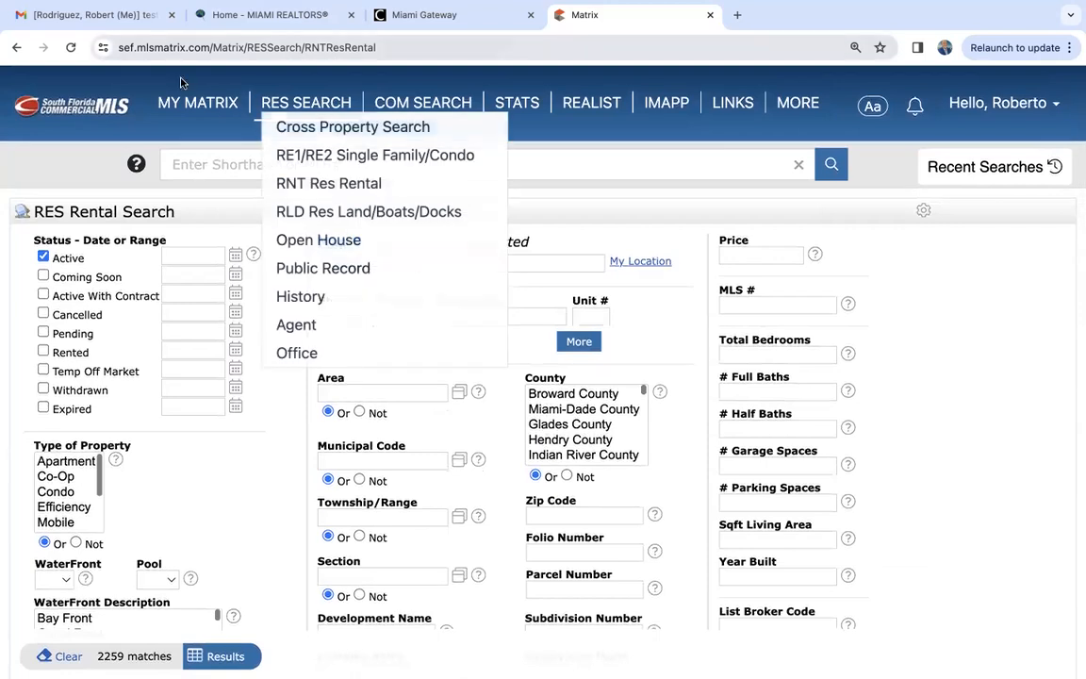
left_click(201, 109)
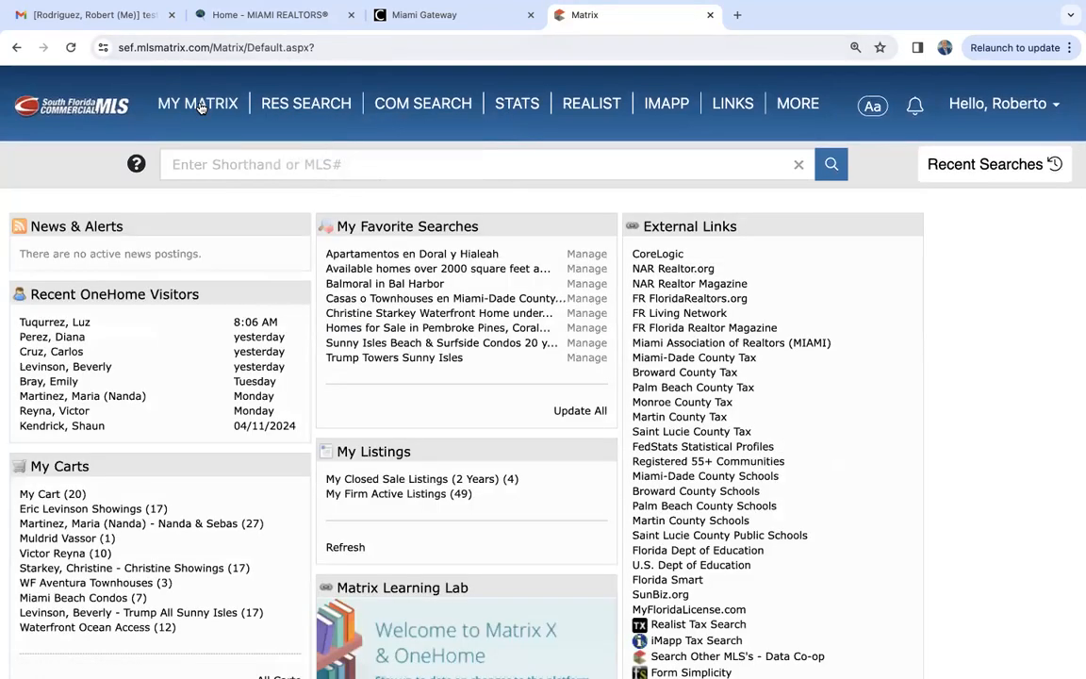
- Examine the criteria fields of the RE1/RE2 Single Family/Condo search, and return to the My Matrix home page
mouse_move(283, 106)
left_click(307, 158)
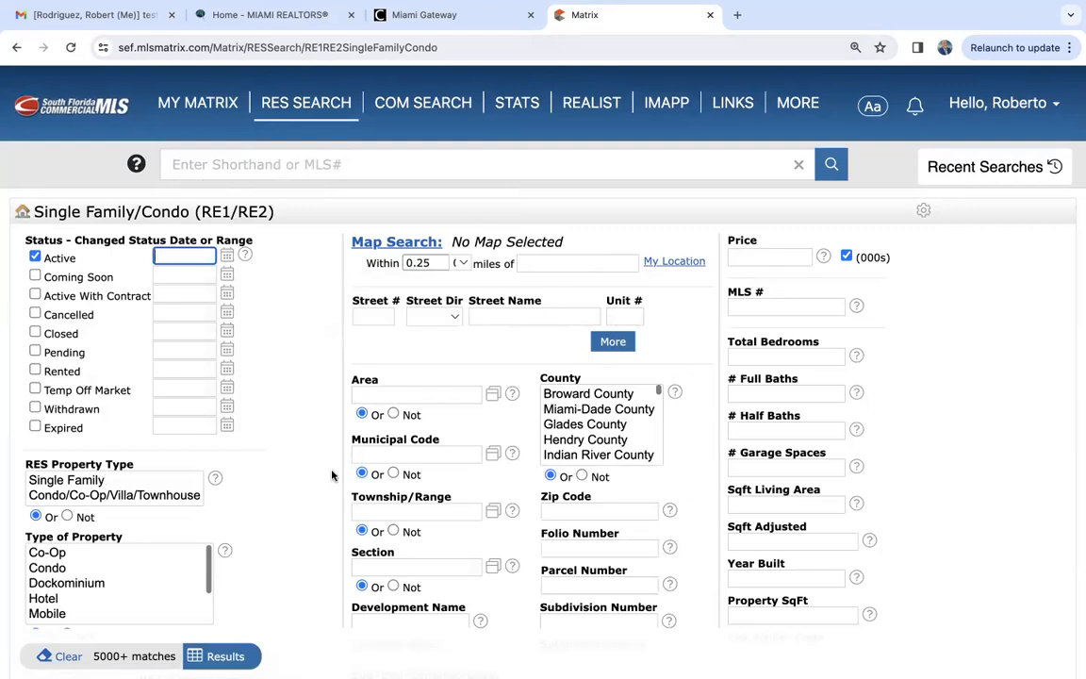
scroll(332, 475, "down", 5)
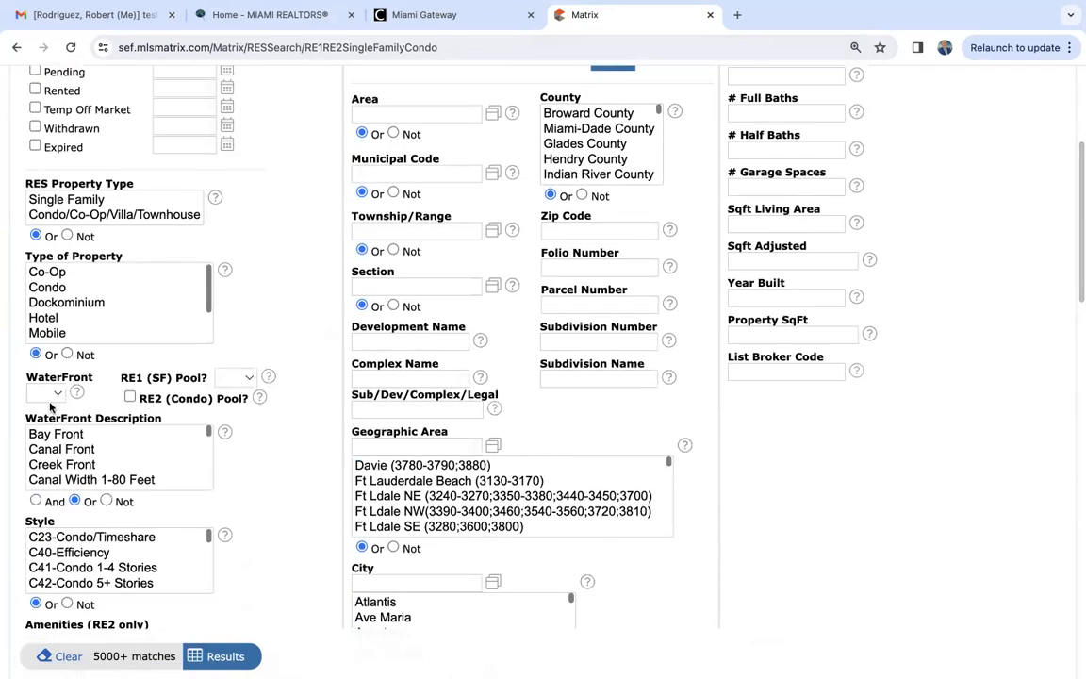
scroll(323, 472, "down", 3)
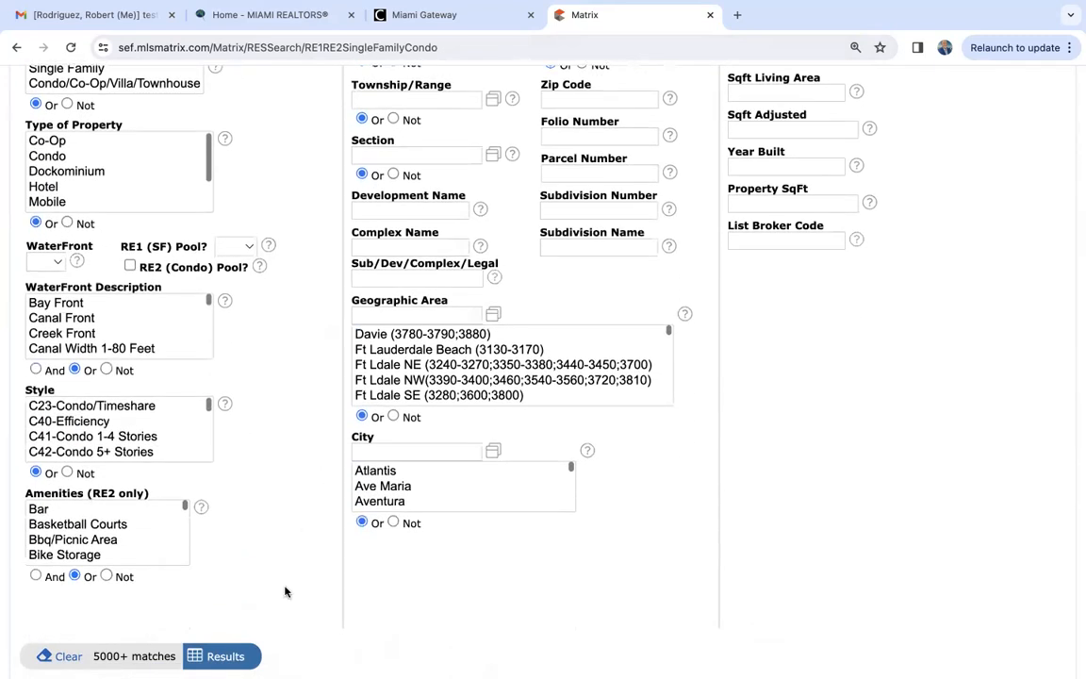
scroll(292, 517, "up", 5)
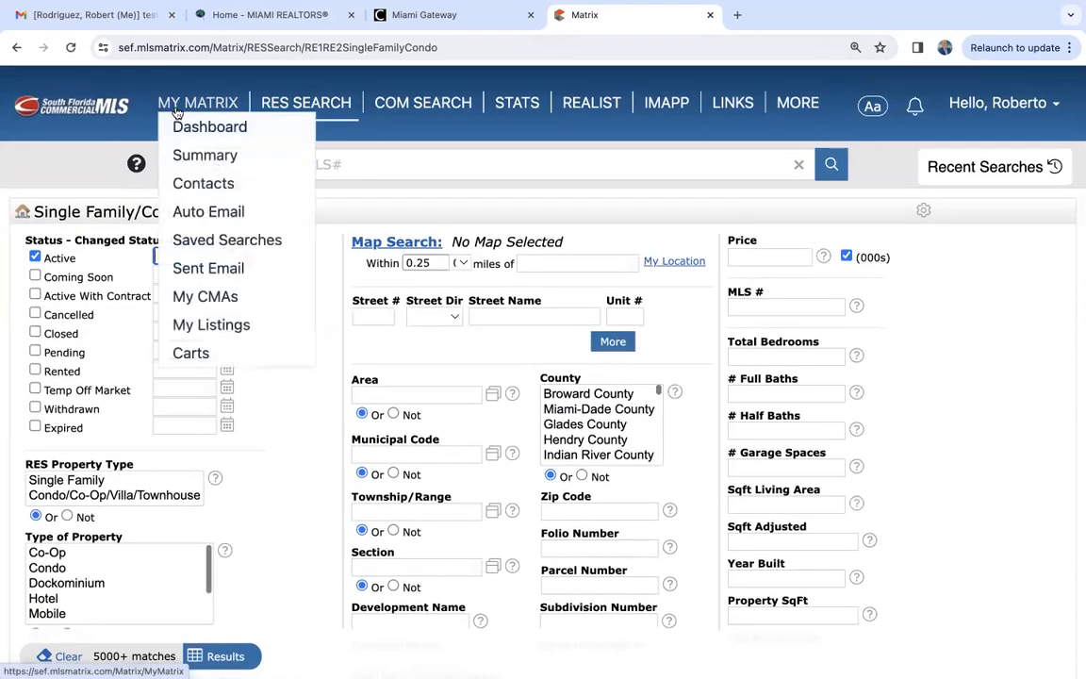
left_click(176, 110)
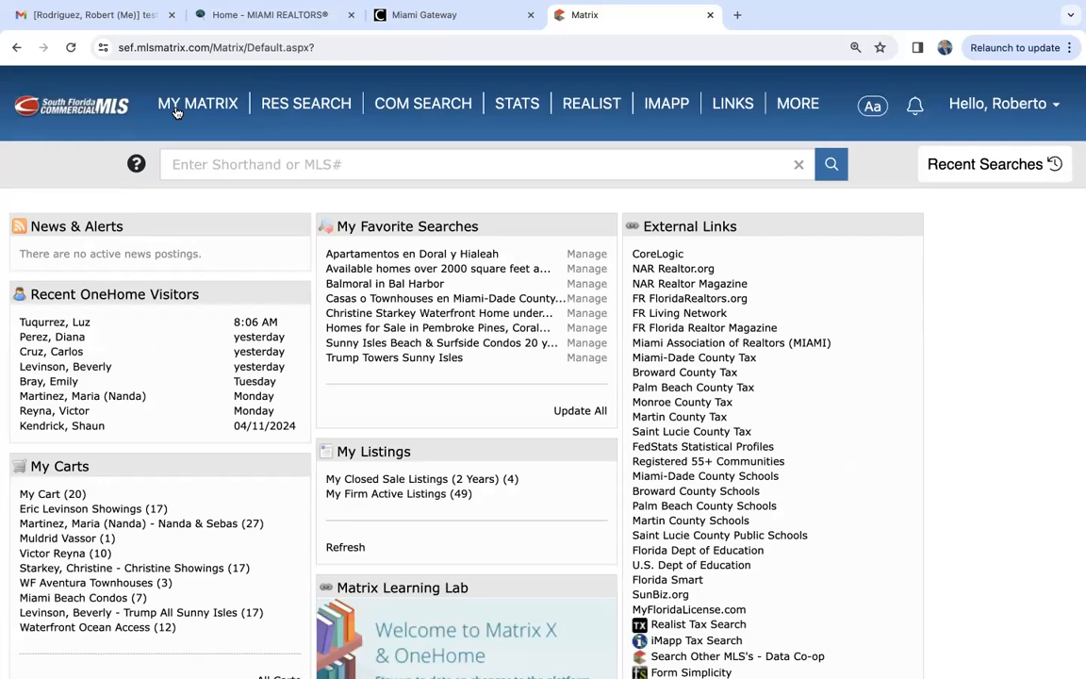
- Start an RIN Multi-Family Income commercial search with Duplex as the property type and Miami-Dade County as the county
mouse_move(423, 110)
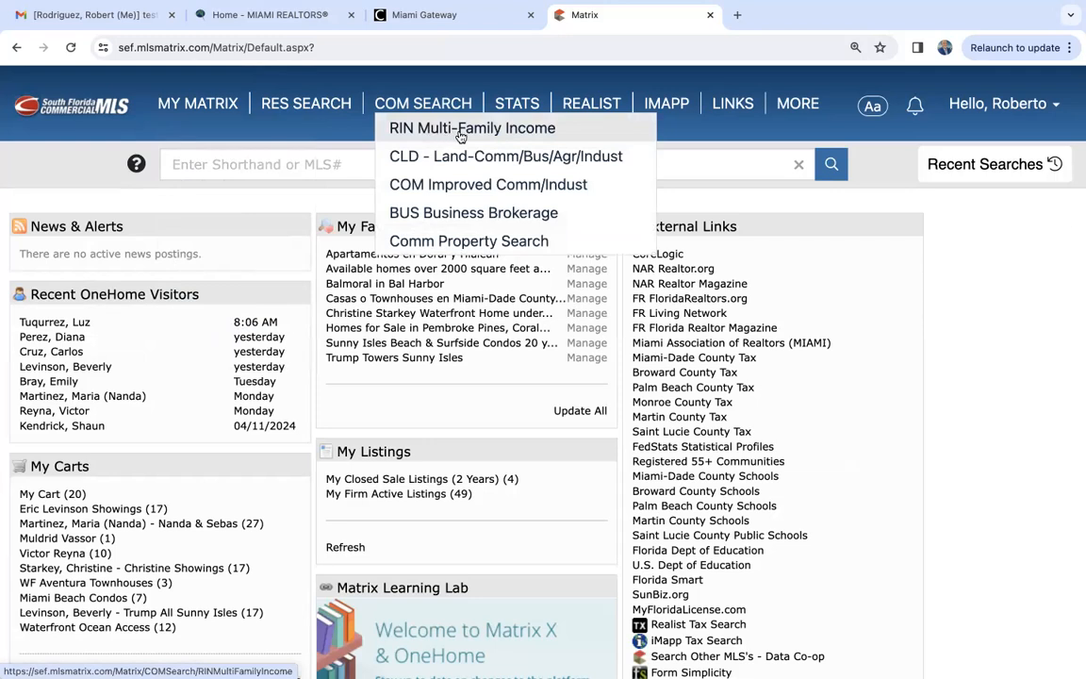
left_click(460, 129)
scroll(264, 474, "down", 2)
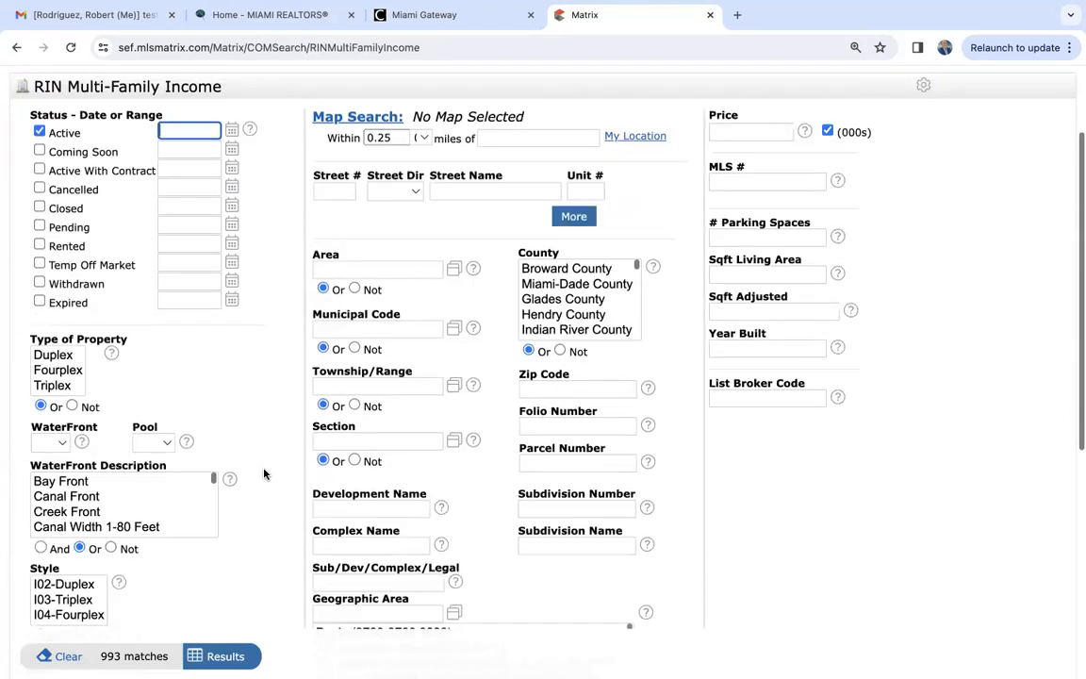
scroll(264, 474, "down", 1)
left_click(57, 341)
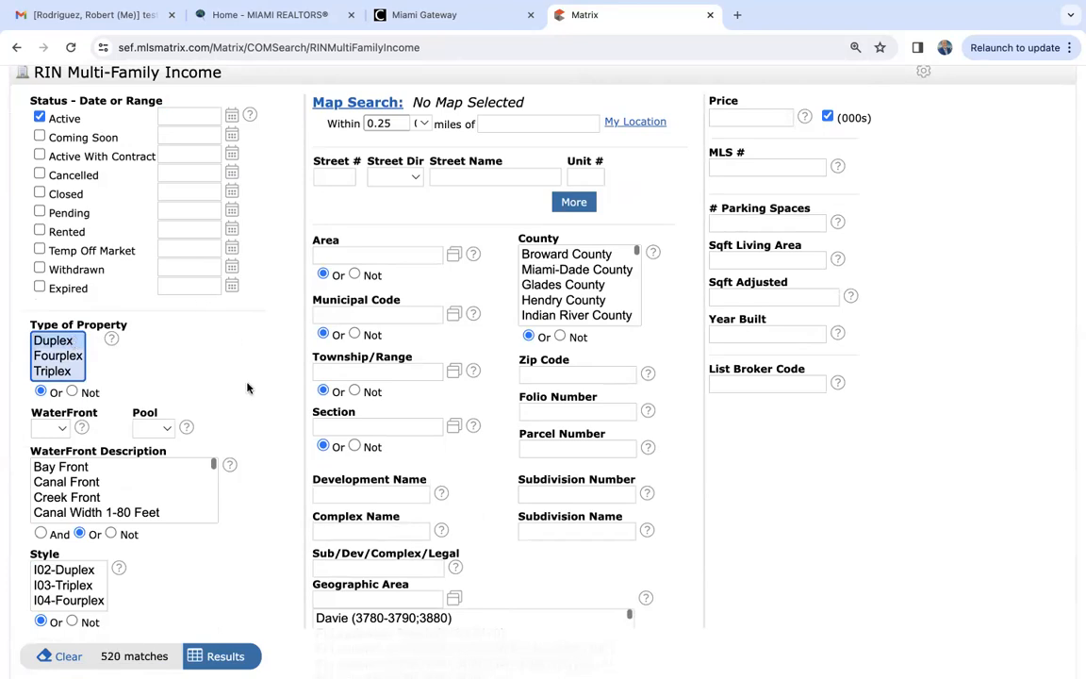
left_click(591, 275)
- Set the city to Hialeah and run the multi-family income search
scroll(503, 436, "down", 1)
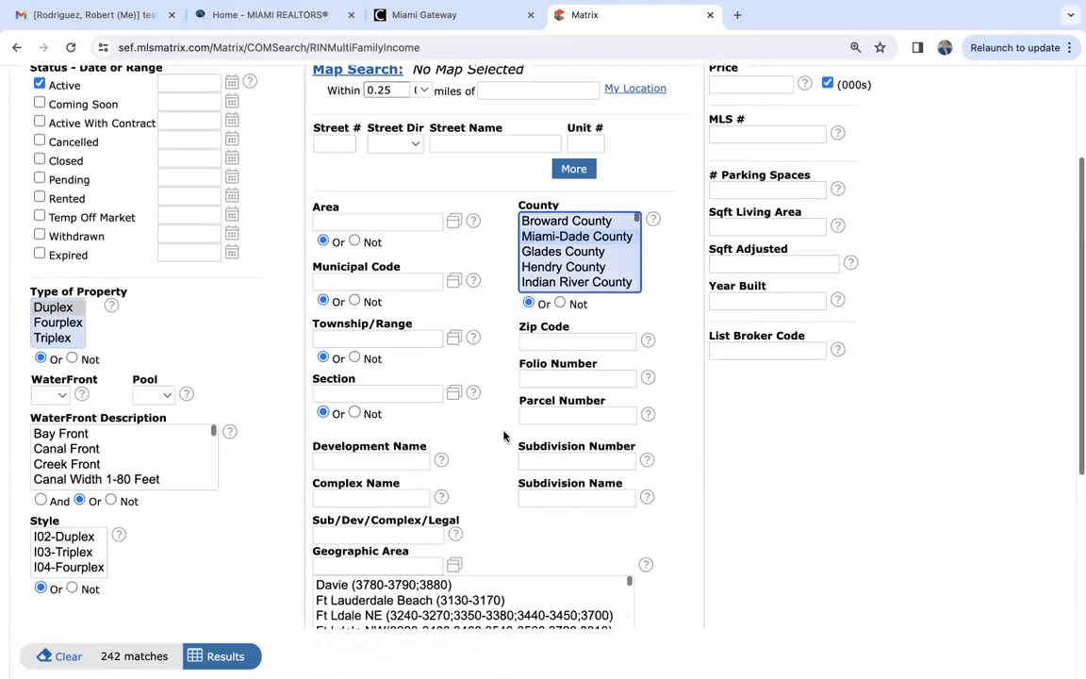
scroll(504, 435, "down", 2)
left_click(363, 574)
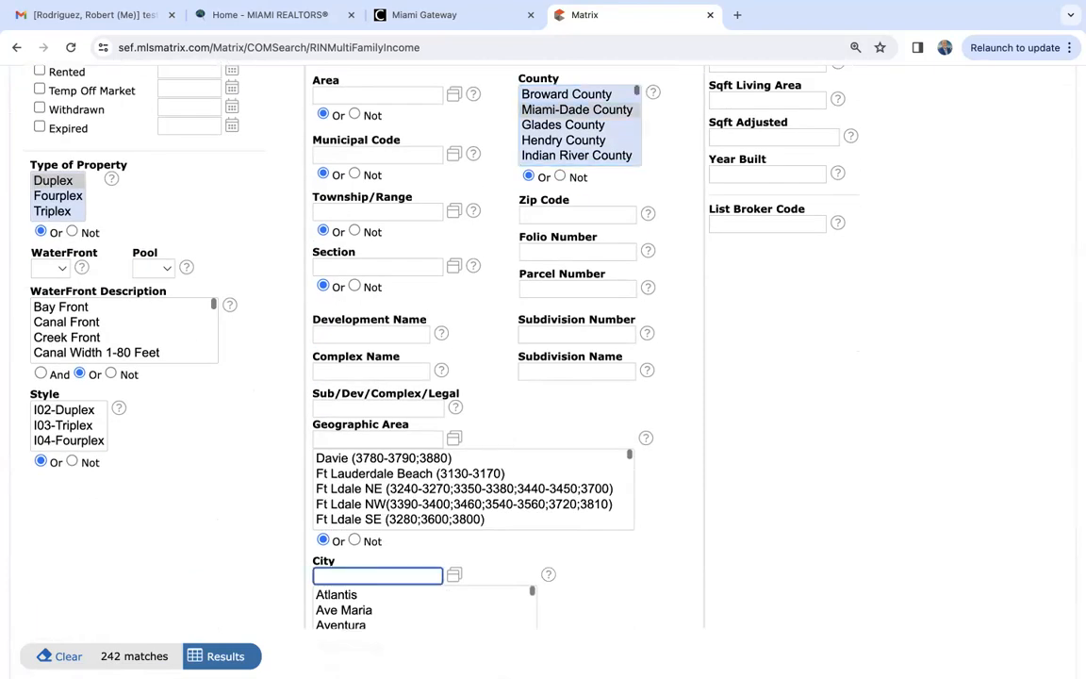
type("hialea")
left_click(779, 586)
scroll(779, 587, "down", 3)
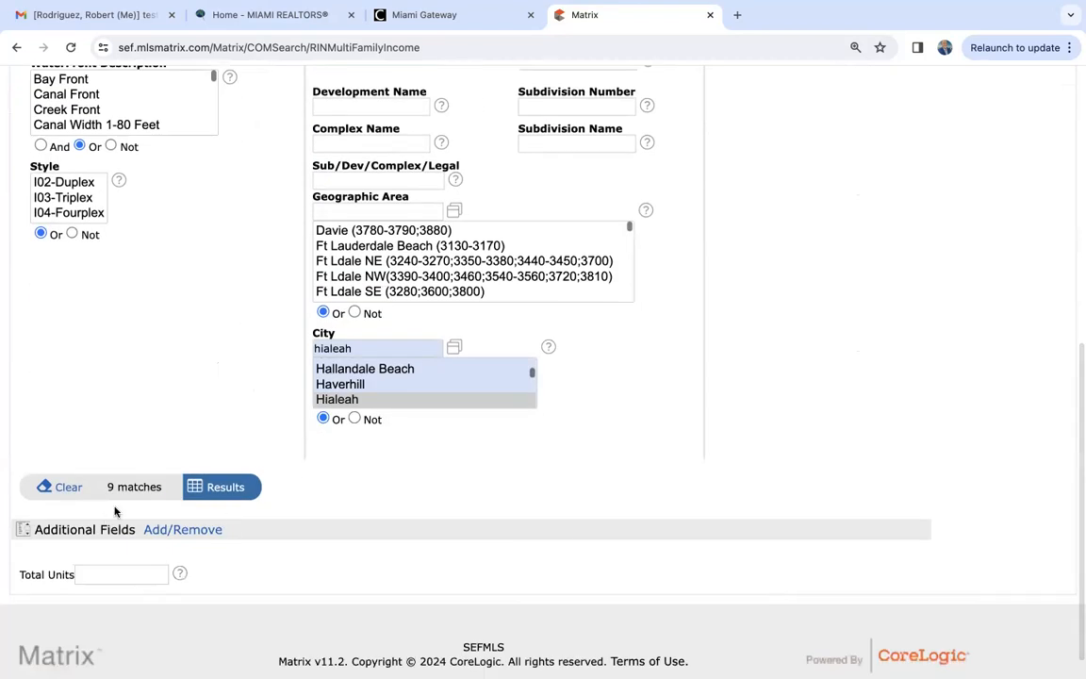
left_click(239, 490)
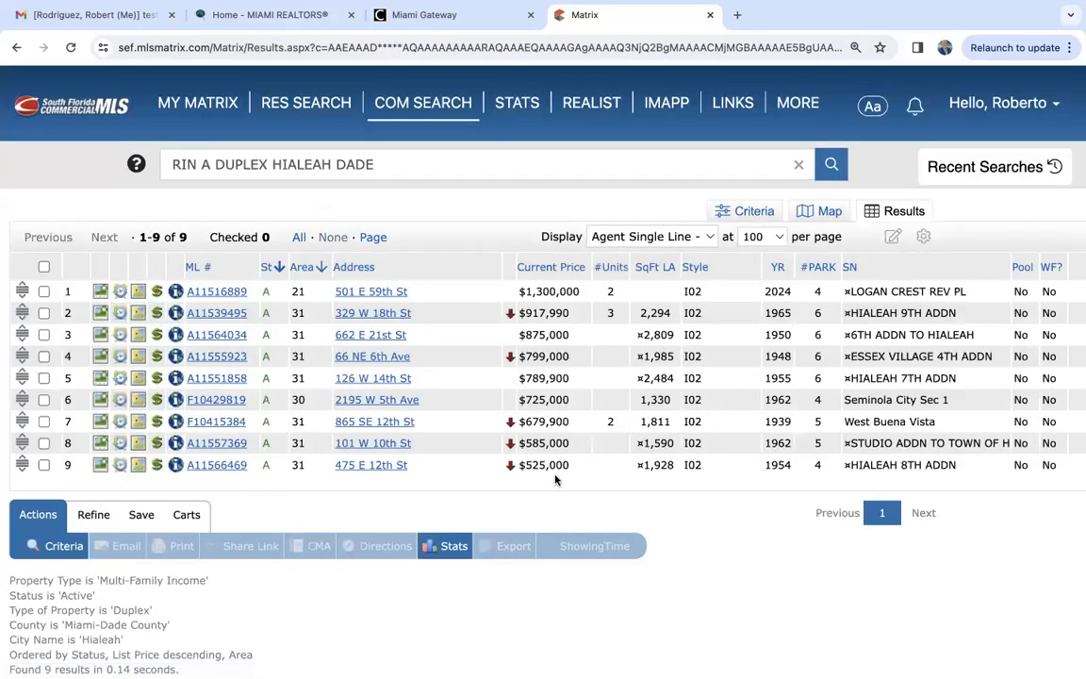
- Open the first duplex listing's full details and review its remarks, units and additional information
left_click(216, 292)
scroll(337, 478, "down", 15)
scroll(338, 479, "up", 2)
scroll(338, 479, "up", 3)
scroll(337, 479, "up", 2)
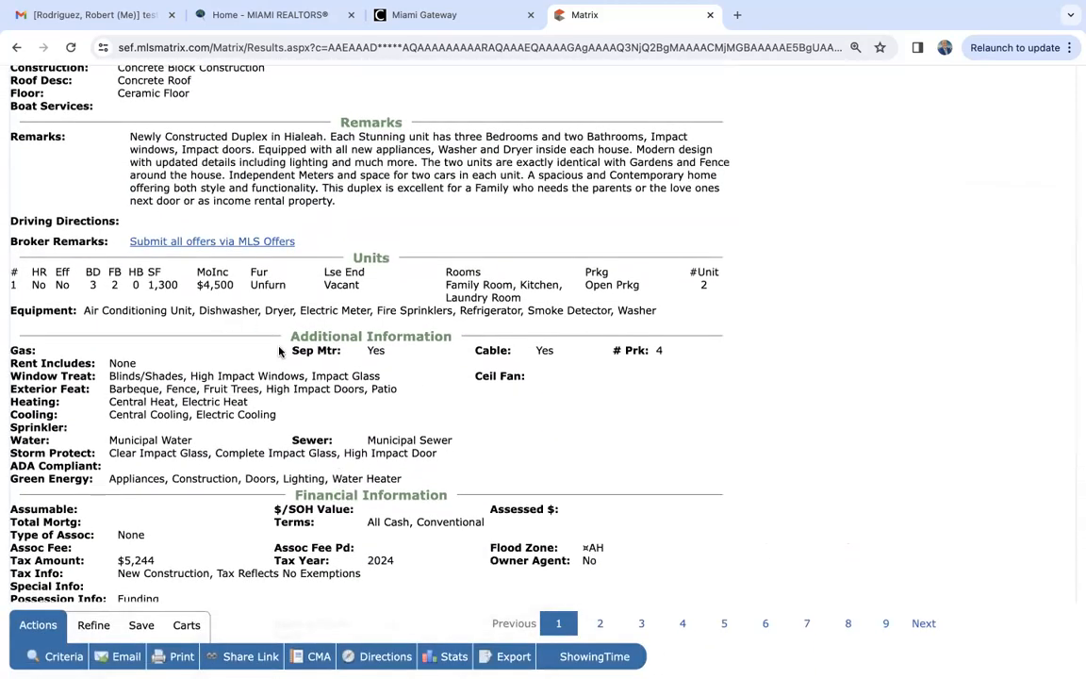
scroll(279, 350, "up", 1)
scroll(279, 351, "up", 8)
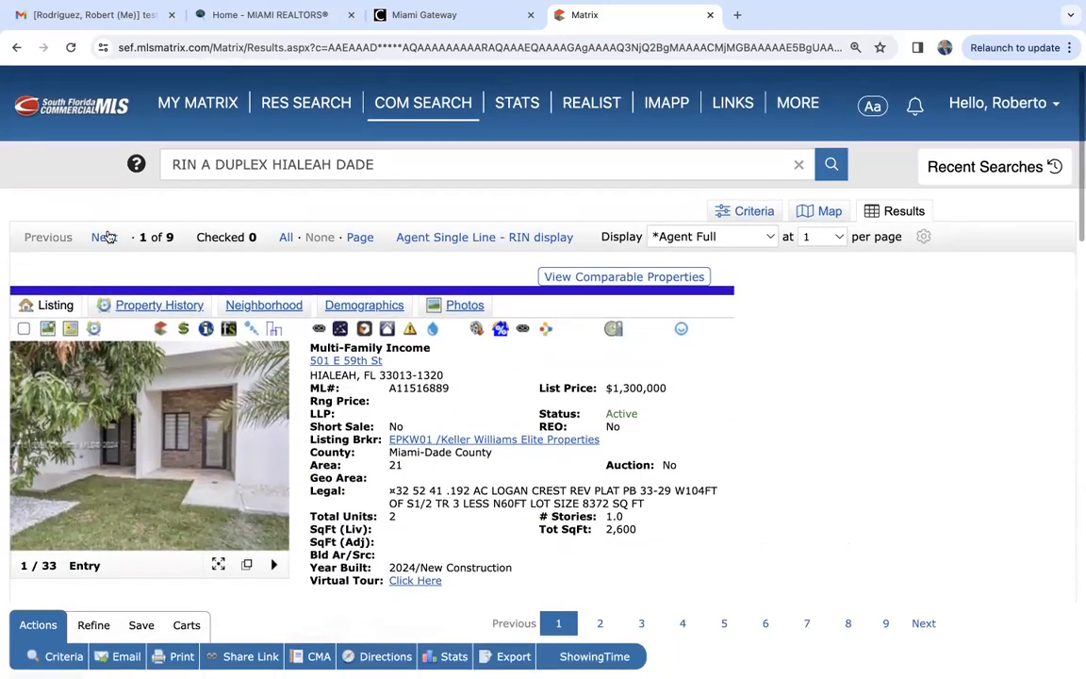
- Go to the second duplex listing and examine its broker remarks and the rental income of its units
left_click(105, 241)
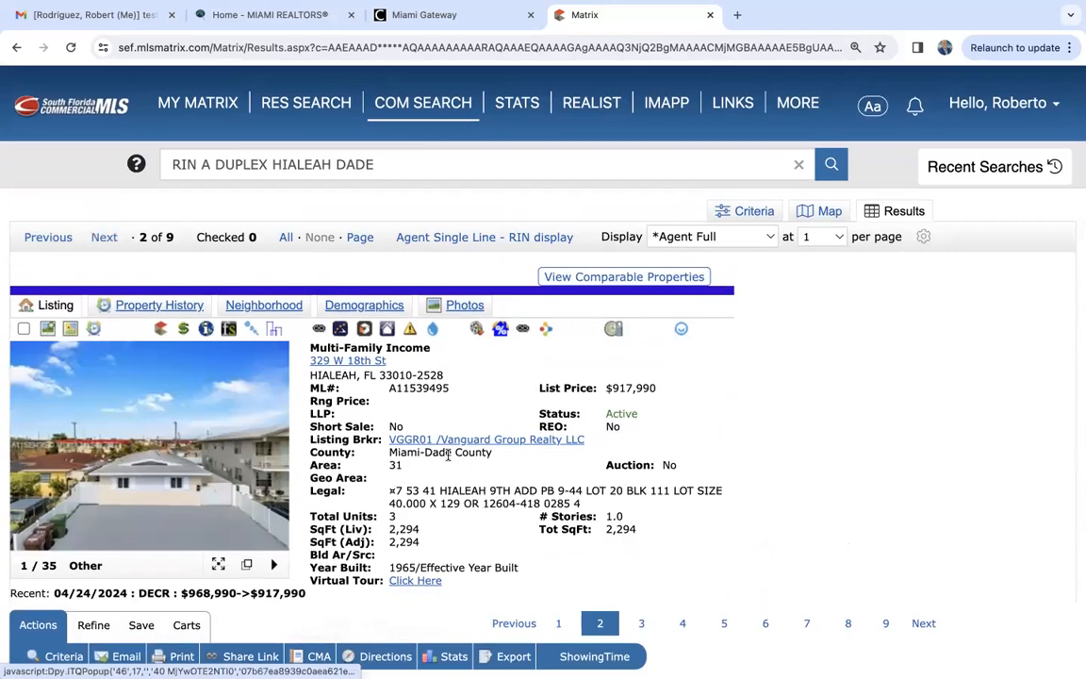
scroll(449, 453, "down", 8)
scroll(449, 455, "down", 1)
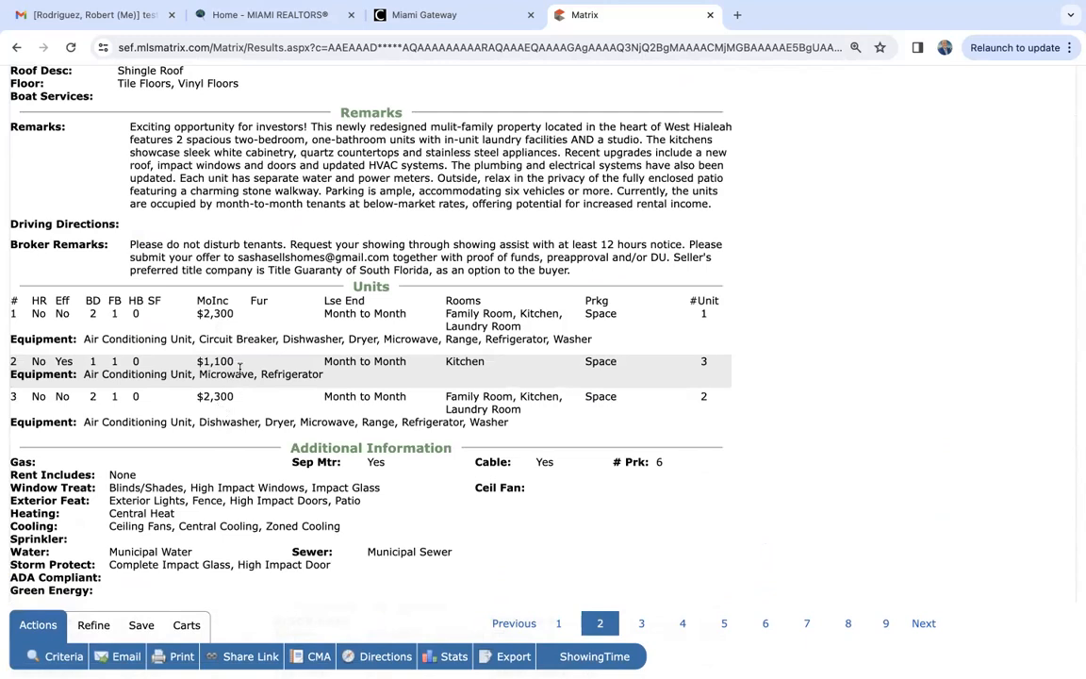
scroll(239, 370, "up", 10)
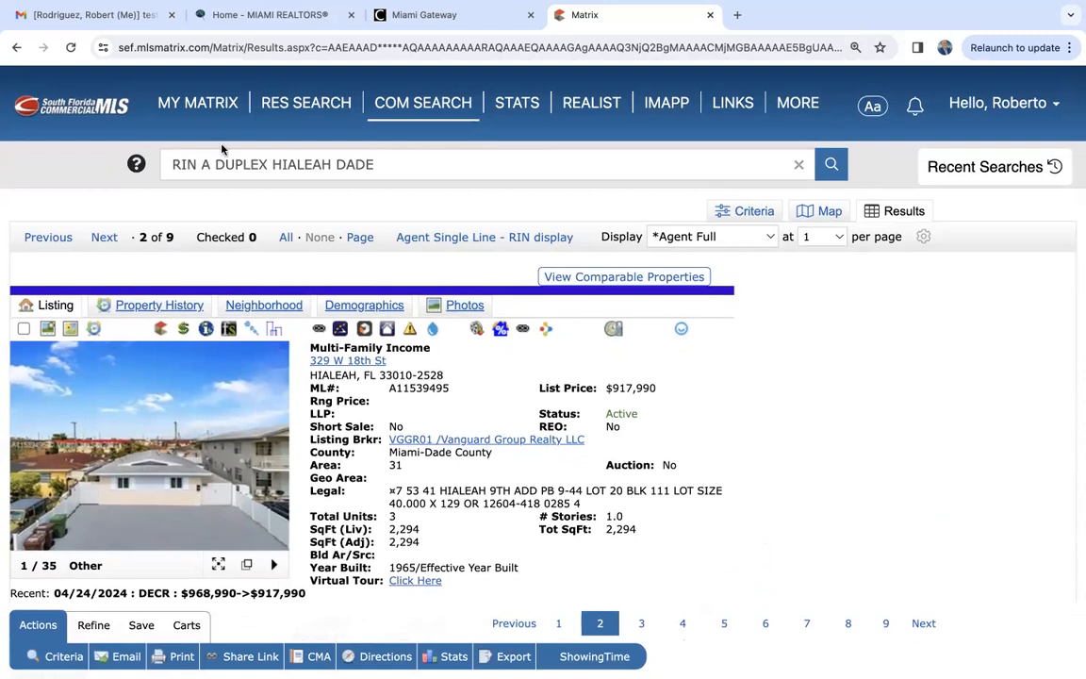
- Return to the My Matrix home page and bring up the available commercial search types
left_click(207, 106)
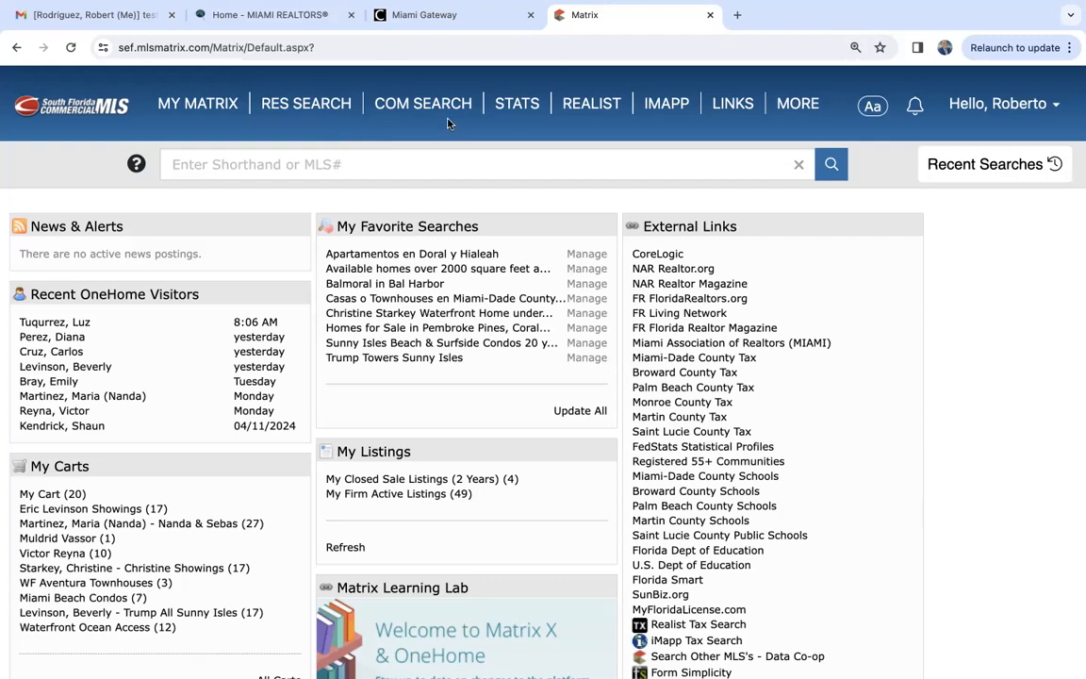
left_click(415, 104)
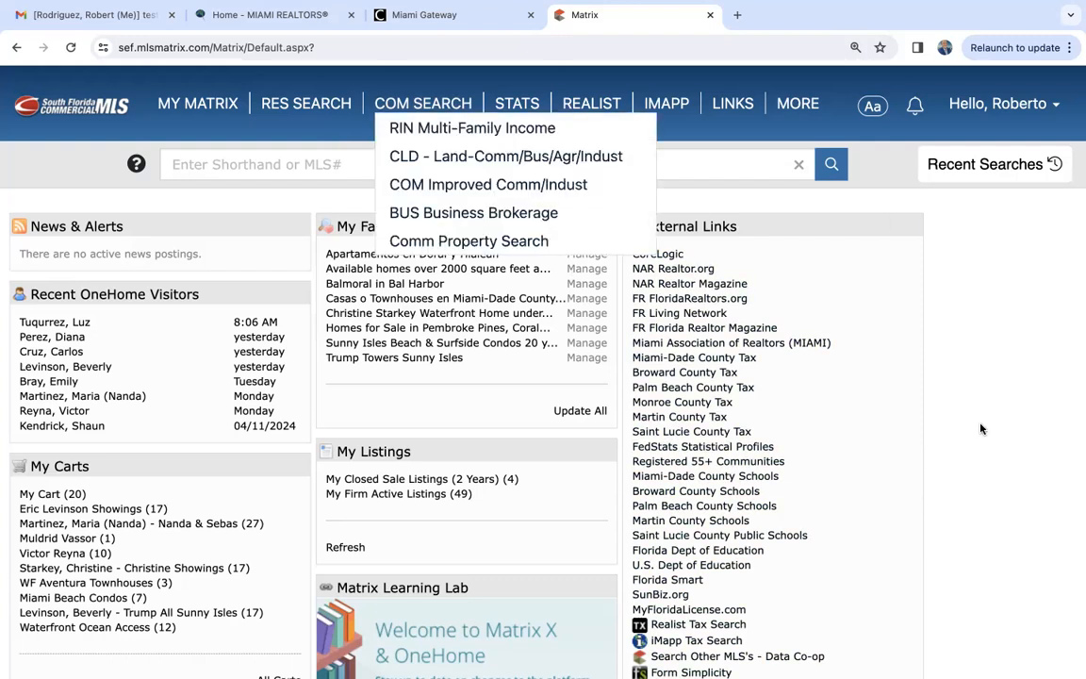